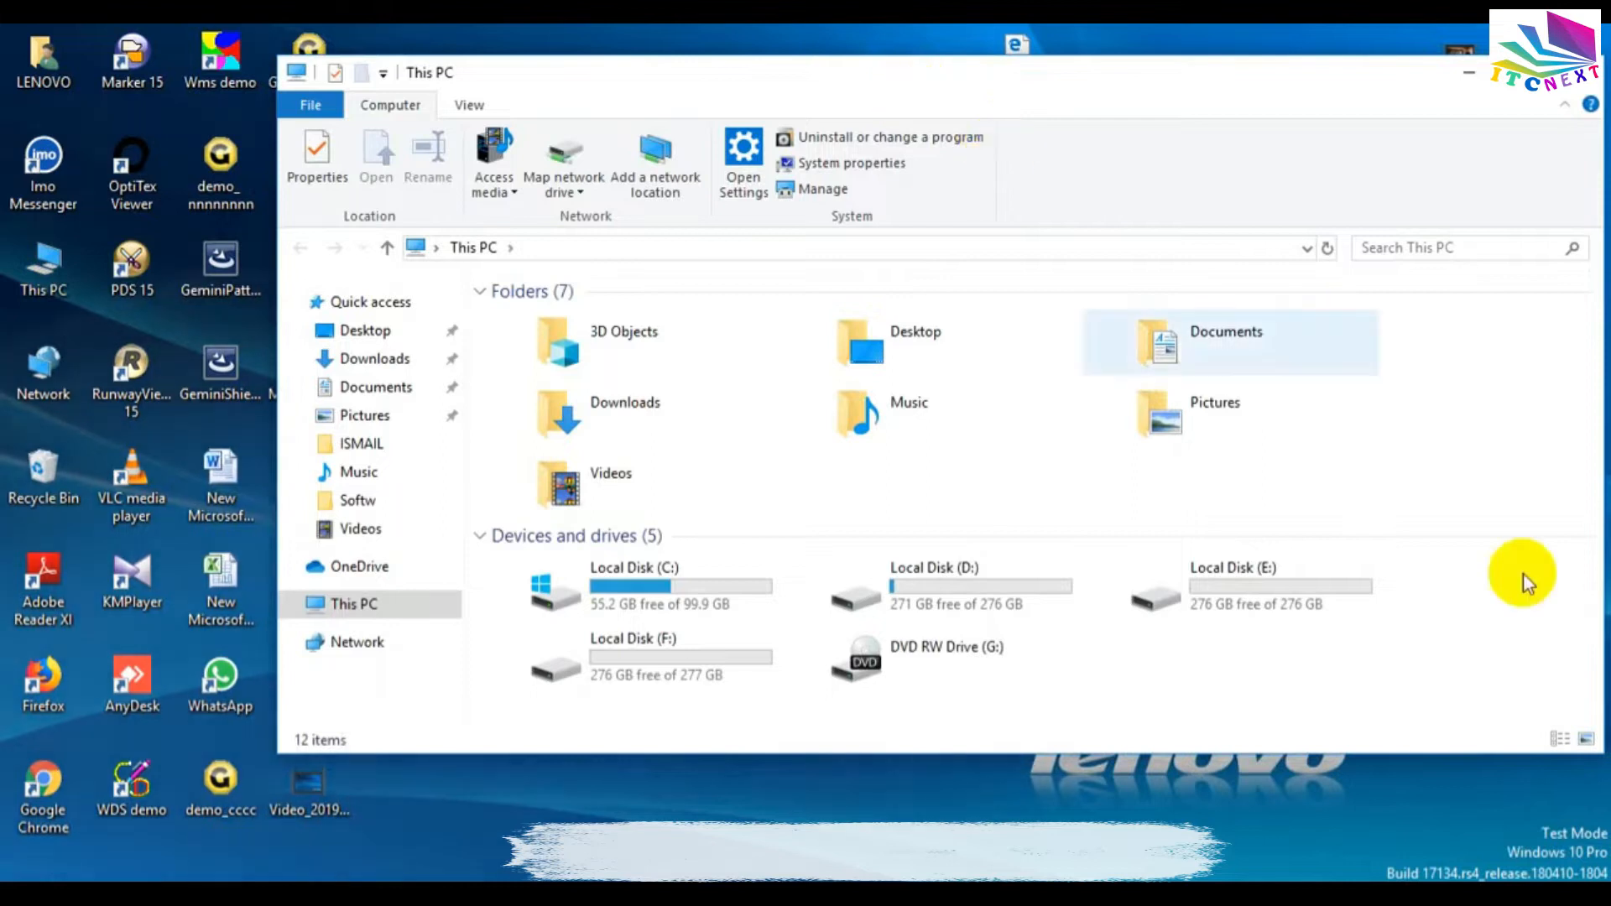
# Open Local Disk (E:) and create a new folder there.
pyautogui.doubleClick(1227, 579)
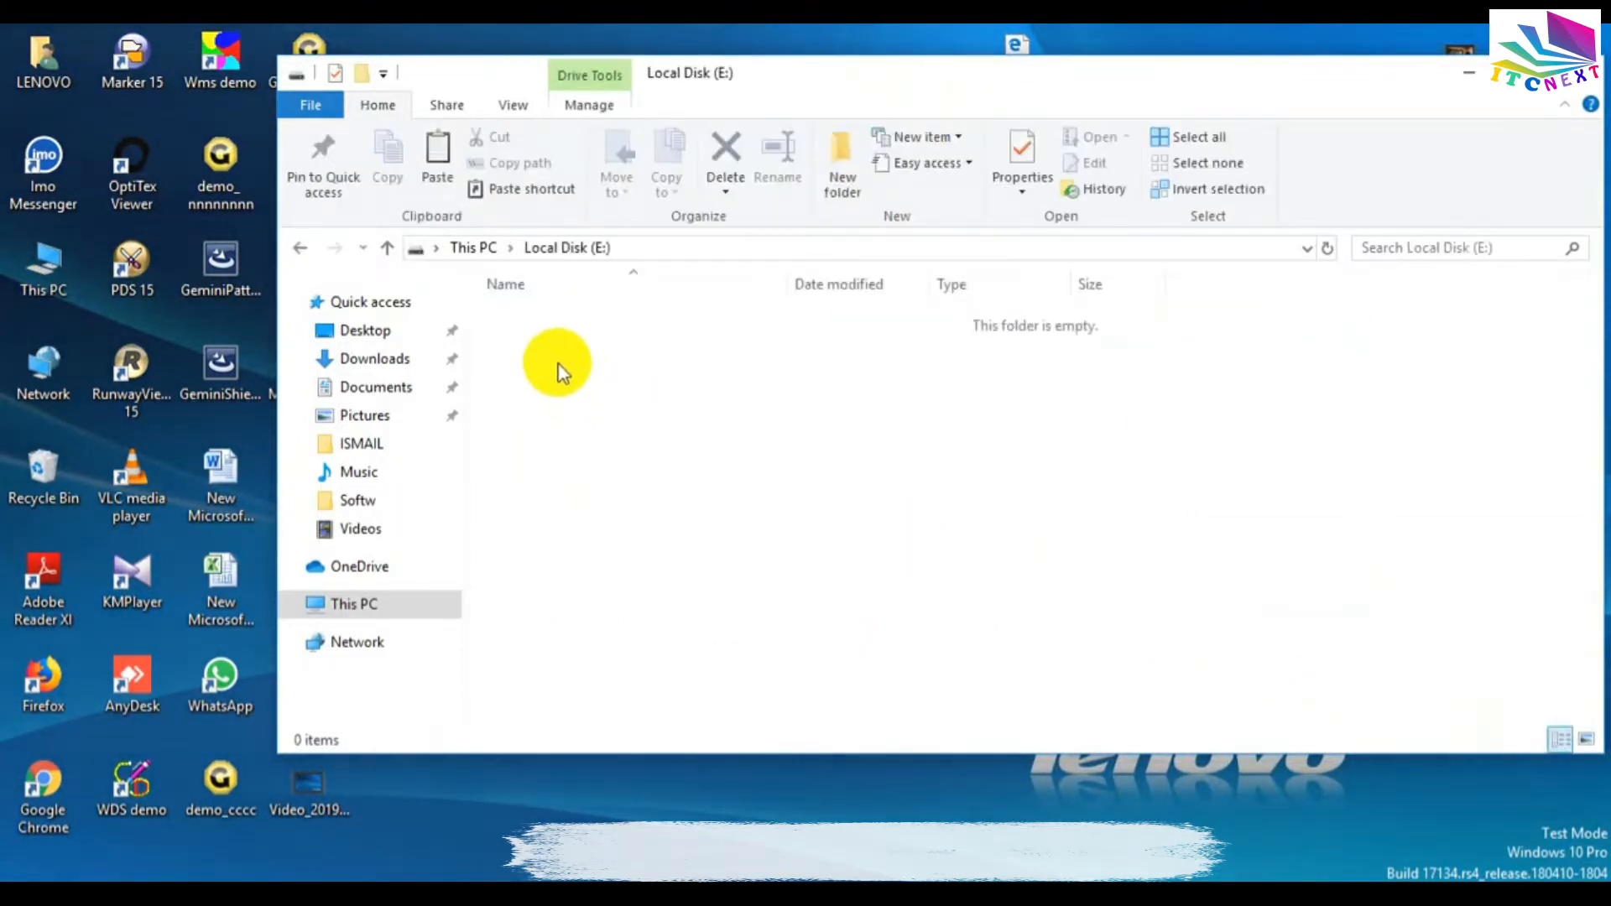
pyautogui.rightClick(555, 354)
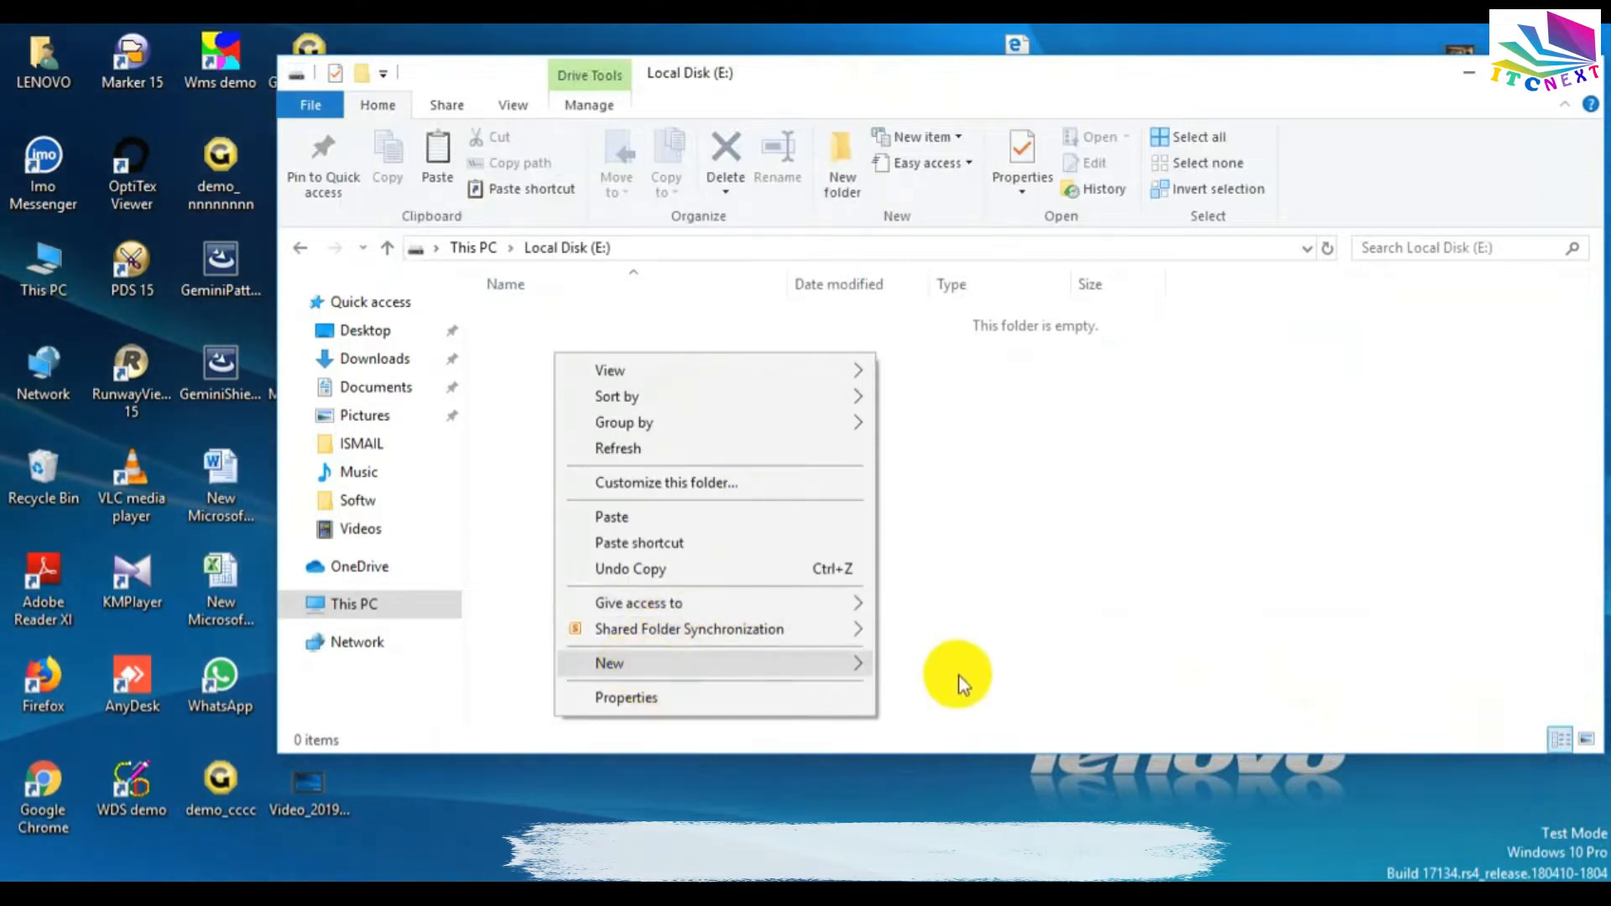
pyautogui.click(928, 346)
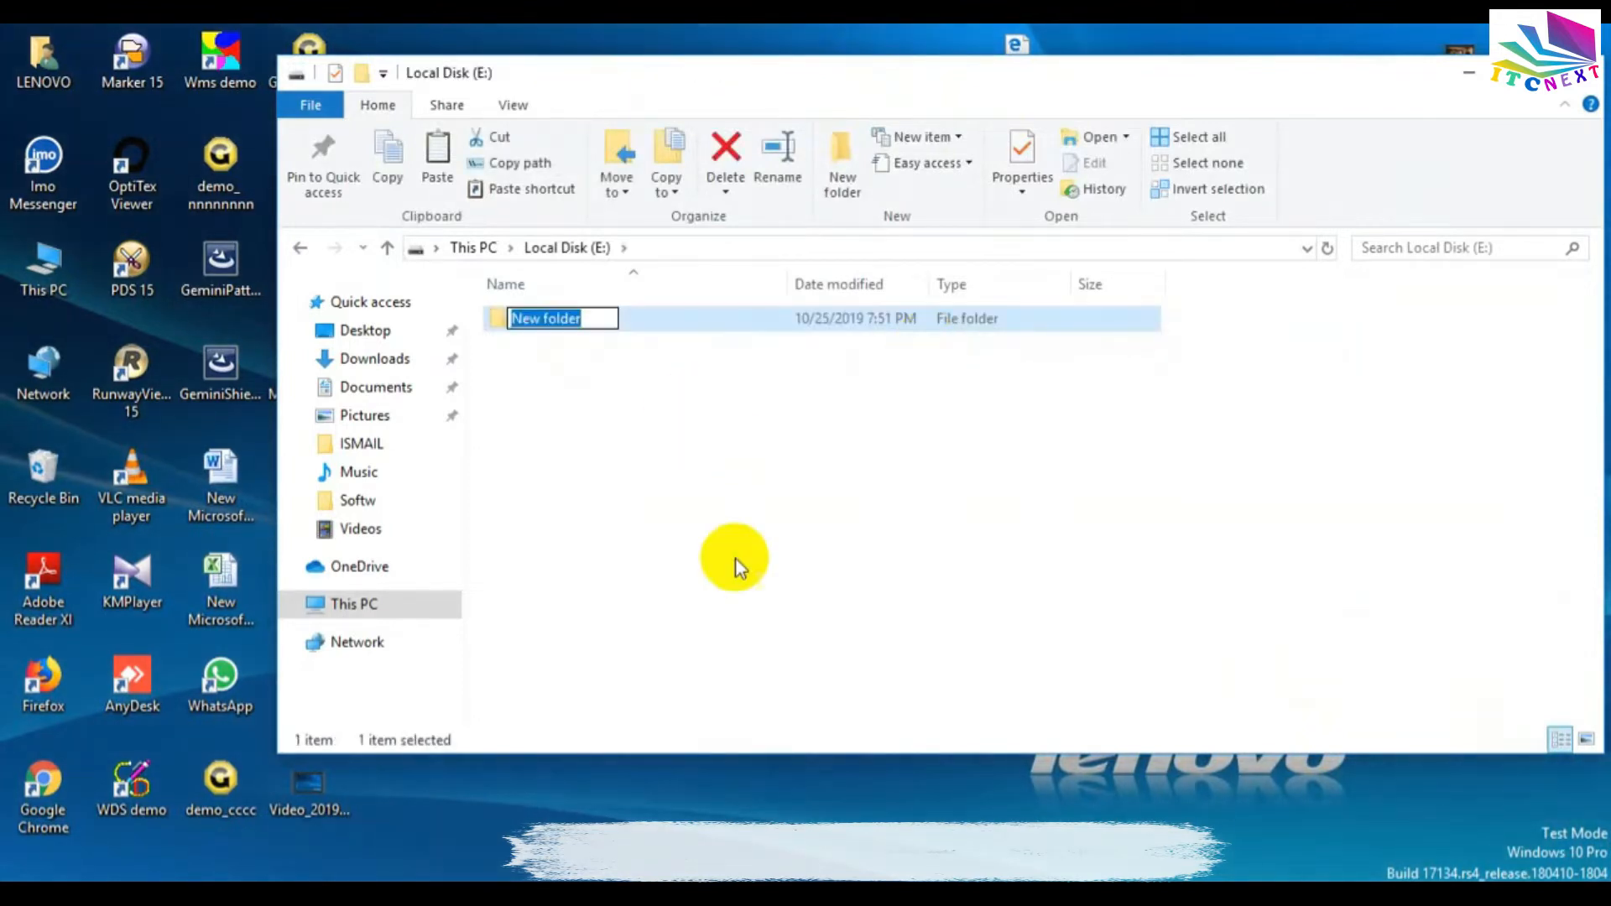
pyautogui.press('Return')
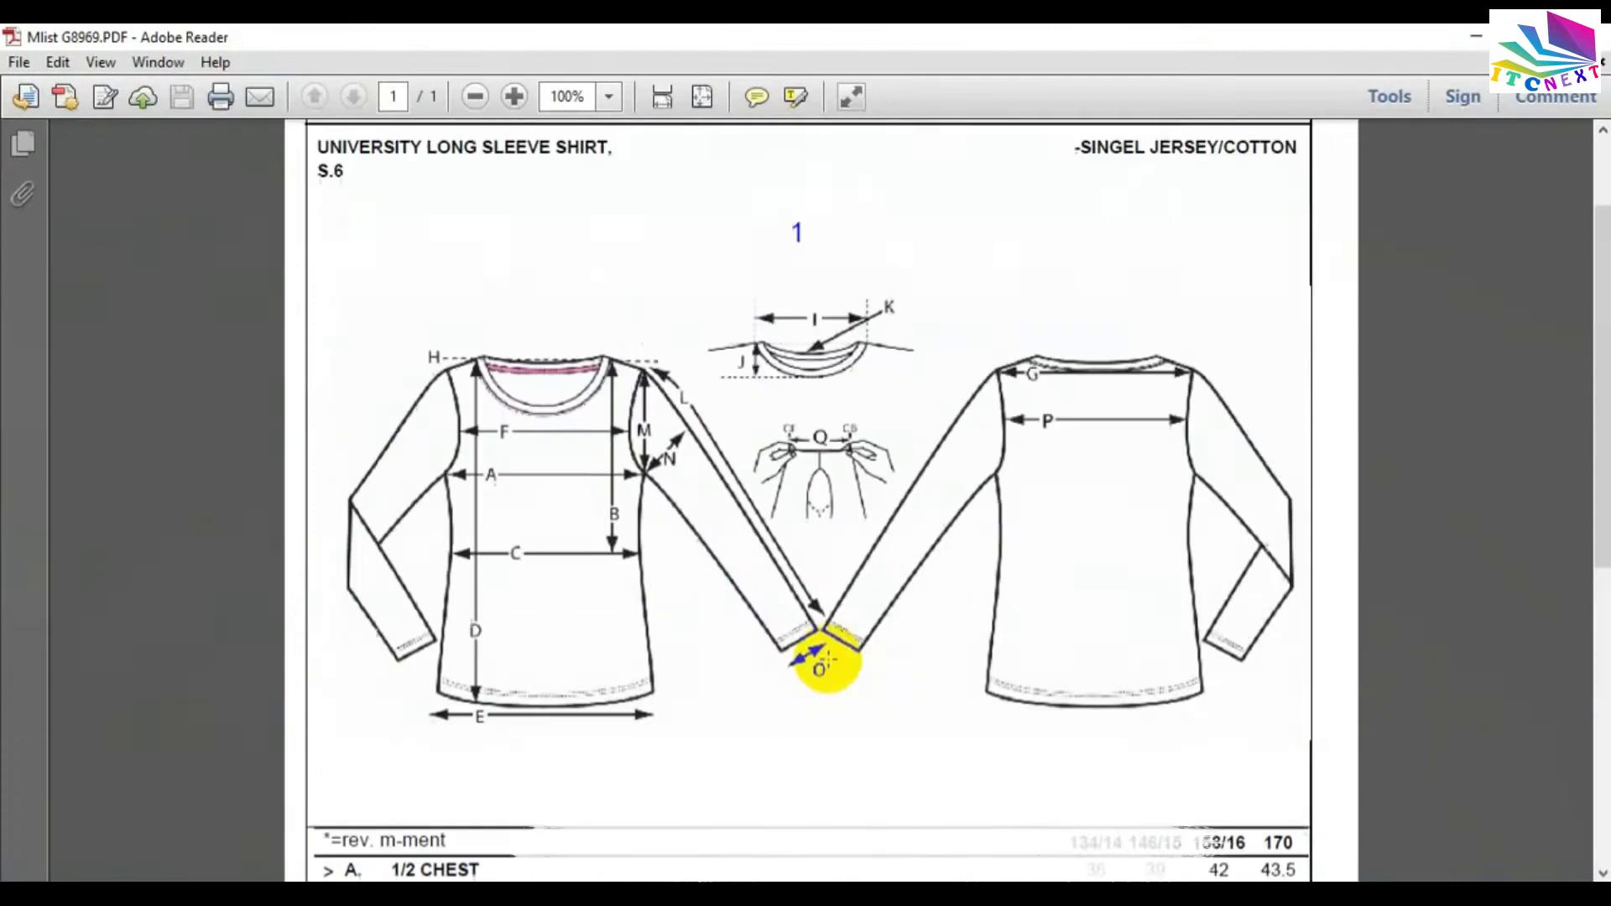
# Rename the new folder as G8969.
pyautogui.scroll(3, 827, 663)
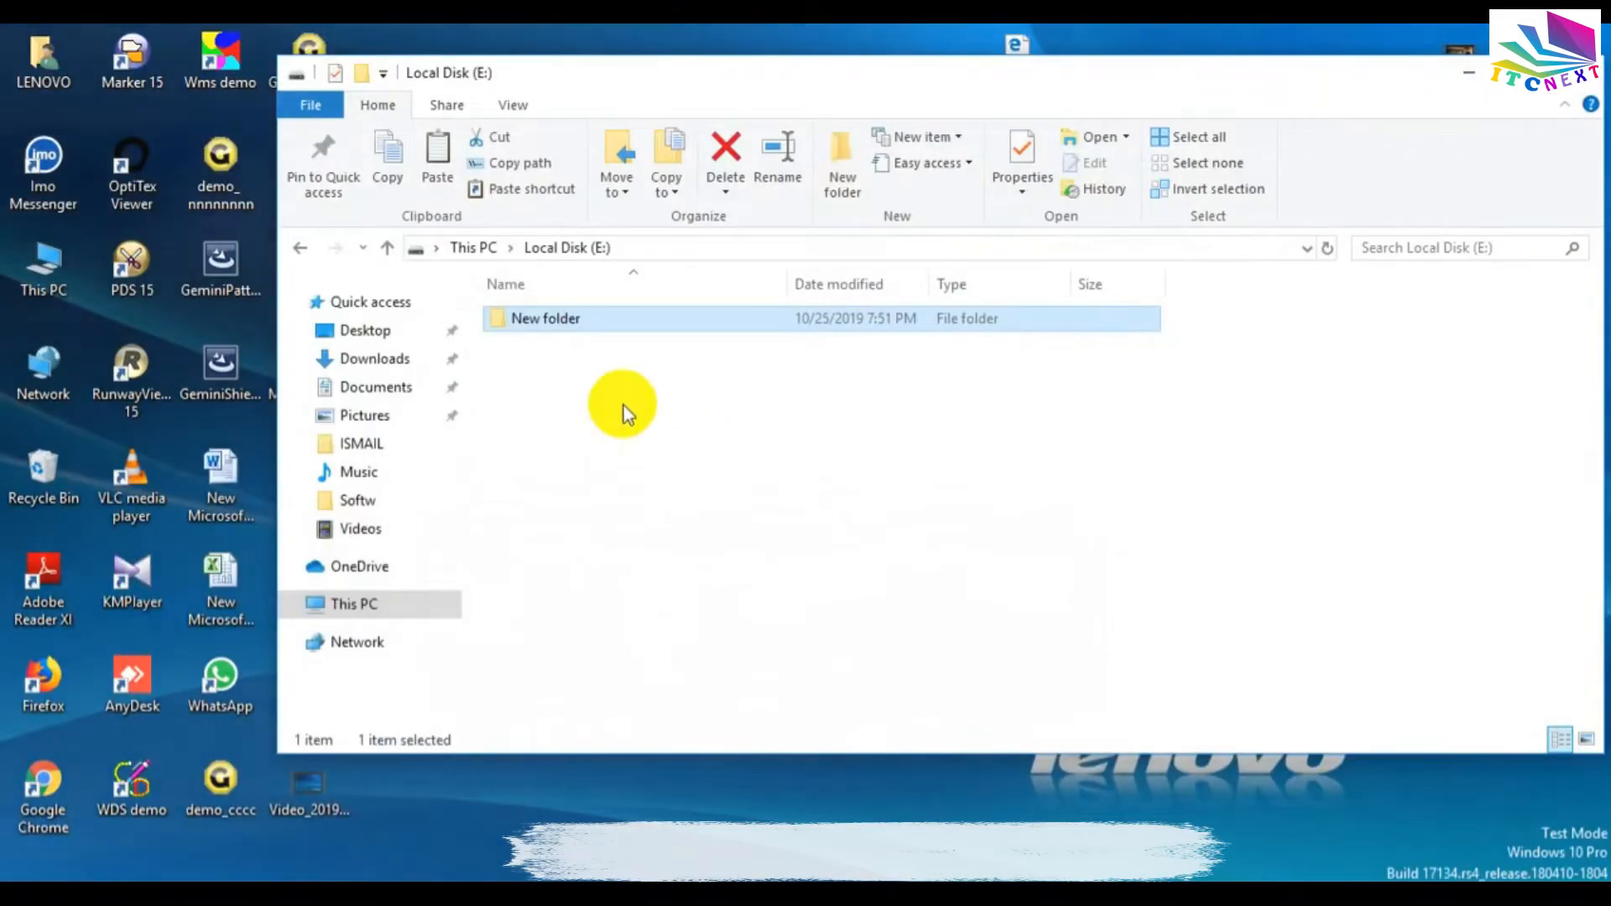
pyautogui.press('XF86AudioRaiseVolume')
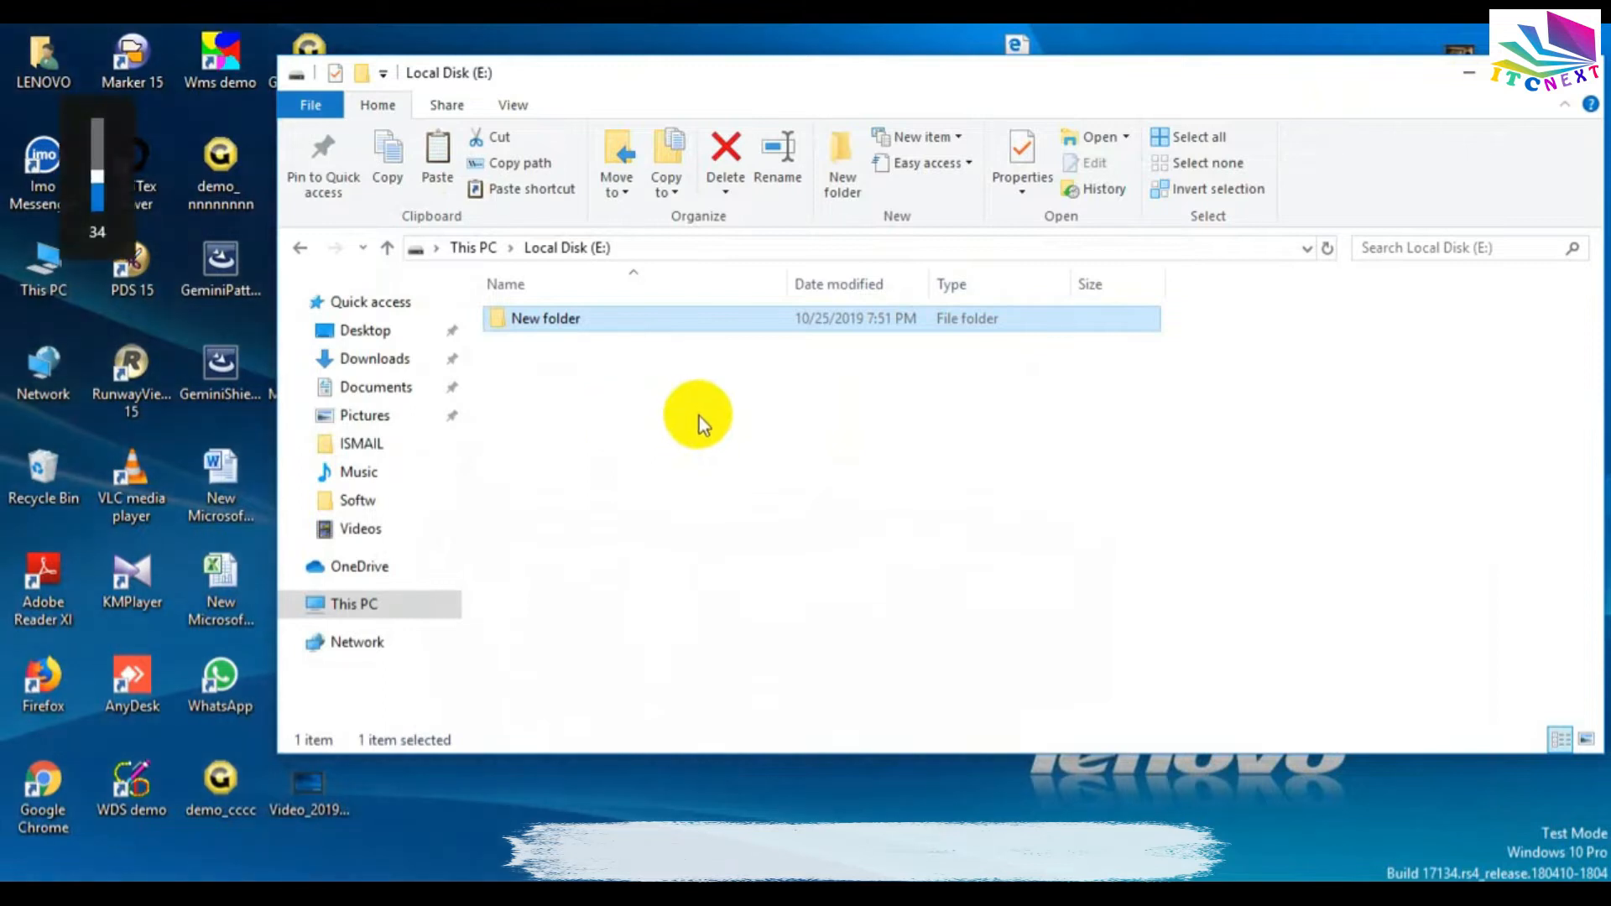
pyautogui.press('F2')
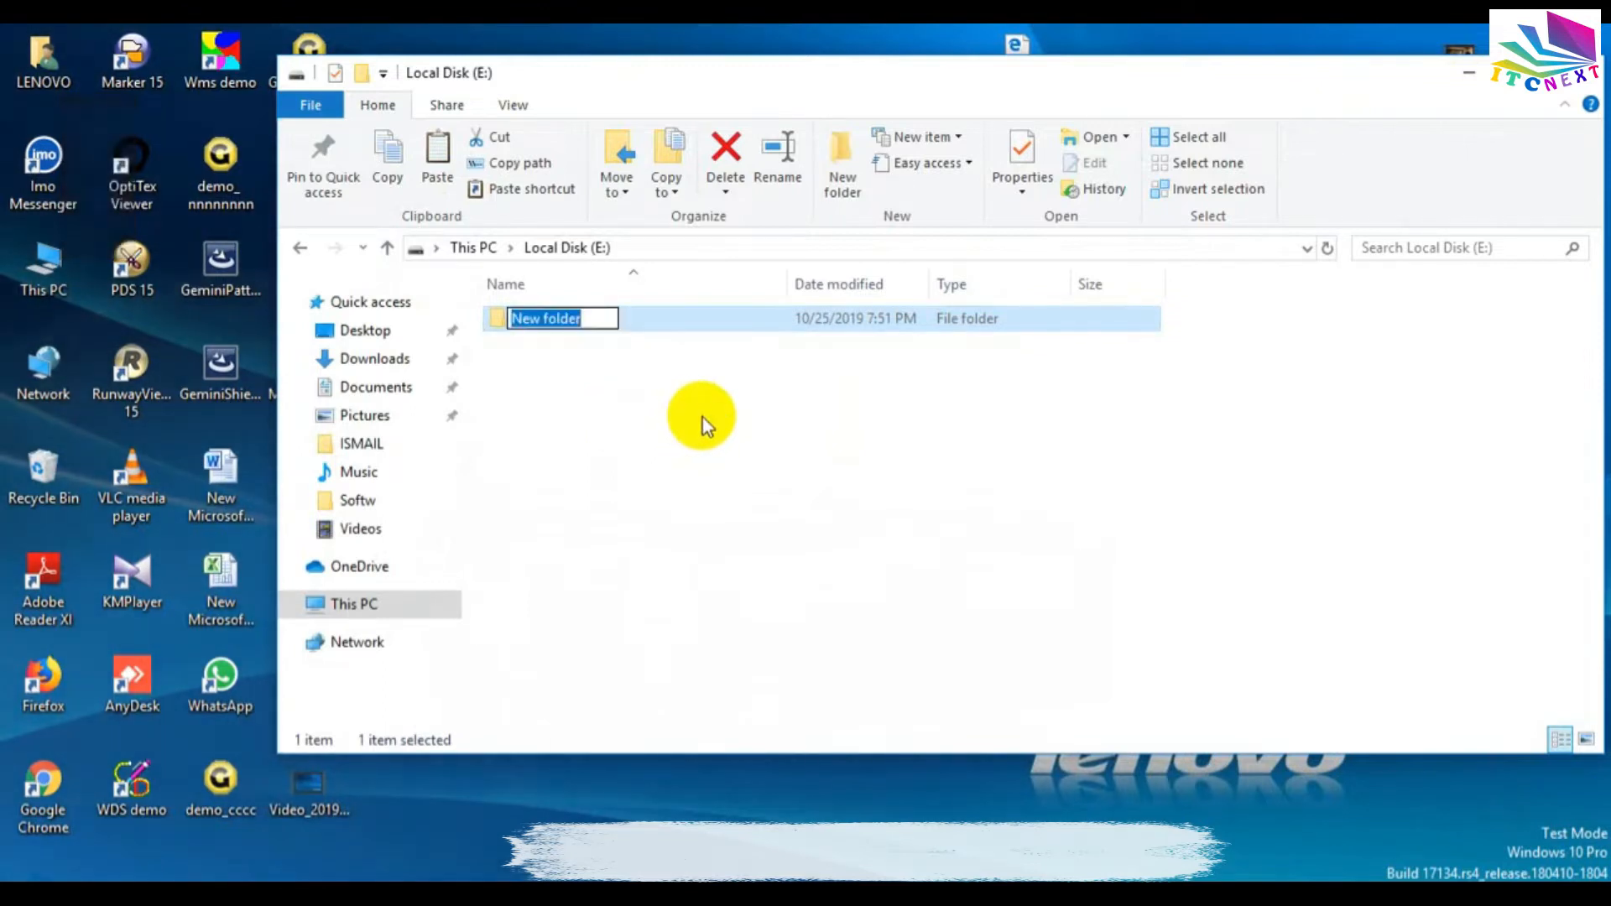
pyautogui.write('g')
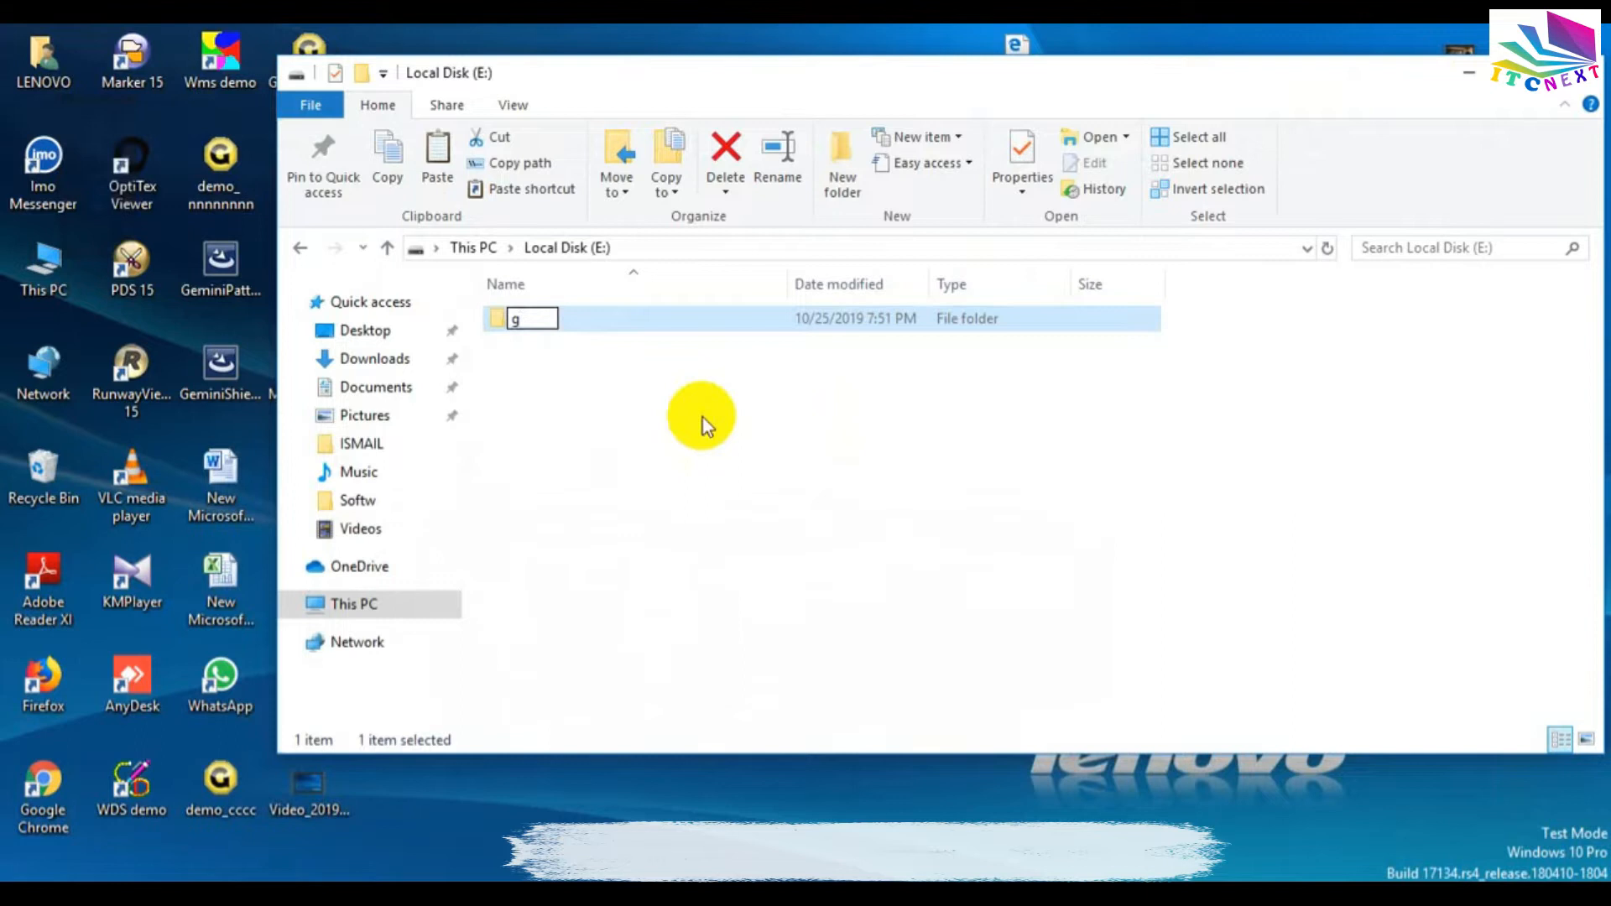
pyautogui.write('8969')
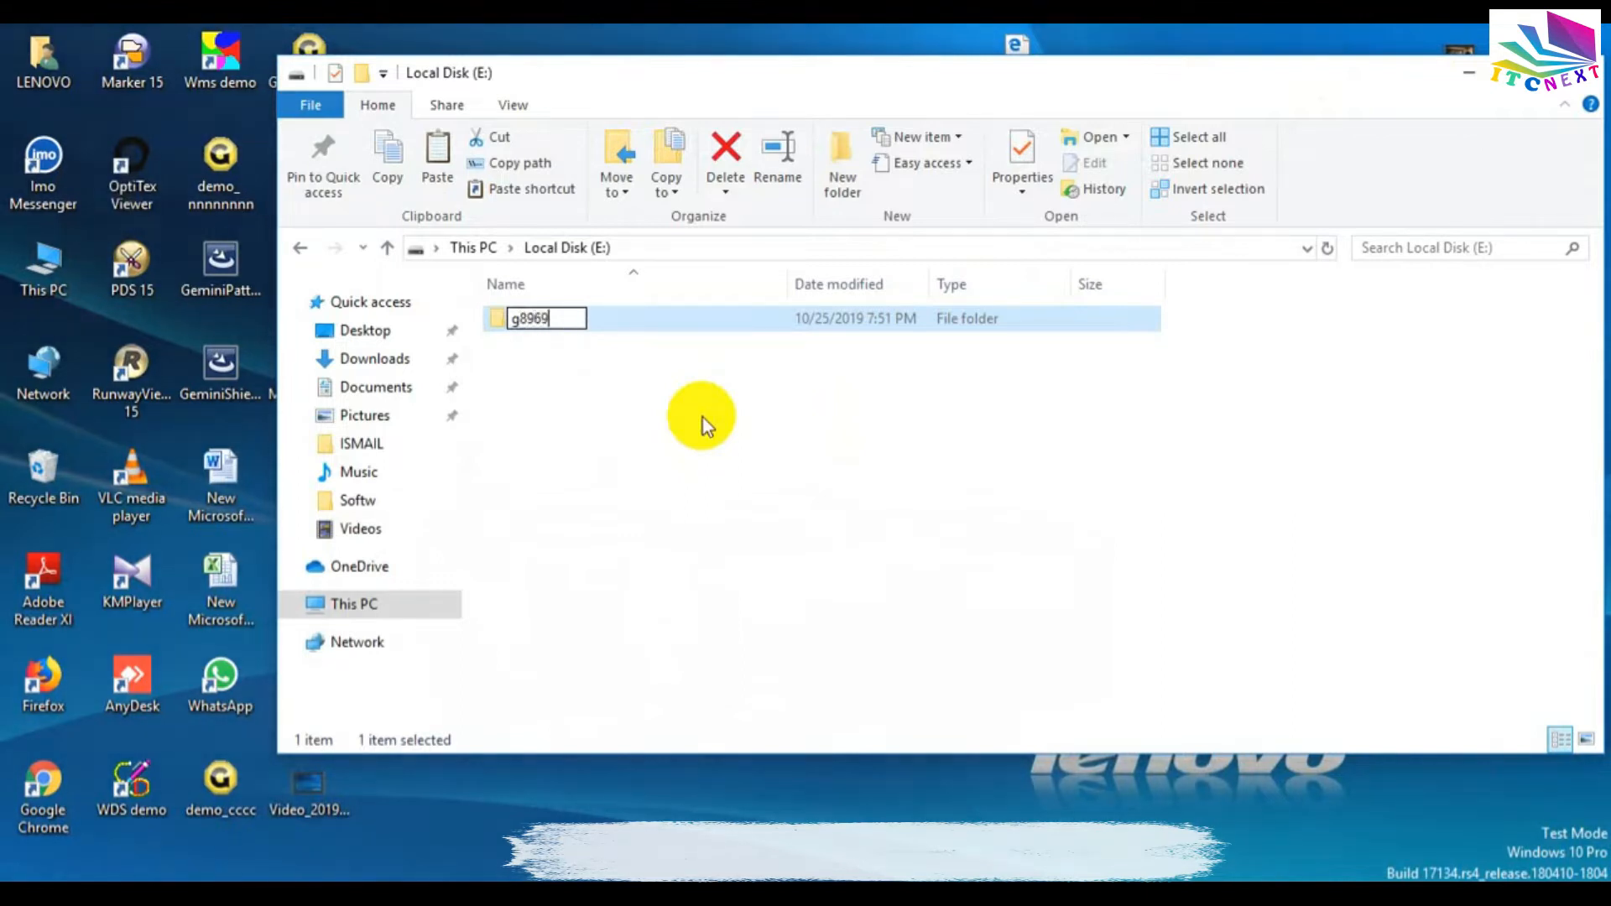
pyautogui.press('Left')
pyautogui.press('Left')
pyautogui.press('Left')
pyautogui.press('Left')
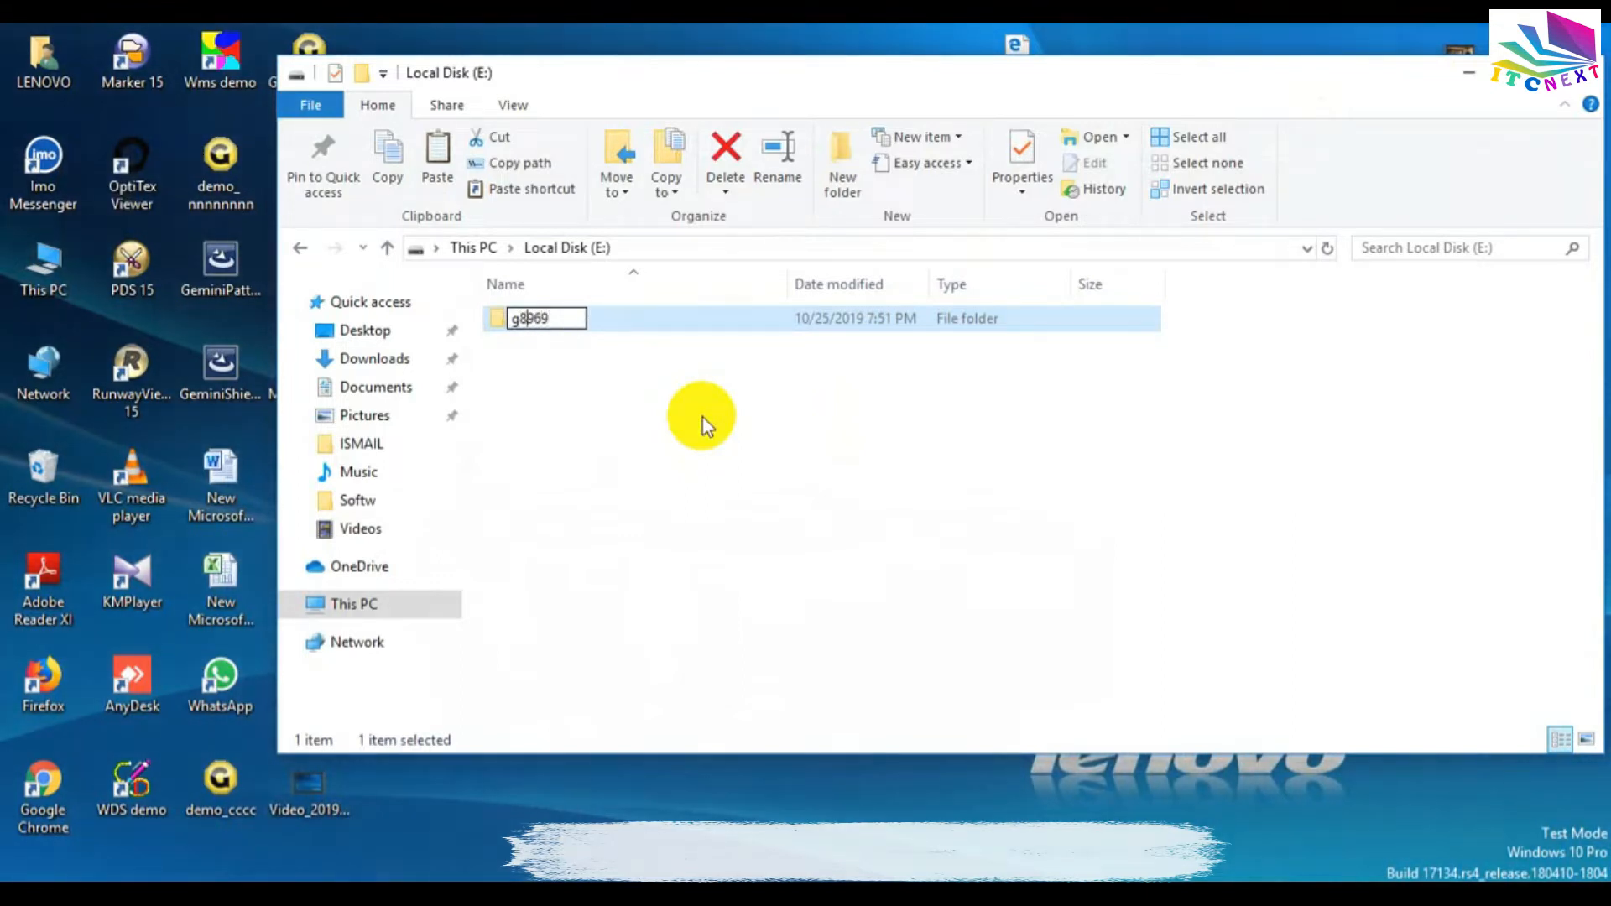
pyautogui.press('BackSpace')
pyautogui.write('G')
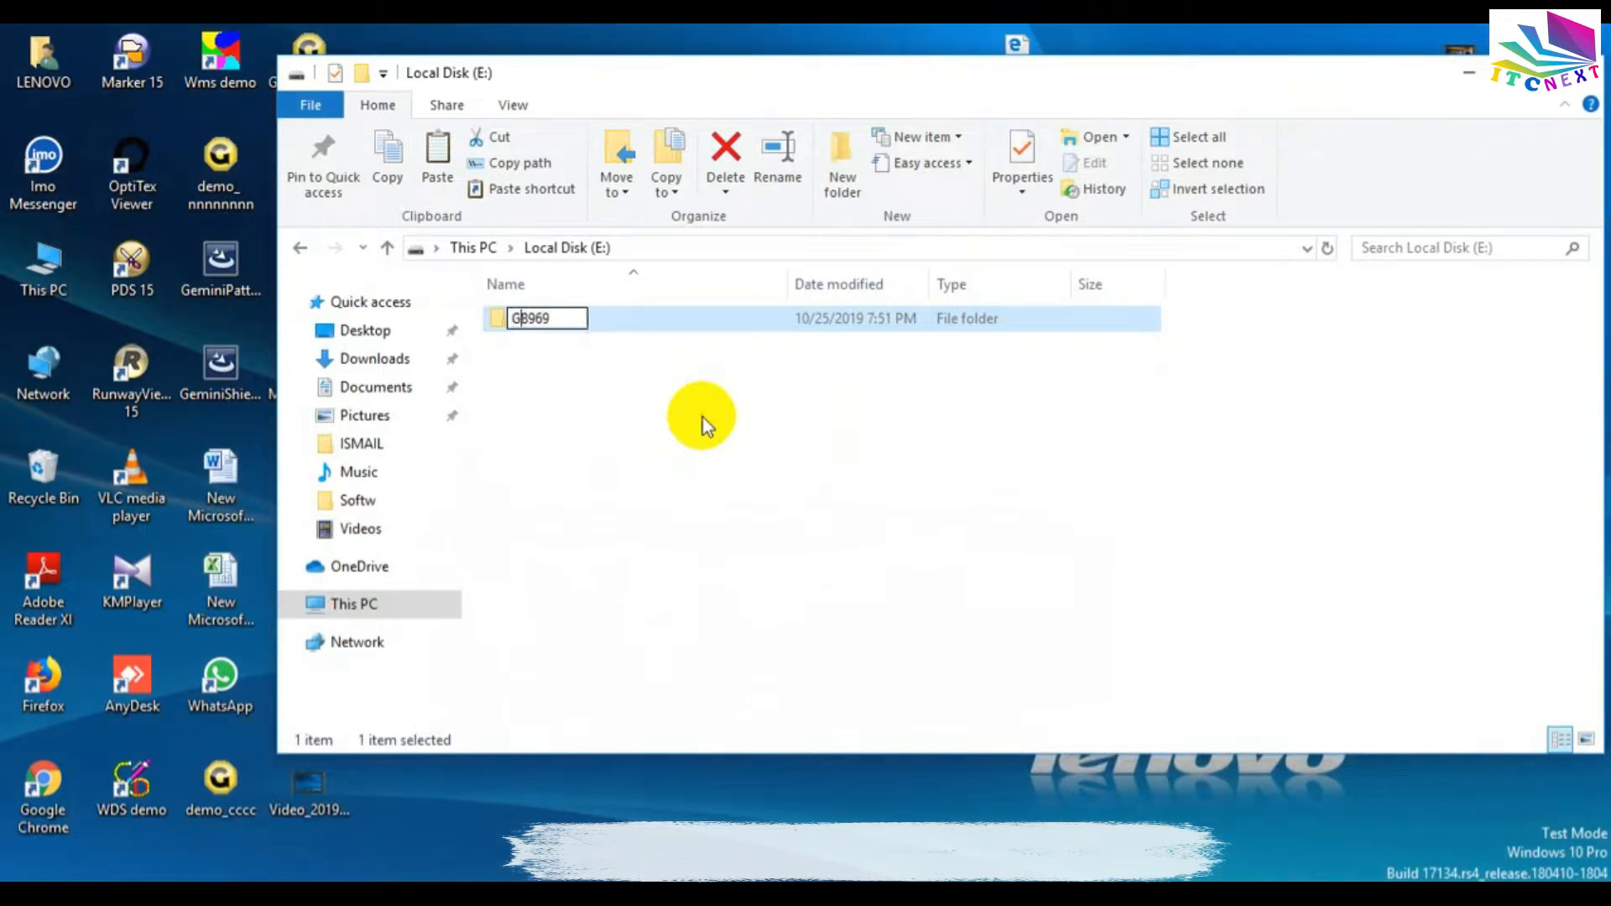
# Open the G8969 folder and create a new text document inside it.
pyautogui.click(522, 394)
pyautogui.doubleClick(538, 322)
pyautogui.rightClick(610, 394)
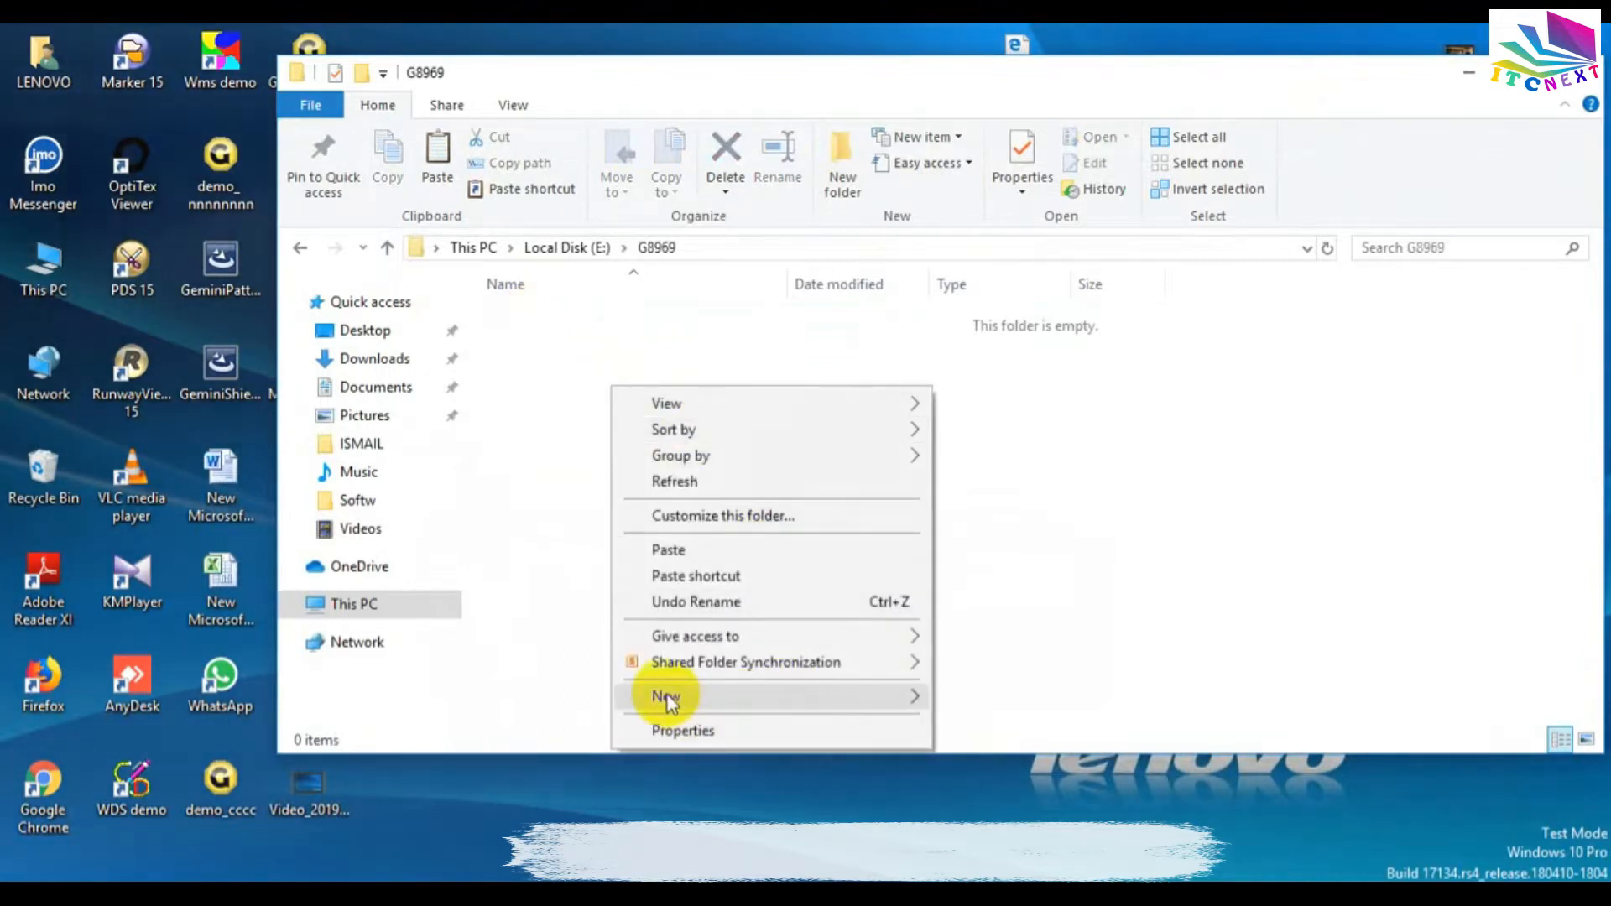
pyautogui.moveTo(872, 695)
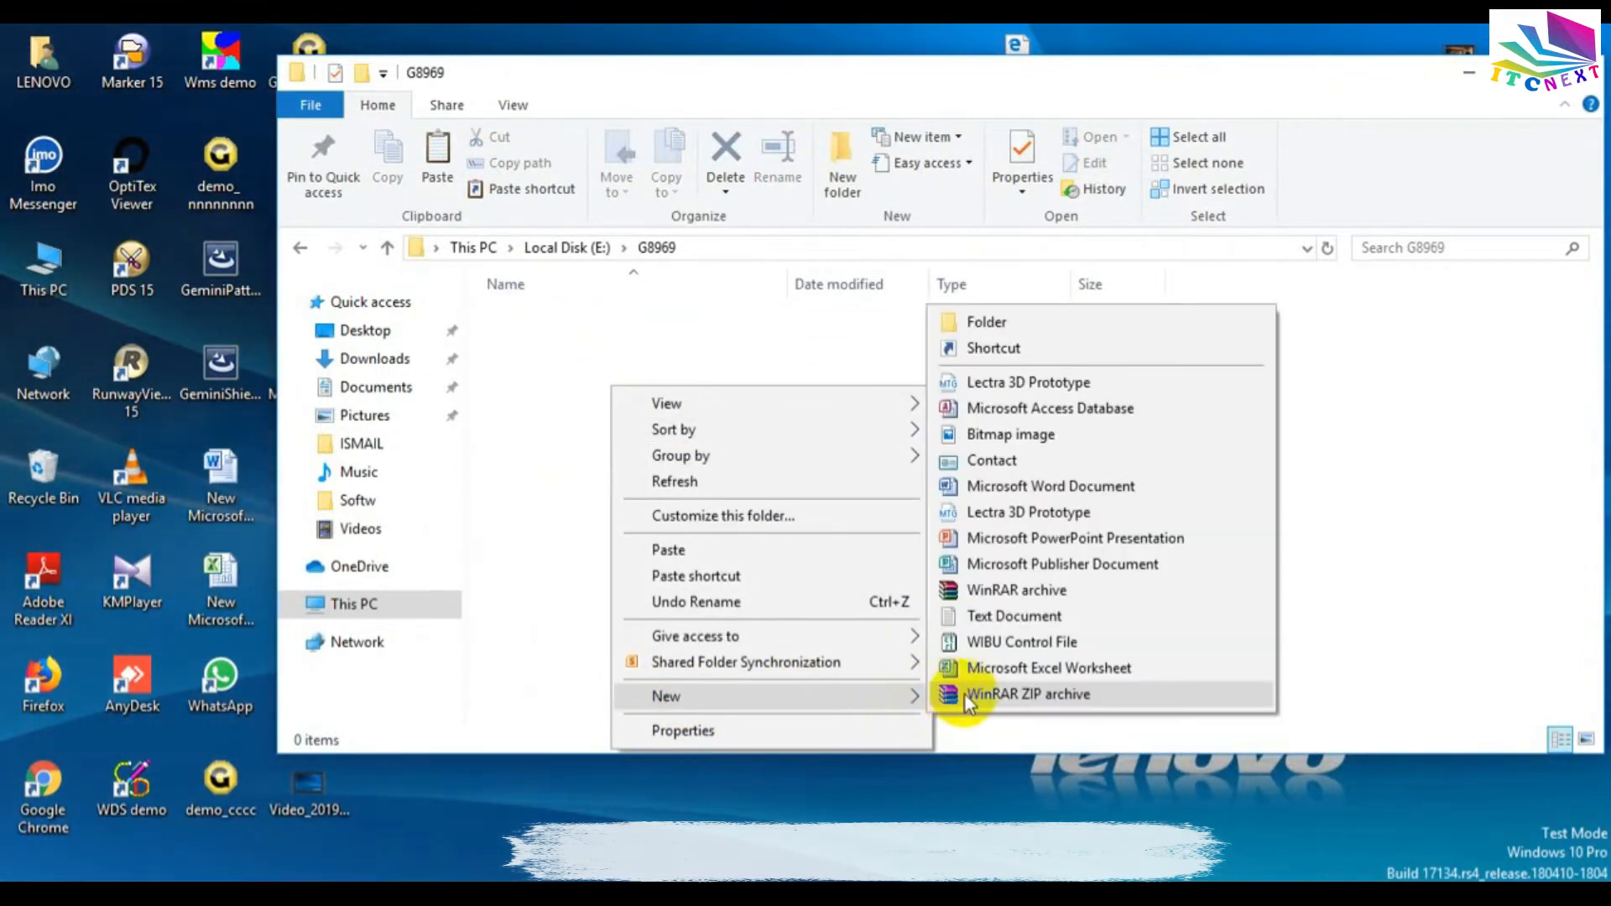
pyautogui.click(1007, 623)
pyautogui.click(598, 390)
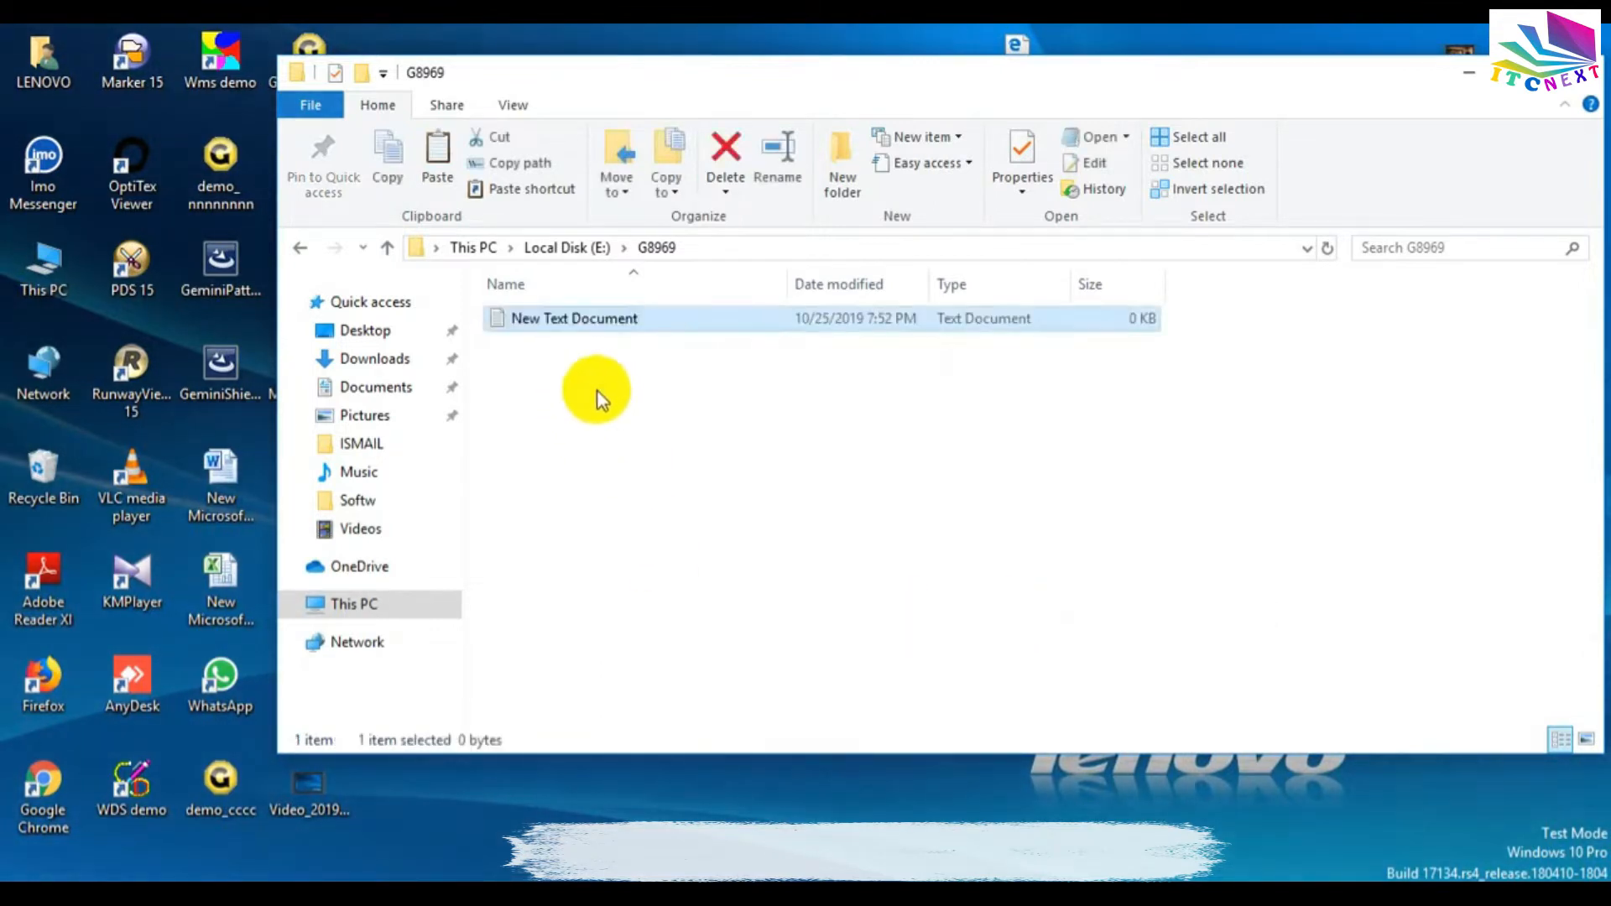
# Open the text document and list alpha followed by the sizes 134, *146, 158 and 170 on separate lines.
pyautogui.click(541, 319)
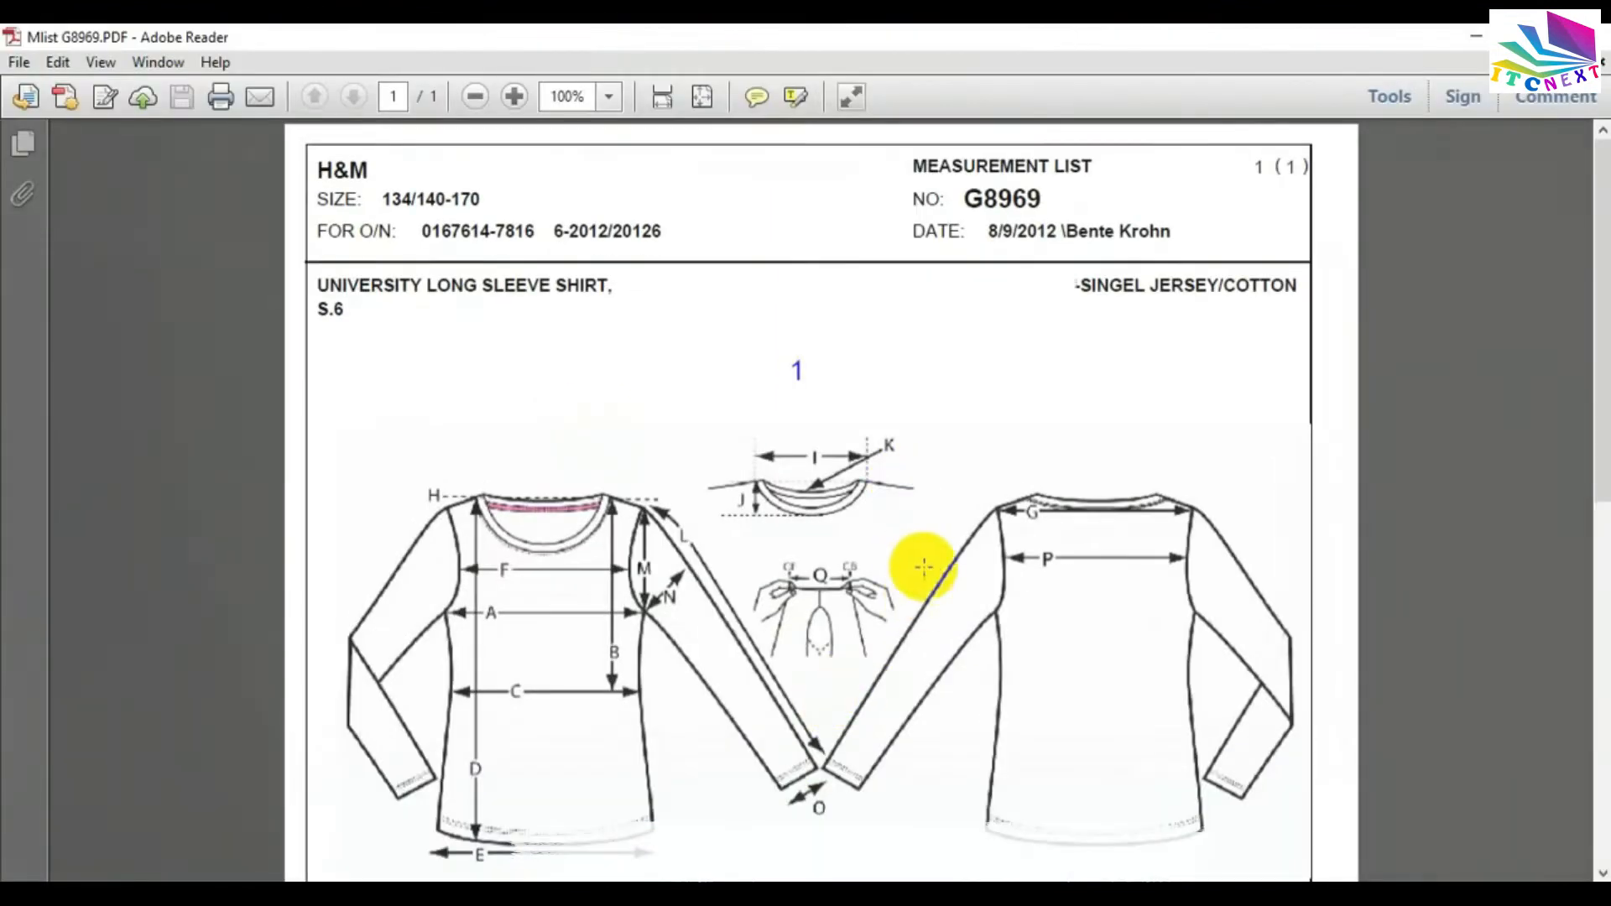
pyautogui.scroll(-8, 935, 575)
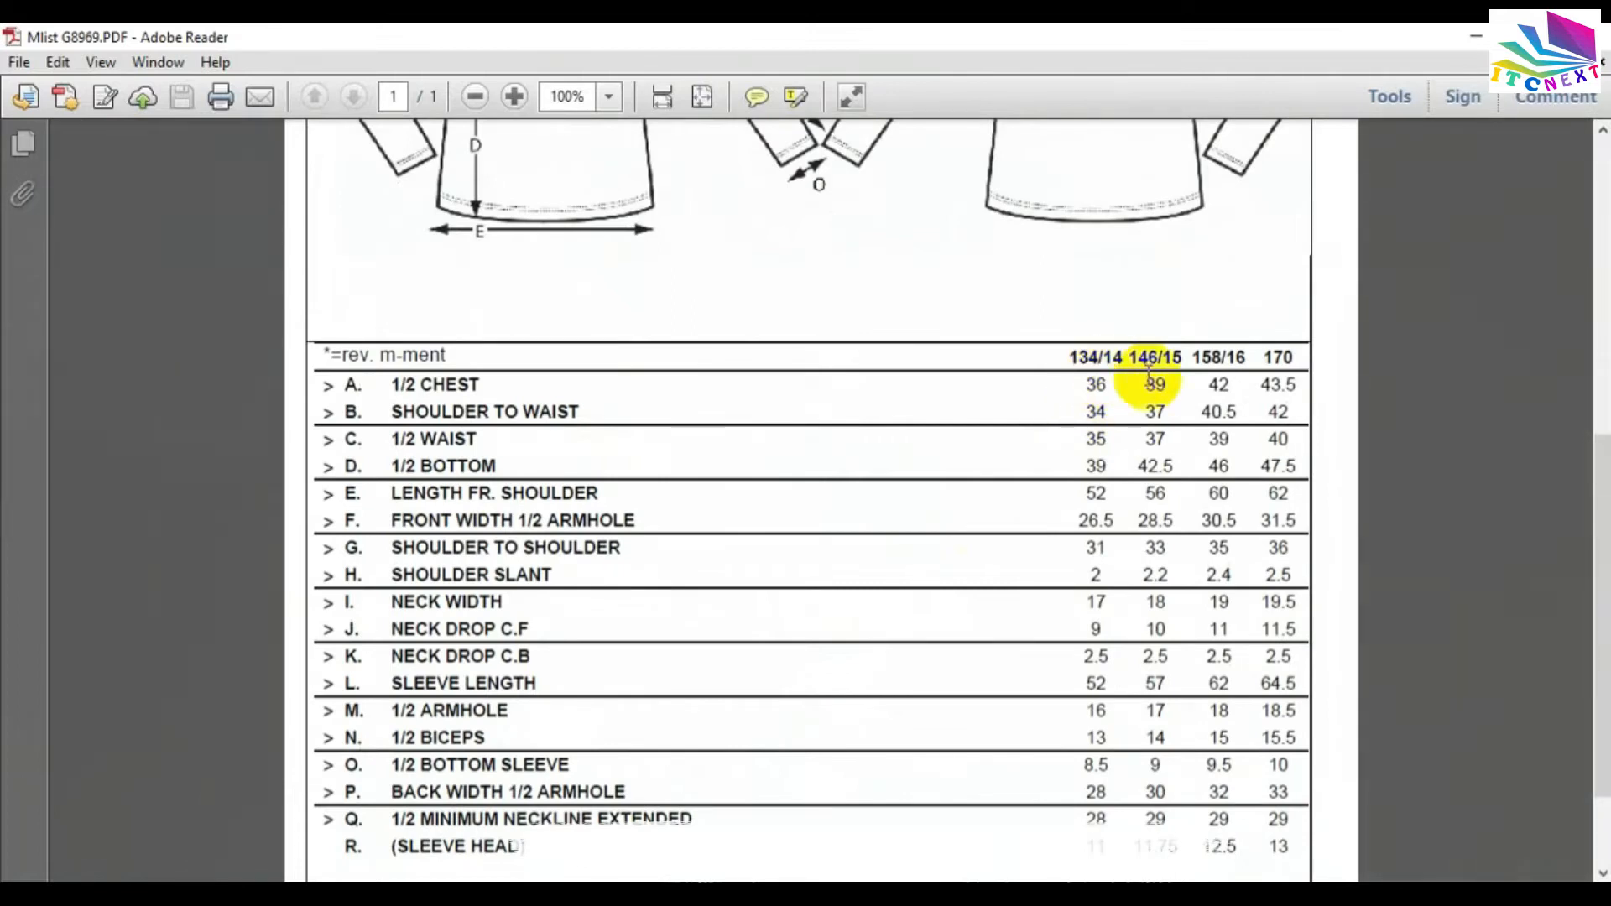
pyautogui.click(1477, 37)
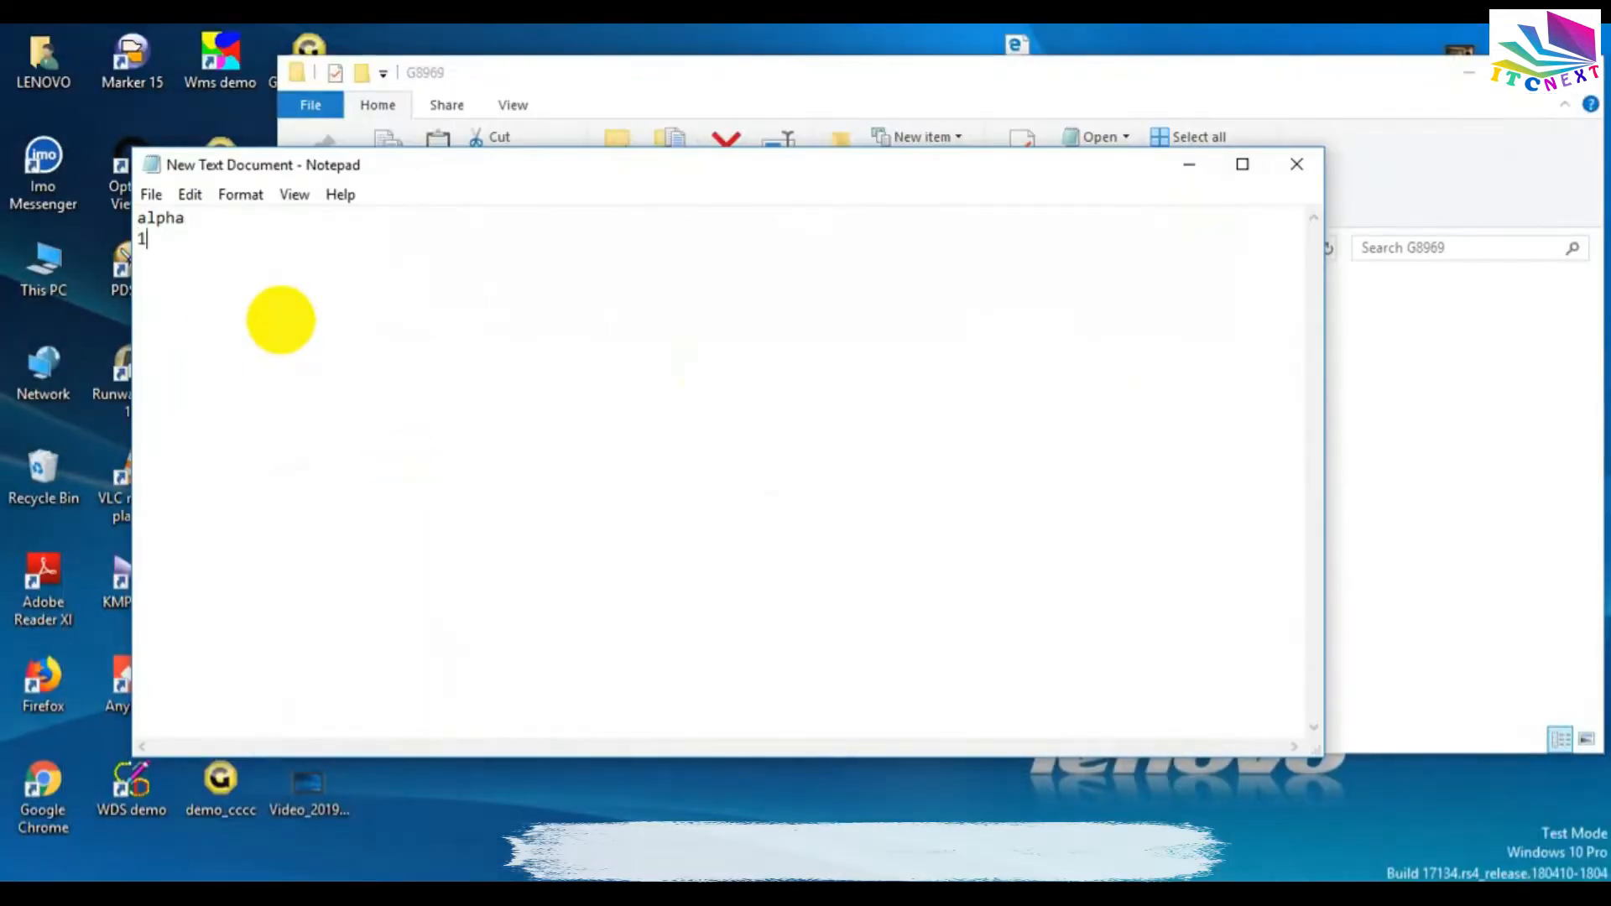
pyautogui.write('34')
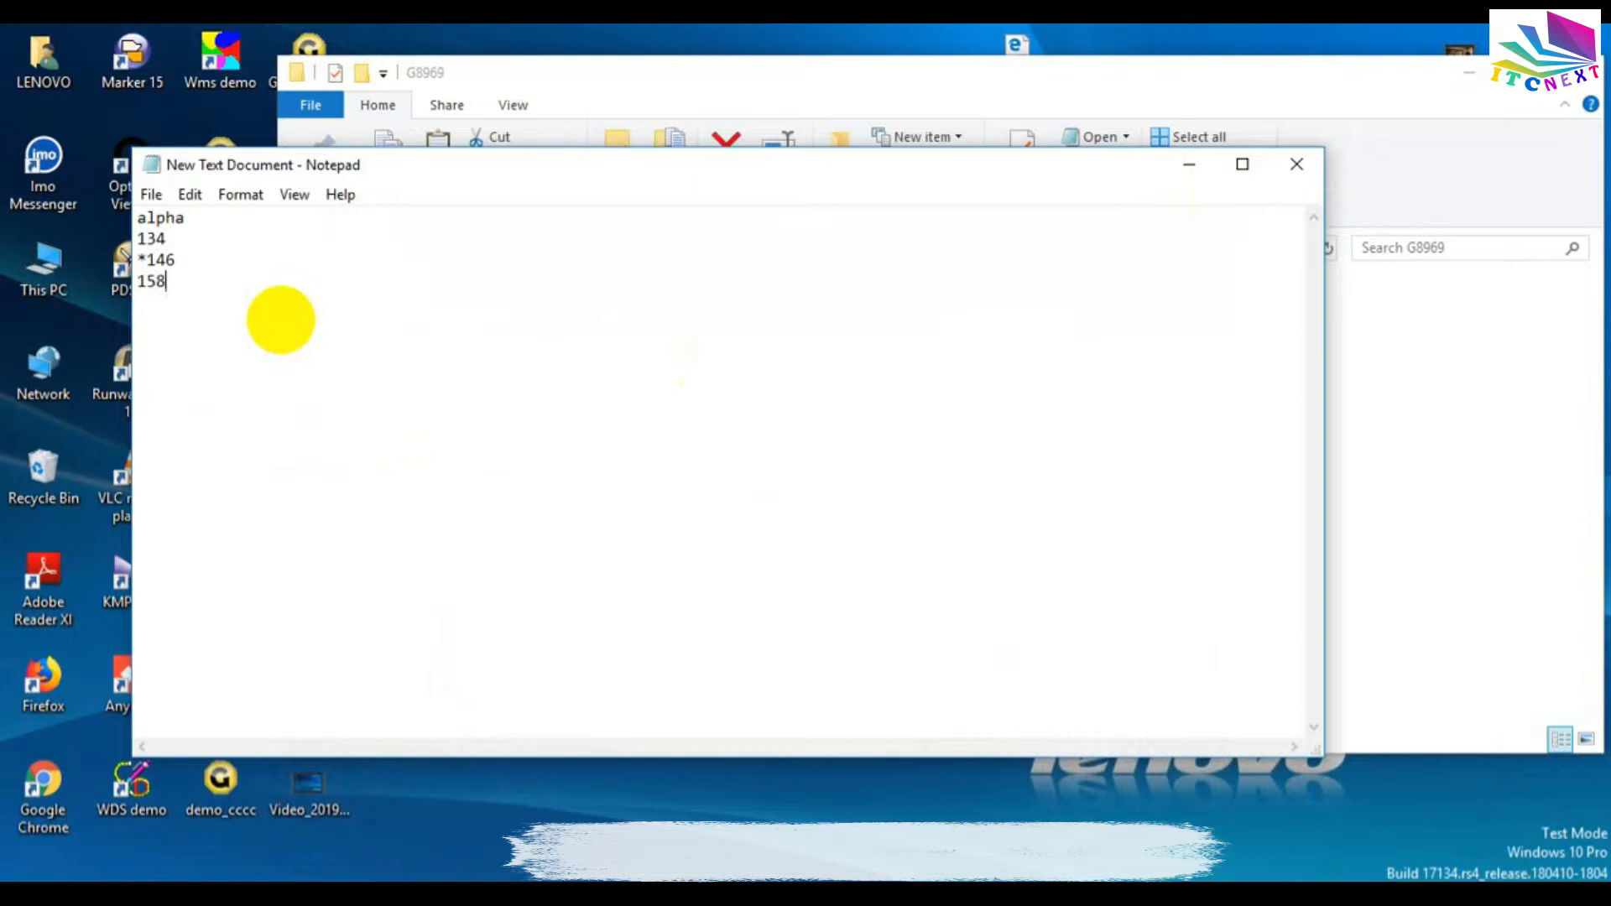
pyautogui.write('170')
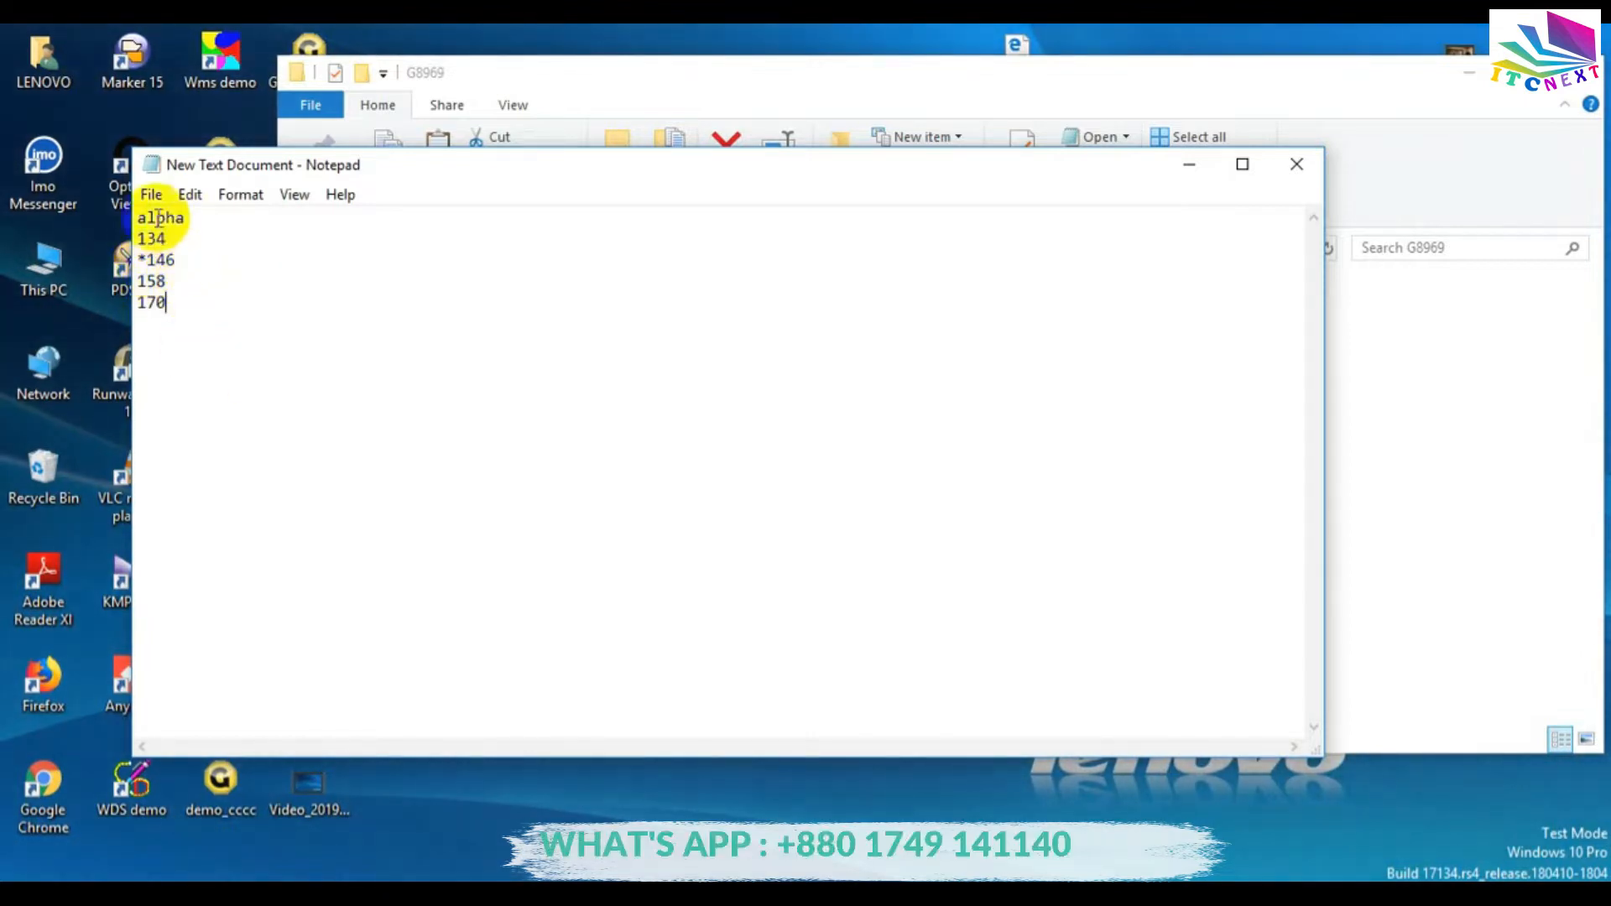
# Save the text document, close Notepad and minimize the folder window.
pyautogui.click(151, 194)
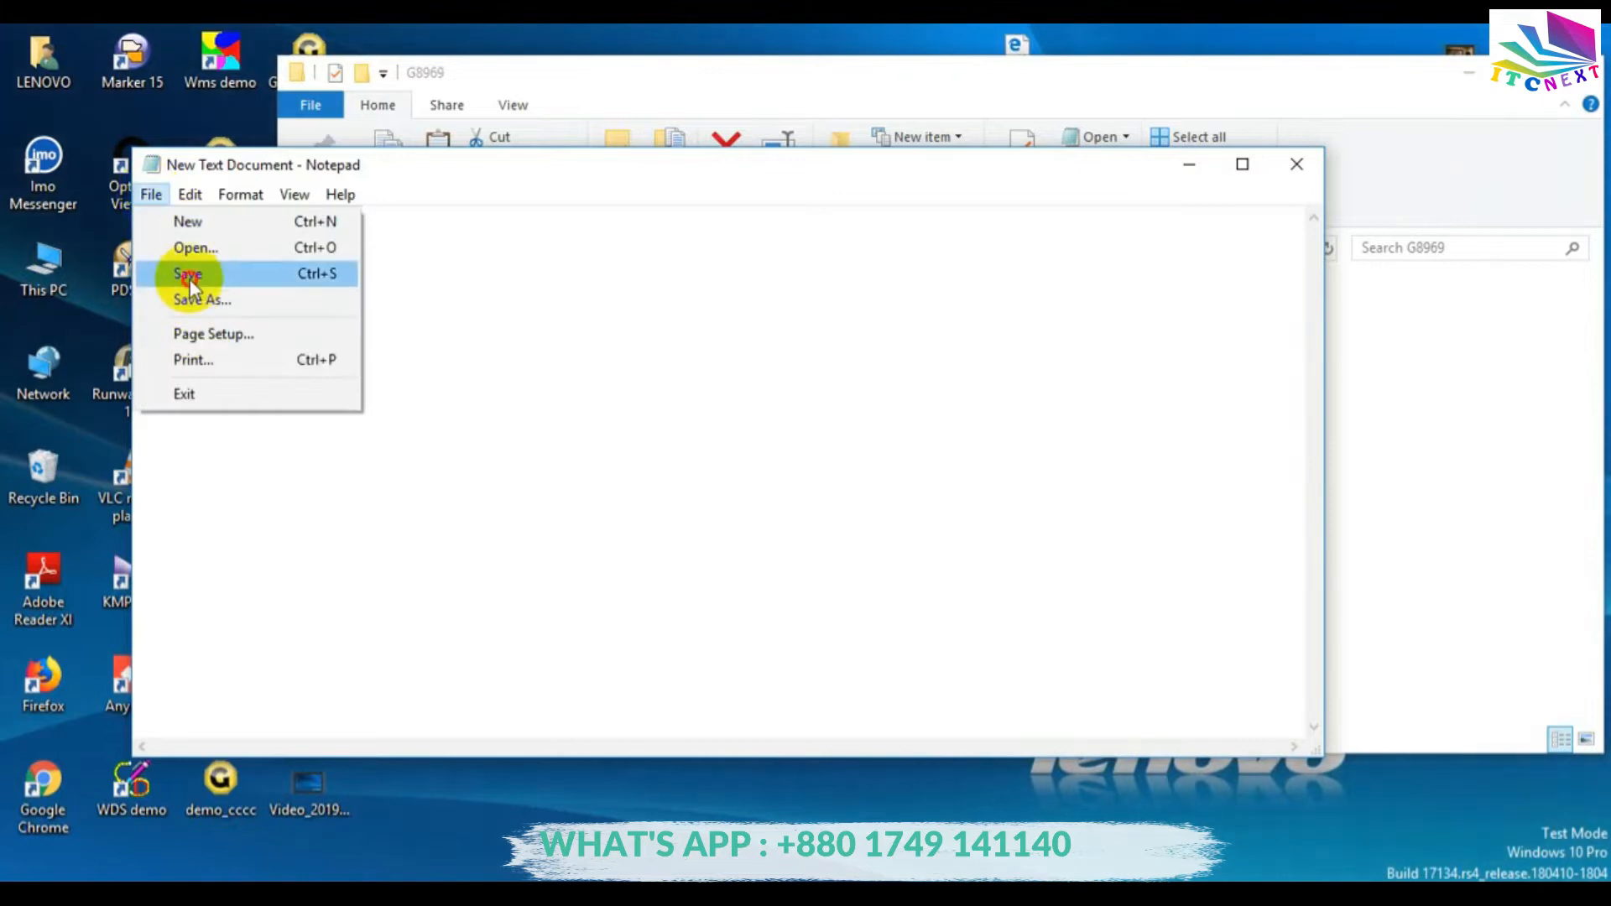
pyautogui.click(189, 277)
pyautogui.click(1296, 165)
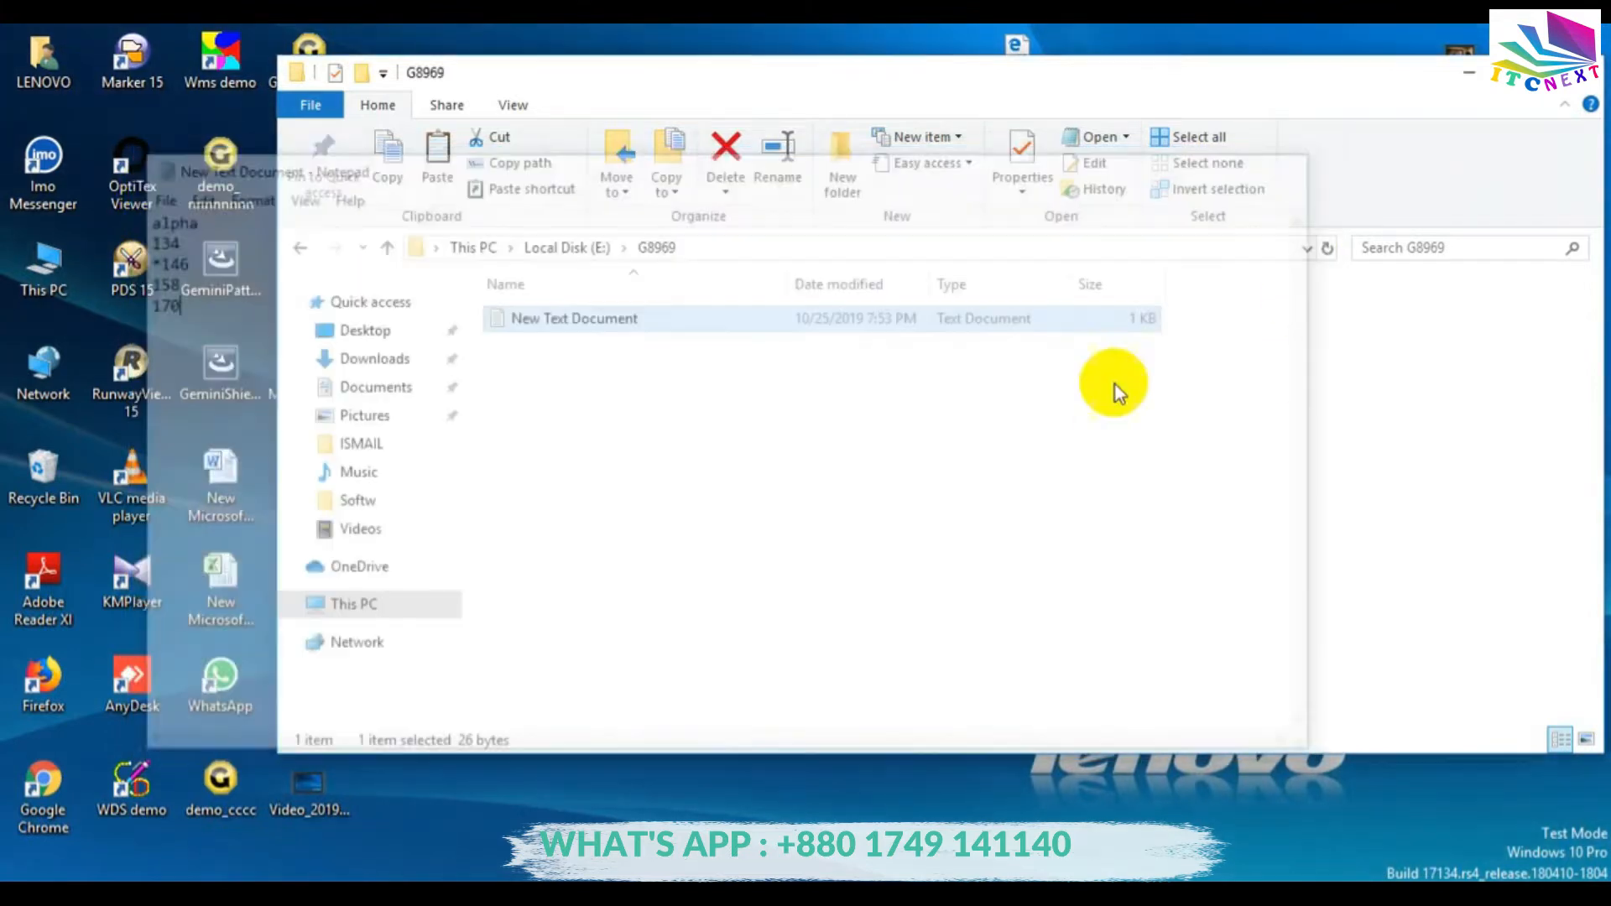
pyautogui.click(1471, 75)
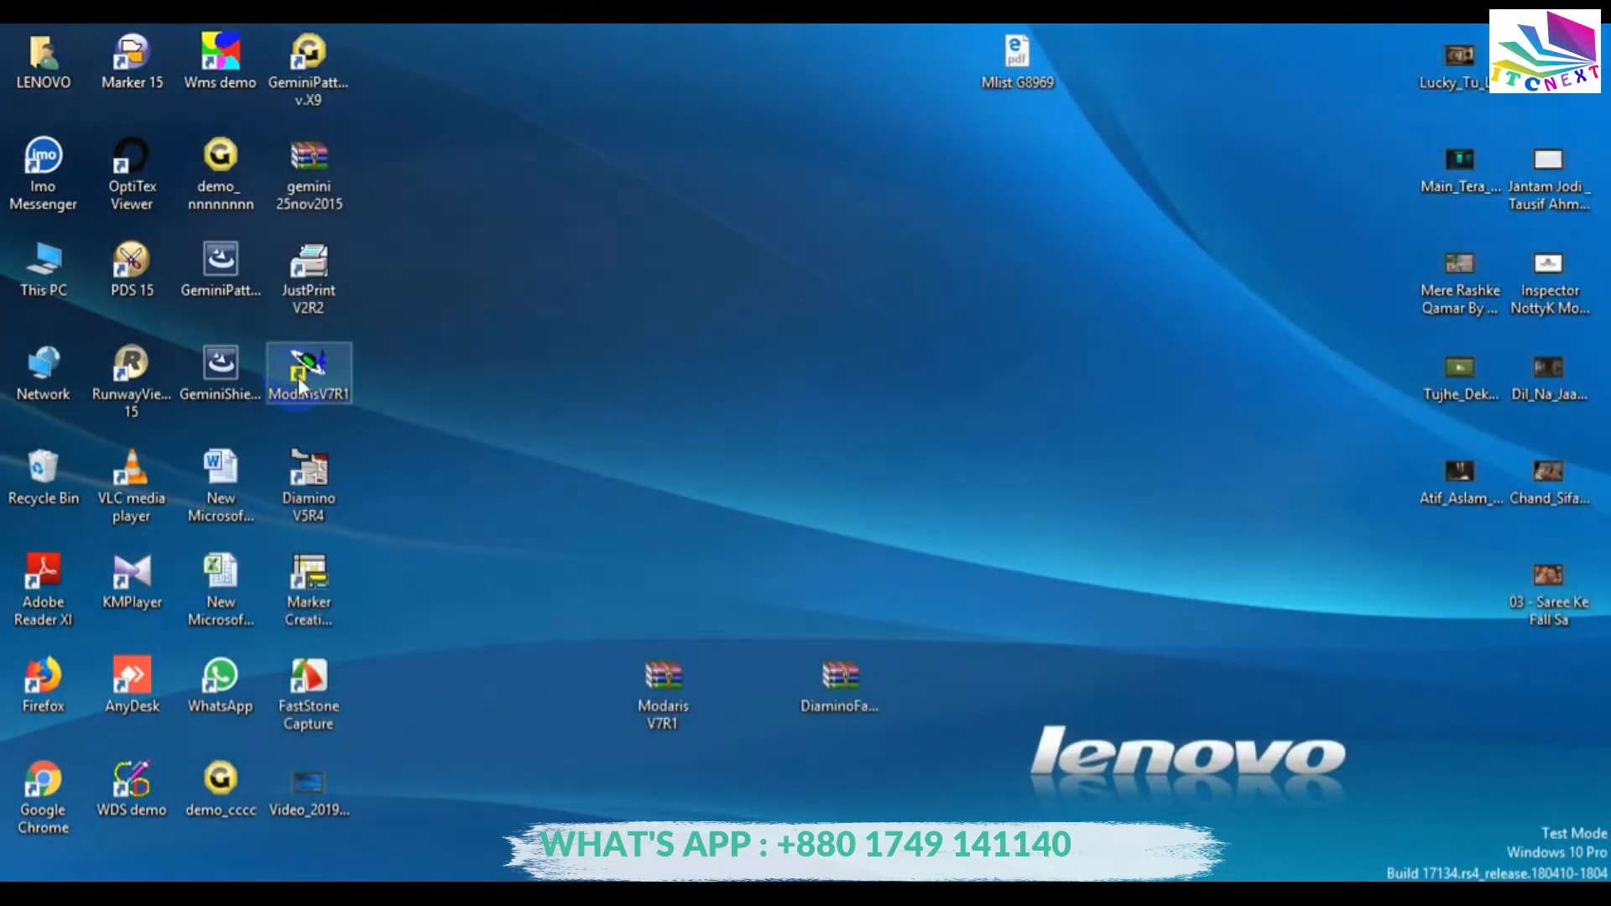
# Launch Modaris V7R1 and create a new model named G8969.
pyautogui.doubleClick(308, 370)
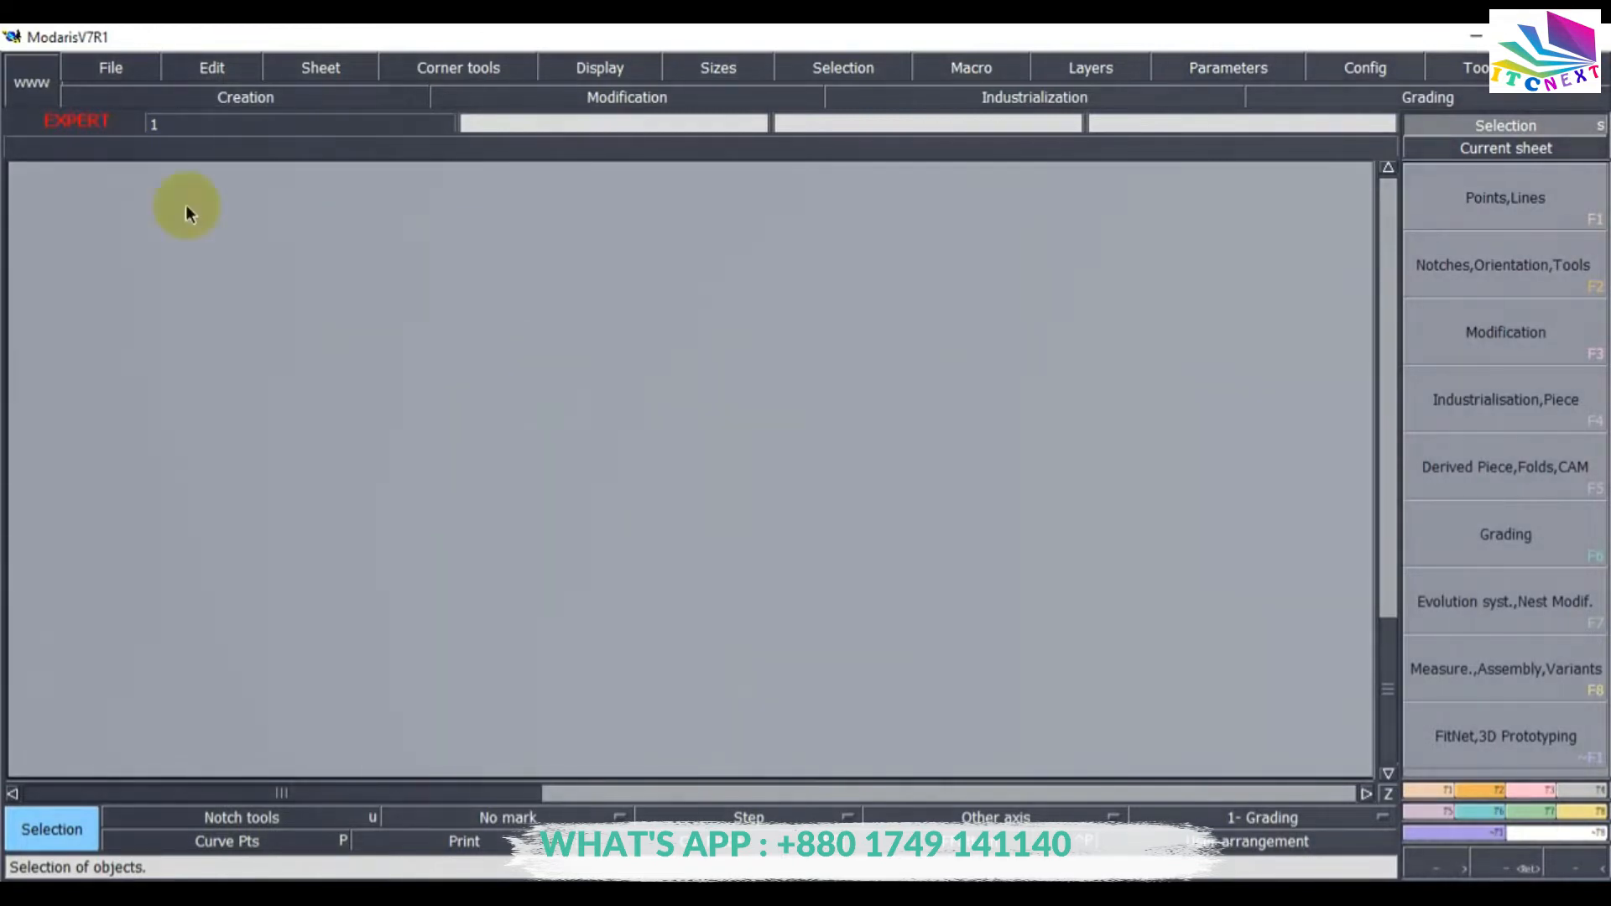
pyautogui.click(102, 71)
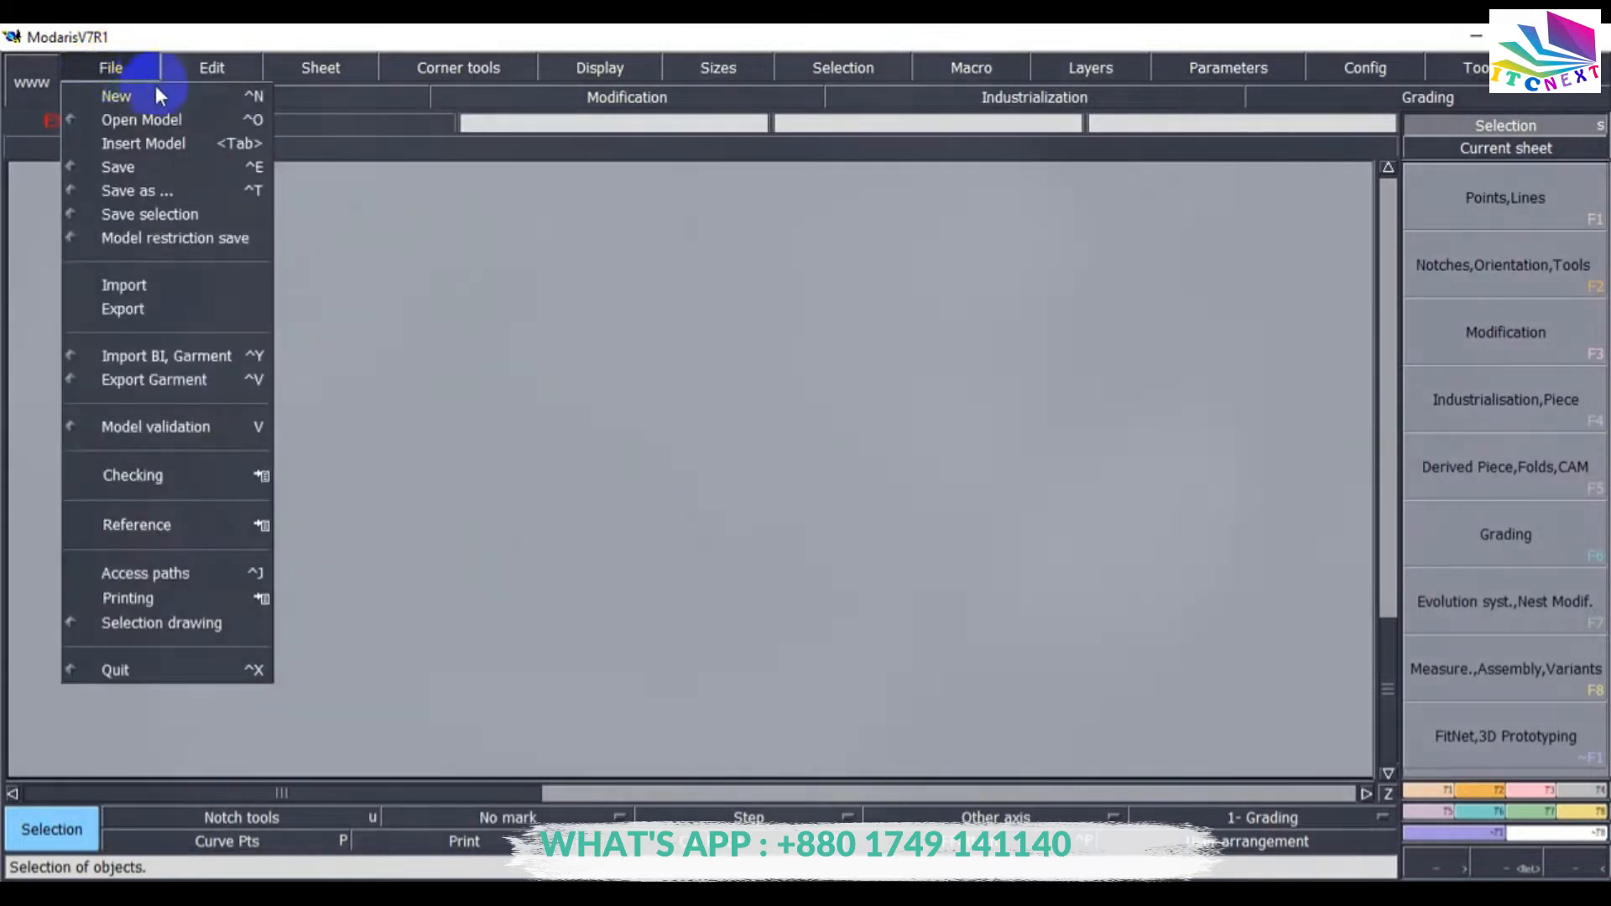
pyautogui.click(113, 96)
pyautogui.click(174, 104)
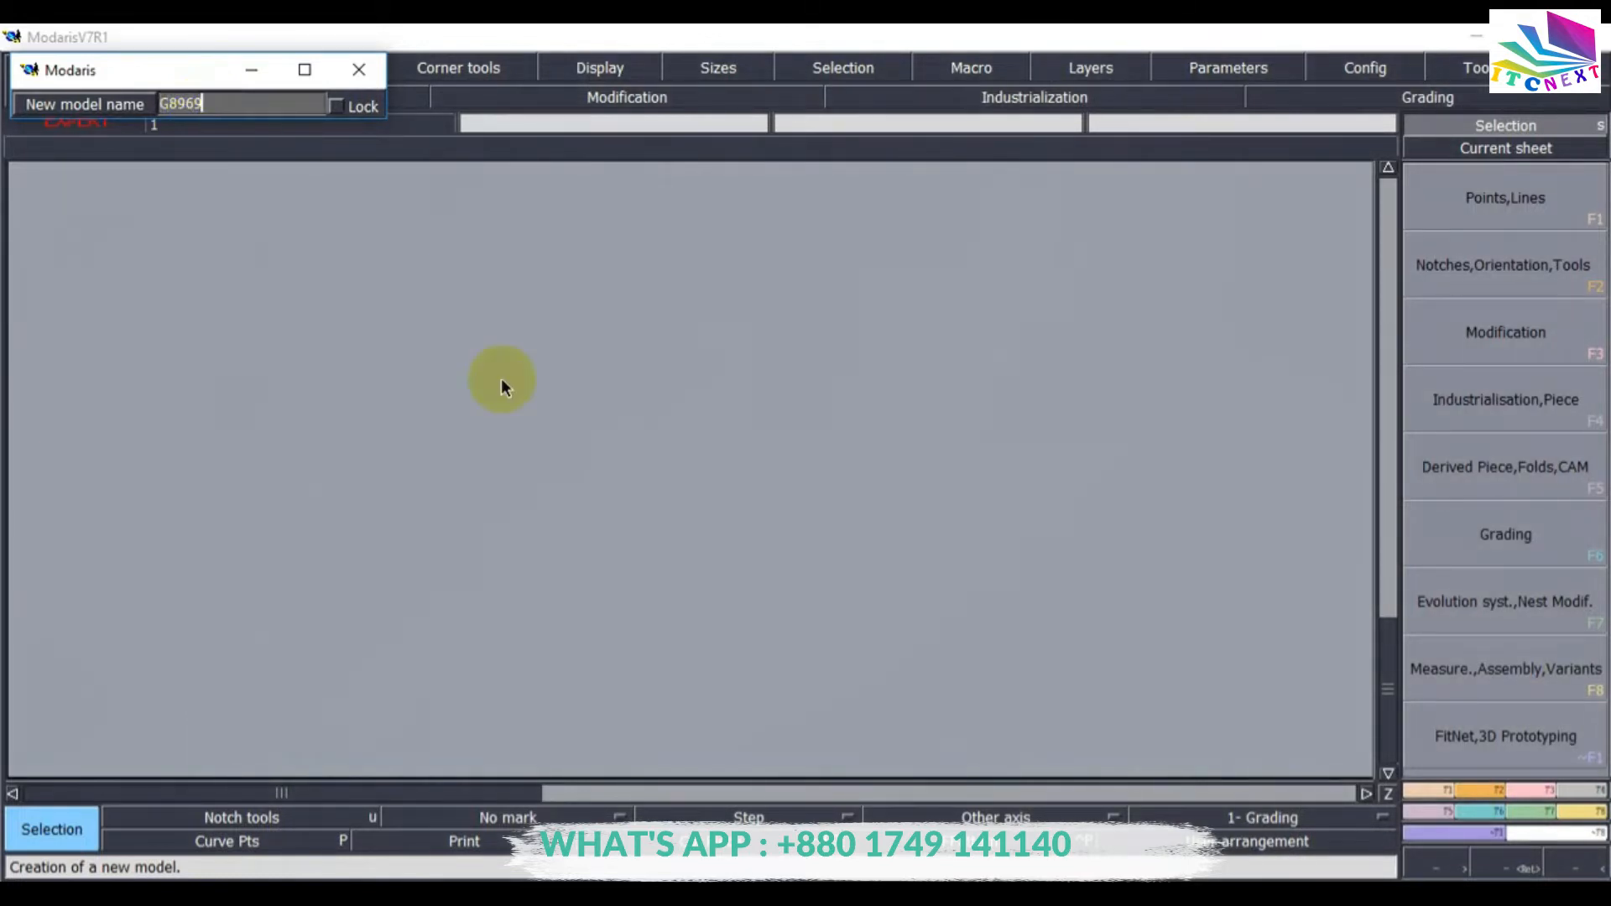
pyautogui.press('Return')
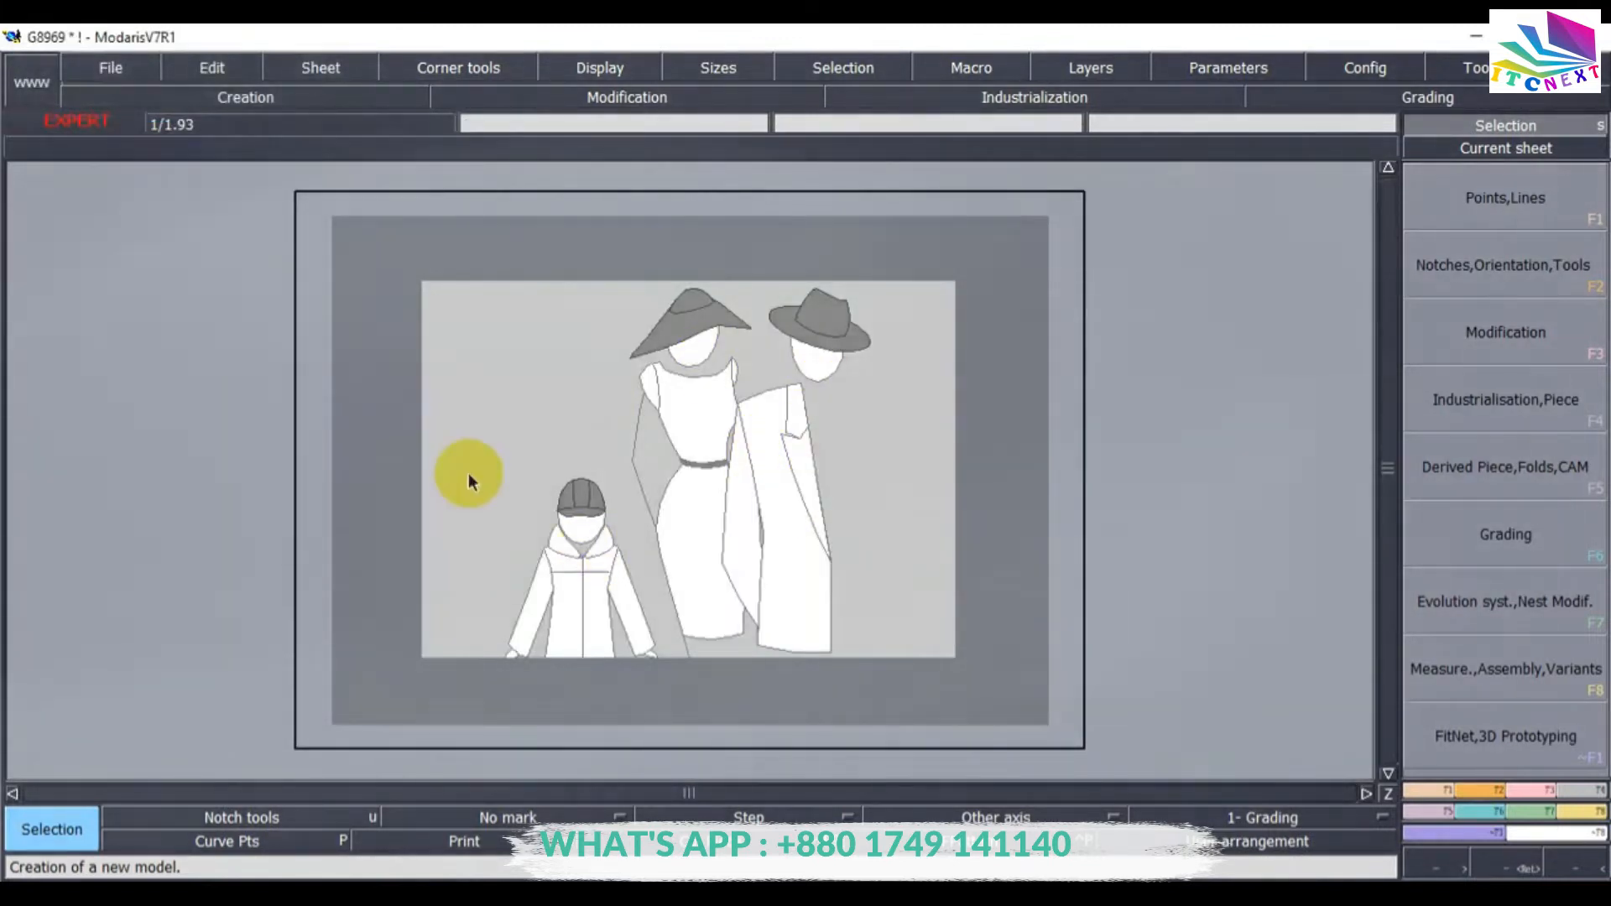
# Open the access paths settings and set the Open Model path to the G8969 folder on Local Disk (E:).
pyautogui.click(114, 67)
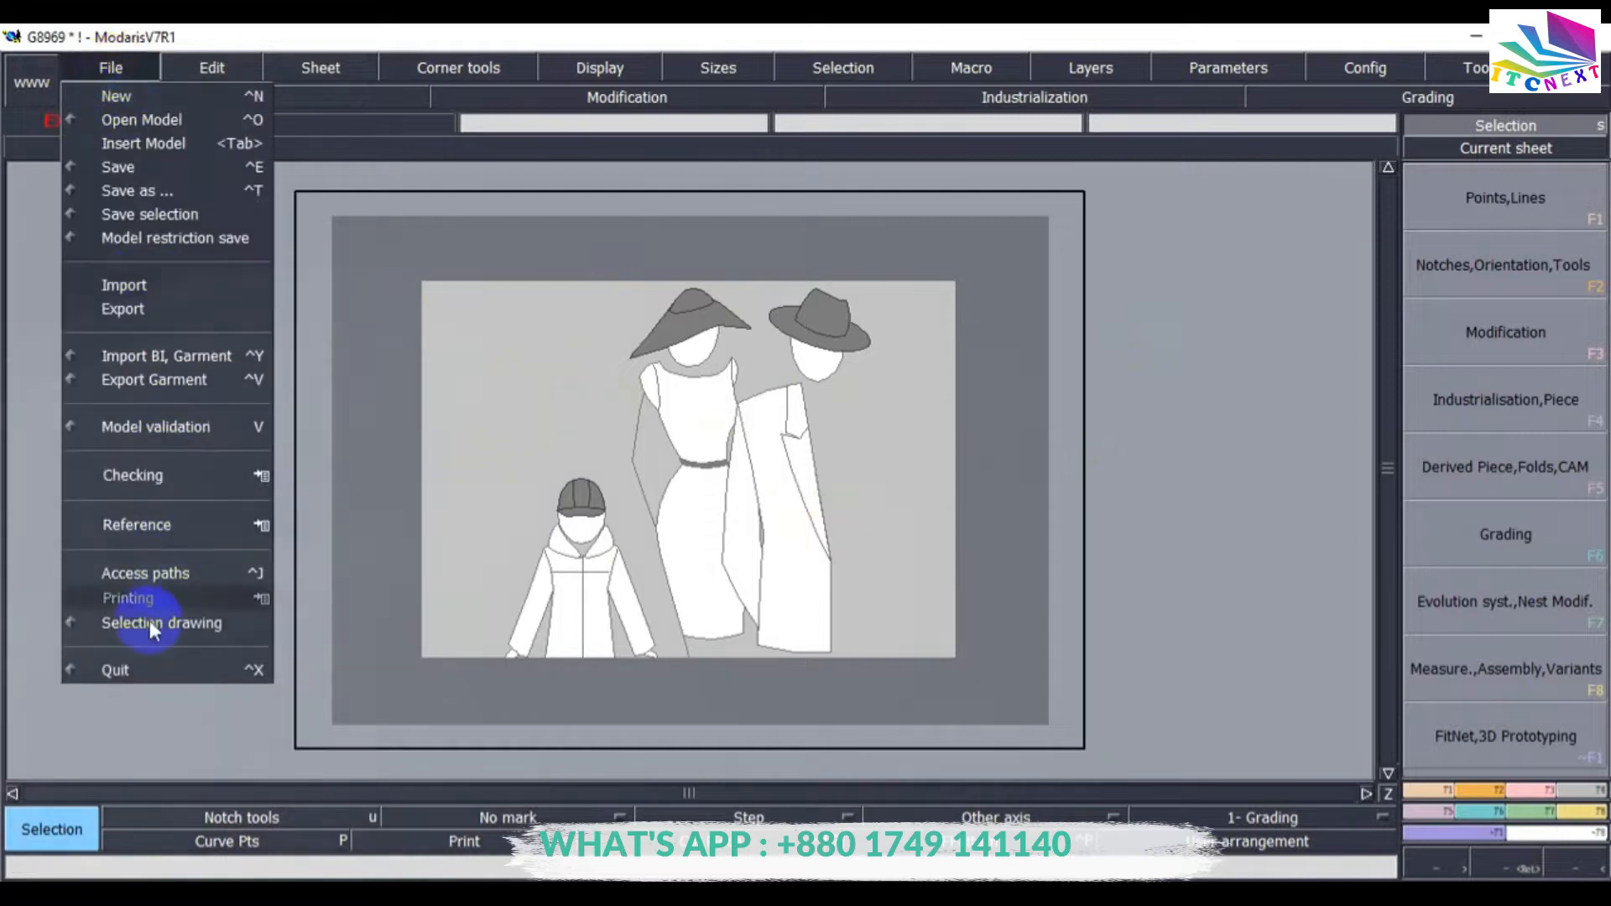
pyautogui.click(131, 581)
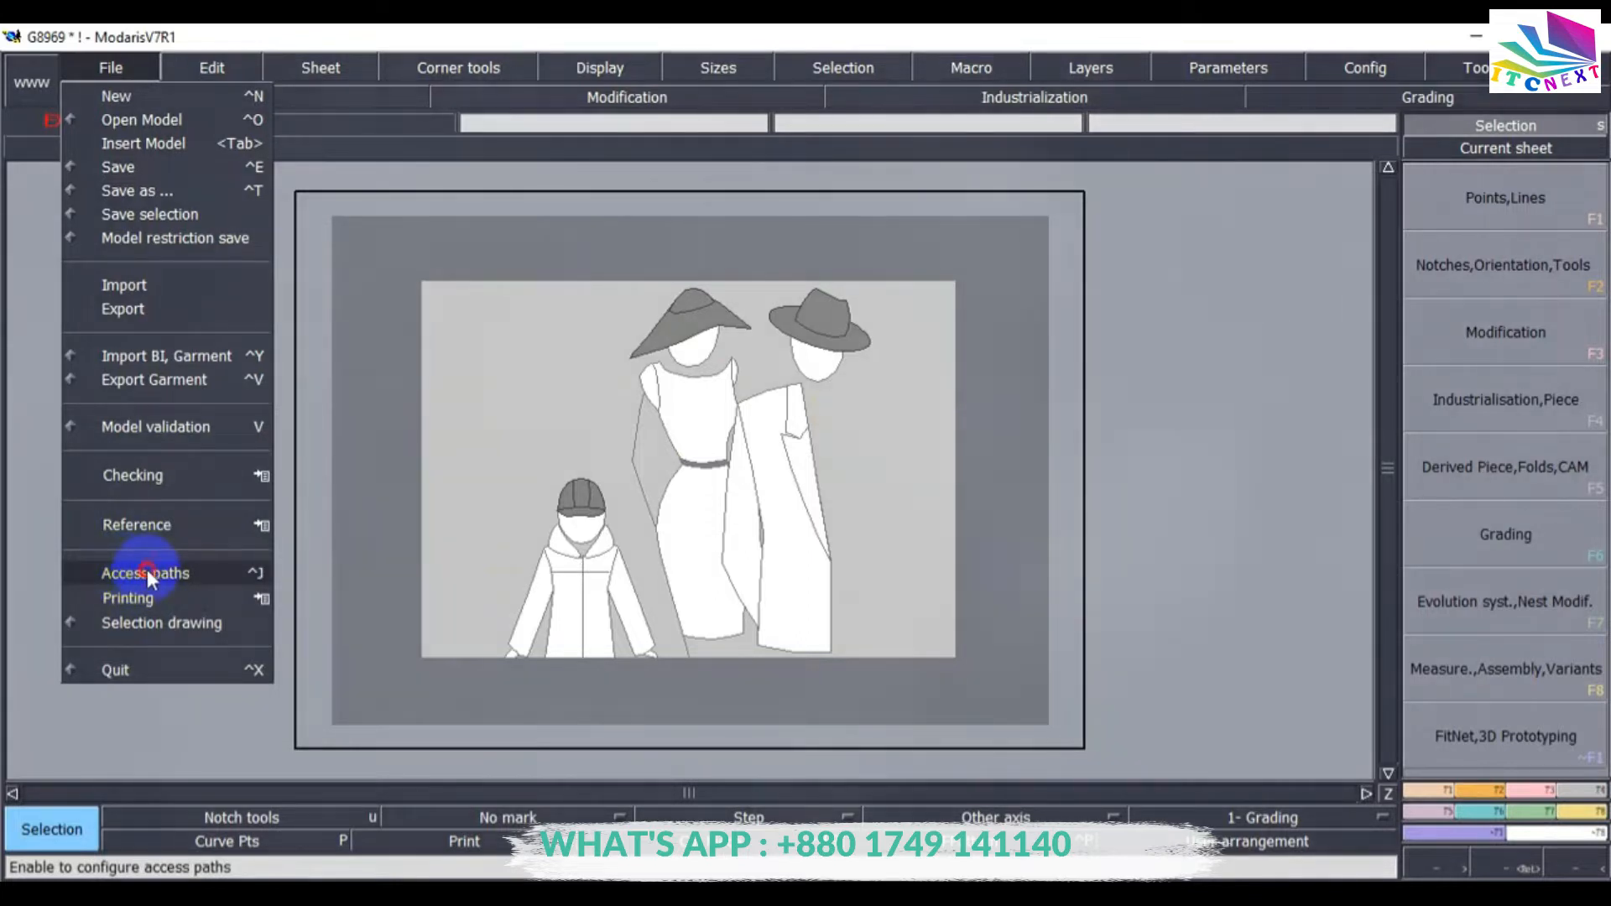
pyautogui.click(148, 569)
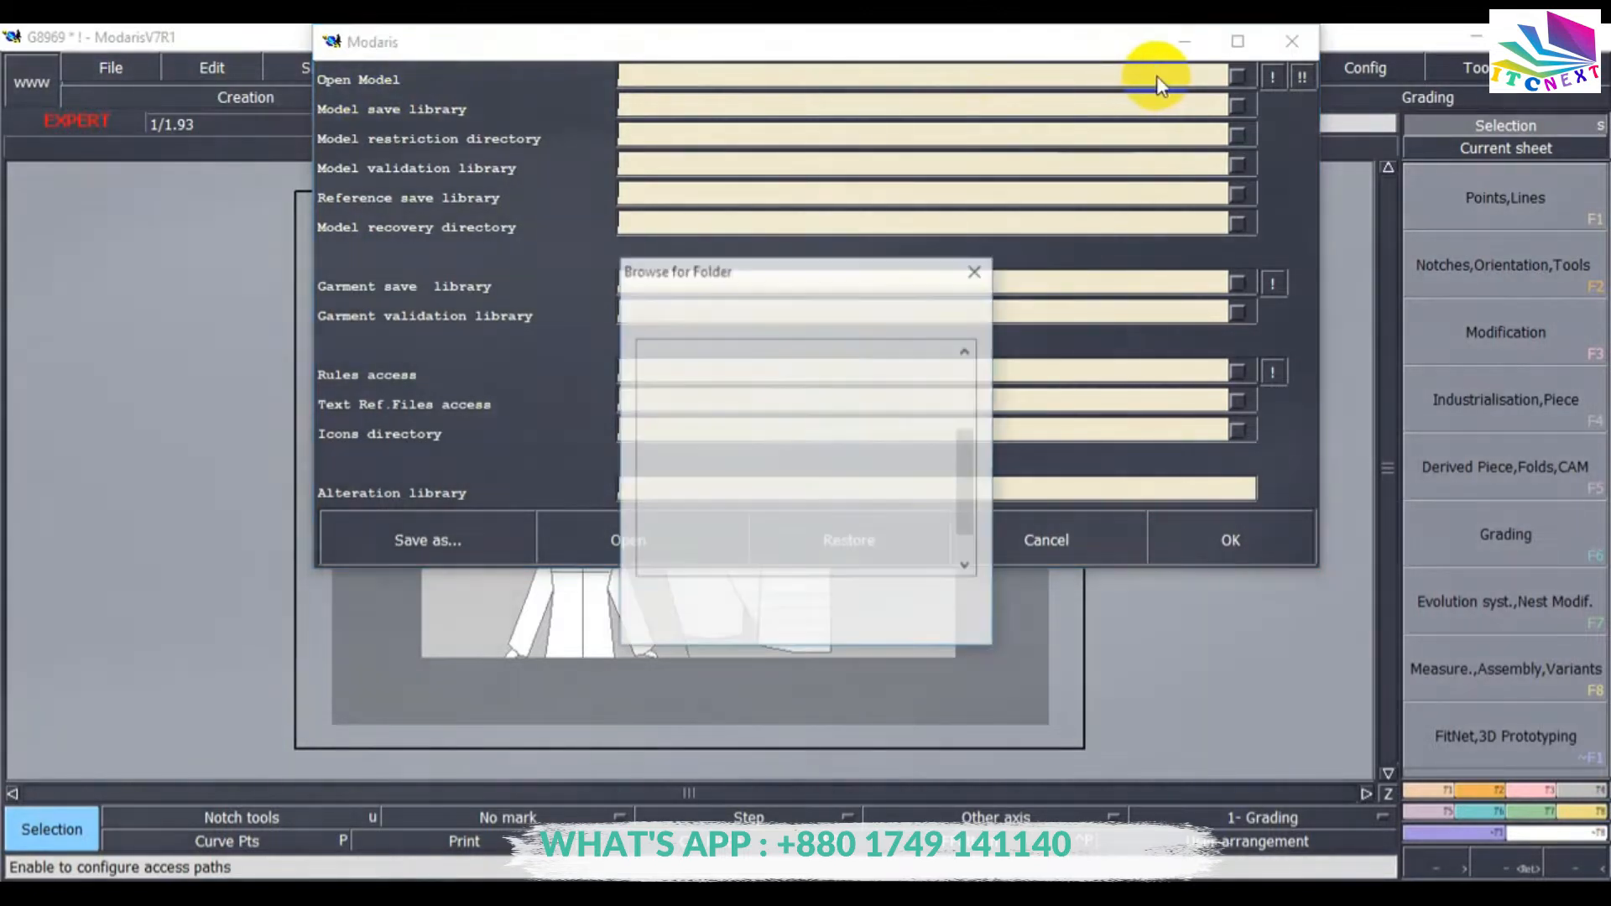
pyautogui.scroll(-1, 776, 472)
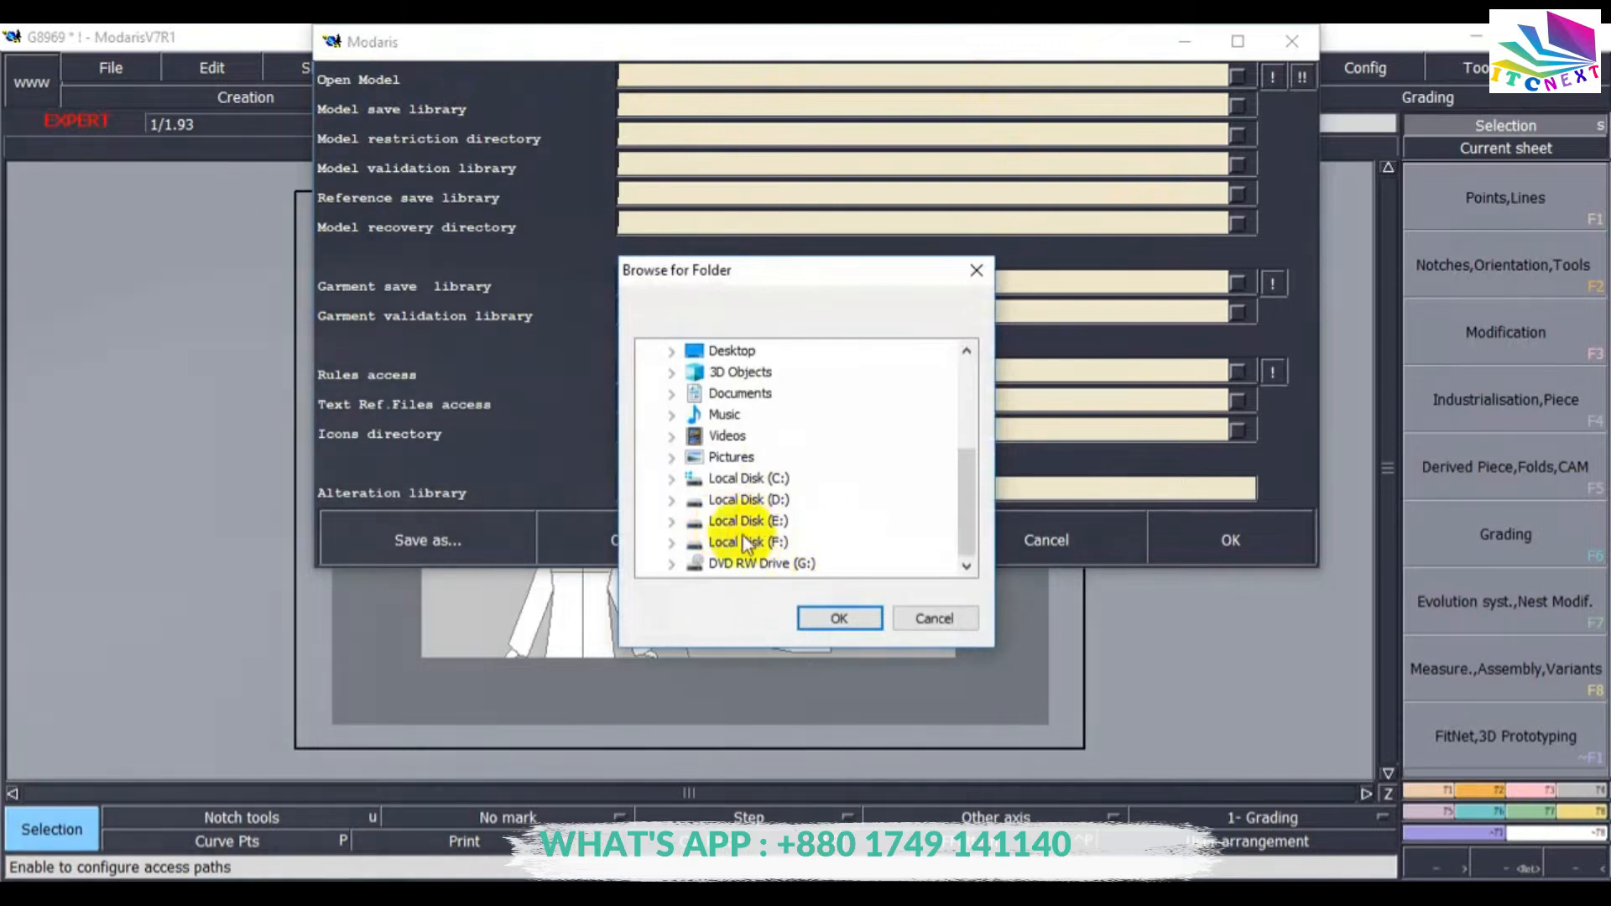
pyautogui.click(673, 522)
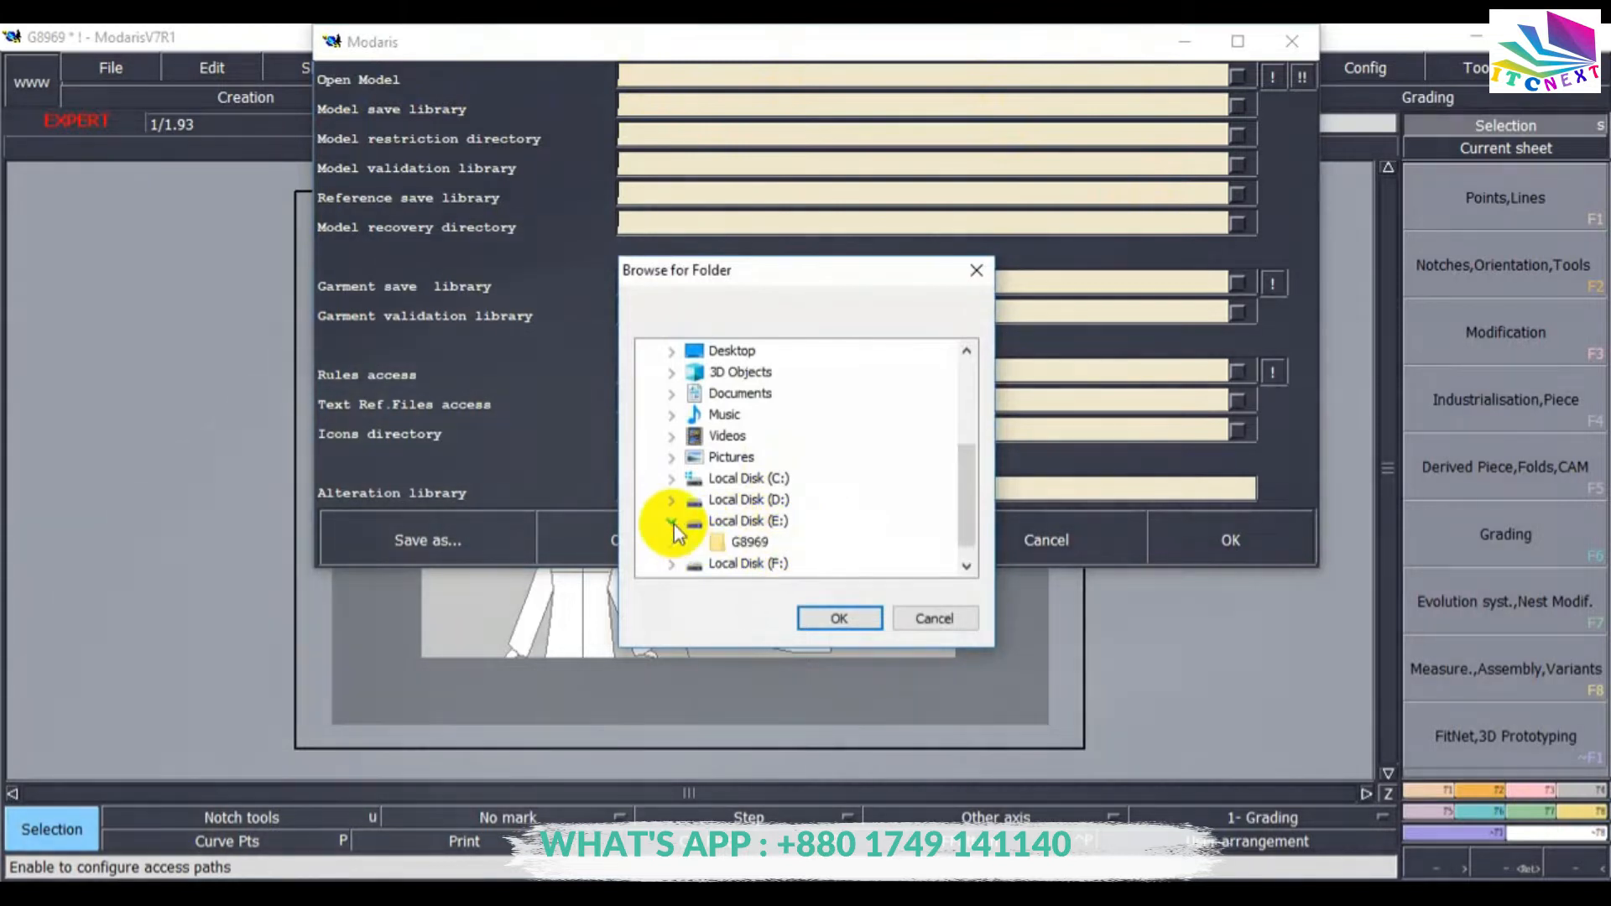
pyautogui.click(749, 543)
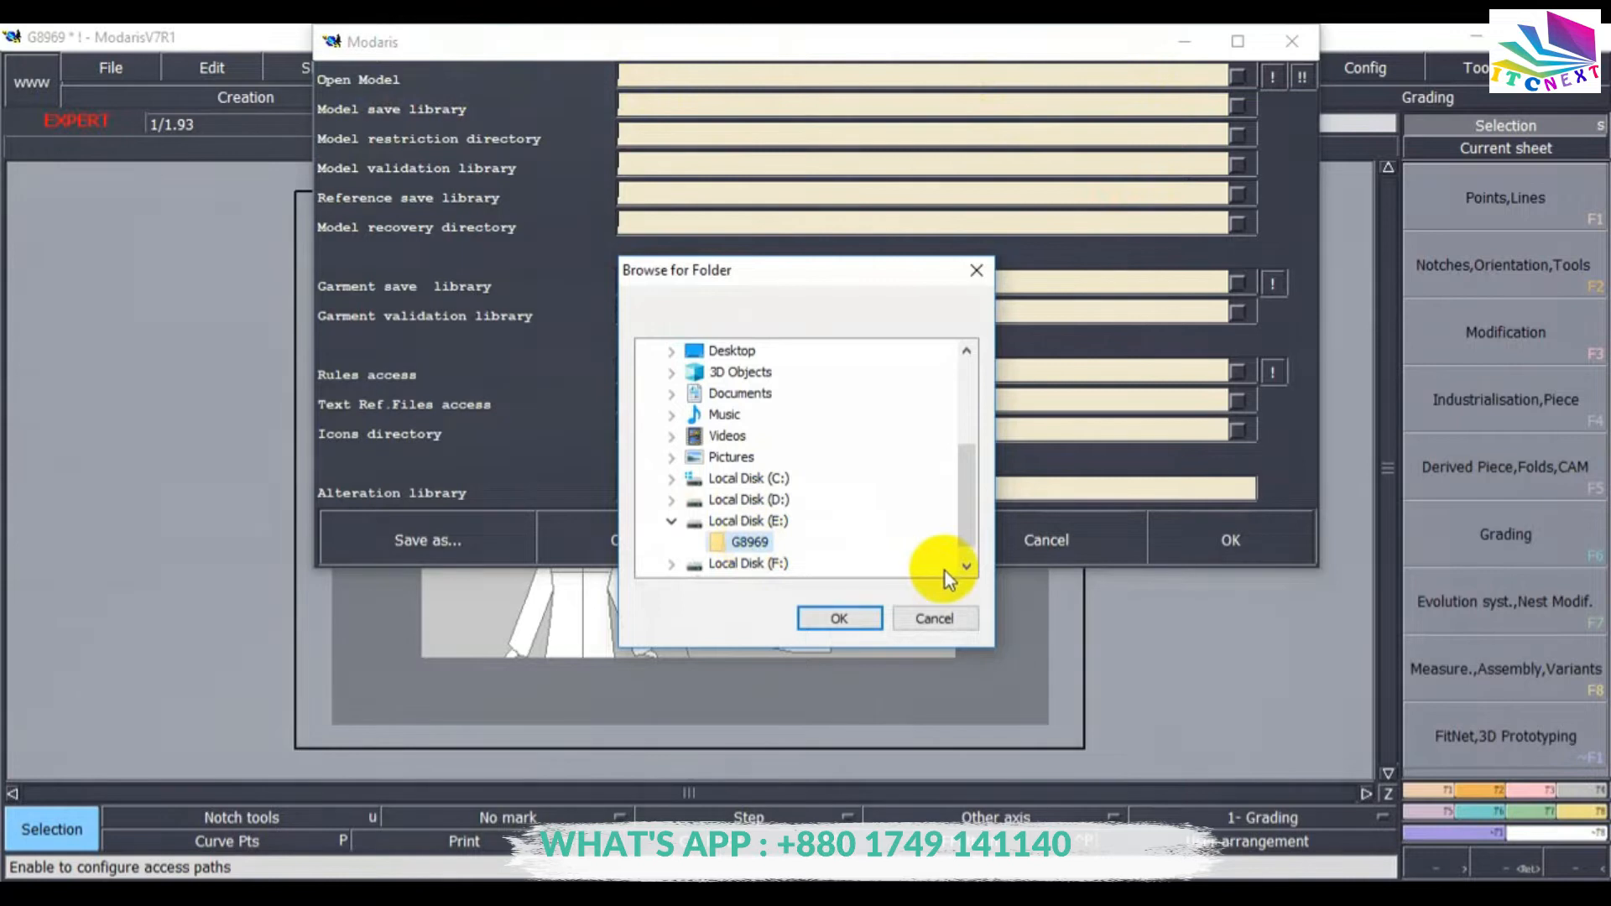
pyautogui.click(837, 618)
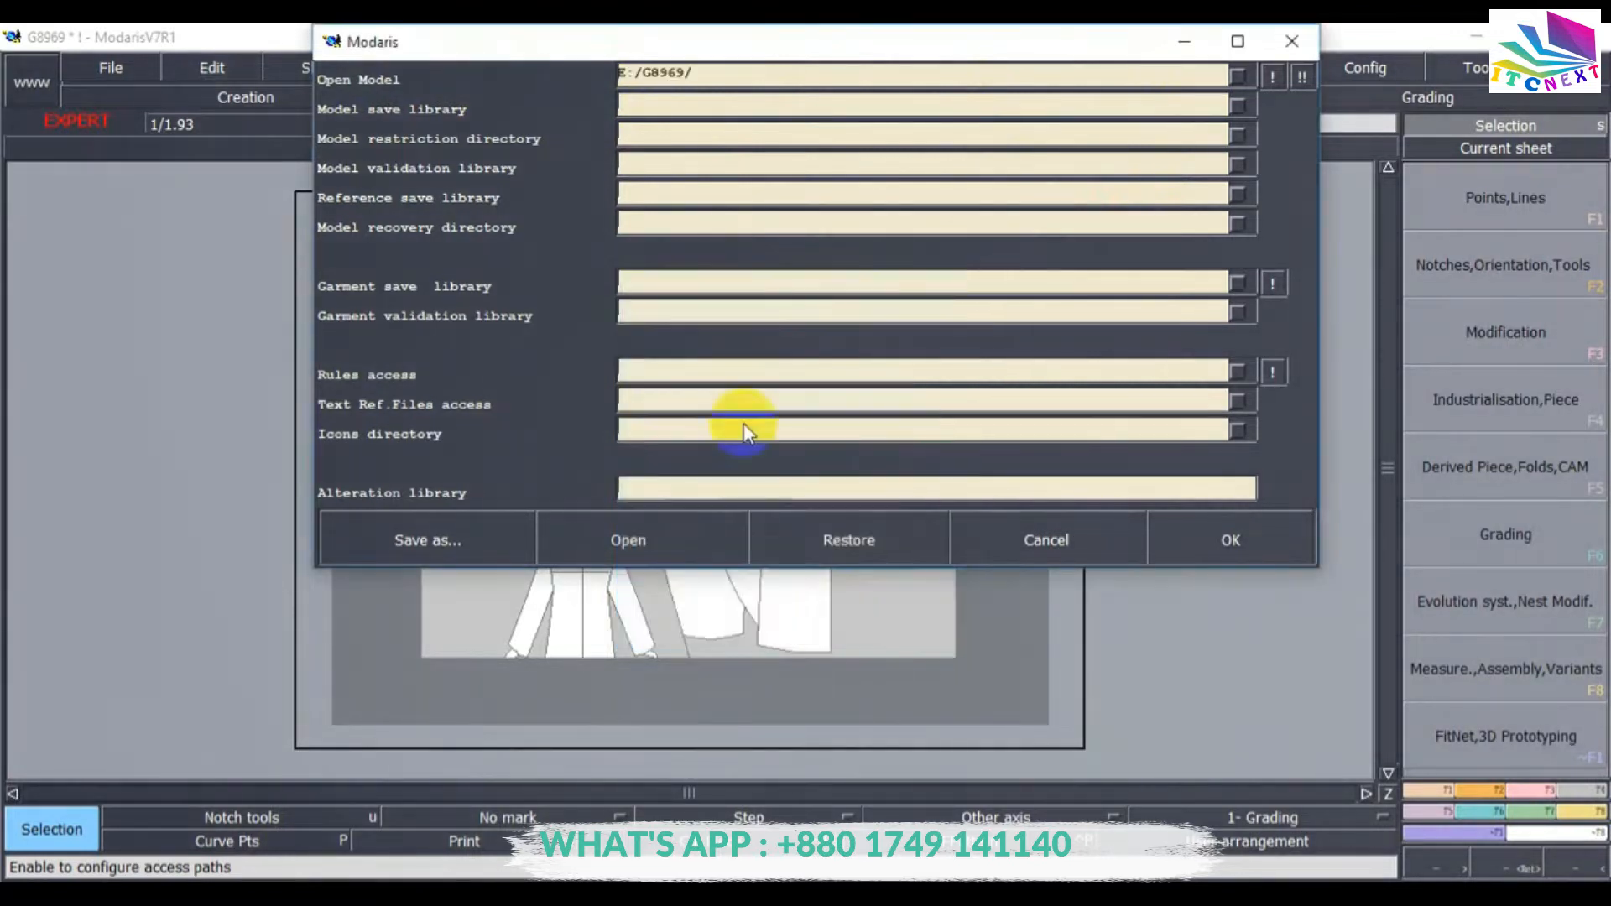
# Apply the E:/G8969/ path to all the other libraries and directories and confirm the access paths.
pyautogui.click(1272, 77)
pyautogui.click(1303, 75)
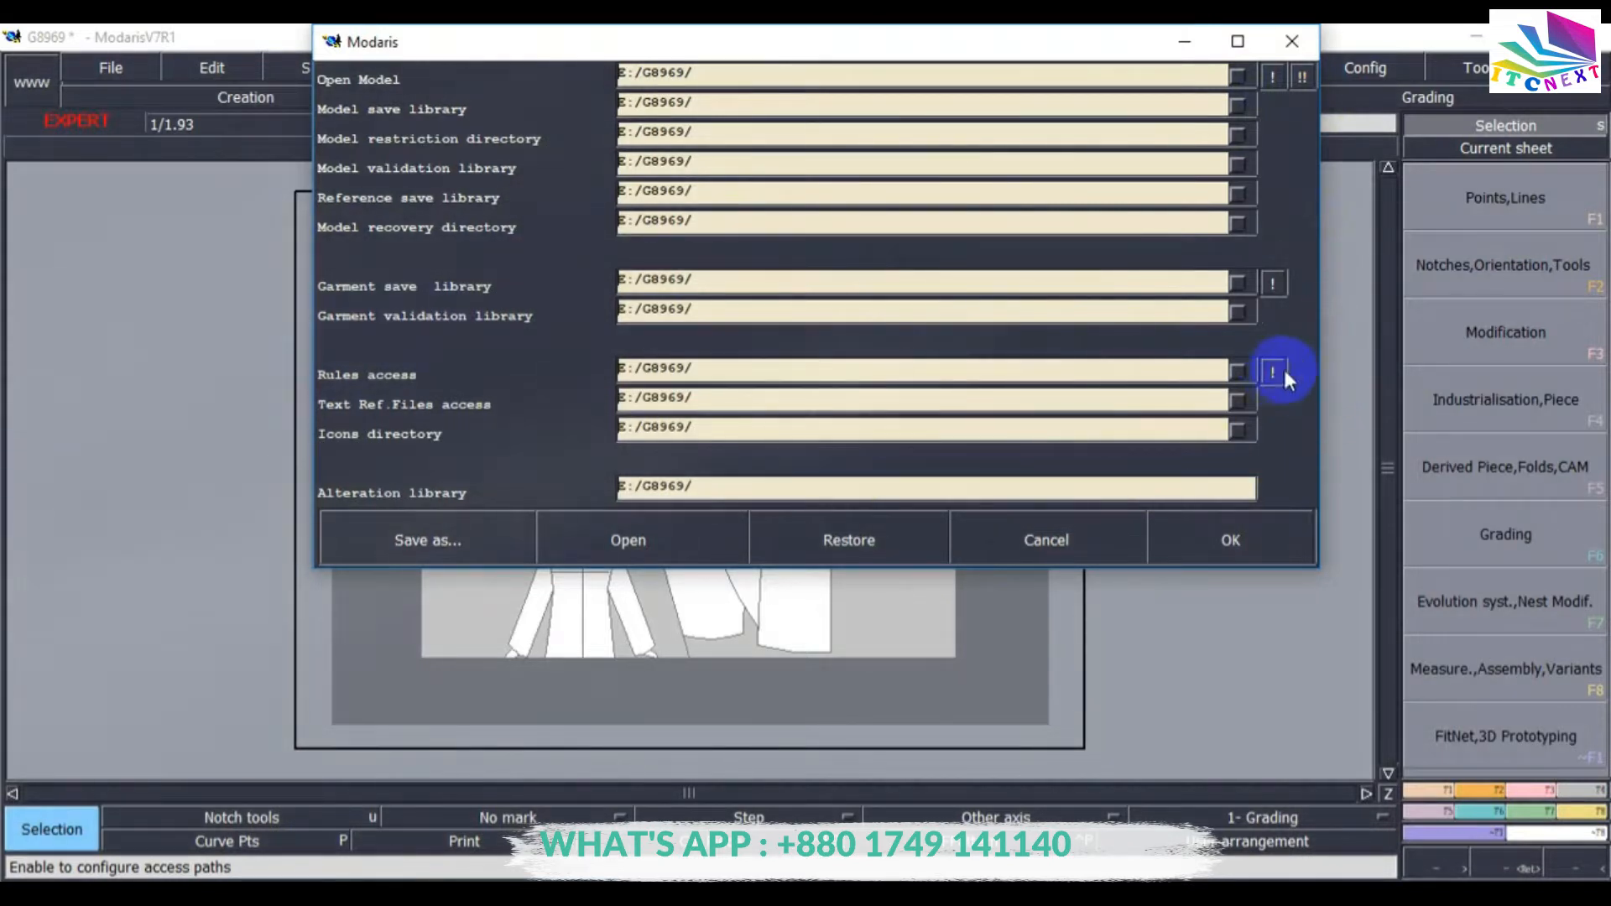
pyautogui.click(1232, 554)
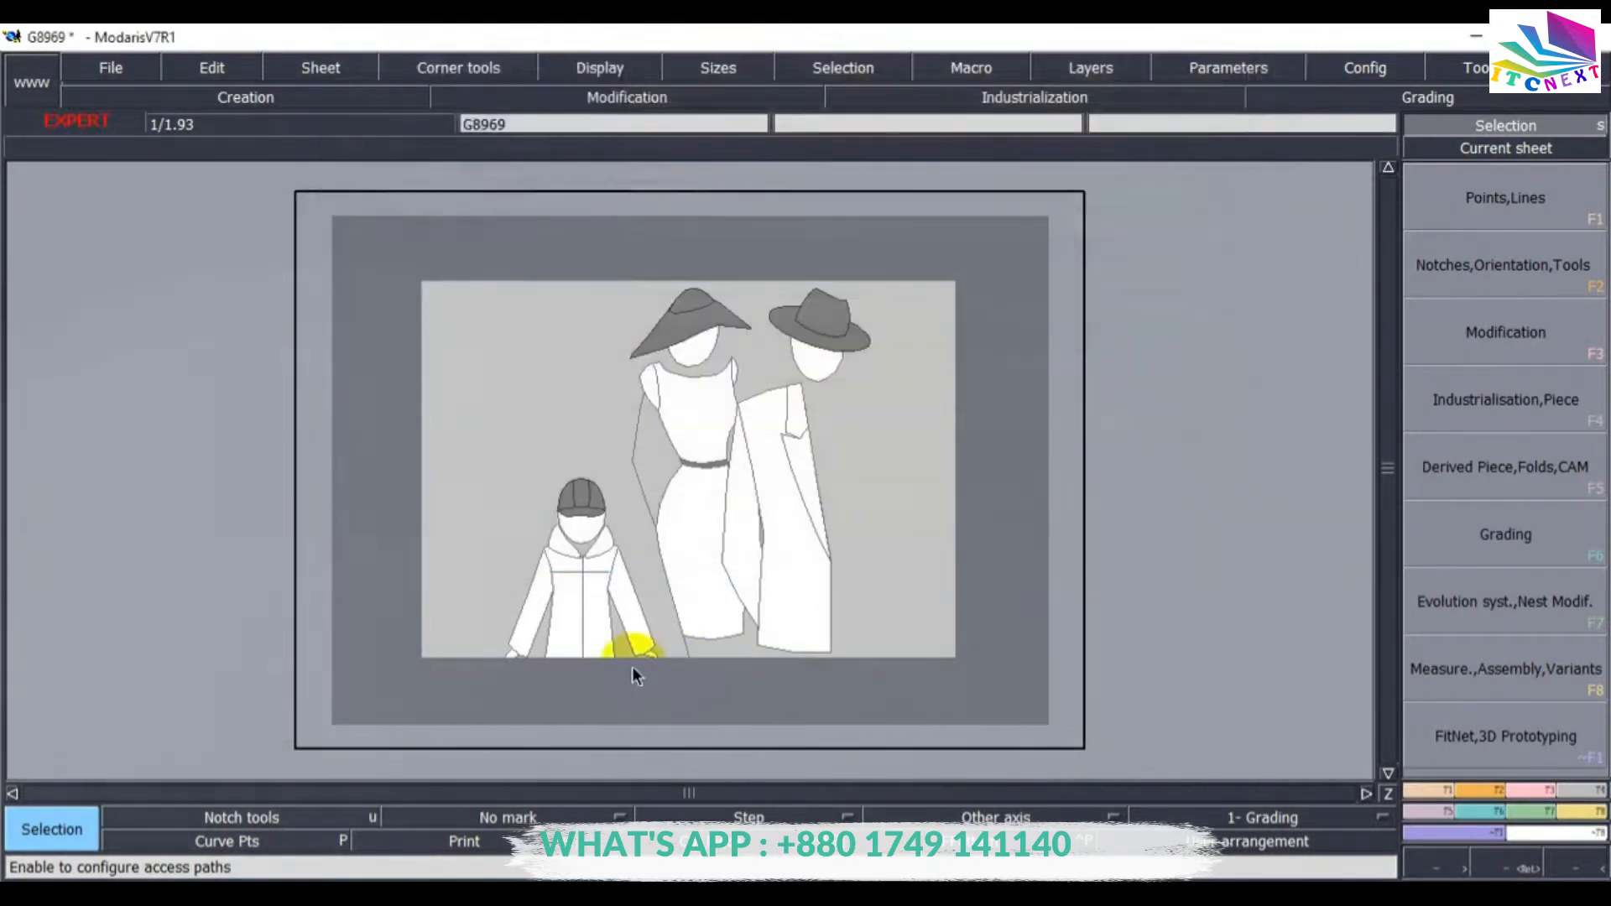
# Turn on the Sizes and Title block displays for the sheet.
pyautogui.click(592, 67)
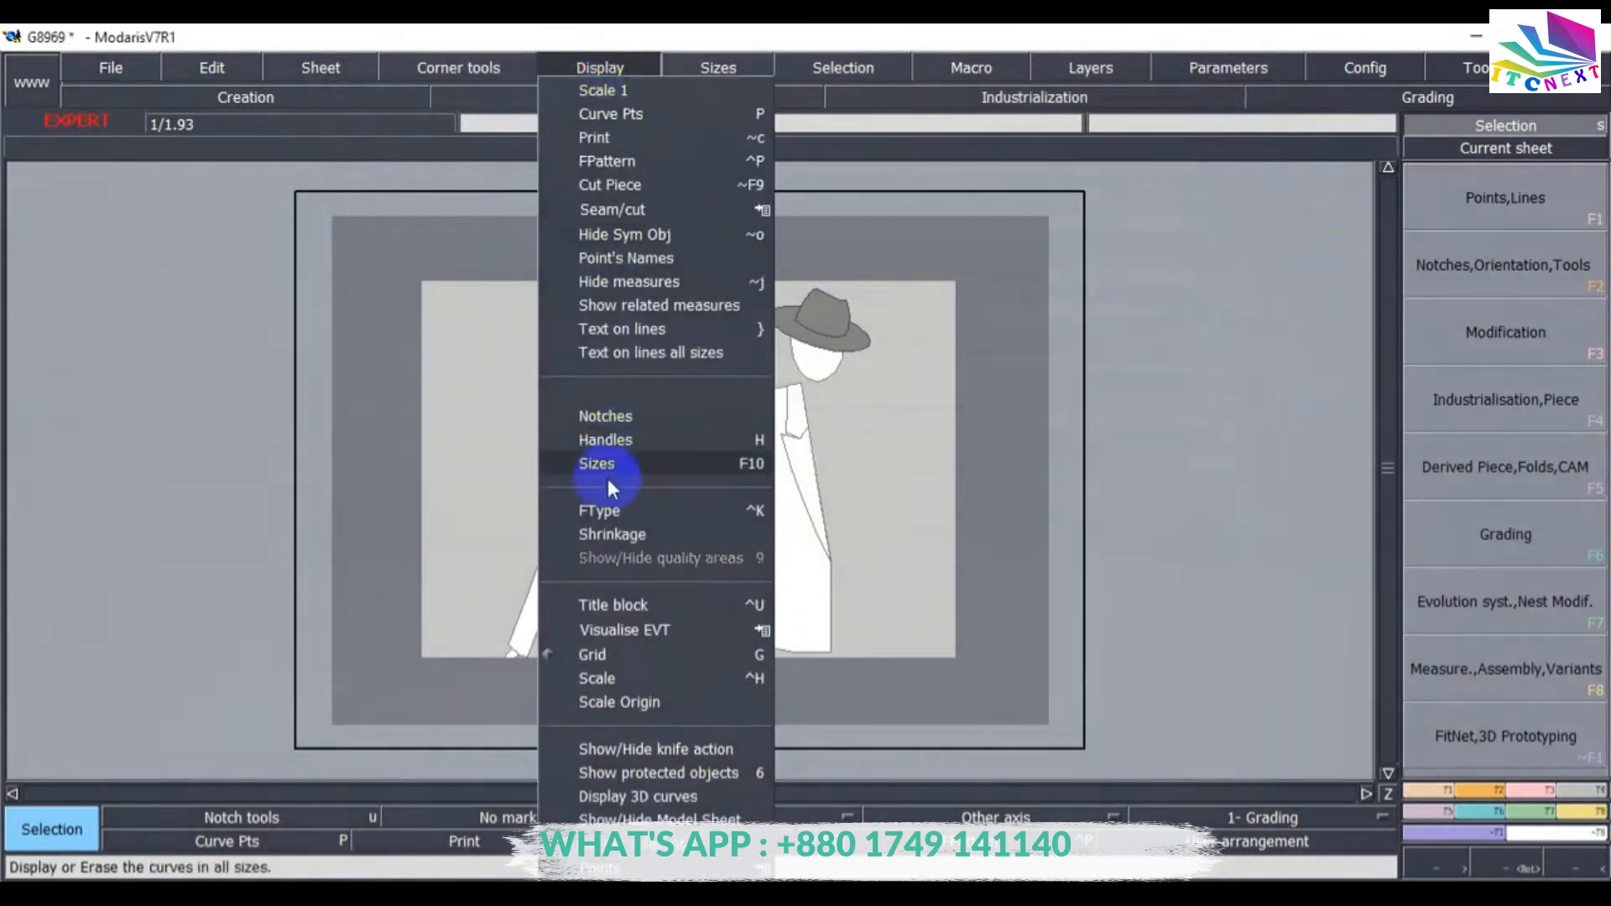
pyautogui.click(584, 465)
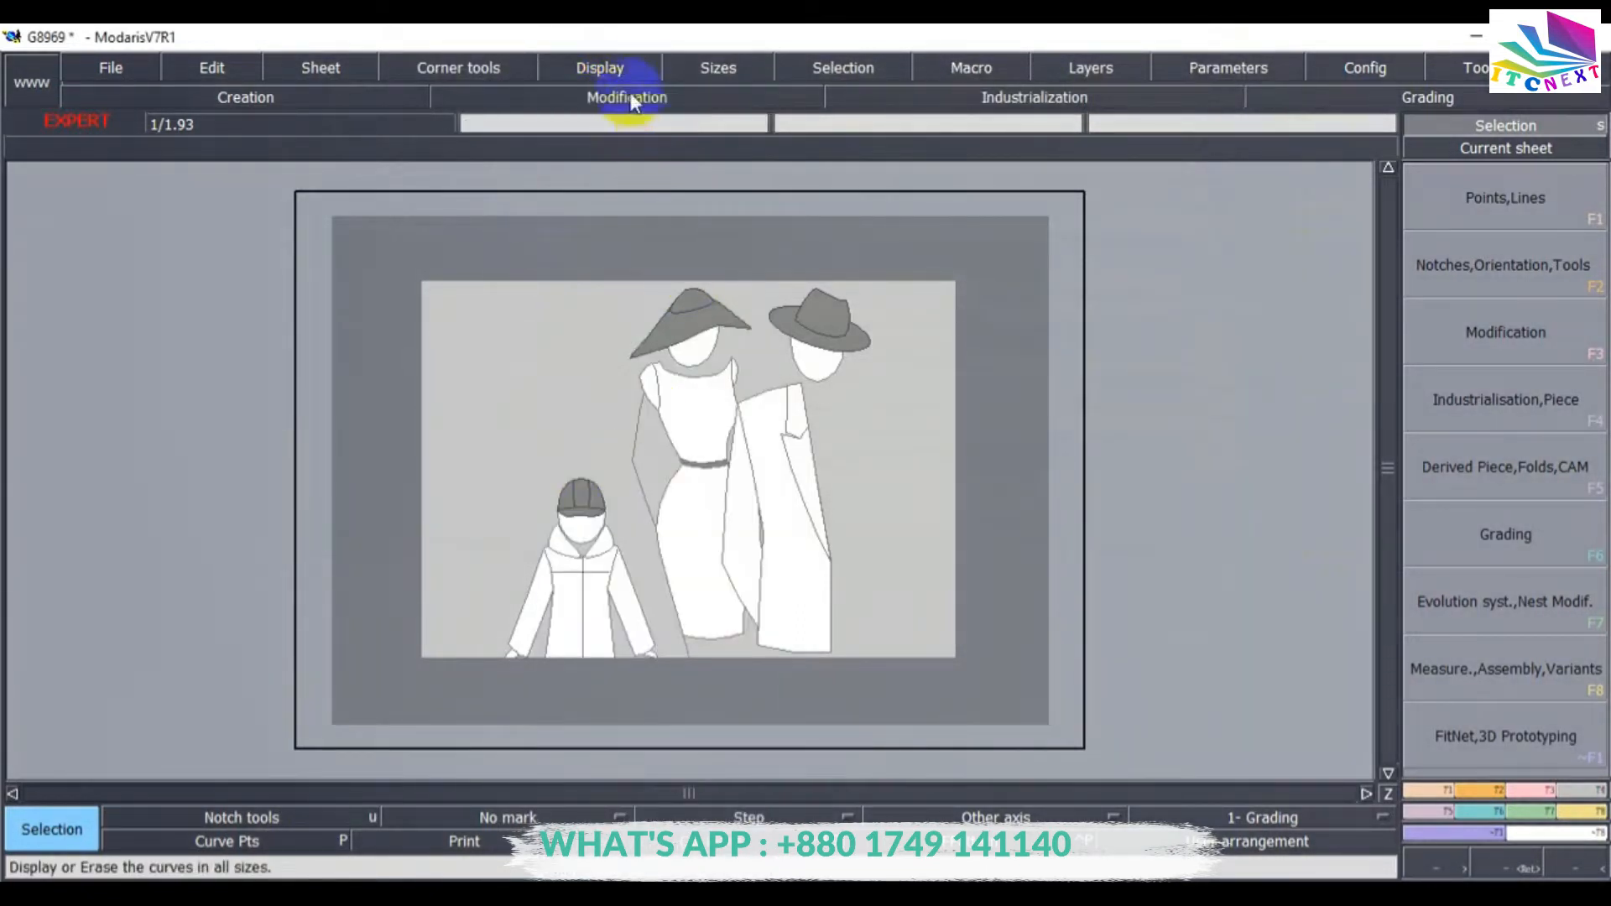
pyautogui.click(622, 69)
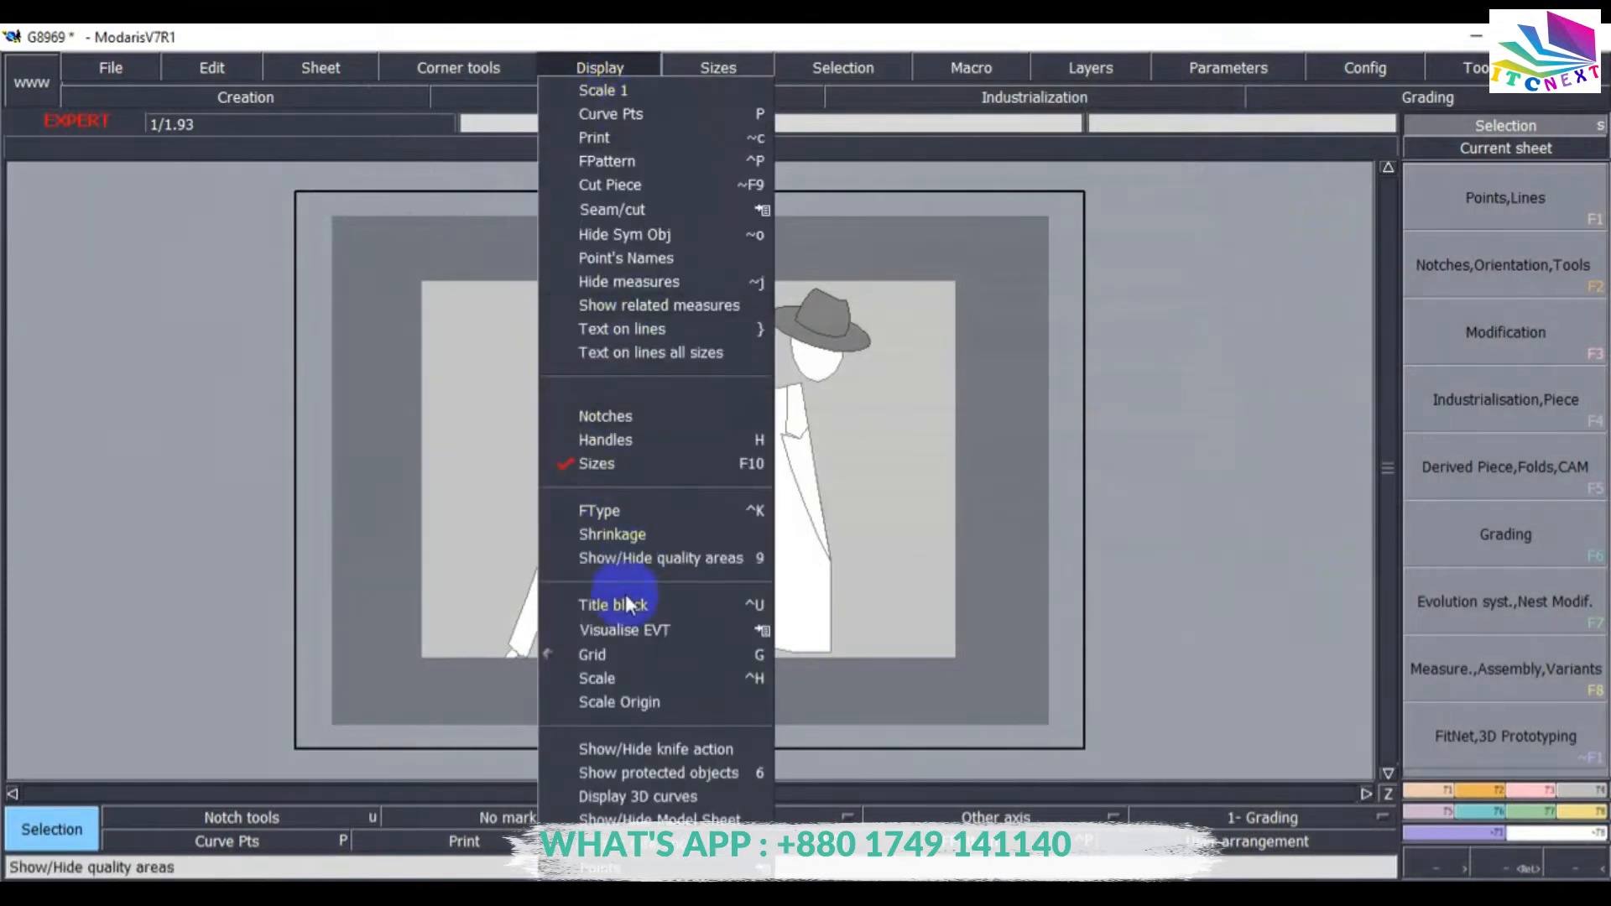
pyautogui.click(602, 606)
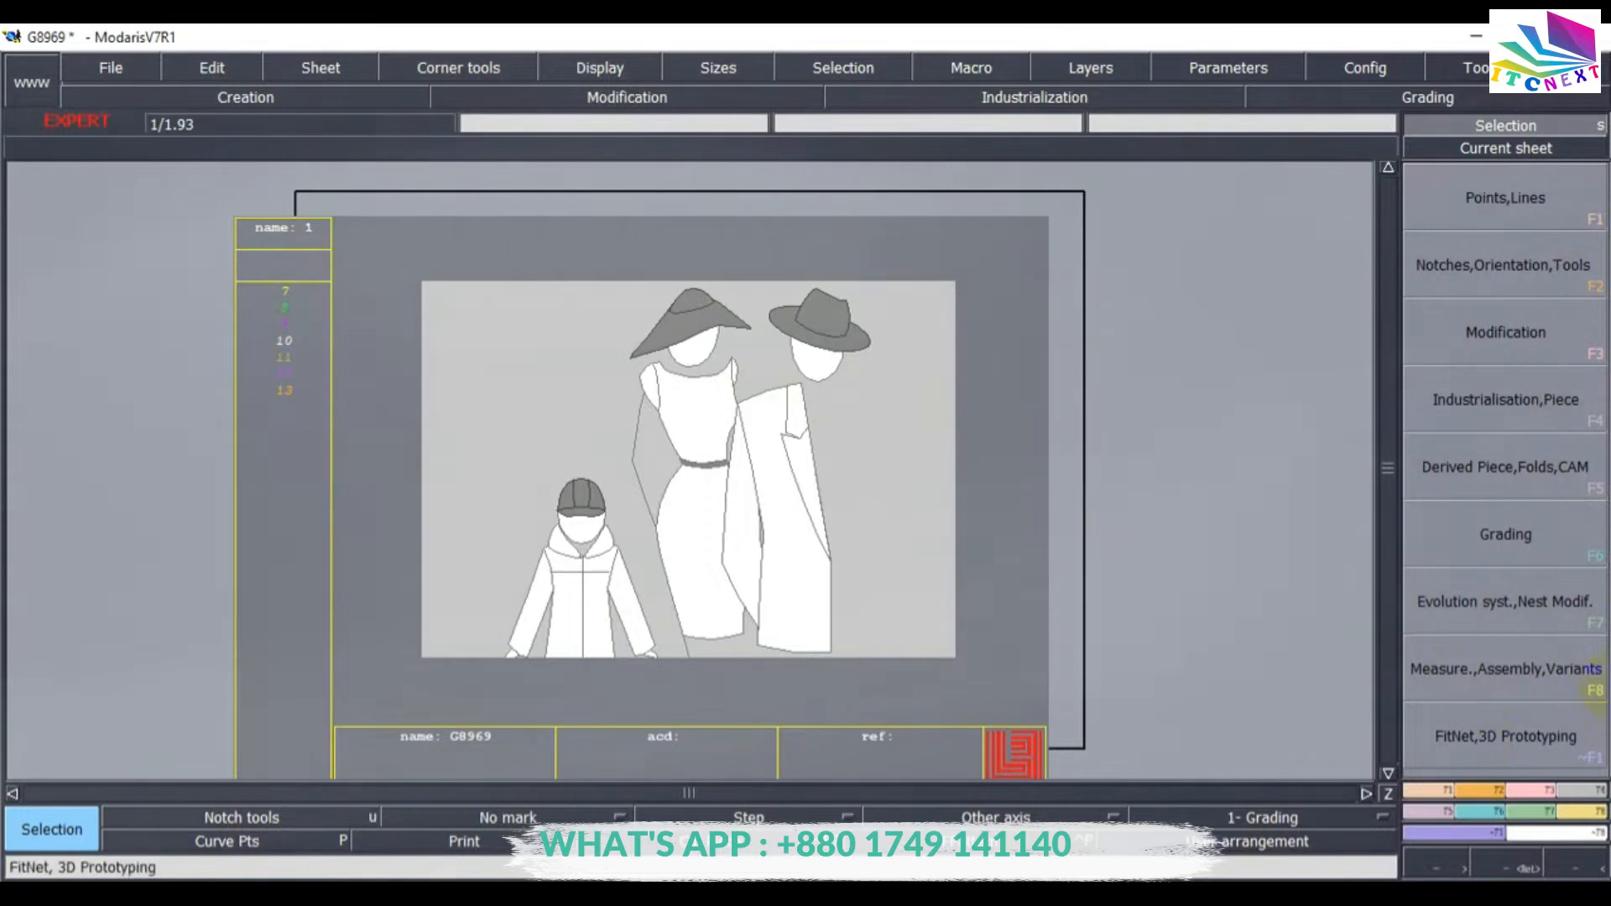
# Start Imp. EVT from the evolution system tools and pick the sheet's size evolution to replace.
pyautogui.click(1514, 602)
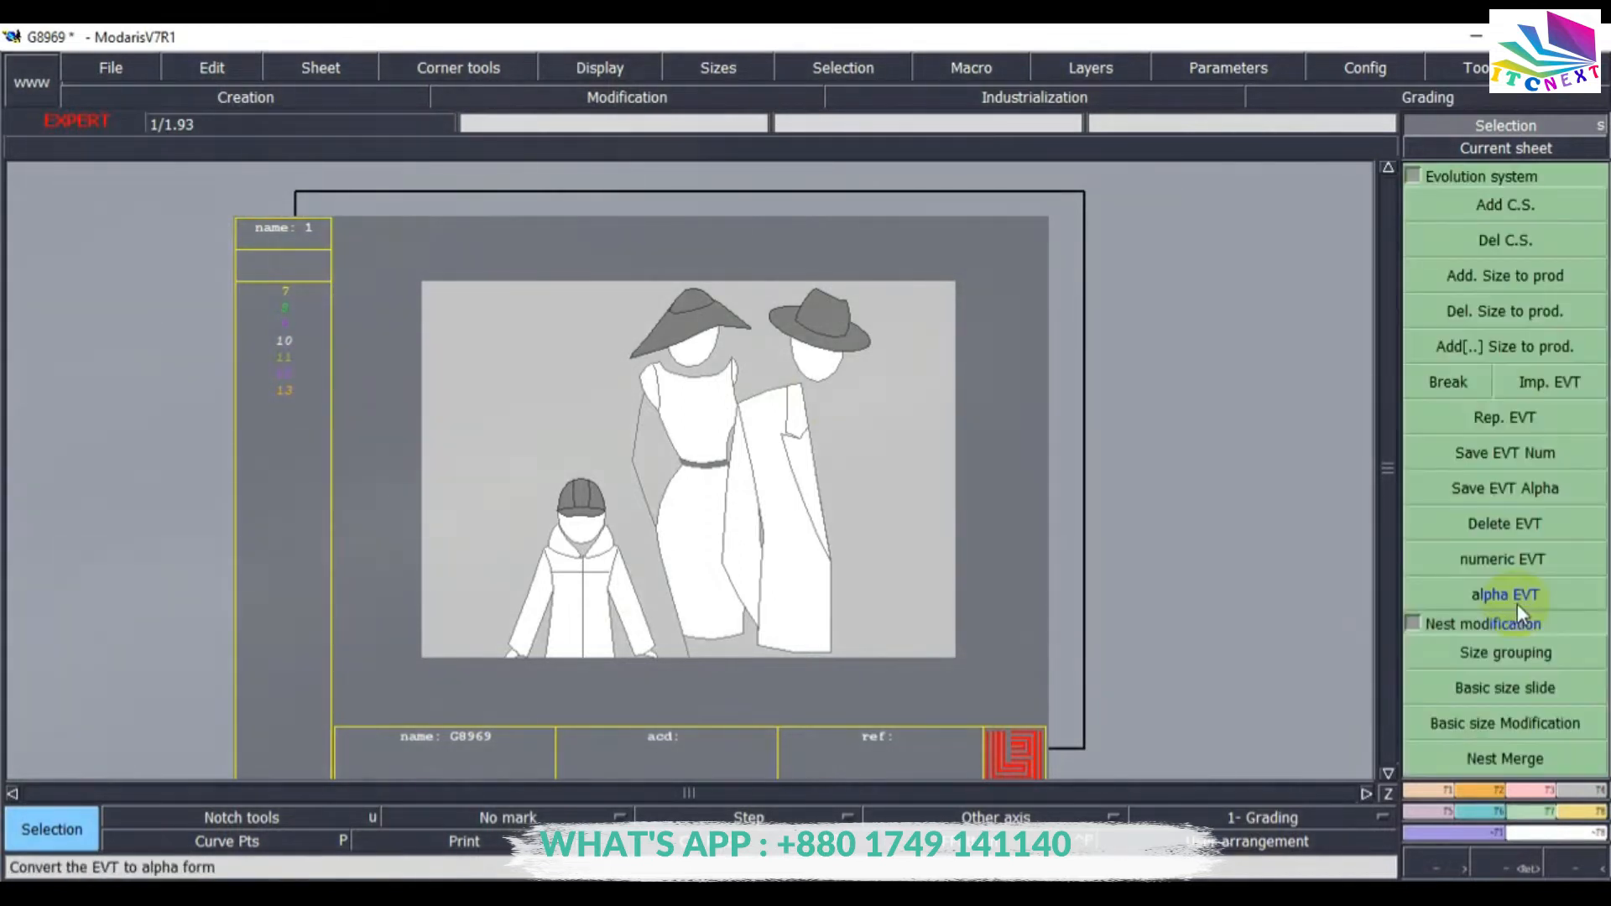
pyautogui.click(1545, 384)
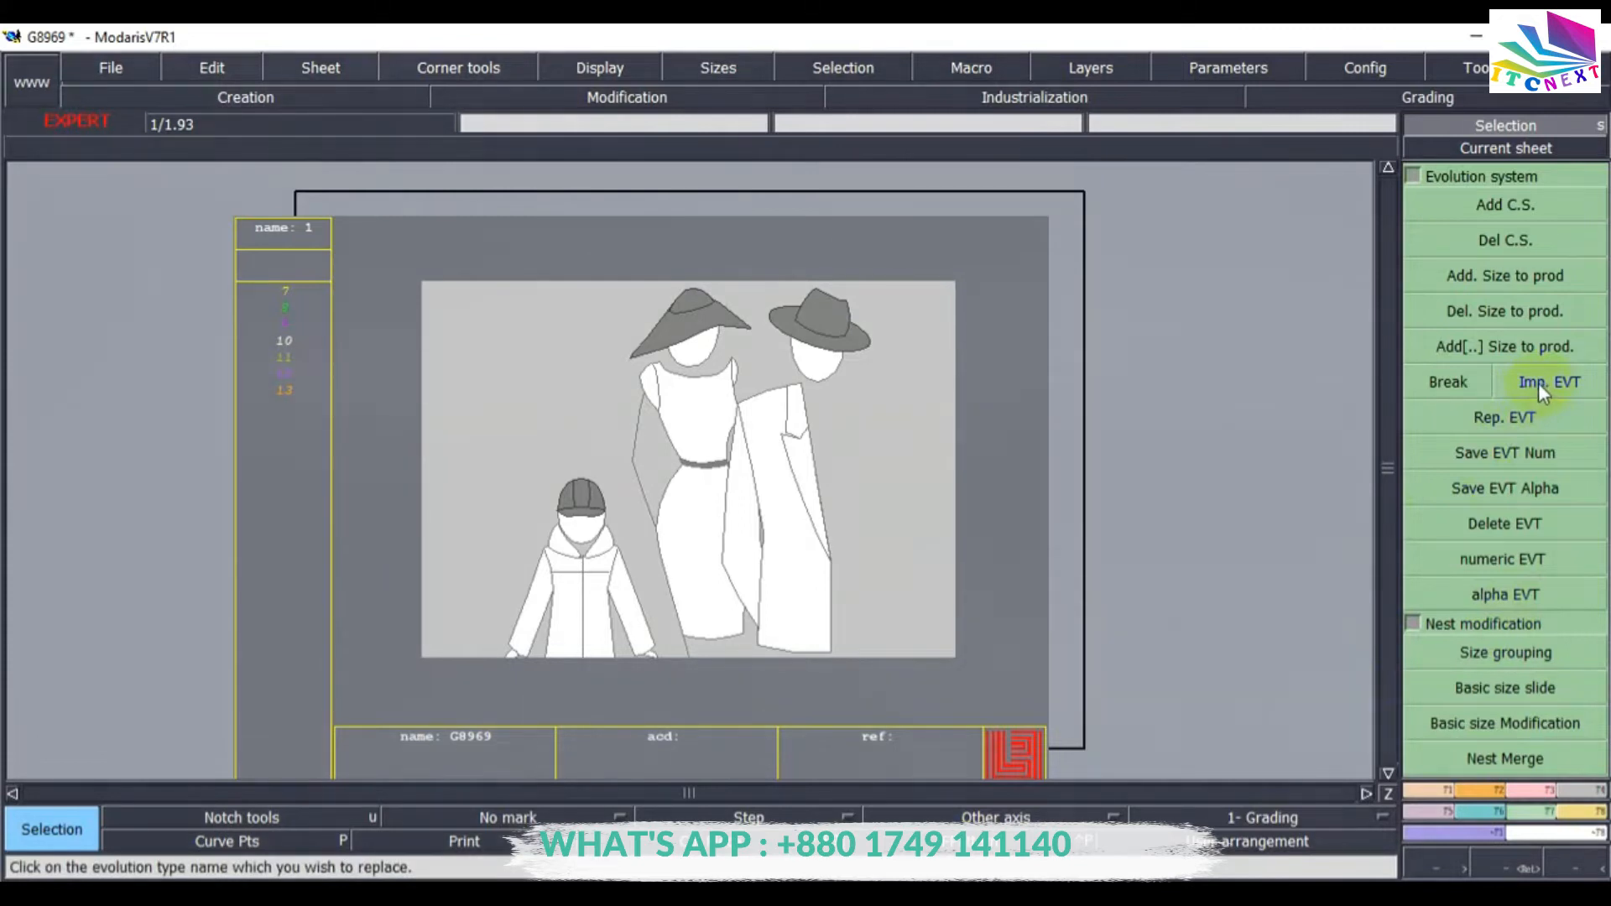
pyautogui.click(1538, 384)
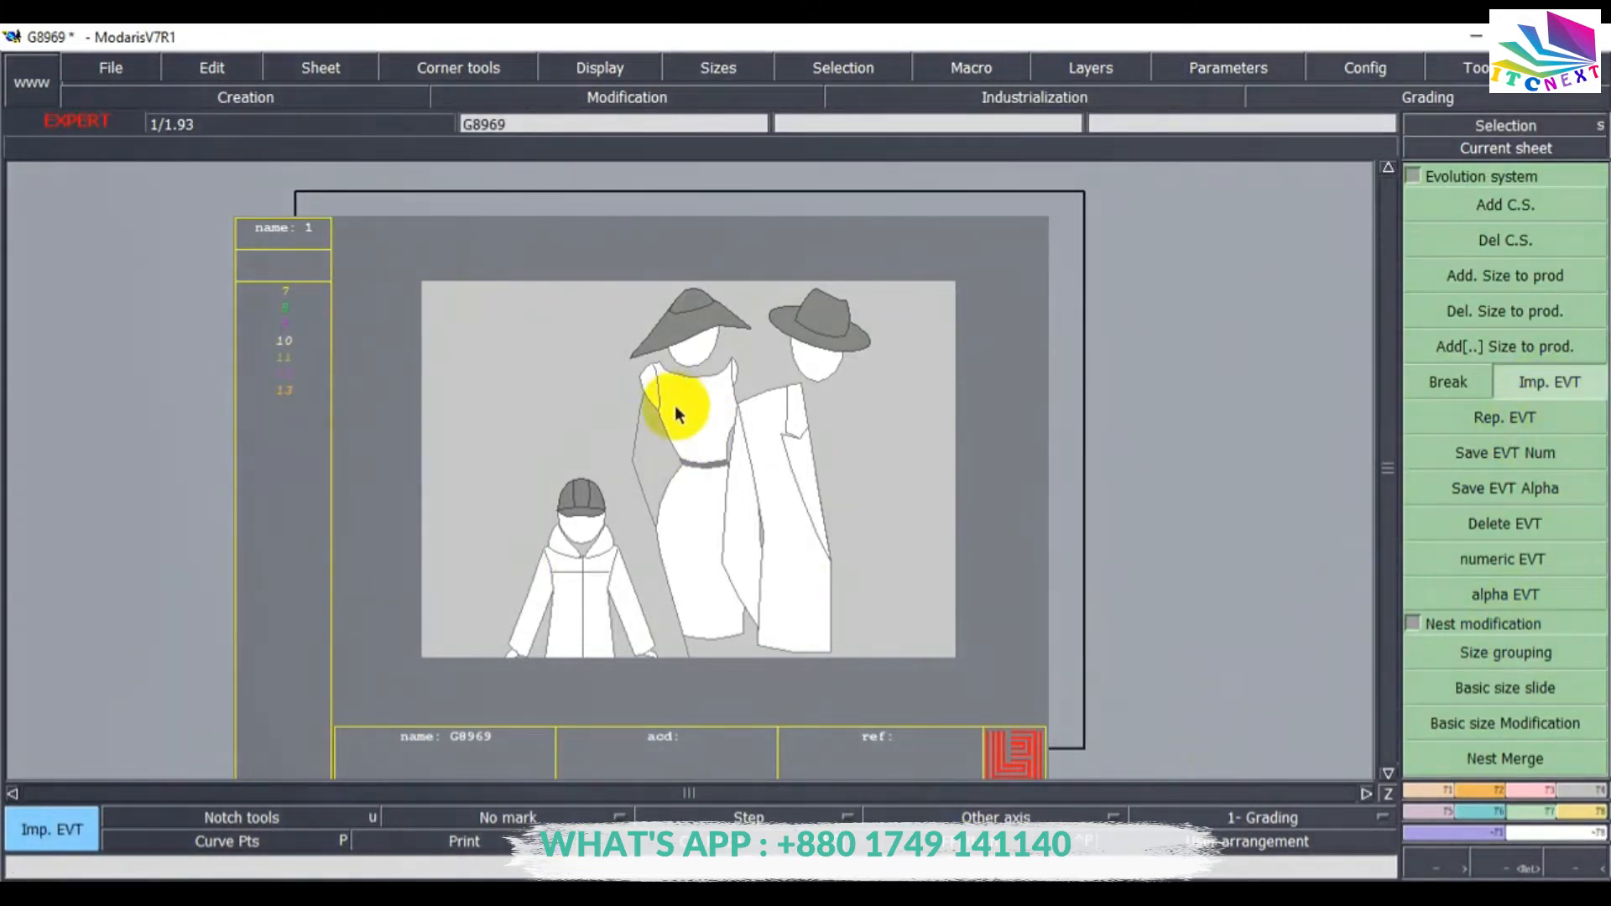
pyautogui.click(615, 425)
pyautogui.click(615, 426)
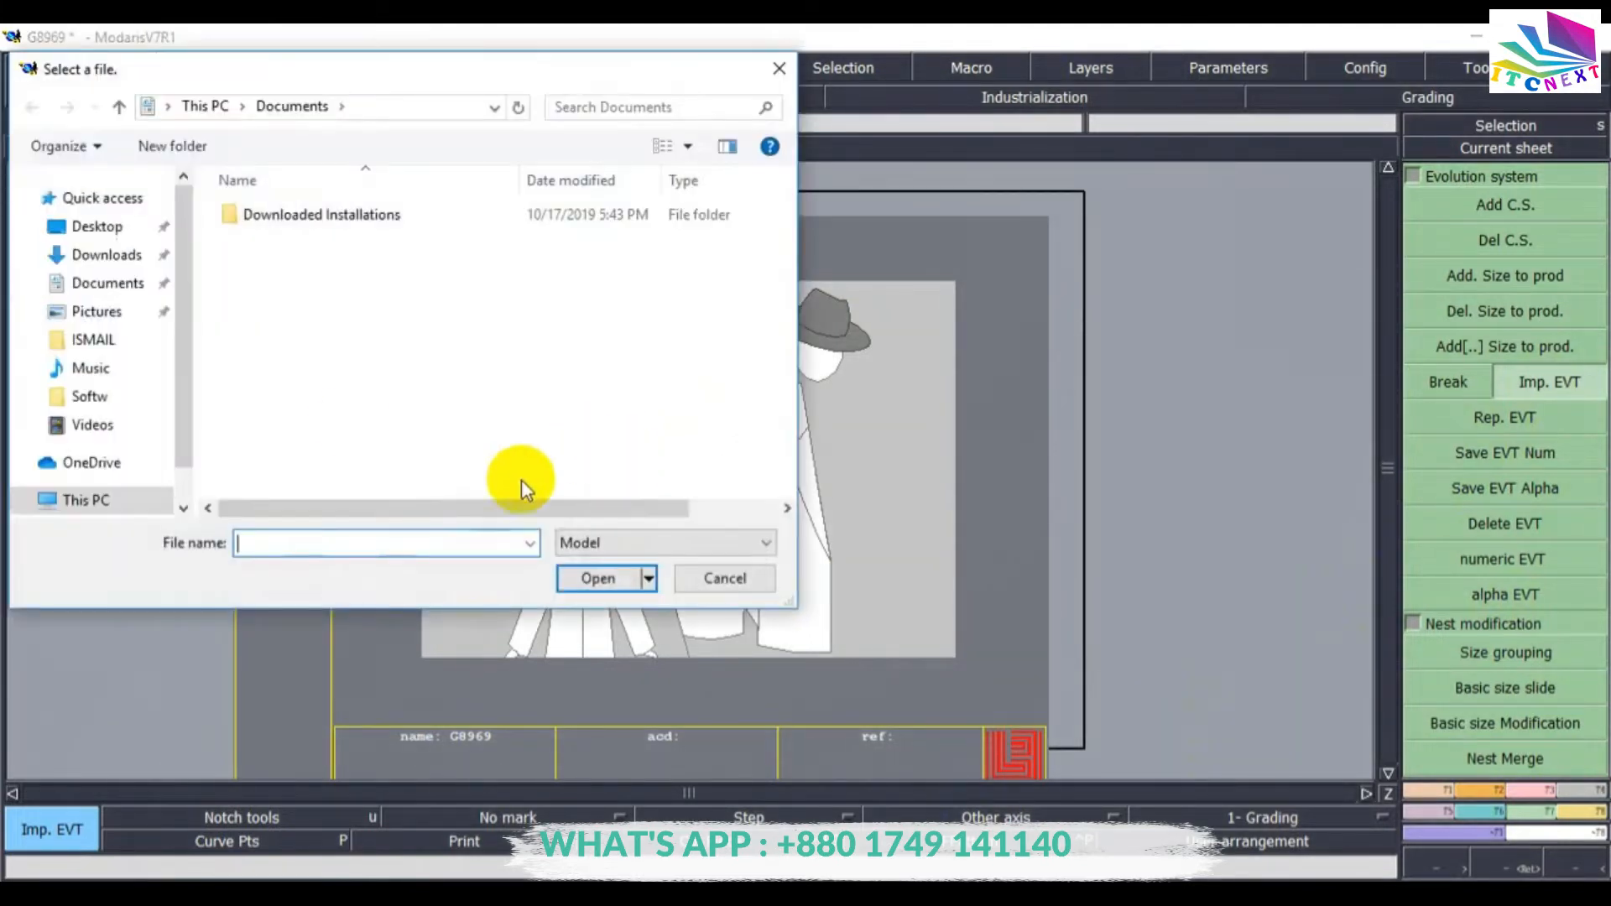
# Show all file types and open New Text Document from the G8969 folder on Local Disk (E:).
pyautogui.click(757, 541)
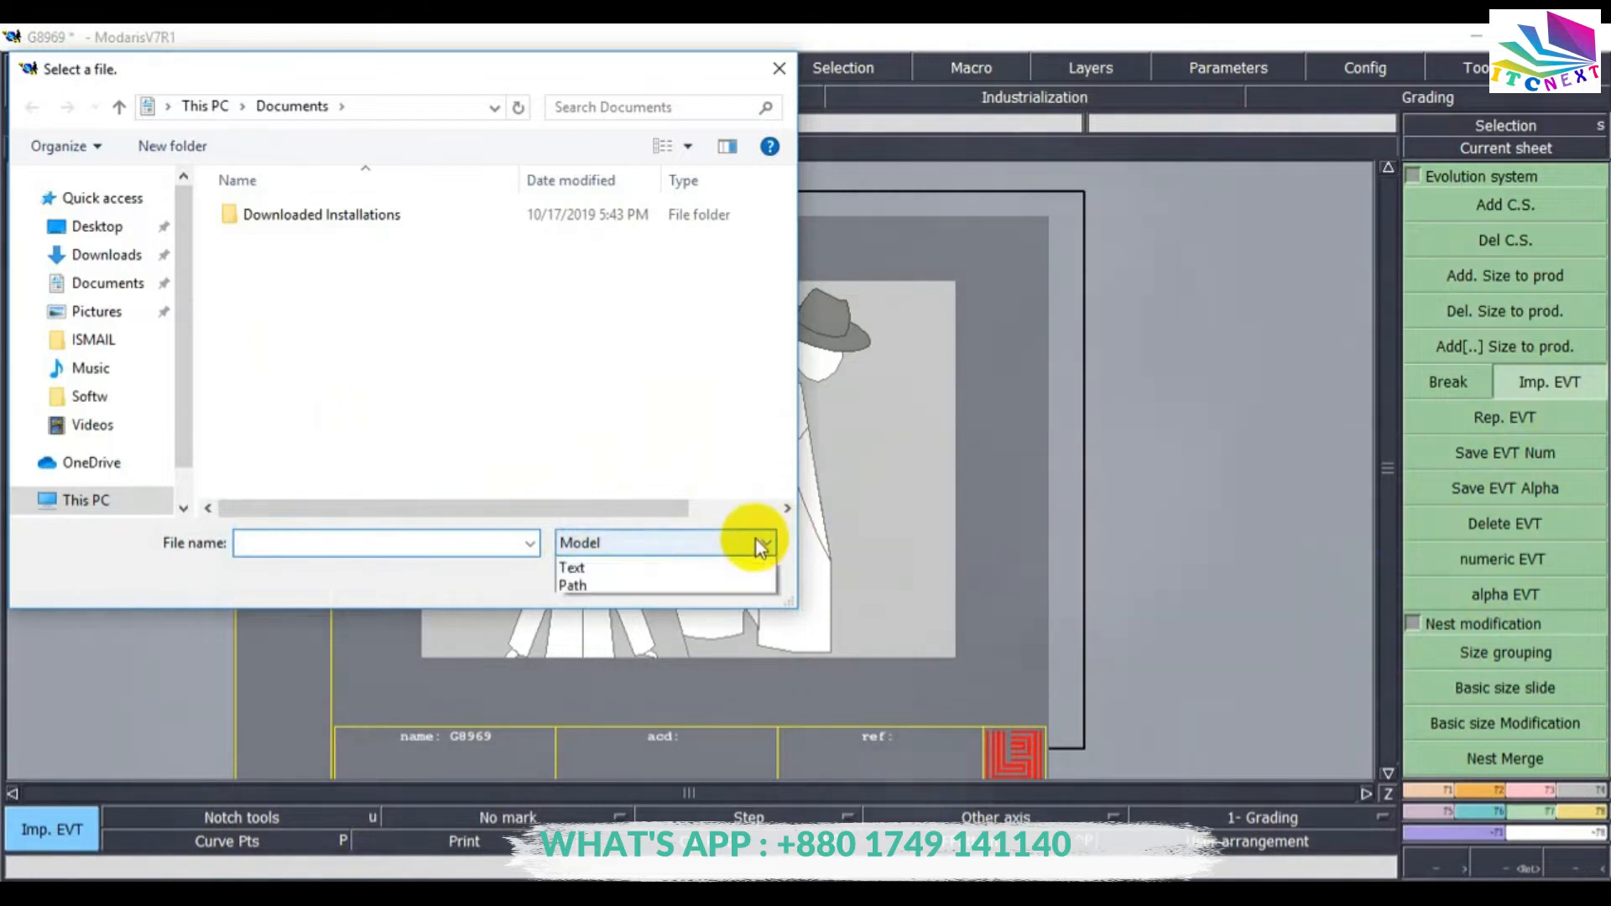
pyautogui.click(564, 744)
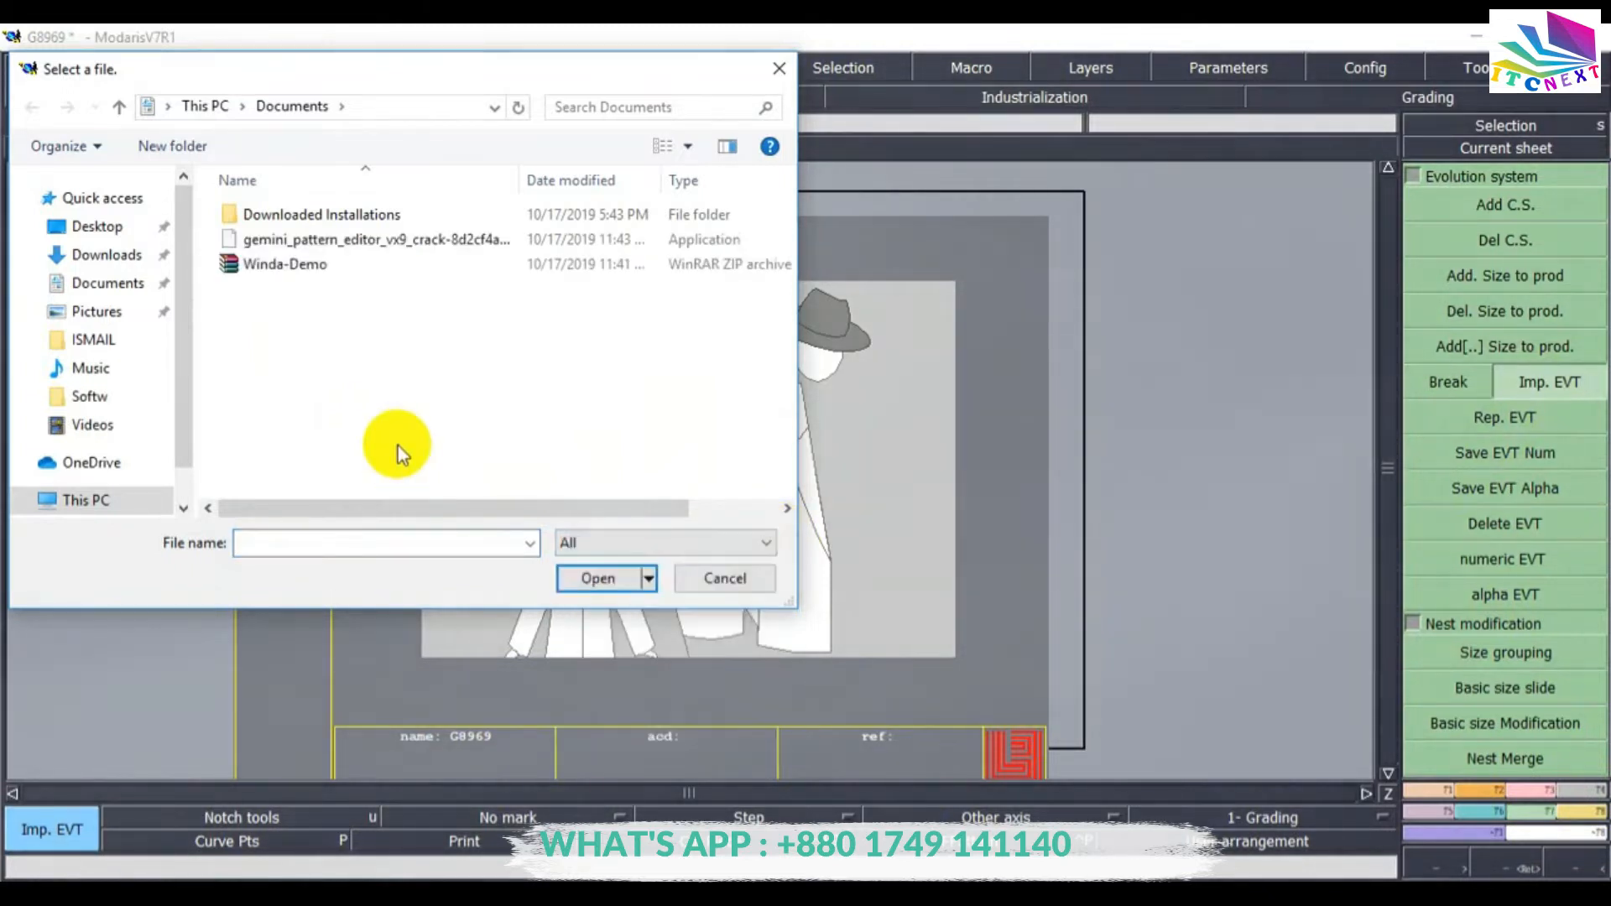
pyautogui.scroll(-1, 101, 424)
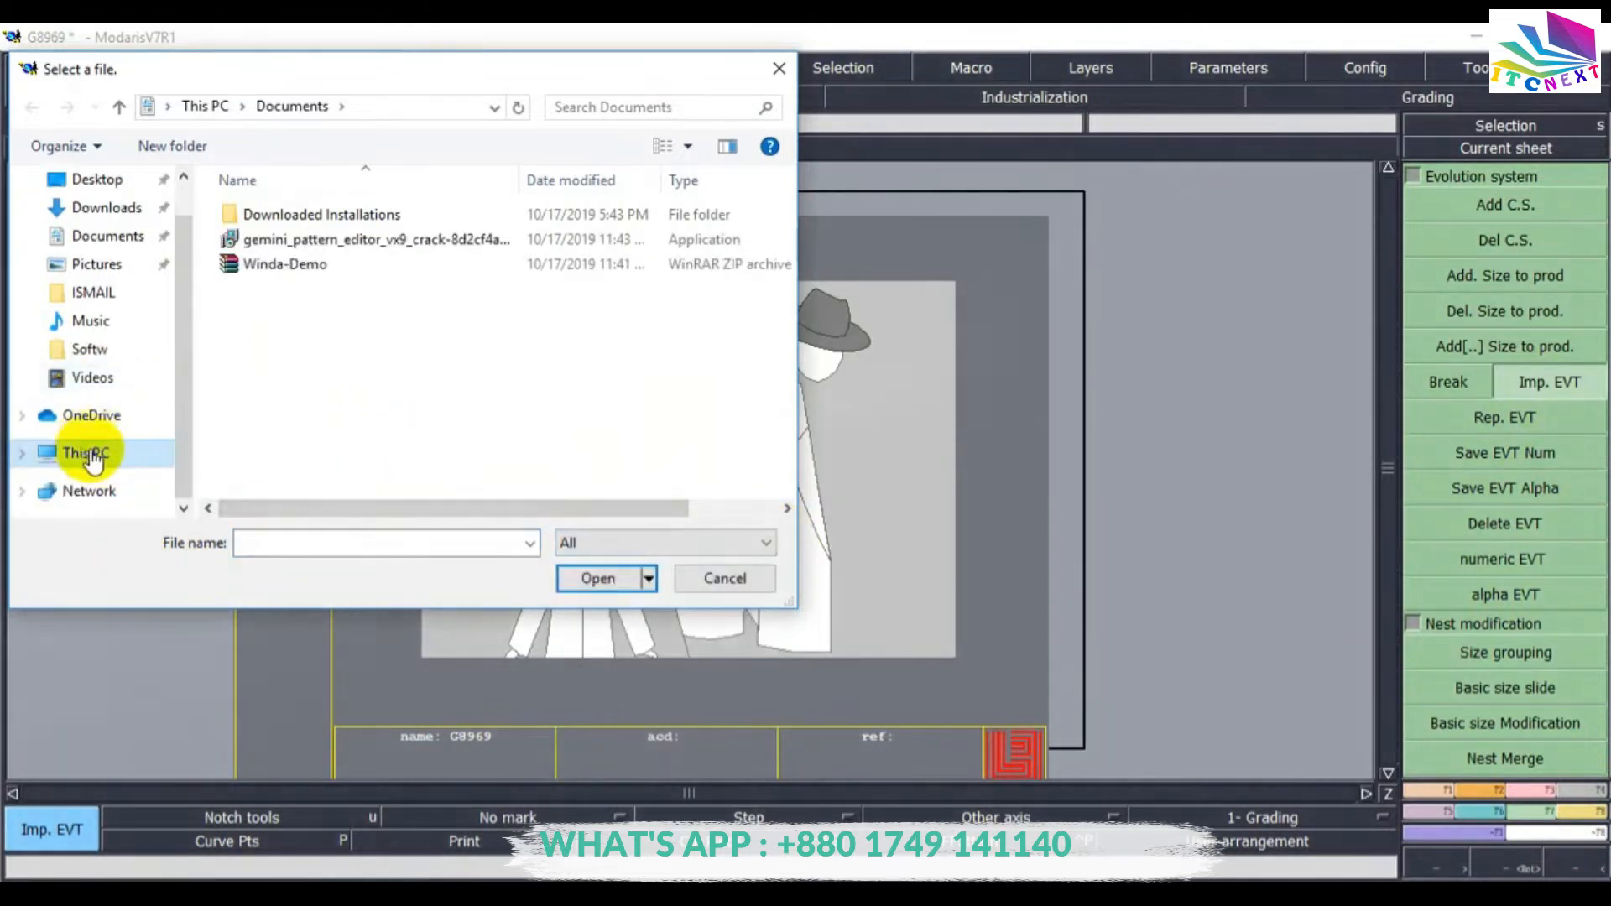
pyautogui.click(88, 454)
pyautogui.scroll(-5, 397, 401)
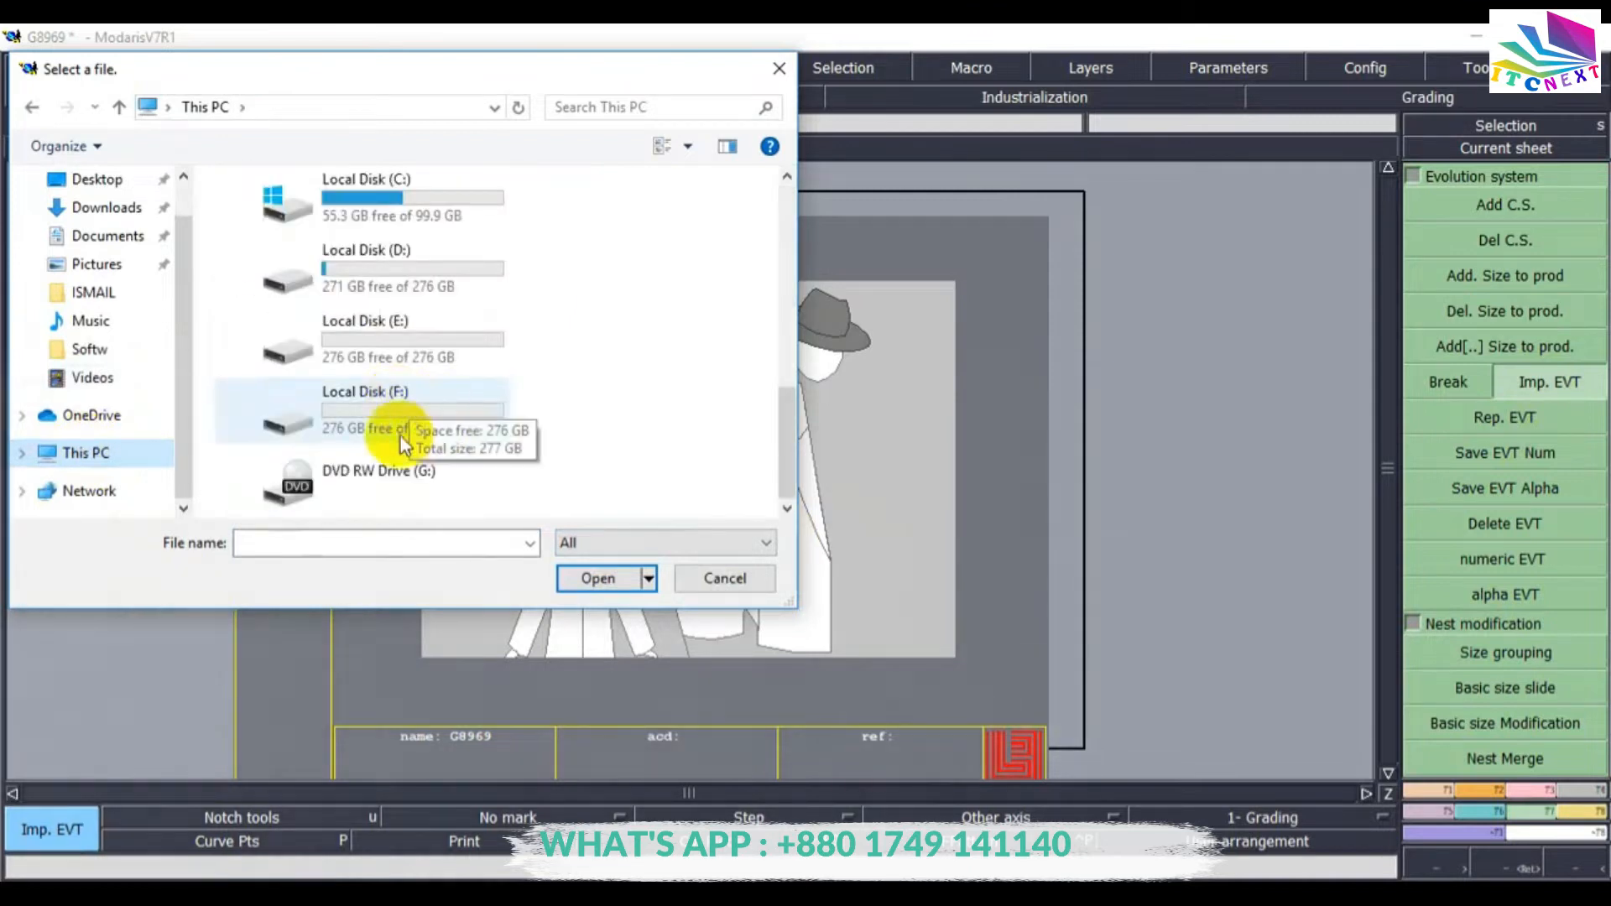
pyautogui.doubleClick(346, 333)
pyautogui.doubleClick(253, 217)
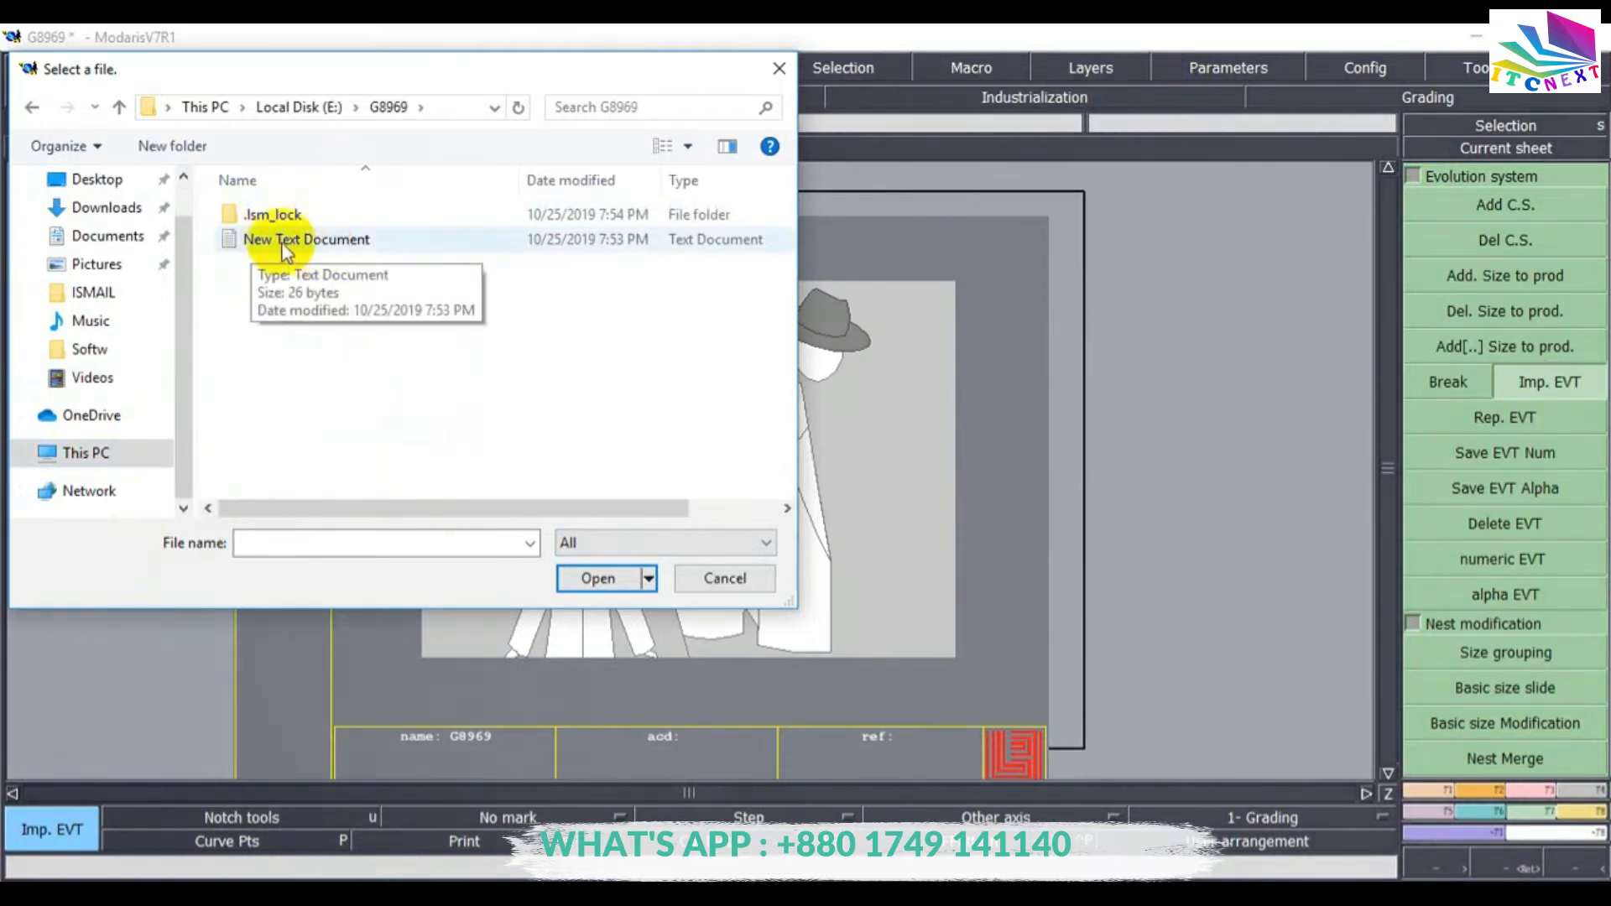
pyautogui.click(280, 241)
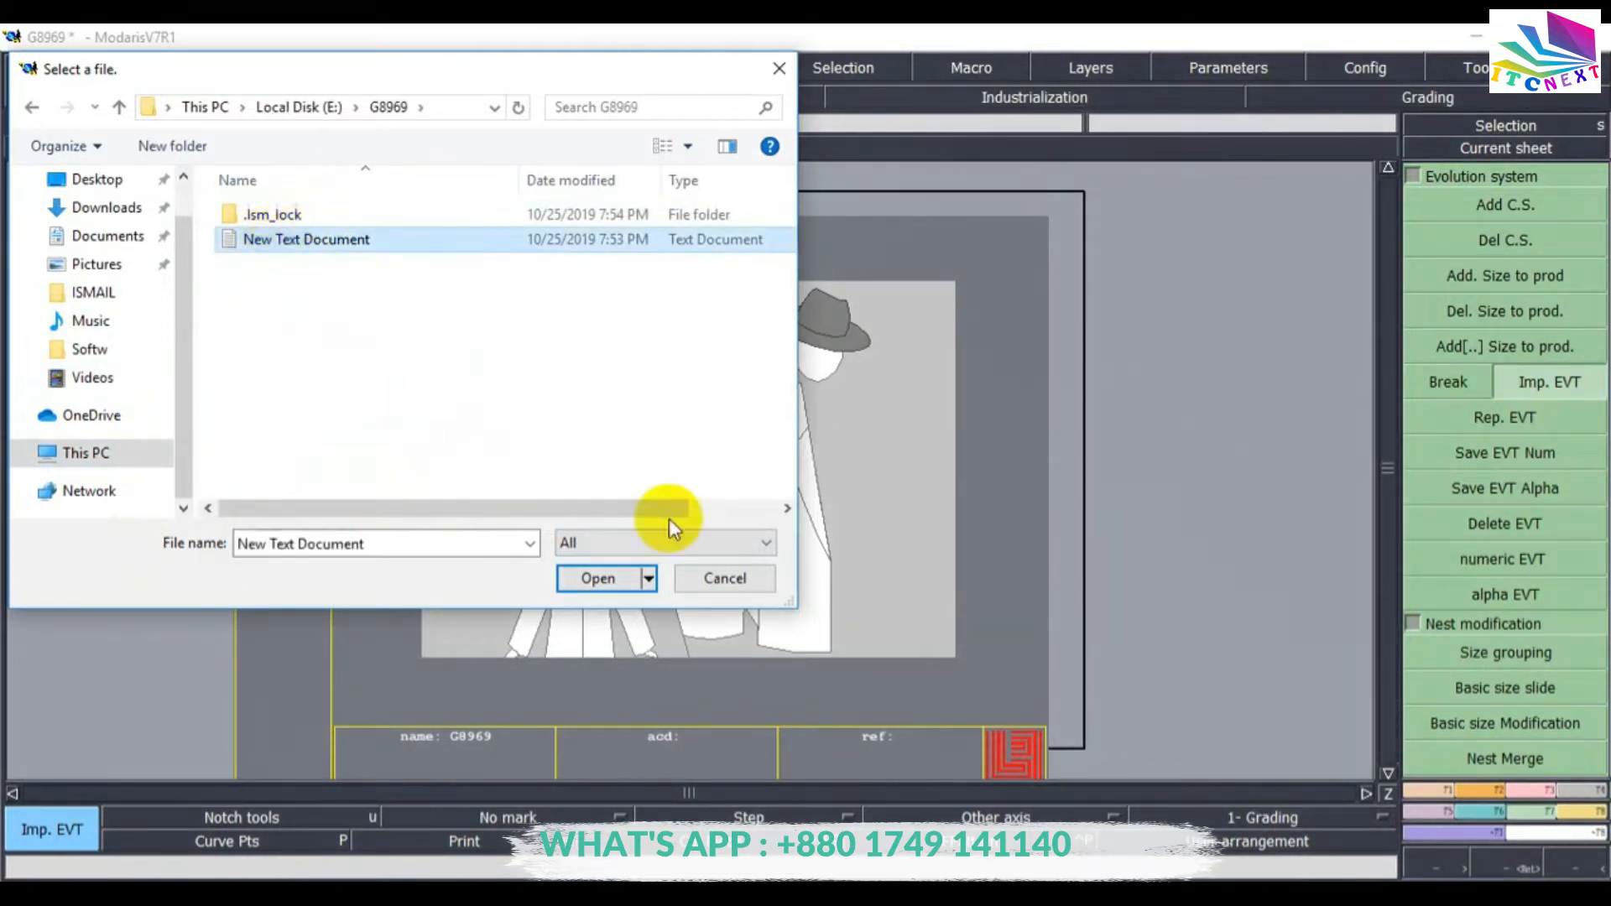
pyautogui.click(596, 579)
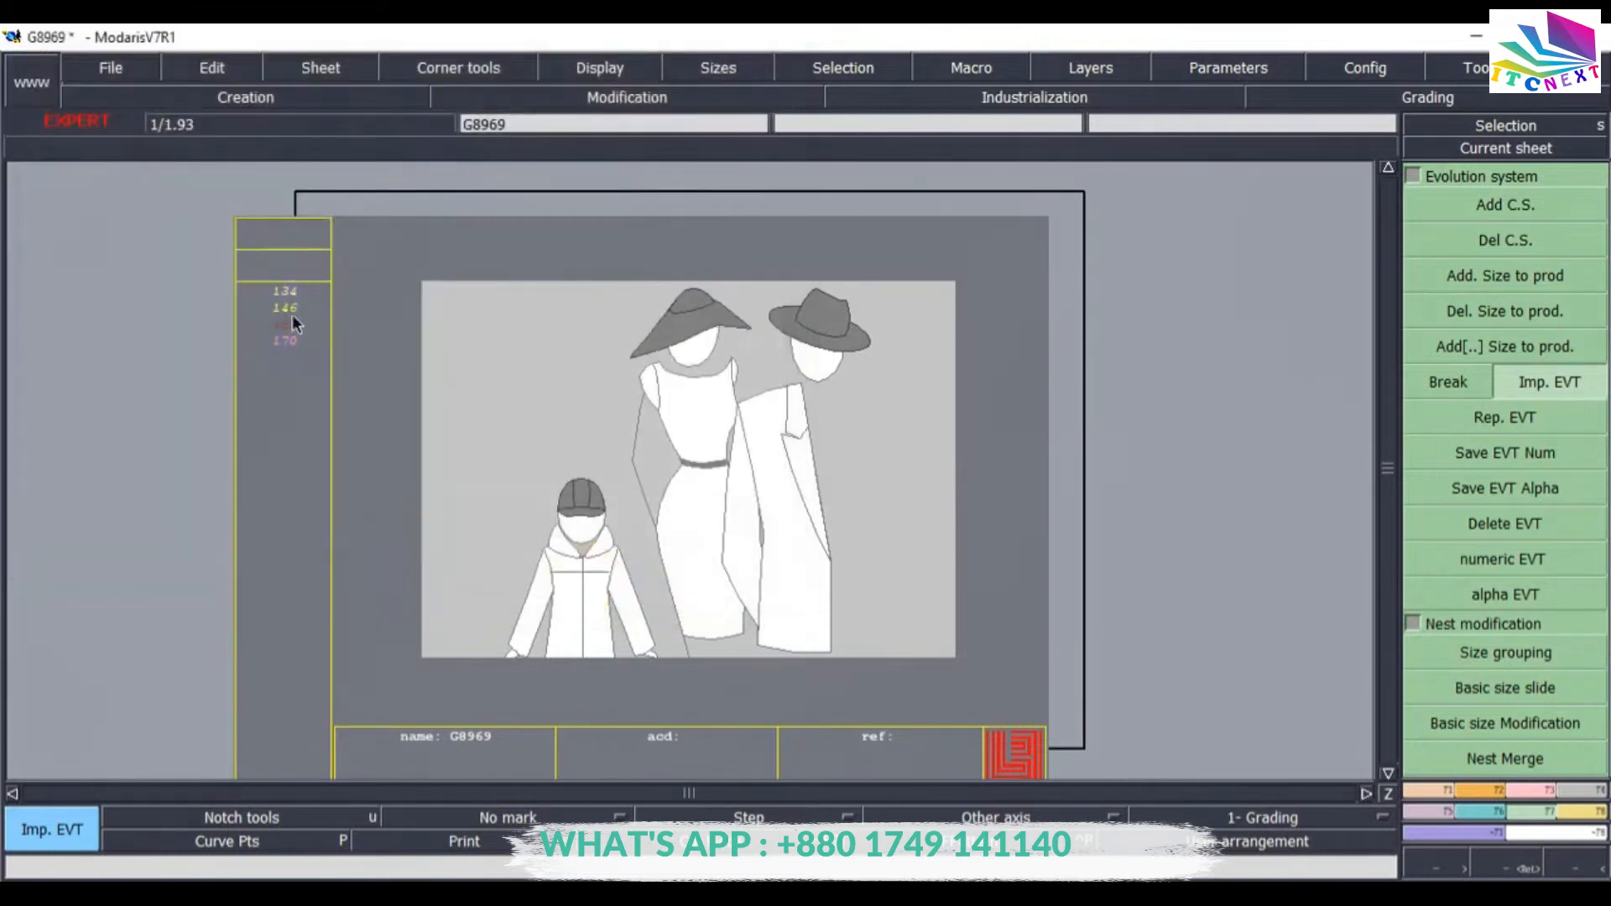
# Set the length unit to cm.
pyautogui.click(292, 307)
pyautogui.click(1127, 96)
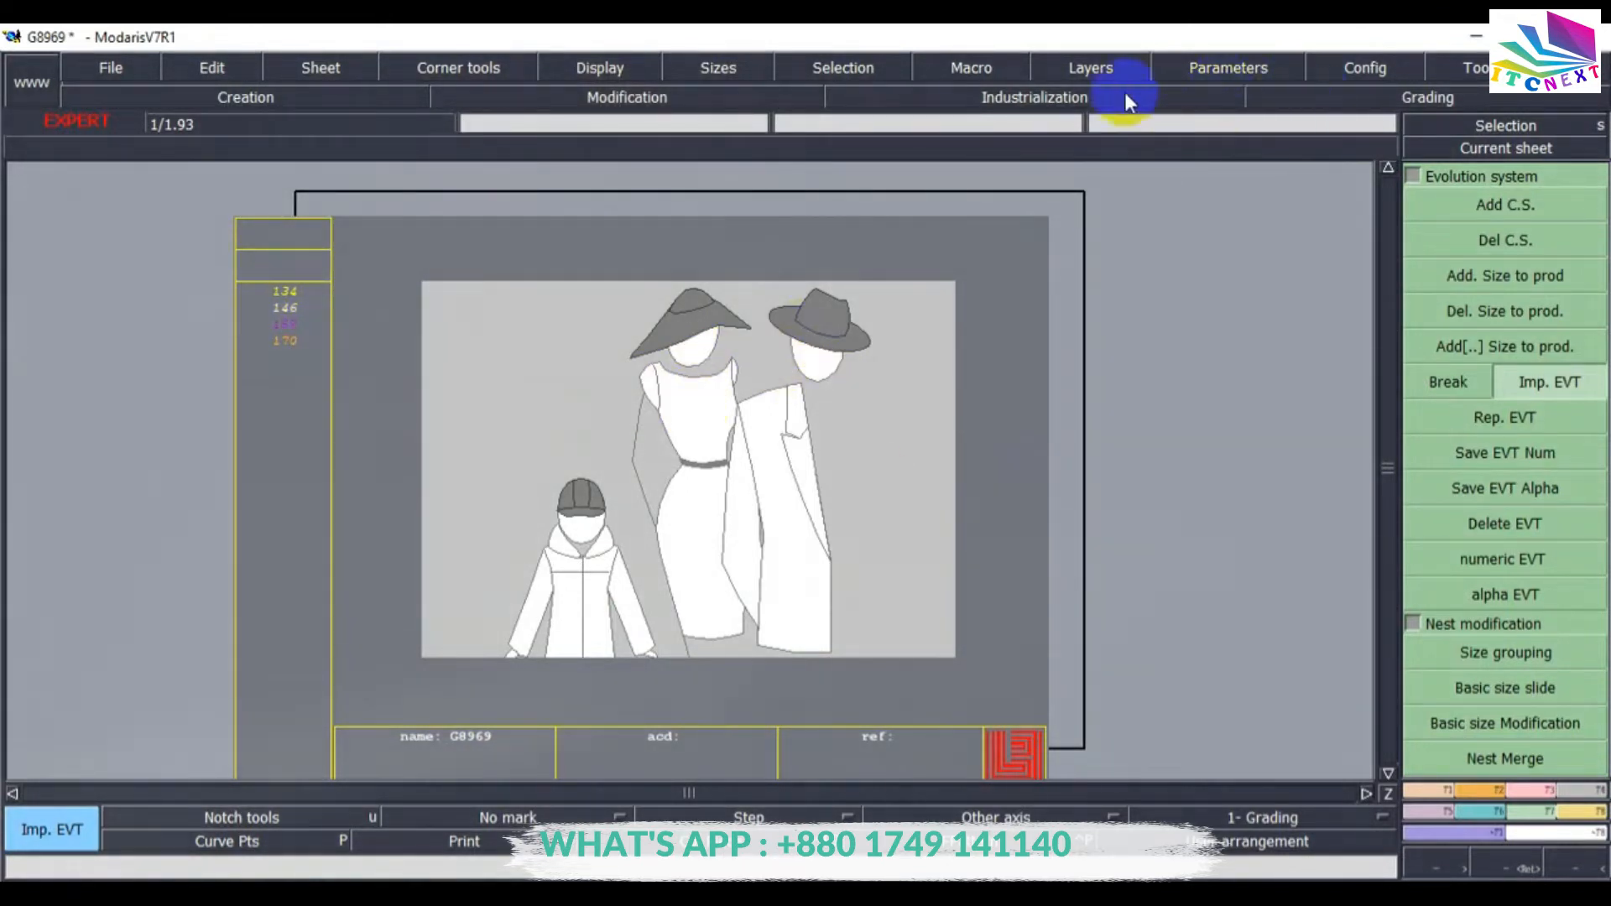
pyautogui.click(1211, 68)
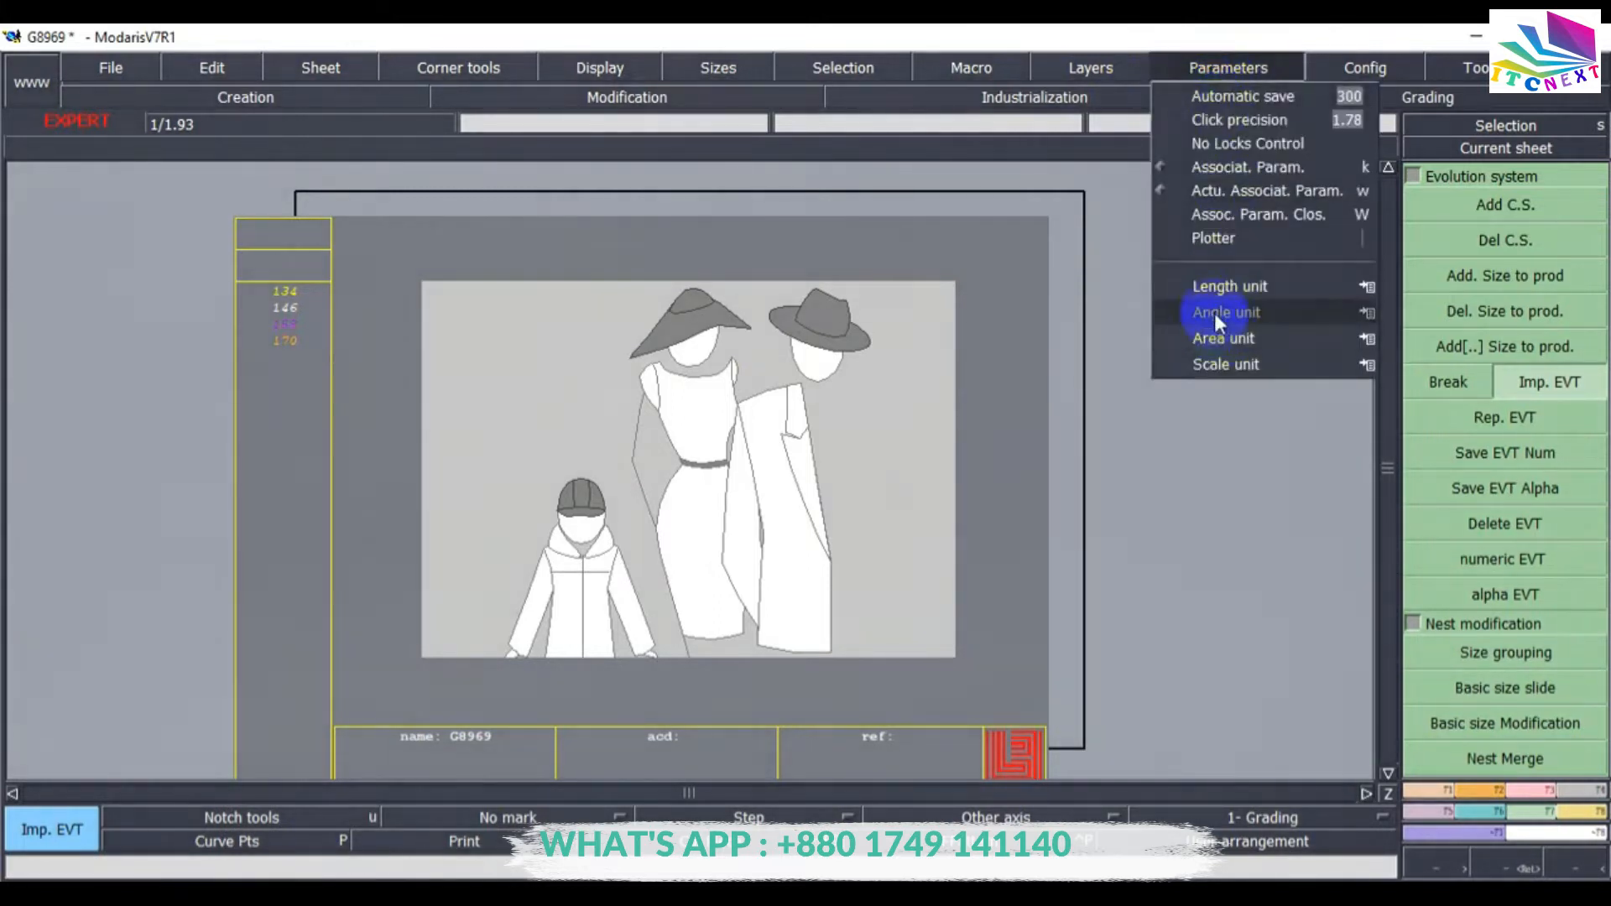
pyautogui.click(1370, 314)
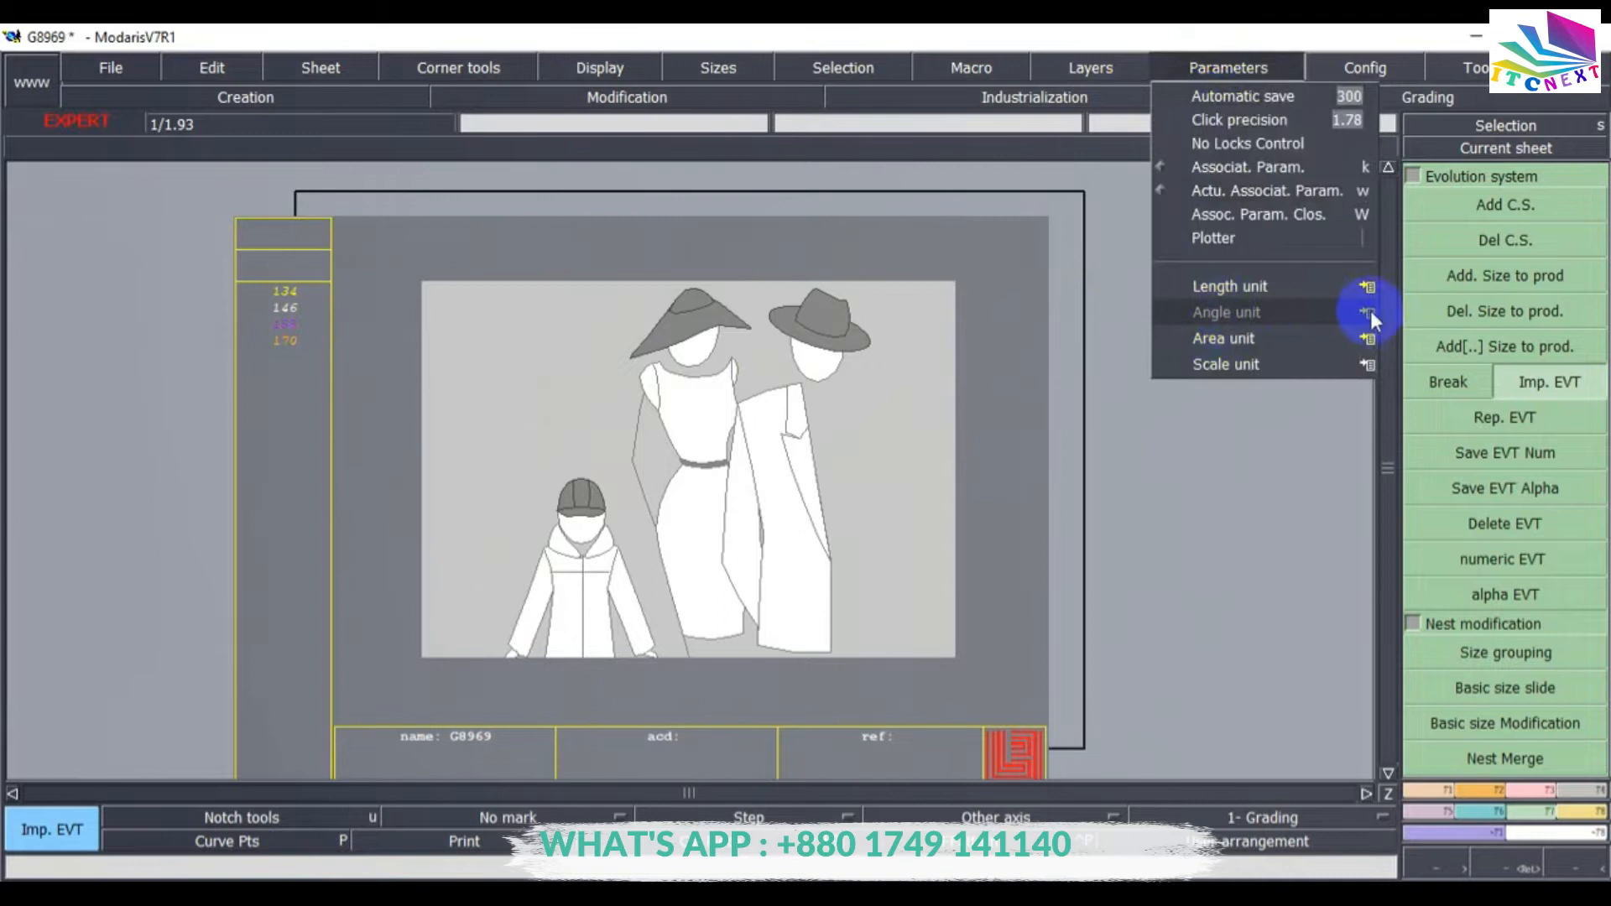
pyautogui.click(1366, 287)
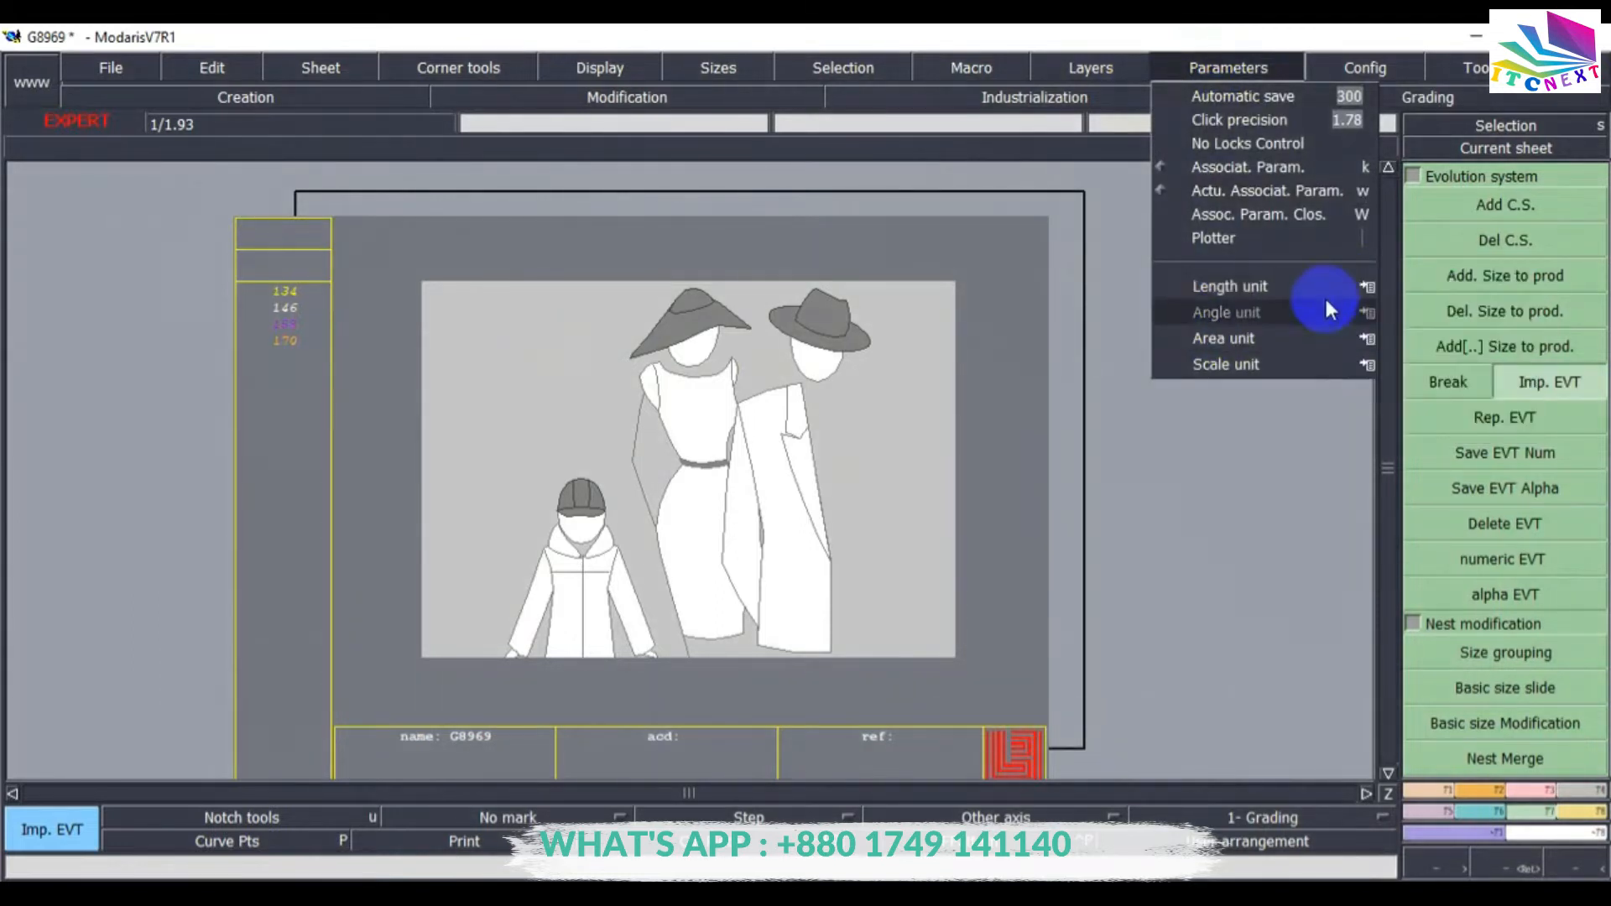
pyautogui.moveTo(1320, 294)
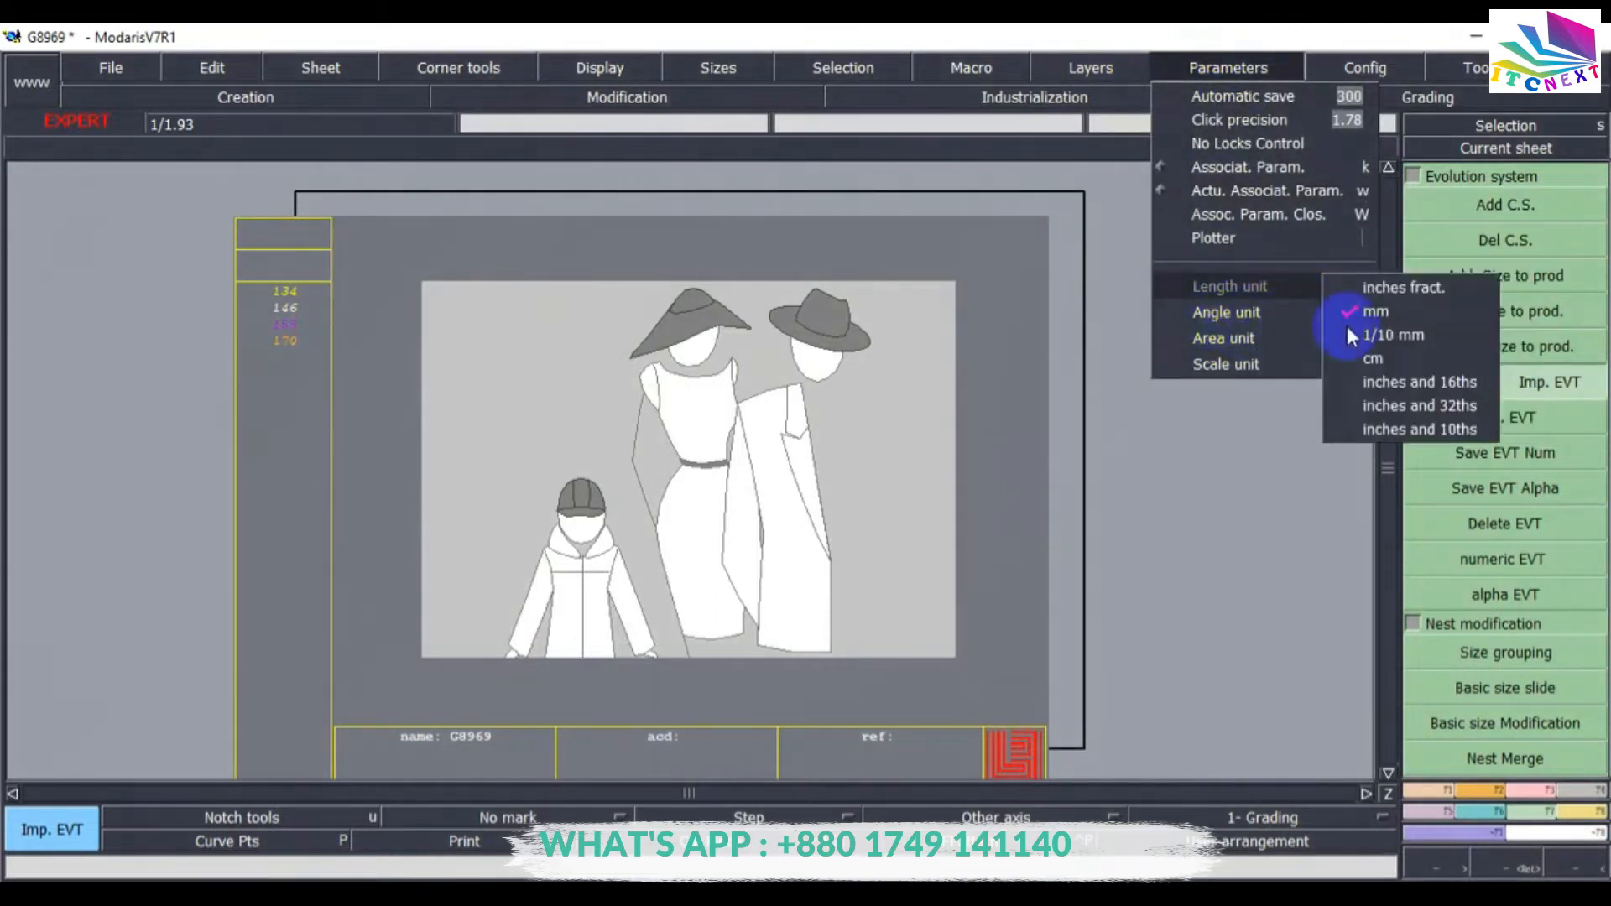
pyautogui.moveTo(1375, 314)
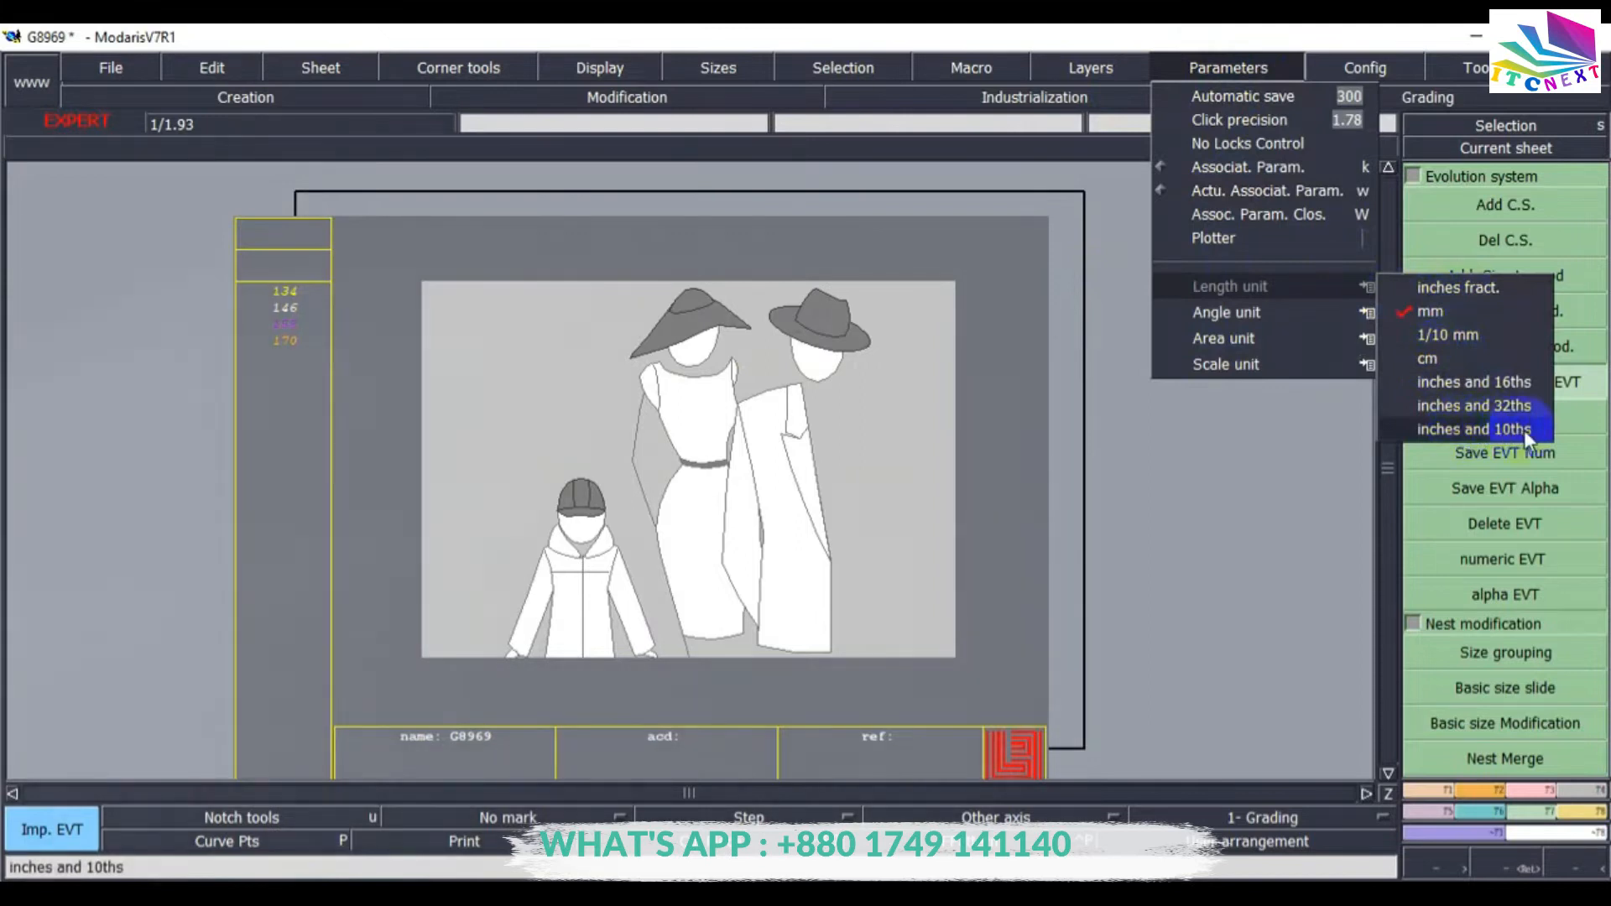
pyautogui.click(1413, 359)
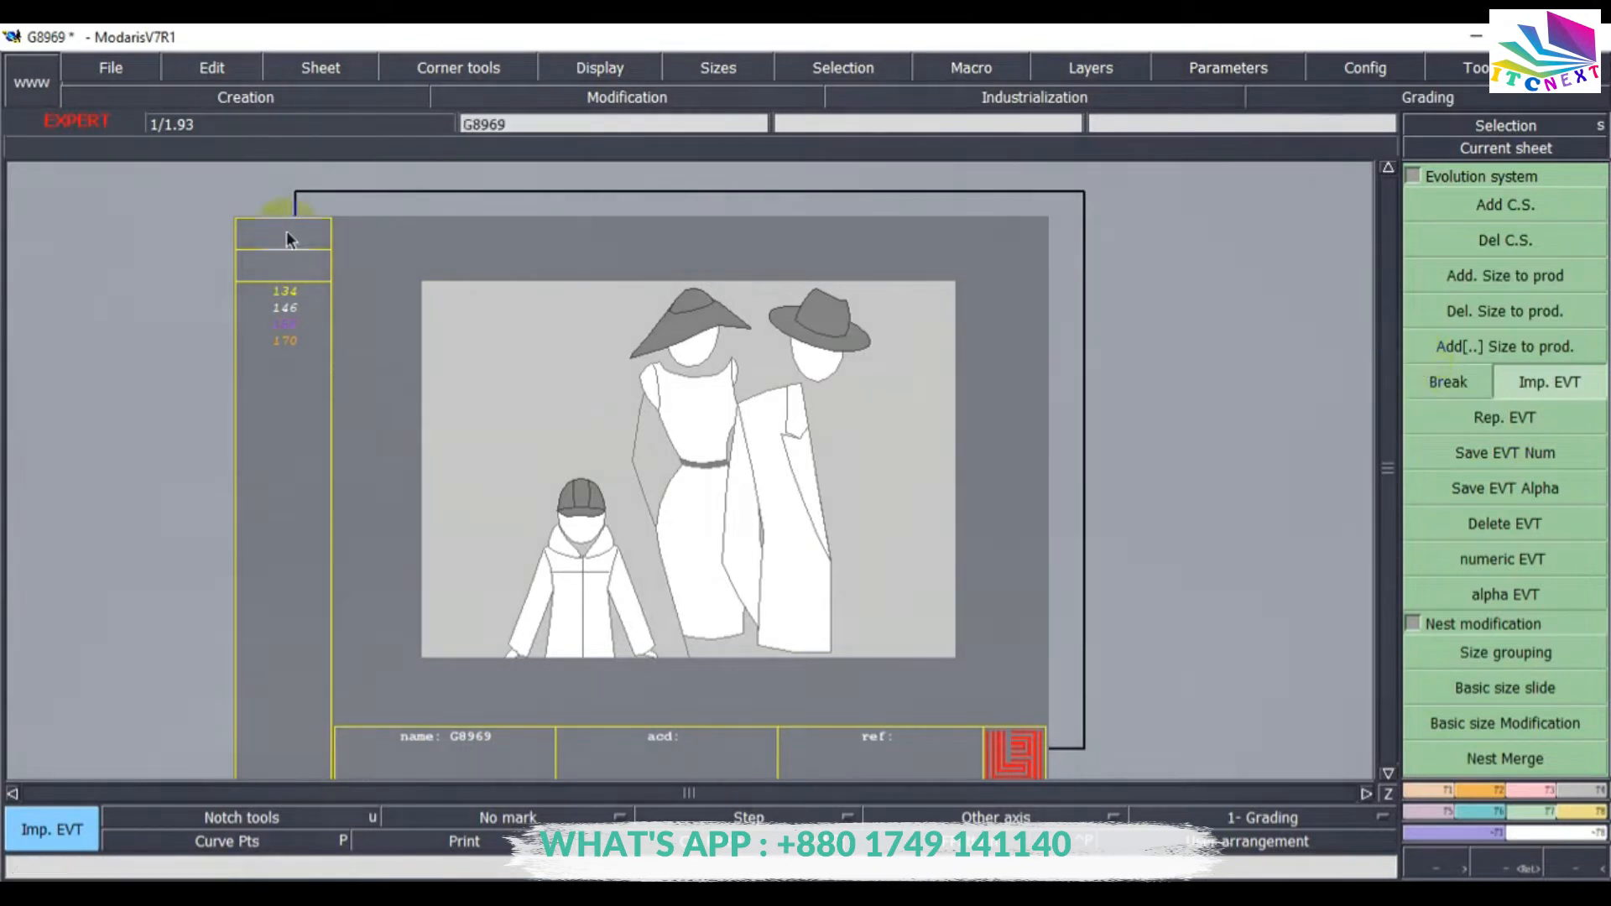
# Save the model and continue through the anomalies dialog.
pyautogui.click(111, 71)
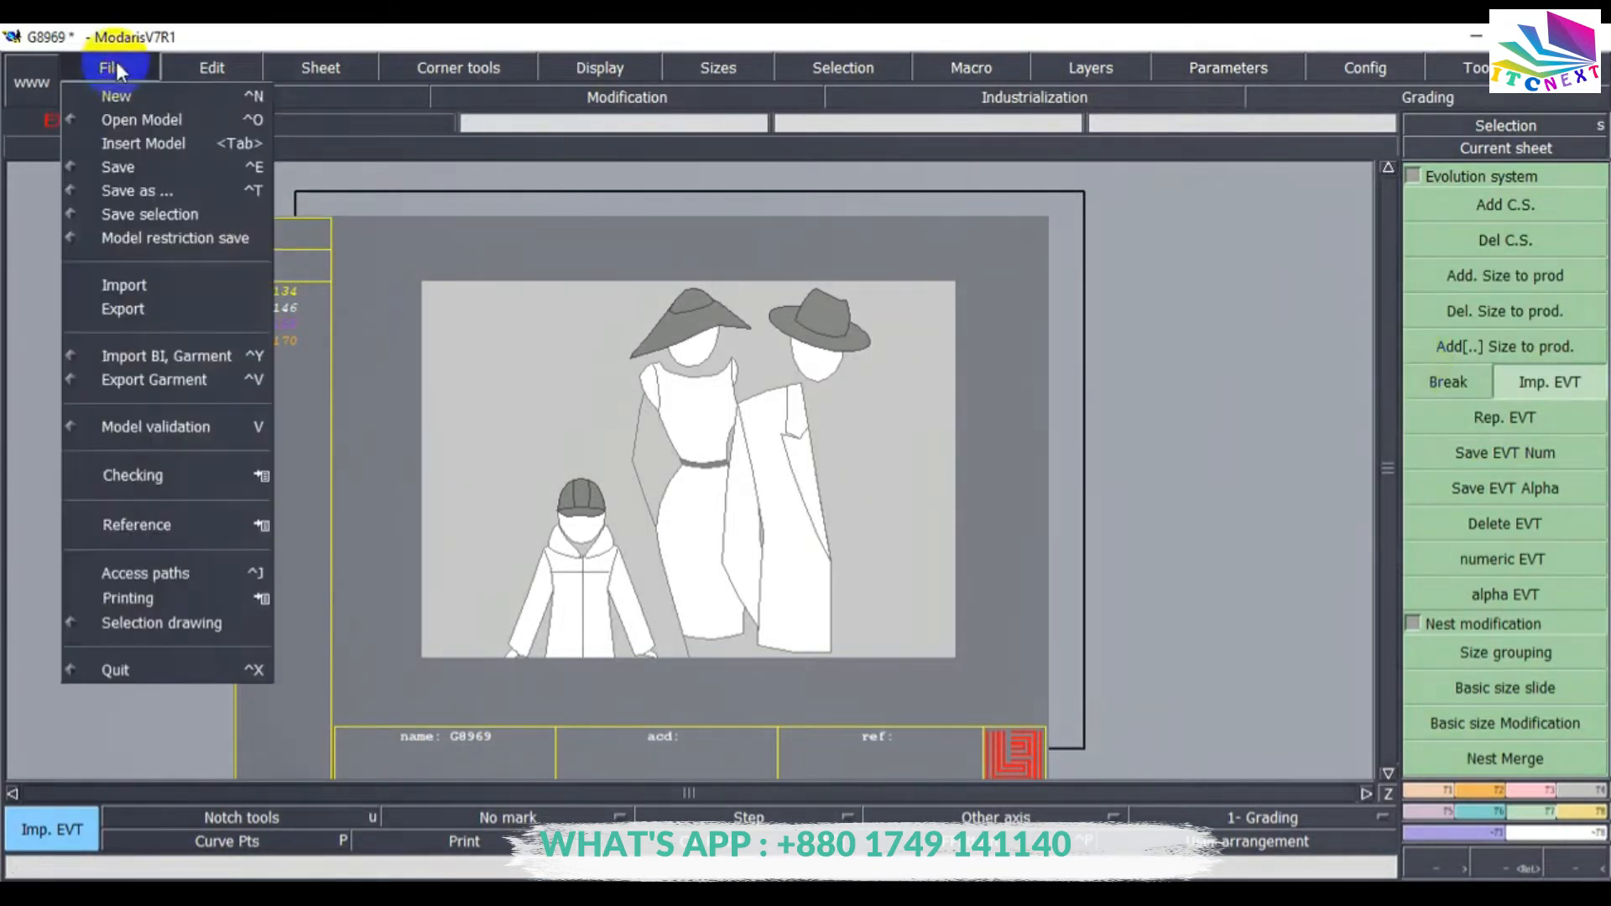
pyautogui.click(118, 167)
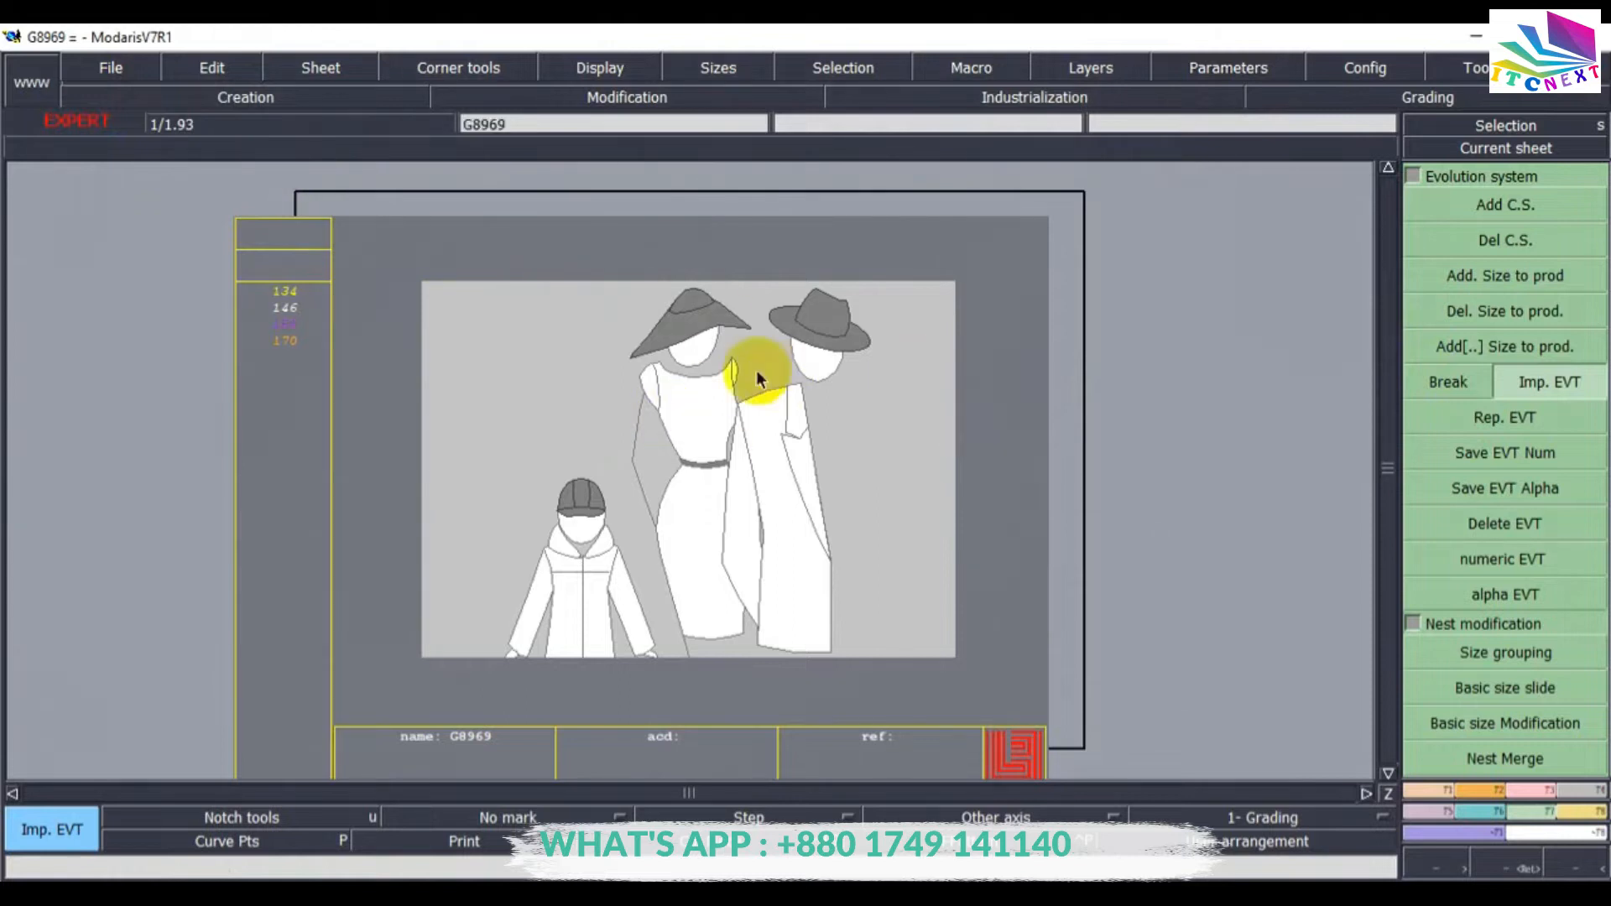
pyautogui.click(263, 156)
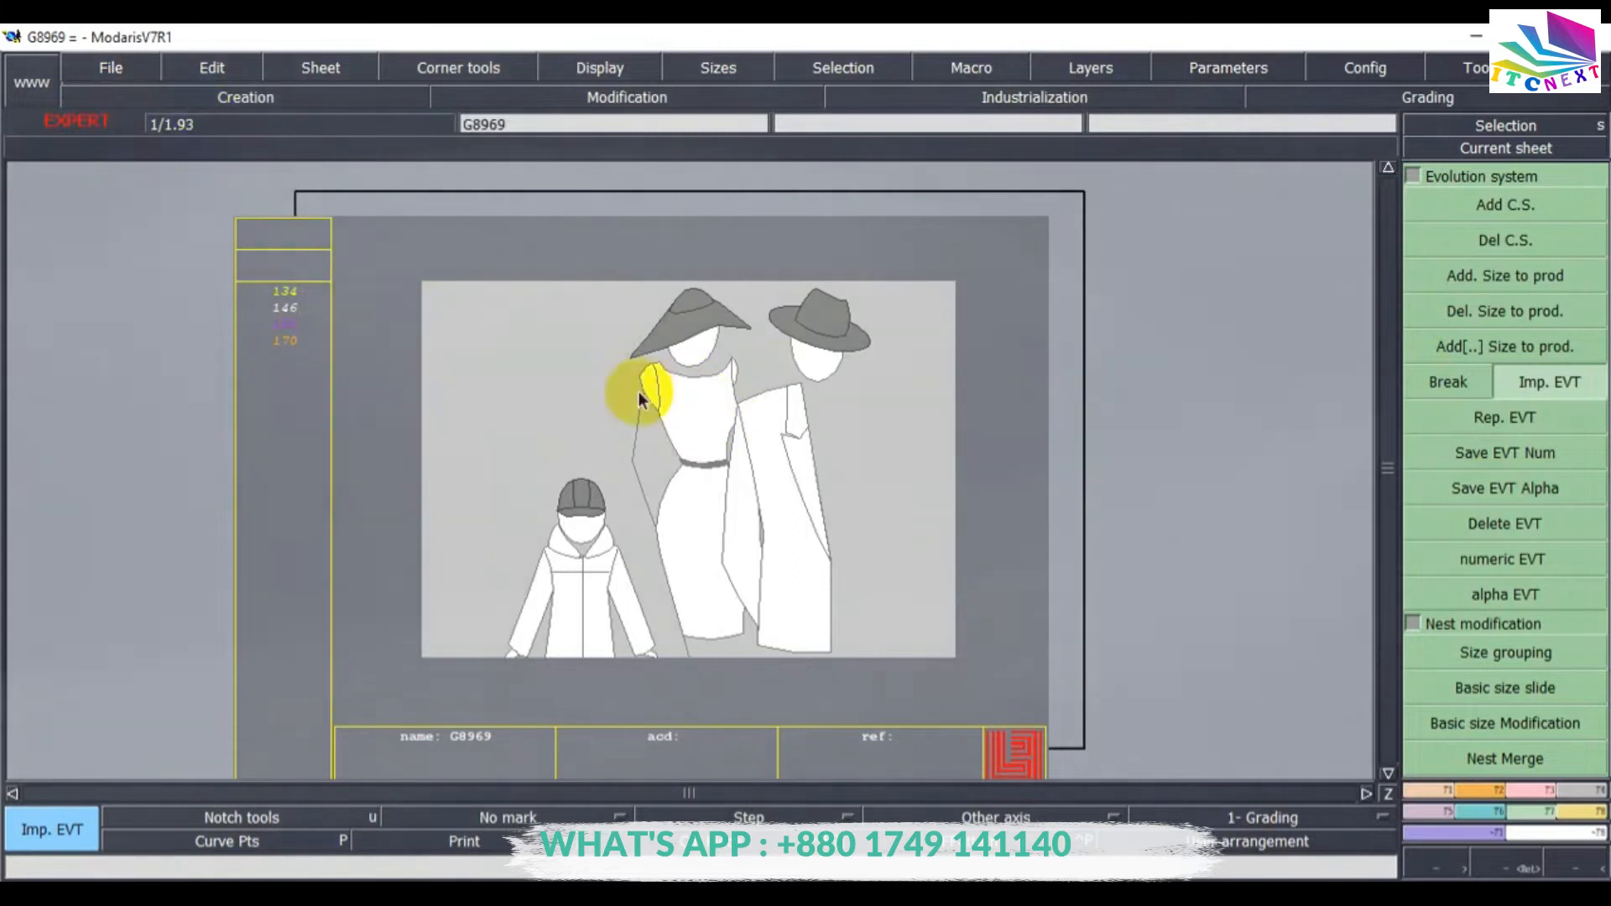
pyautogui.click(135, 173)
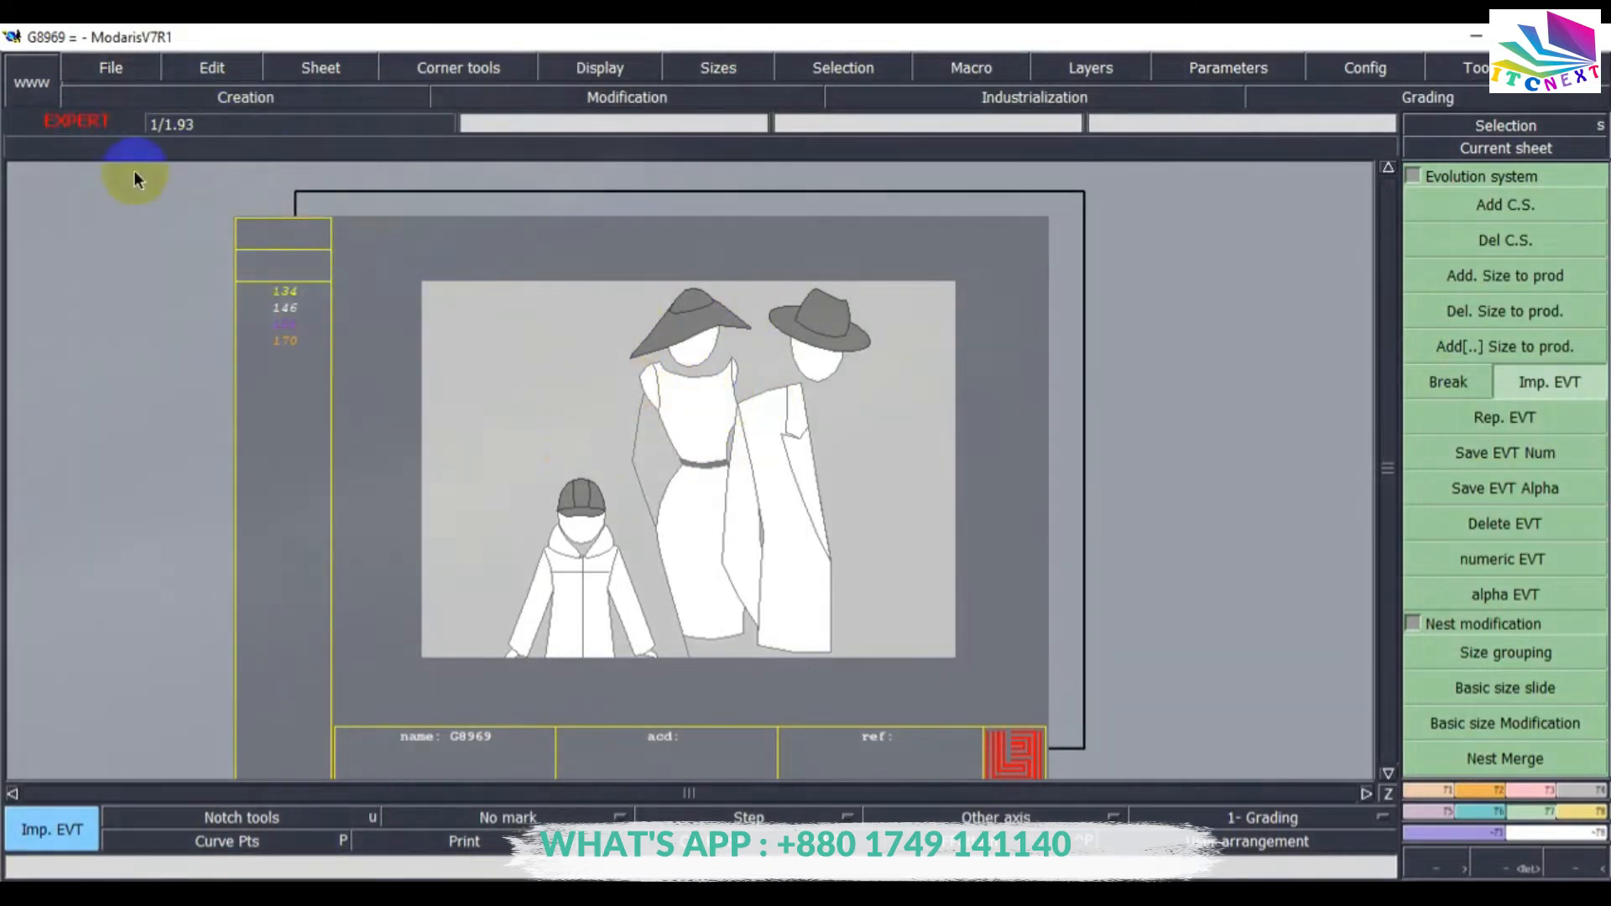
pyautogui.click(112, 71)
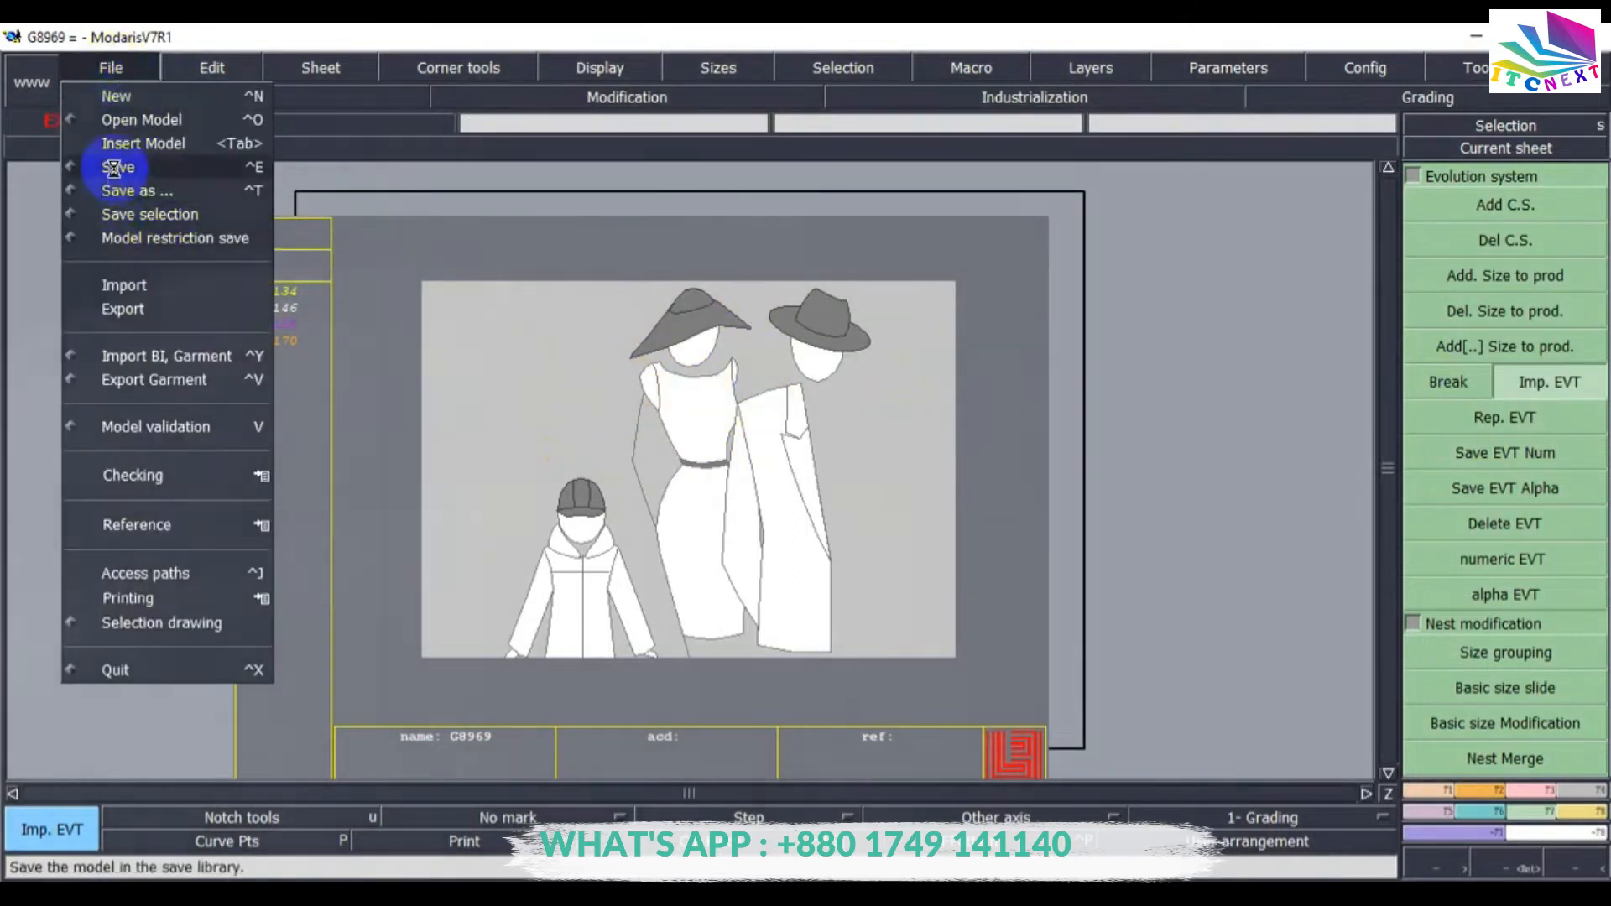
pyautogui.click(118, 165)
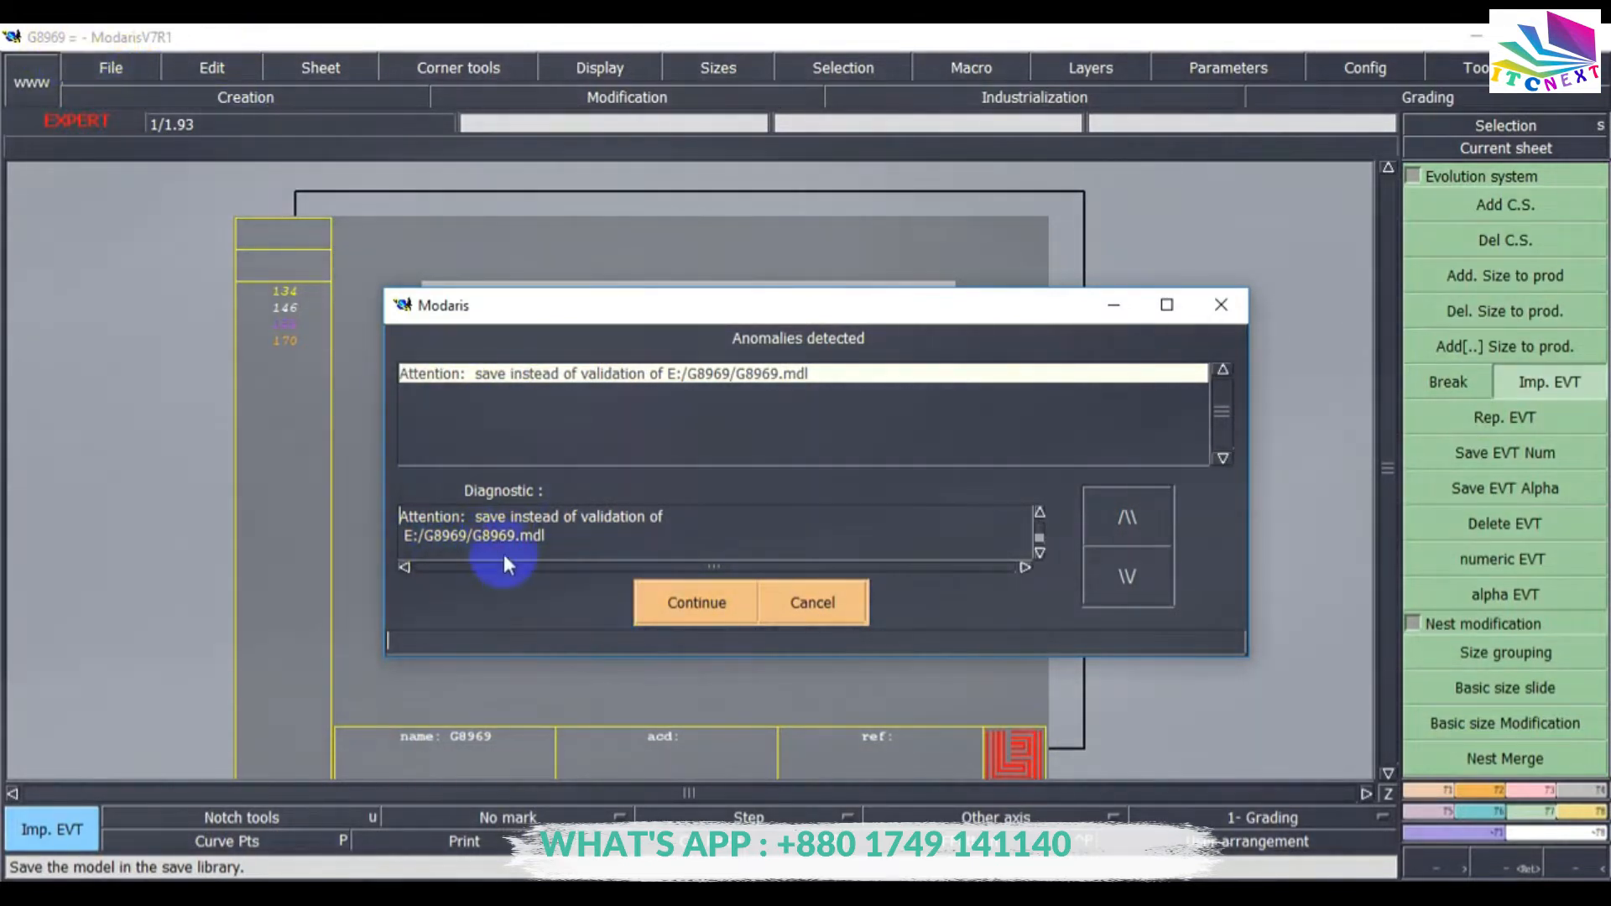
pyautogui.click(682, 601)
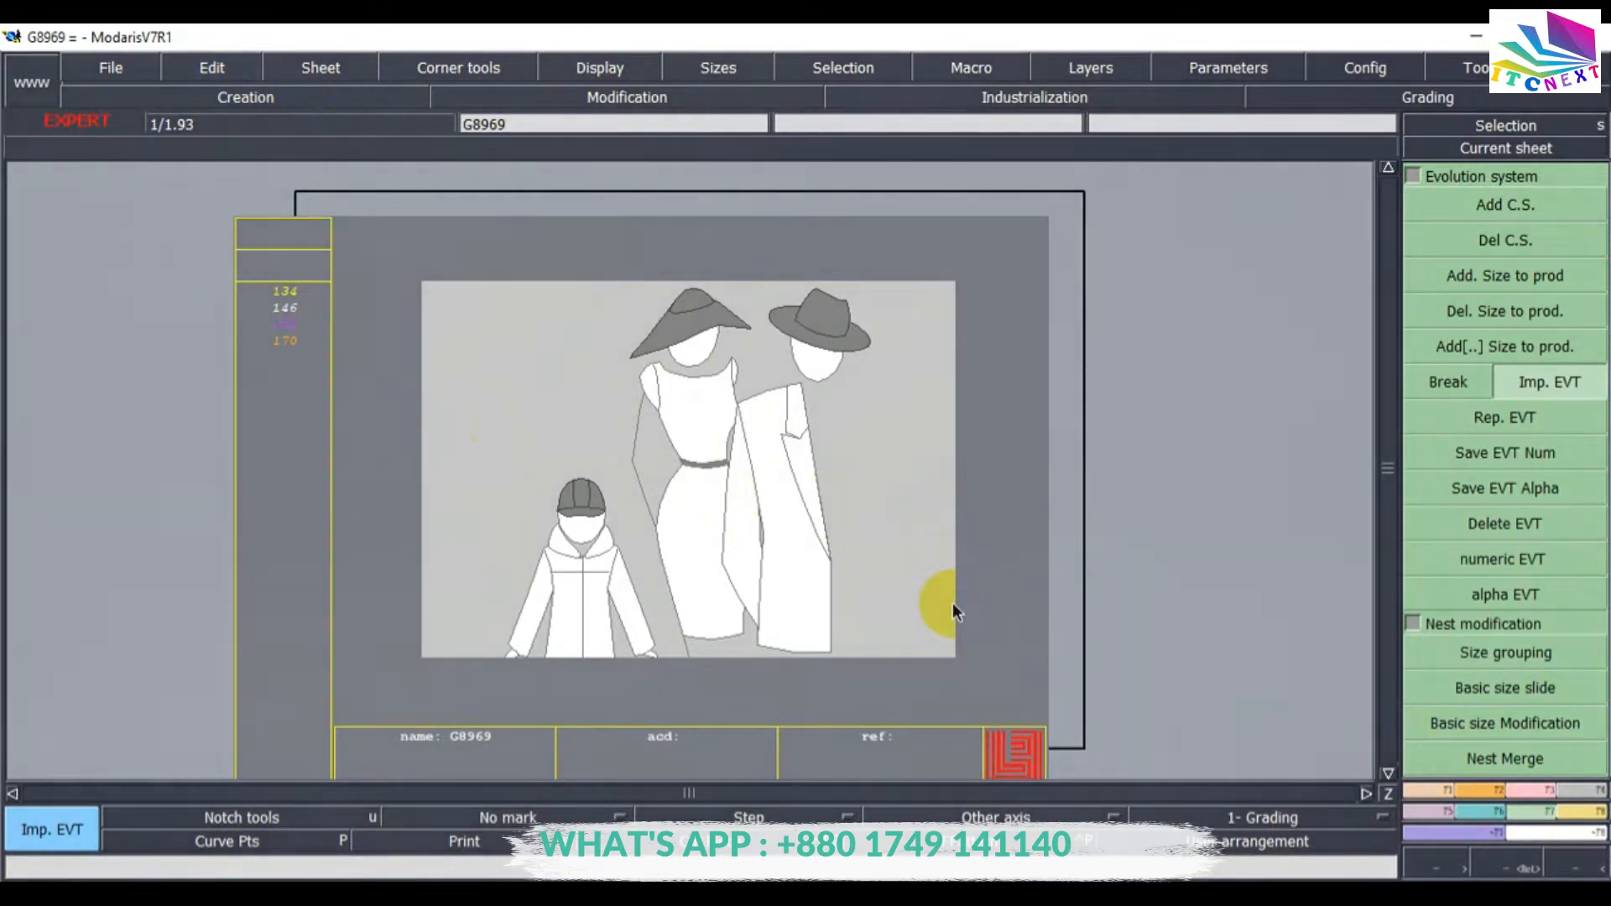
# Draw a rectangle about 9.25 cm wide and 8.17 cm high on the sheet with the Rectangle tool.
pyautogui.press('F3')
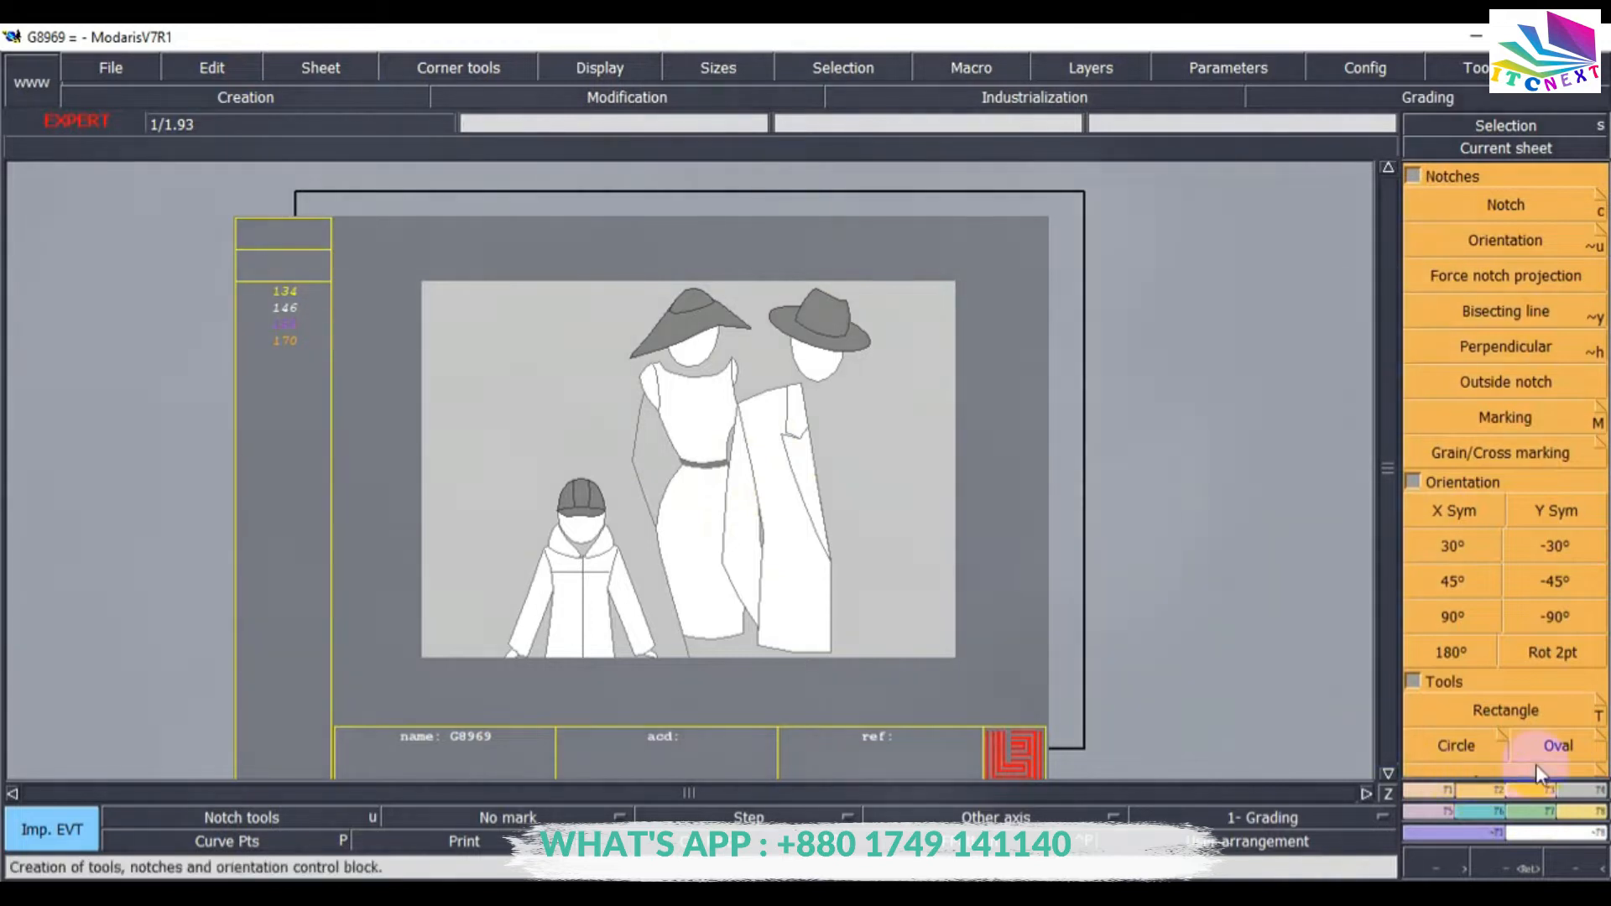
pyautogui.click(1487, 713)
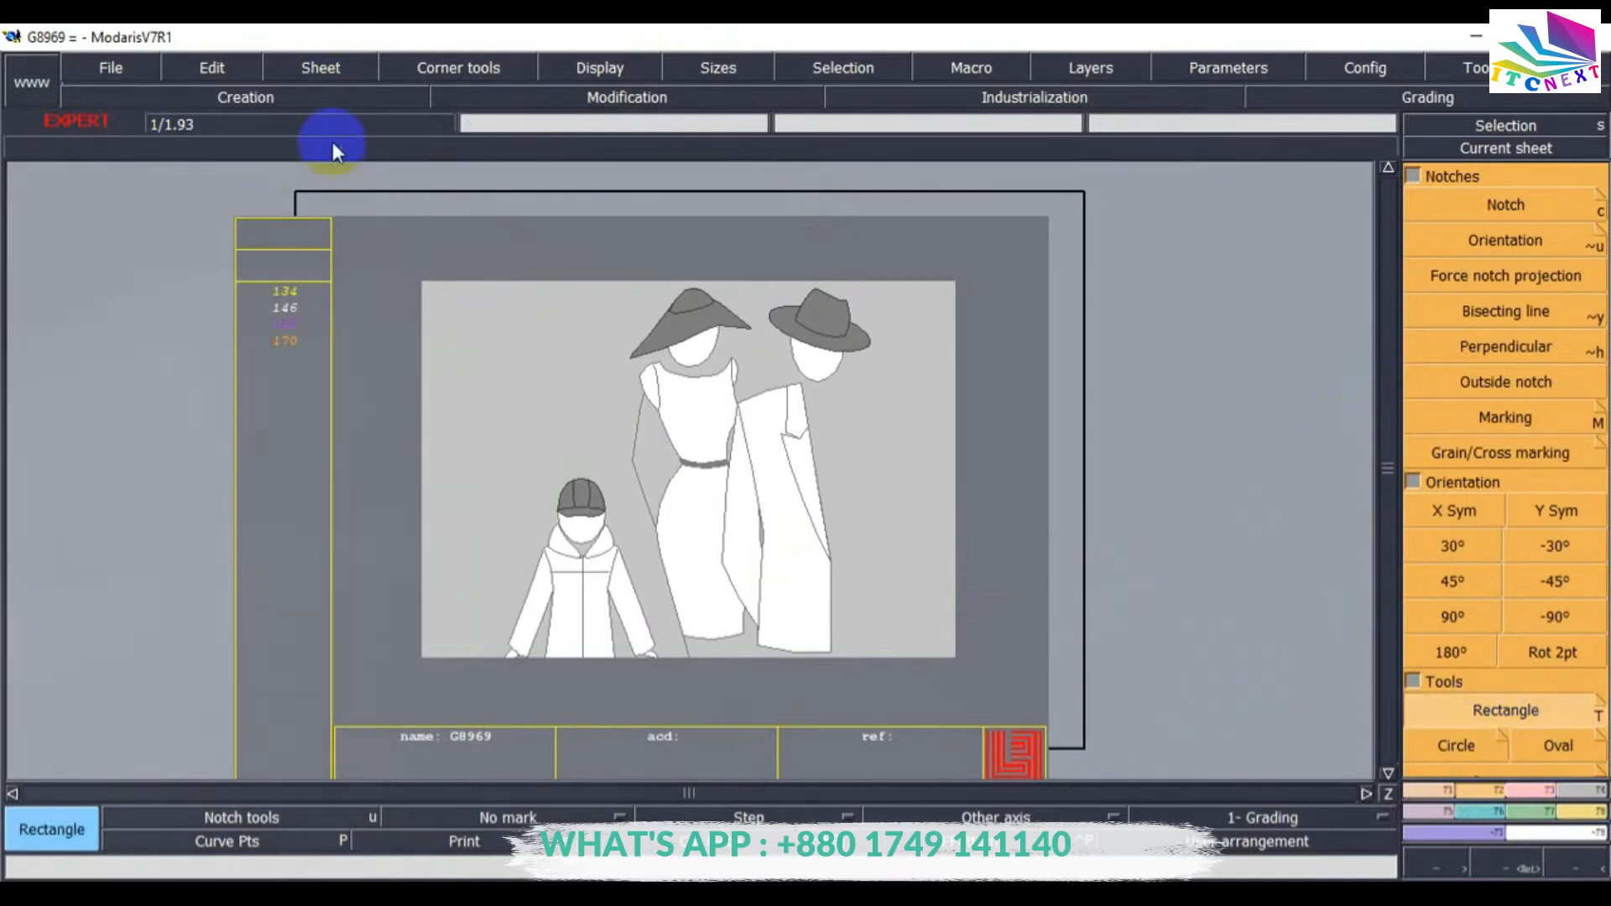
pyautogui.click(318, 69)
pyautogui.click(325, 99)
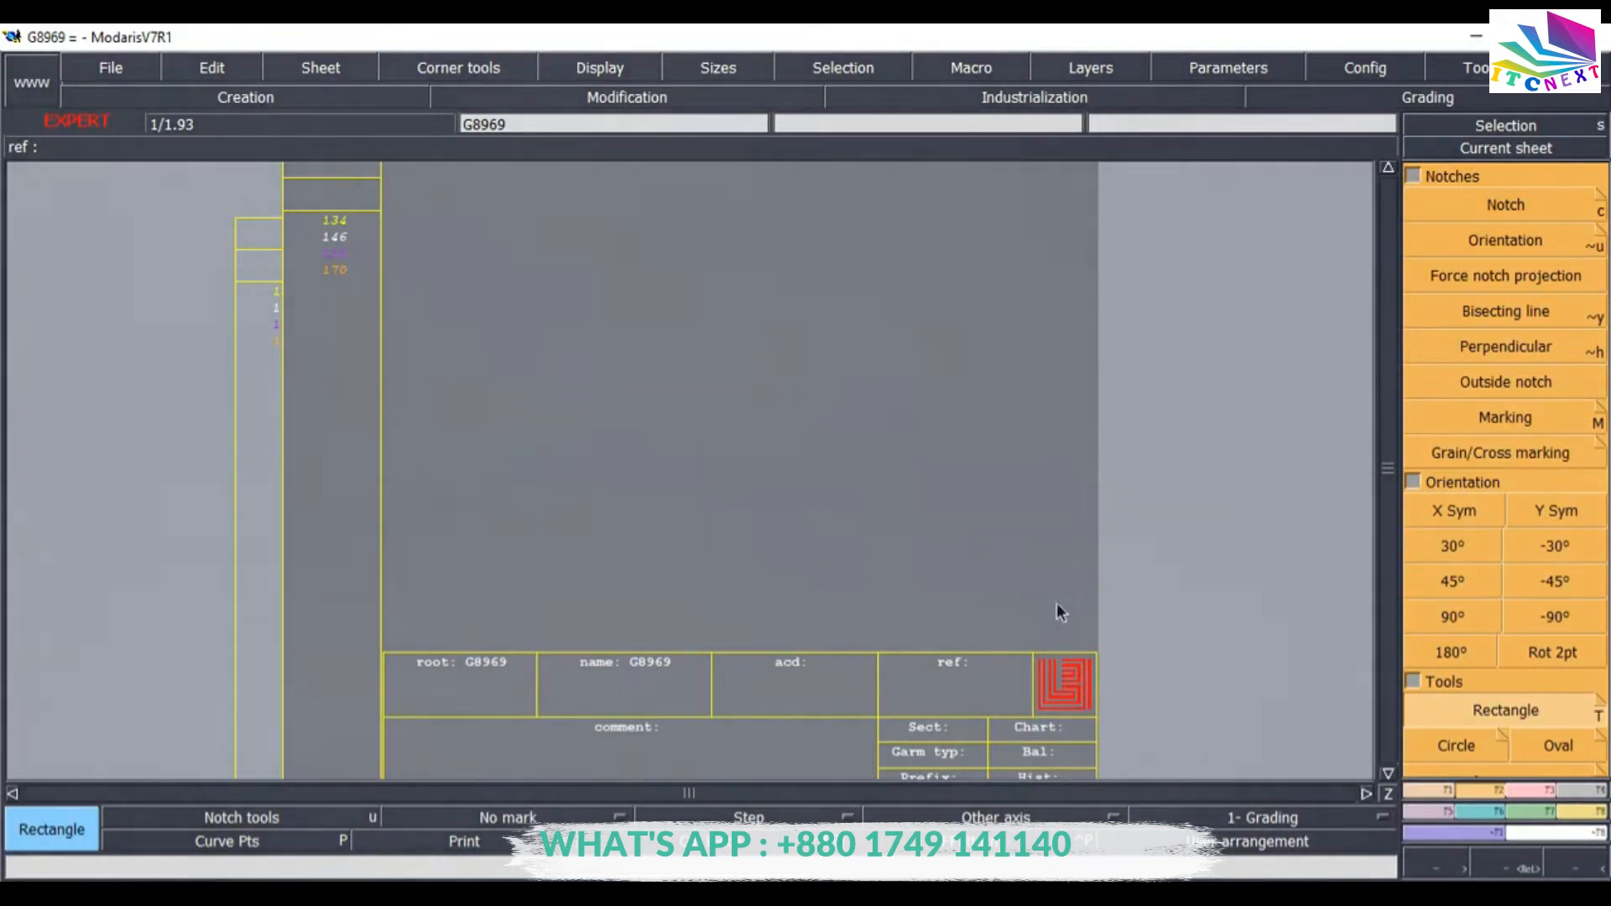
pyautogui.click(433, 229)
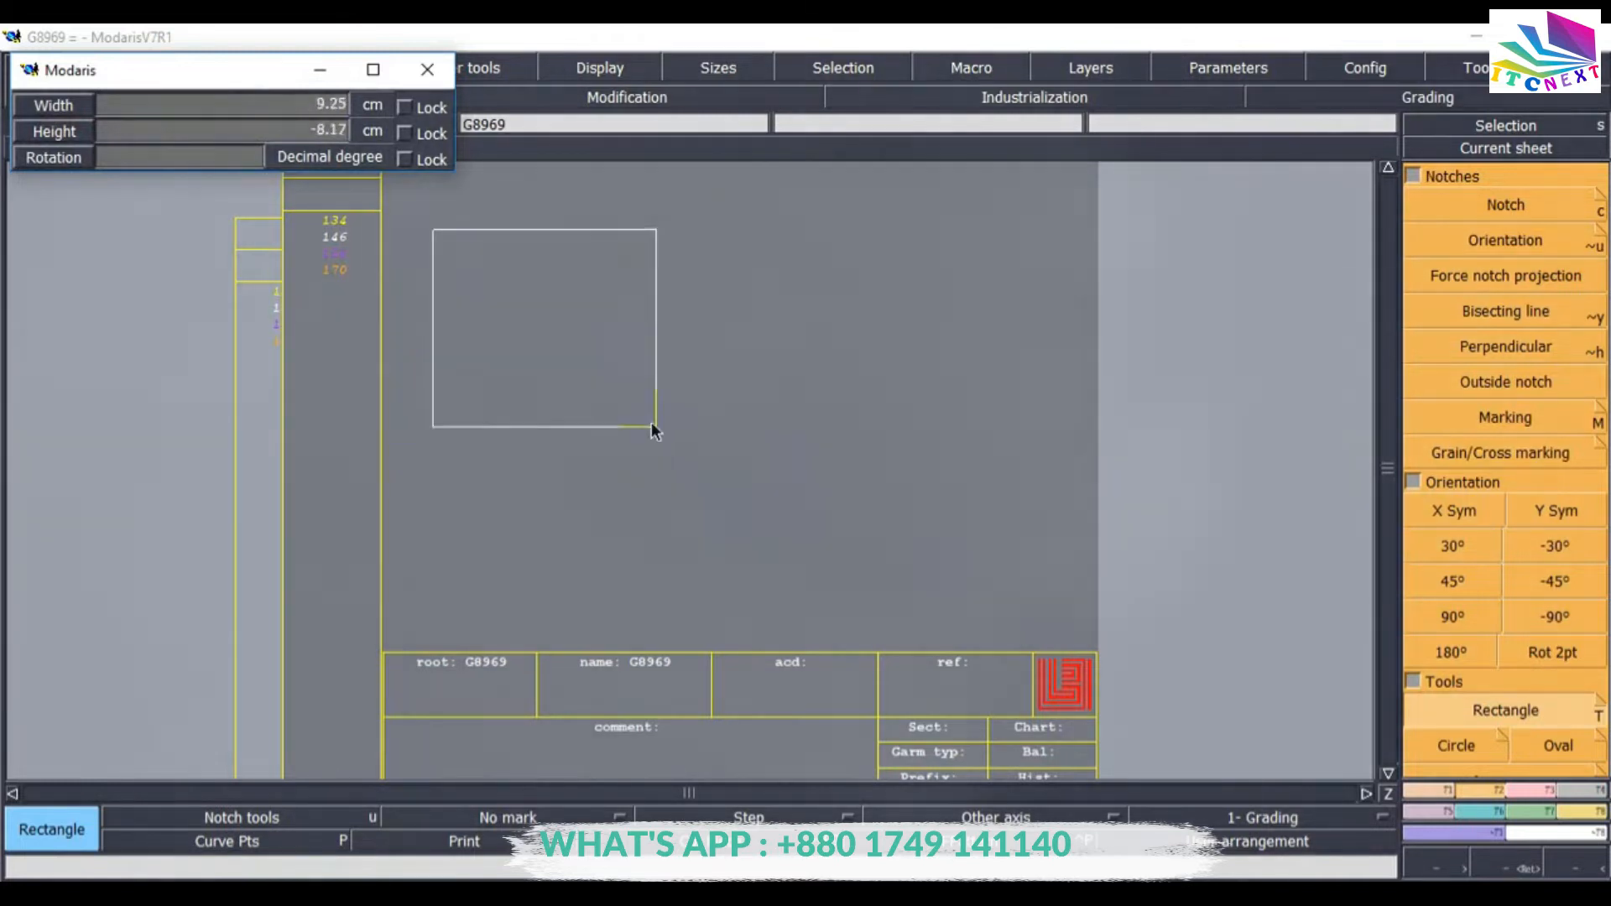
pyautogui.click(634, 422)
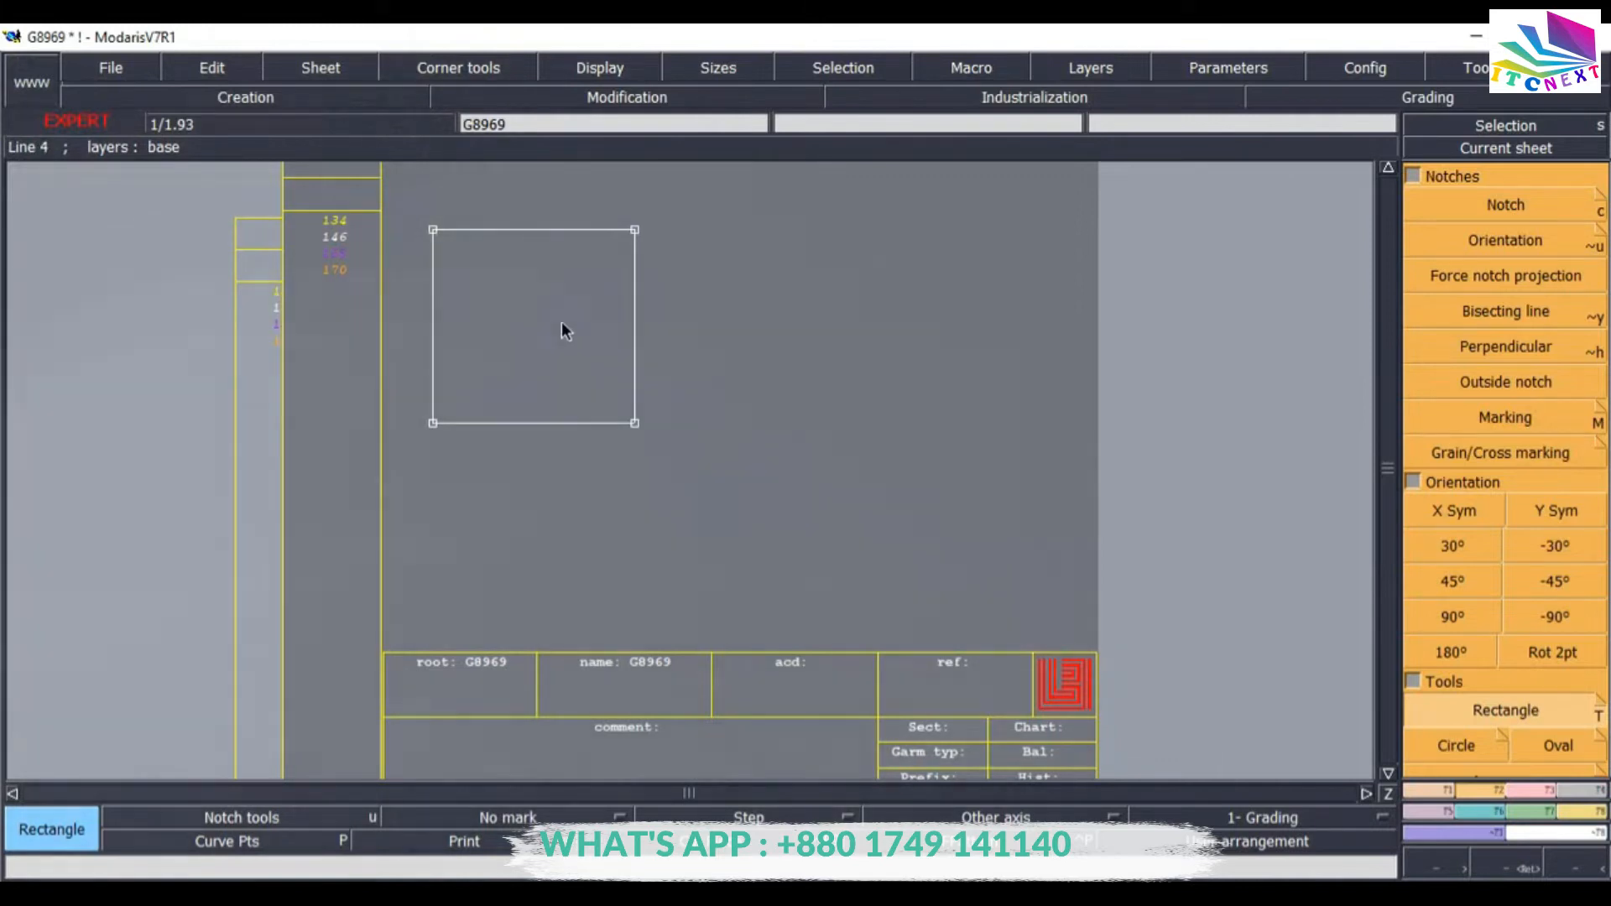
pyautogui.hotkey('ctrl', 'z')
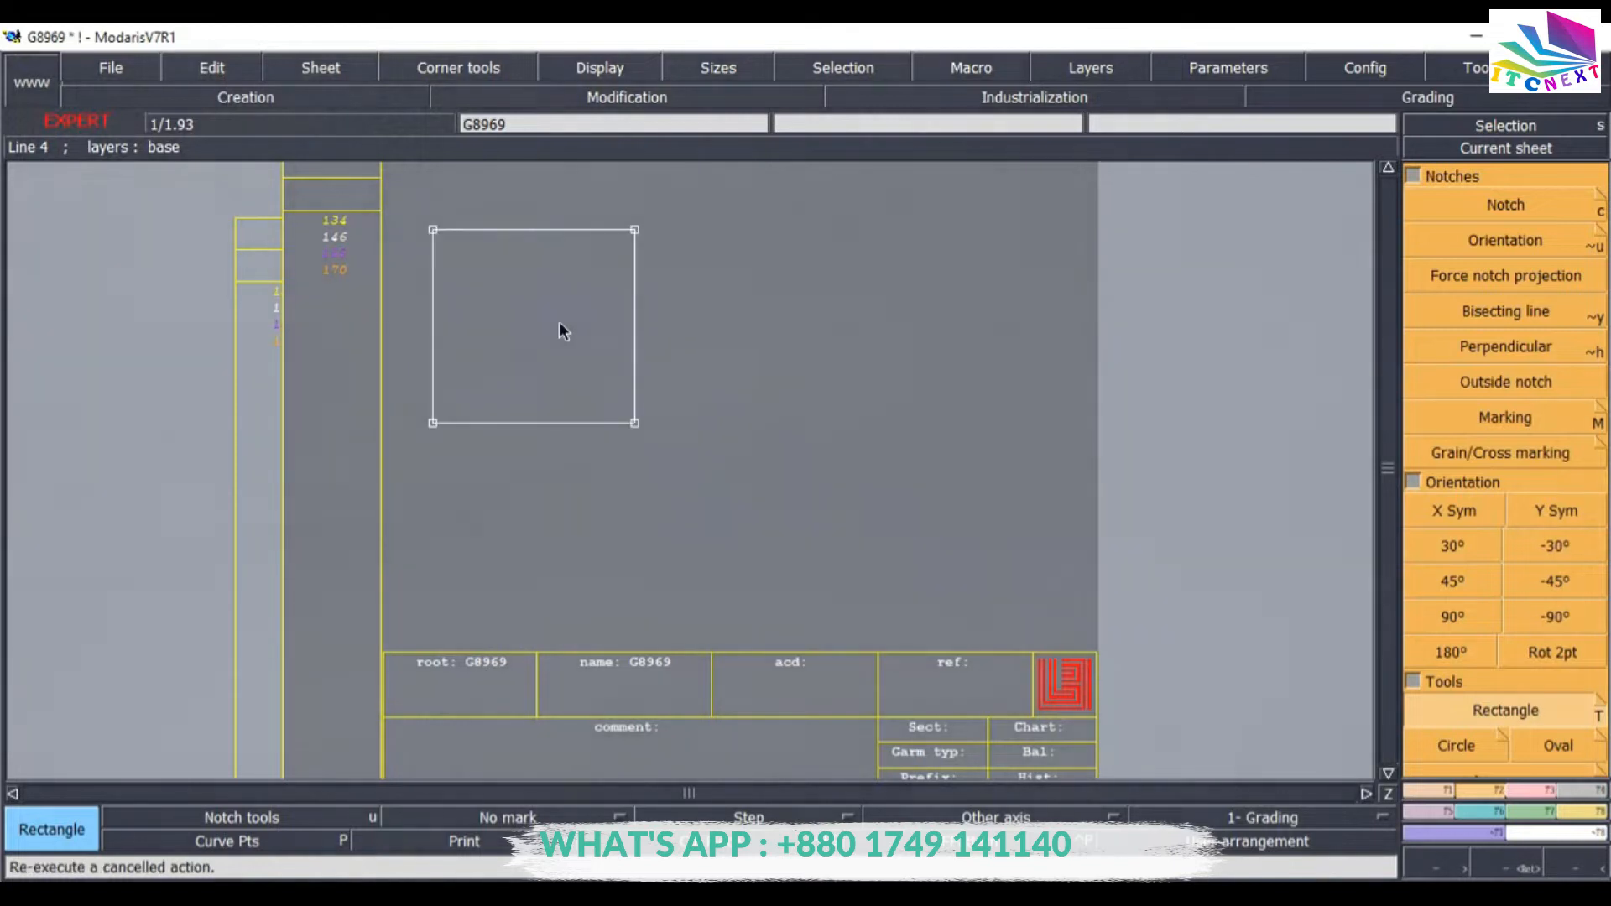
# Undo the previous rectangle and draw a new Rectangle 56 cm wide and 19.5 cm high on the sheet.
pyautogui.hotkey('ctrl', 'z')
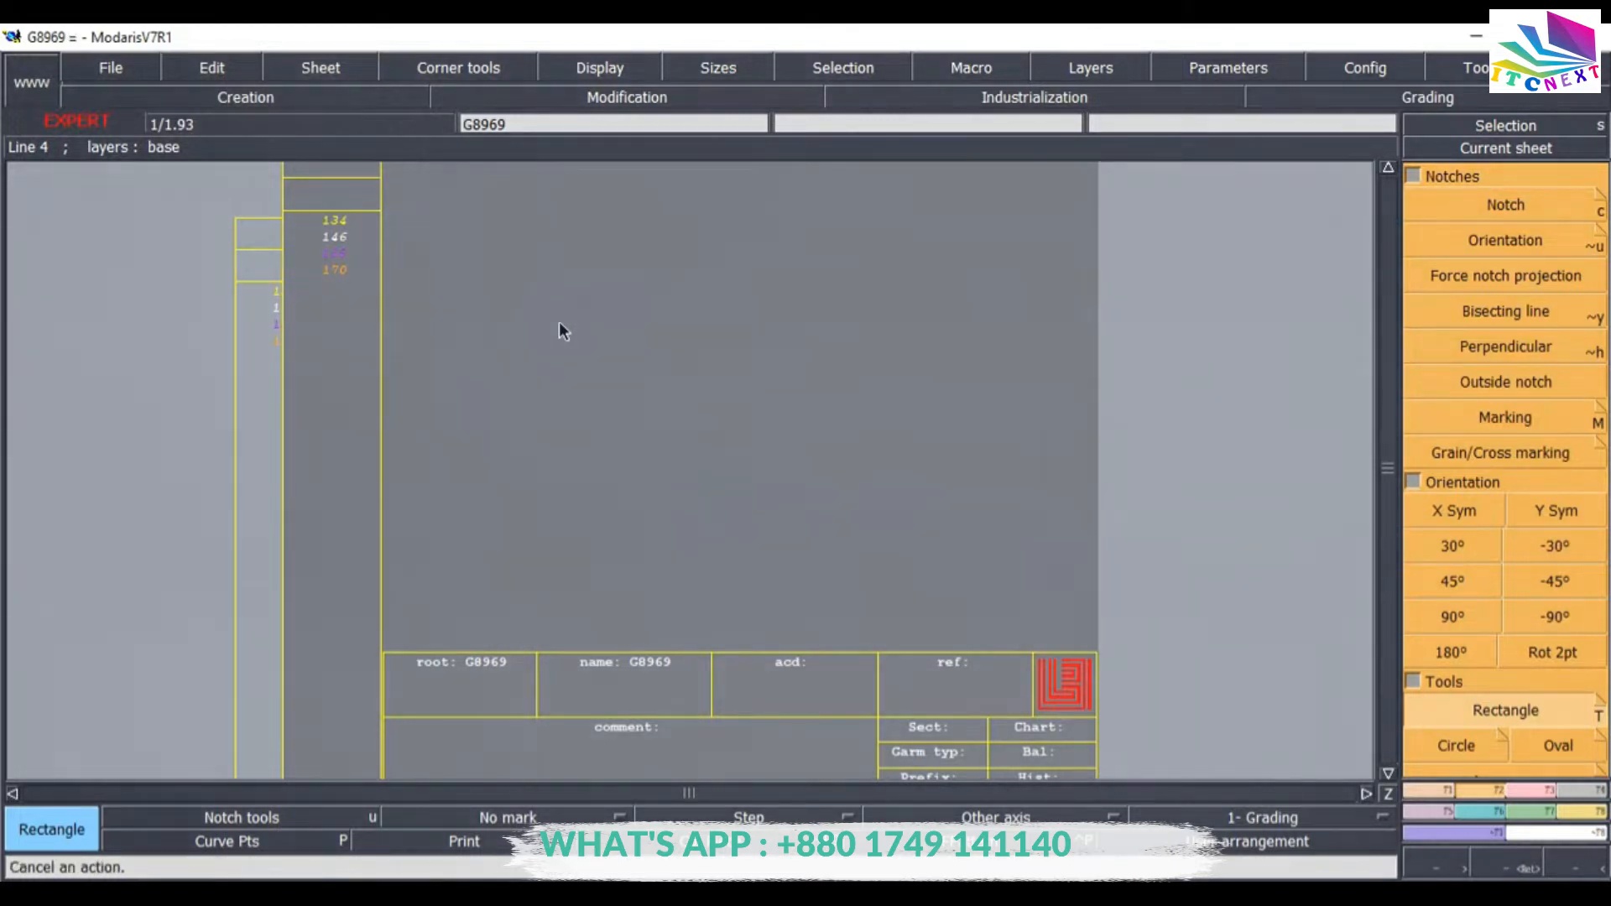
pyautogui.click(450, 244)
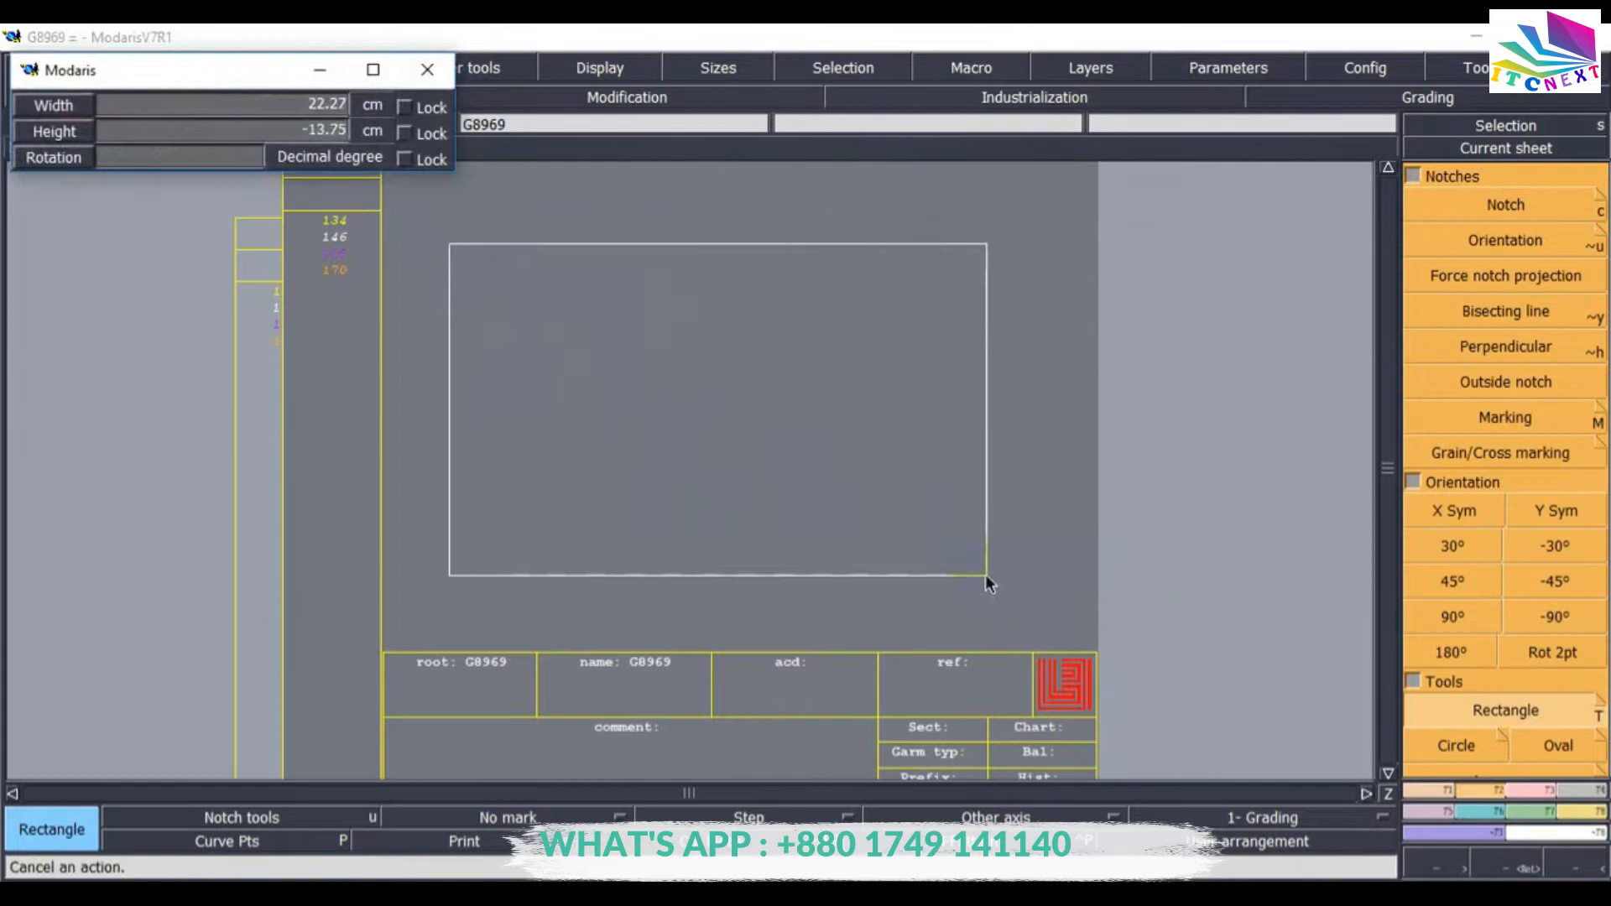
pyautogui.click(114, 116)
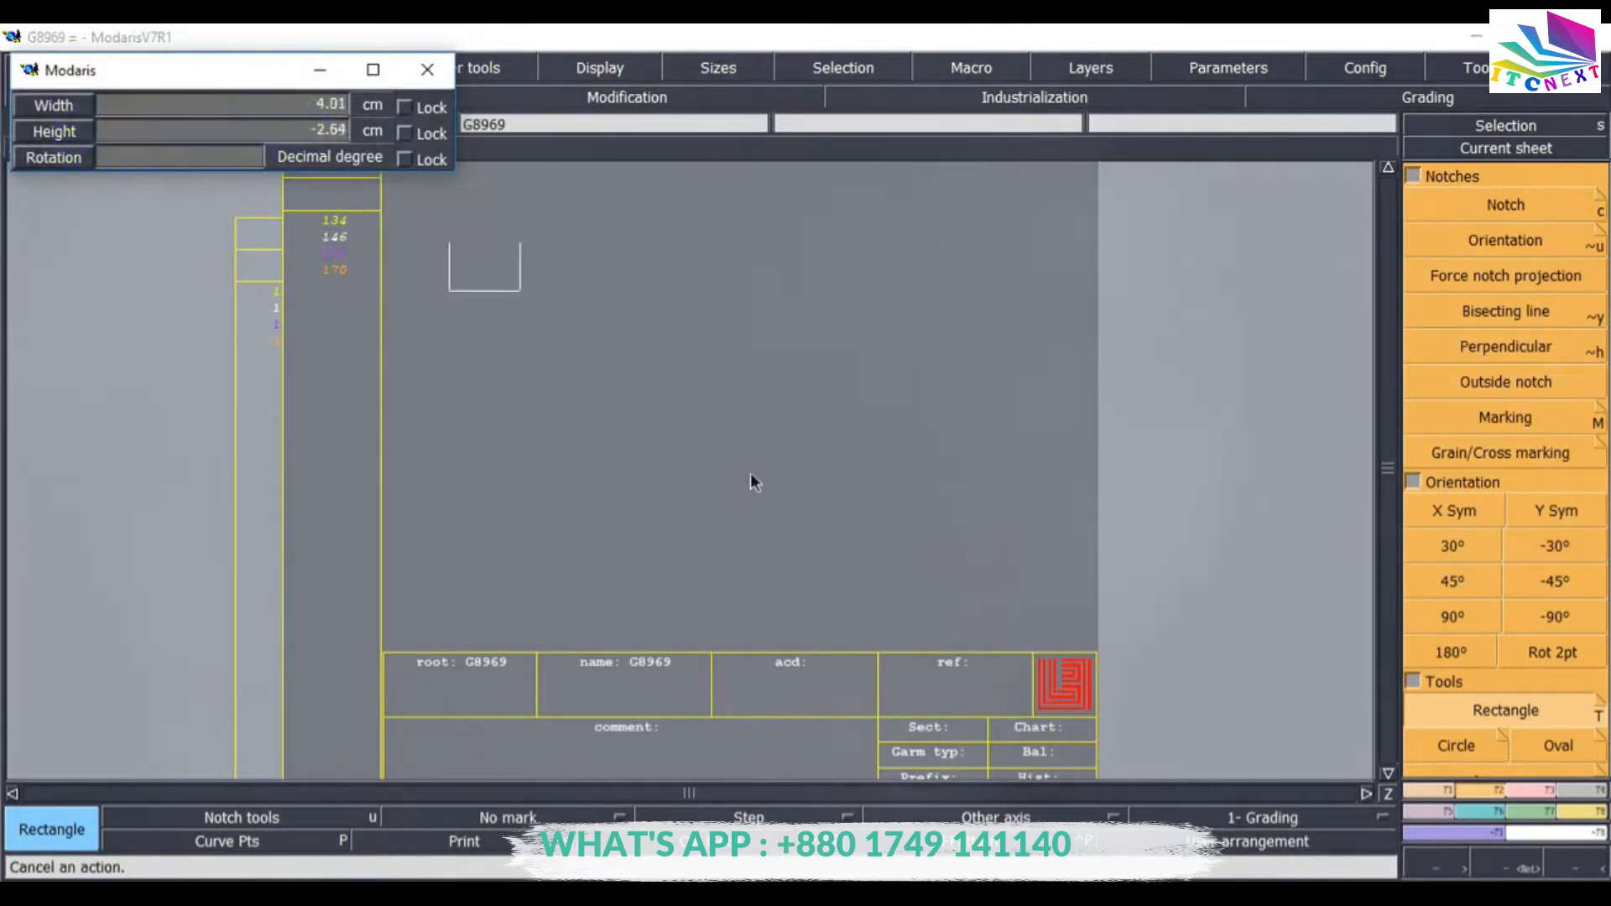
pyautogui.click(834, 535)
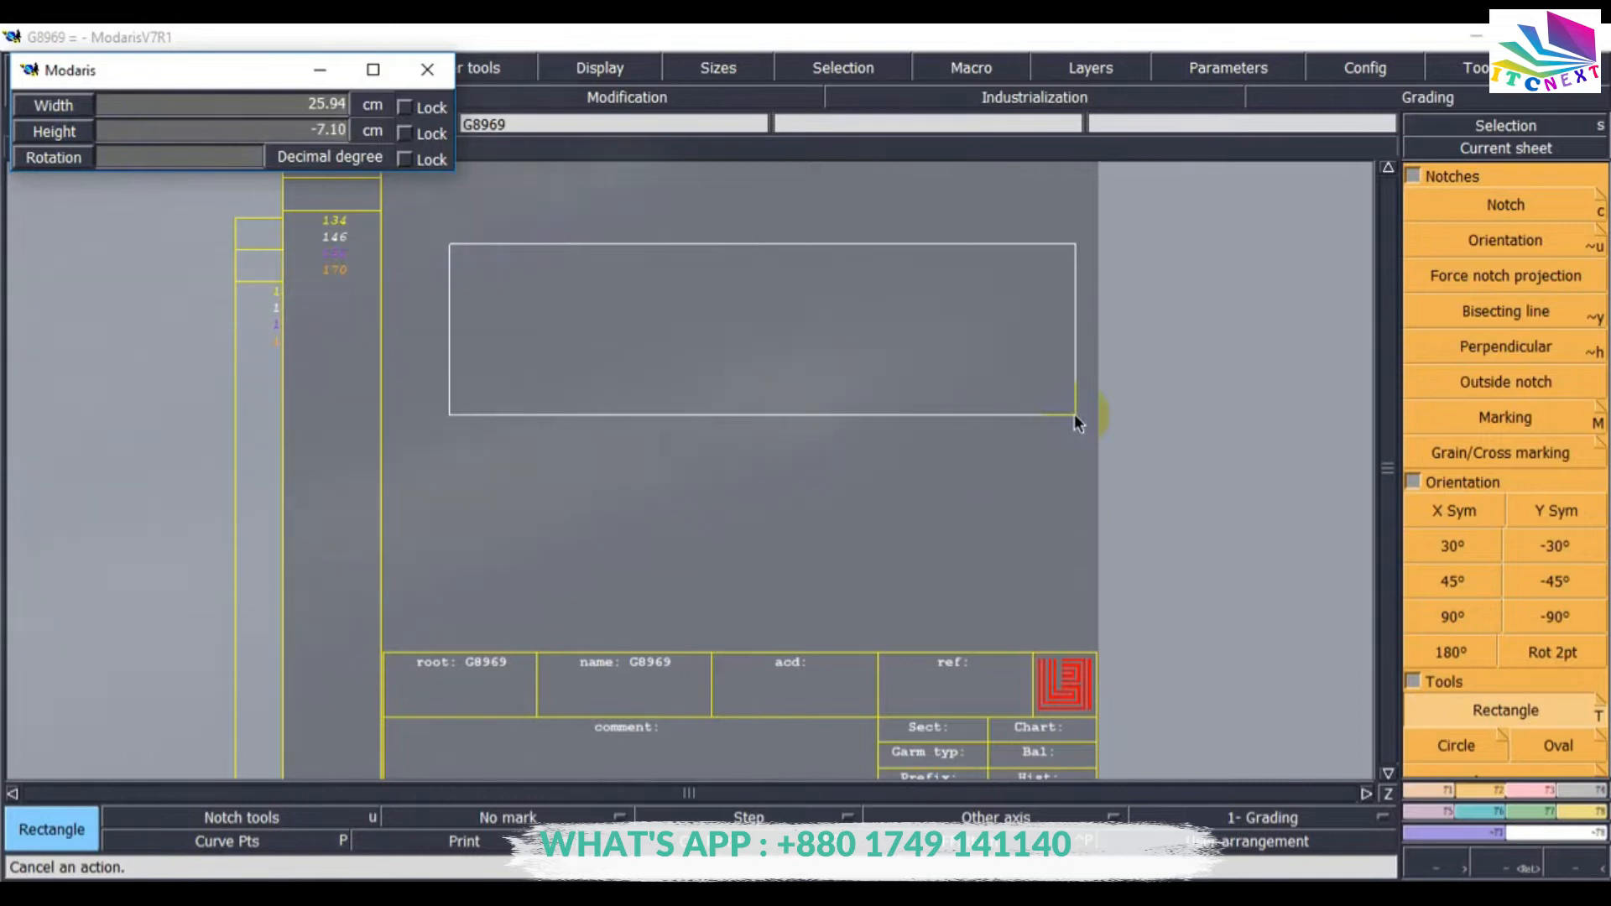
pyautogui.click(196, 105)
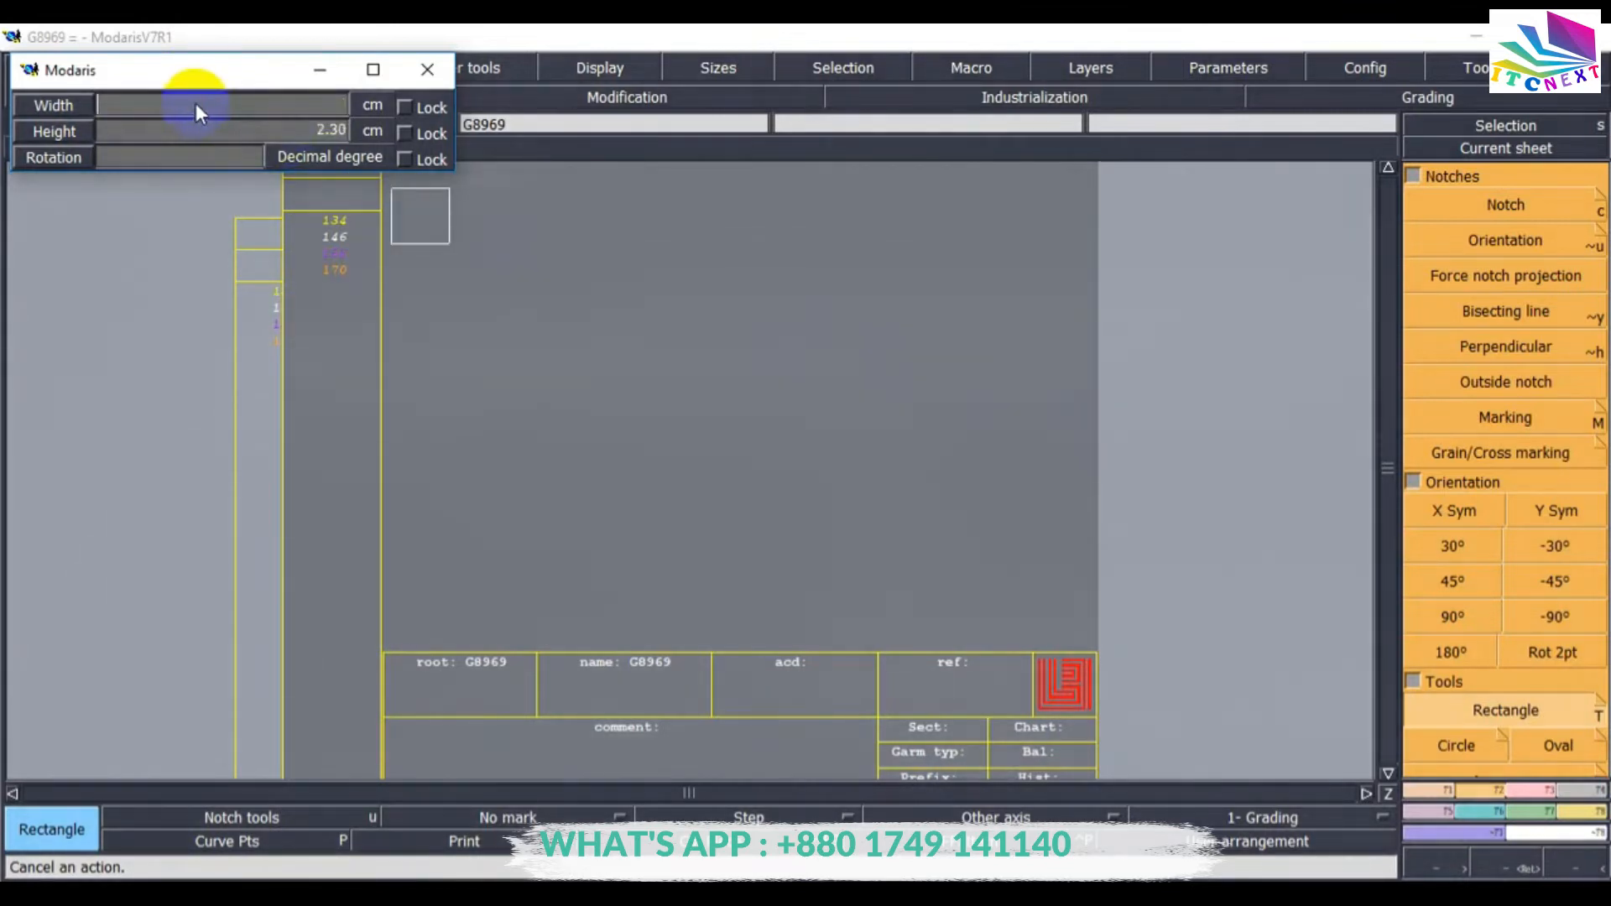
pyautogui.click(827, 894)
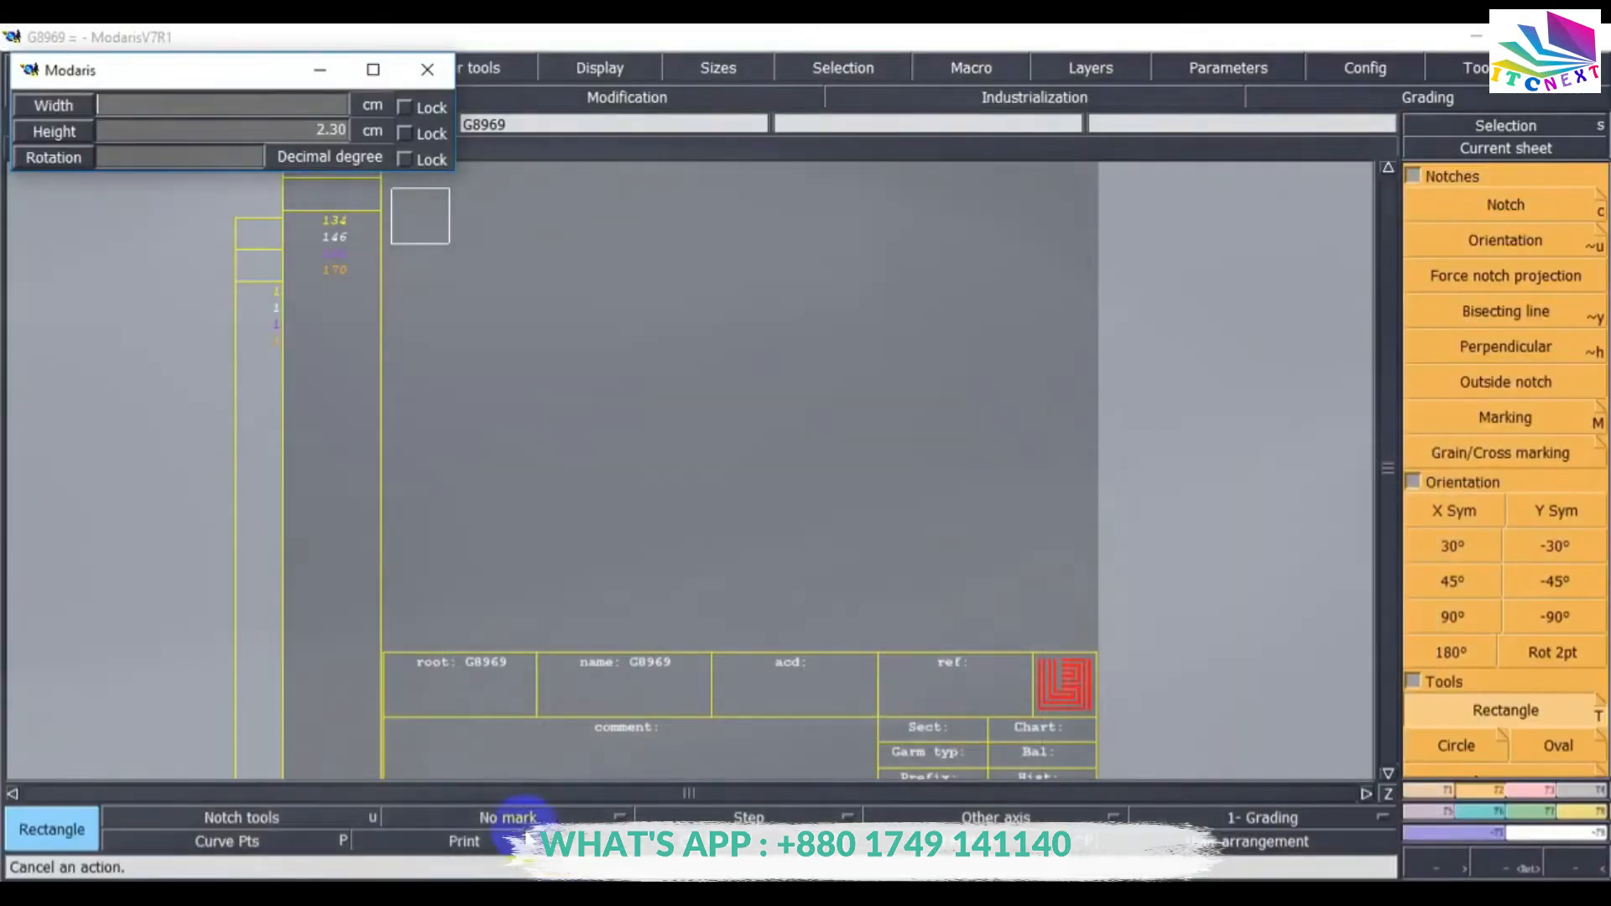
pyautogui.write('56')
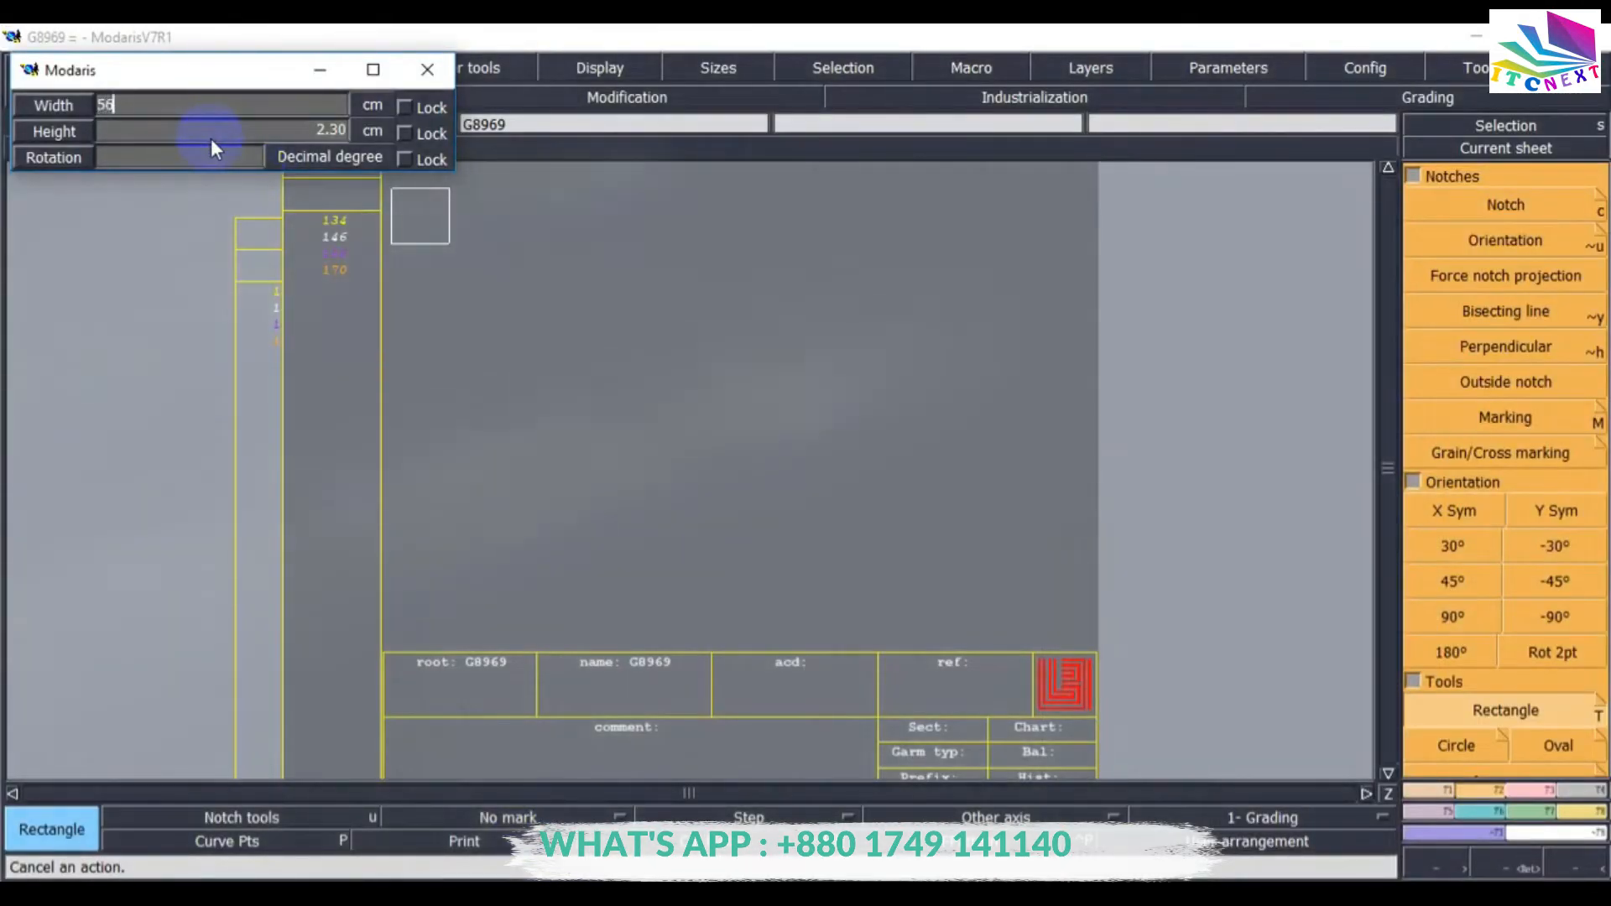
pyautogui.click(188, 127)
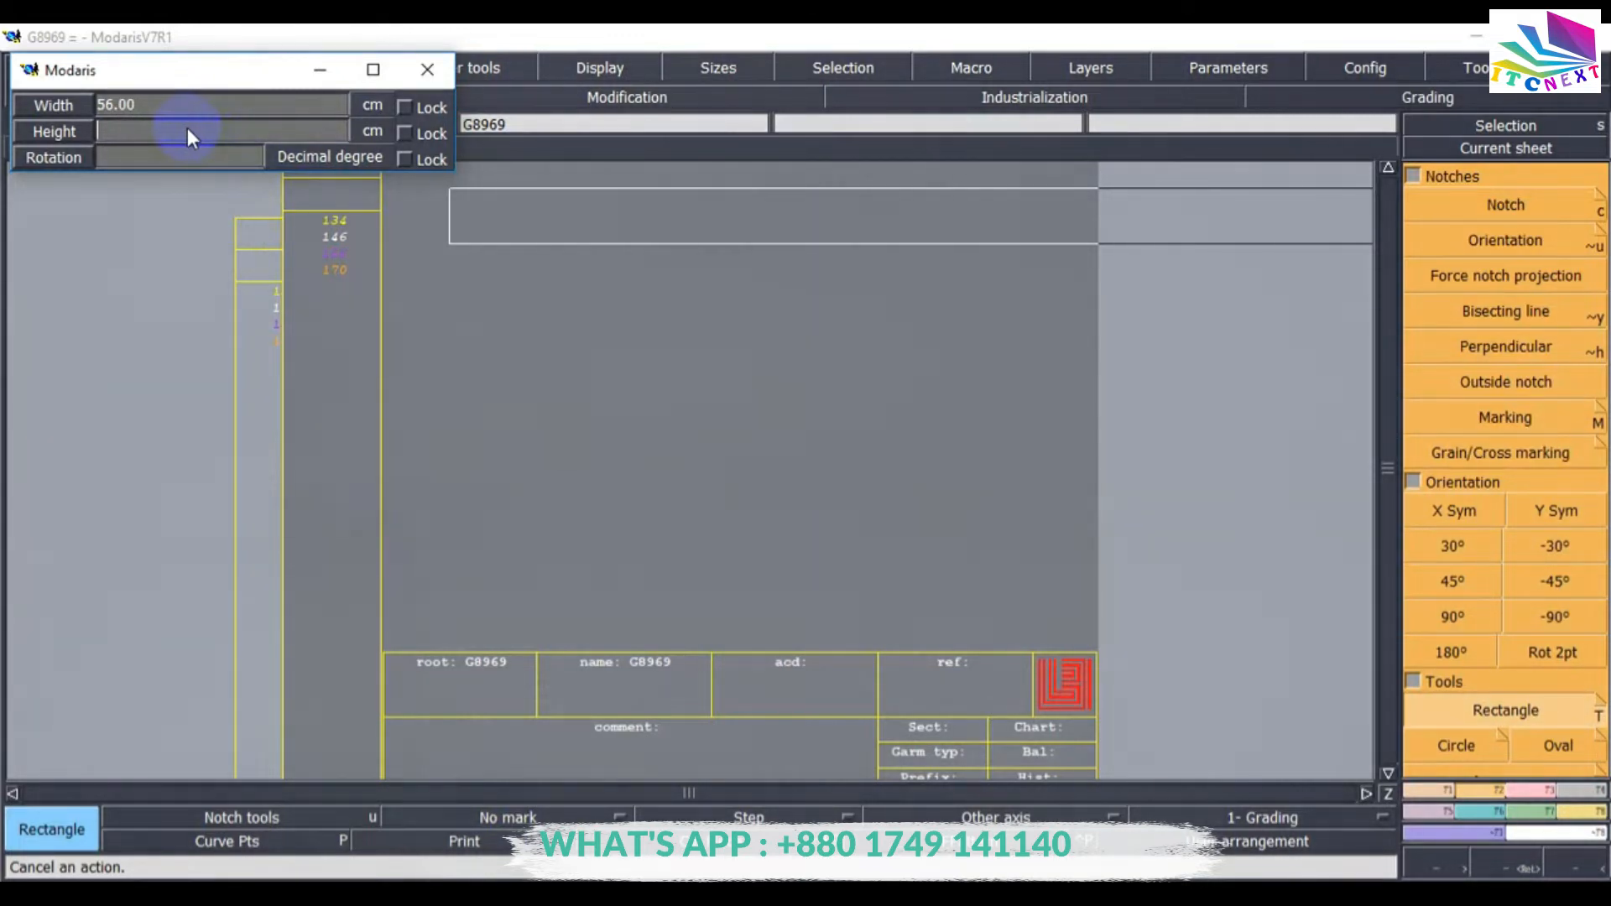
pyautogui.write('19.5')
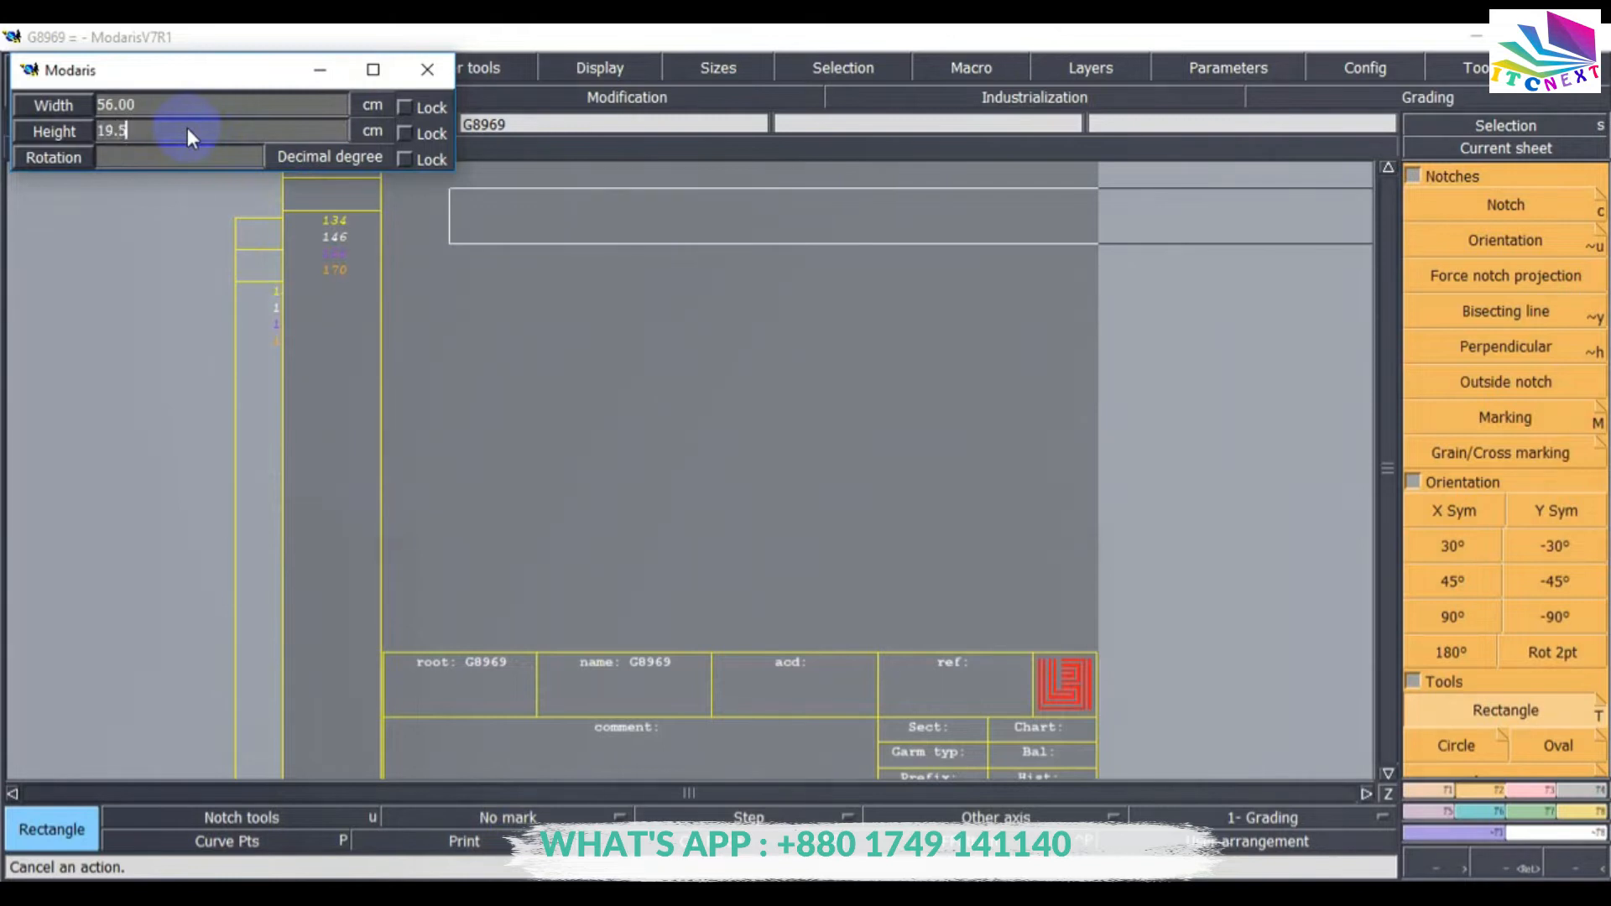
pyautogui.press('Return')
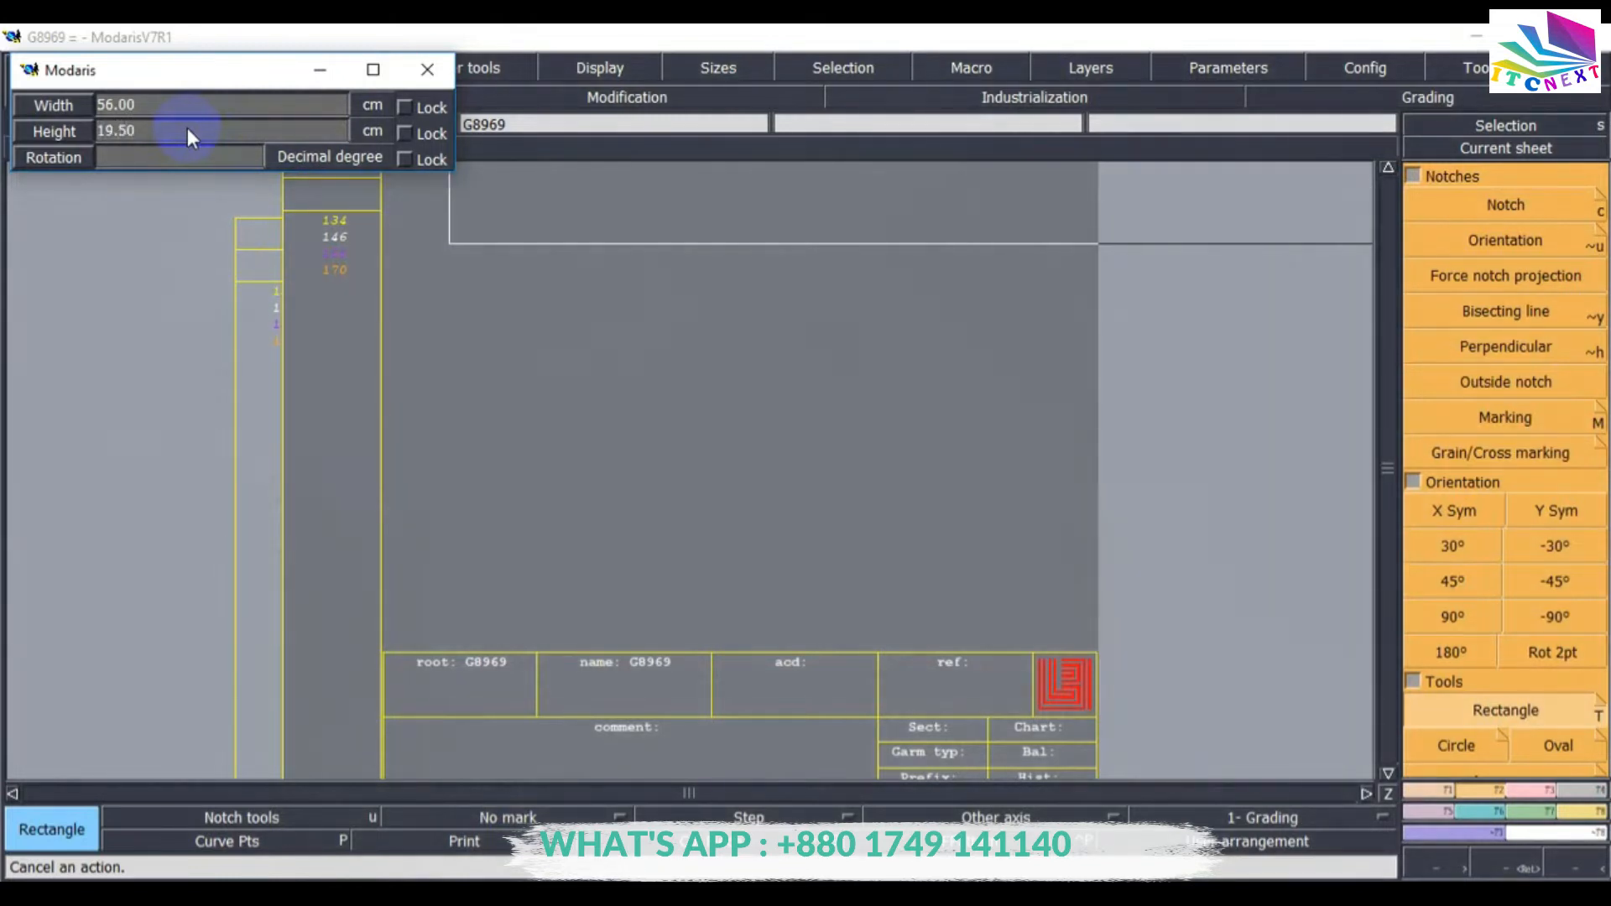
# Fit the sheet in view and review the neck measurements in the Mlist G8969 PDF size chart.
pyautogui.click(869, 371)
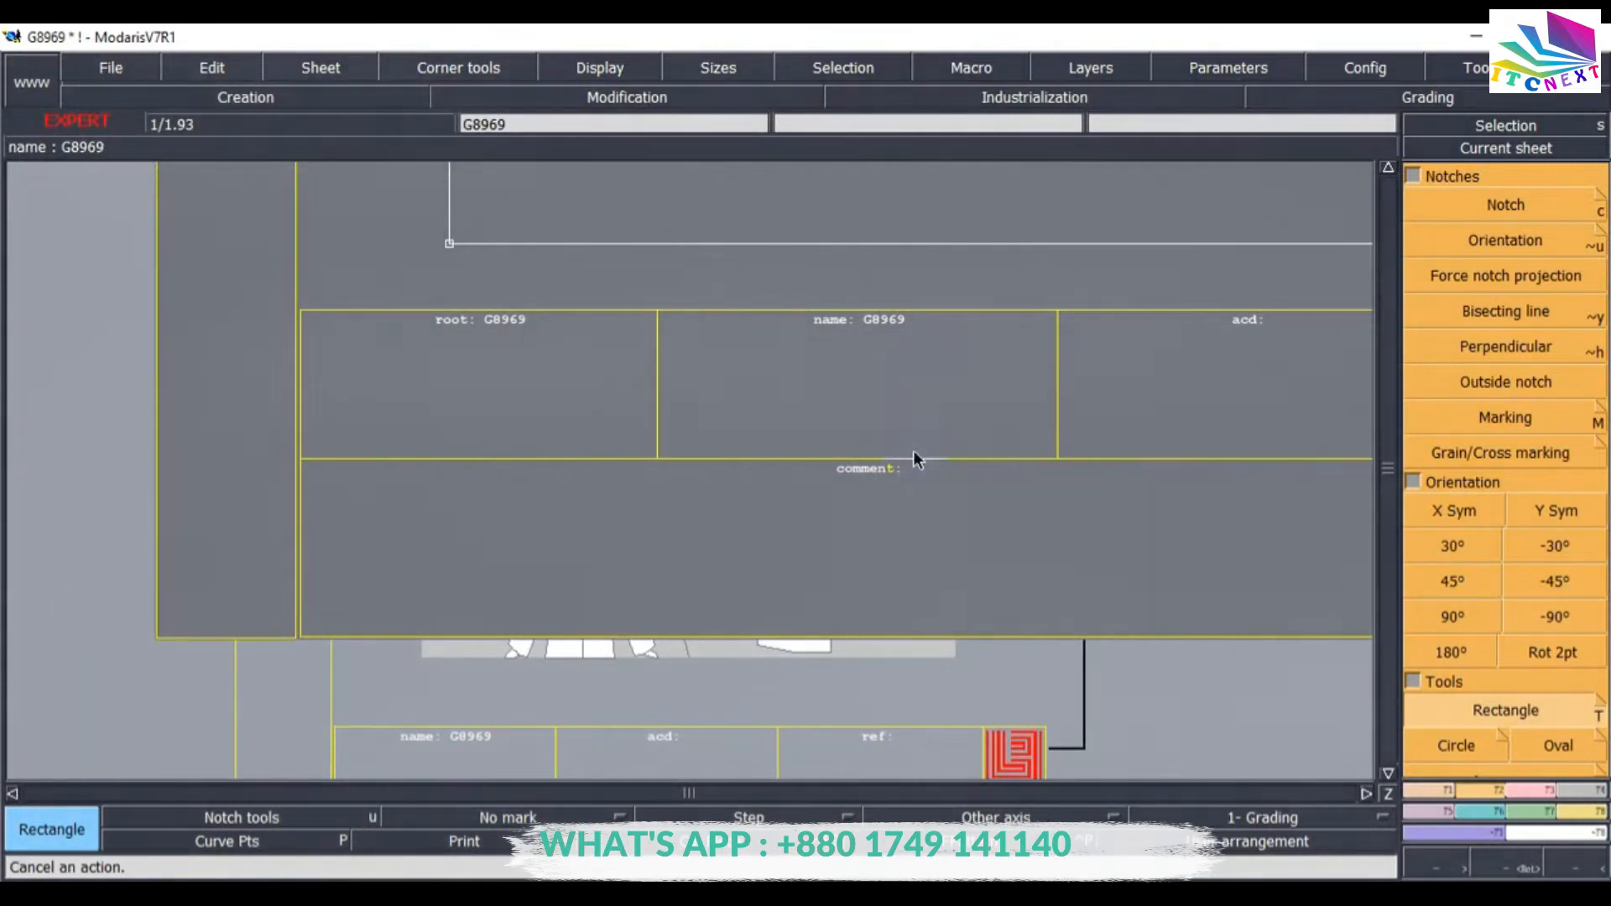
pyautogui.hotkey('ctrl', 'p')
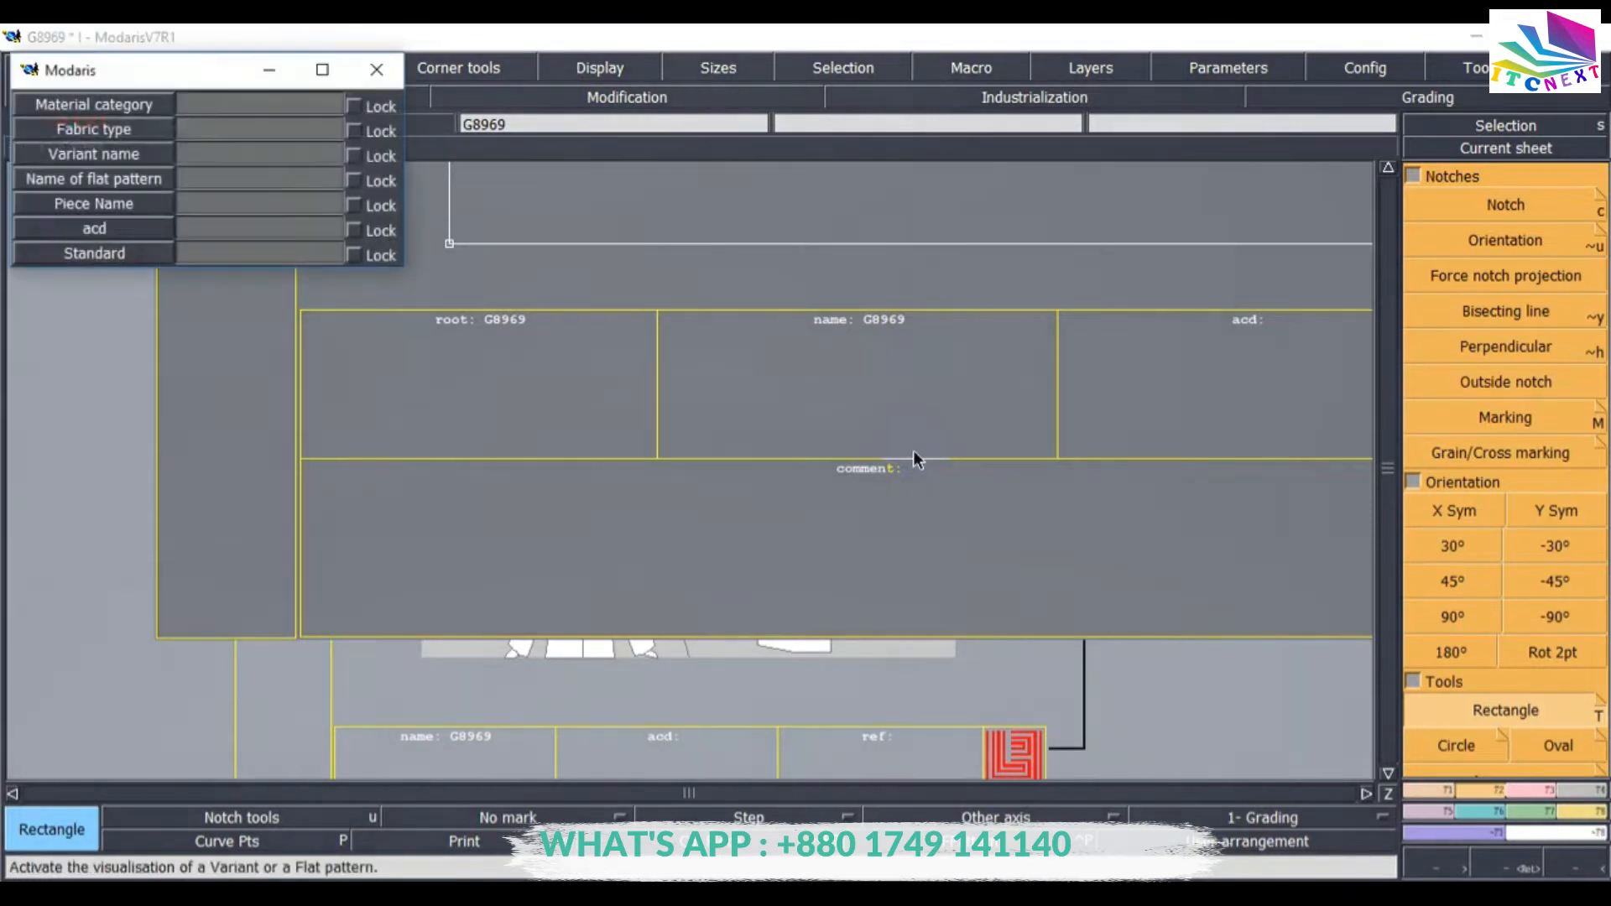
pyautogui.press('Home')
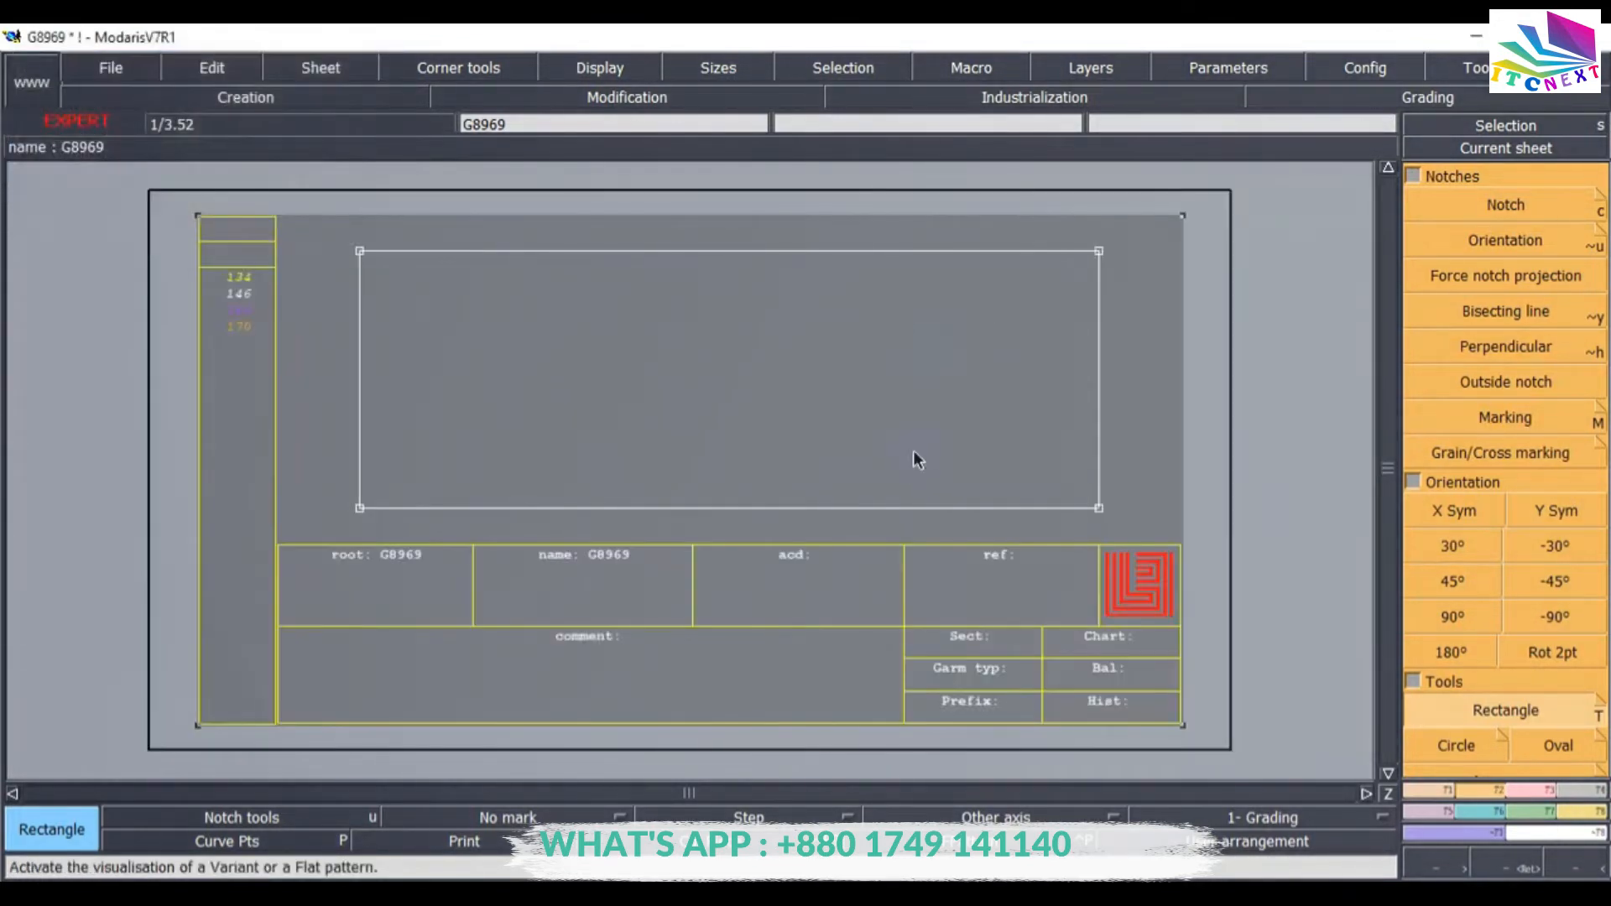
pyautogui.click(1198, 380)
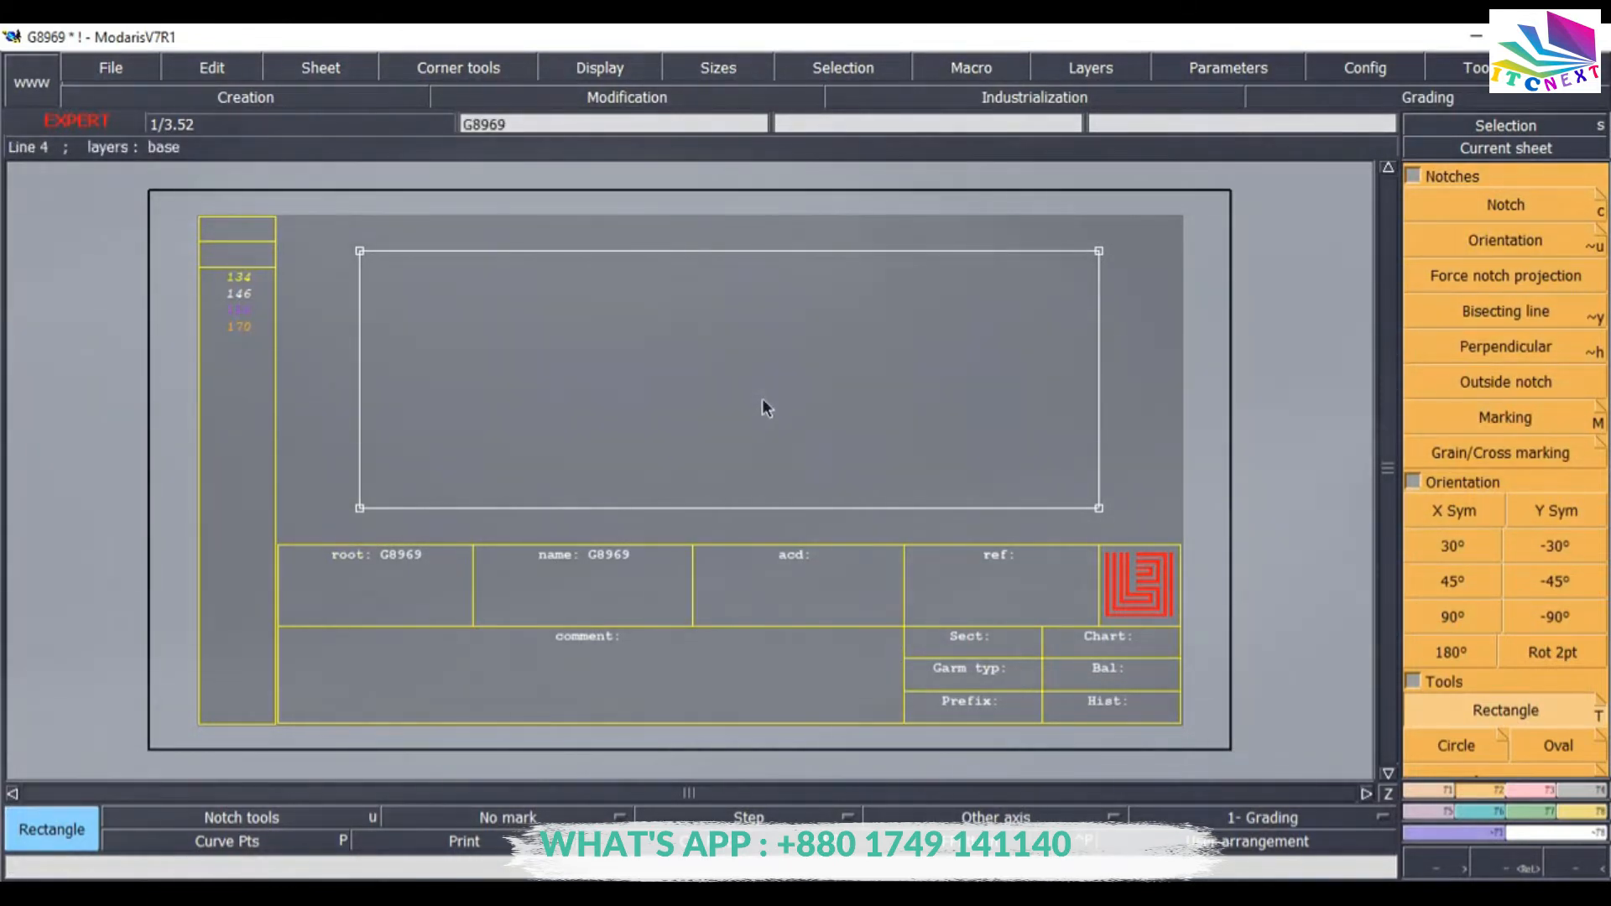
pyautogui.click(606, 894)
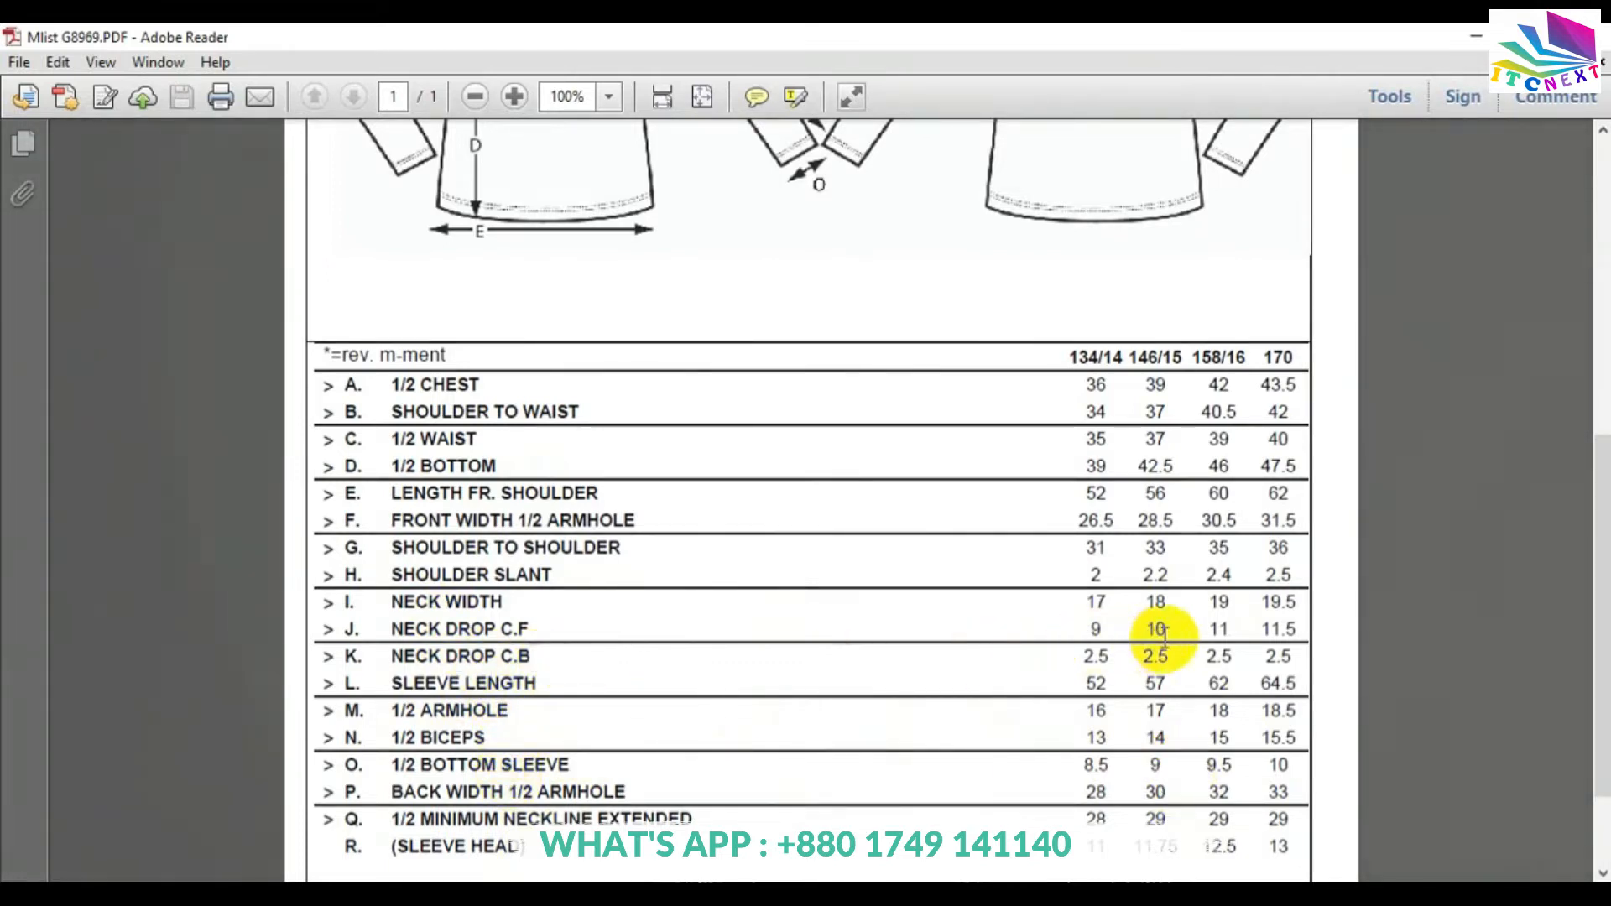
pyautogui.click(537, 895)
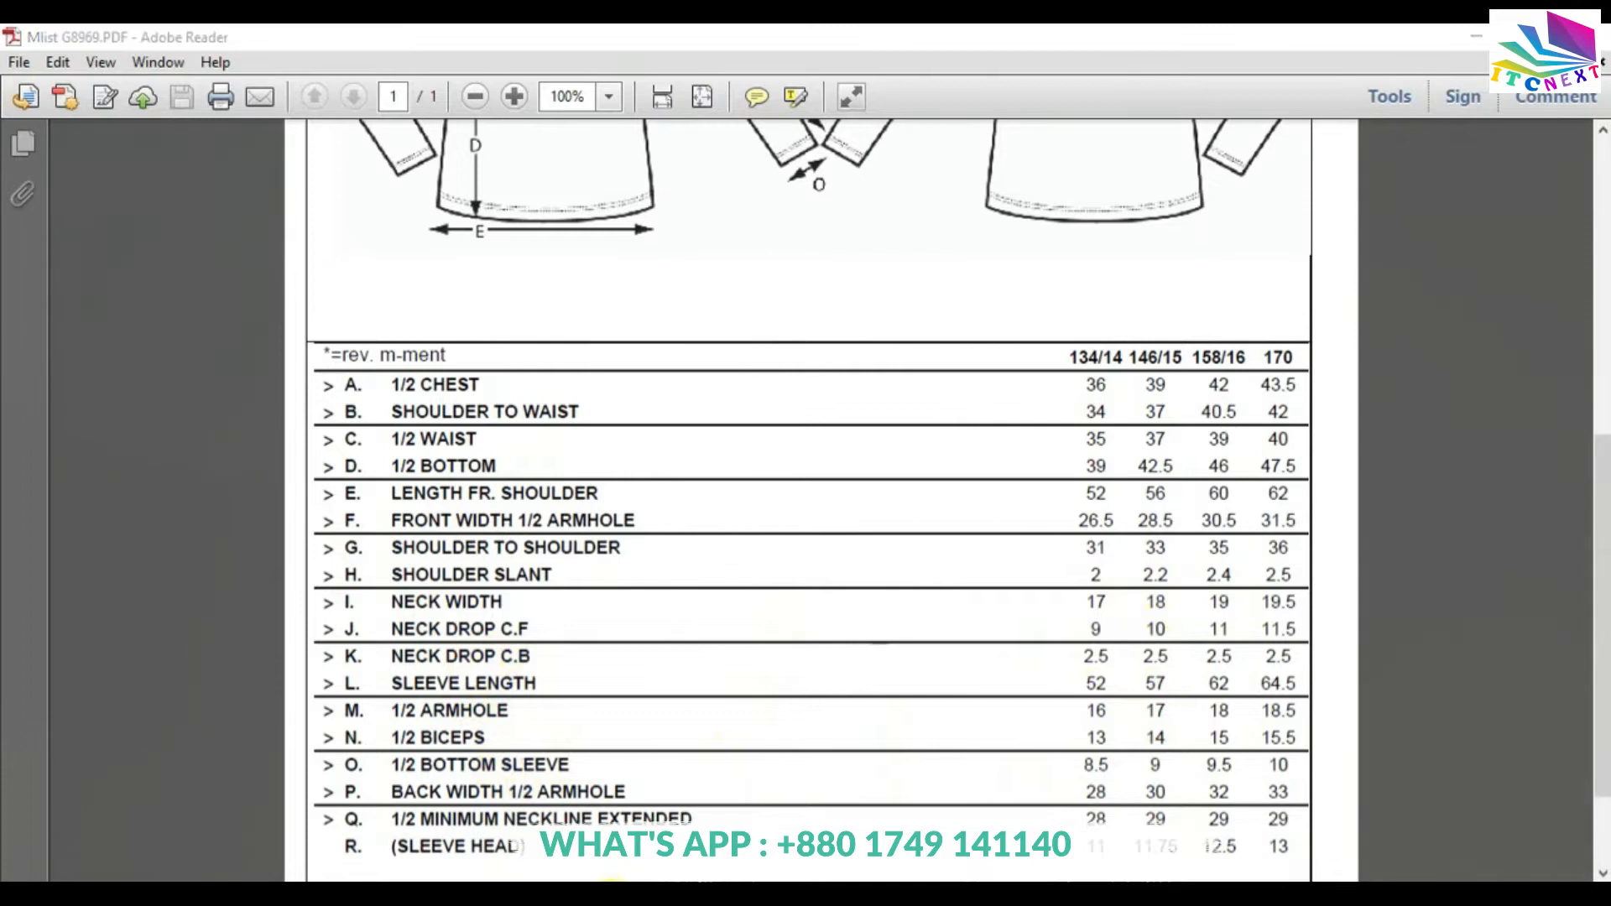
pyautogui.click(396, 180)
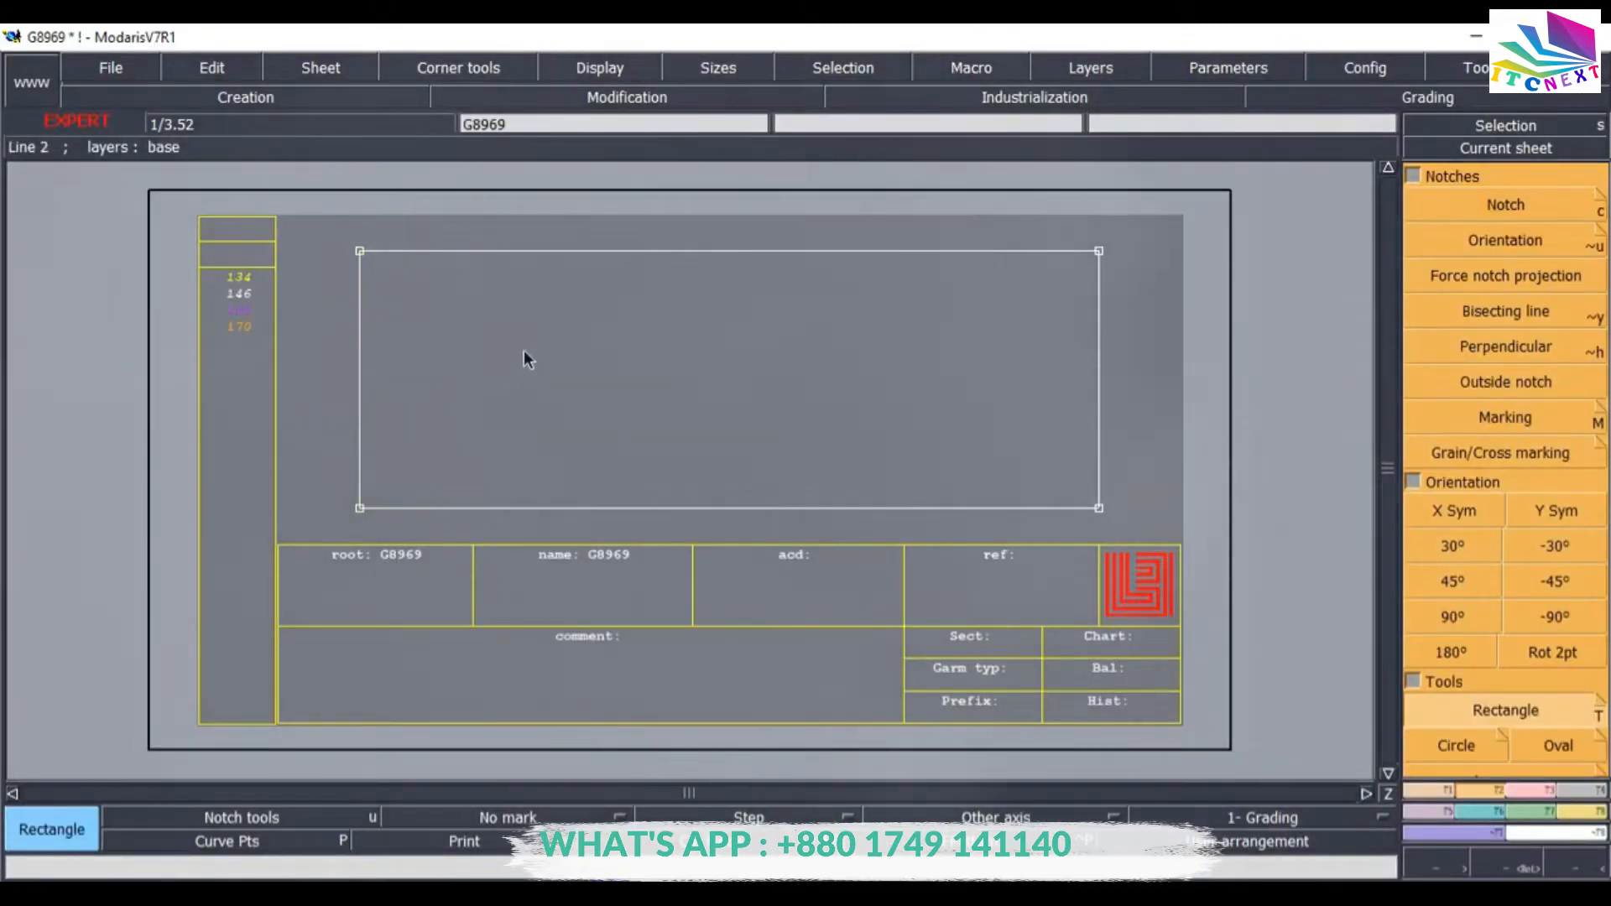
# Place a Developed point 9 cm up the rectangle's left edge from the bottom-left corner.
pyautogui.click(1453, 805)
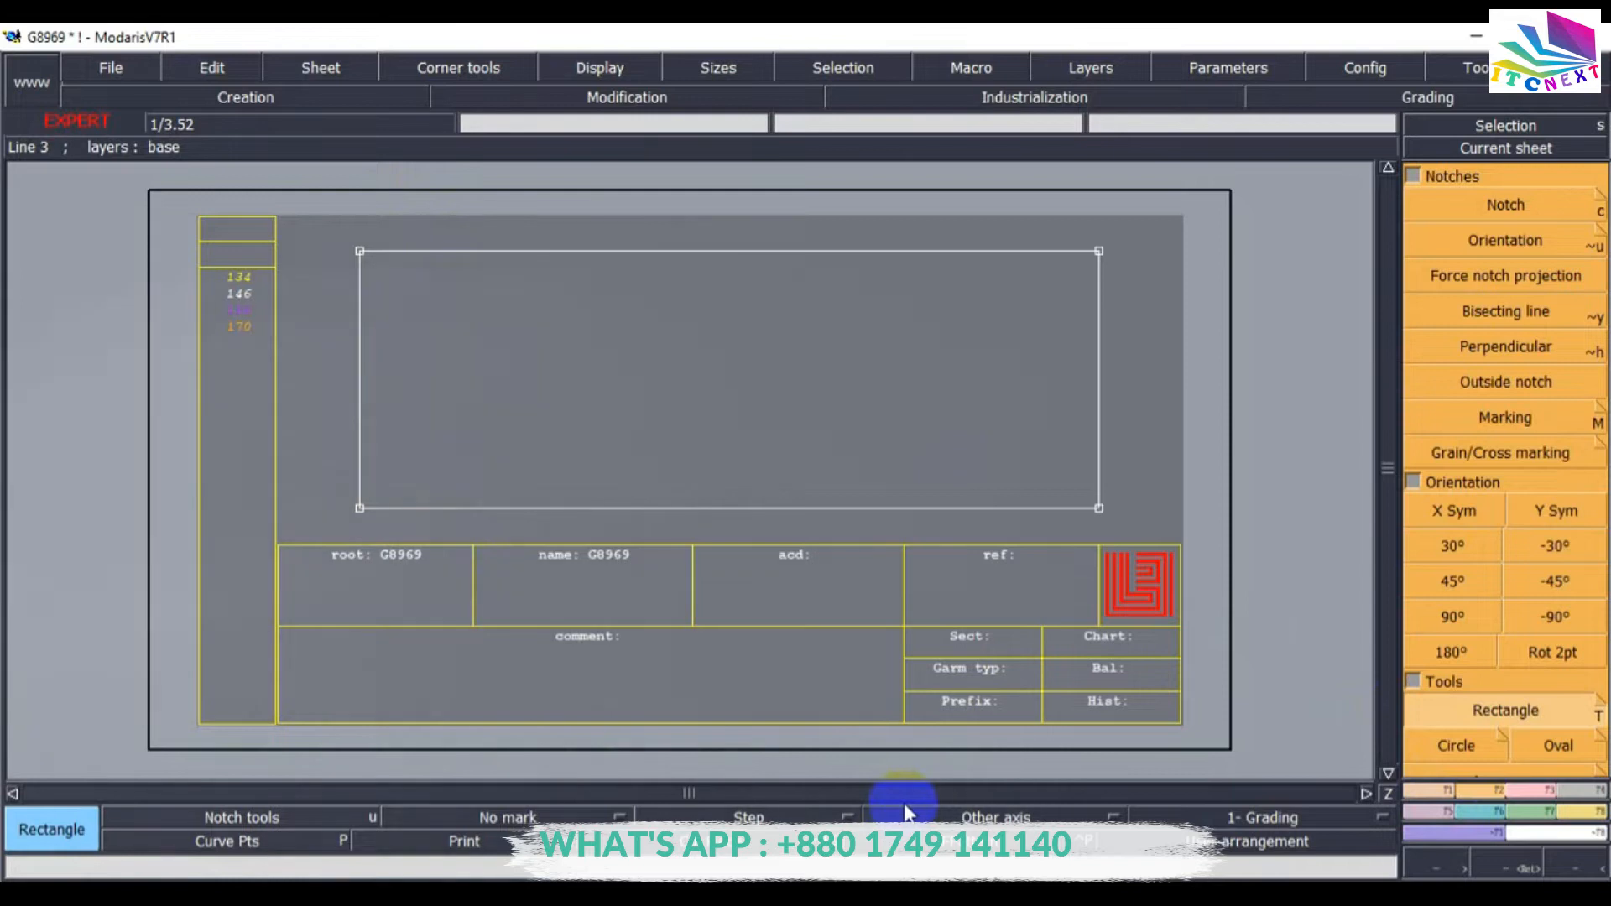
pyautogui.press('F1')
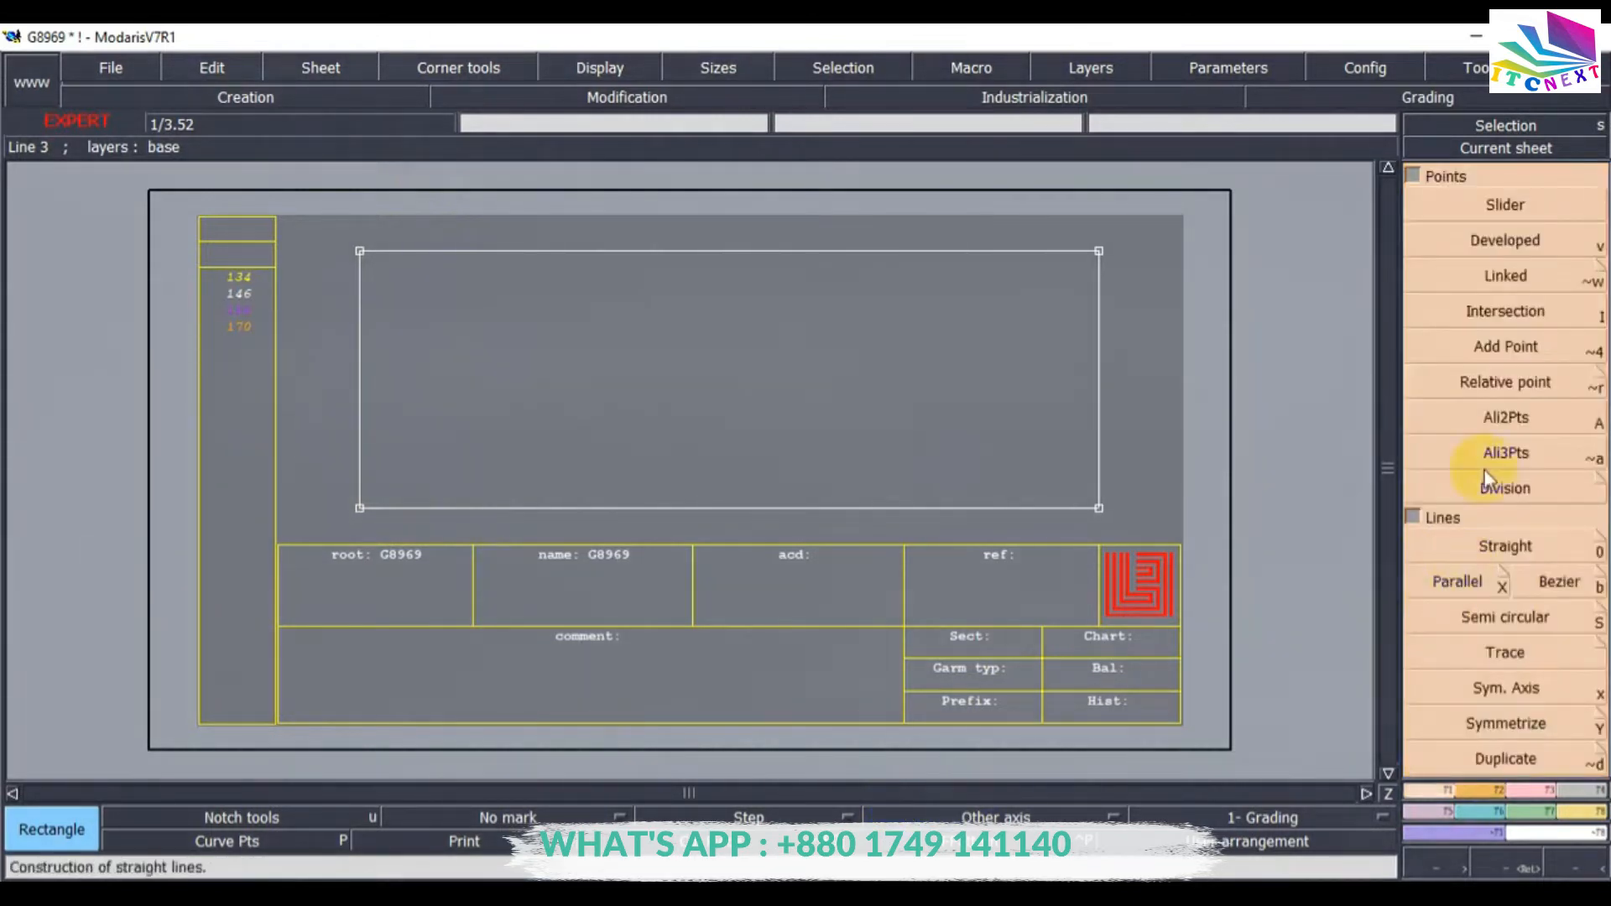
pyautogui.click(1490, 241)
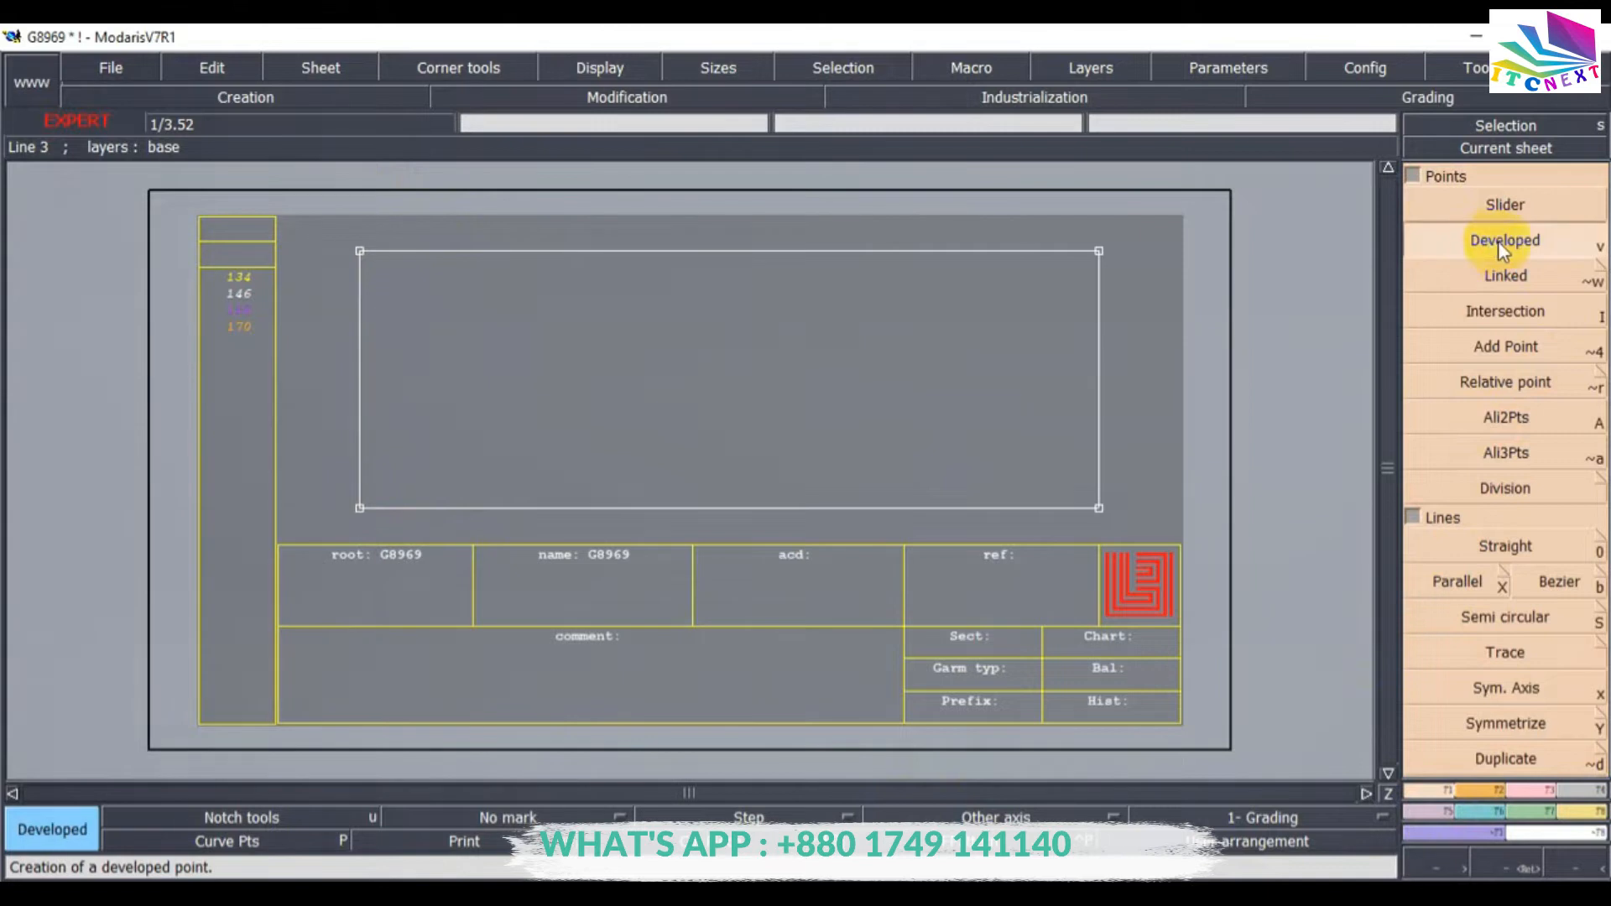
pyautogui.click(358, 507)
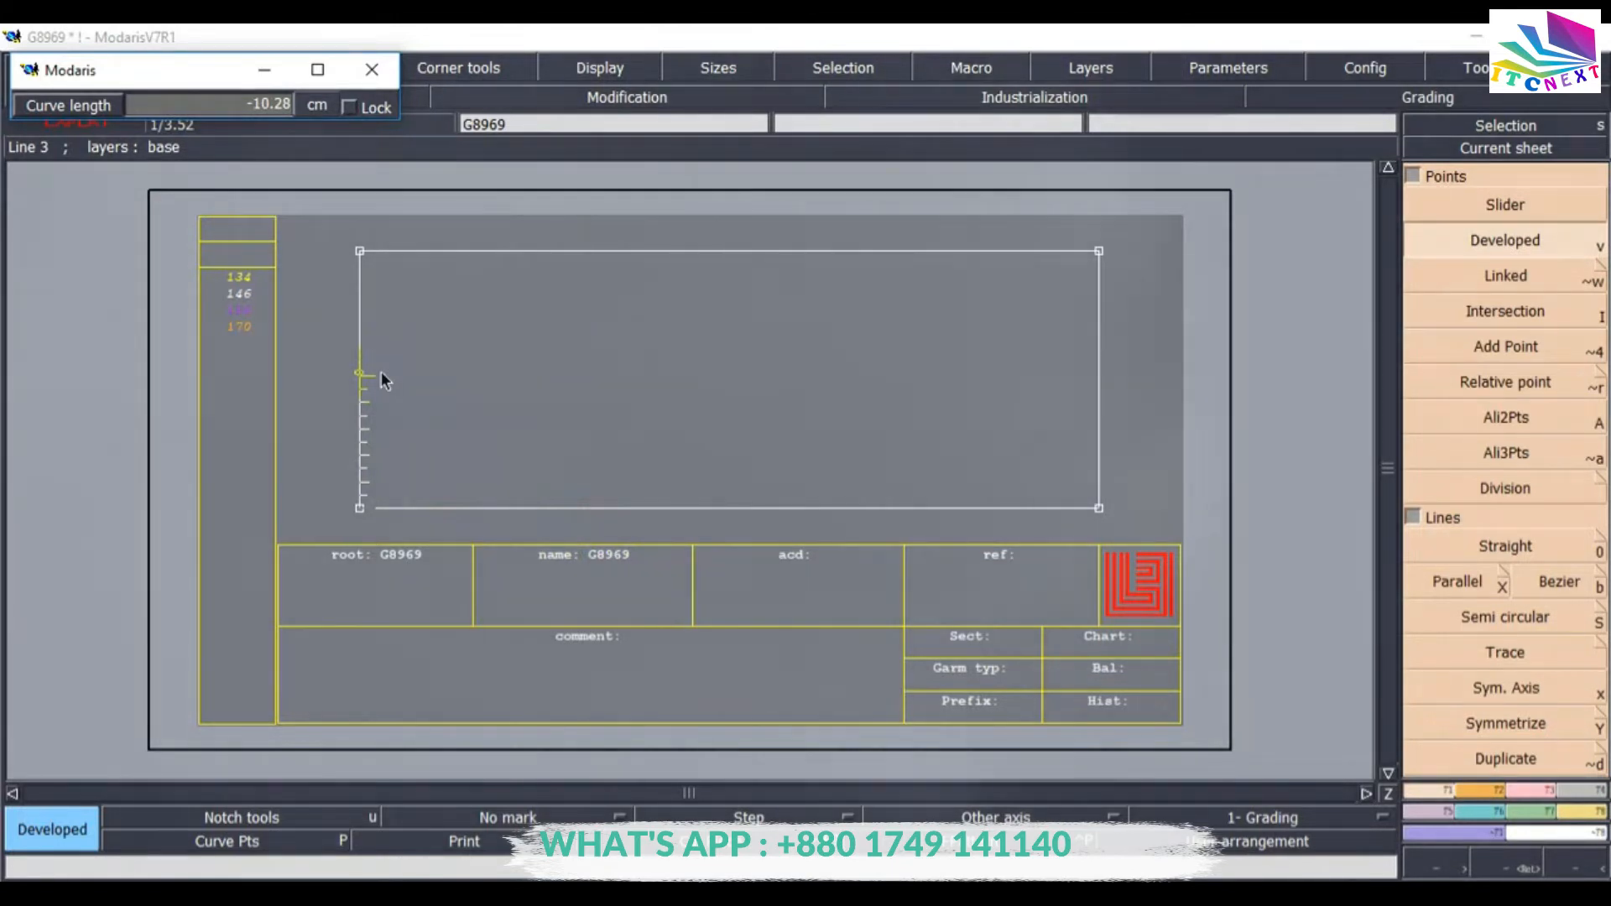
pyautogui.press('Down')
pyautogui.write('-')
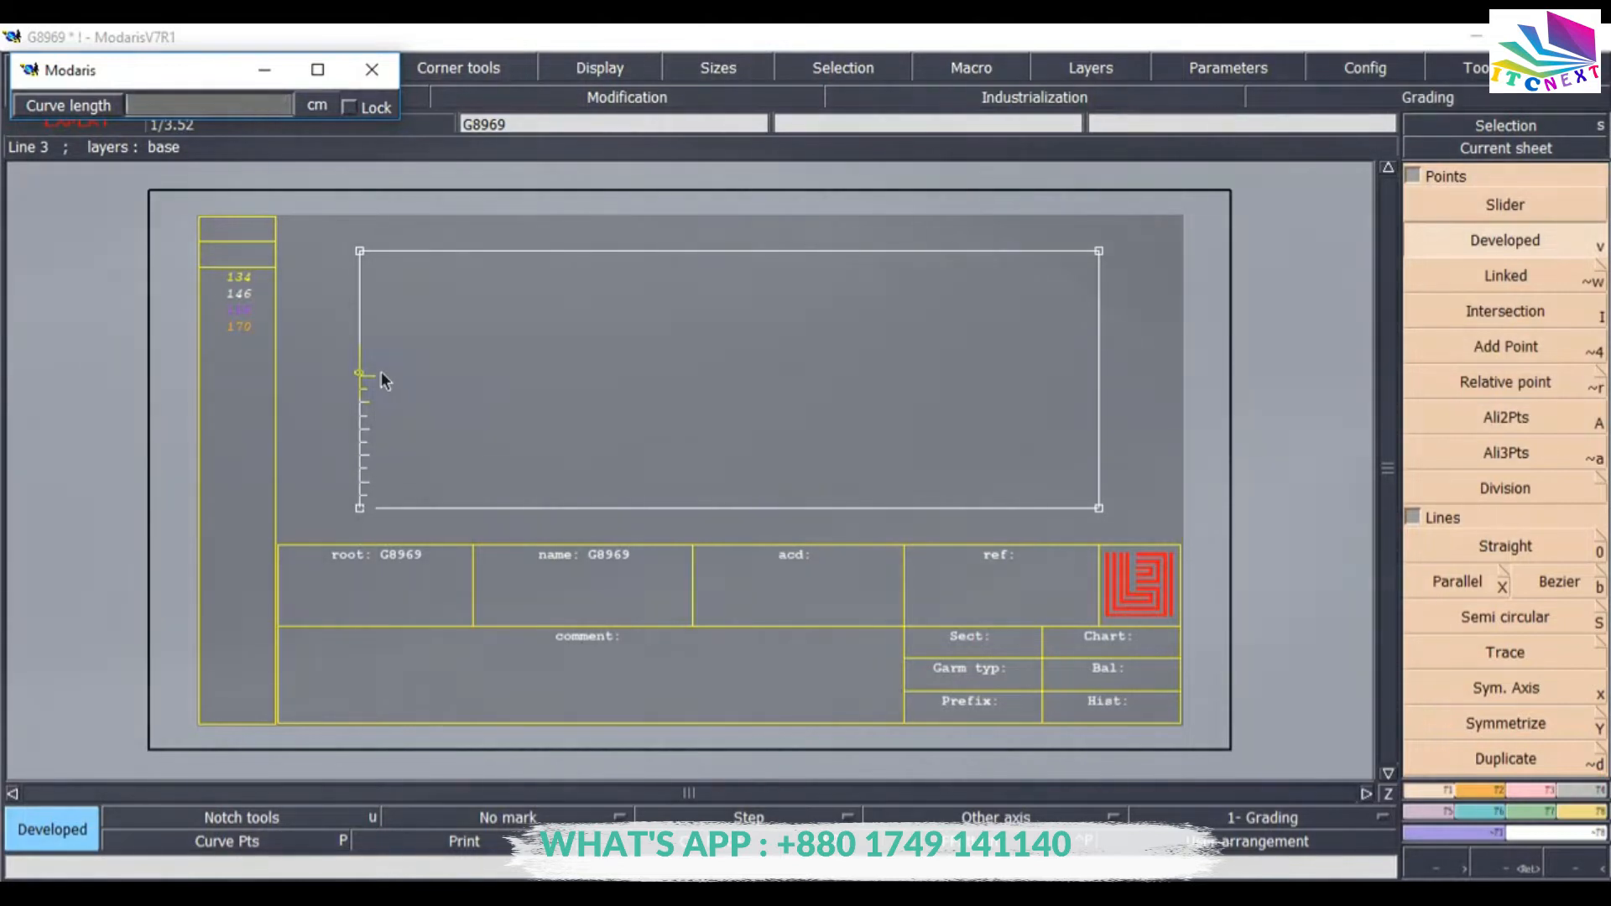
pyautogui.write('9')
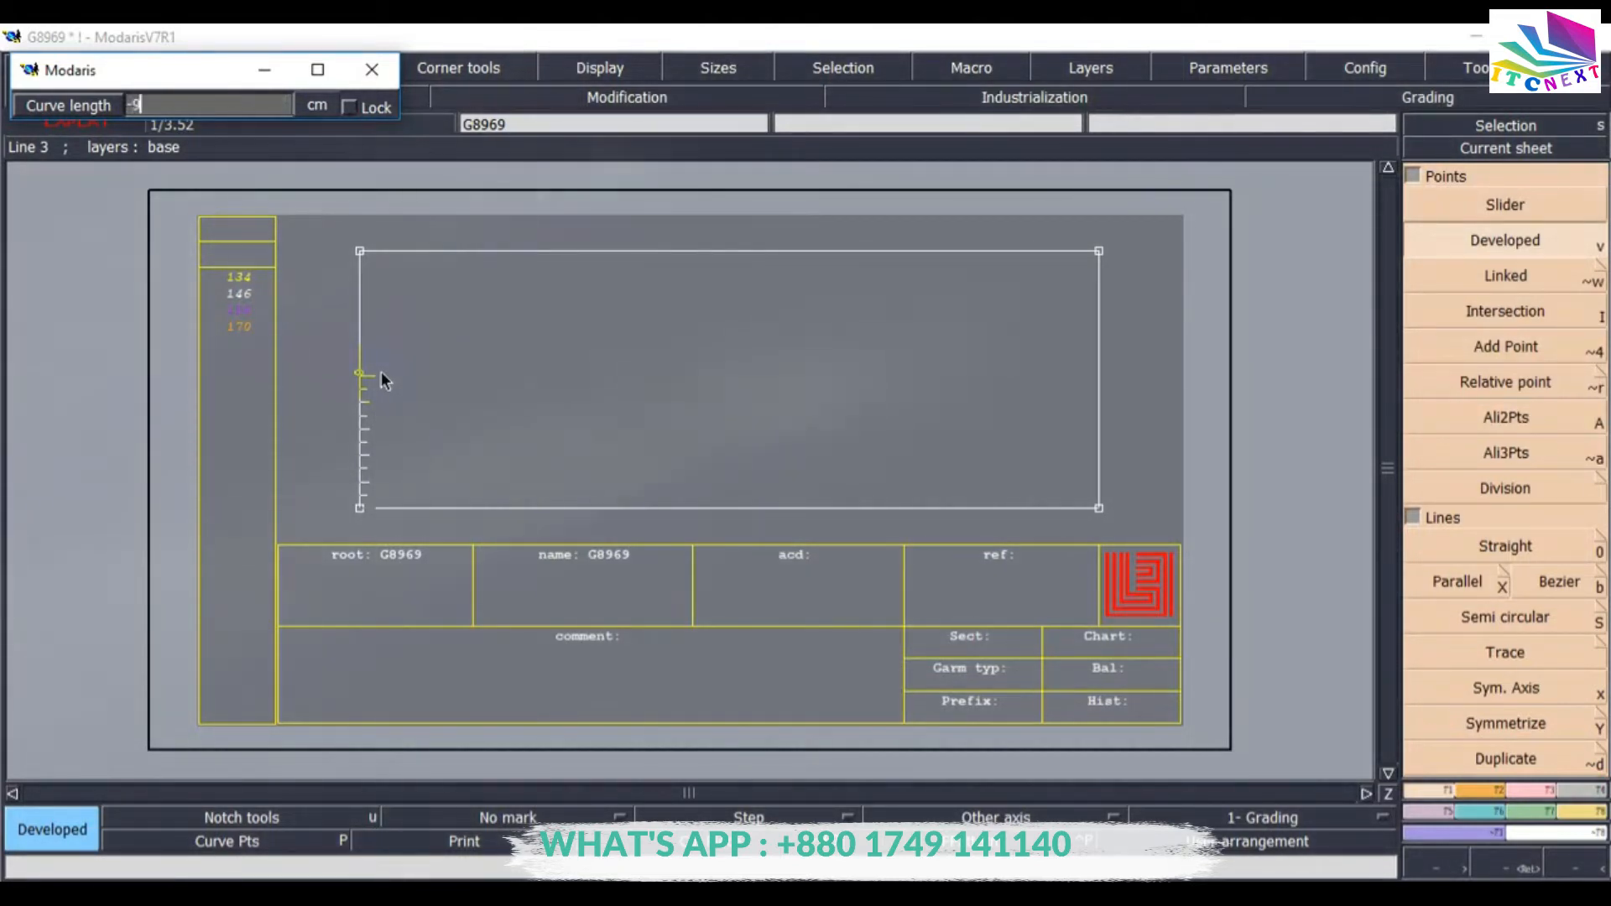
pyautogui.press('Return')
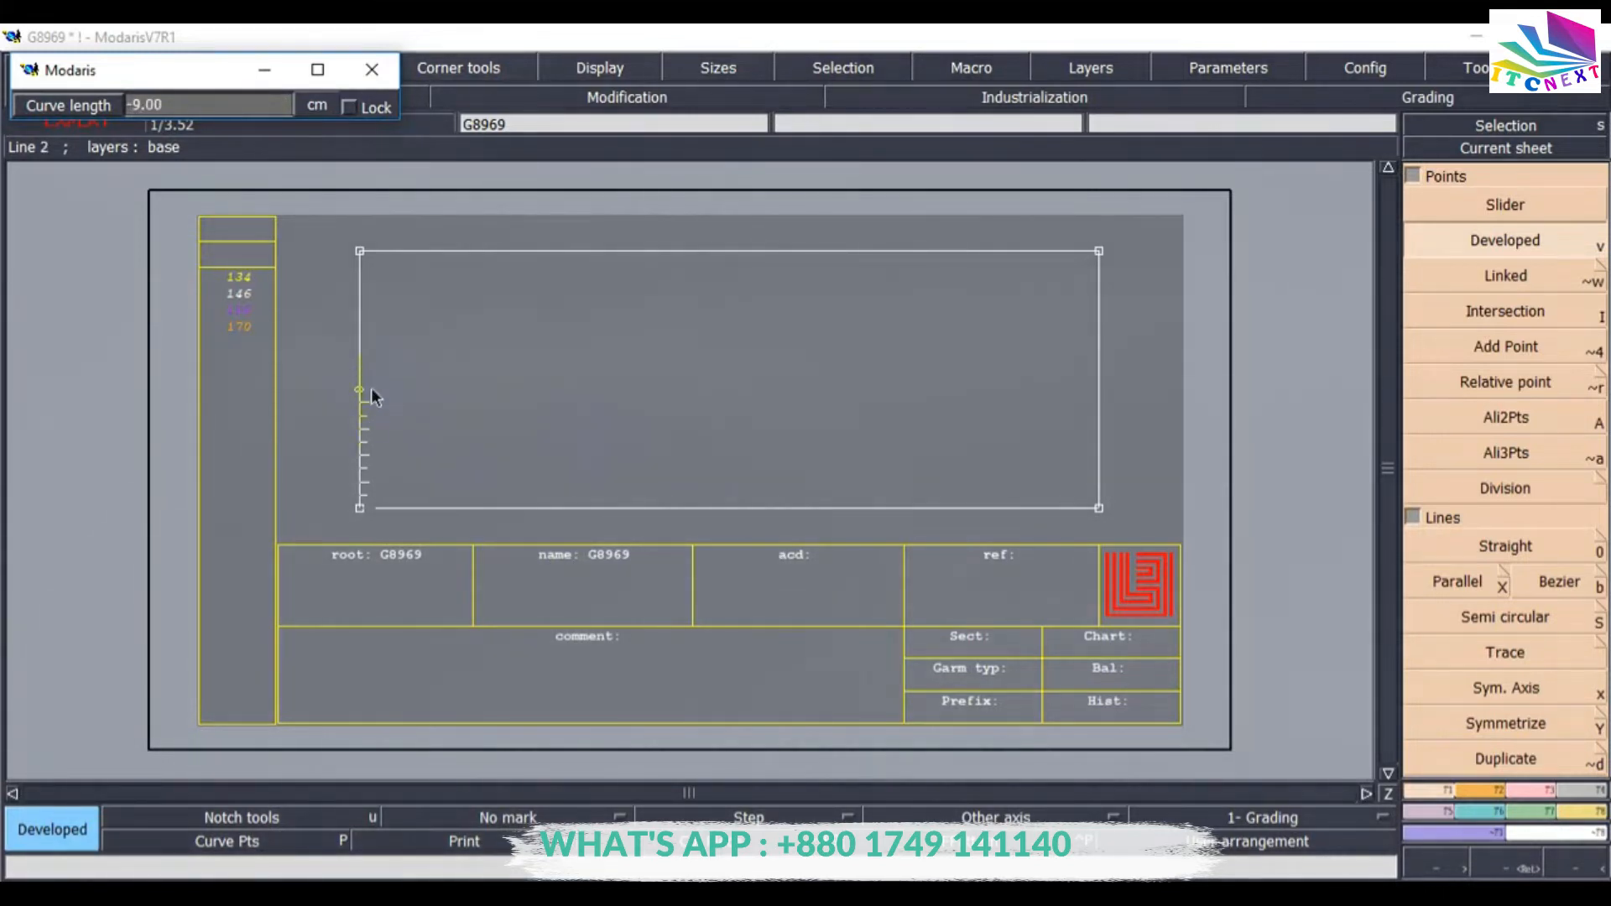
pyautogui.click(517, 392)
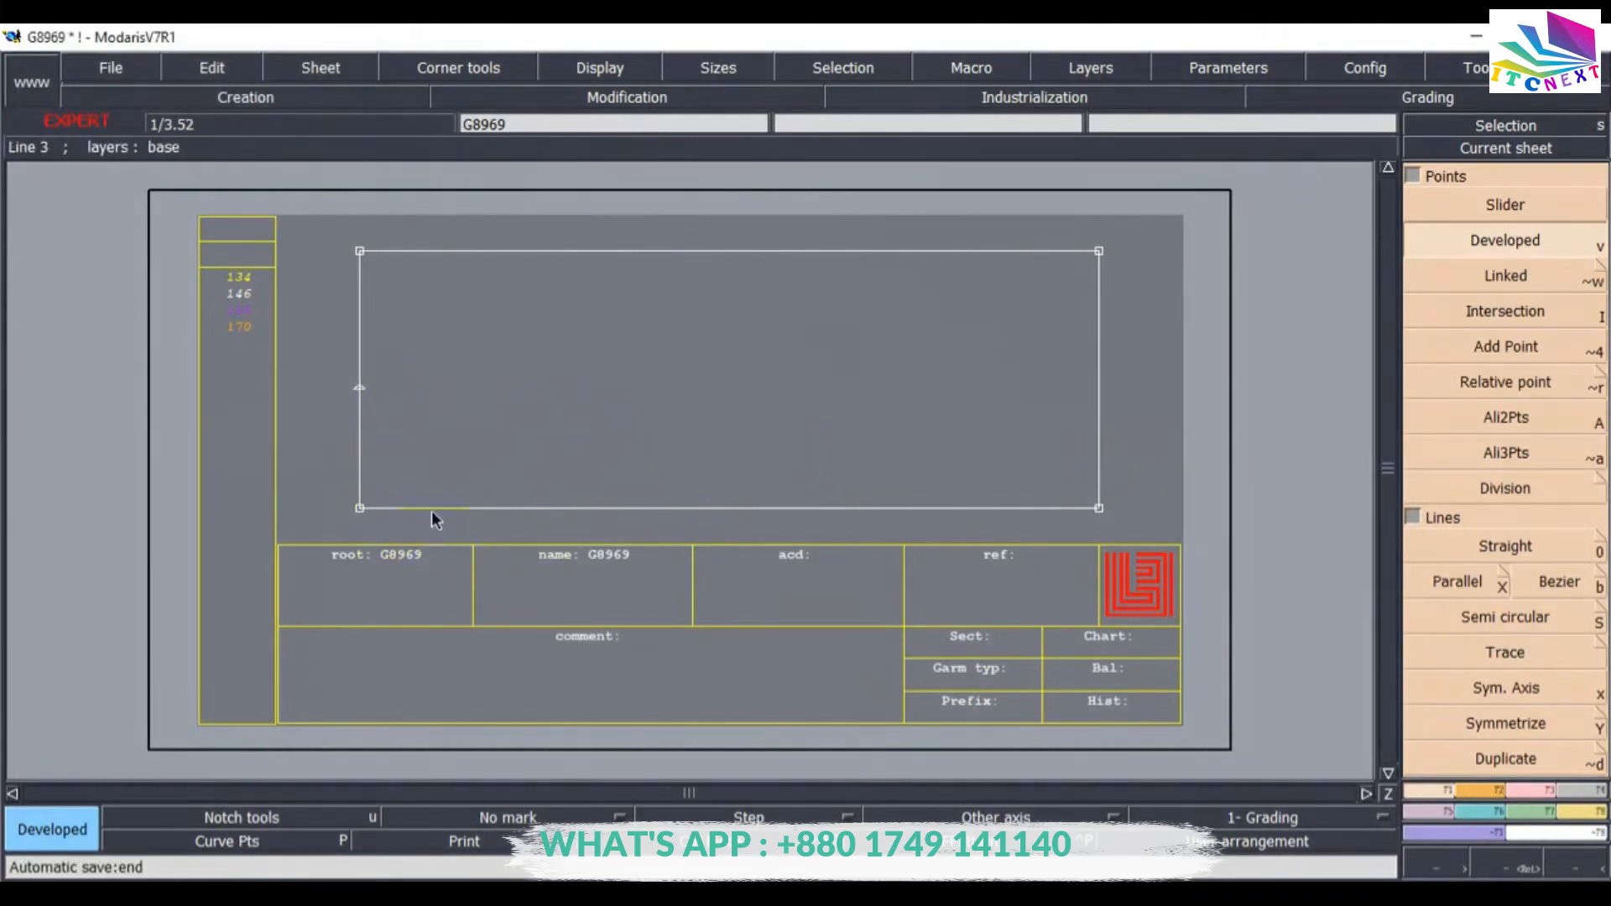
# Place a Developed point 2.5 cm along the bottom edge from the bottom-left corner.
pyautogui.click(360, 510)
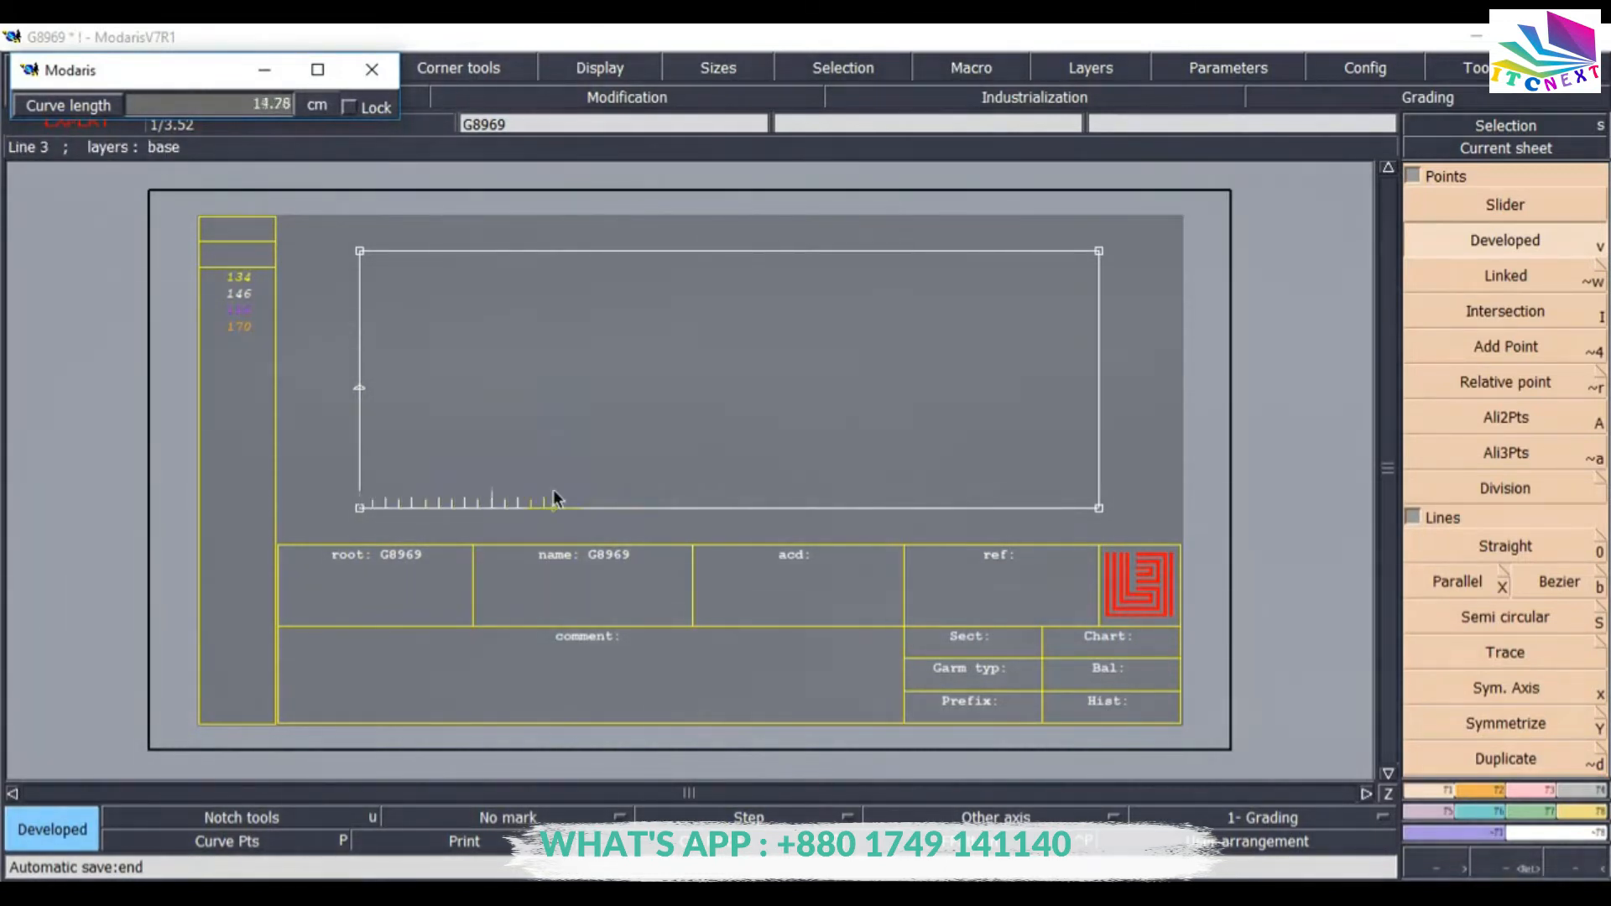
pyautogui.click(264, 109)
pyautogui.write('7')
pyautogui.press('Return')
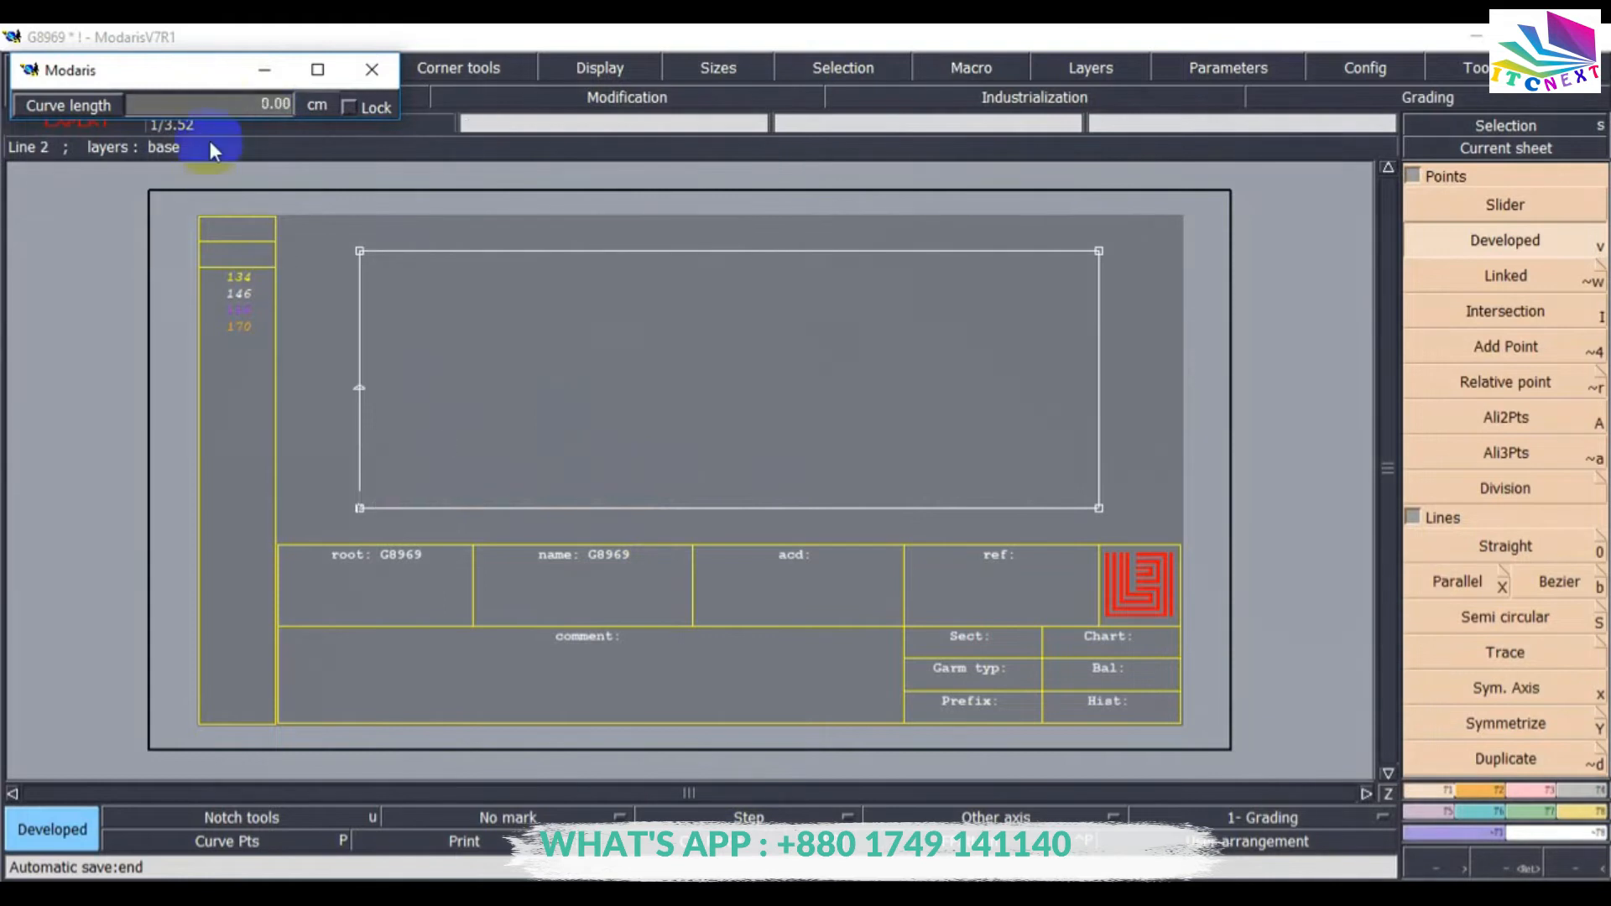
pyautogui.click(209, 108)
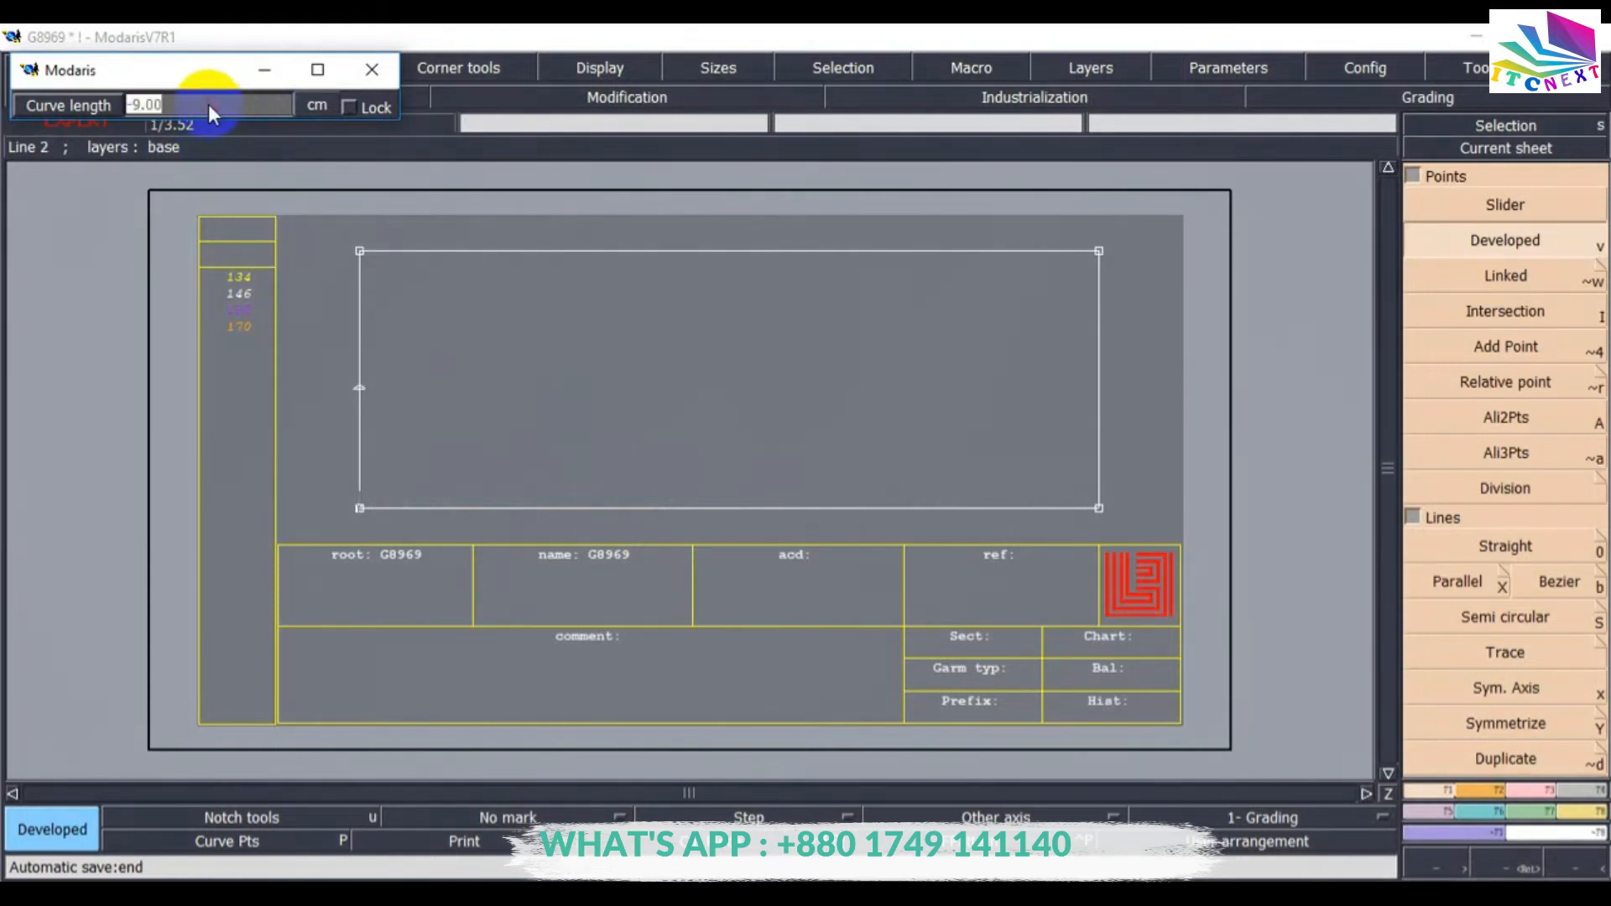
pyautogui.write('2.5')
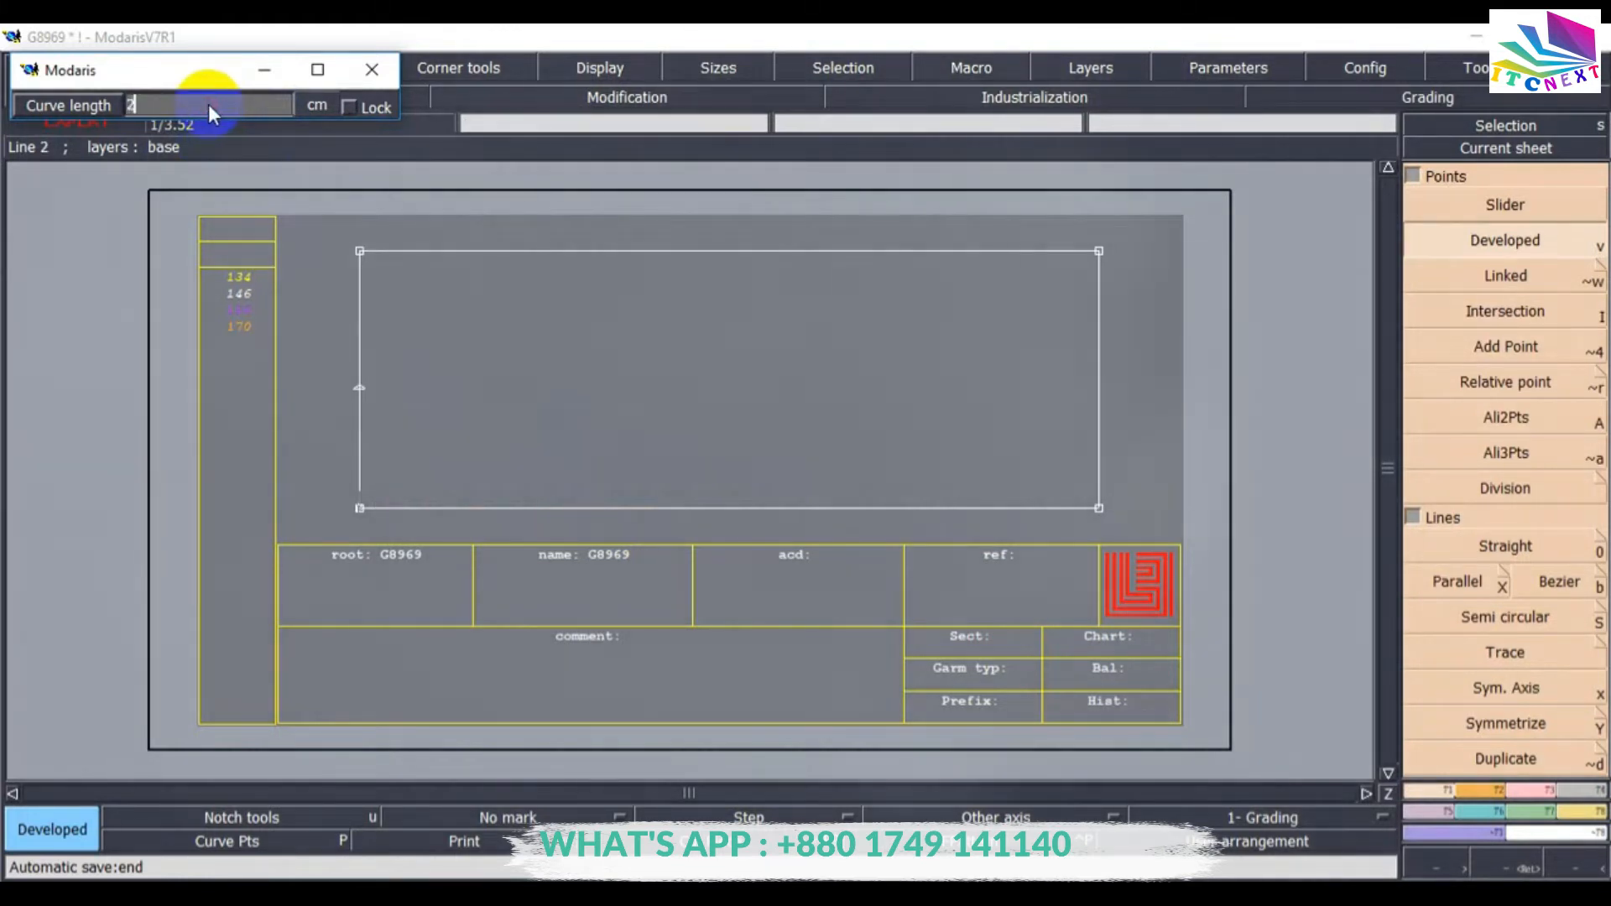
pyautogui.press('Return')
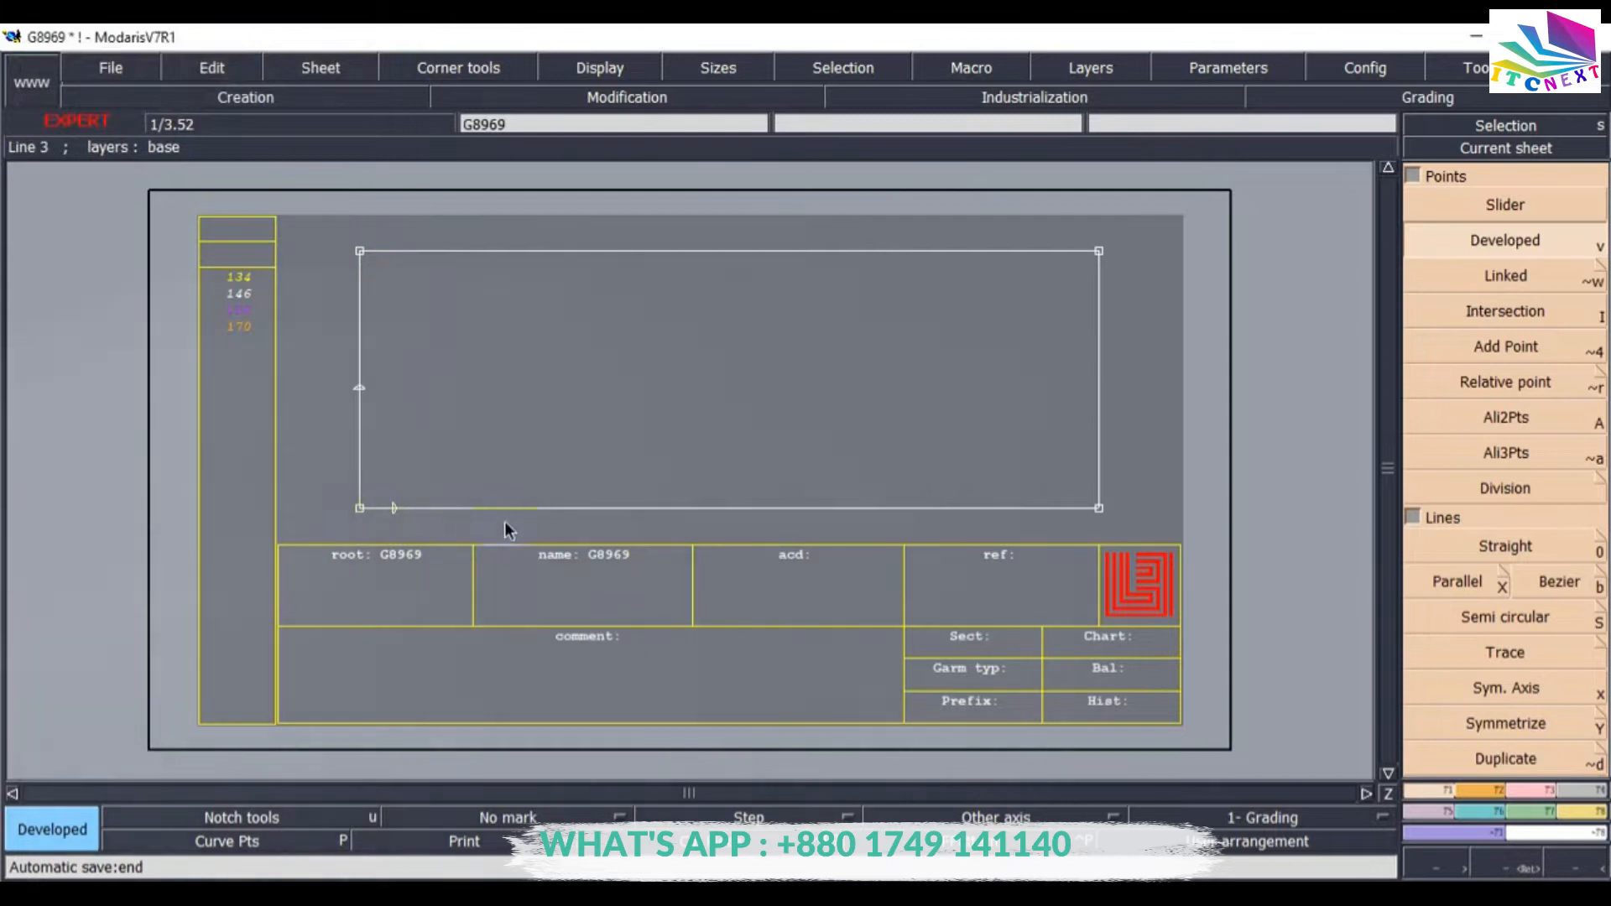
# Place another Developed point 10 cm along the bottom edge from the bottom-left corner.
pyautogui.click(362, 509)
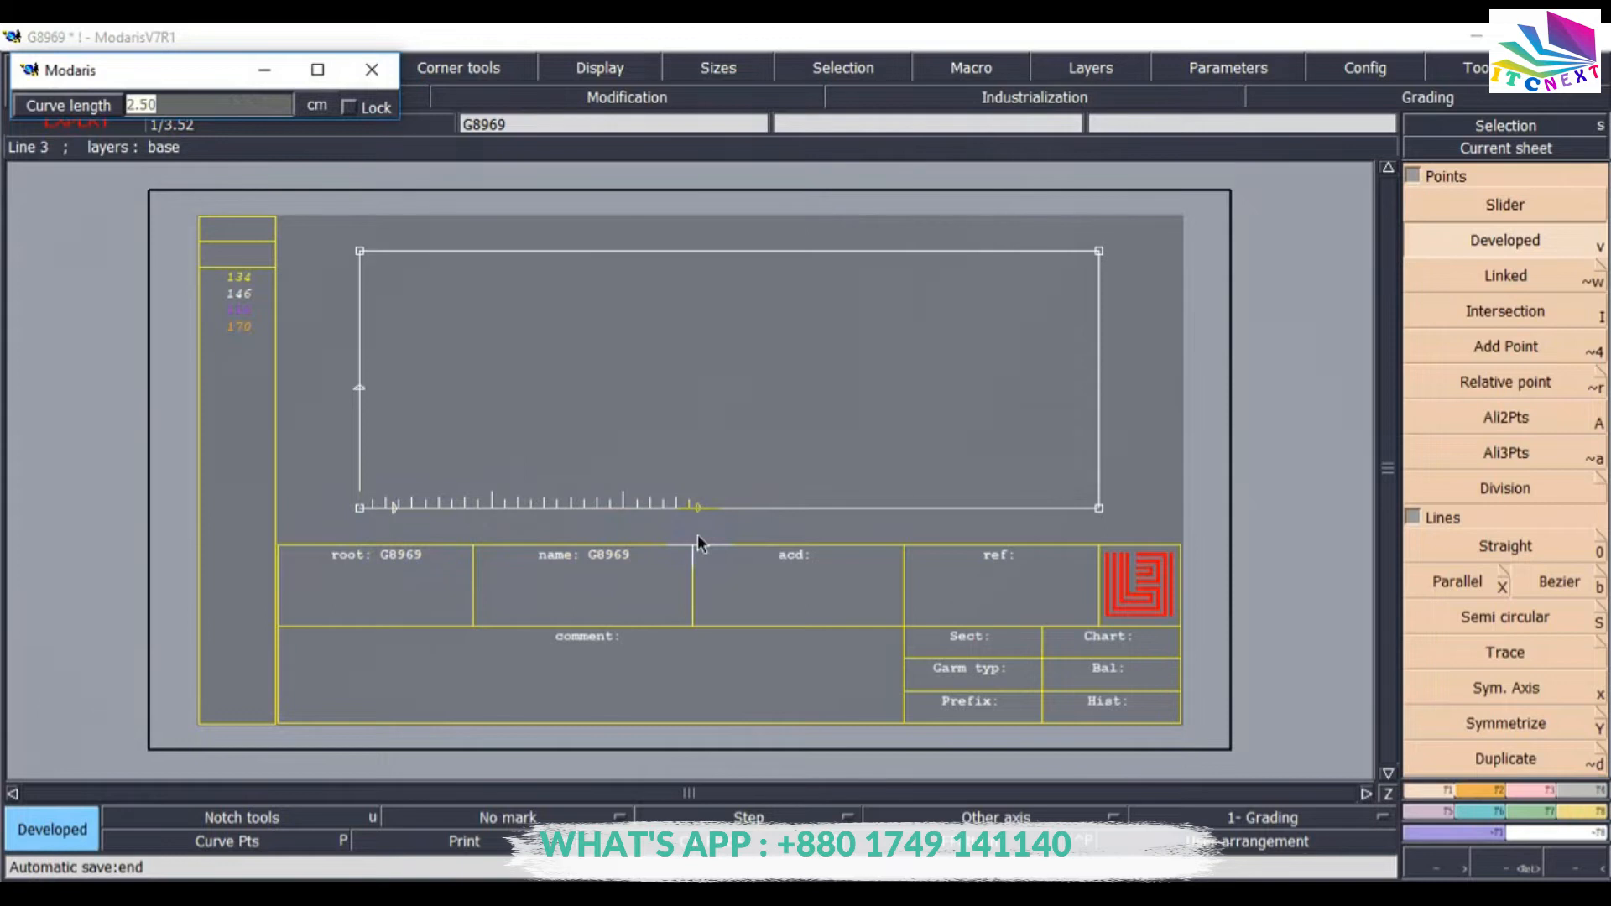
pyautogui.press('Return')
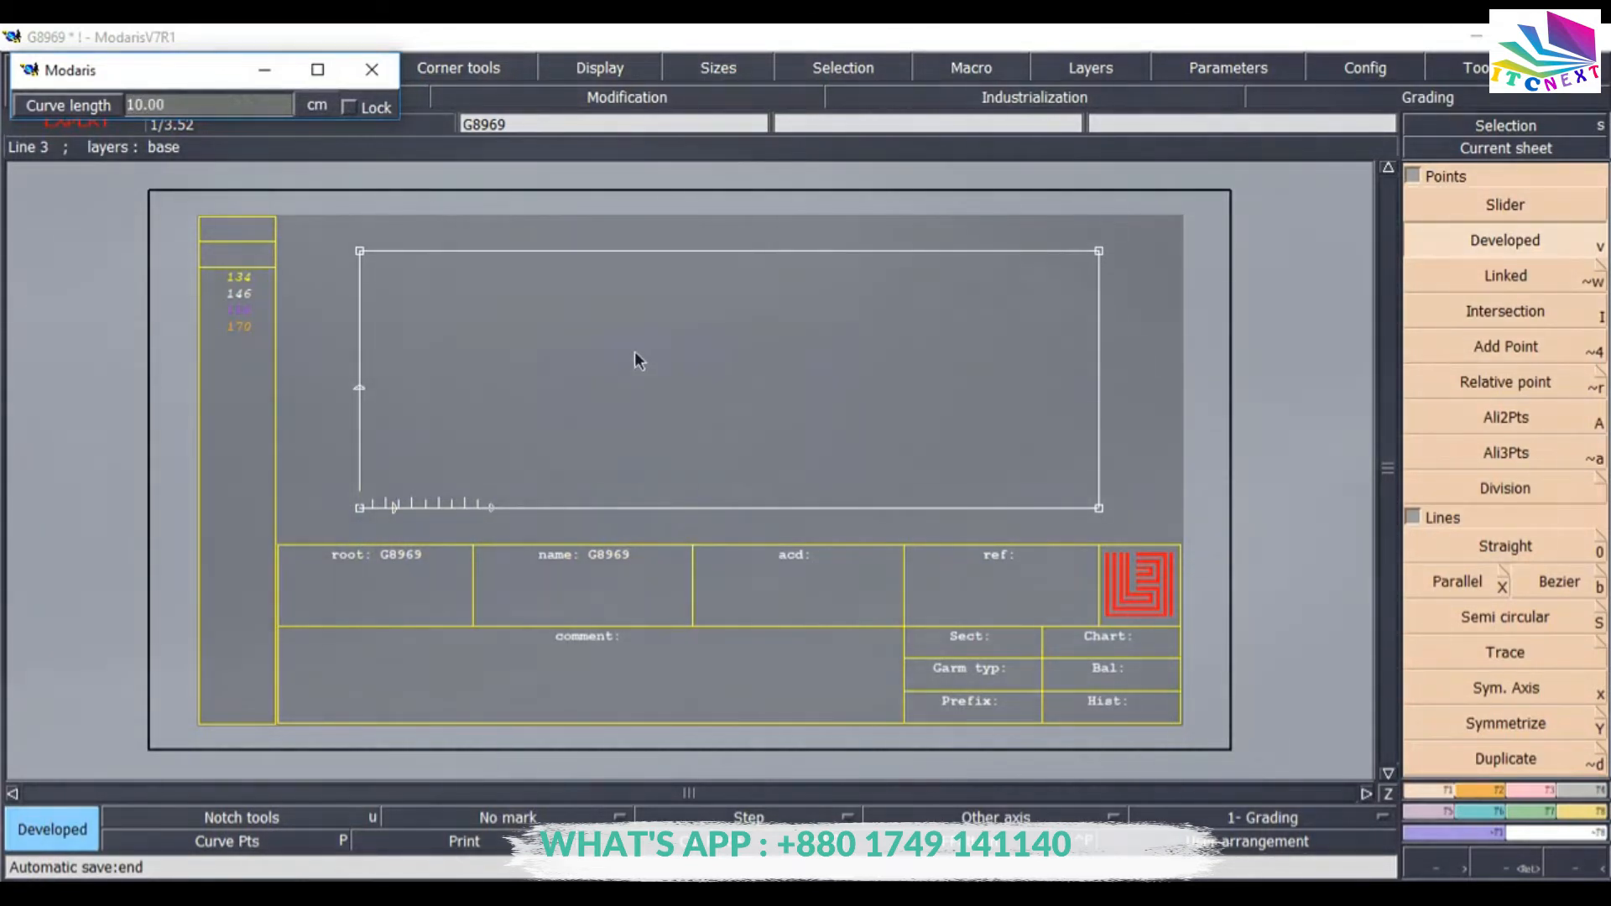
pyautogui.click(899, 420)
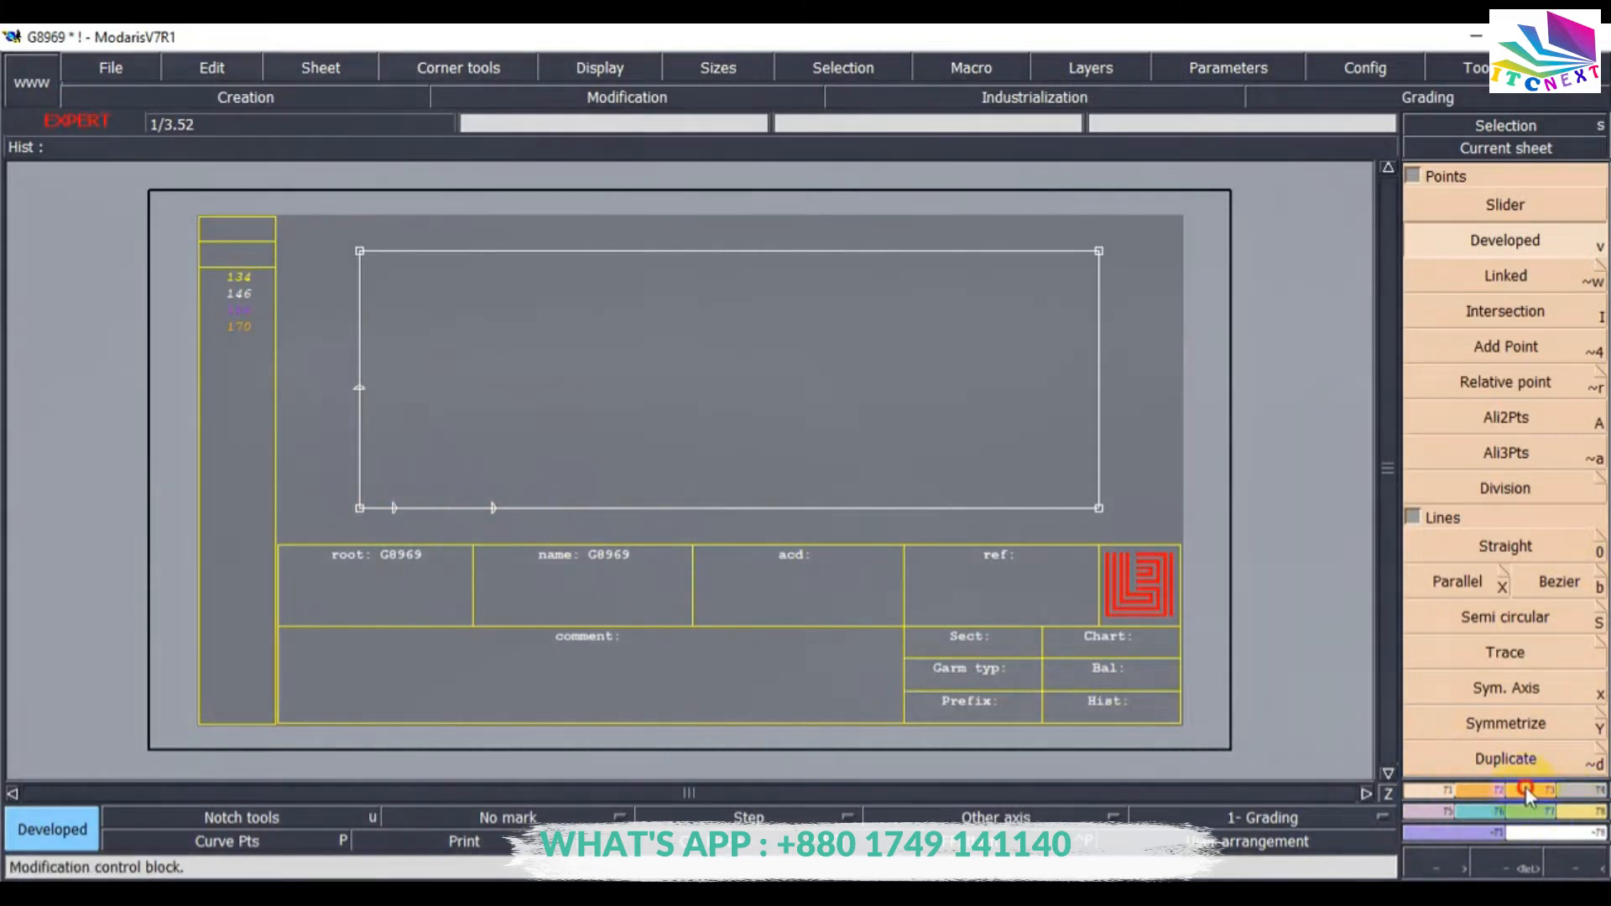
# Insert the 9 cm point, the 2.5 cm point and the 10 cm point into the rectangle's left and bottom edges.
pyautogui.click(1527, 789)
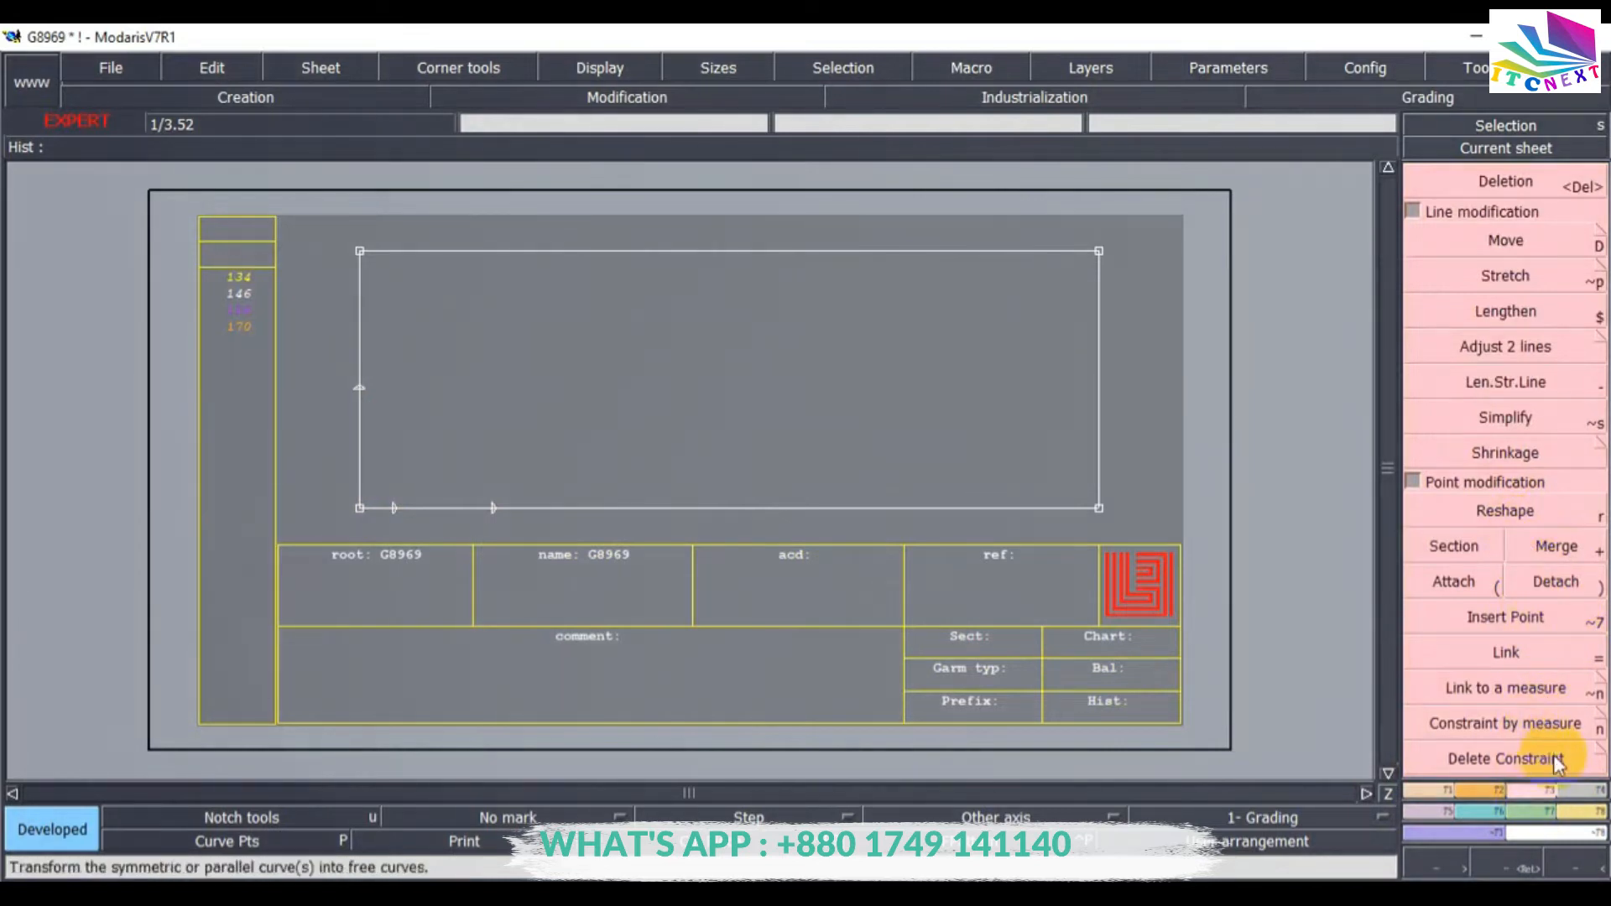
pyautogui.click(1503, 625)
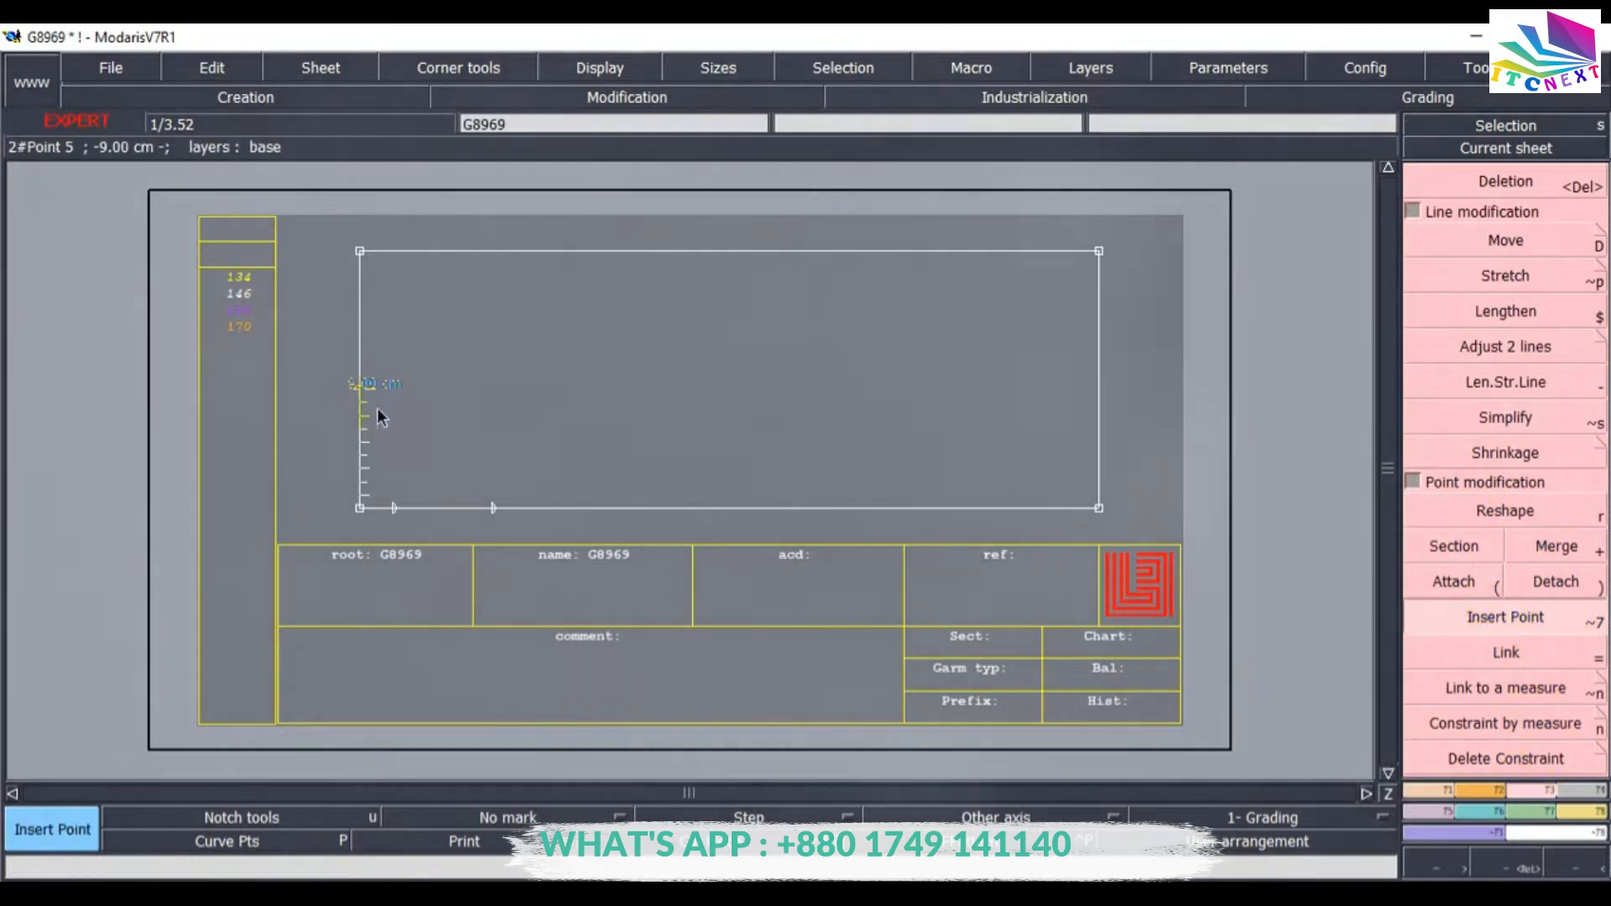
pyautogui.click(359, 388)
pyautogui.click(391, 507)
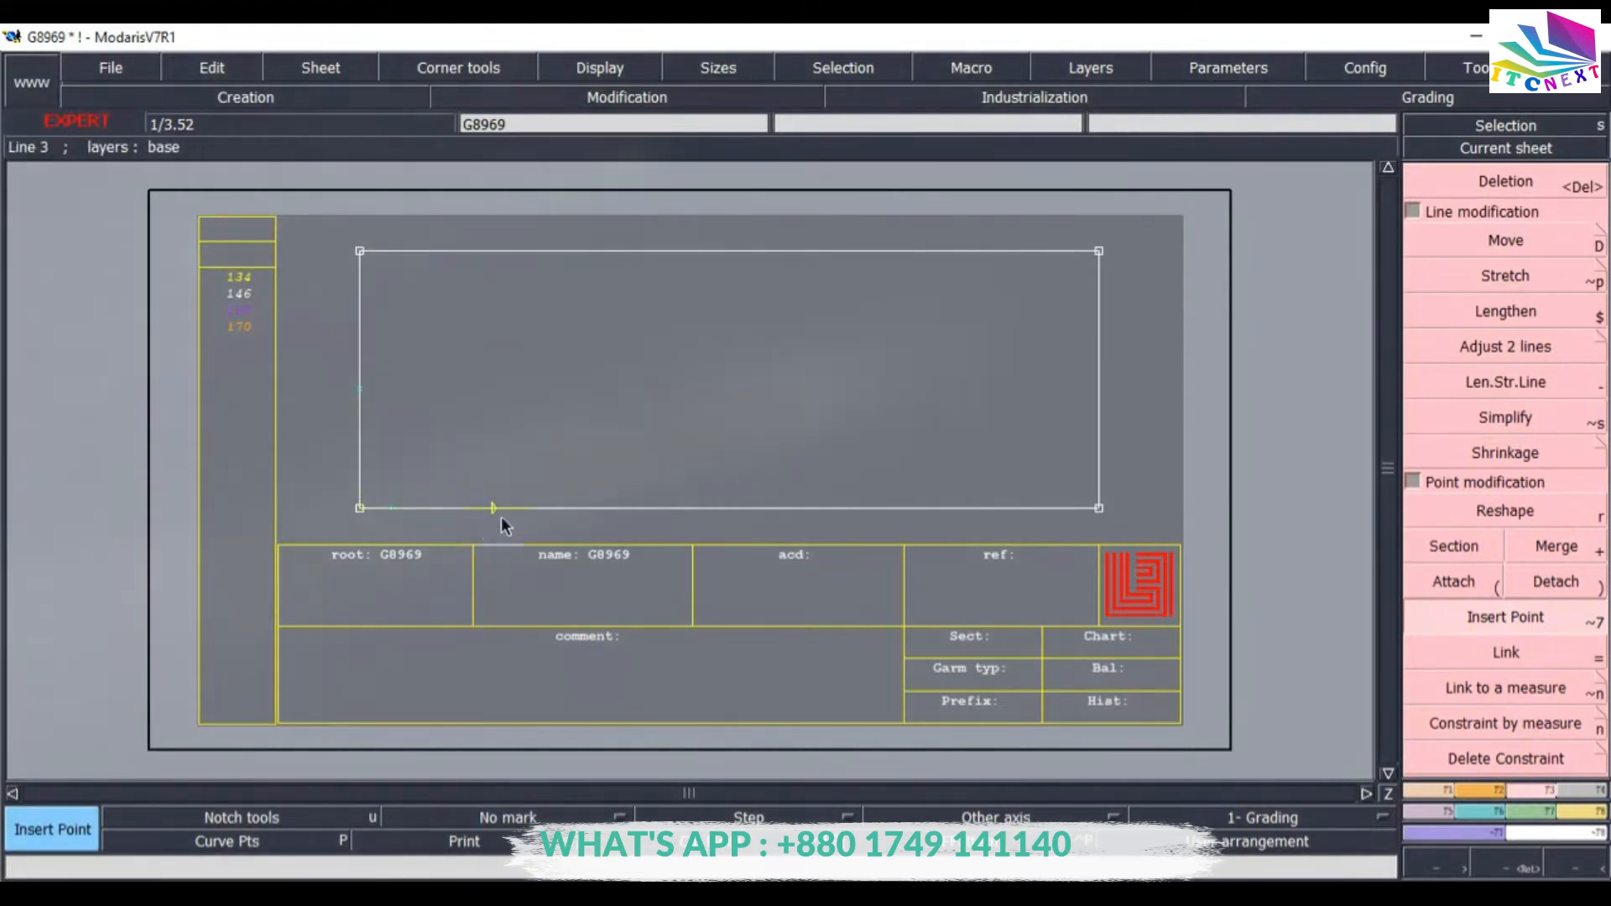
pyautogui.click(492, 507)
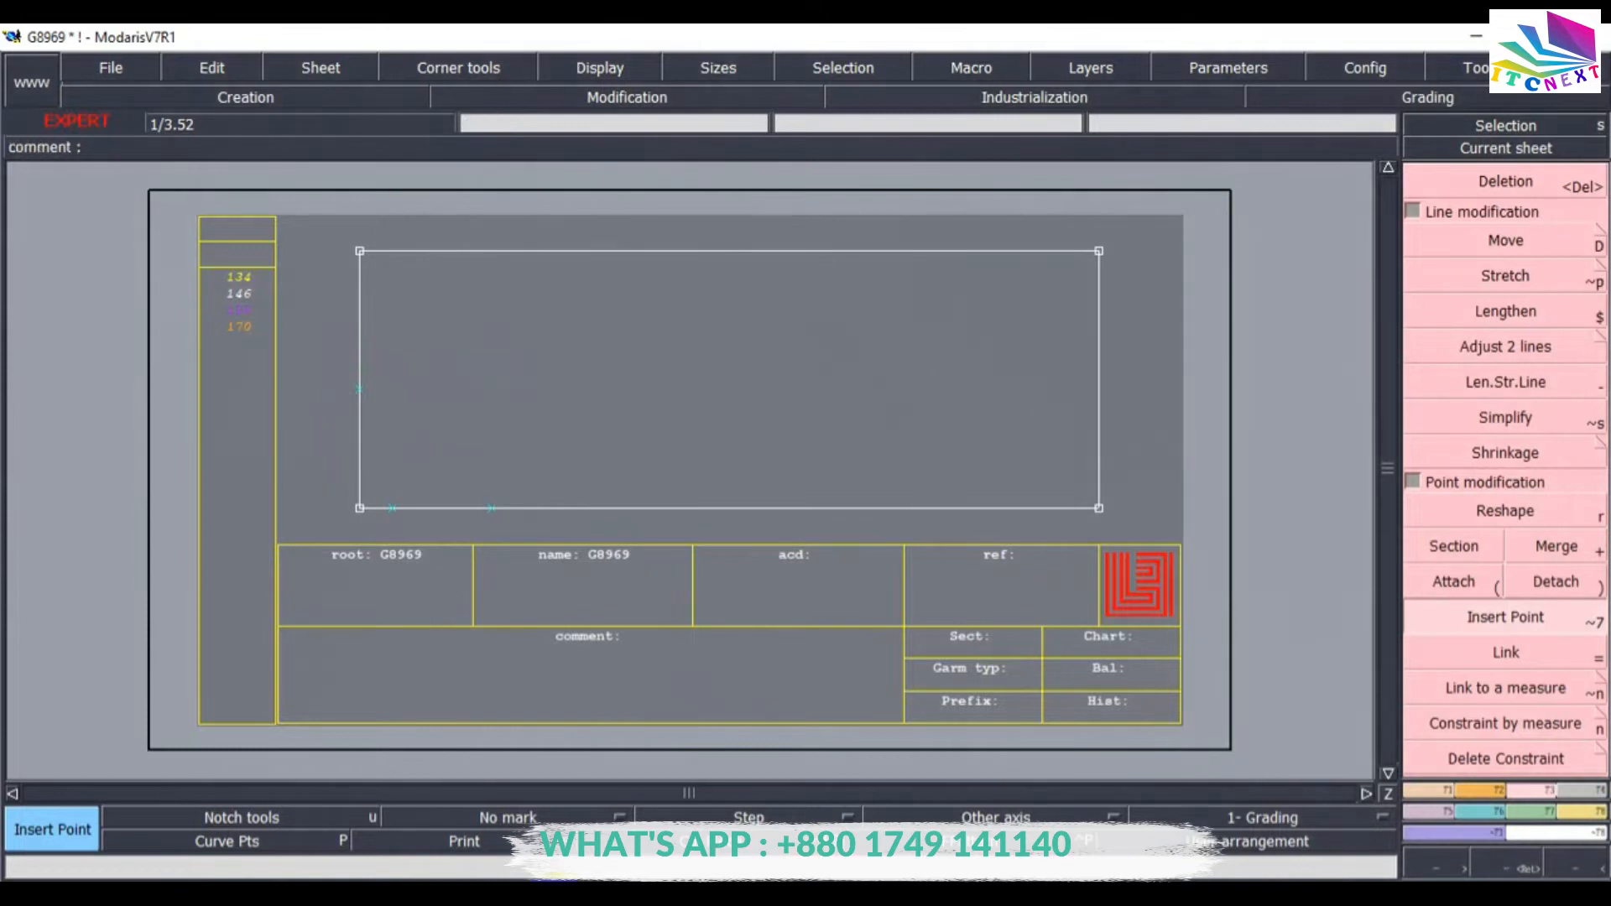
# Check the neck measurements in the Mlist G8969 PDF size chart.
pyautogui.click(588, 902)
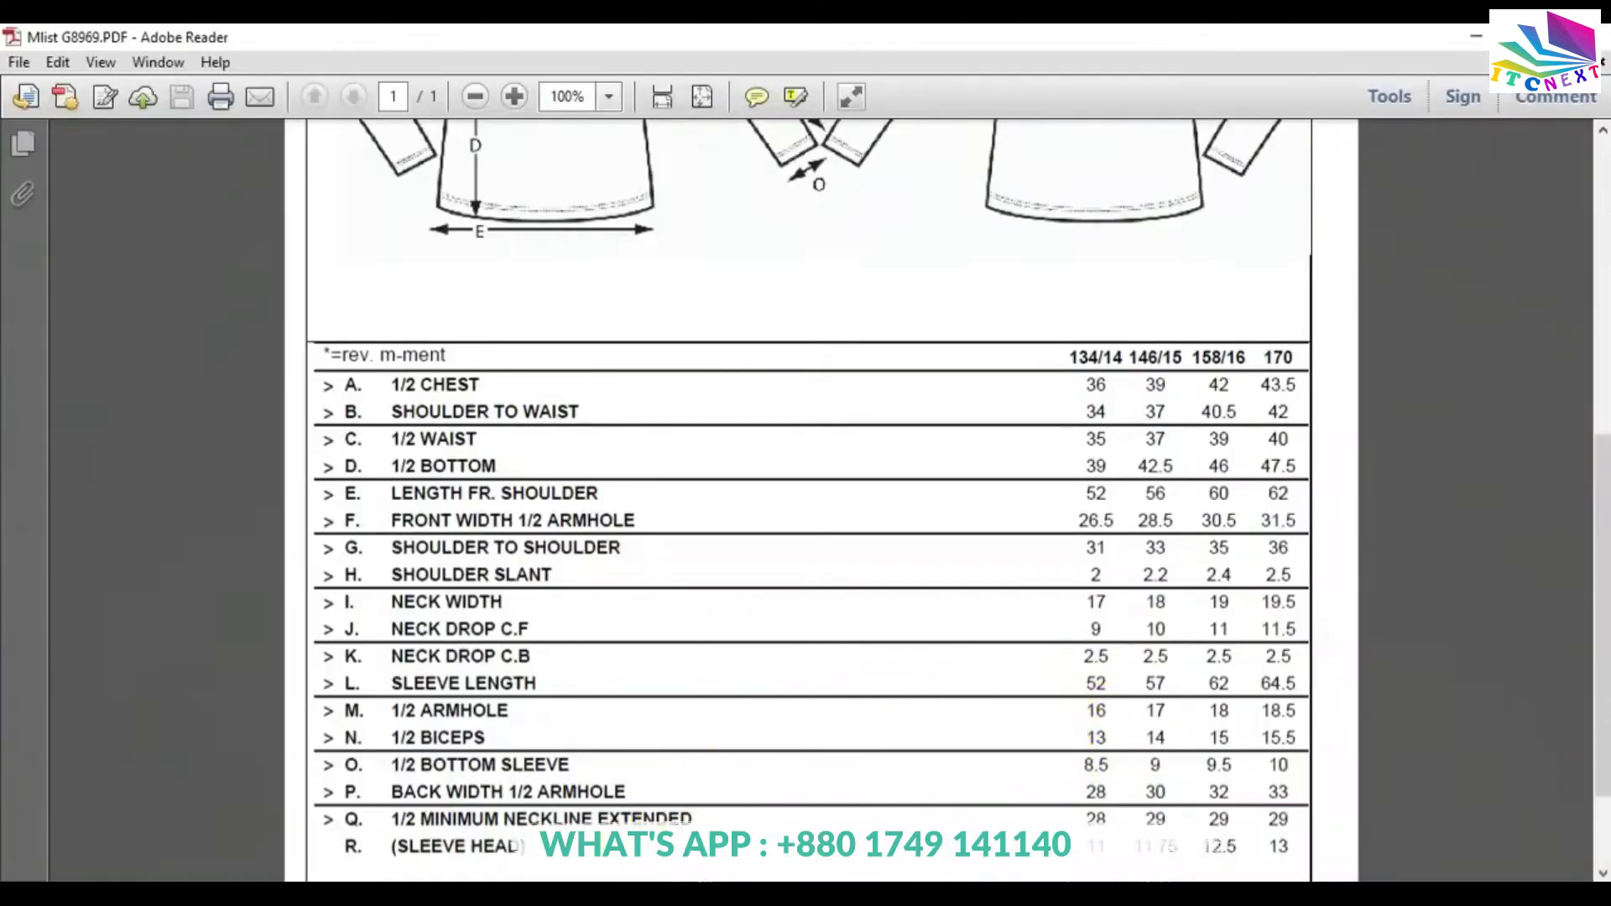
pyautogui.click(579, 900)
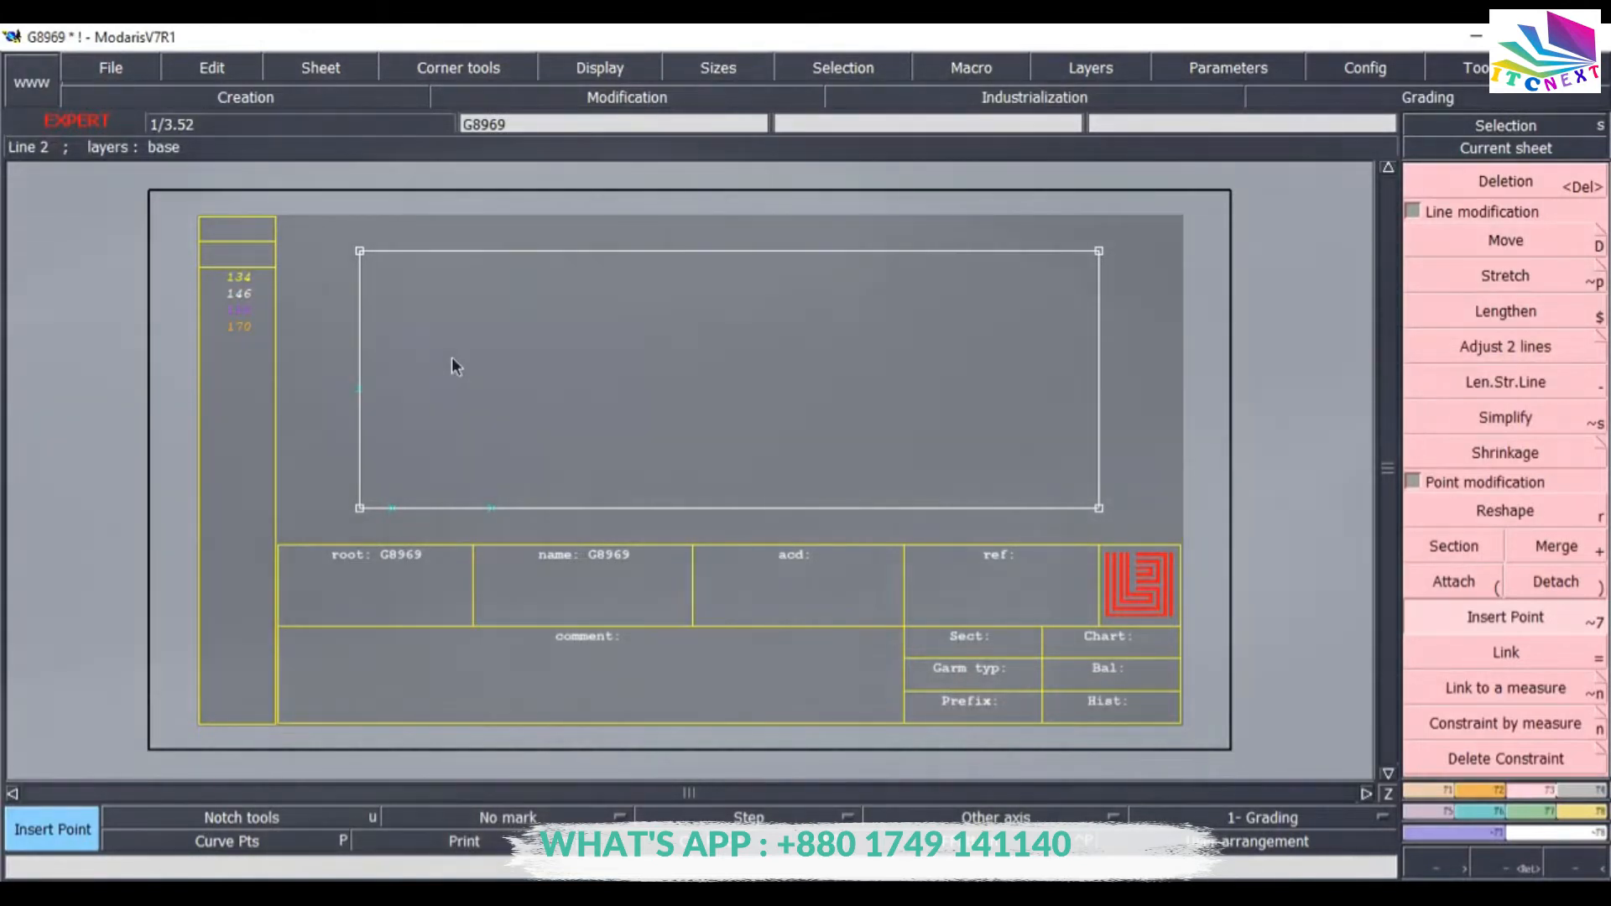
pyautogui.click(1290, 671)
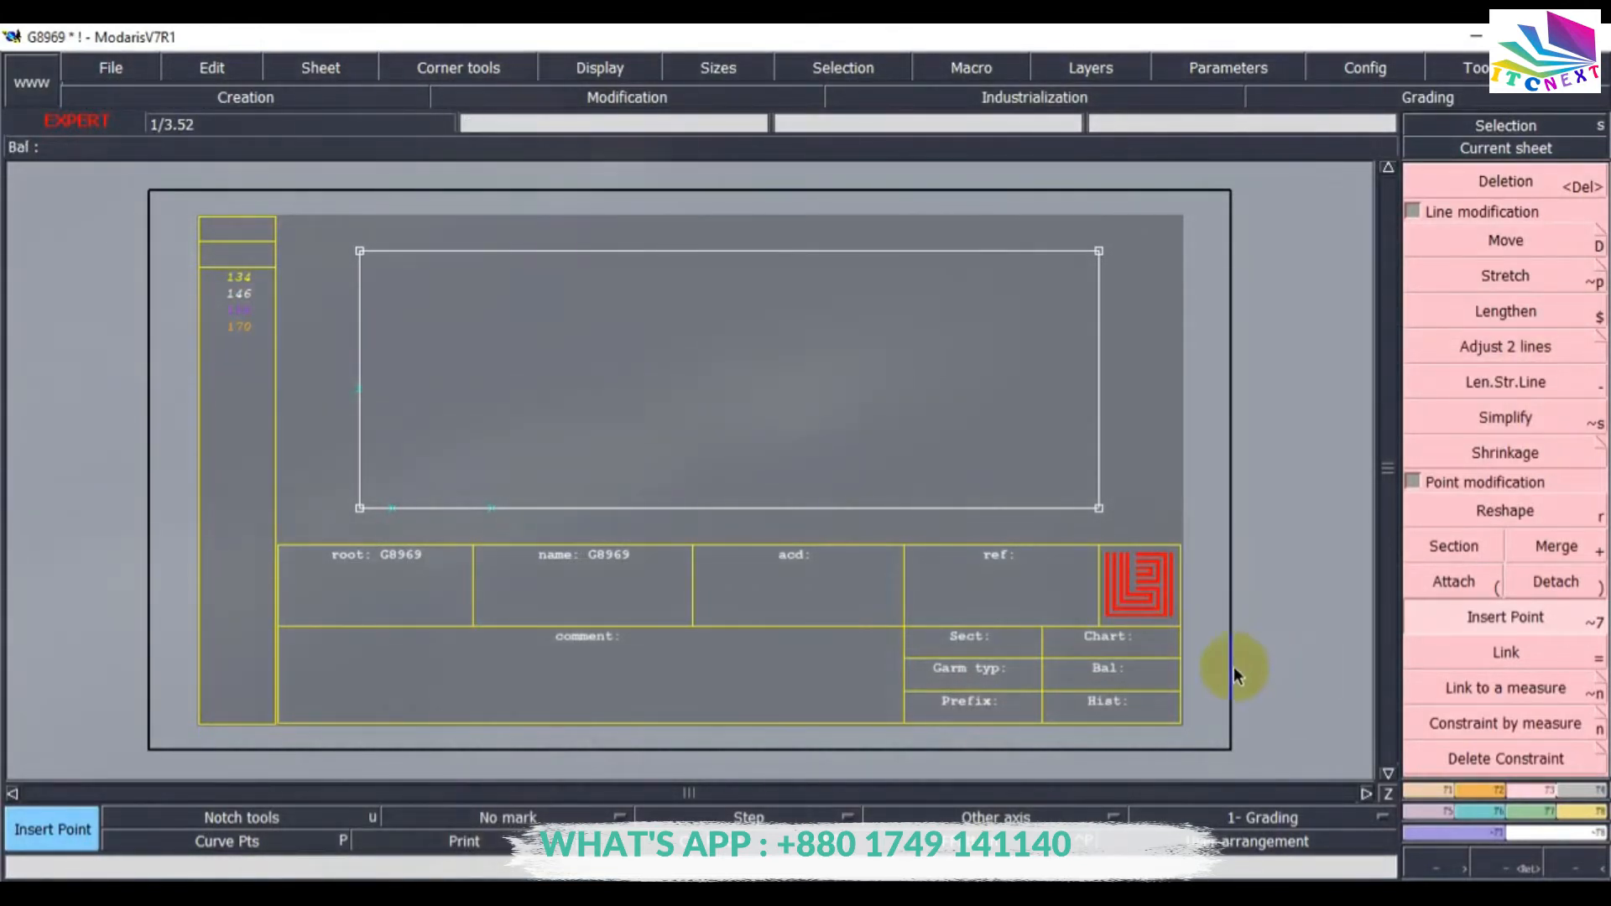
# Create a line parallel to the rectangle's left edge at a distance of 3 cm.
pyautogui.click(1436, 797)
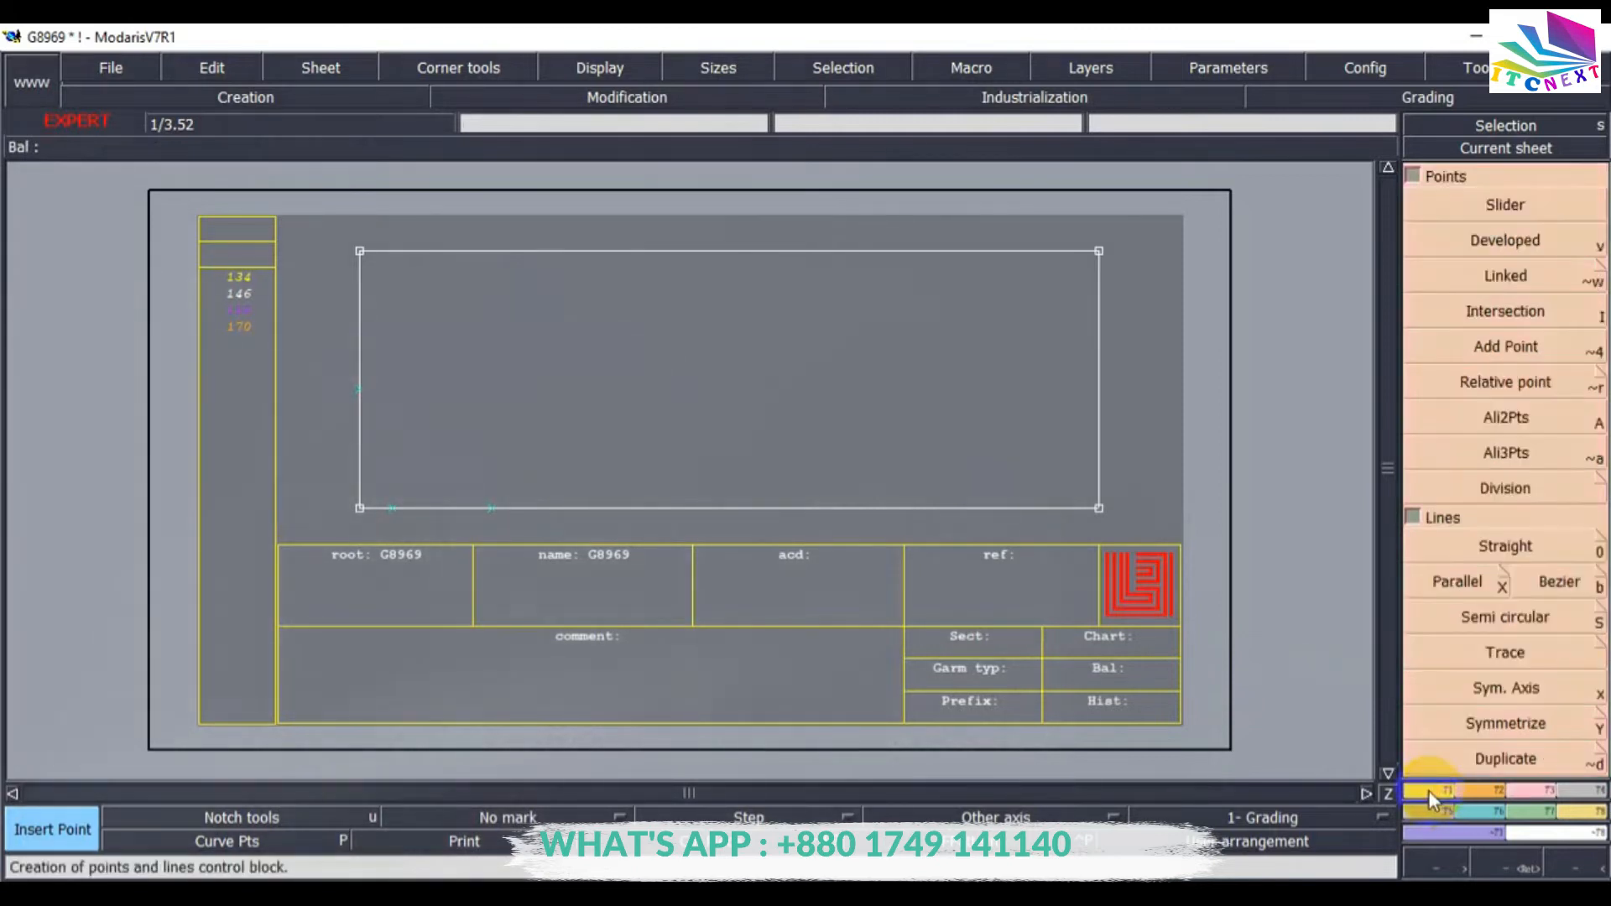
pyautogui.click(1452, 584)
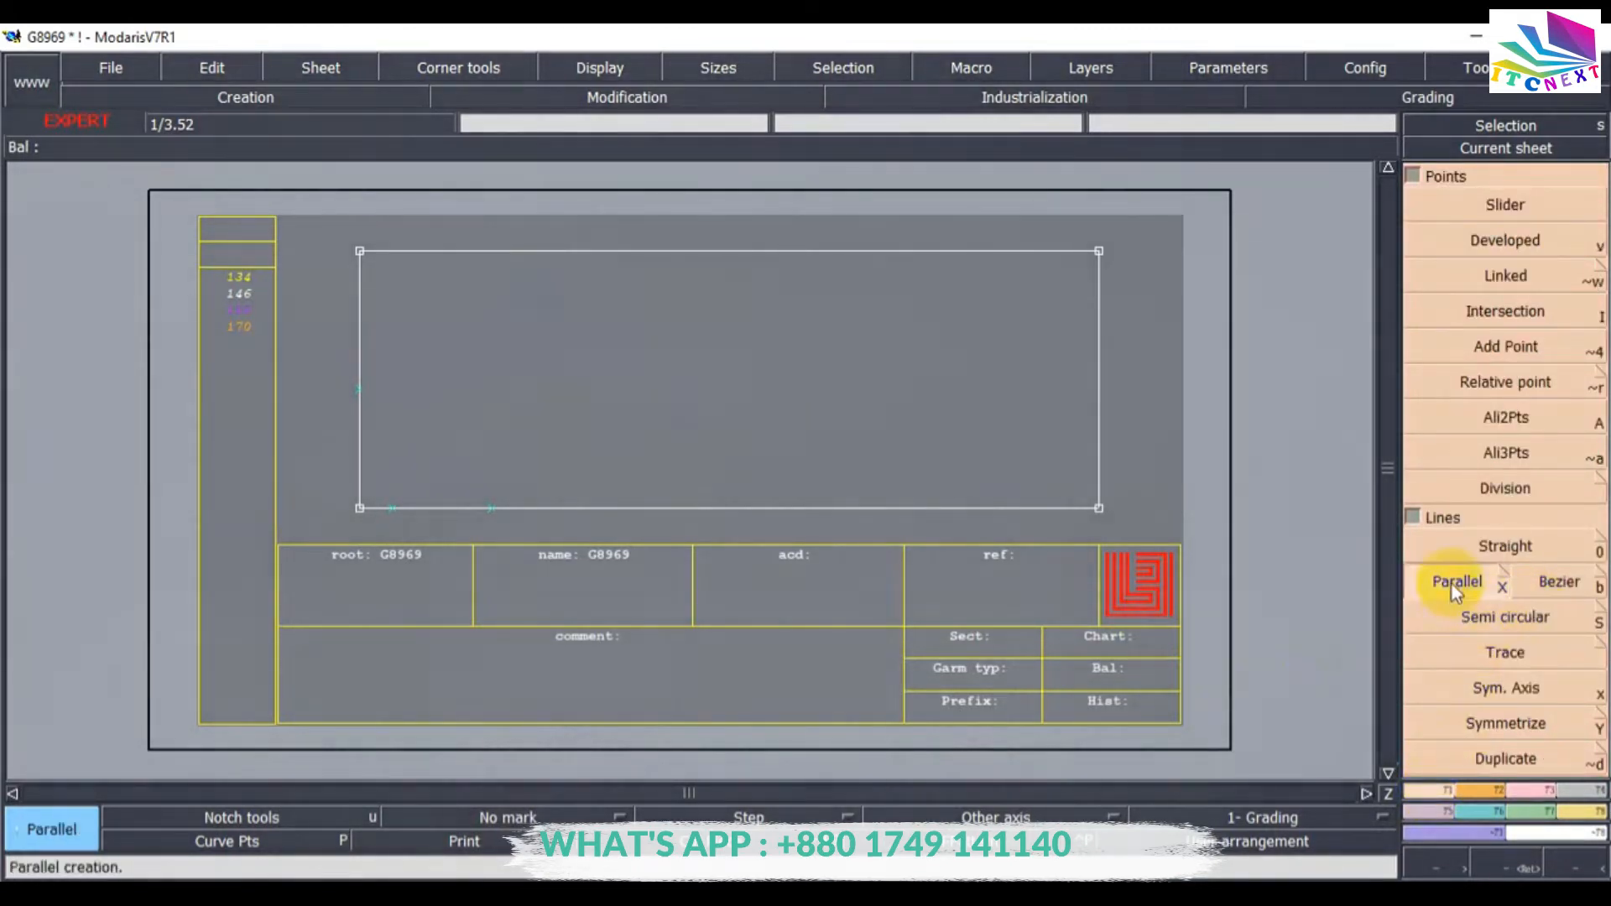
pyautogui.click(359, 429)
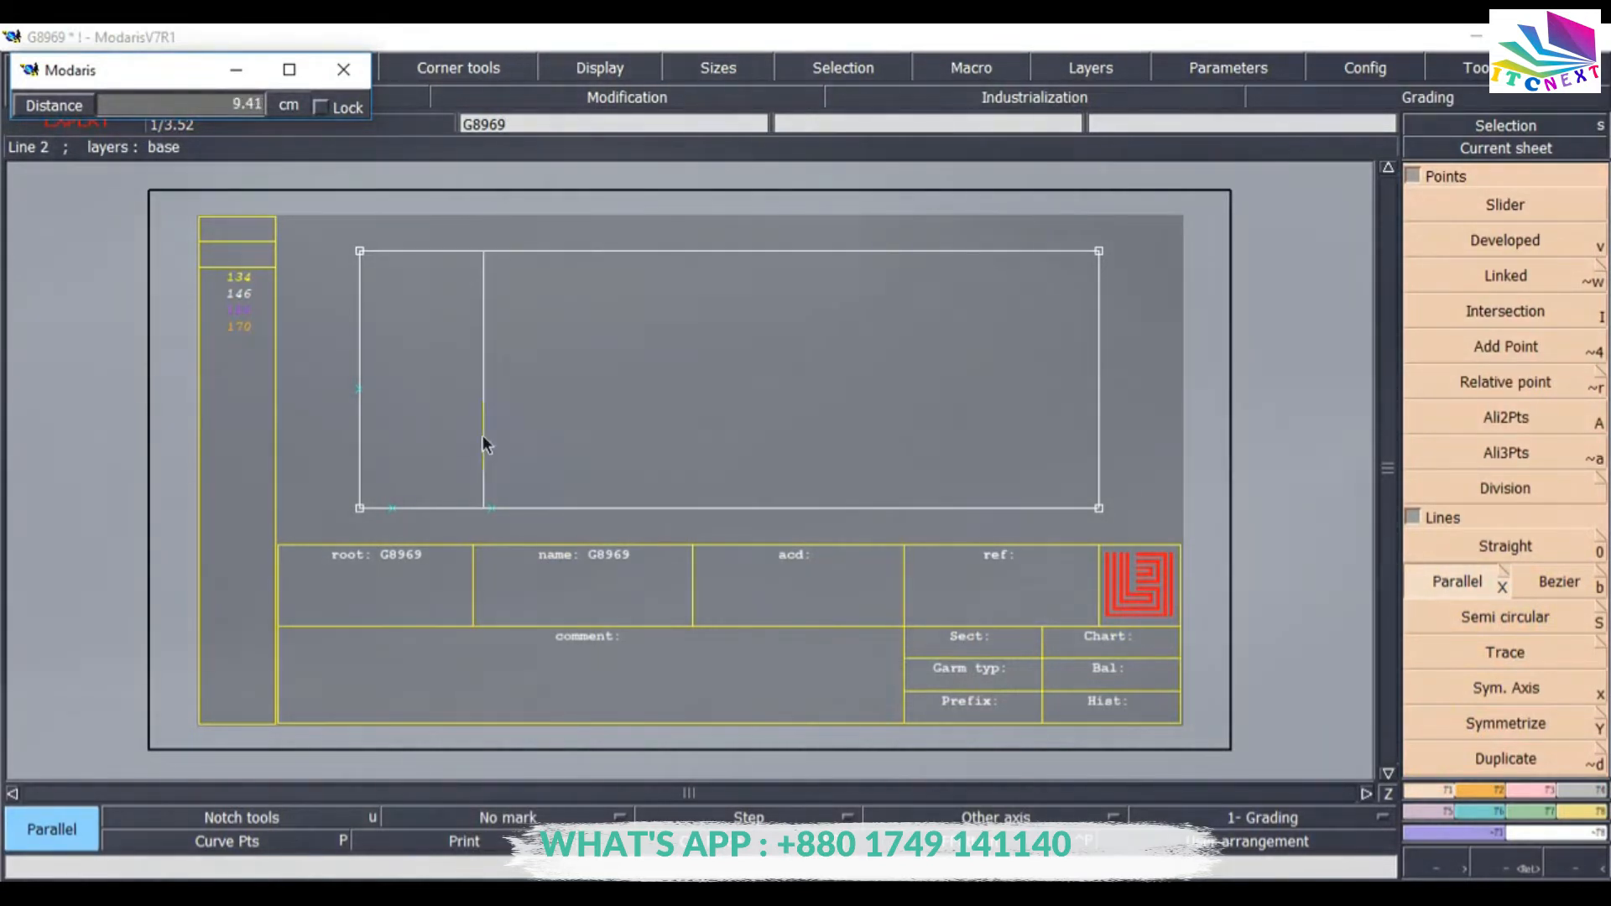
pyautogui.click(240, 102)
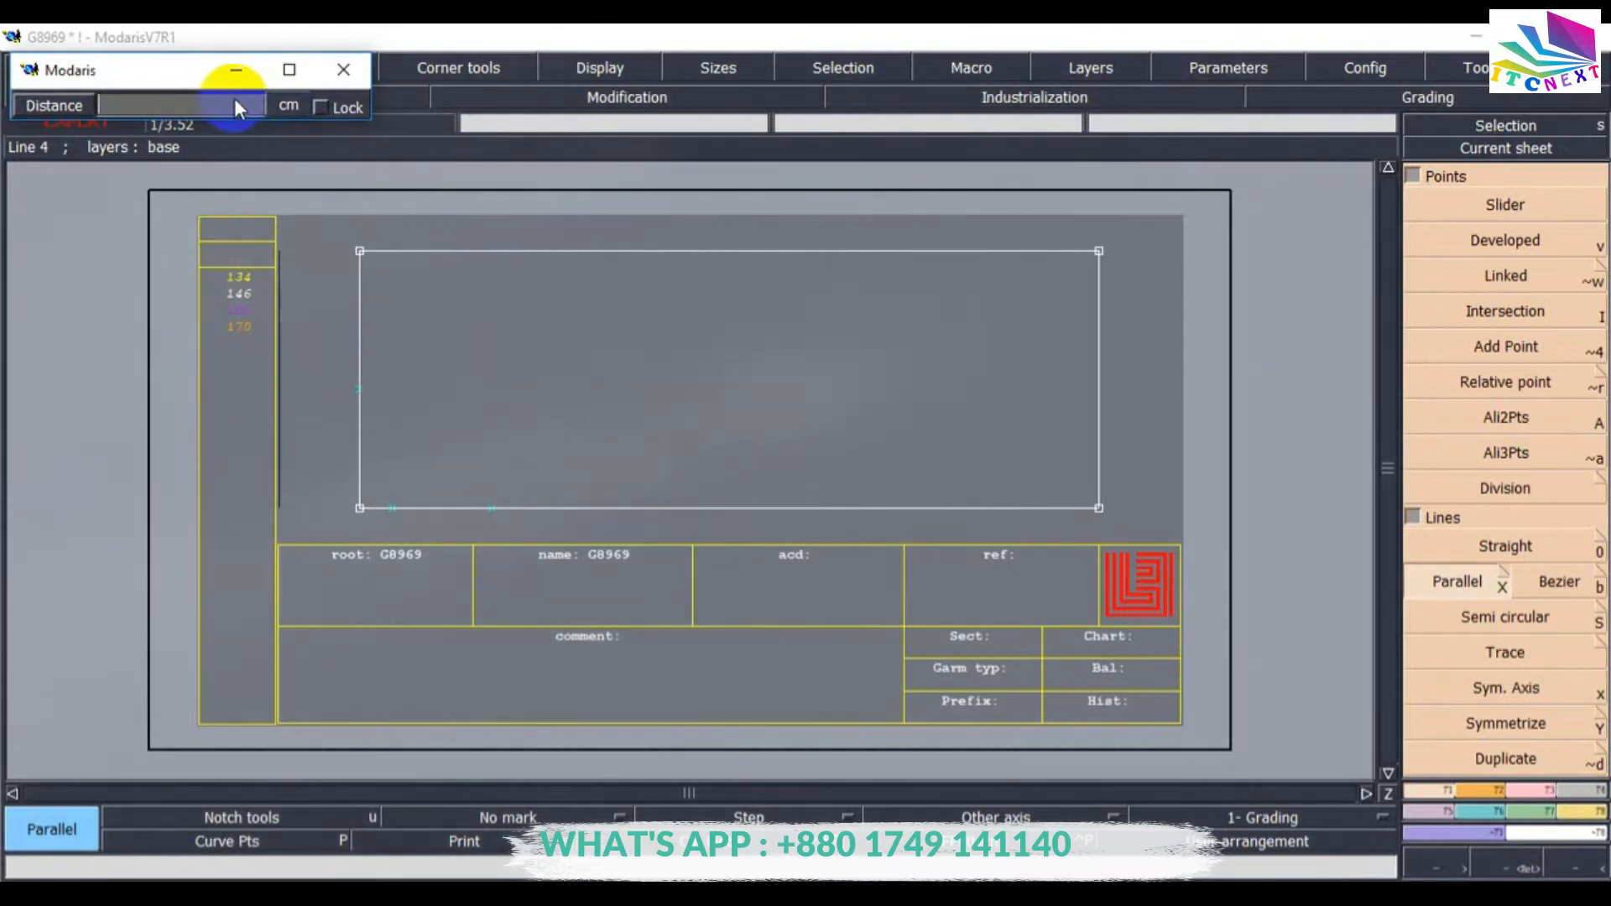
pyautogui.write('3')
pyautogui.press('Return')
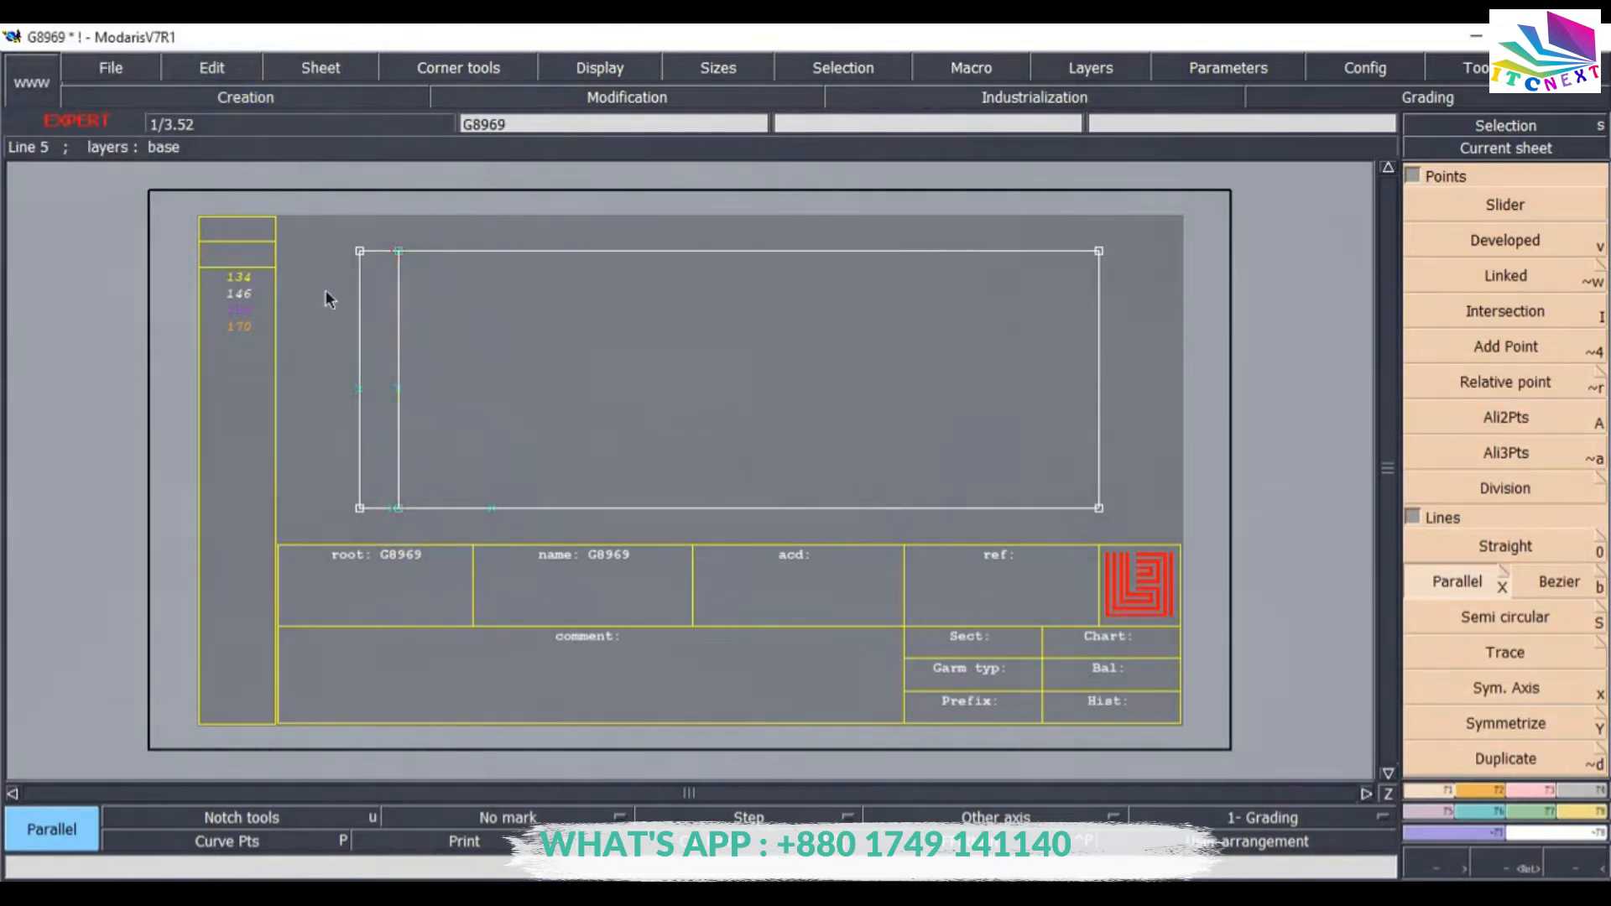
# Place a Developed point 16.5 cm up the new parallel line from its bottom end.
pyautogui.click(1528, 868)
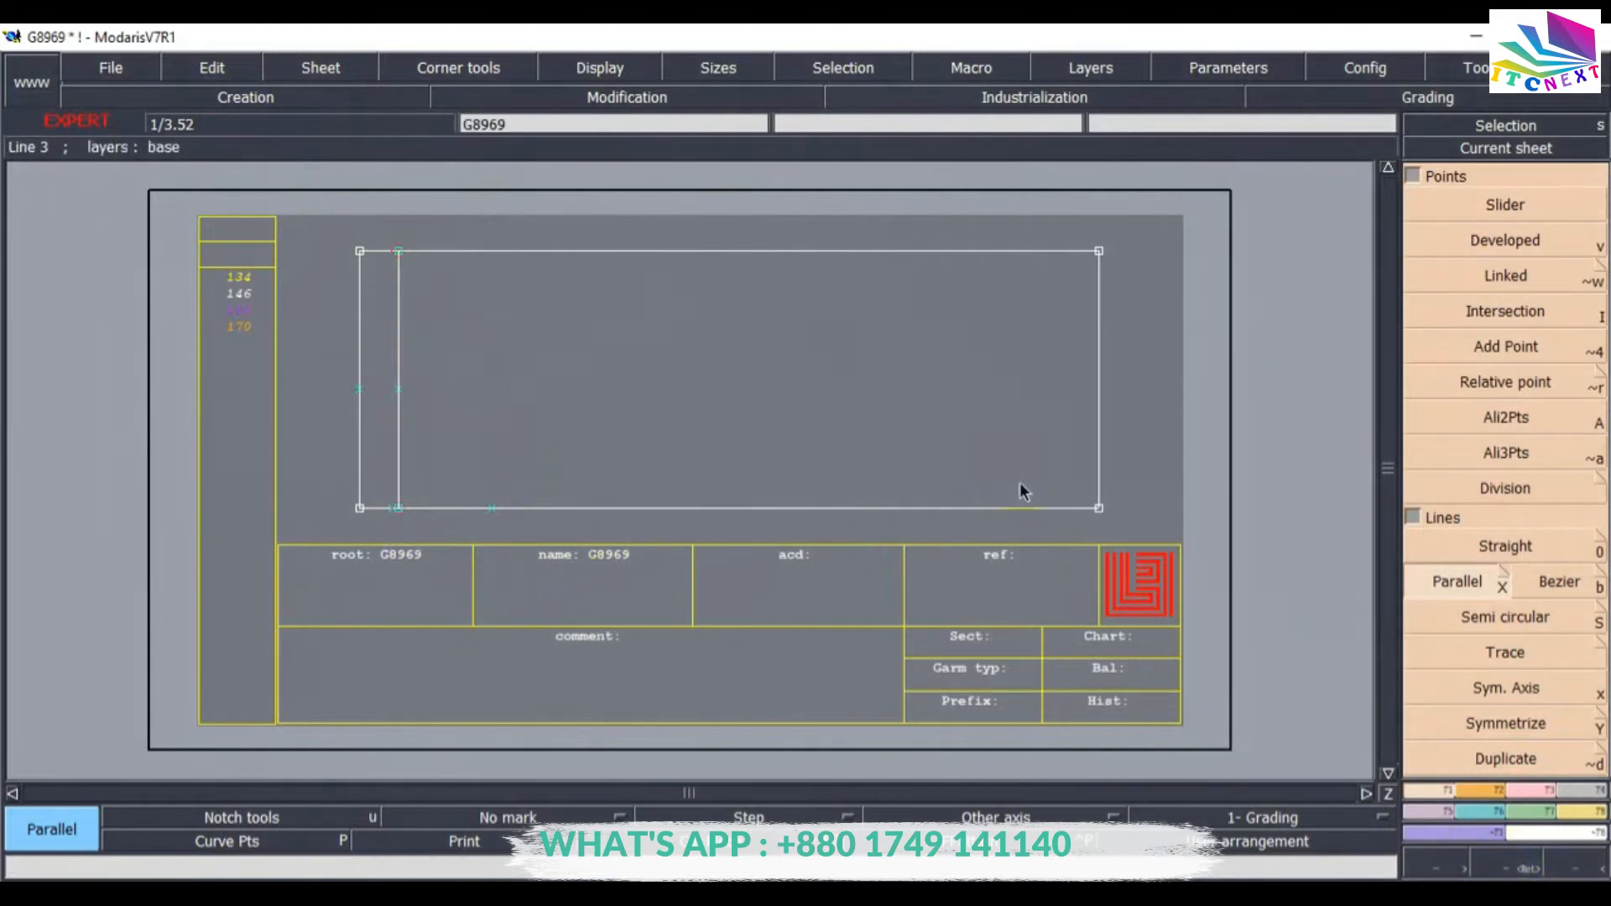
pyautogui.click(1515, 869)
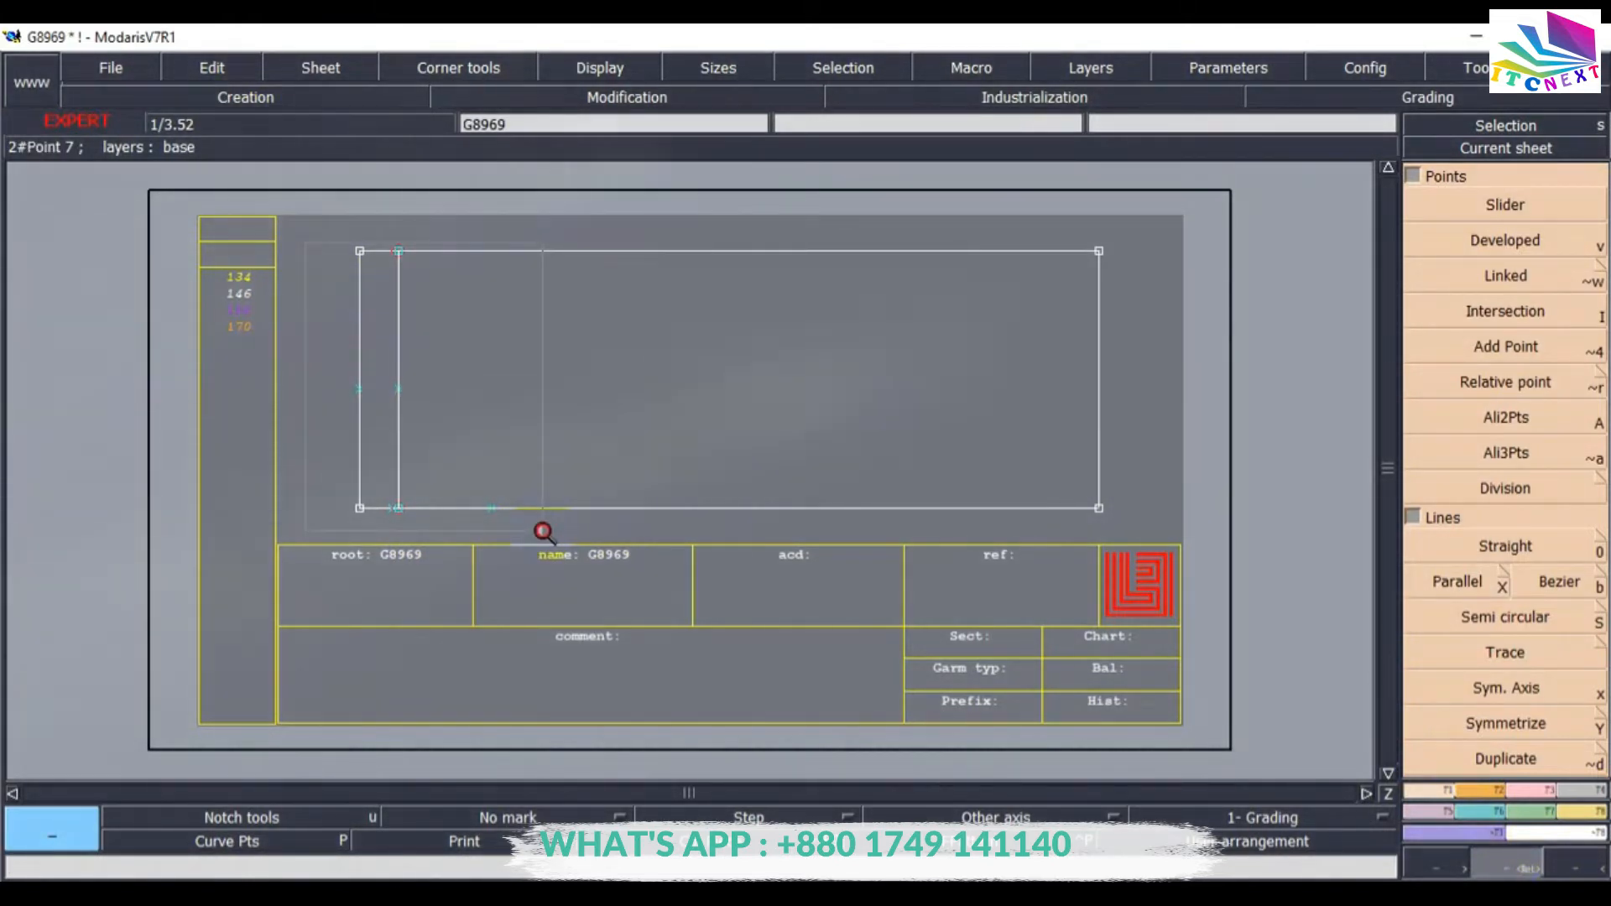
pyautogui.click(543, 531)
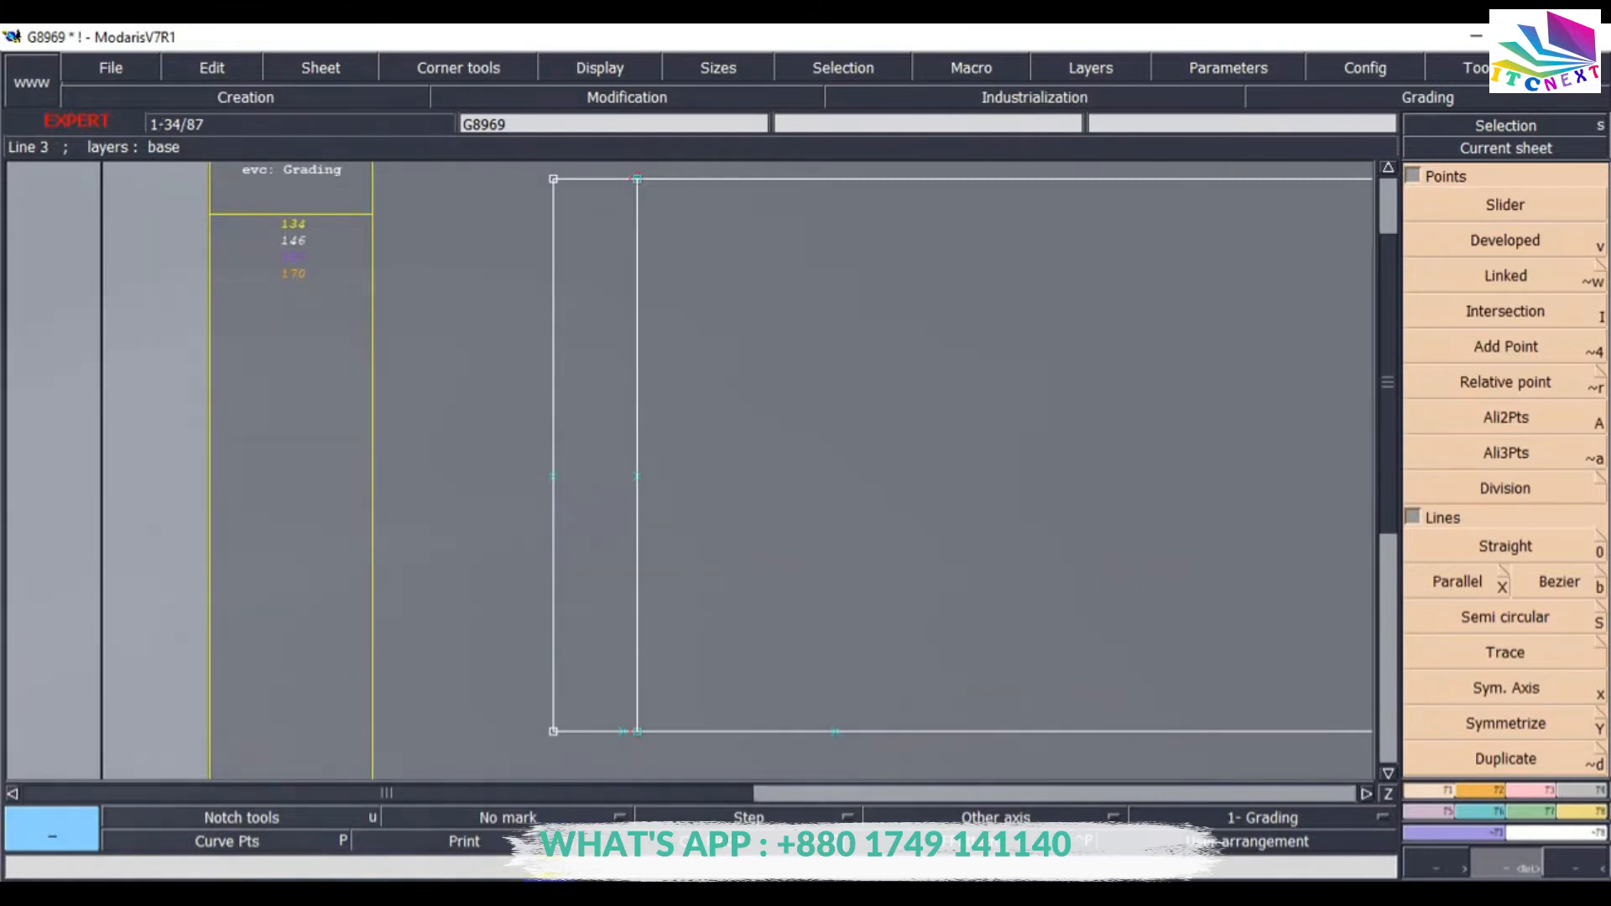
pyautogui.click(386, 893)
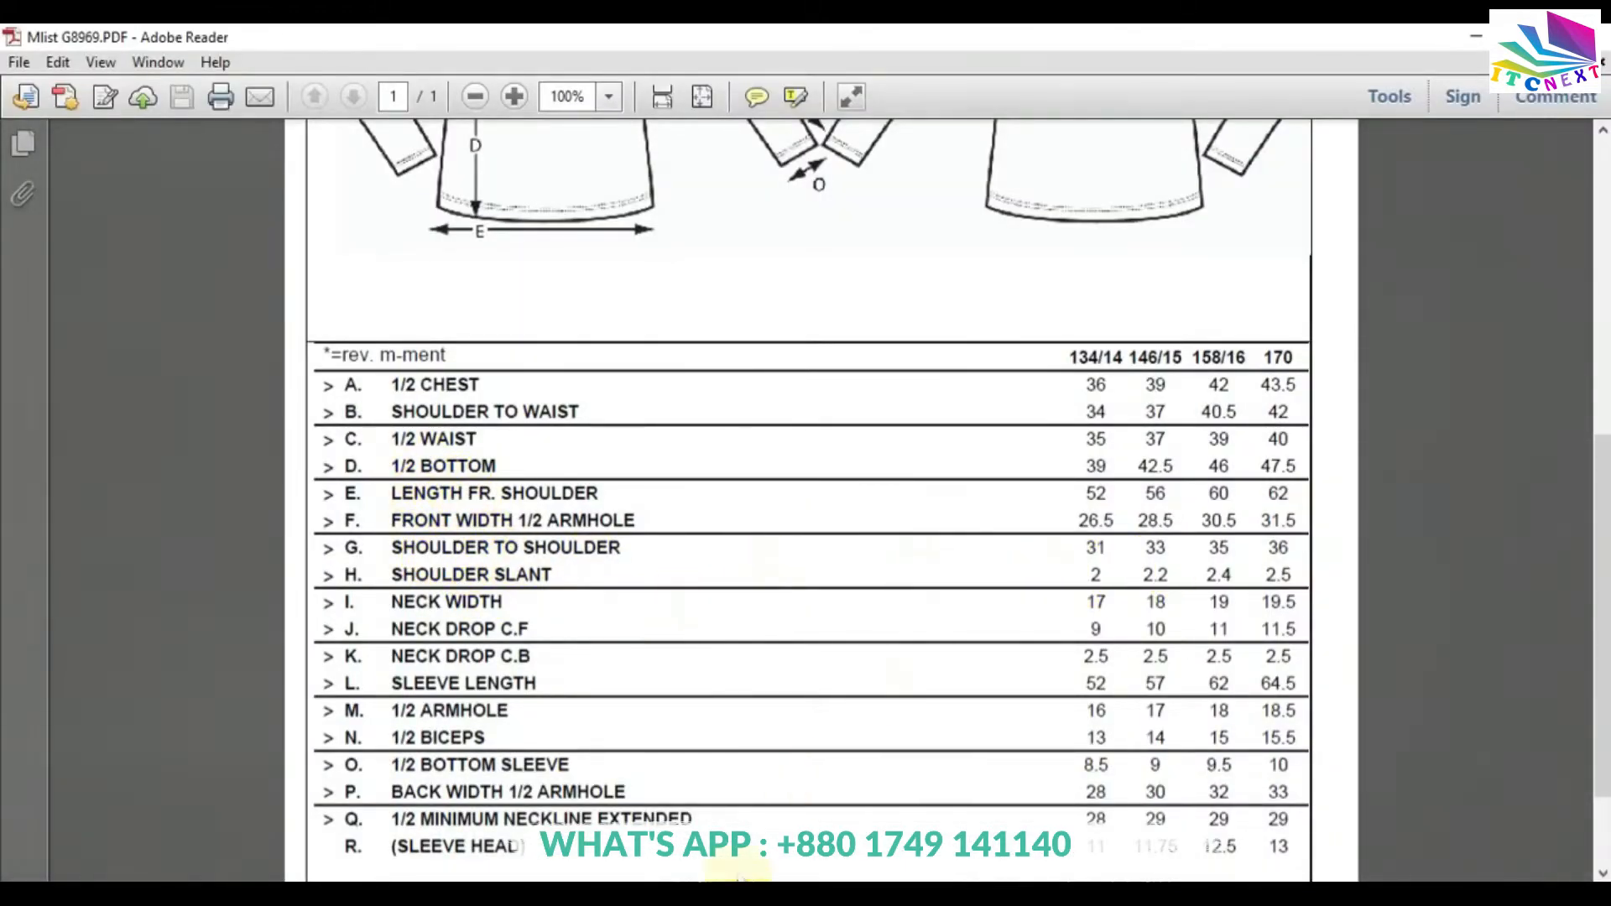
pyautogui.click(609, 896)
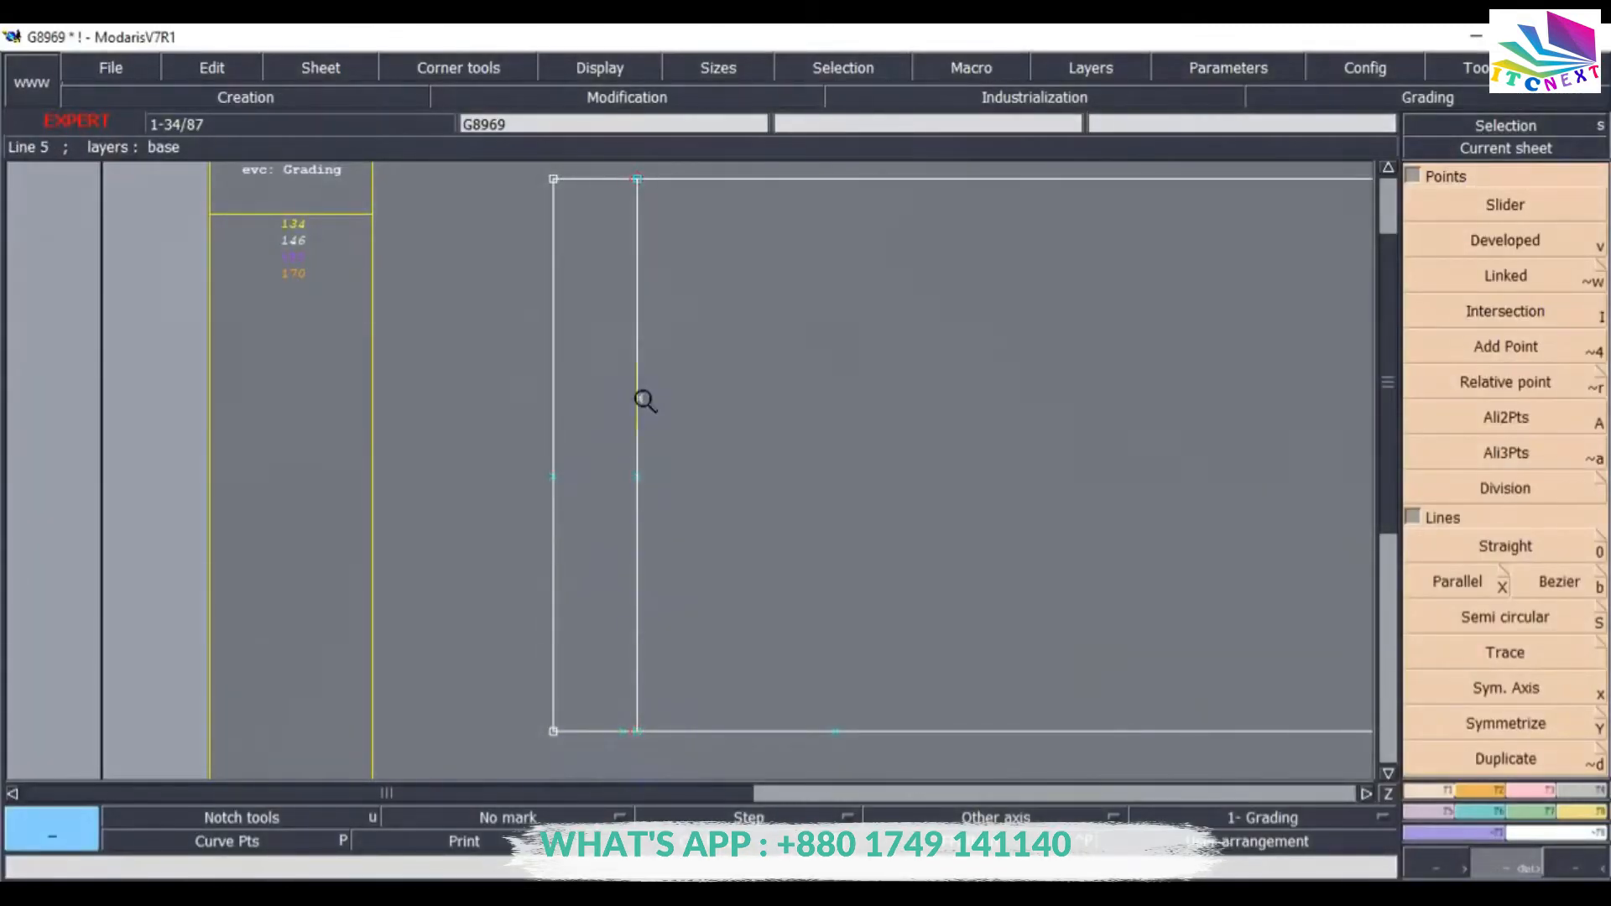
pyautogui.click(1470, 243)
pyautogui.click(637, 730)
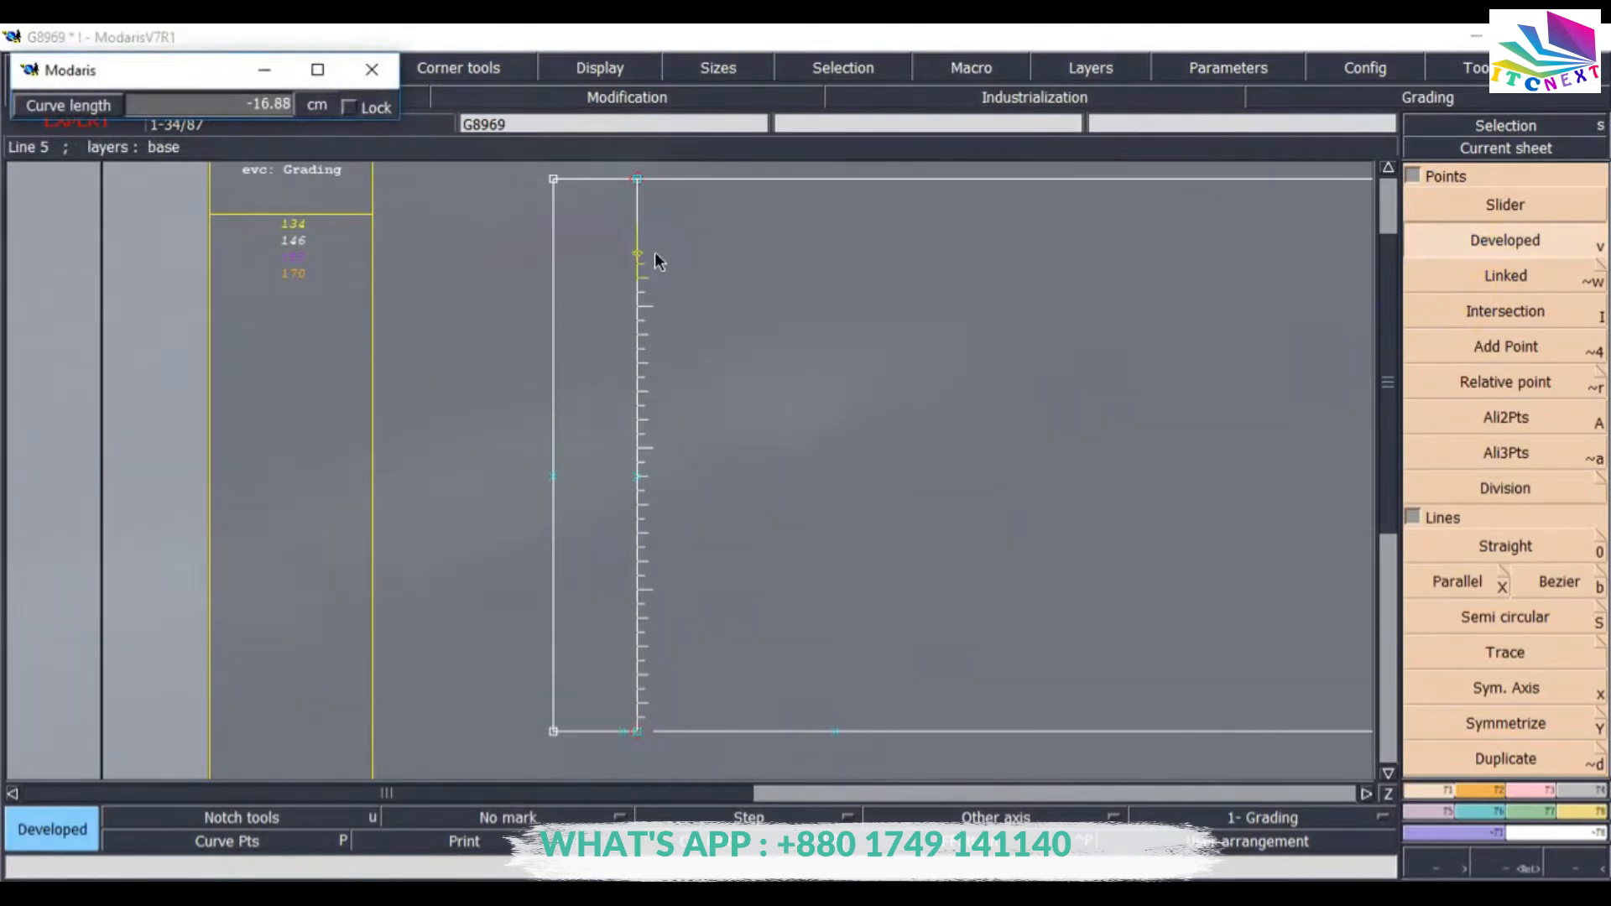
pyautogui.write('-16.5')
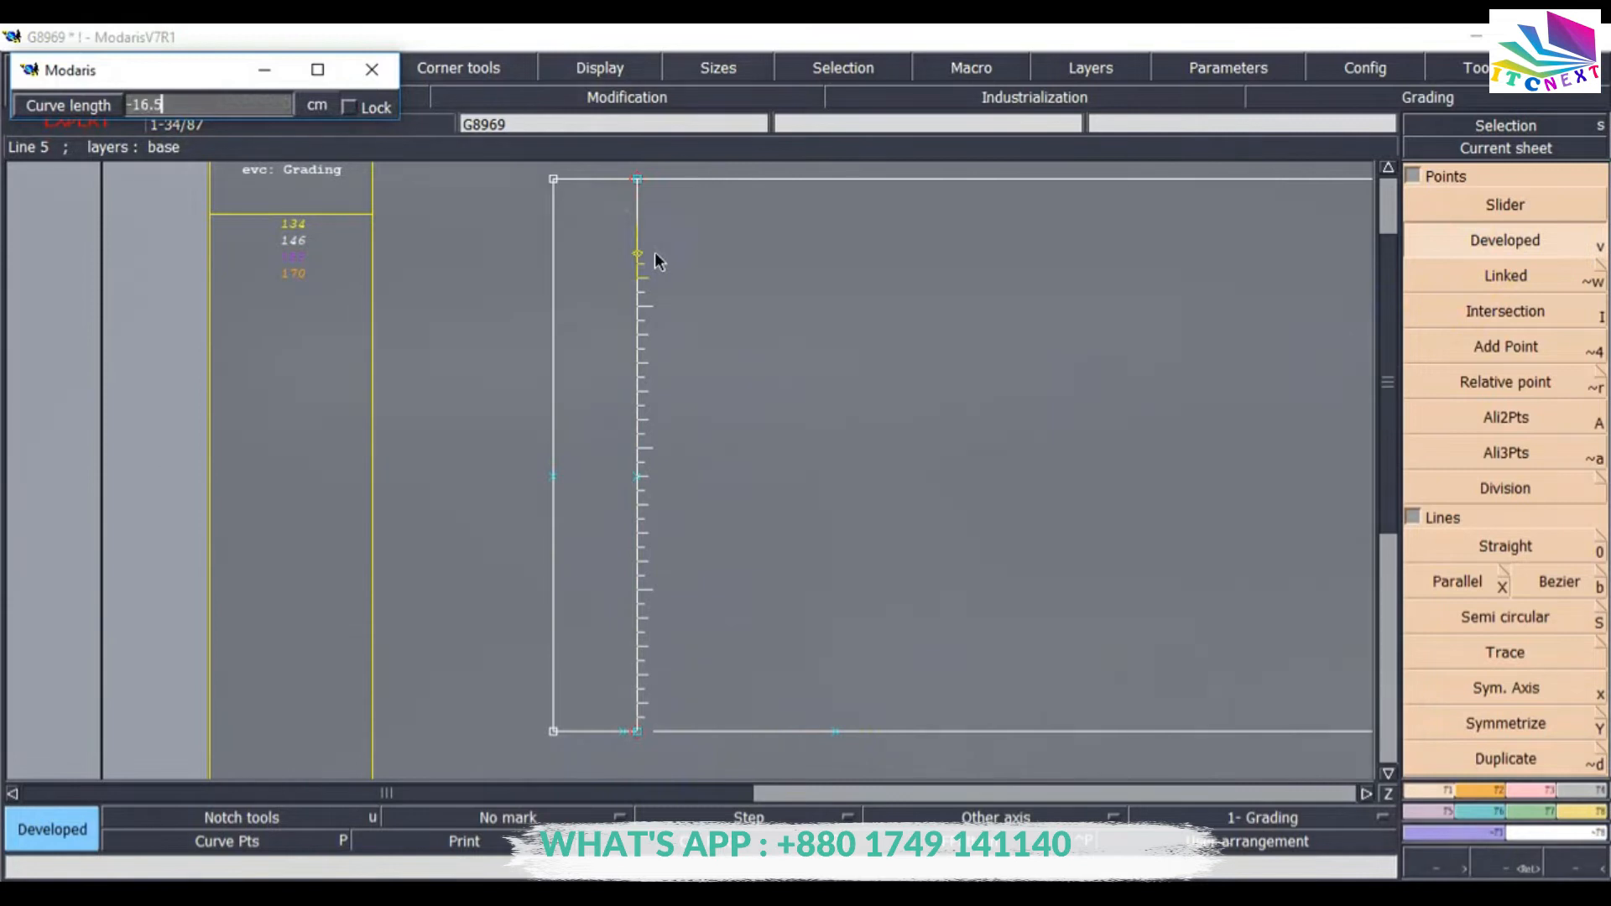
pyautogui.write('0')
pyautogui.press('Return')
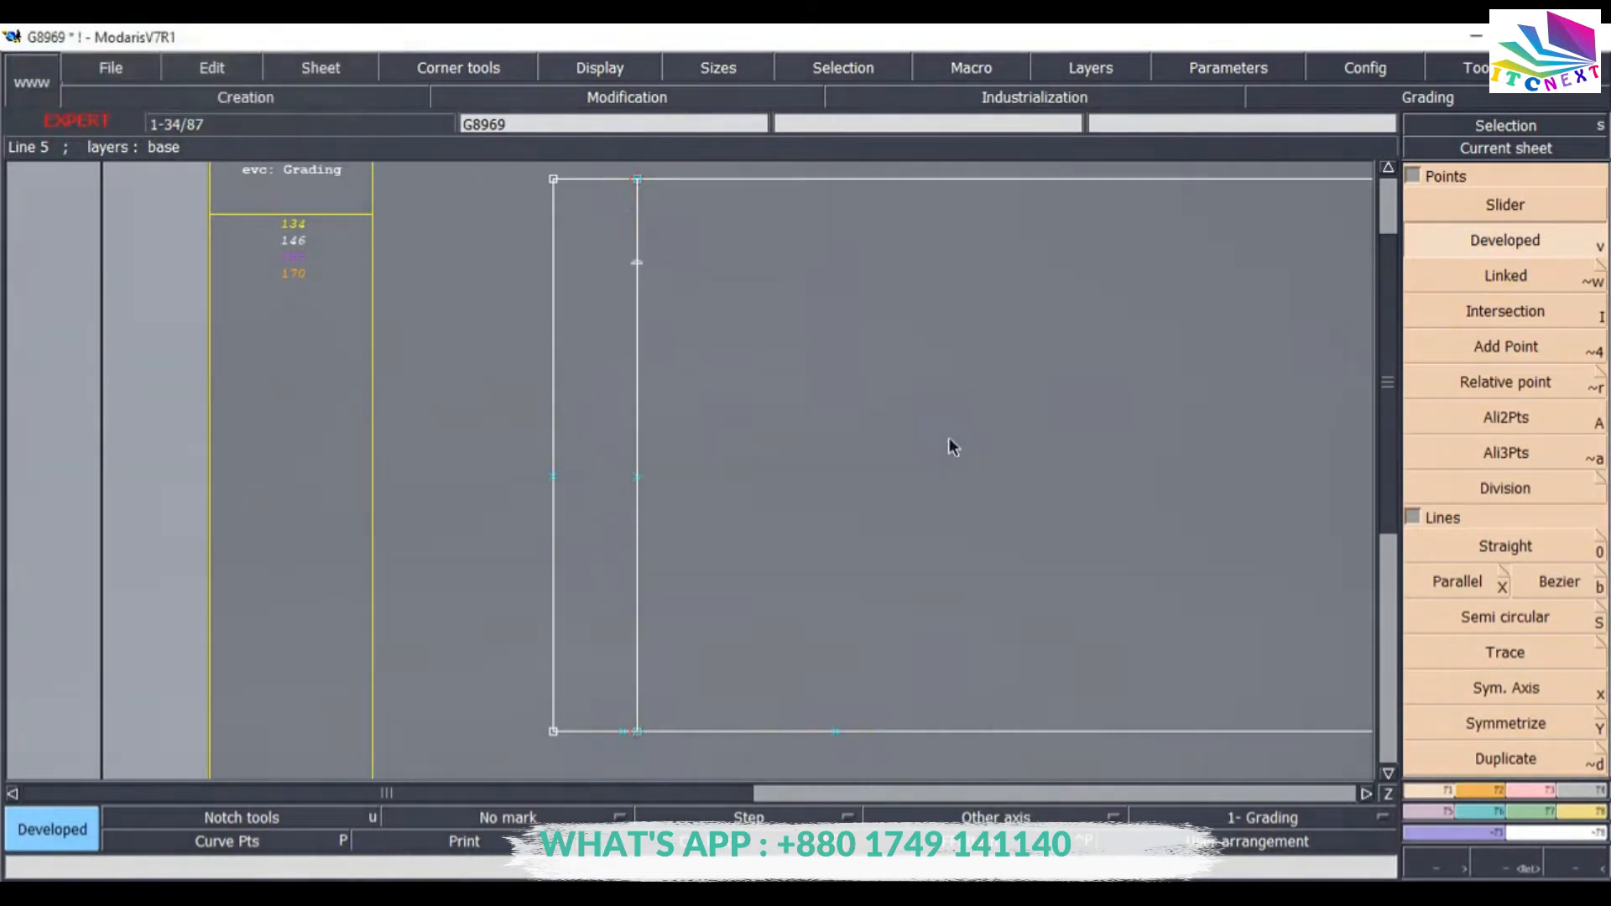
# Insert the 16.5 cm point into the parallel line.
pyautogui.click(1544, 792)
pyautogui.click(1508, 619)
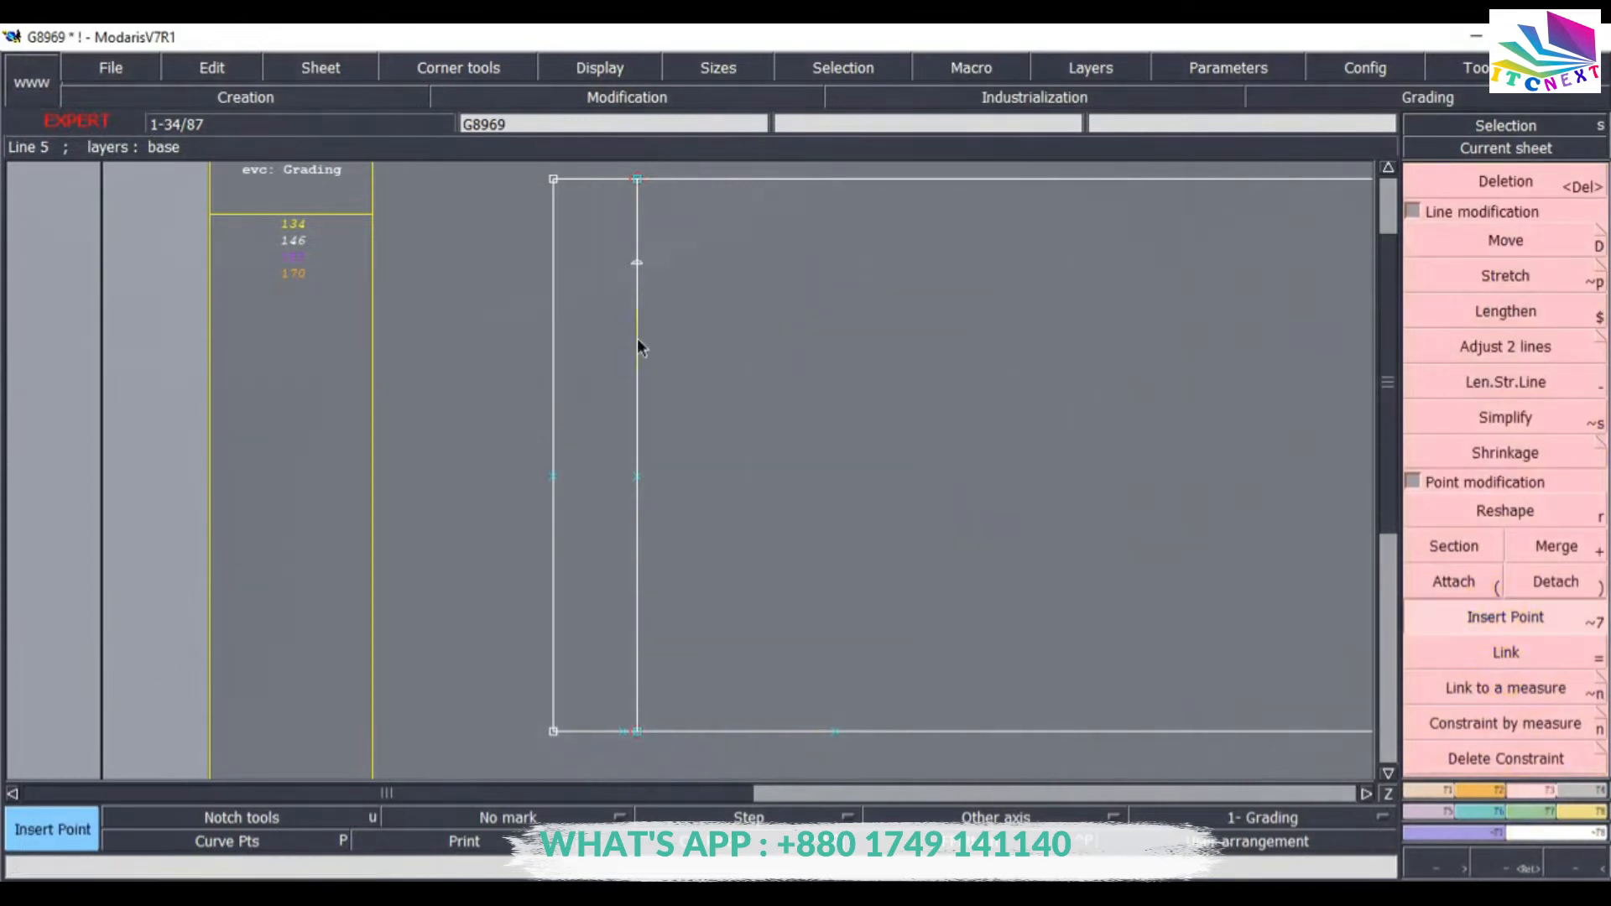
pyautogui.click(635, 265)
# Draw a straight line from the 9 cm point on the left edge to the 16.5 cm point on the parallel line.
pyautogui.click(1428, 789)
pyautogui.click(1502, 549)
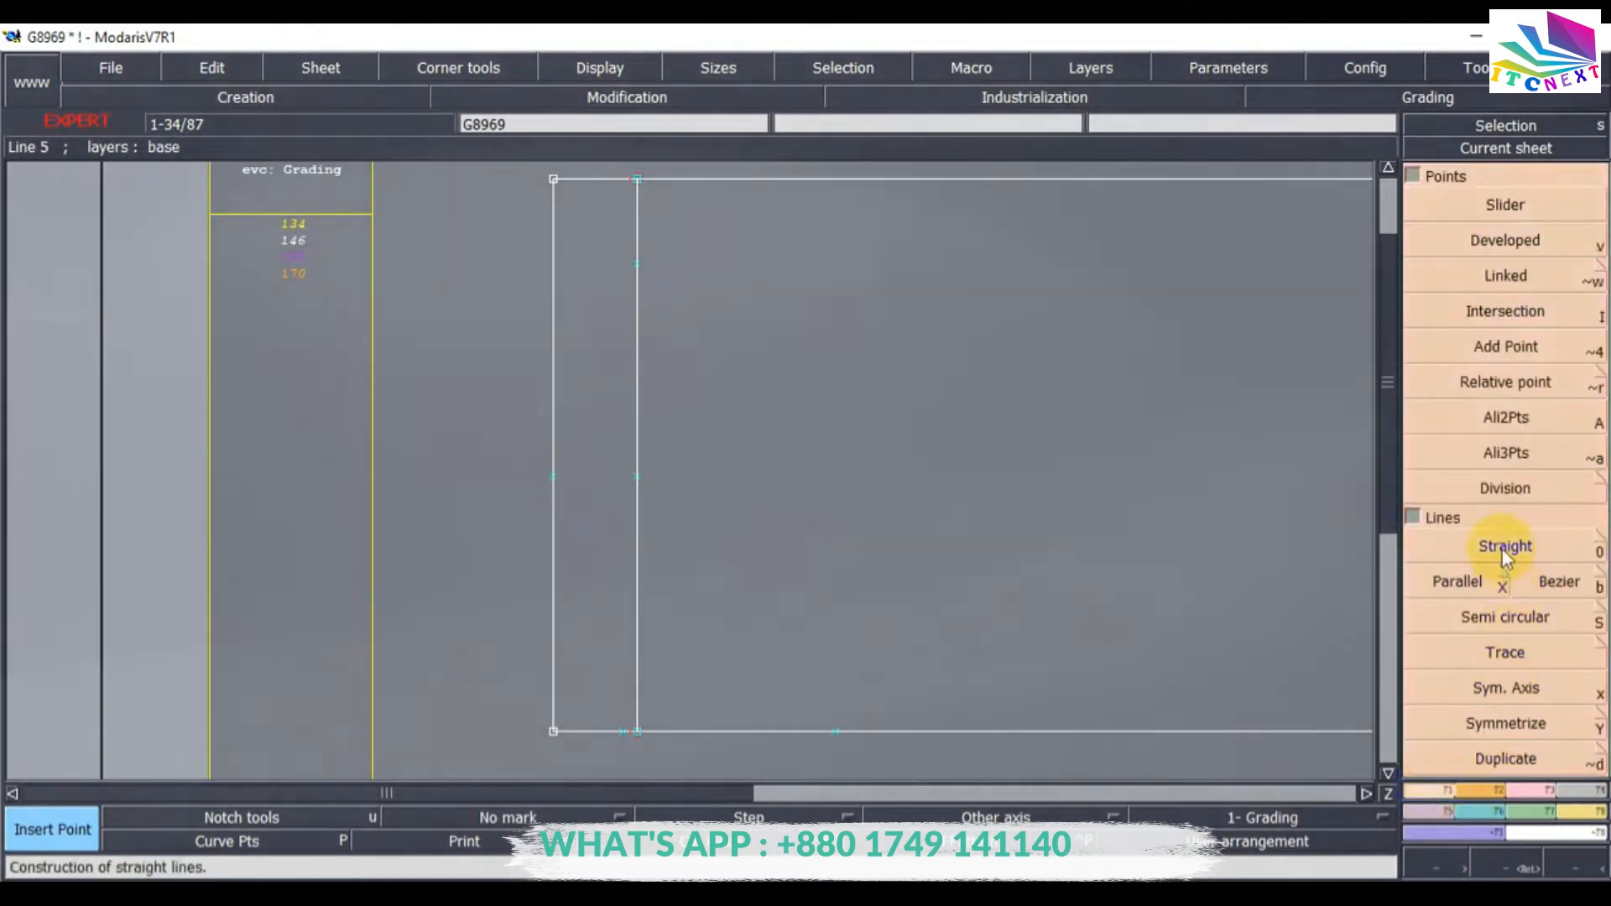
pyautogui.click(553, 477)
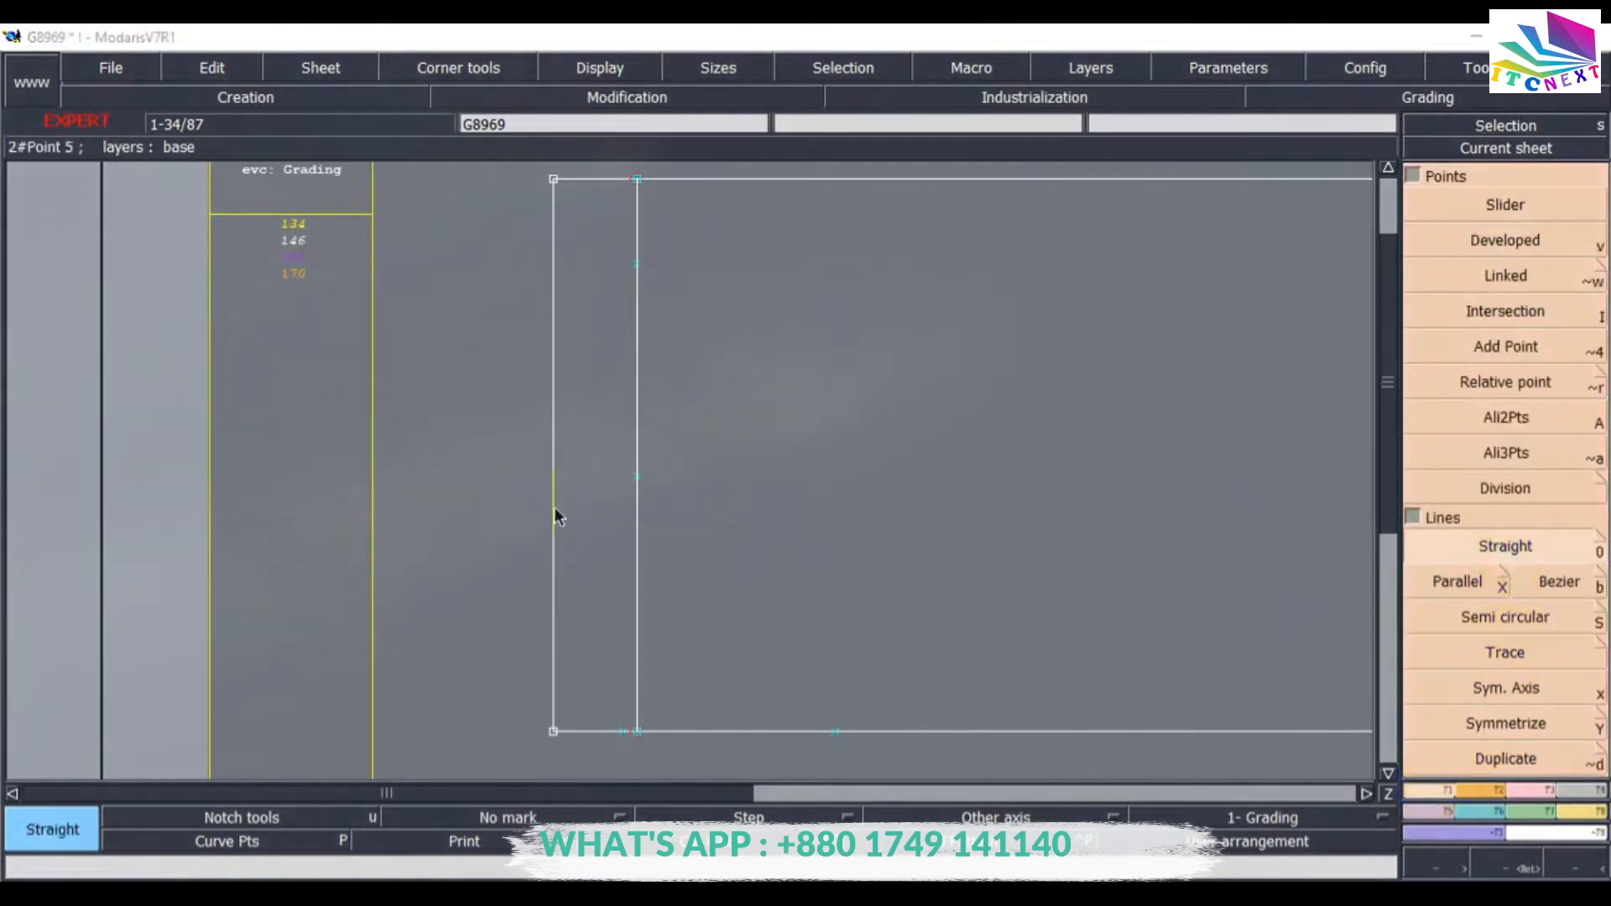
pyautogui.click(638, 263)
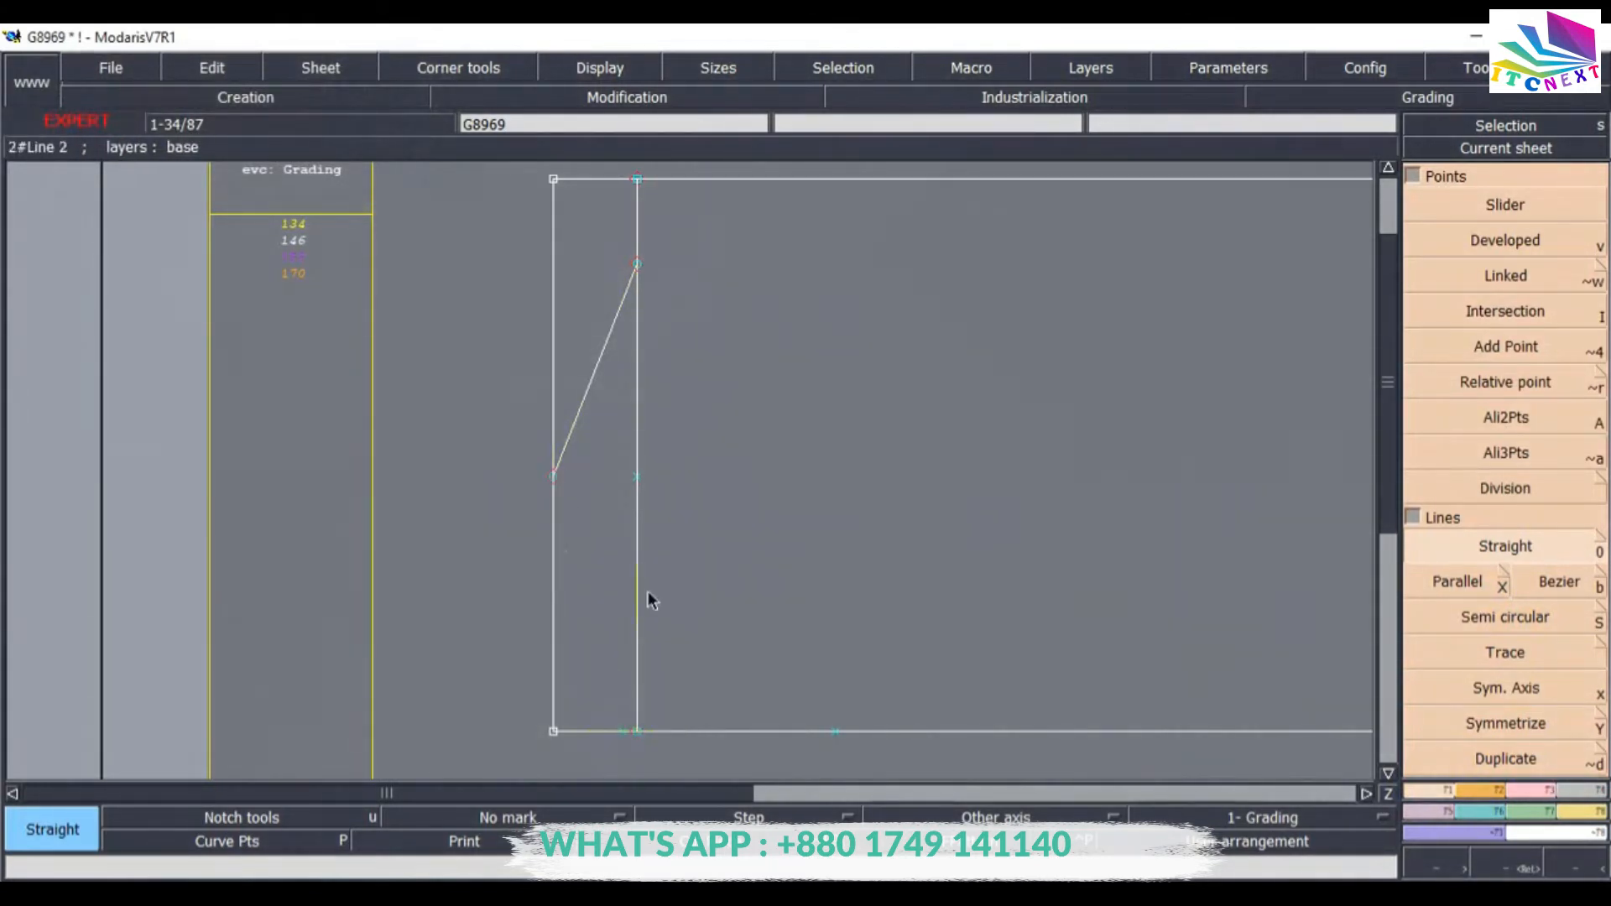
pyautogui.click(1563, 591)
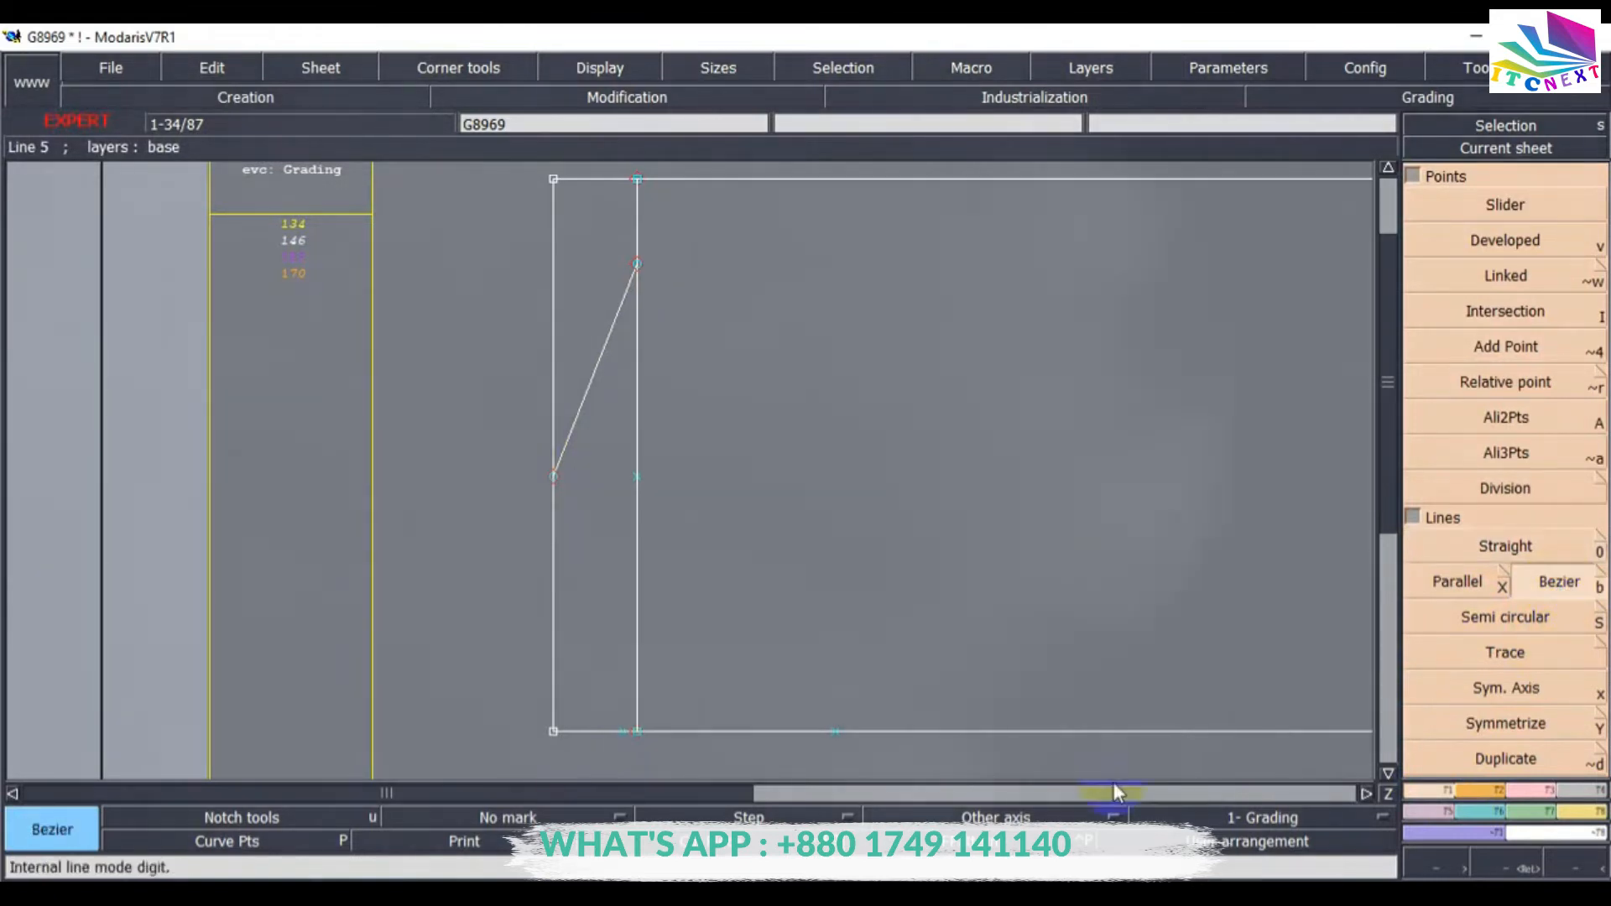
pyautogui.click(554, 478)
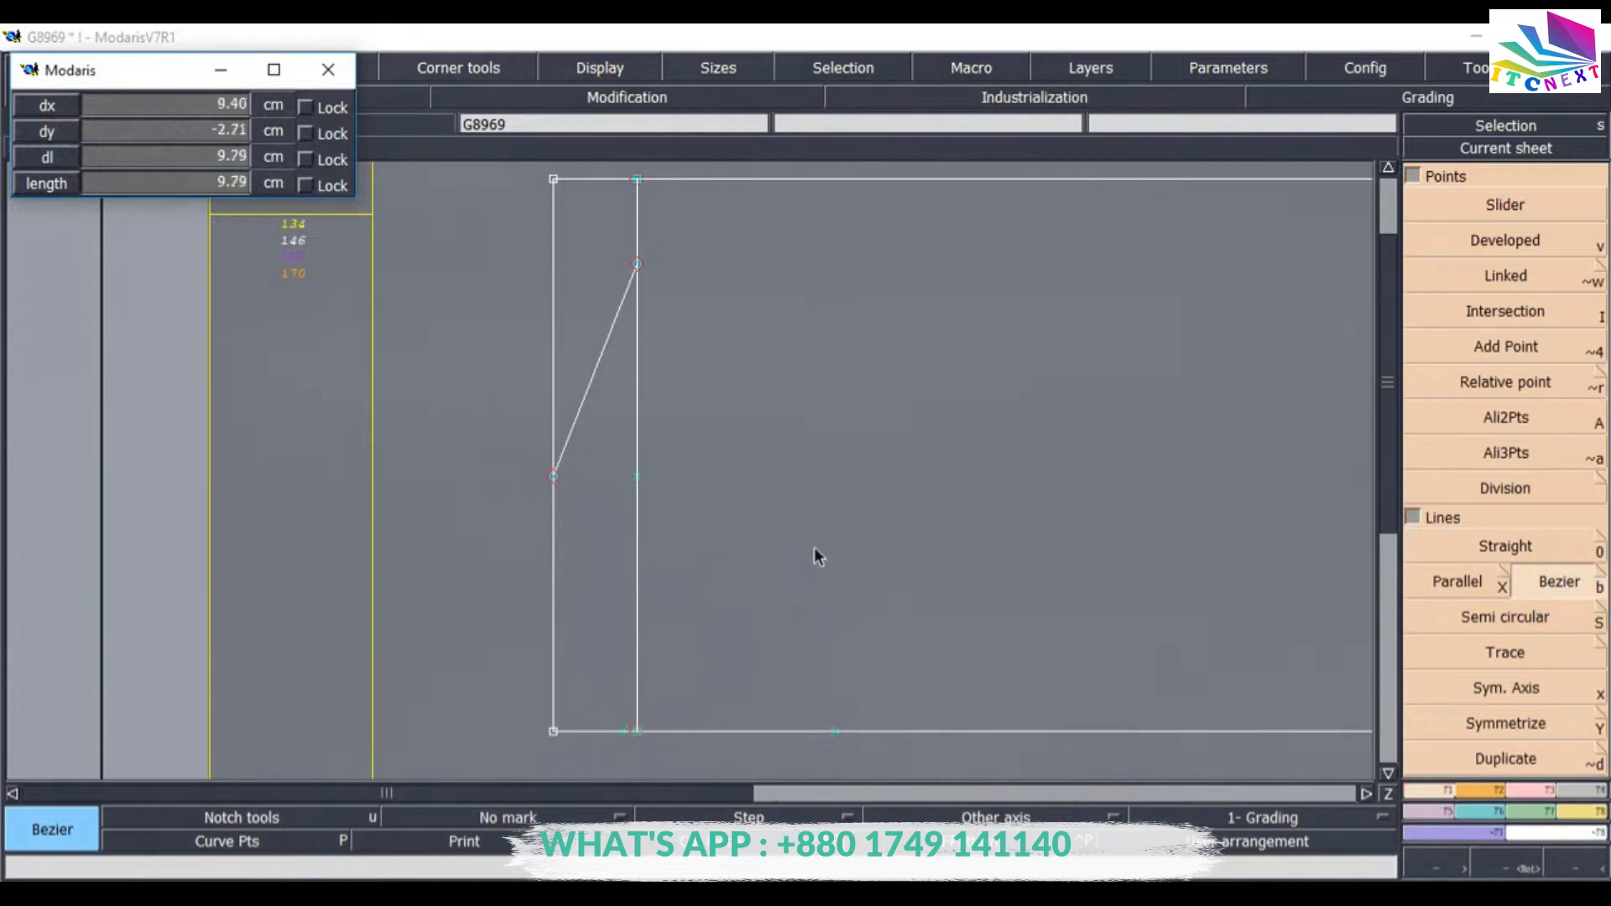
pyautogui.click(787, 558)
pyautogui.click(1041, 615)
pyautogui.click(1196, 480)
pyautogui.click(957, 365)
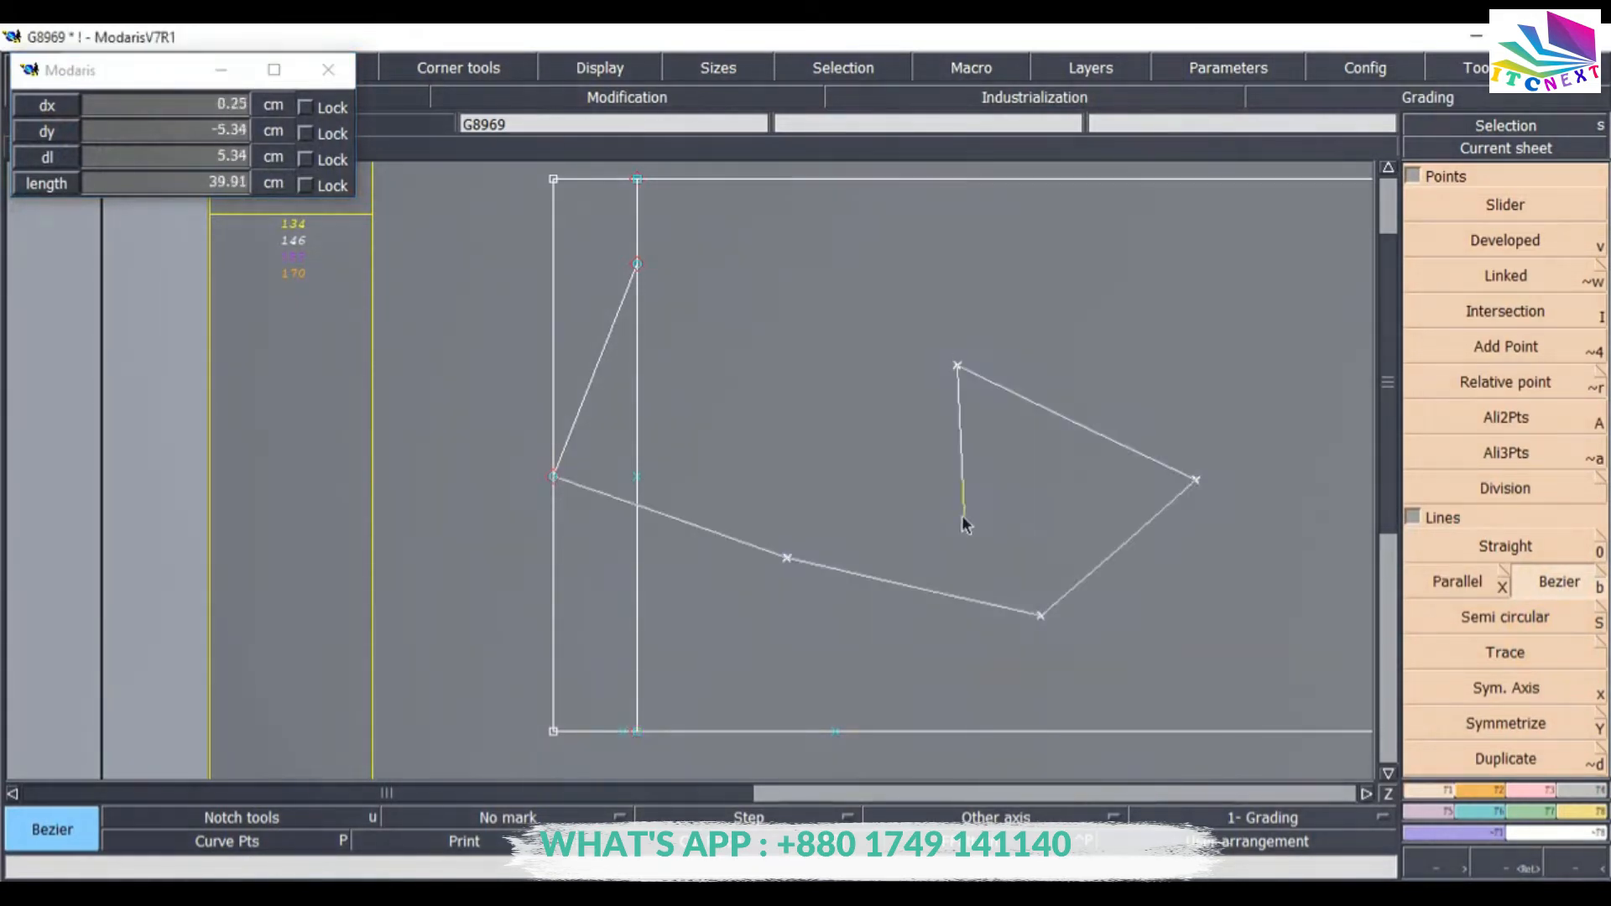
pyautogui.click(754, 359)
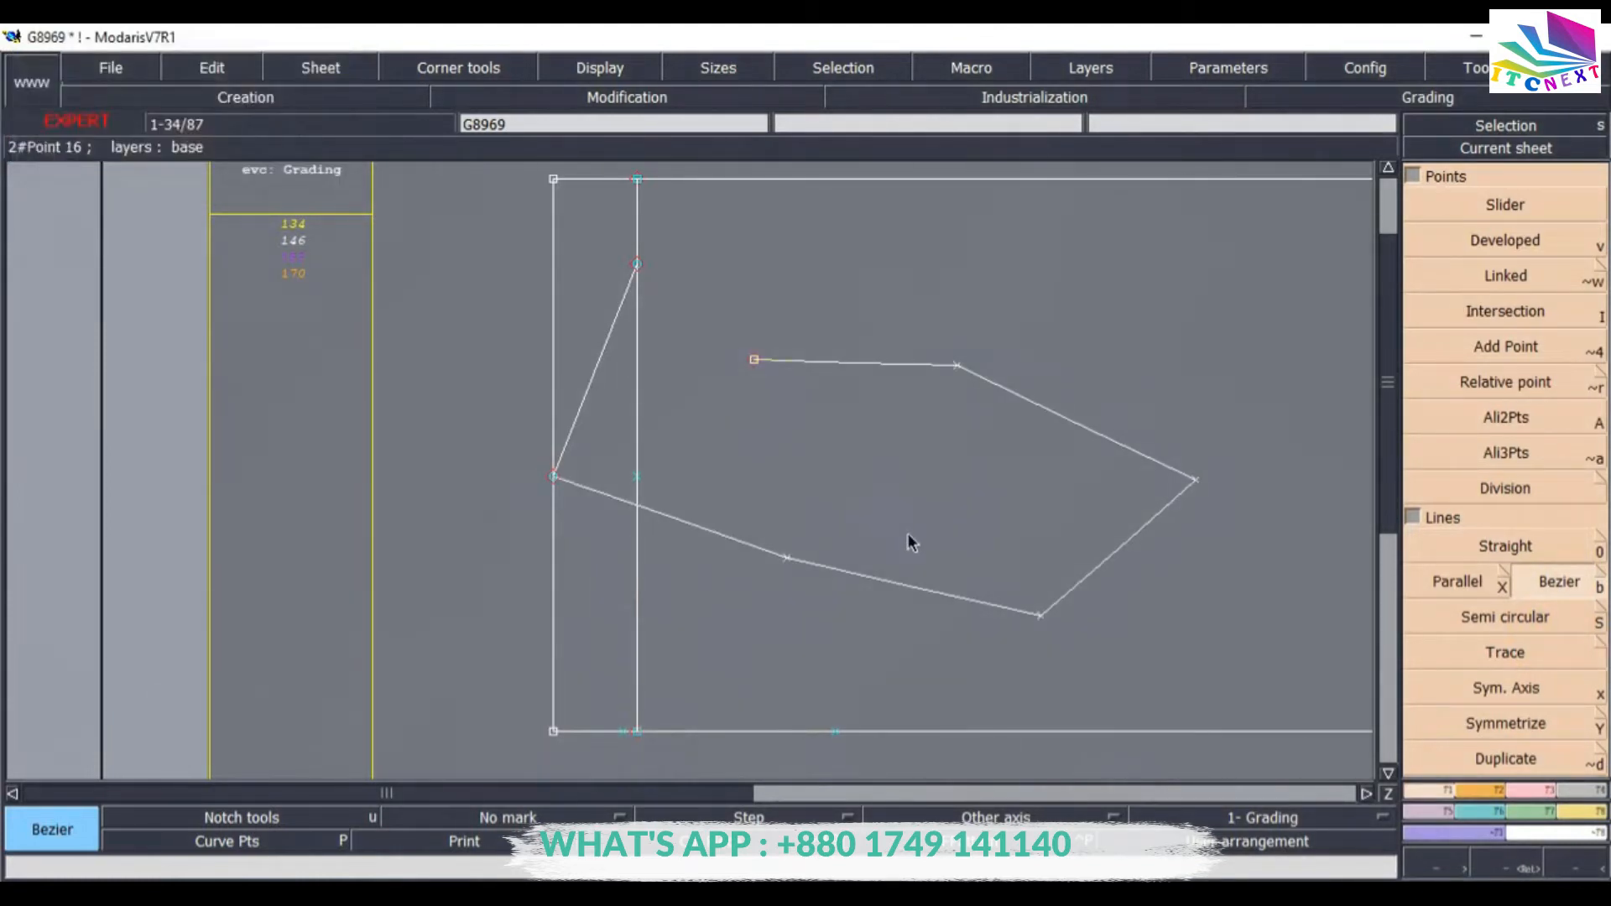
pyautogui.hotkey('ctrl', 'z')
# Draw a Bezier curve from the 9 cm point on the left edge to the 2.5 cm point on the bottom edge.
pyautogui.click(552, 476)
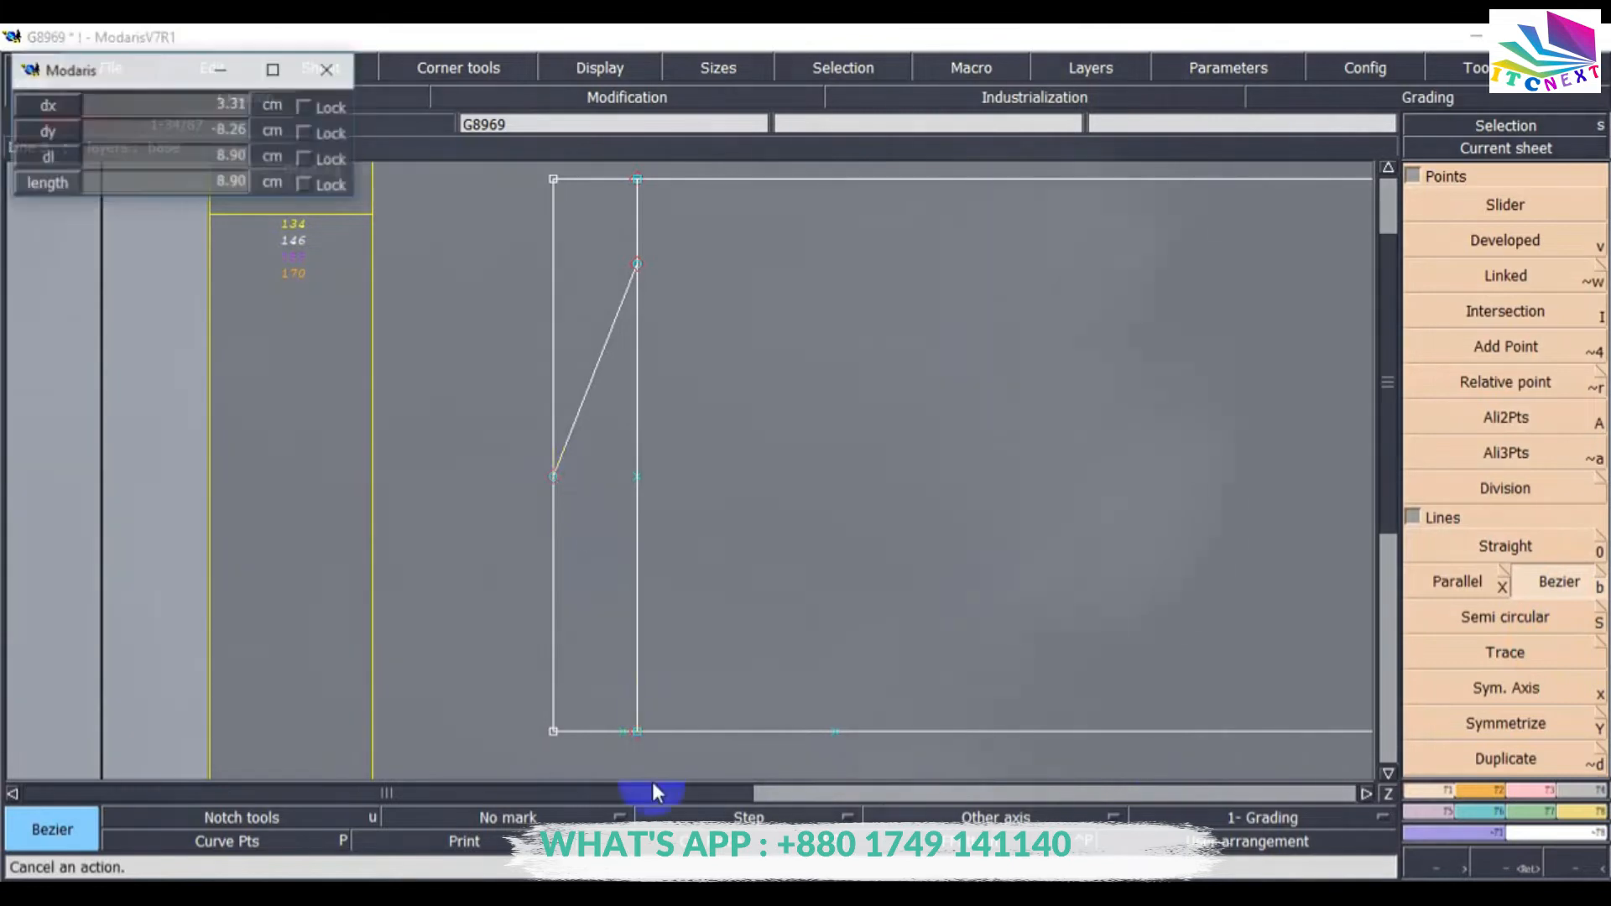
pyautogui.click(621, 731)
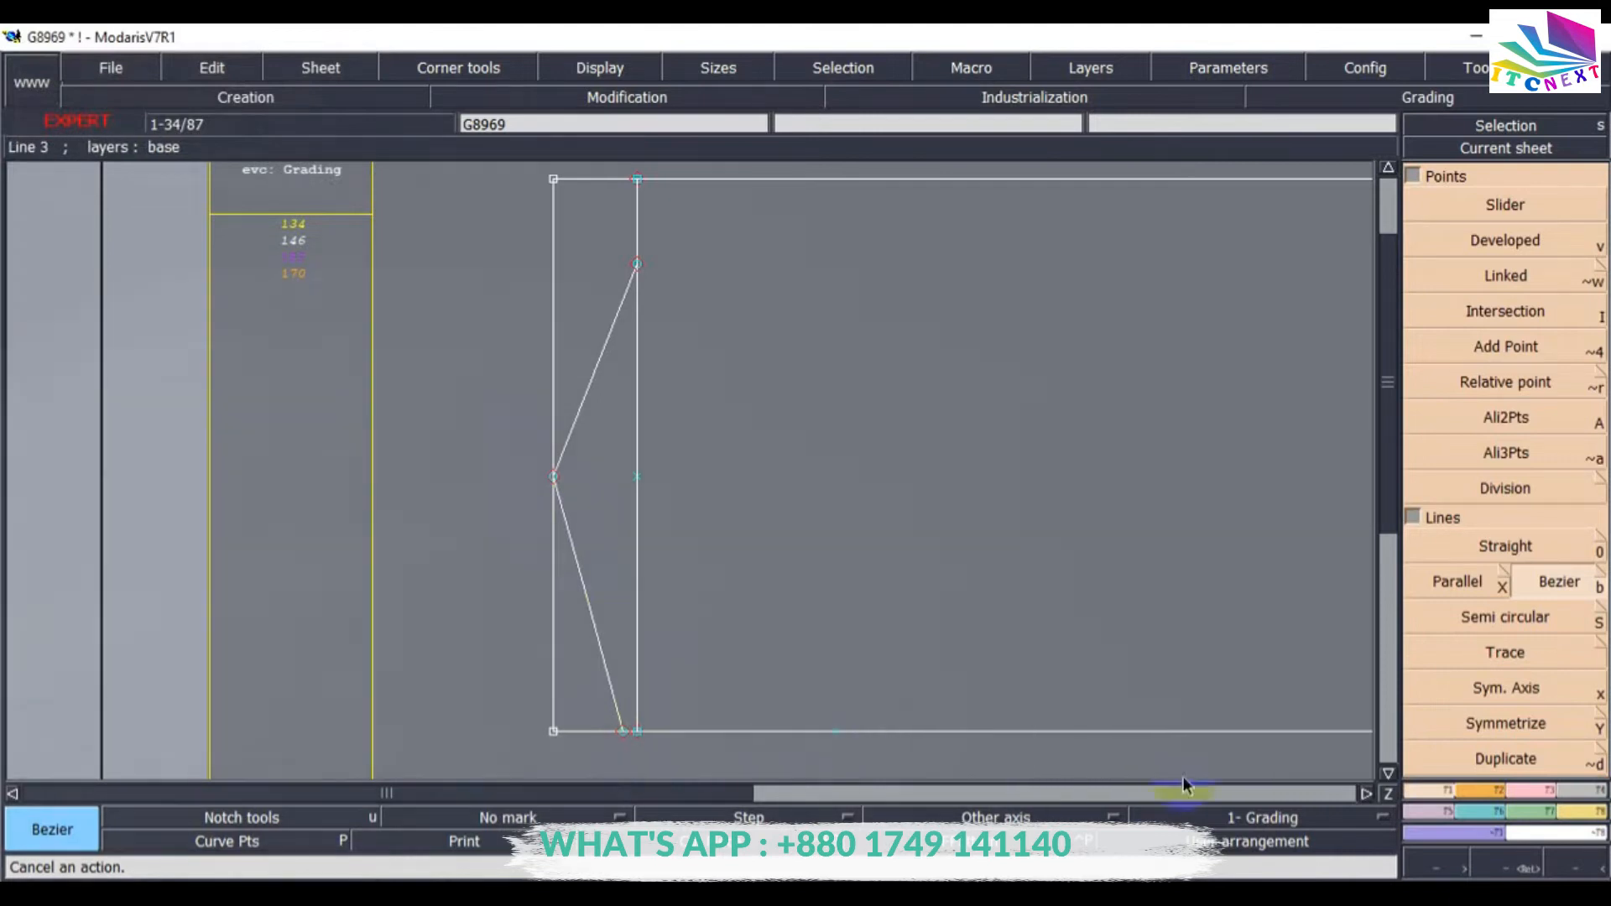
# Turn on the display of curve handles.
pyautogui.click(1518, 865)
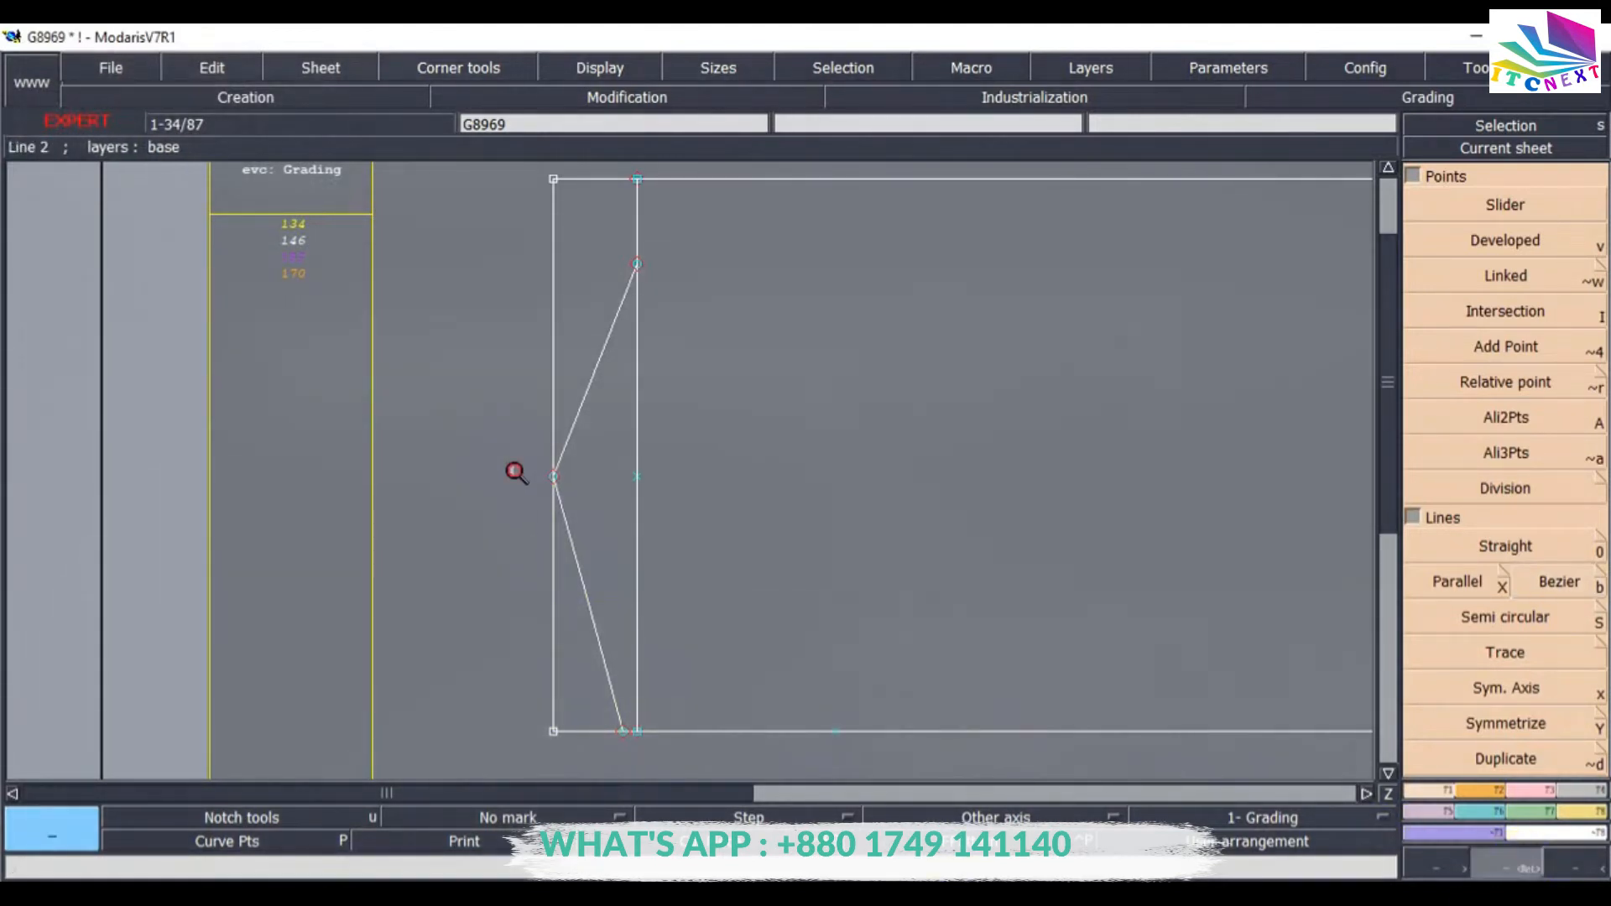
pyautogui.moveTo(725, 748); pyautogui.dragTo(733, 760)
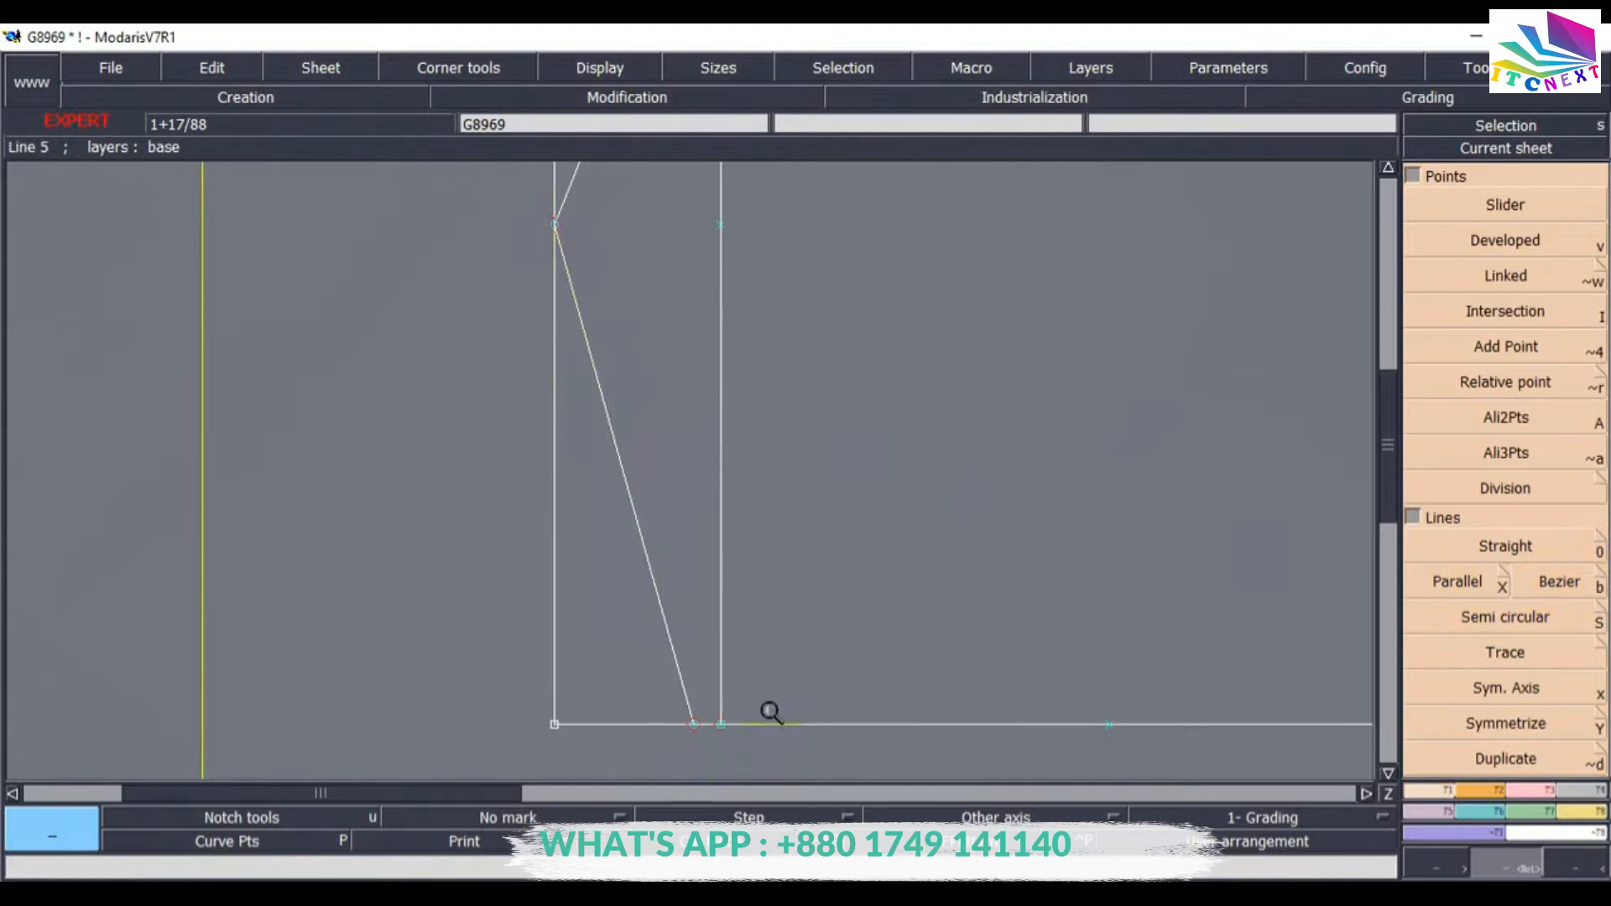
pyautogui.click(577, 71)
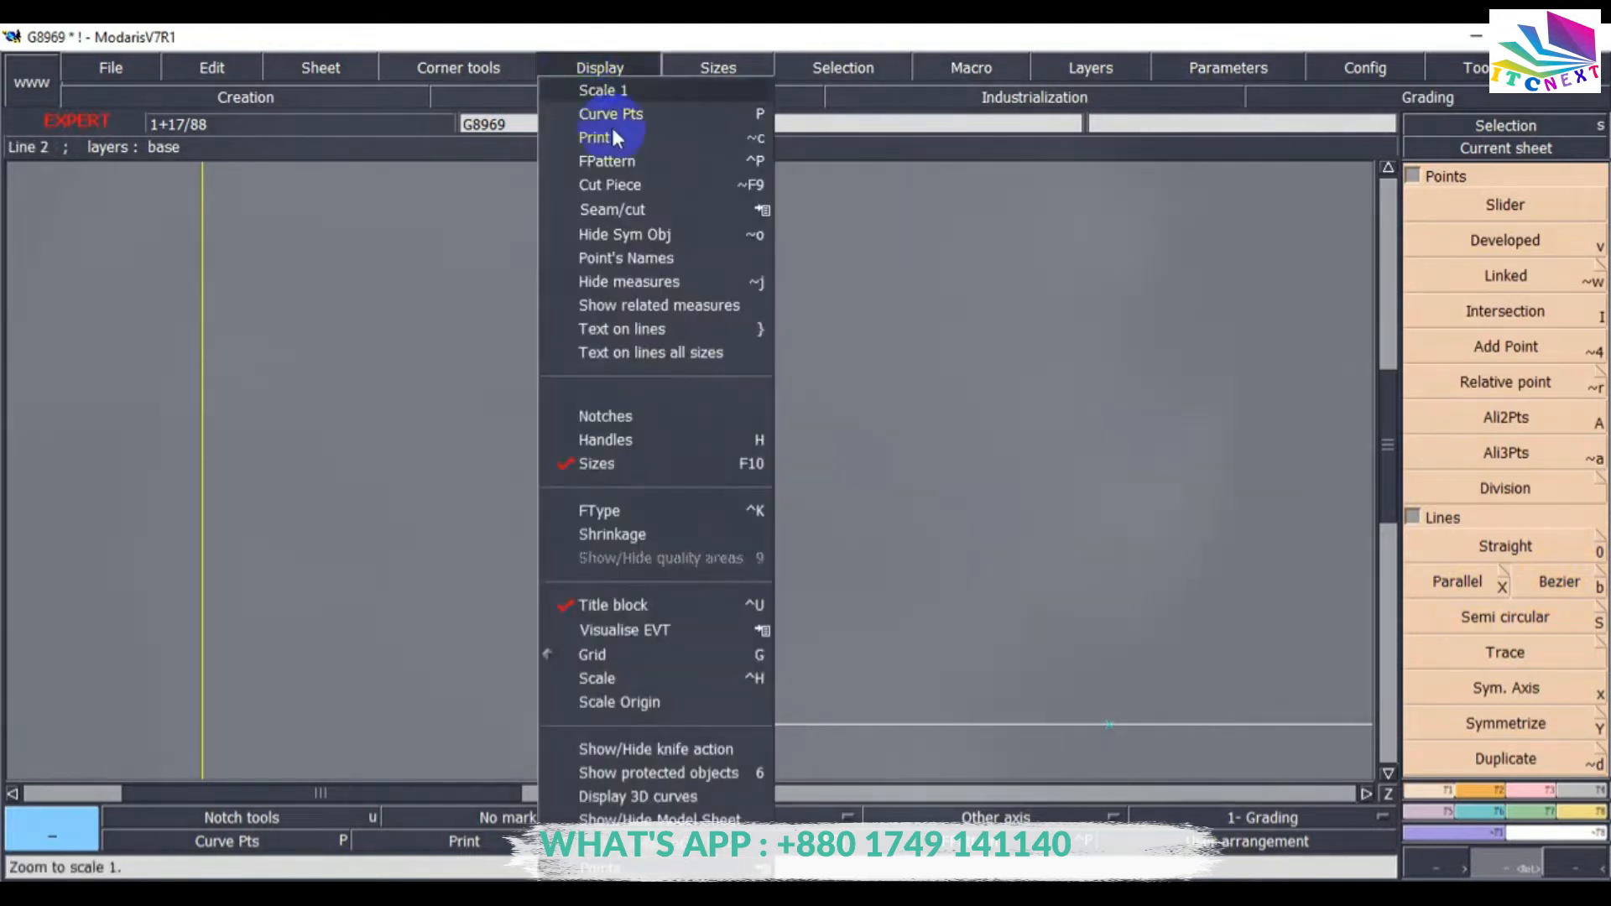
pyautogui.click(595, 440)
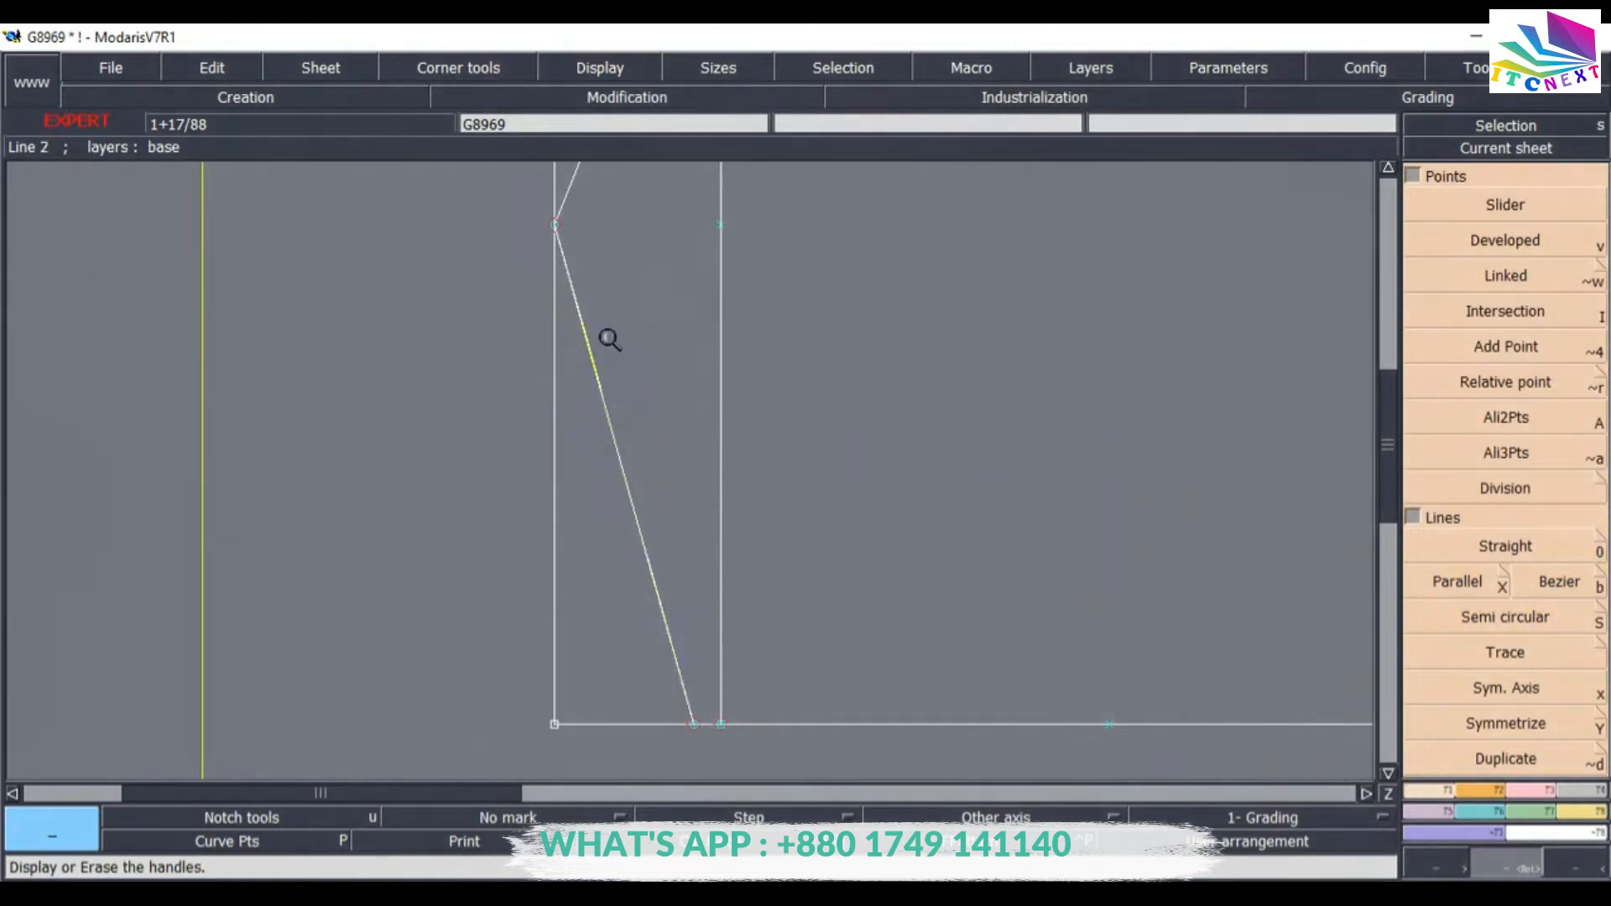
# Reshape the first neckline Bezier curve by moving its handles to smooth the curve toward the bottom edge.
pyautogui.click(1546, 791)
pyautogui.click(1471, 522)
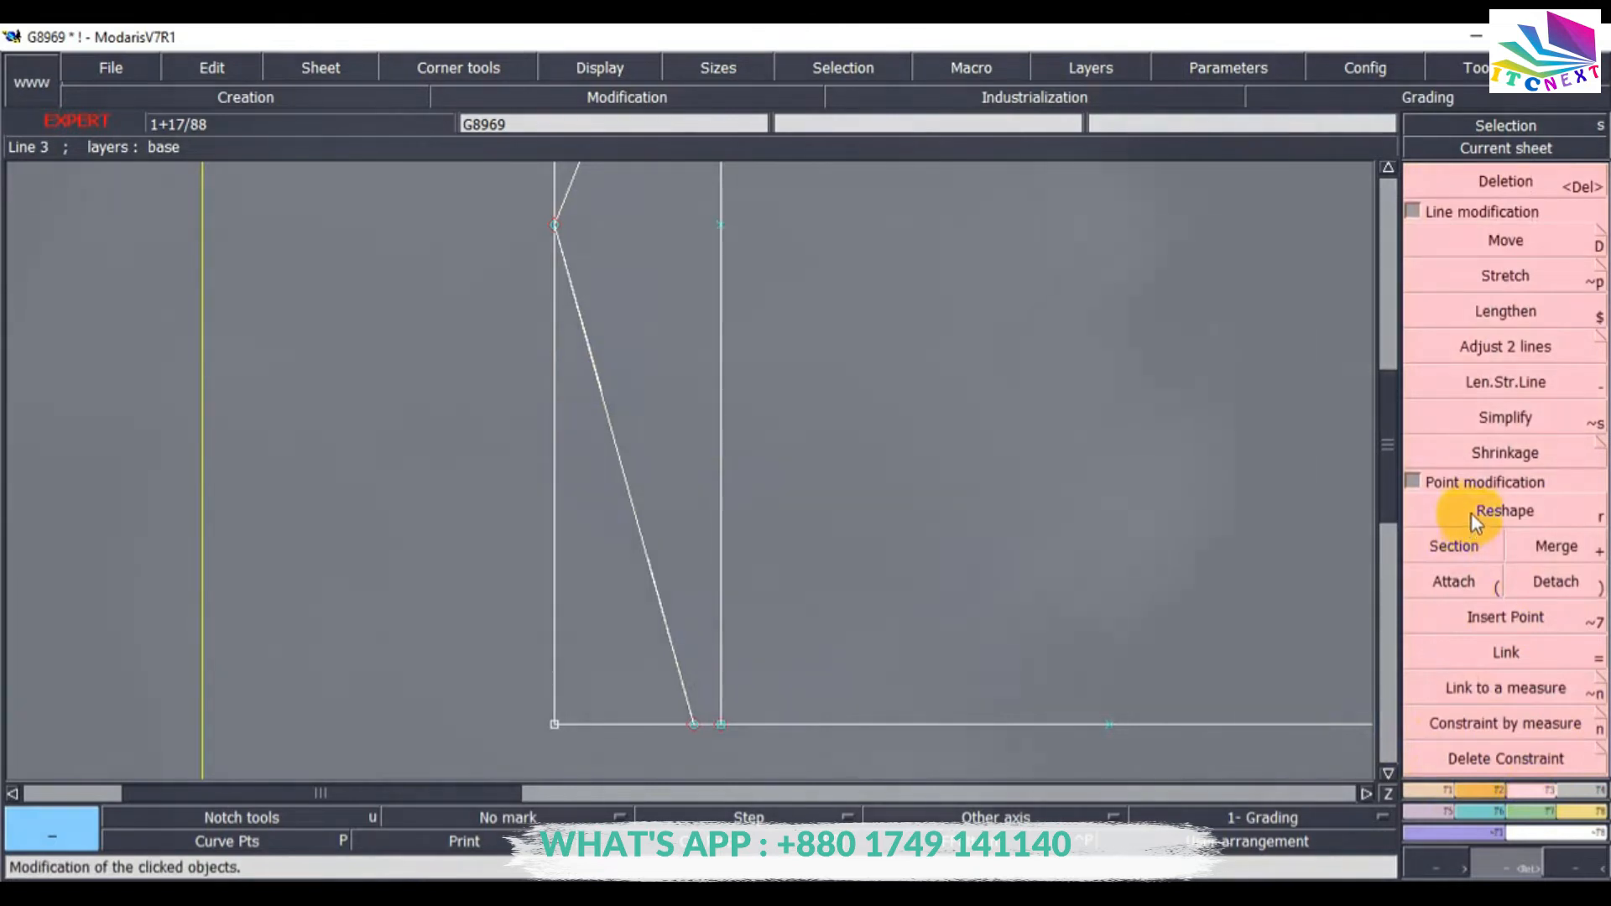
pyautogui.click(600, 388)
pyautogui.click(642, 289)
pyautogui.click(653, 567)
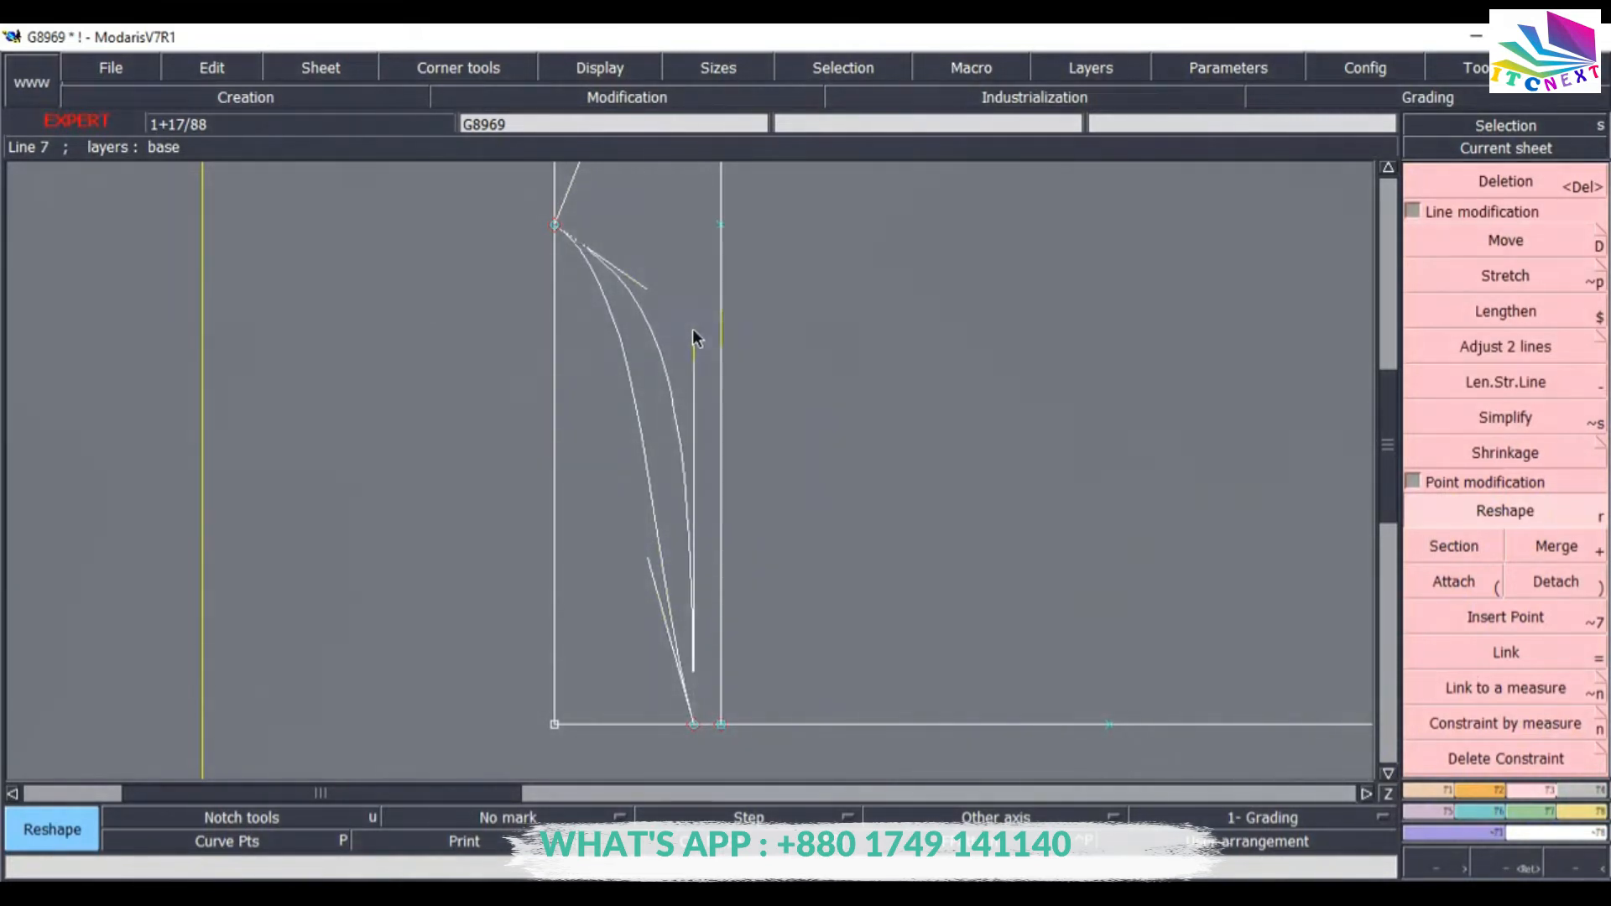
pyautogui.click(692, 329)
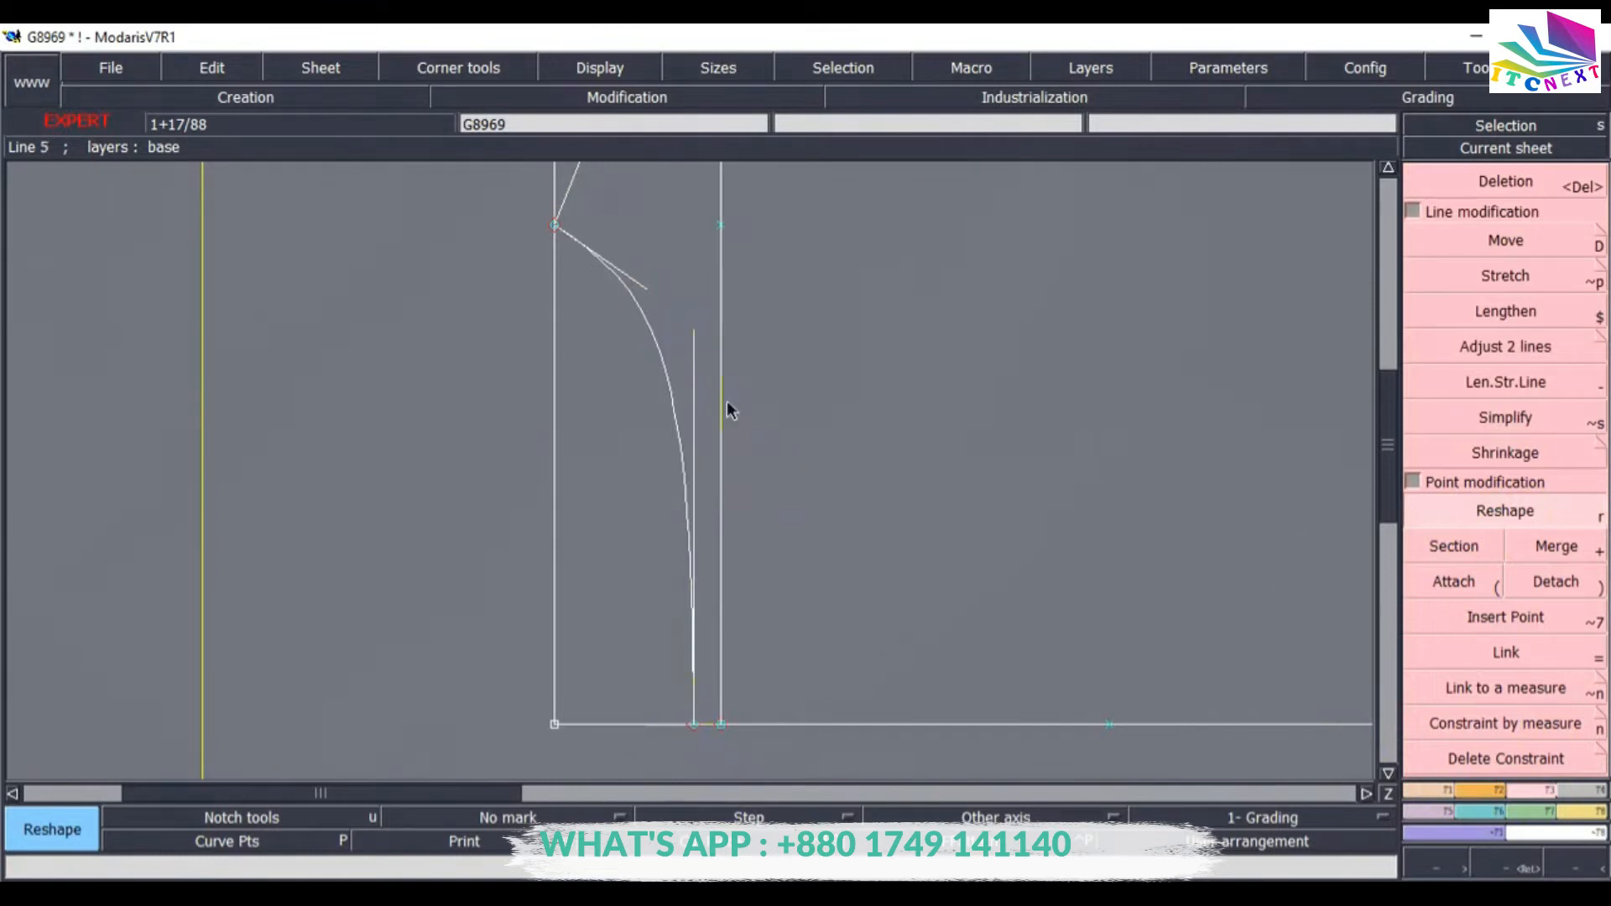
pyautogui.click(646, 288)
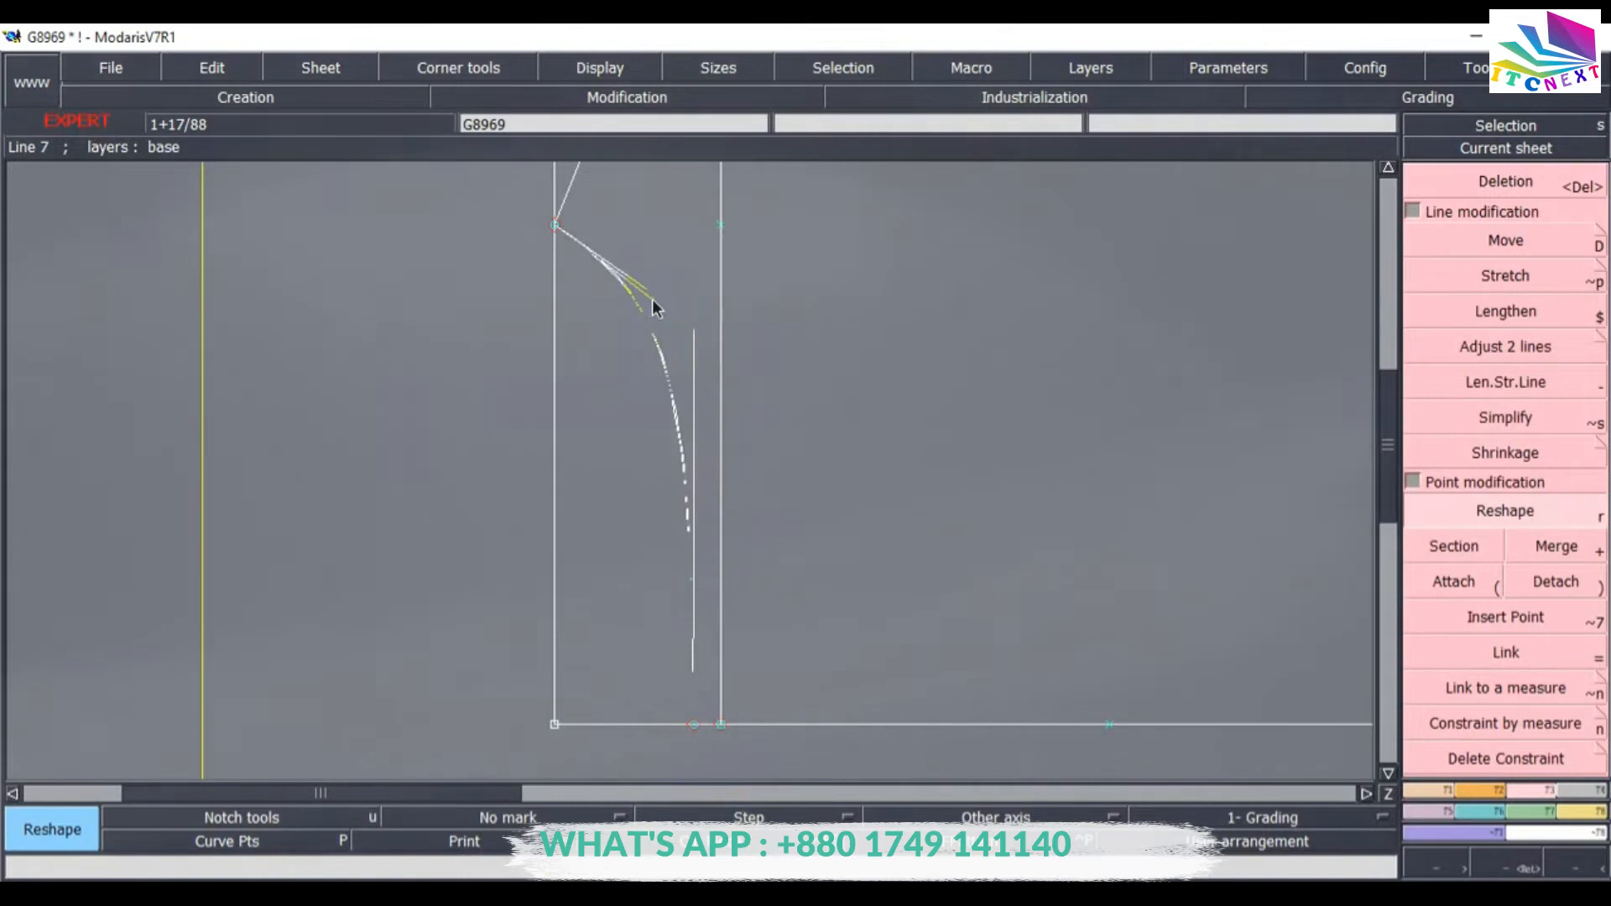
pyautogui.click(654, 304)
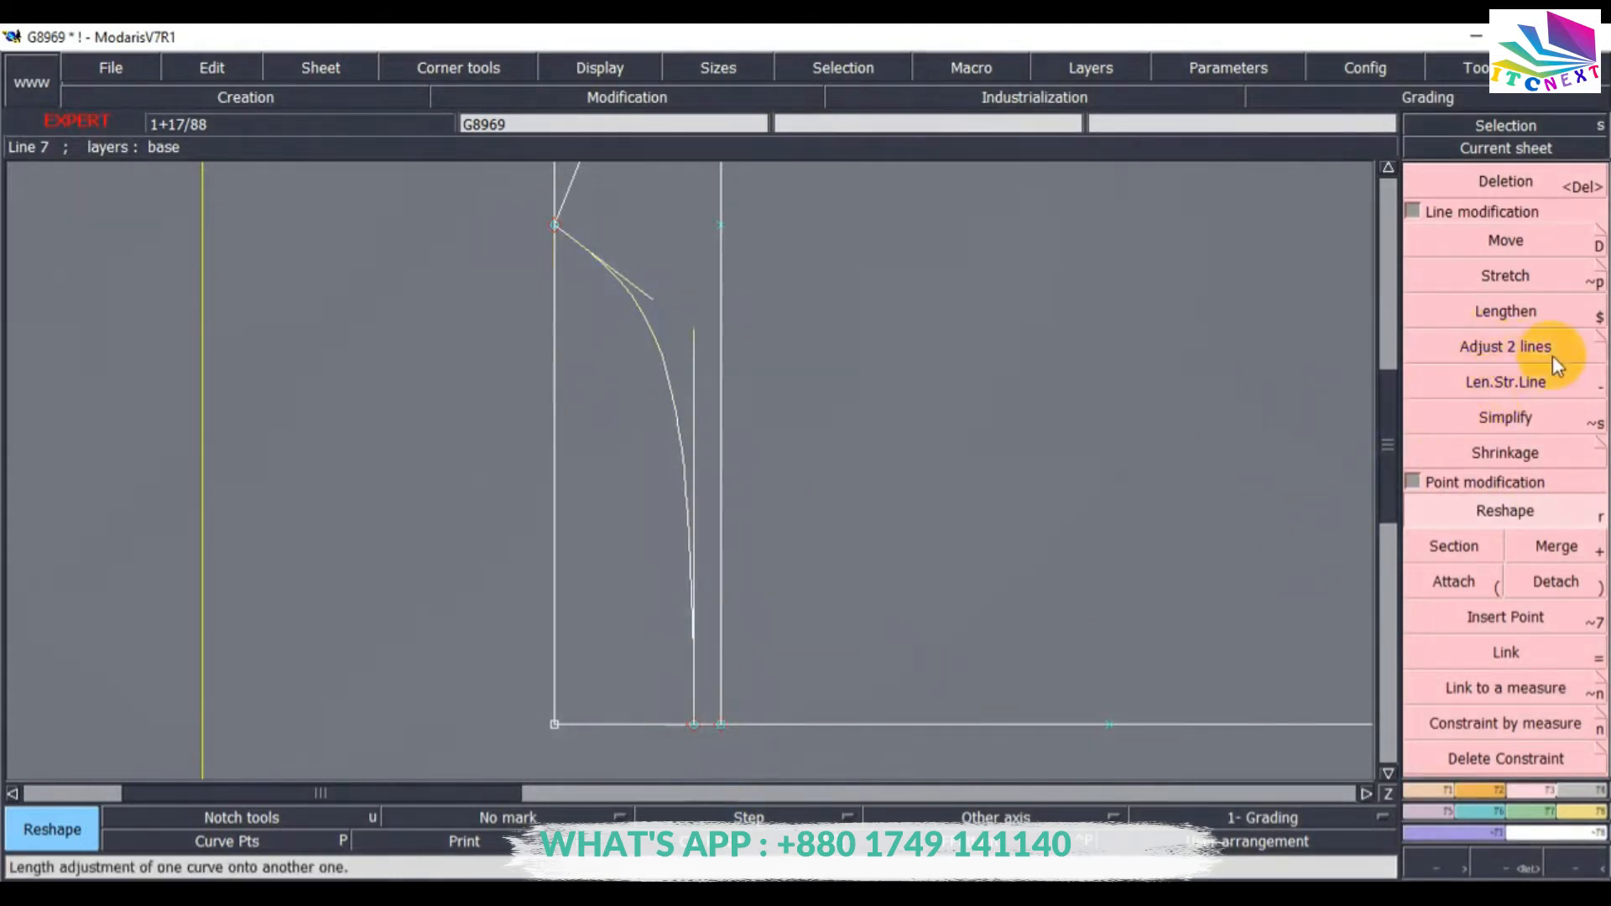
# Adjust the neckline curve's upper end square to the left edge with Adjust 2 lines.
pyautogui.click(1505, 348)
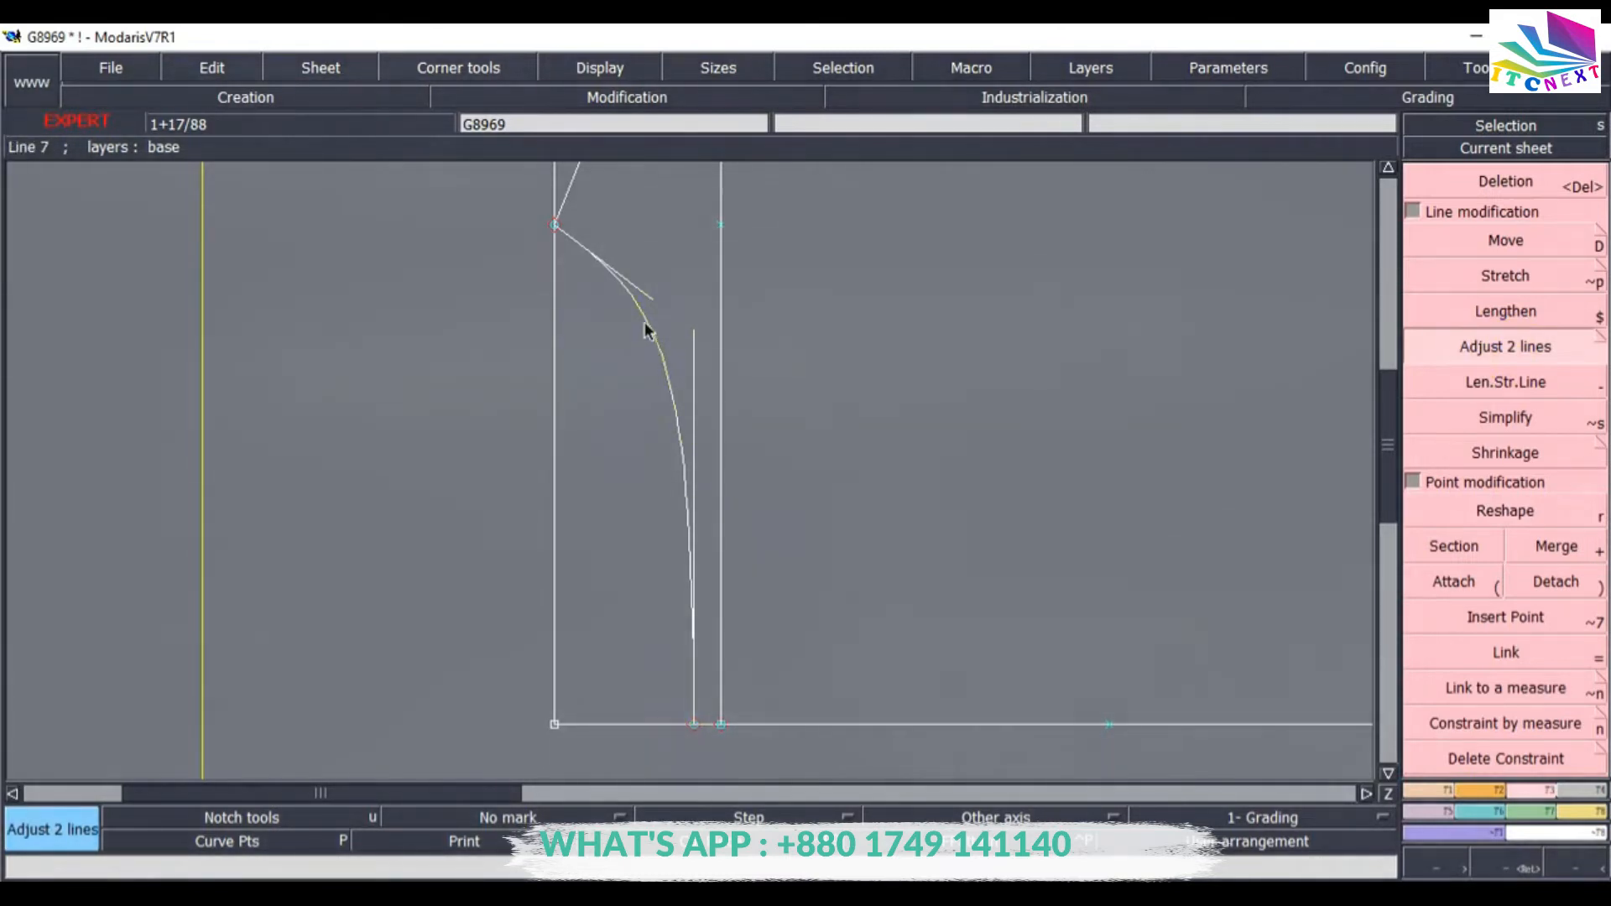
pyautogui.click(610, 727)
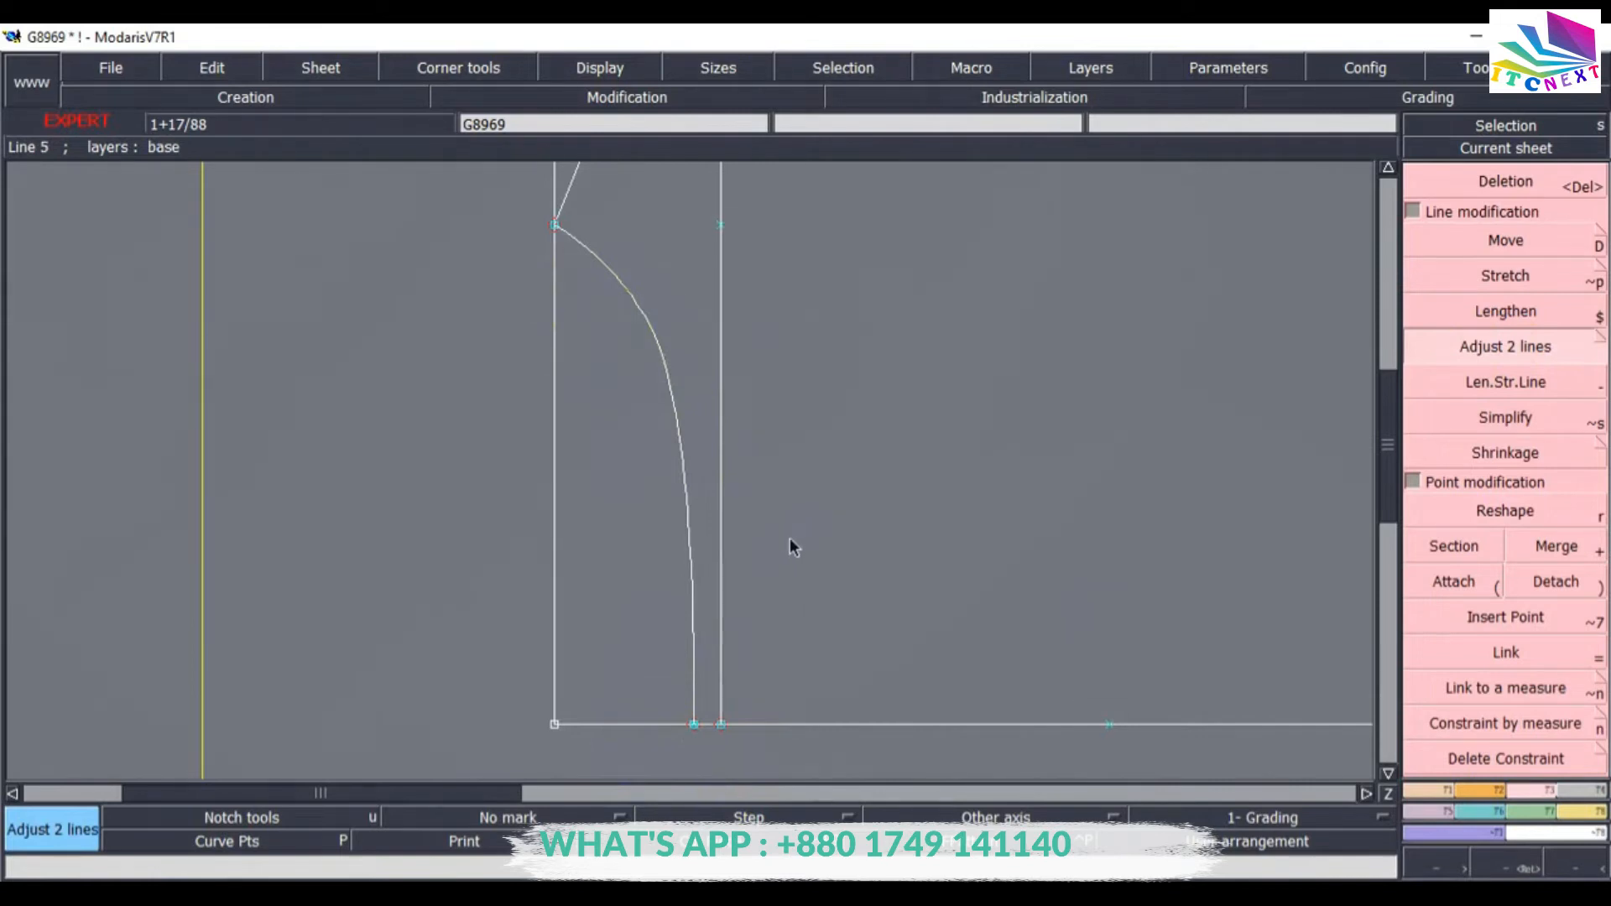
pyautogui.hotkey('ctrl', 'z')
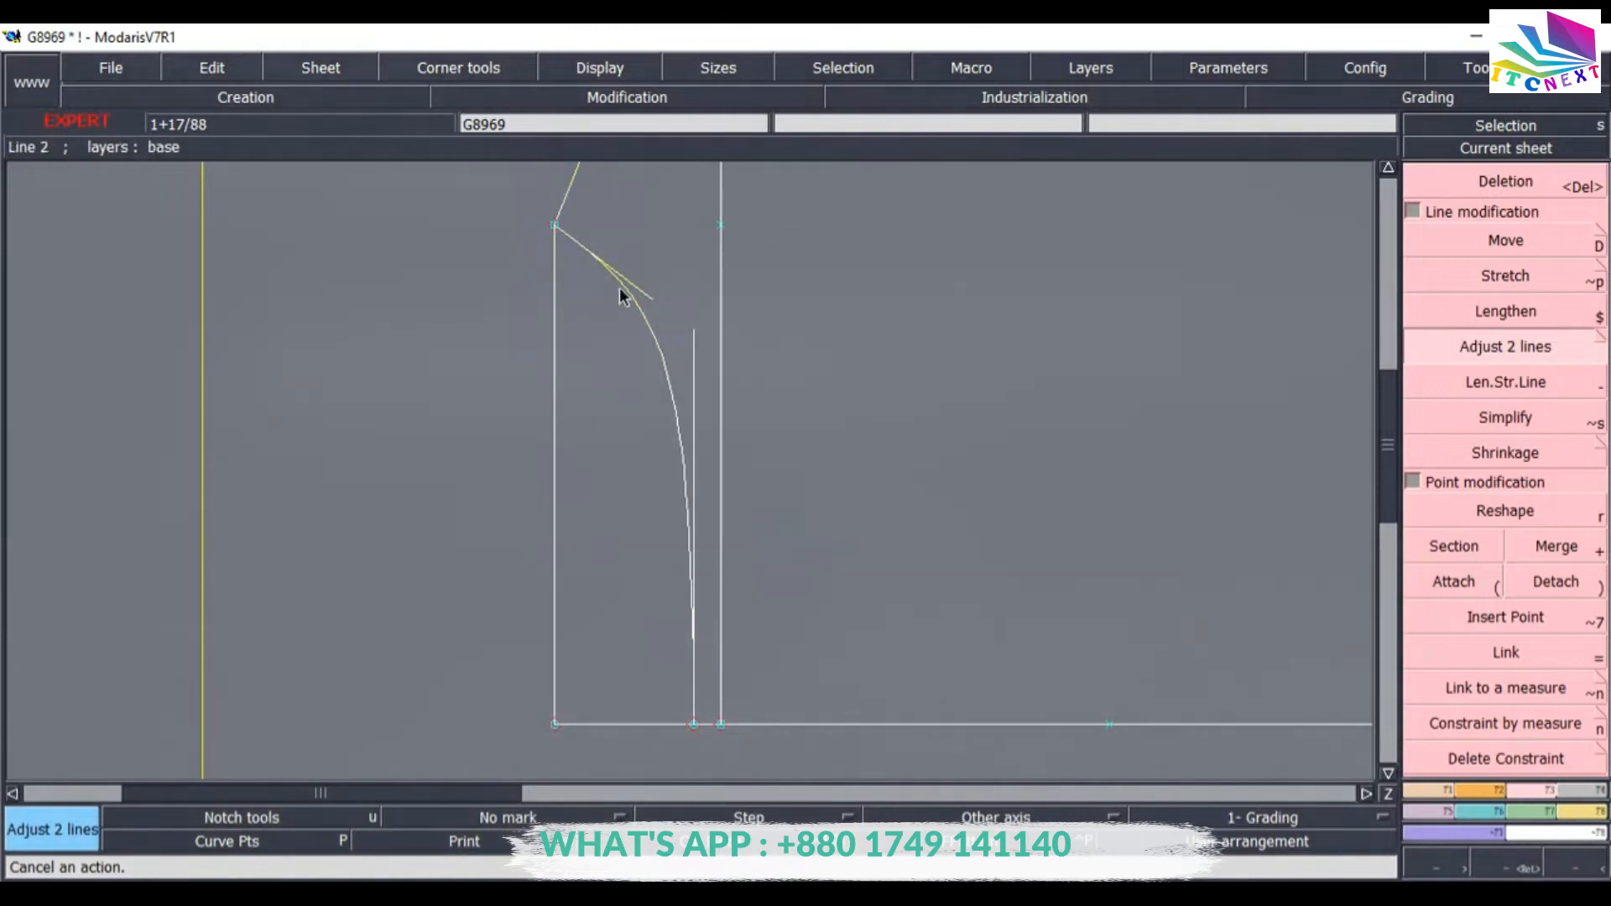
pyautogui.click(569, 184)
pyautogui.click(554, 376)
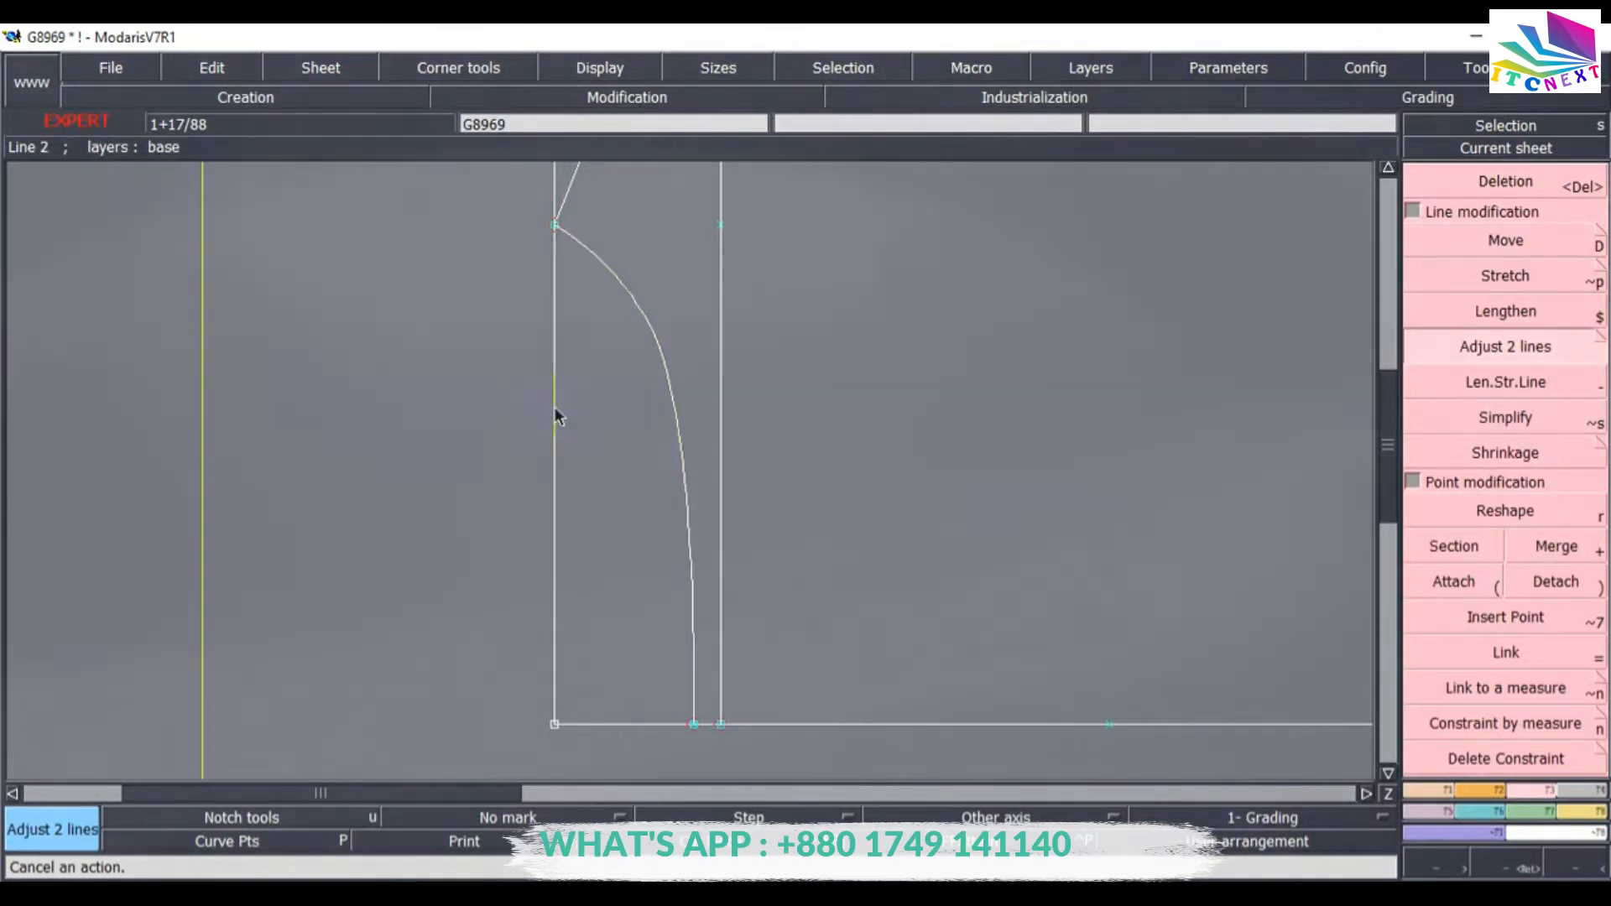
# Save the model, continuing past the validation anomaly dialog.
pyautogui.click(116, 67)
pyautogui.click(193, 218)
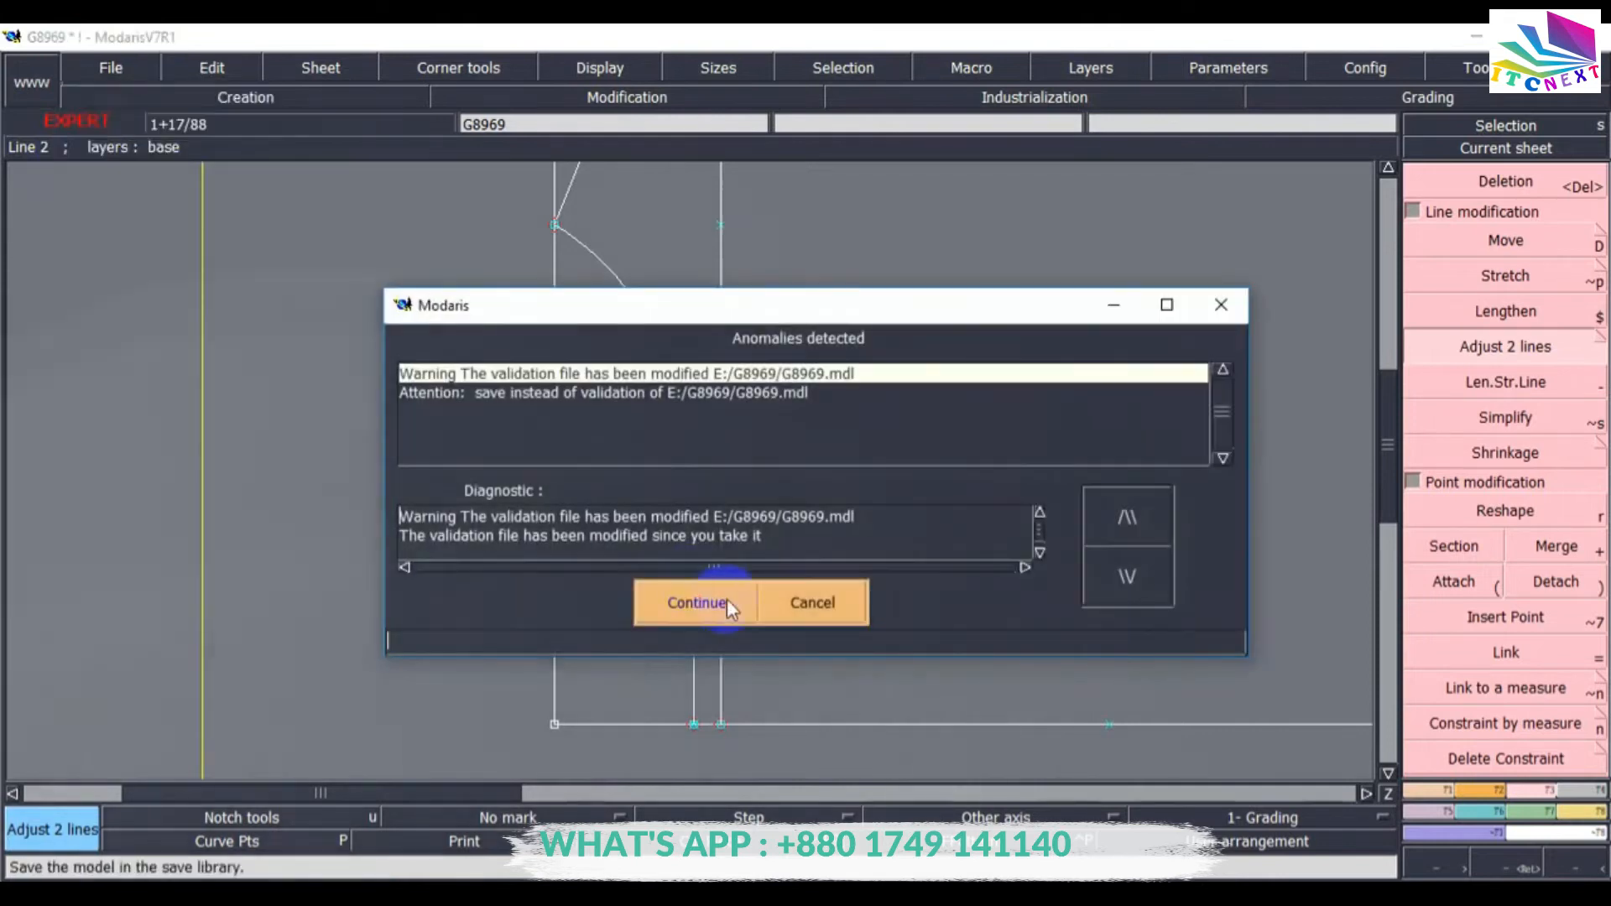
pyautogui.click(727, 599)
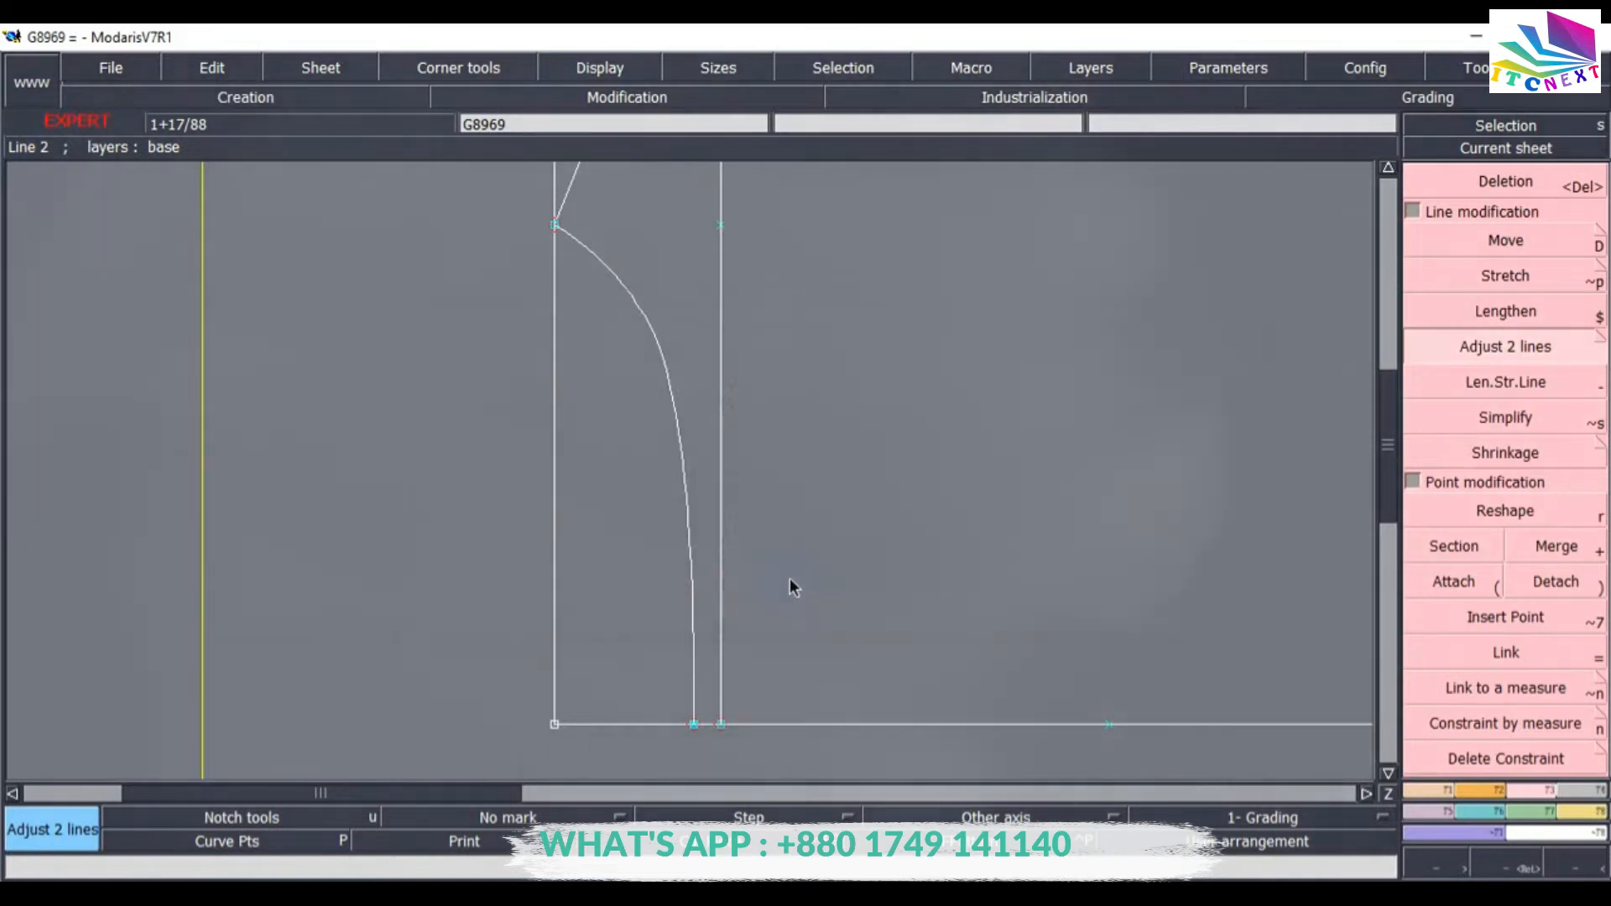
# Draw a second Bezier curve from the left-edge neck point to the outer point on the bottom edge.
pyautogui.press('Home')
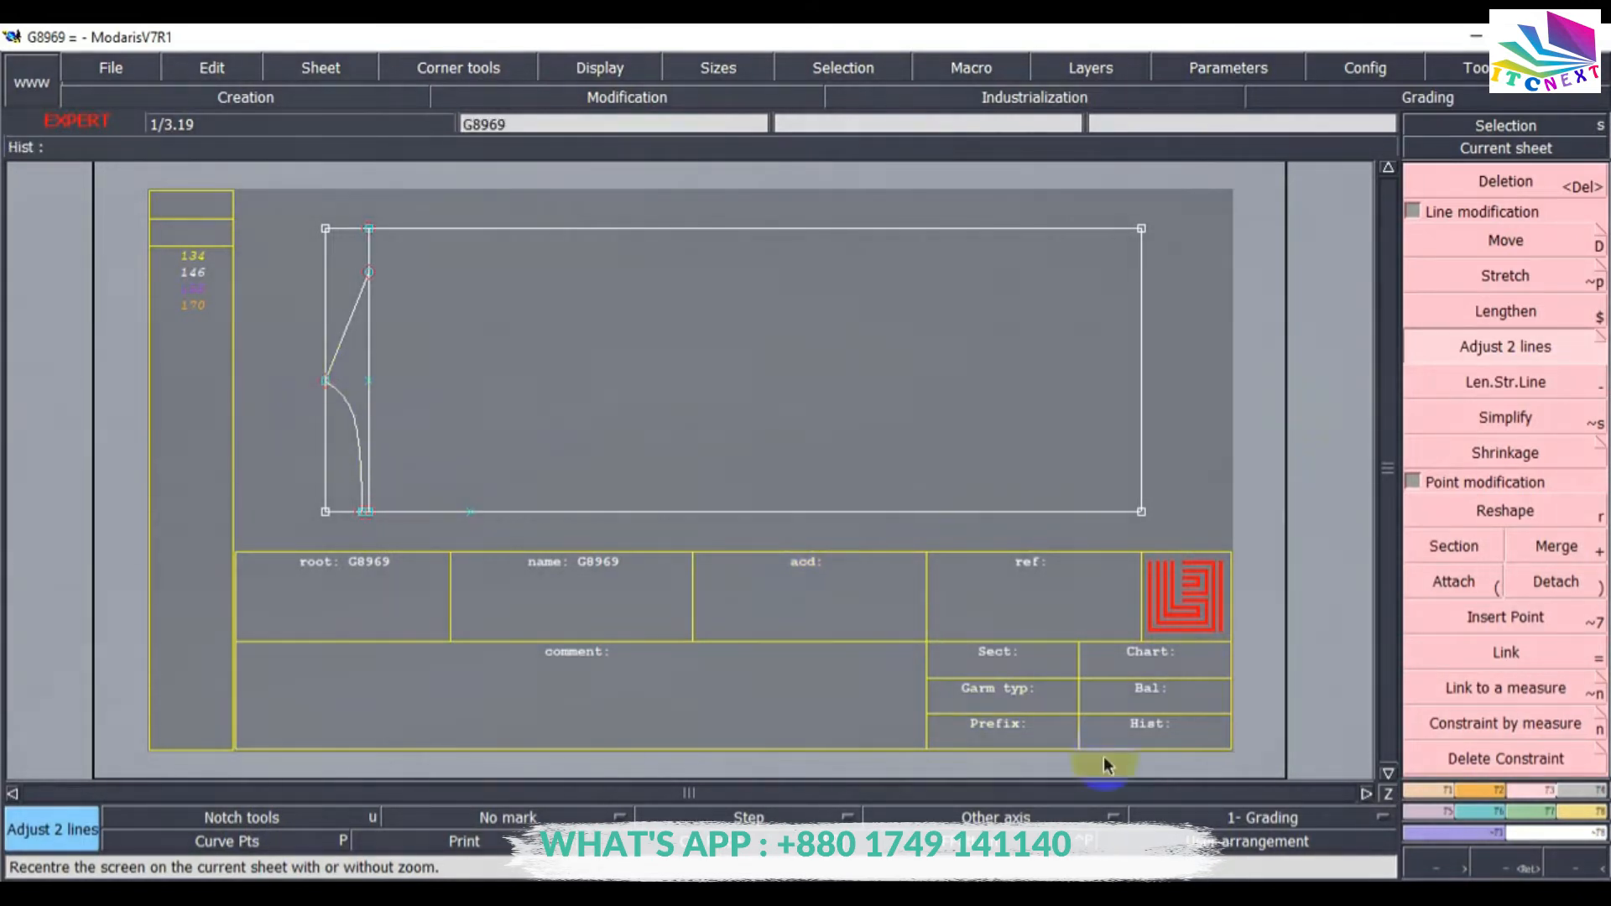
pyautogui.click(1509, 866)
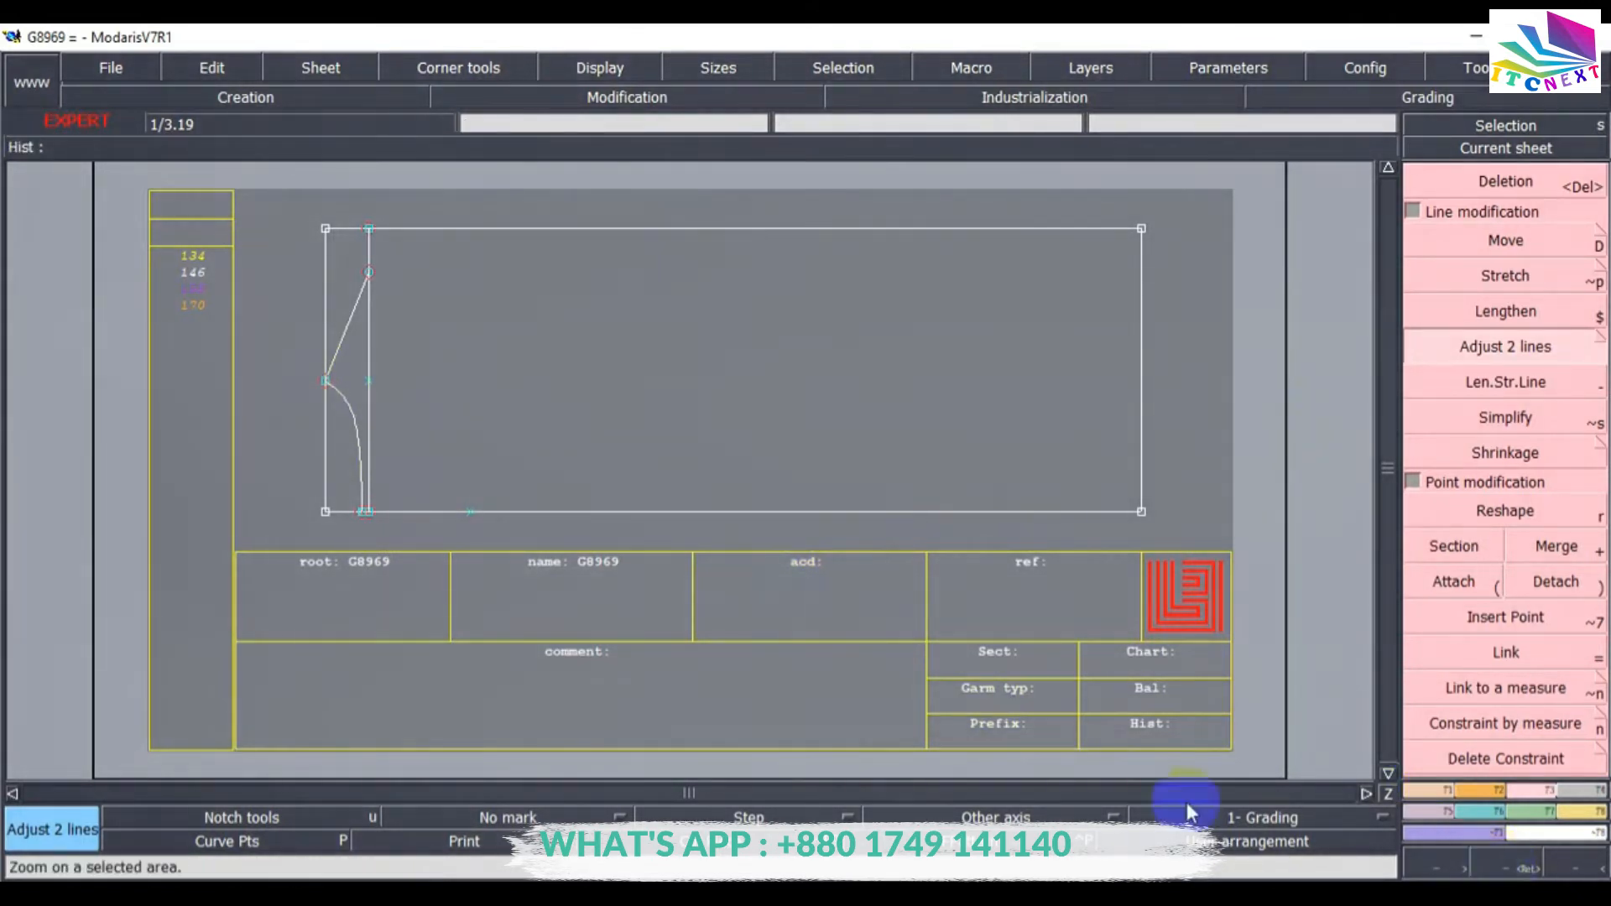
pyautogui.click(545, 558)
pyautogui.moveTo(343, 223); pyautogui.dragTo(949, 747)
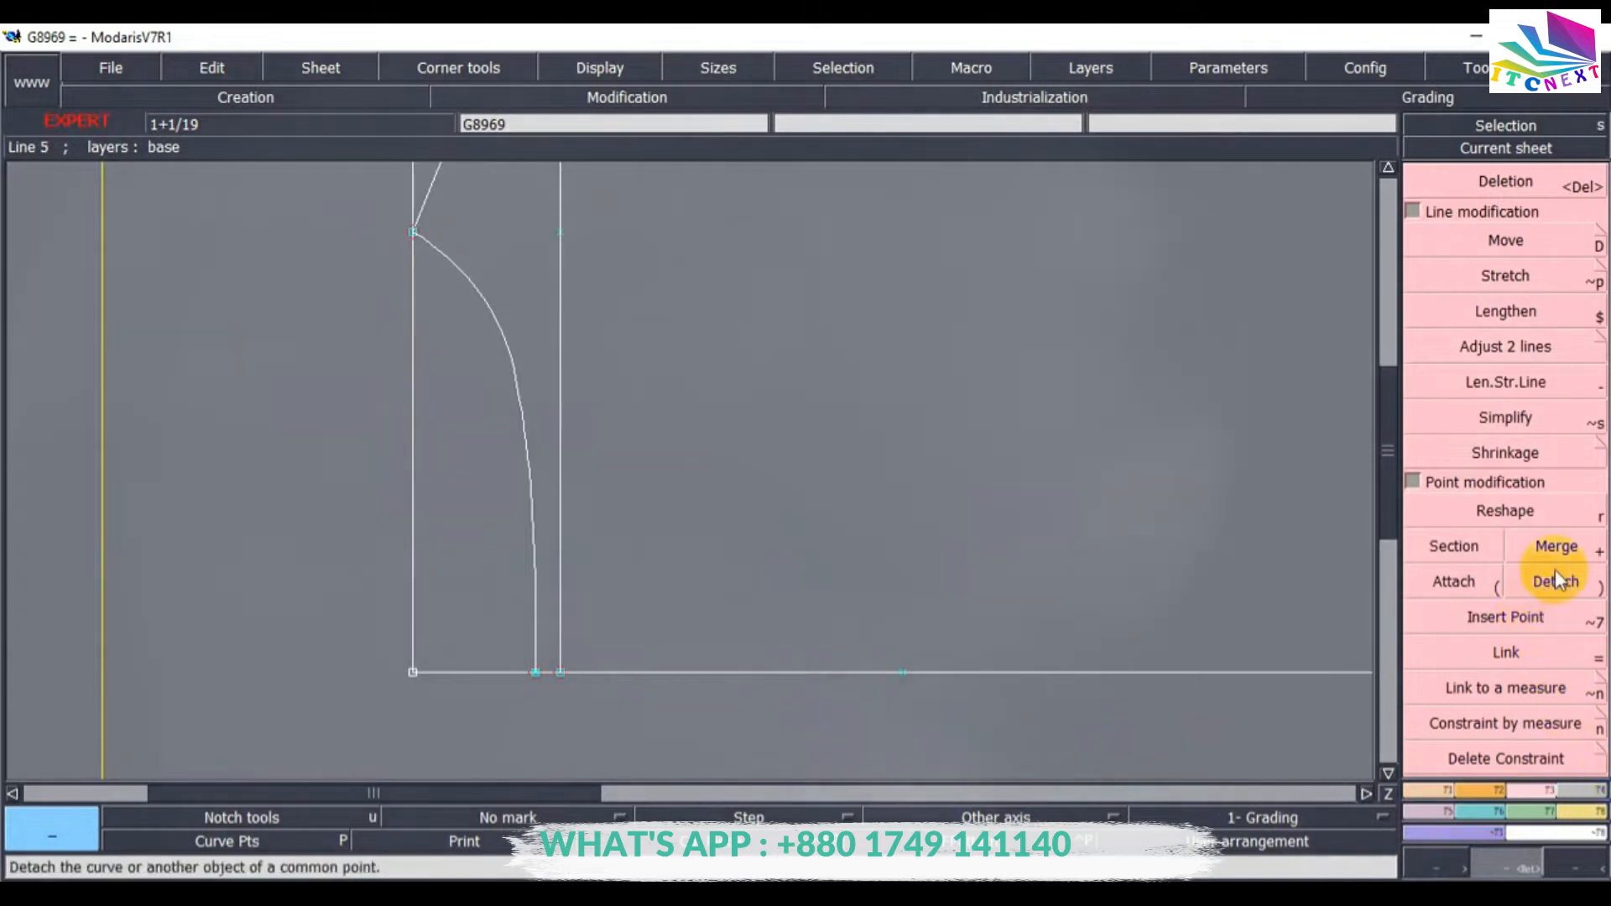
pyautogui.click(1435, 792)
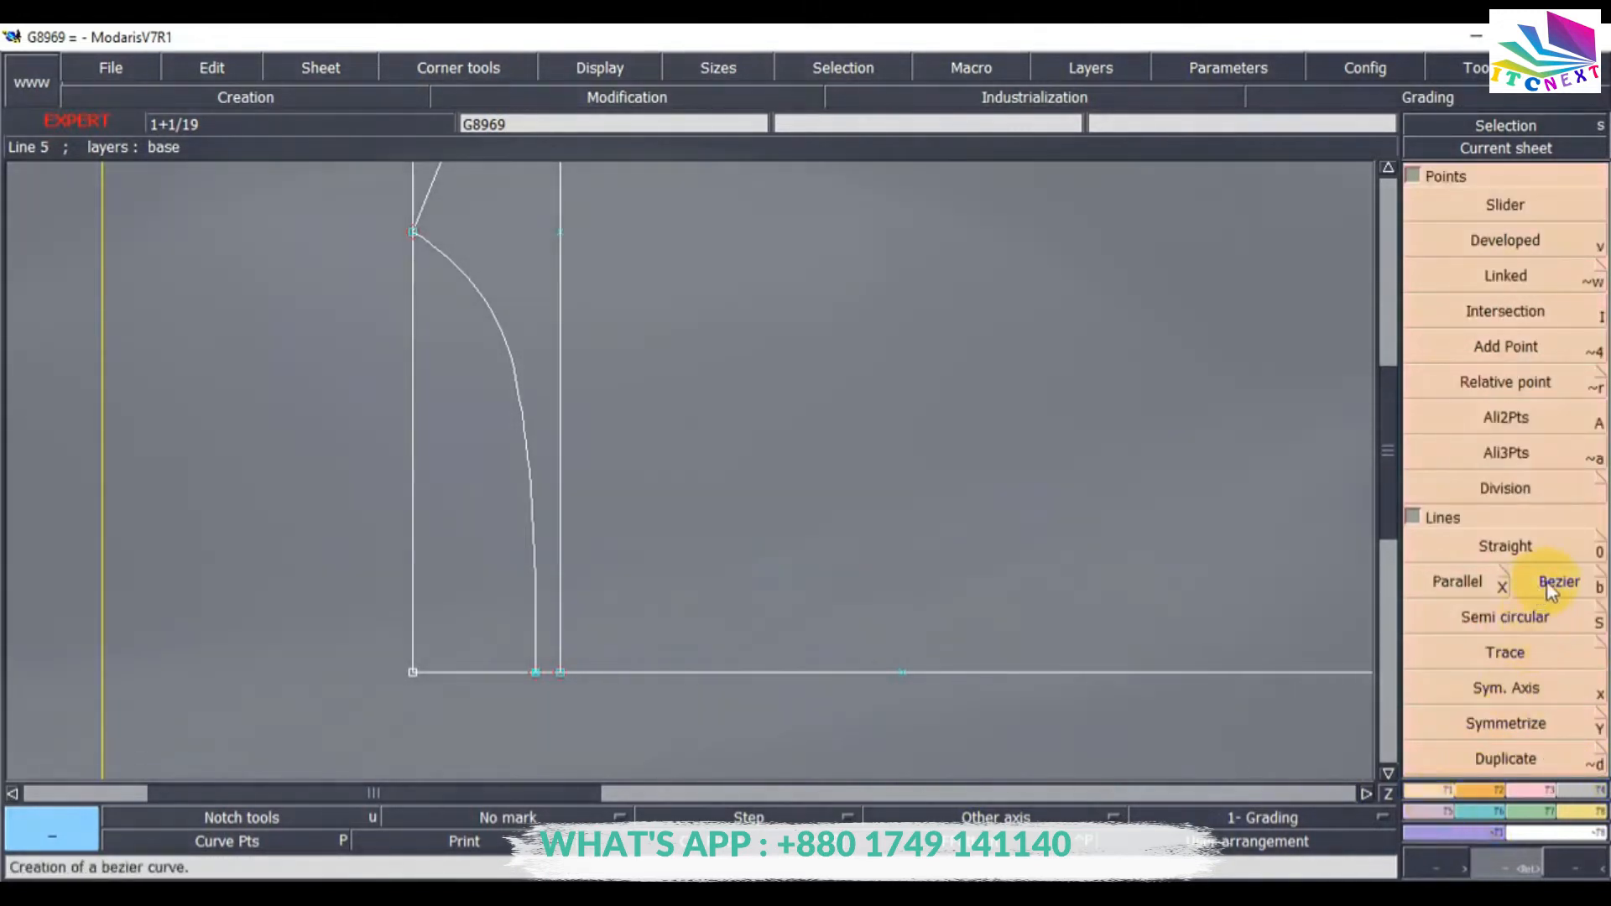
pyautogui.click(1551, 584)
pyautogui.click(423, 248)
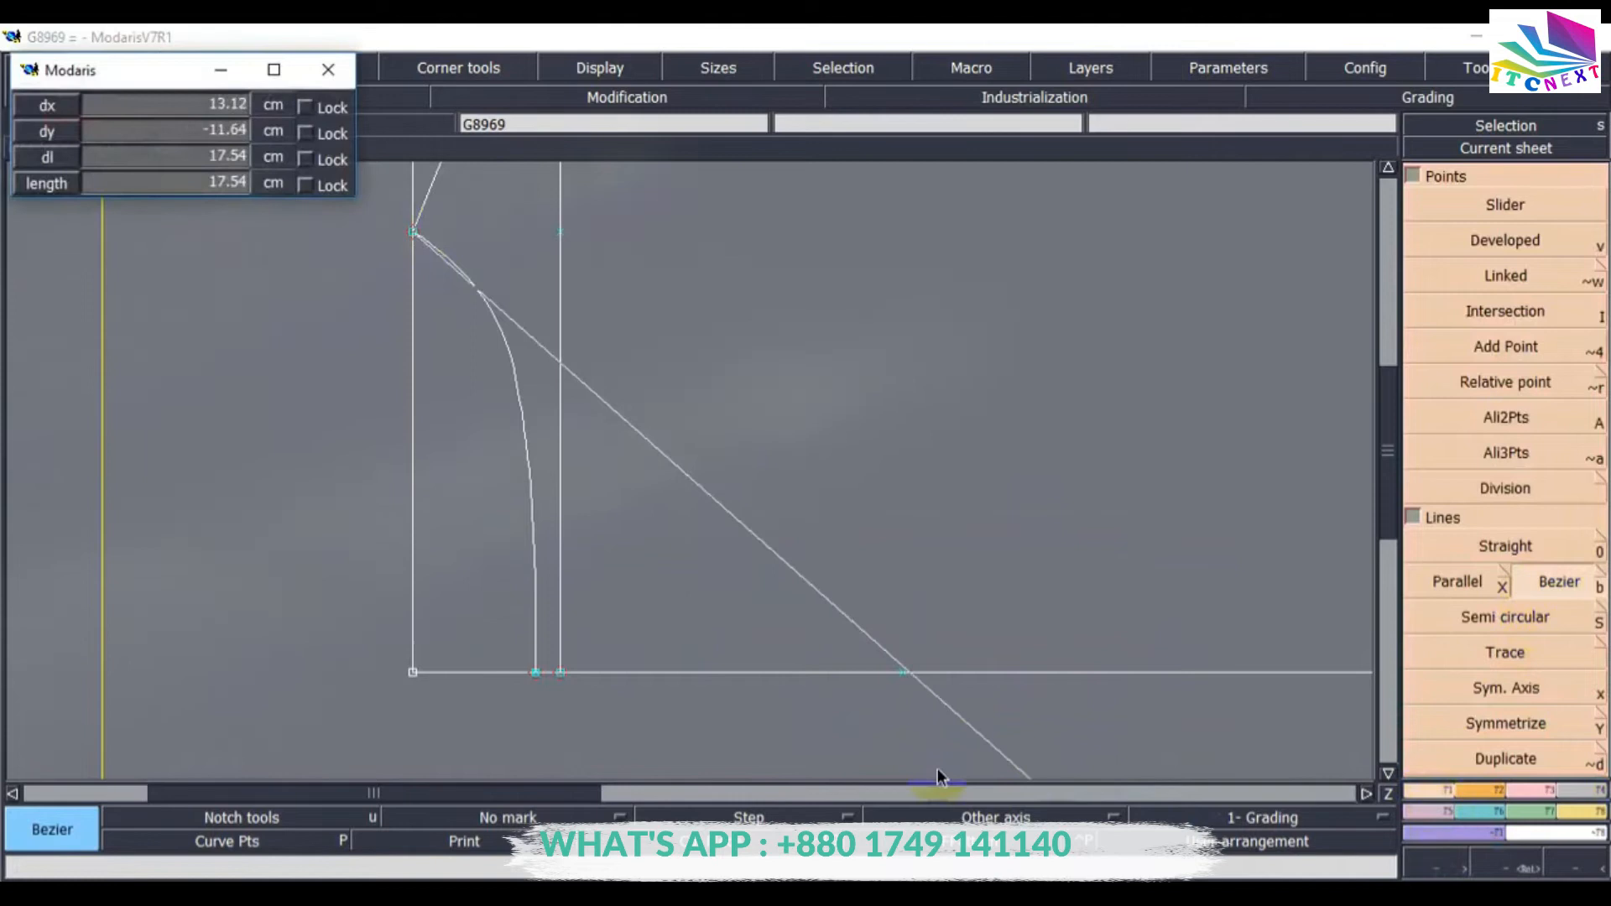
pyautogui.click(904, 671)
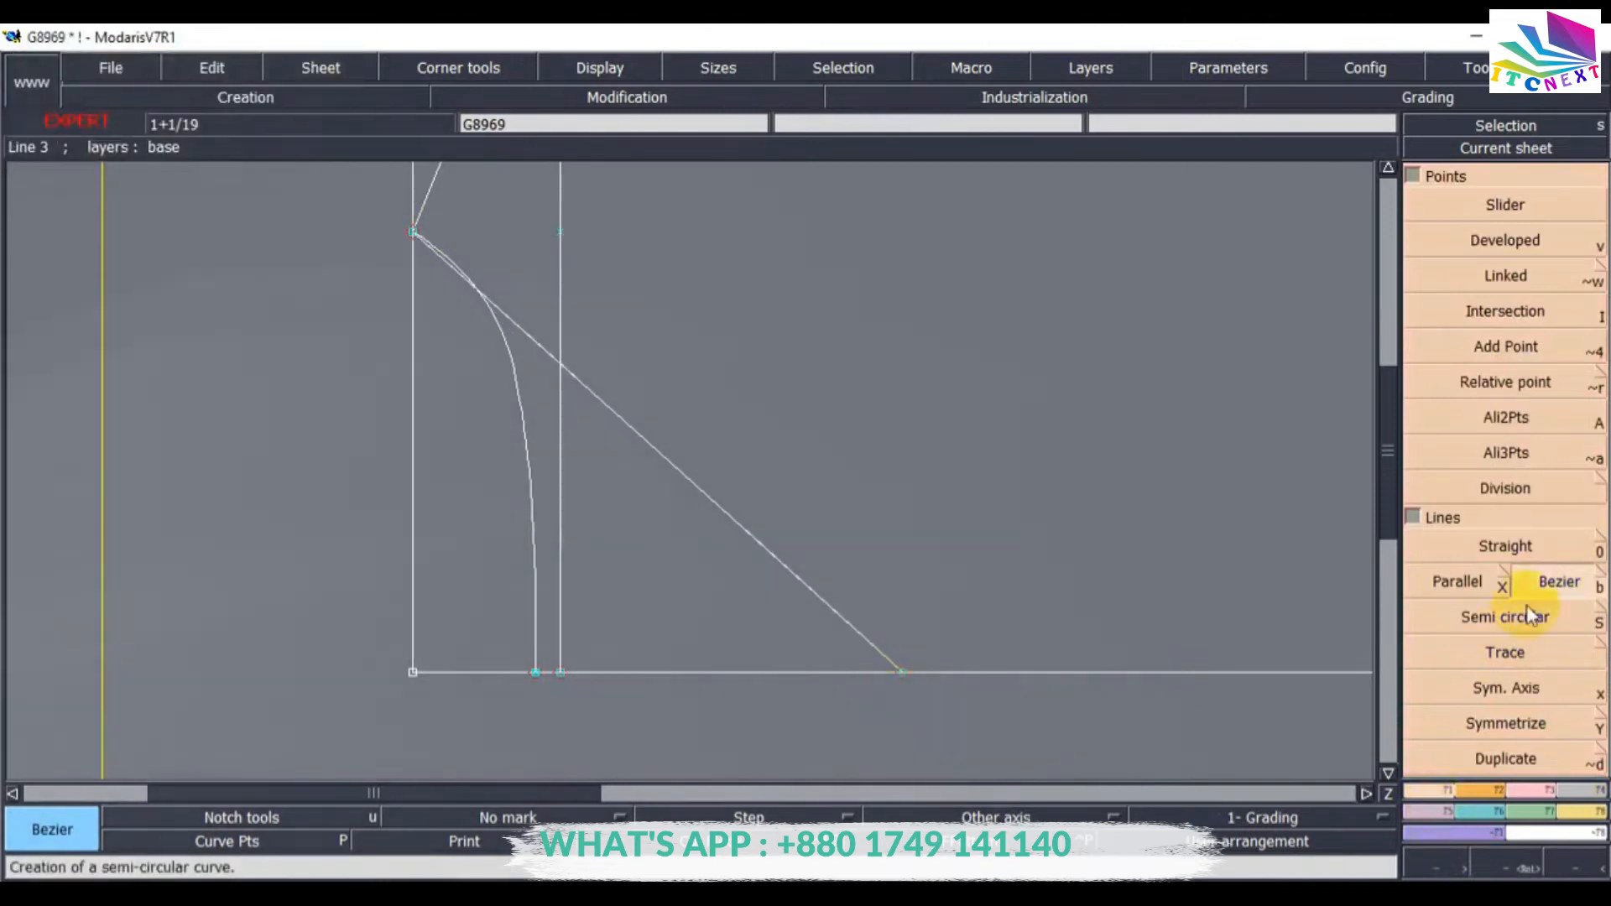
# Reshape the second Bezier curve by adding and moving handles to bow it outward.
pyautogui.click(1534, 789)
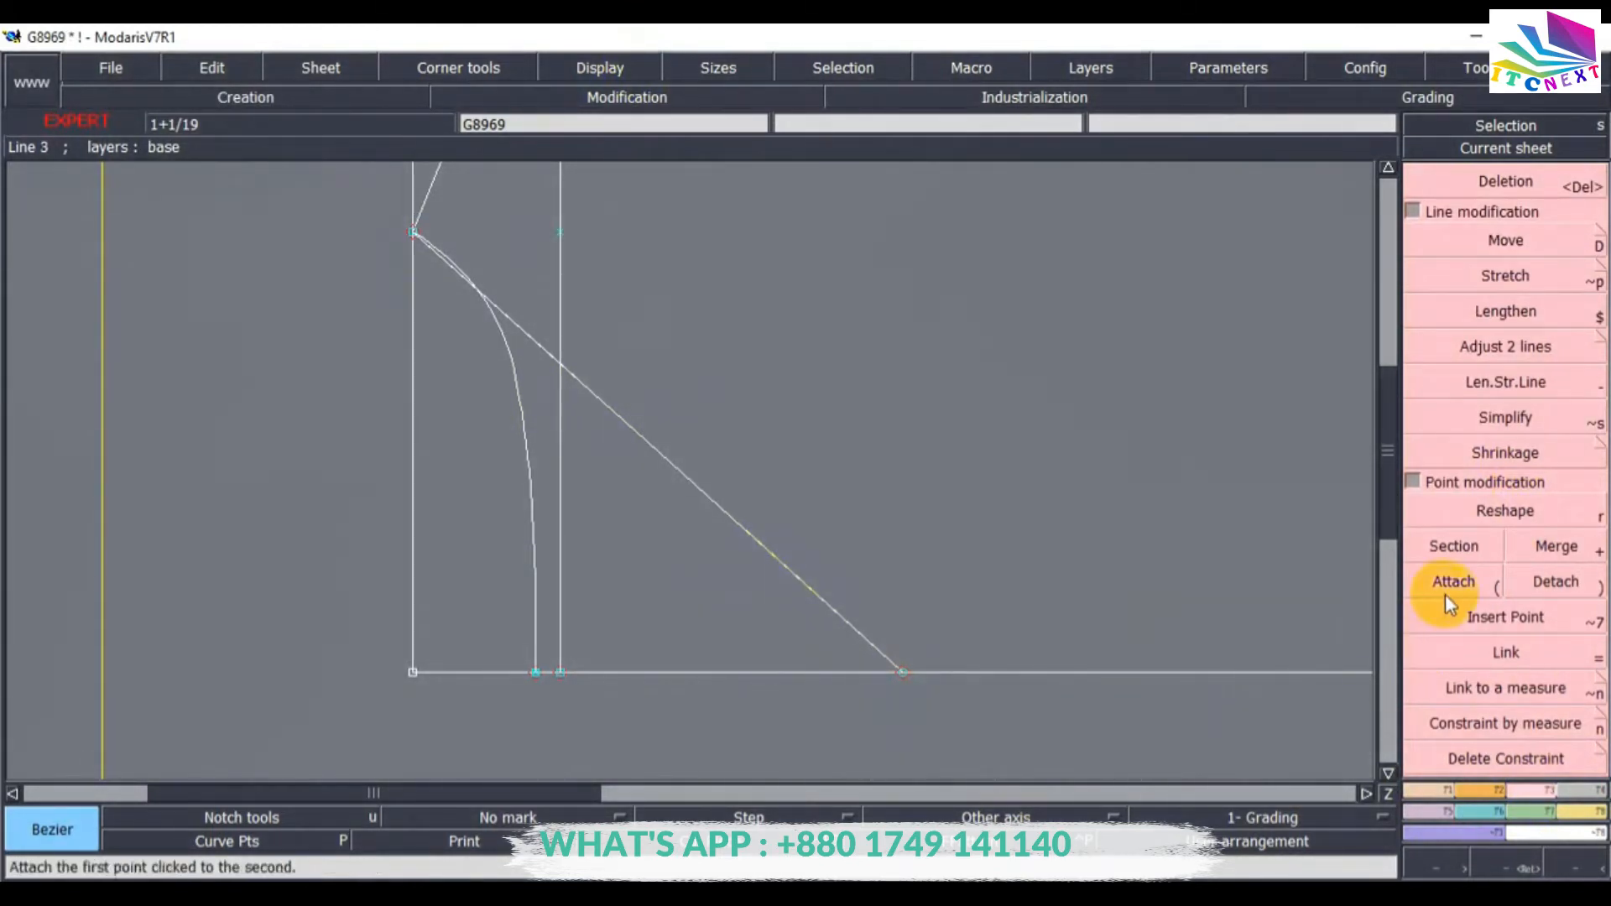
pyautogui.click(1502, 512)
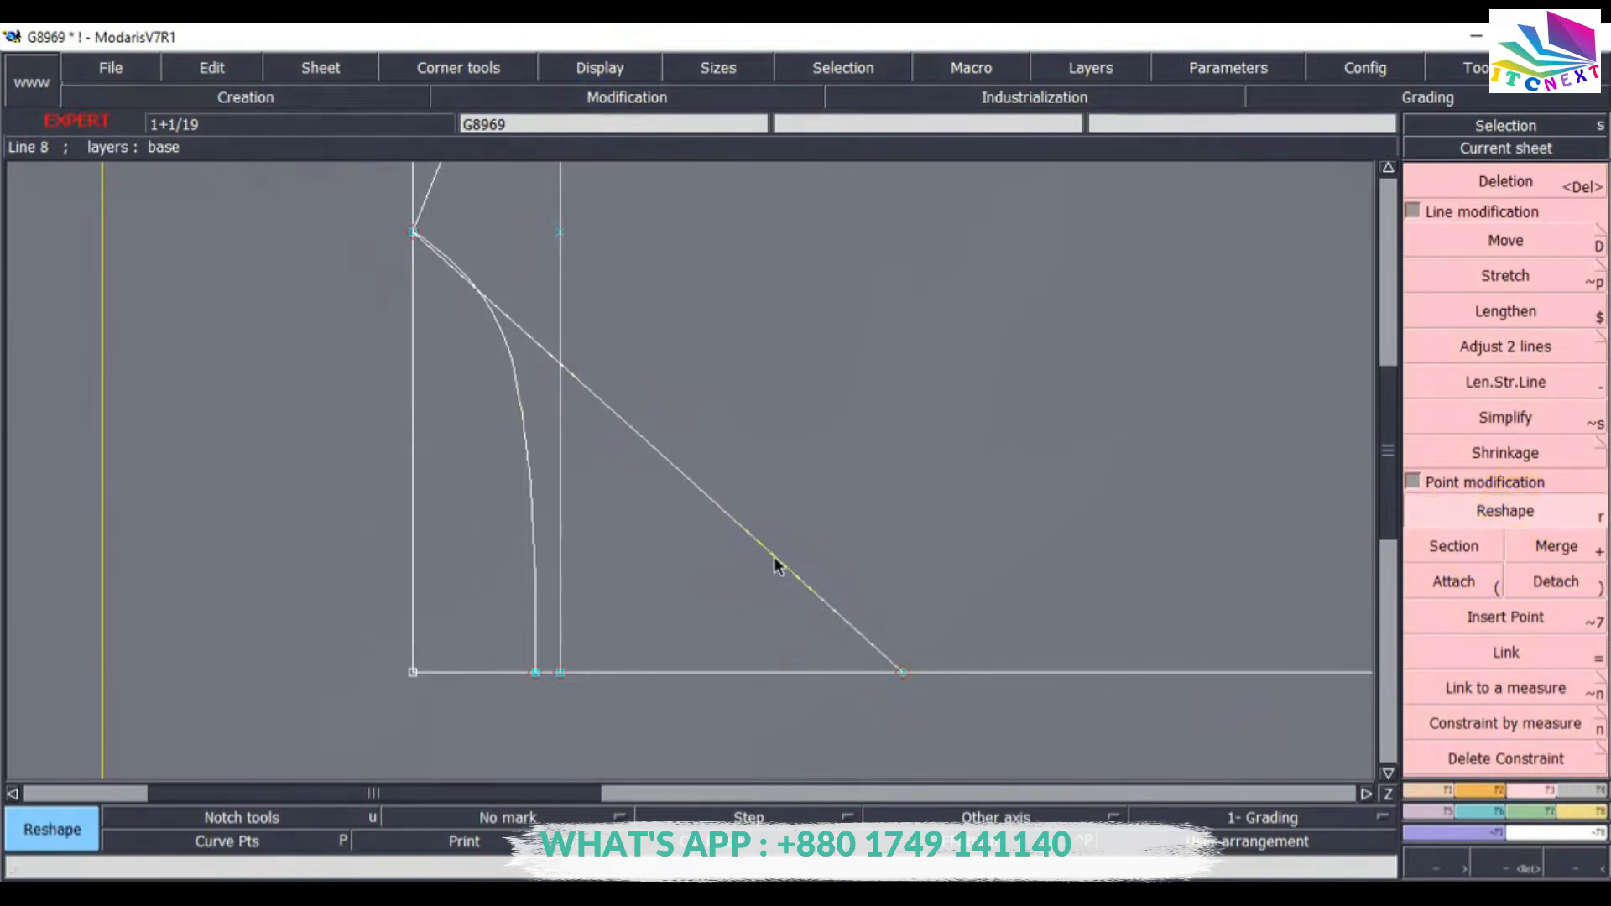
pyautogui.moveTo(844, 566); pyautogui.dragTo(902, 475)
pyautogui.click(903, 487)
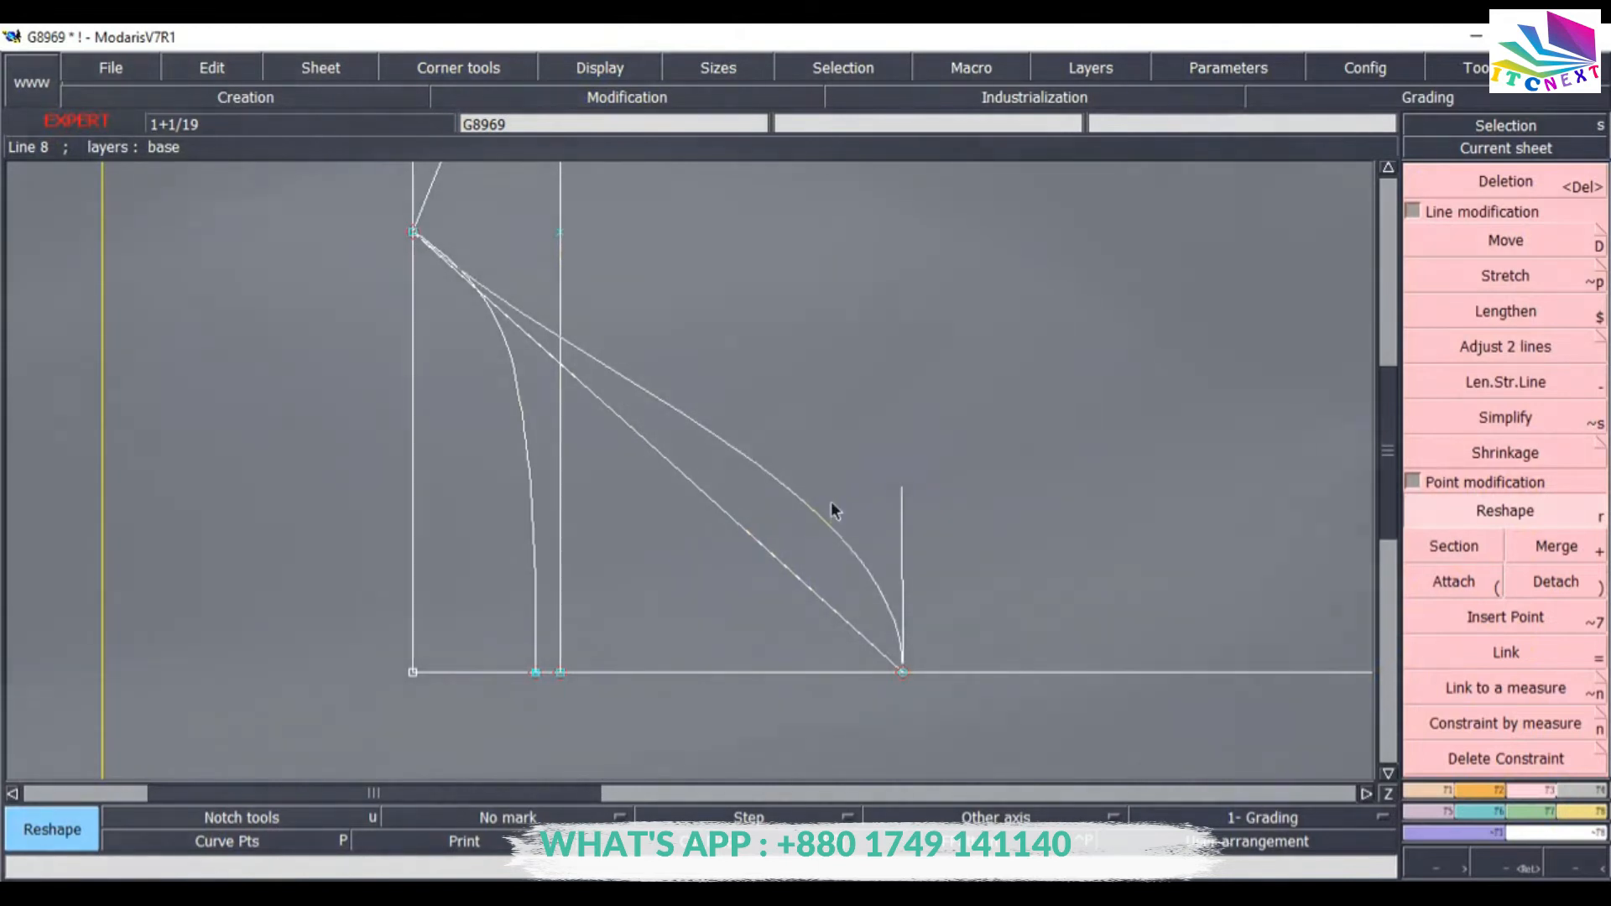
pyautogui.click(576, 374)
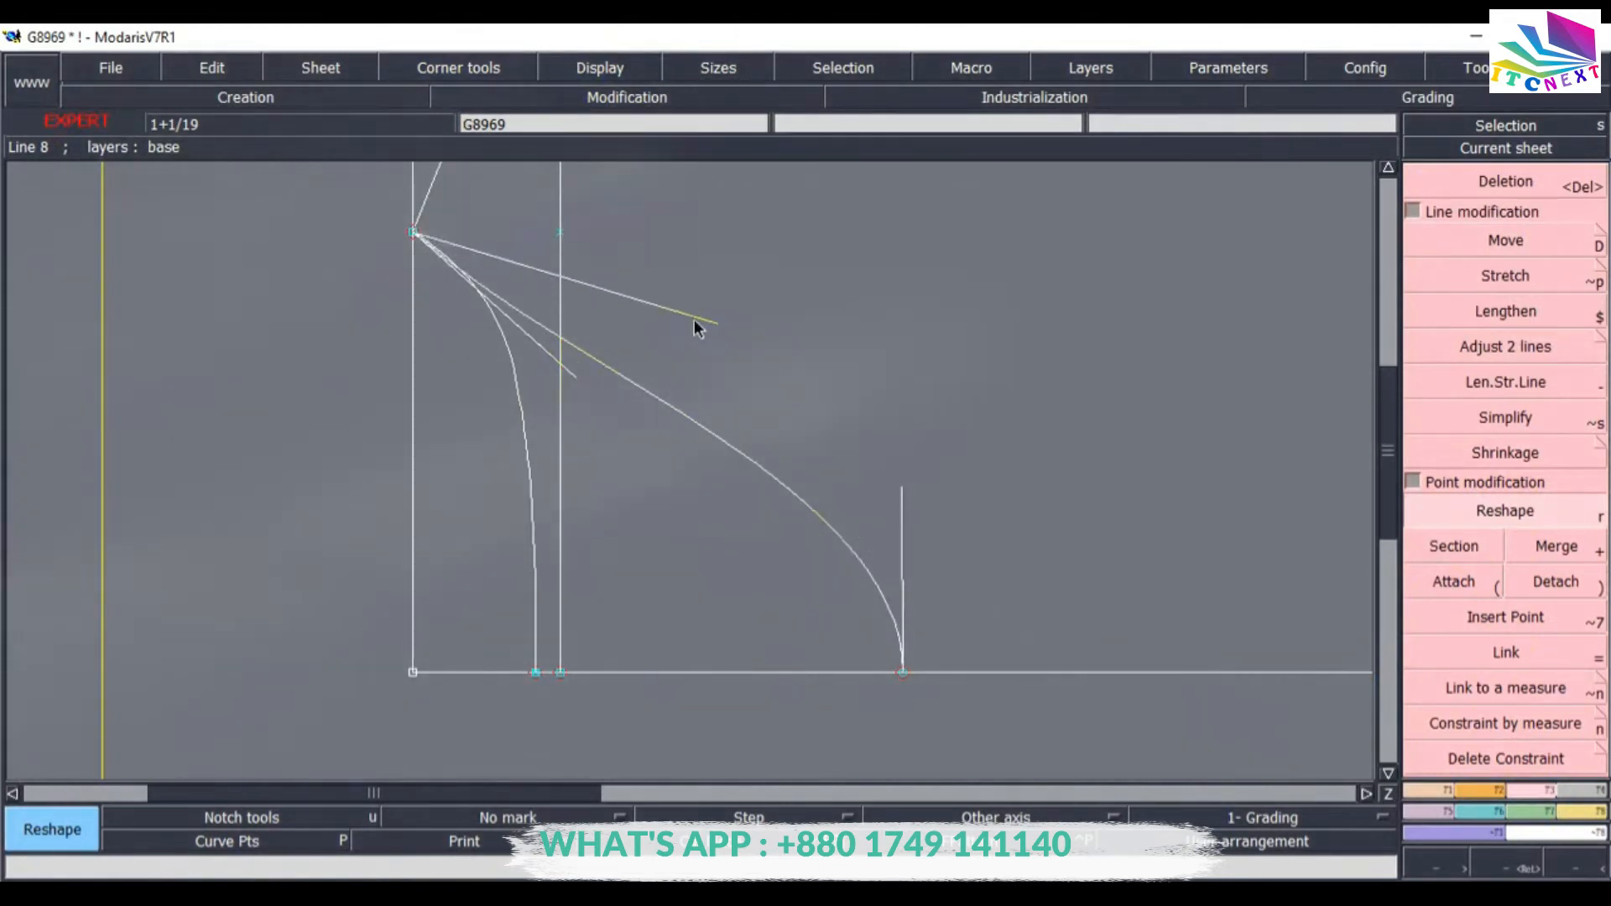
pyautogui.click(652, 295)
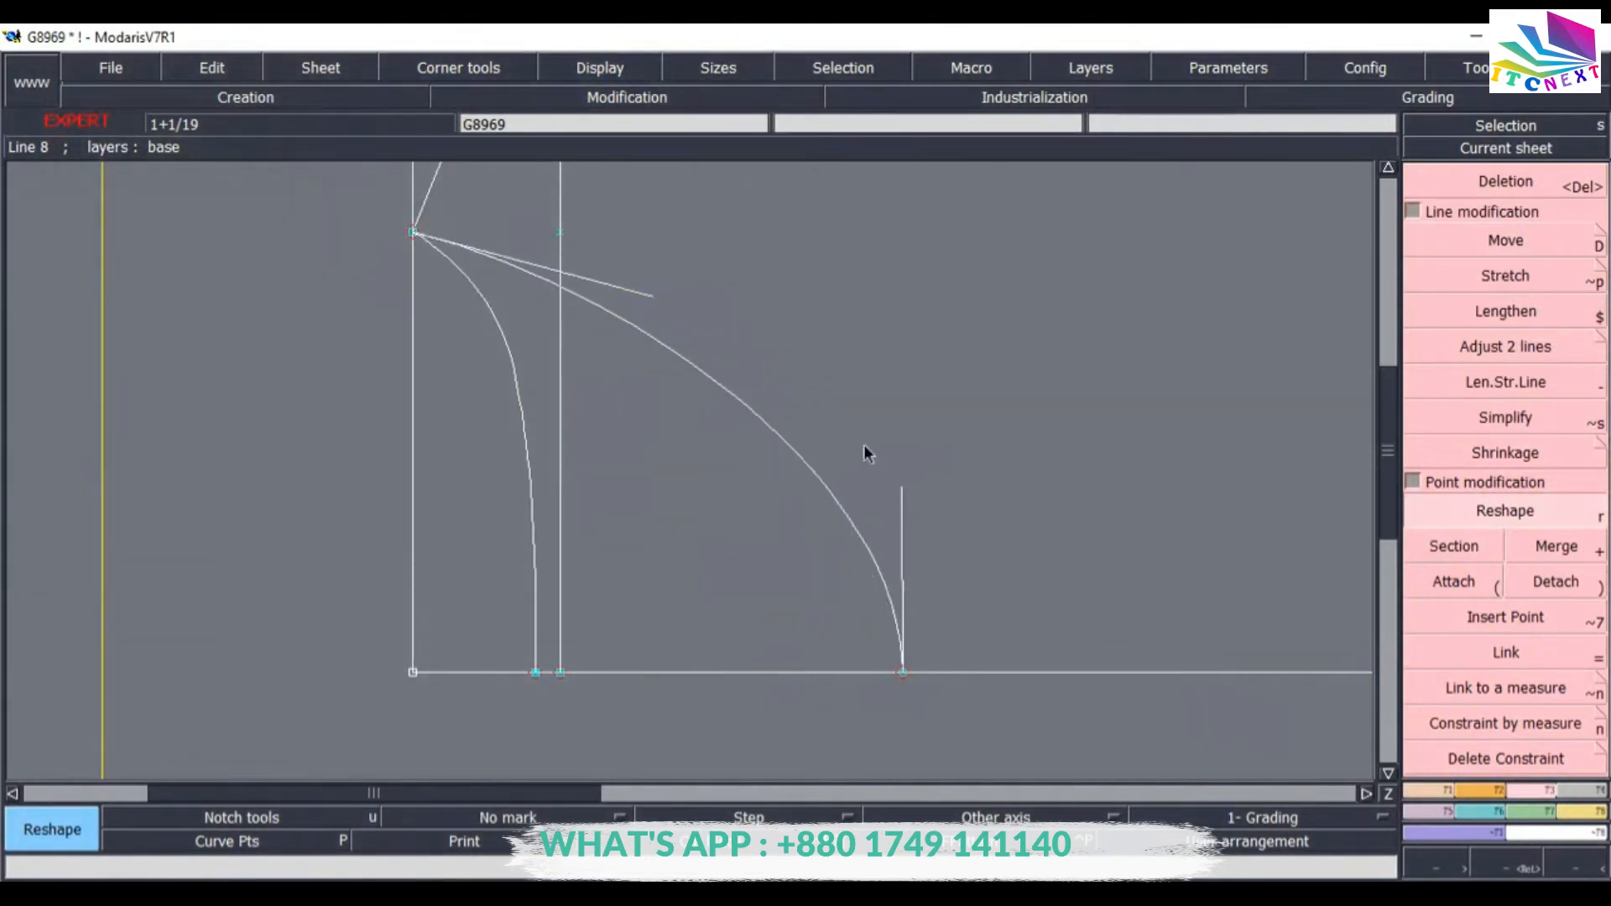
pyautogui.click(900, 364)
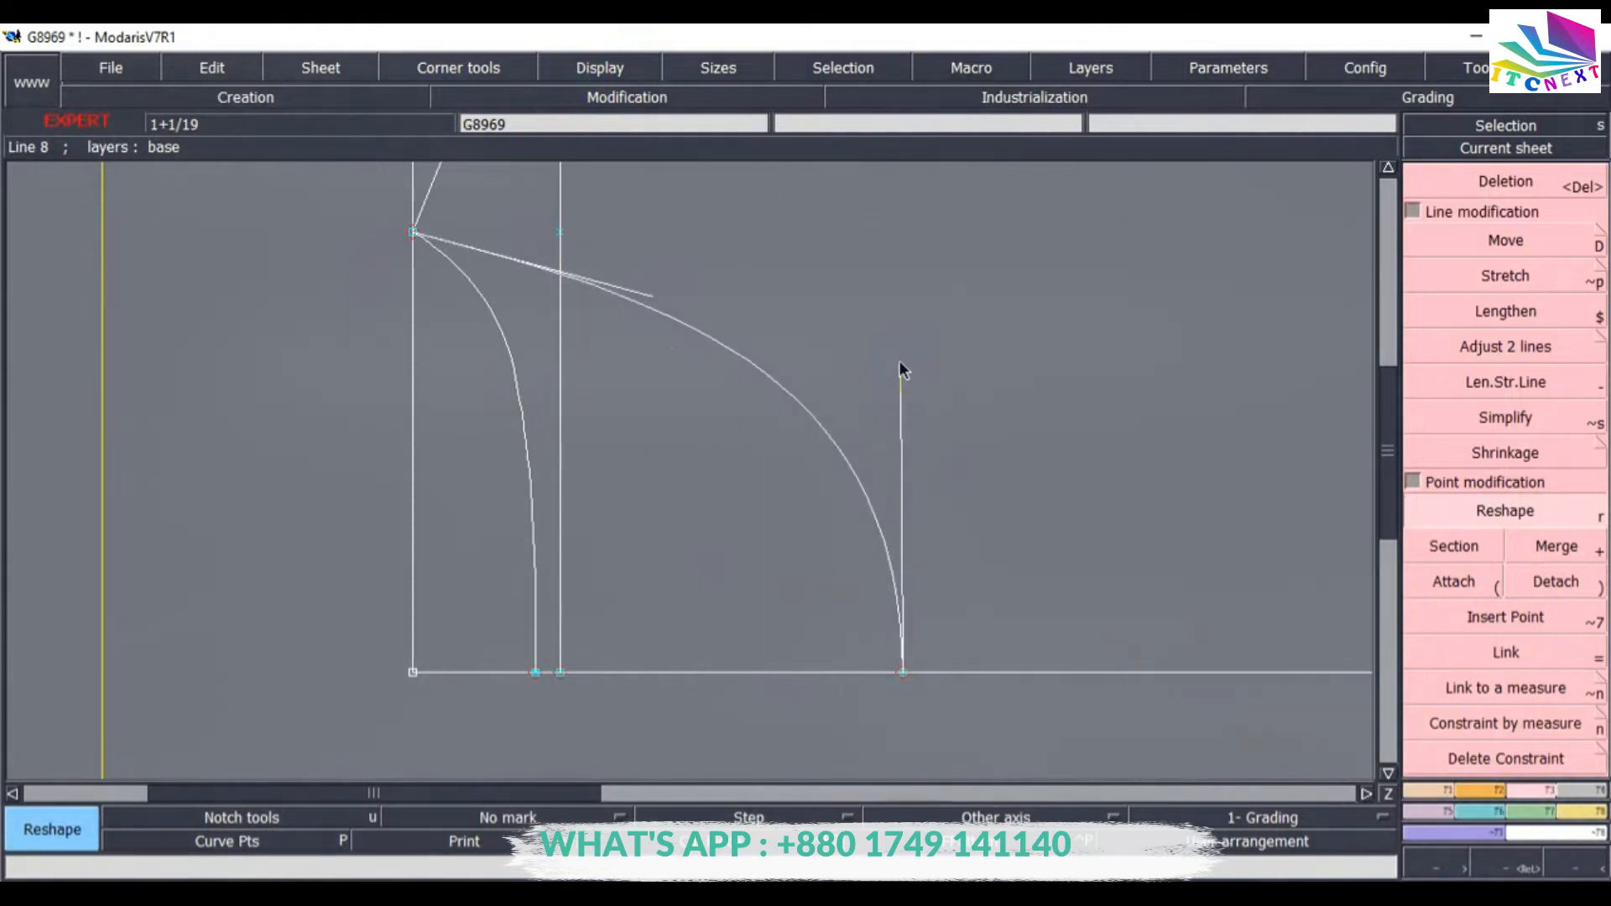
pyautogui.click(900, 366)
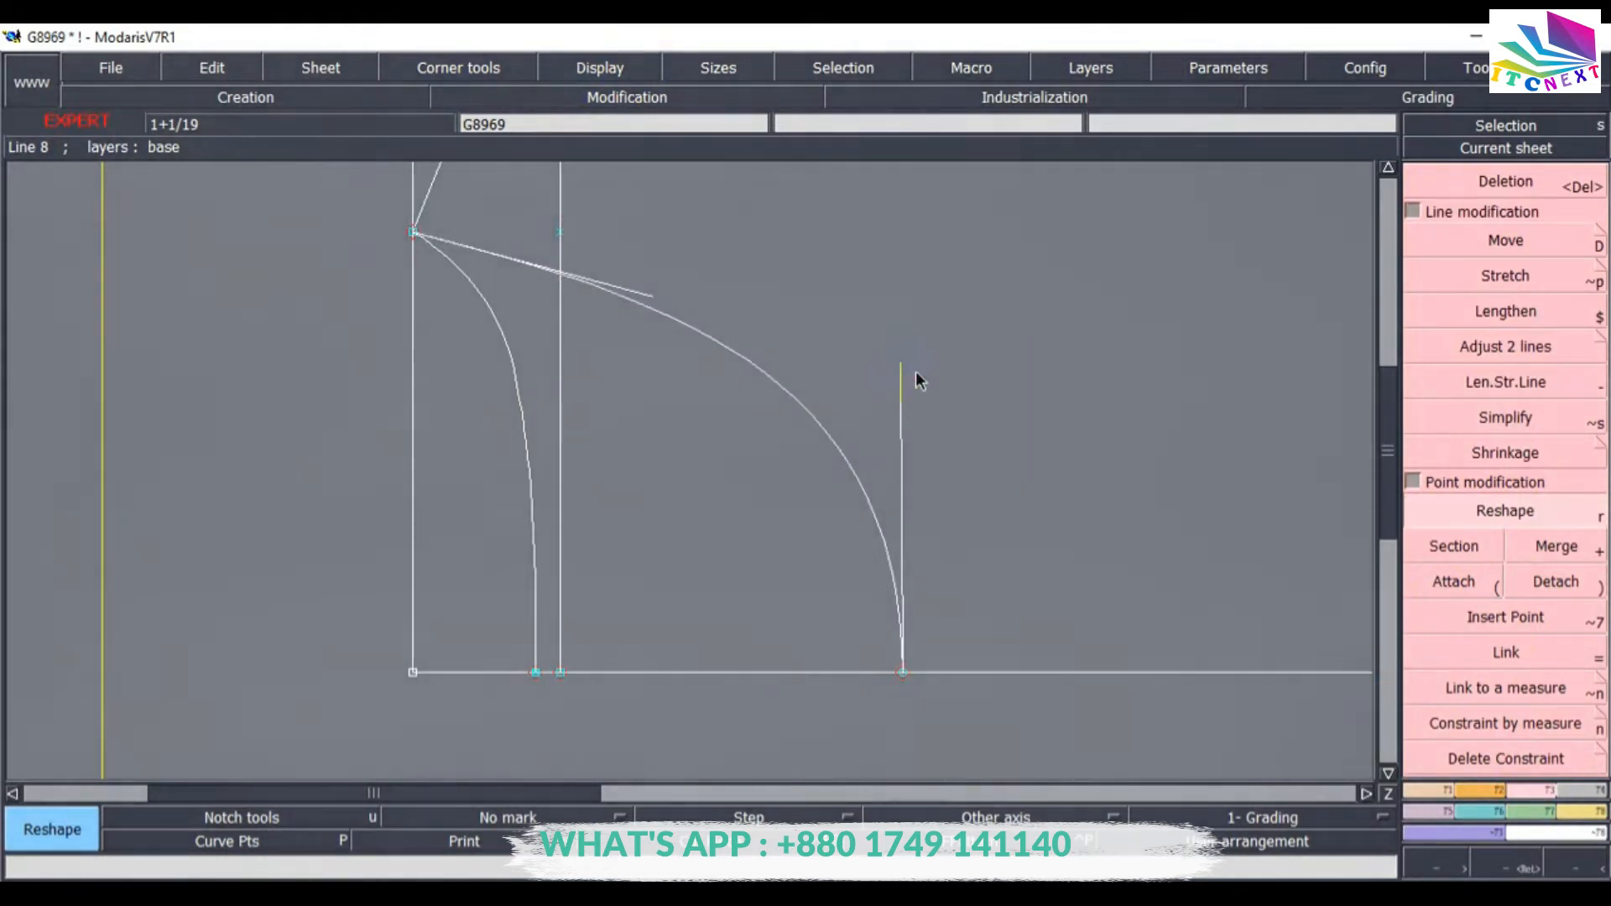
# Adjust the second curve's lower end square to the bottom edge.
pyautogui.click(1502, 346)
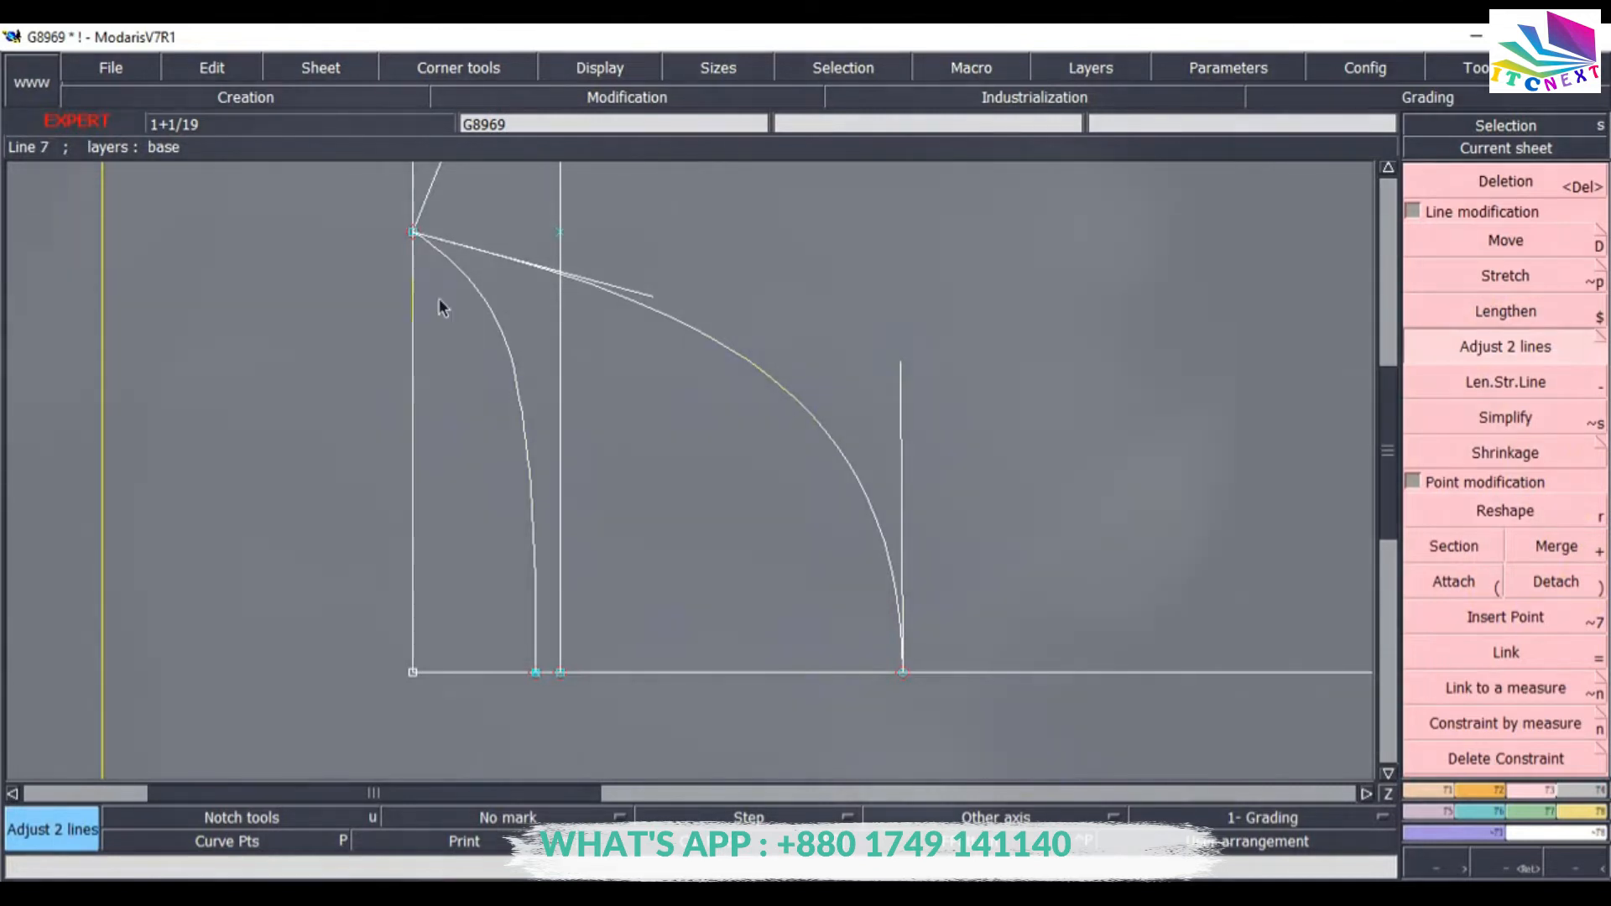
pyautogui.click(852, 673)
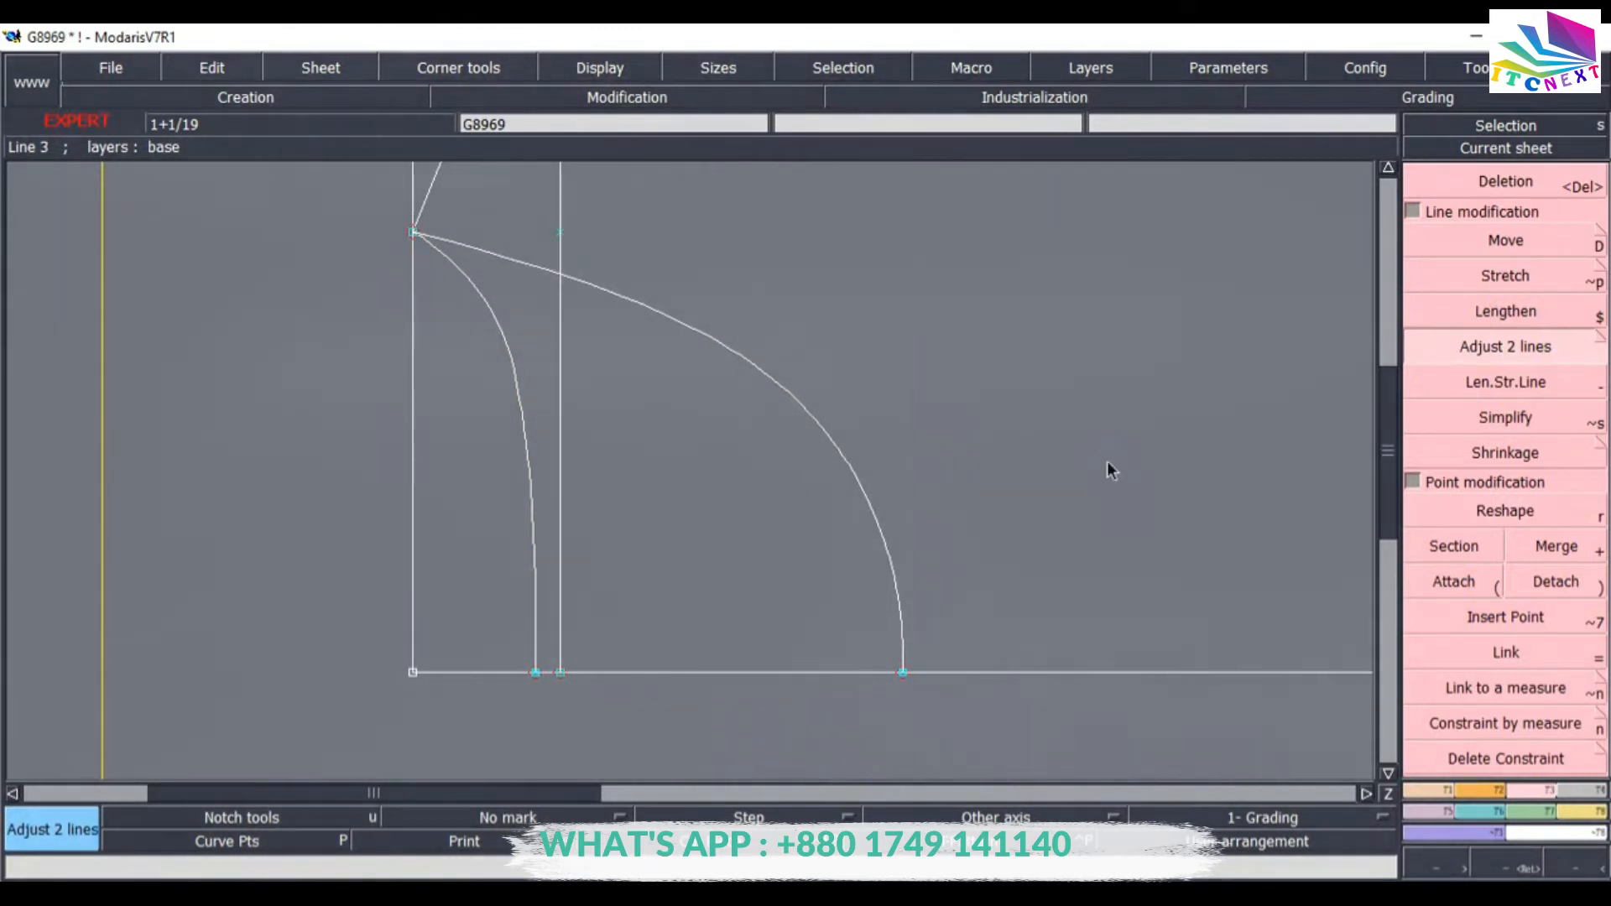
# Draw a straight line from the 16.5 cm point on the parallel line to its top end, checking the measurement chart.
pyautogui.press('Home')
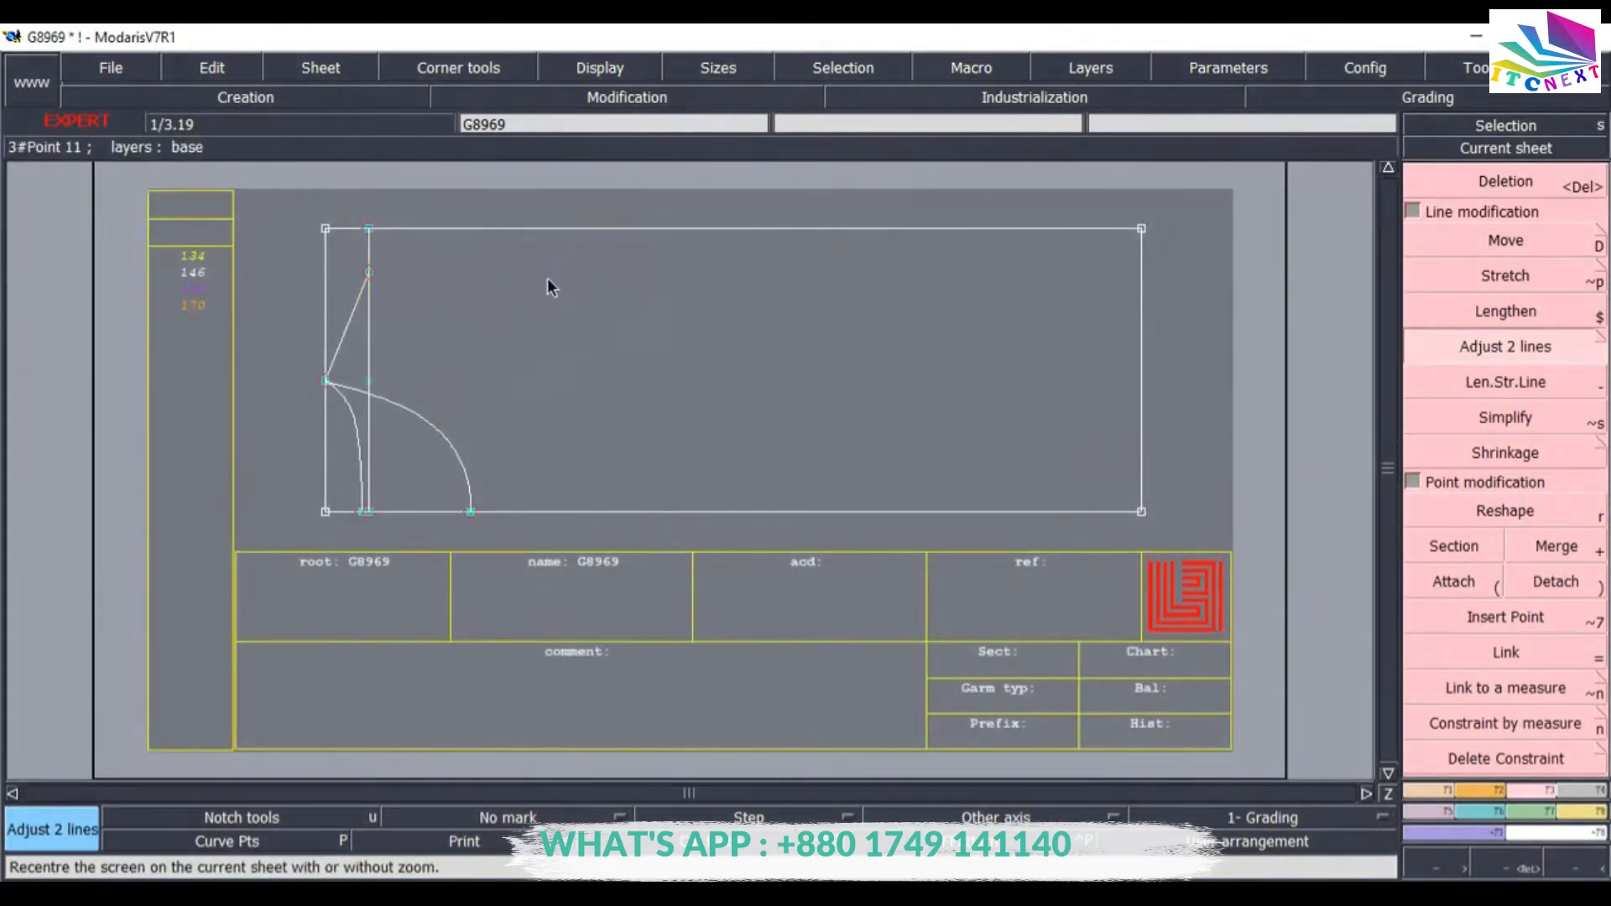
pyautogui.press('Return')
pyautogui.moveTo(265, 195); pyautogui.dragTo(266, 198)
pyautogui.moveTo(656, 470); pyautogui.dragTo(831, 538)
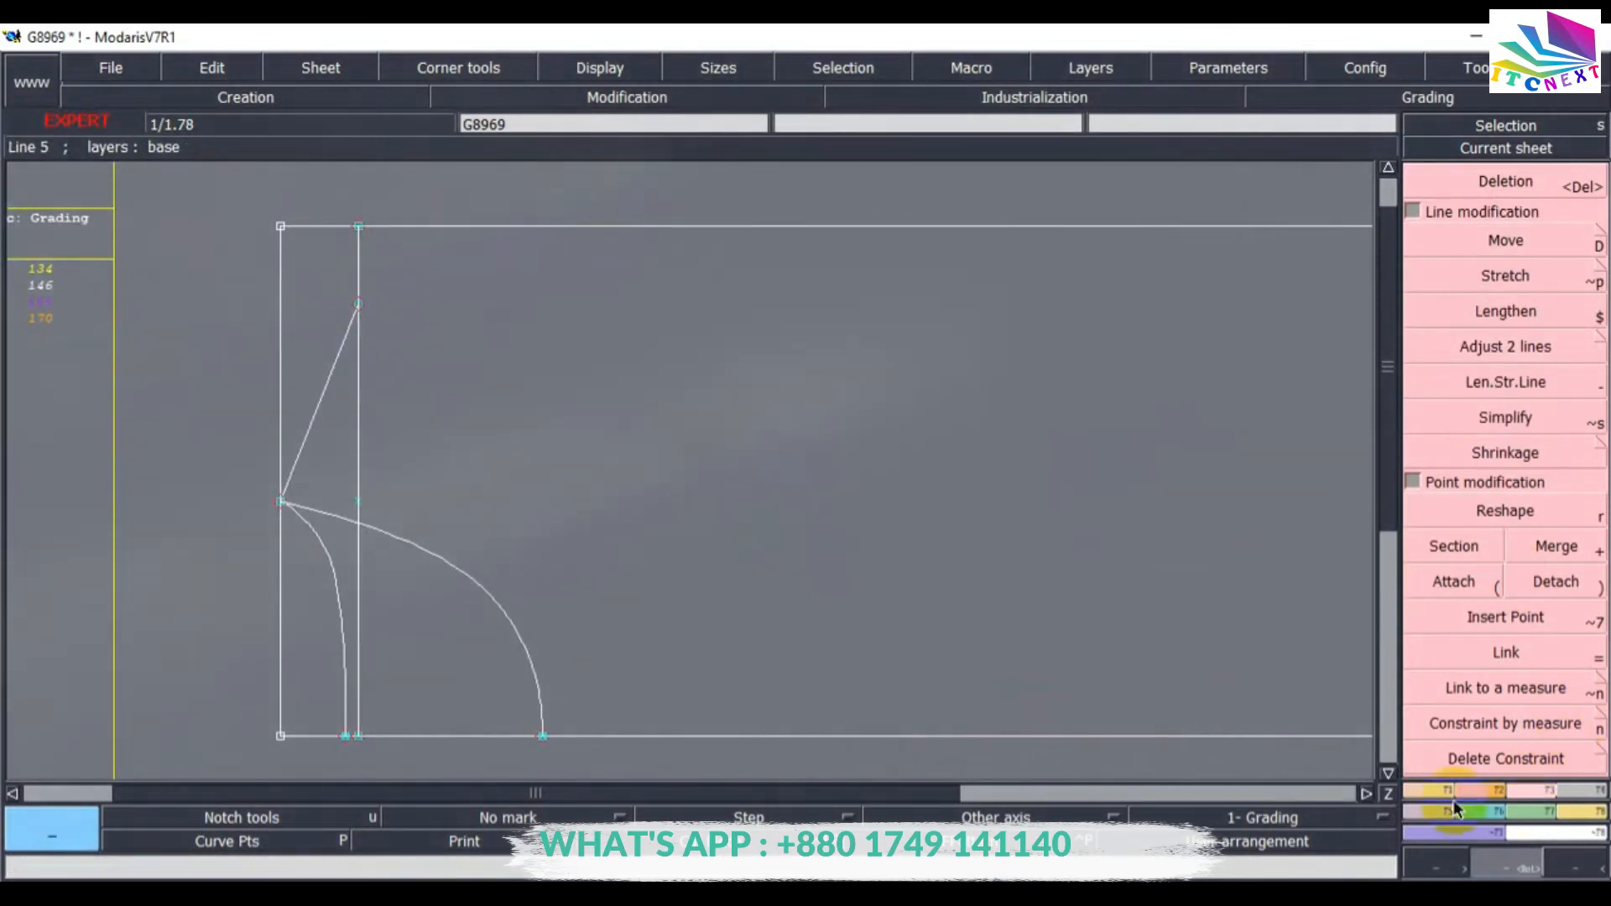
pyautogui.click(1424, 802)
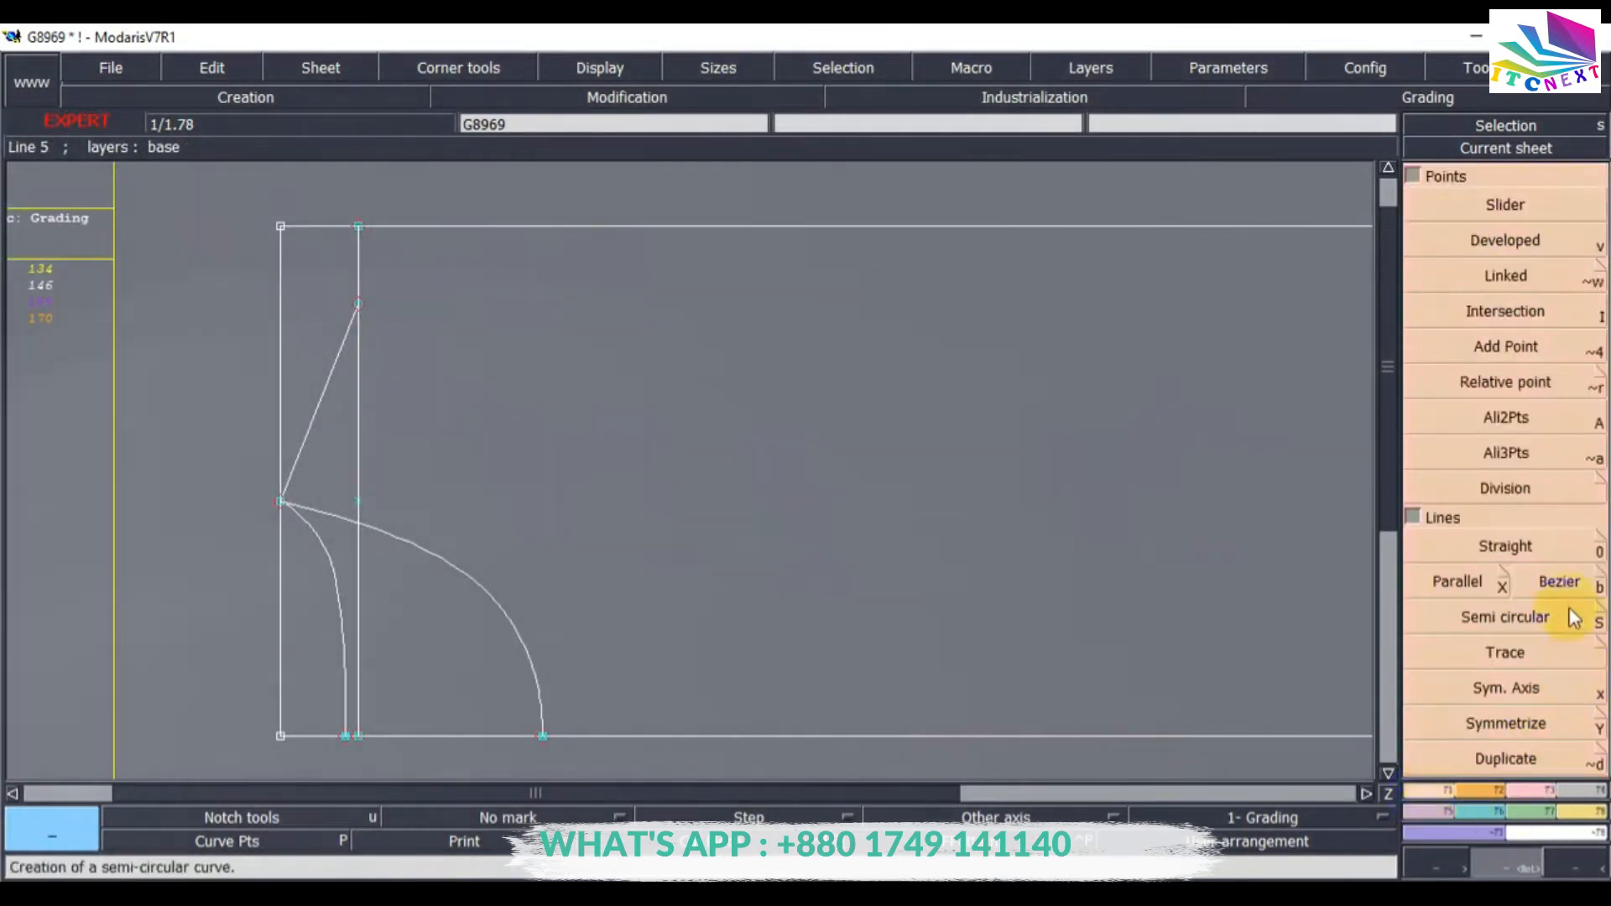
pyautogui.click(1508, 546)
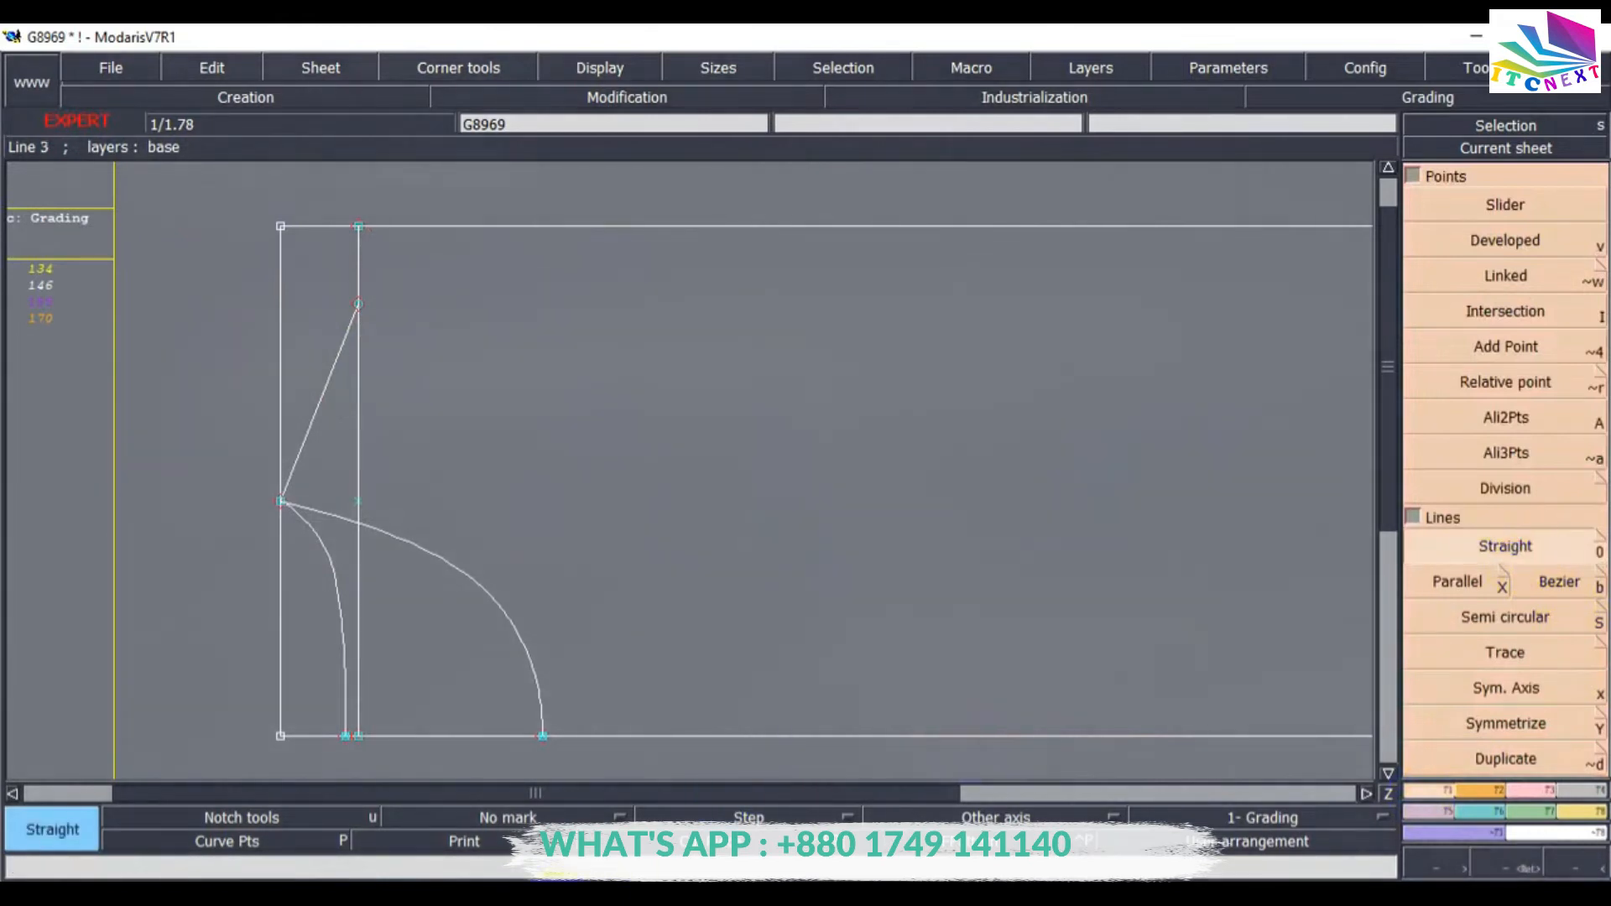
pyautogui.hotkey('alt', 'Tab')
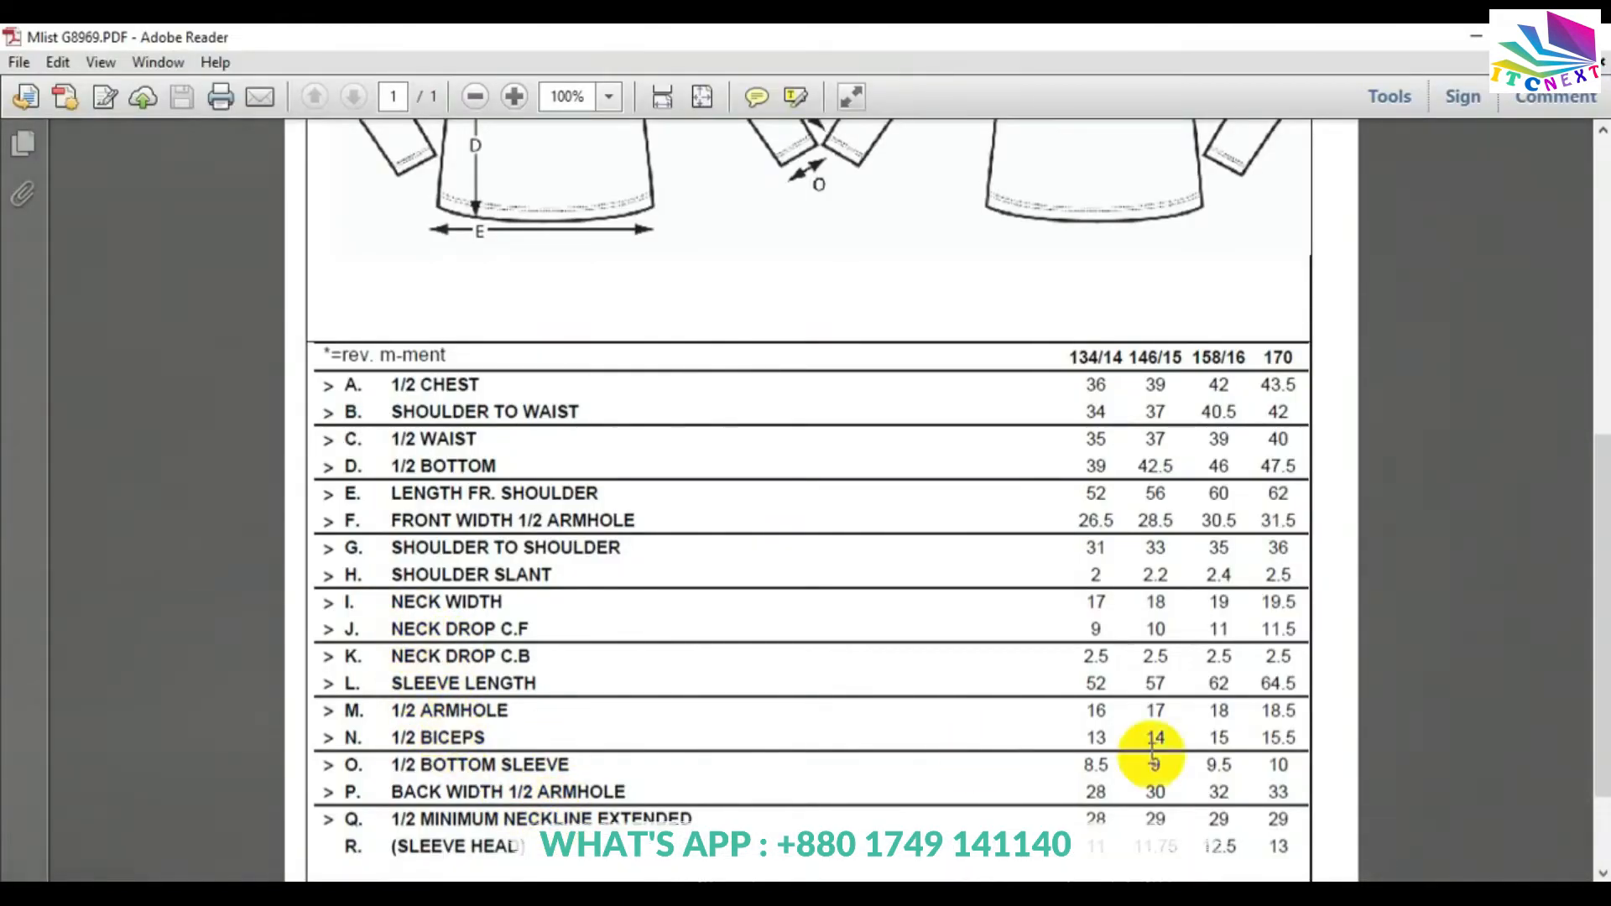
pyautogui.hotkey('alt', 'Tab')
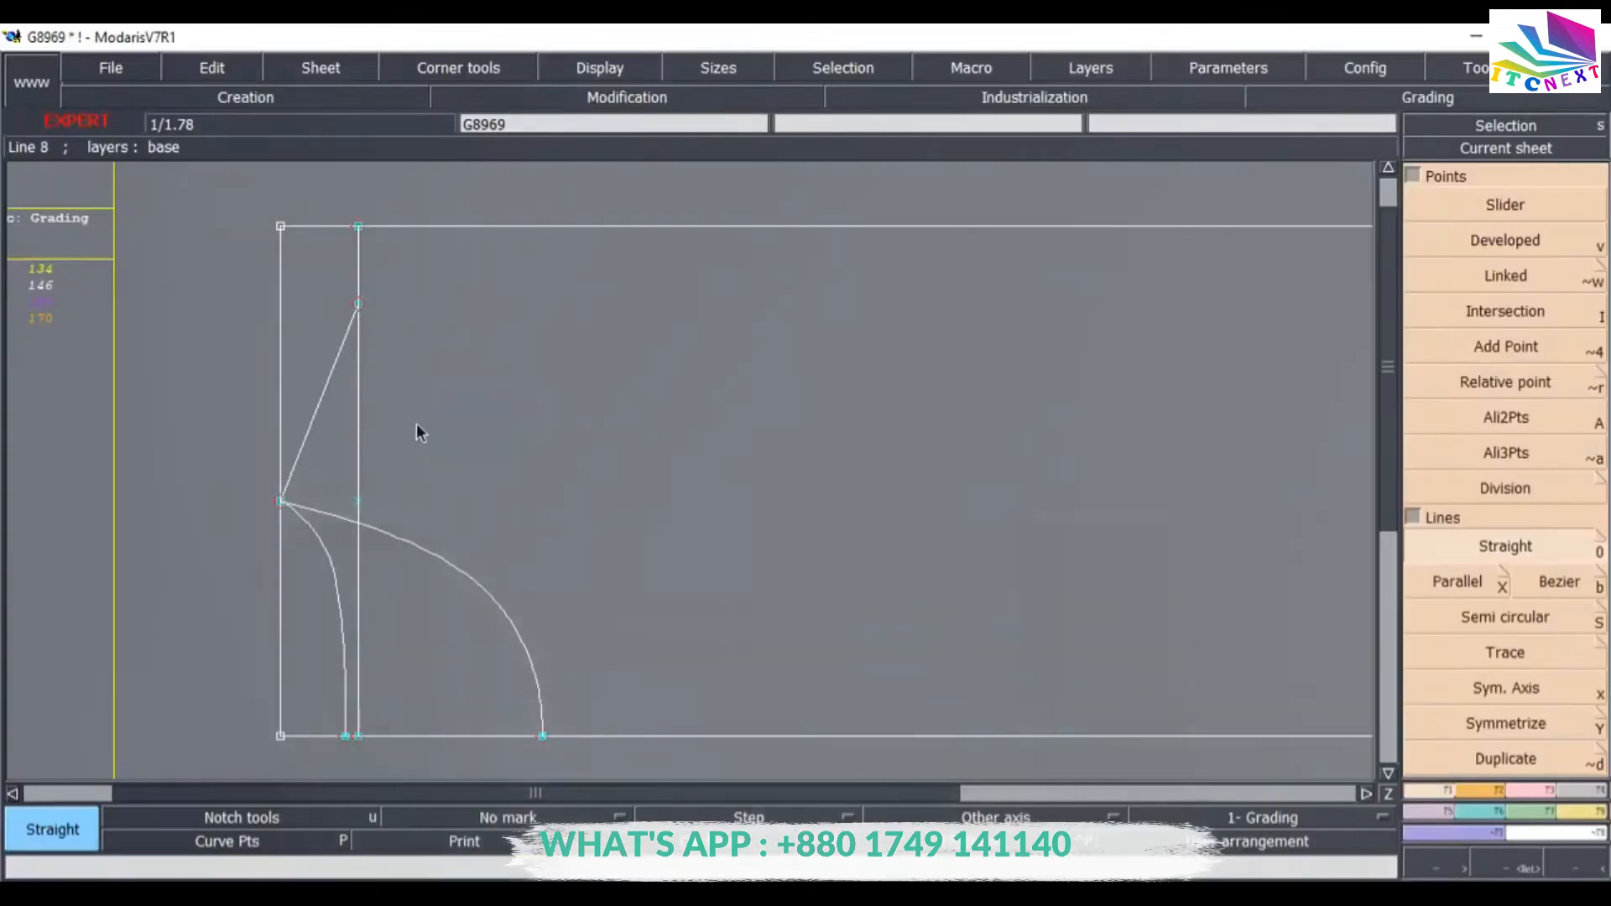
pyautogui.click(1515, 561)
pyautogui.click(357, 304)
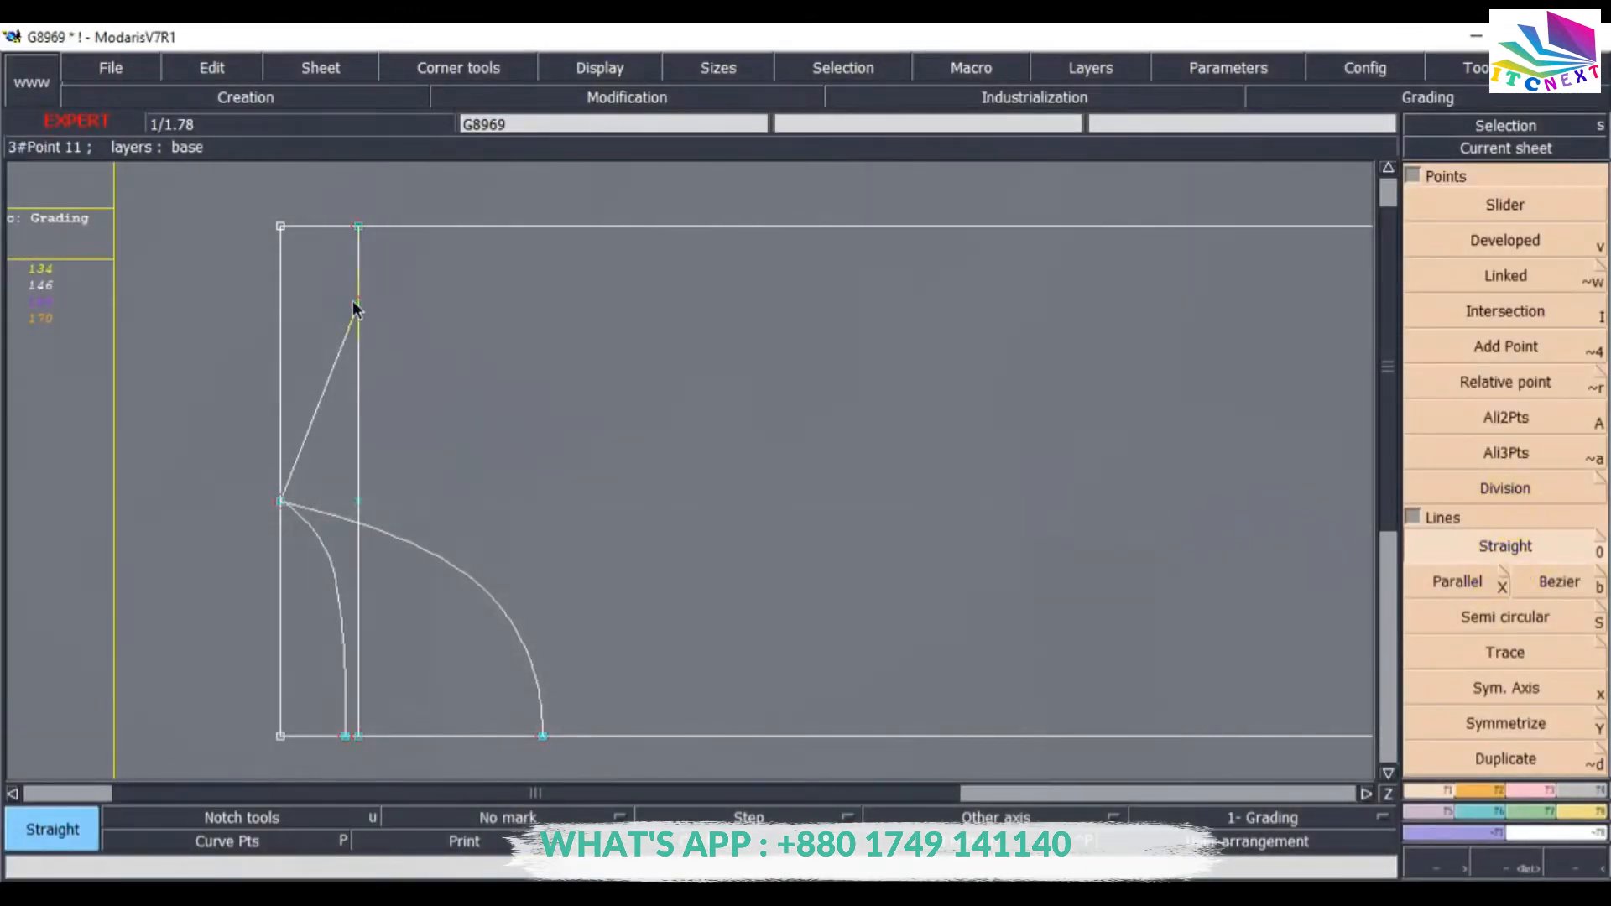
pyautogui.click(359, 226)
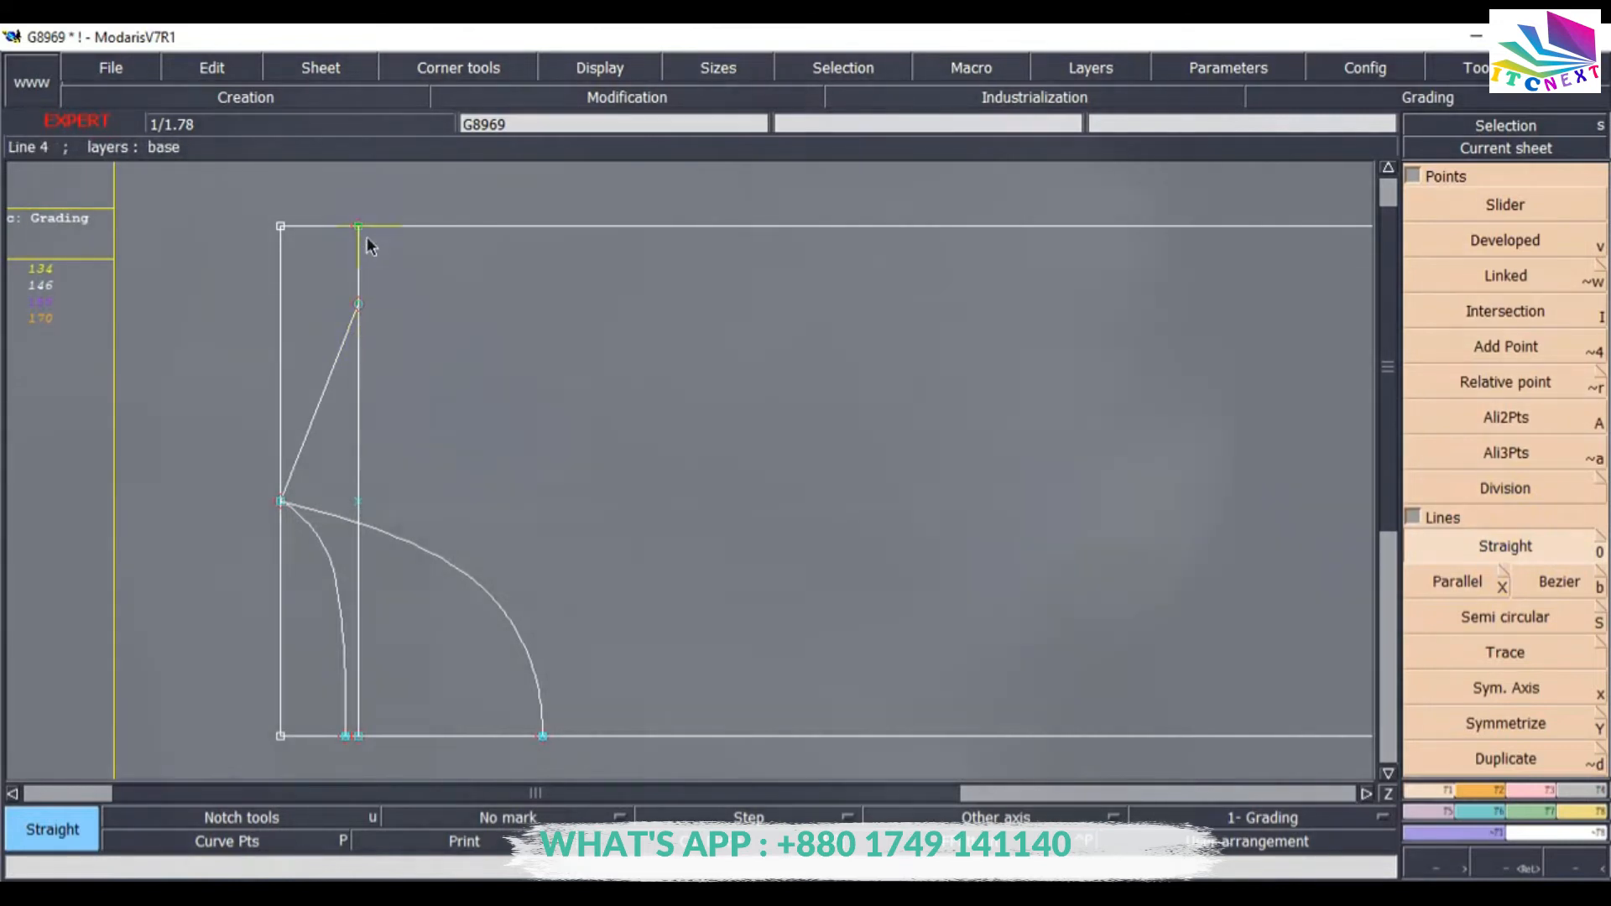
pyautogui.click(1504, 241)
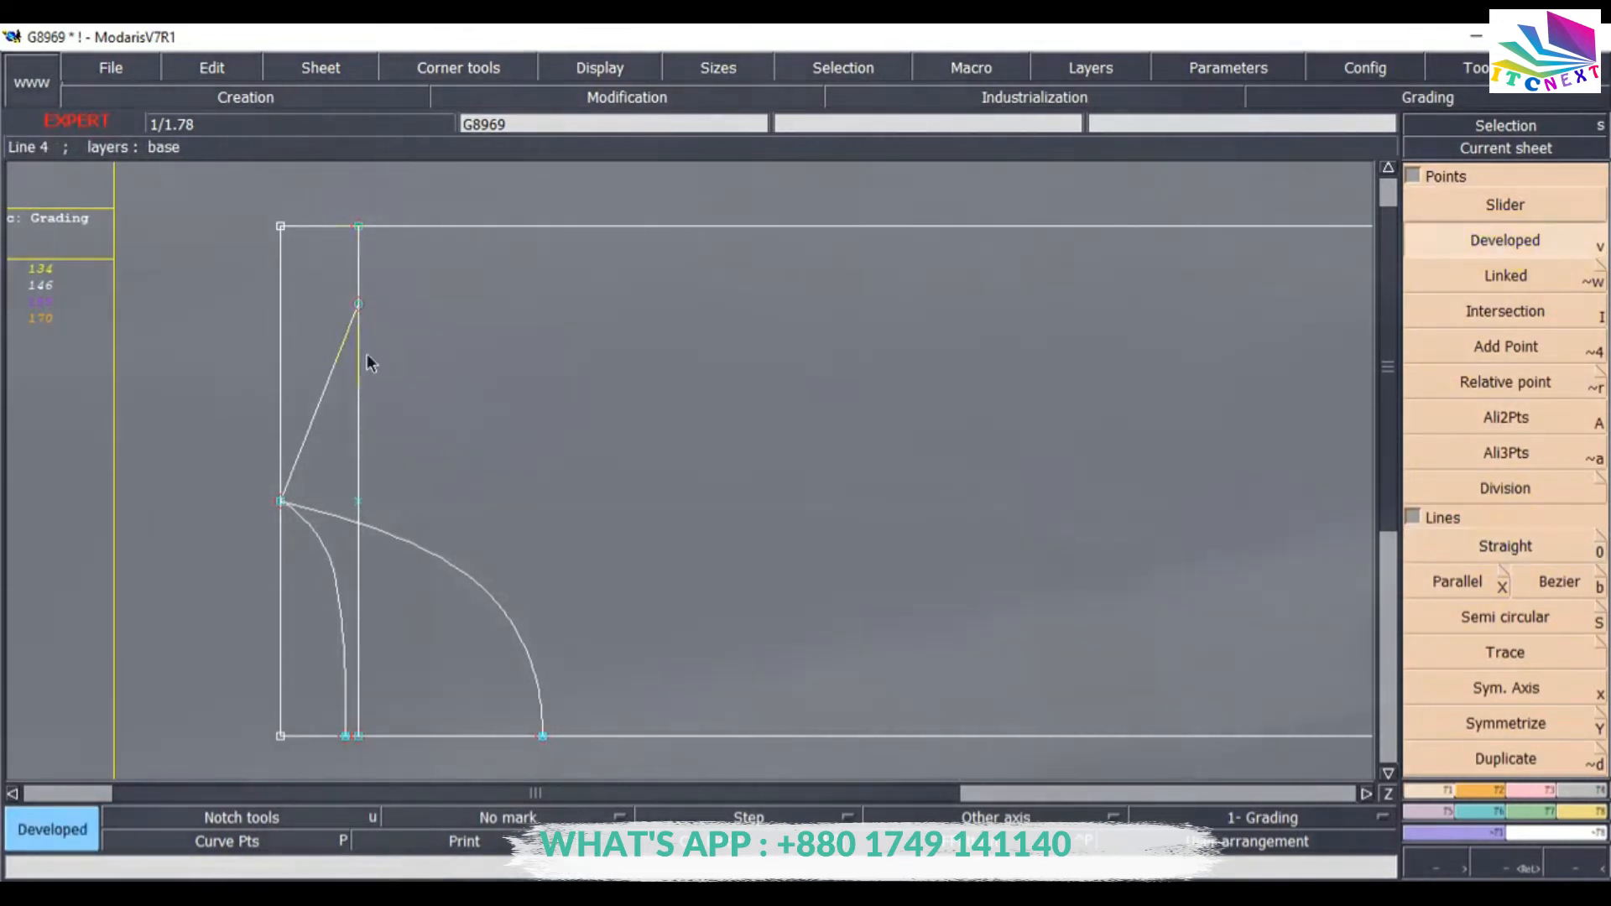
pyautogui.click(359, 305)
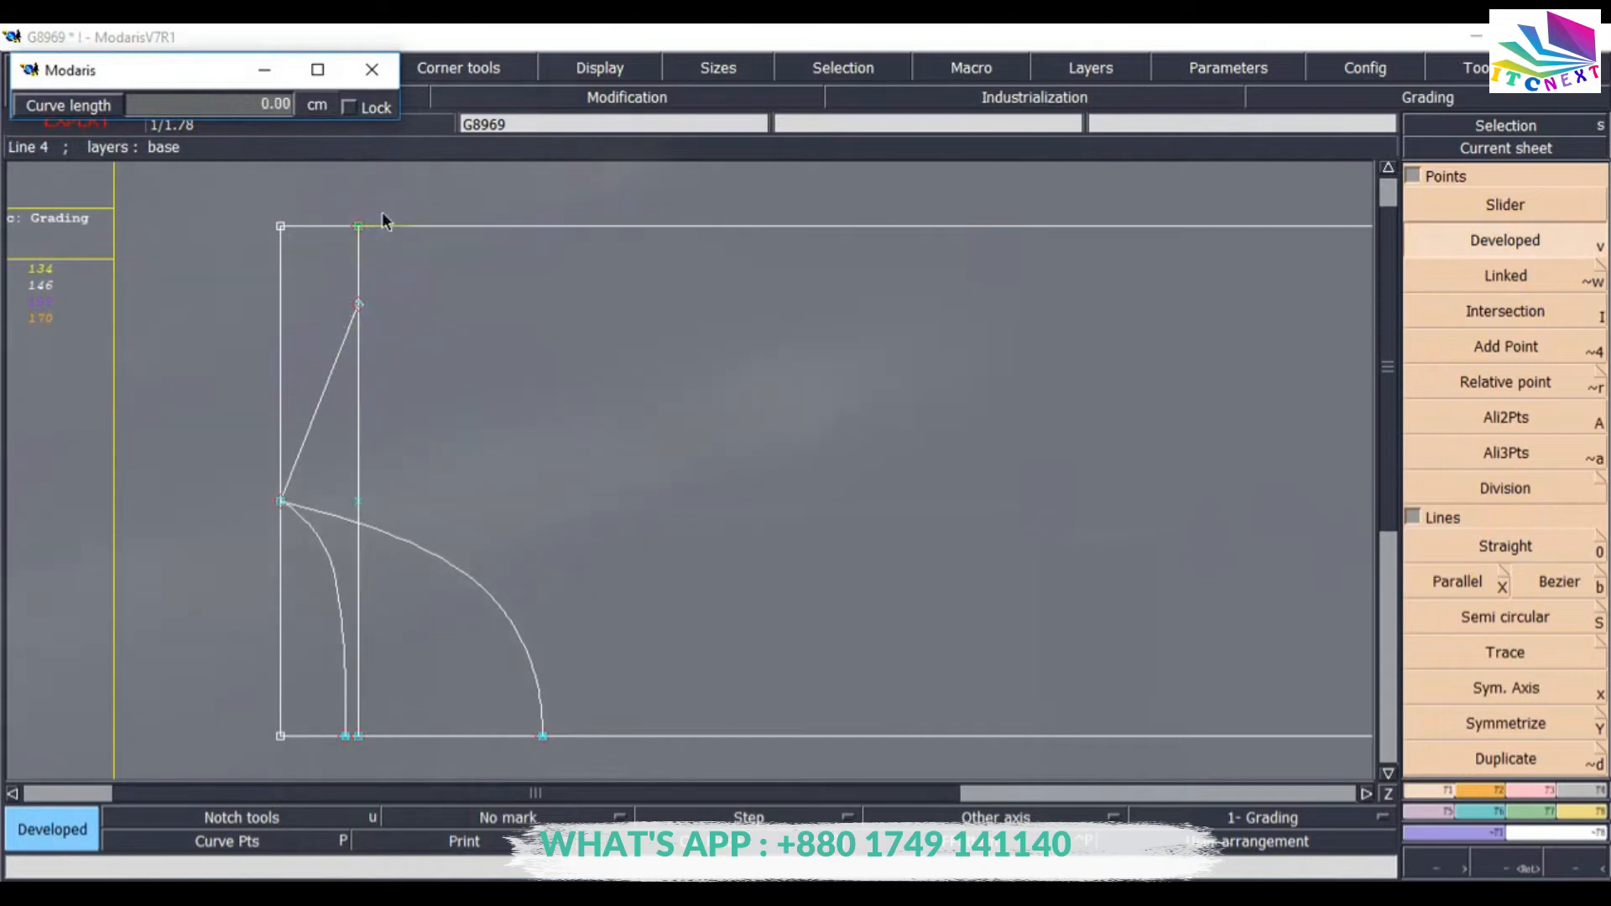
pyautogui.click(358, 228)
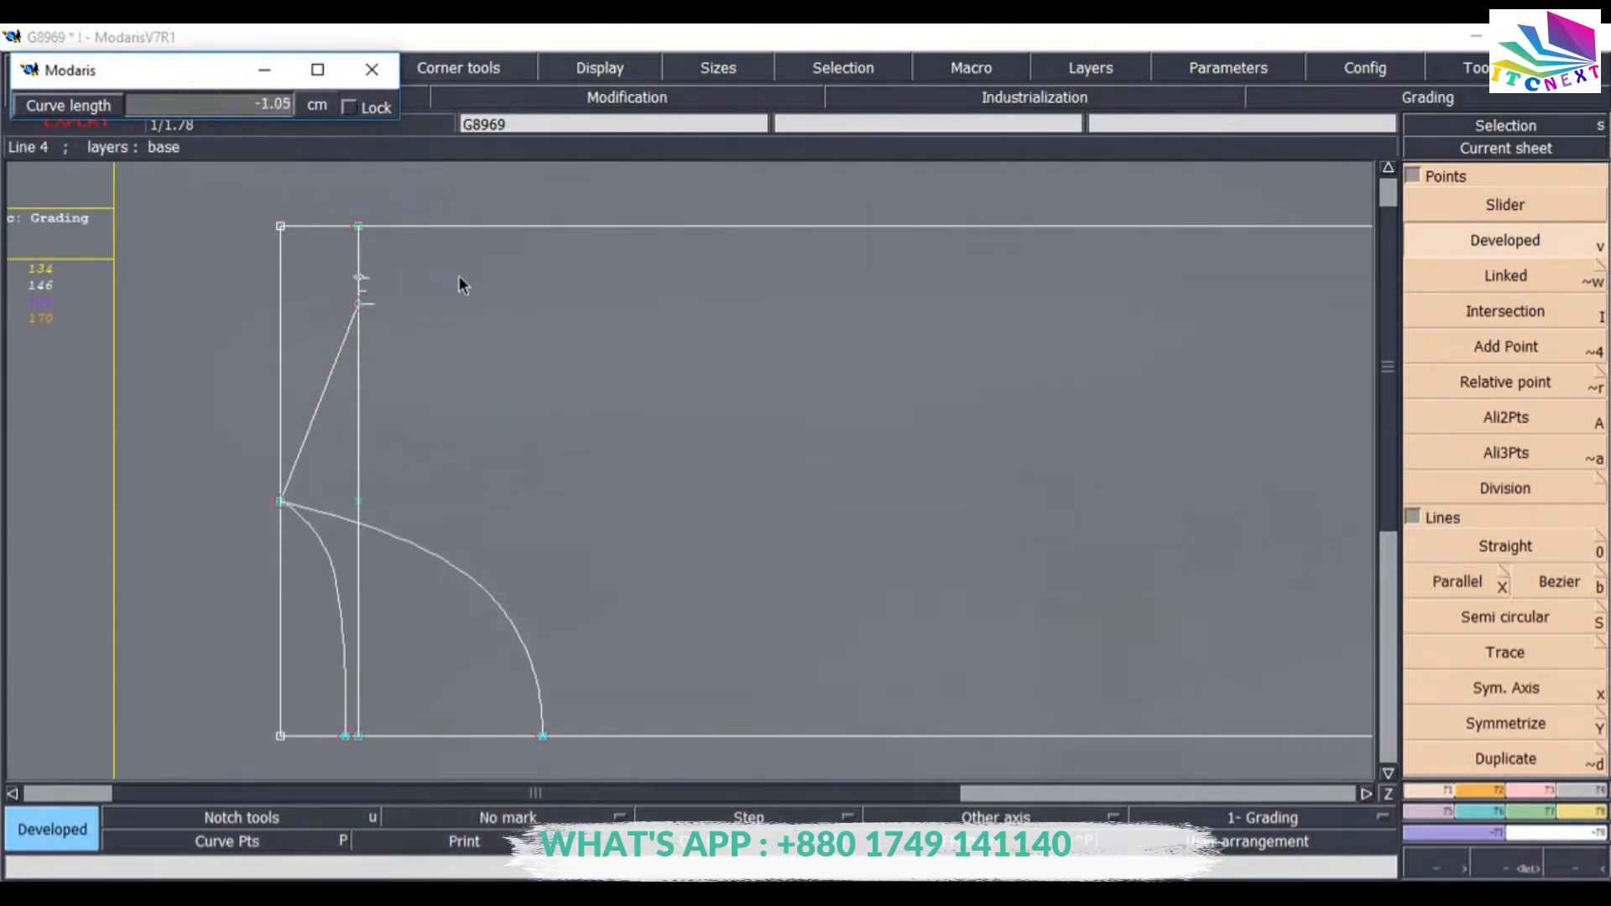
pyautogui.press('Escape')
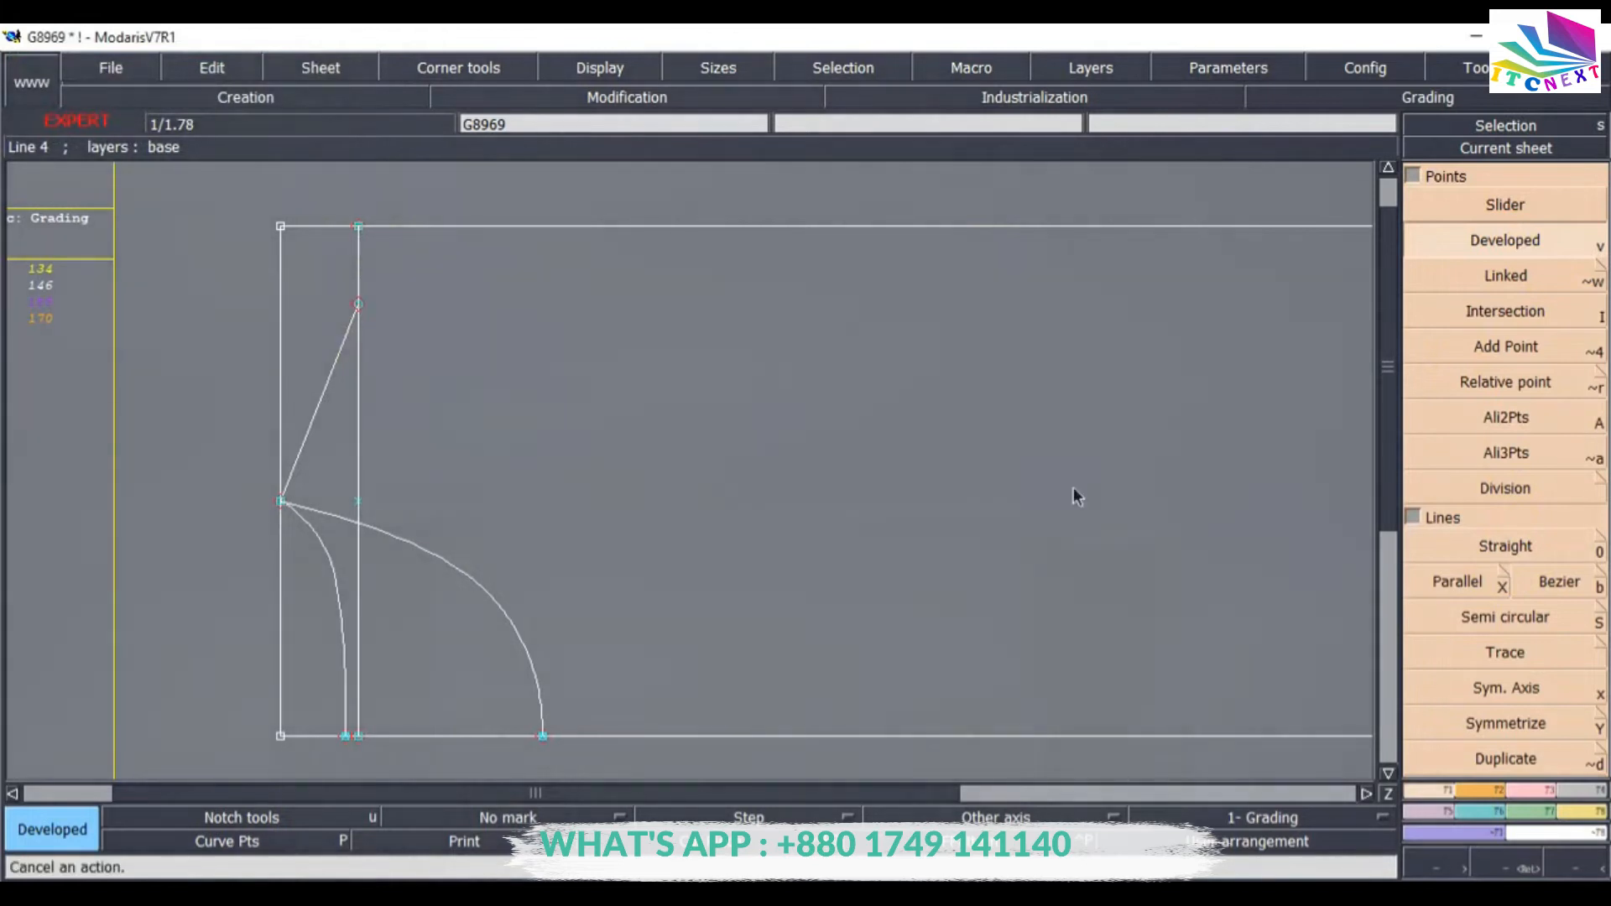
# Draw a straight shoulder line from the point on the parallel line to the top edge, 17 cm long with a 3 cm rise.
pyautogui.click(1508, 547)
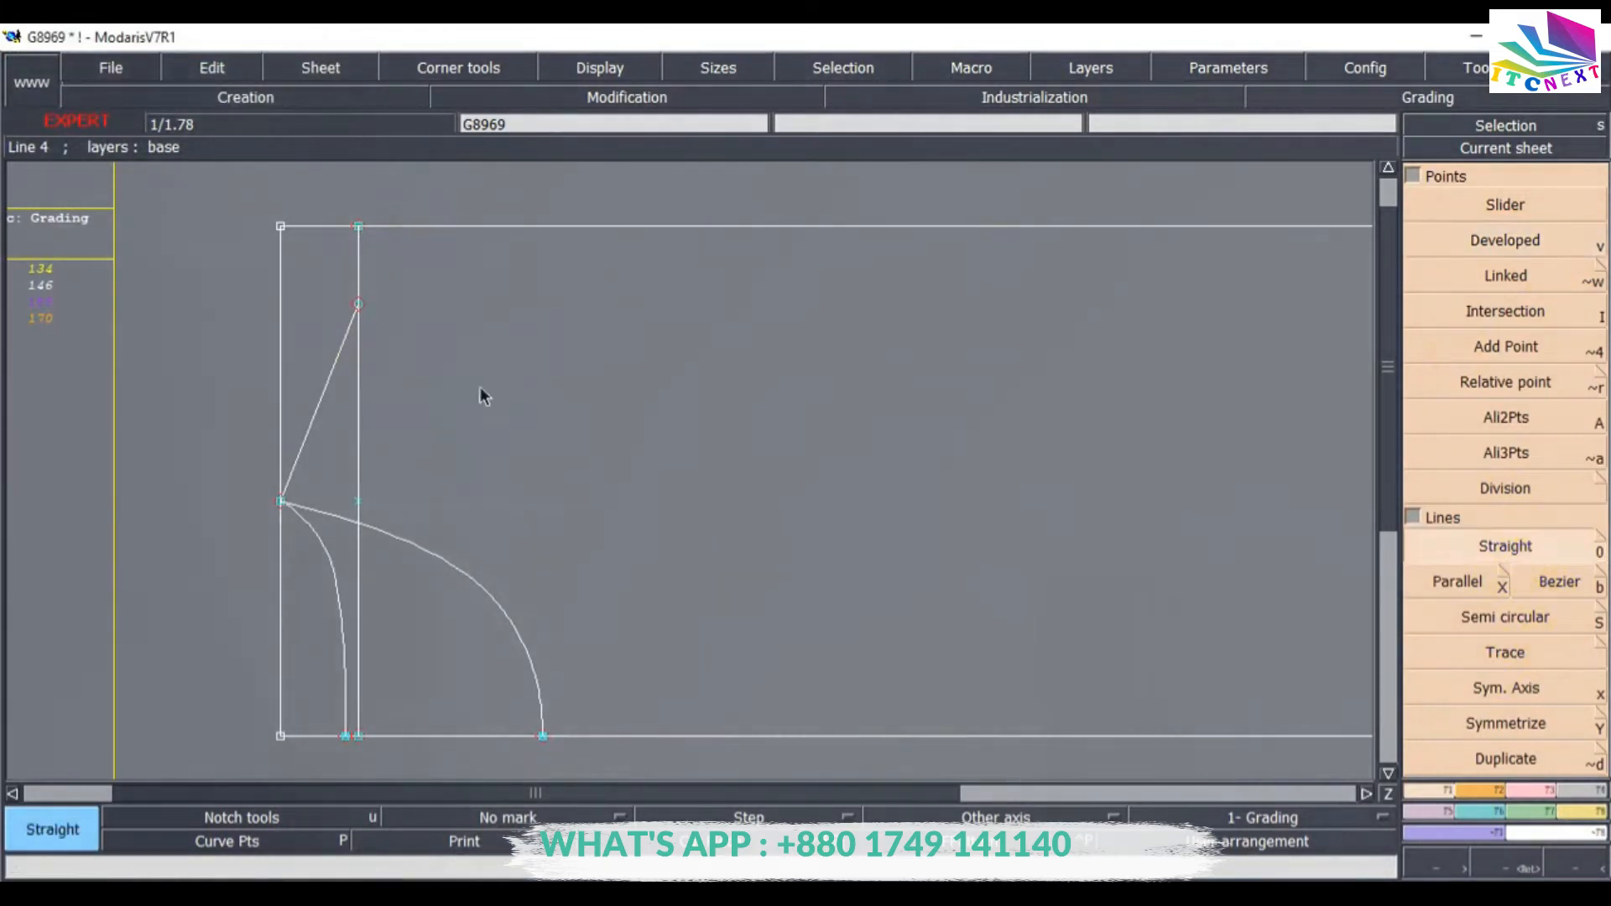
pyautogui.click(358, 304)
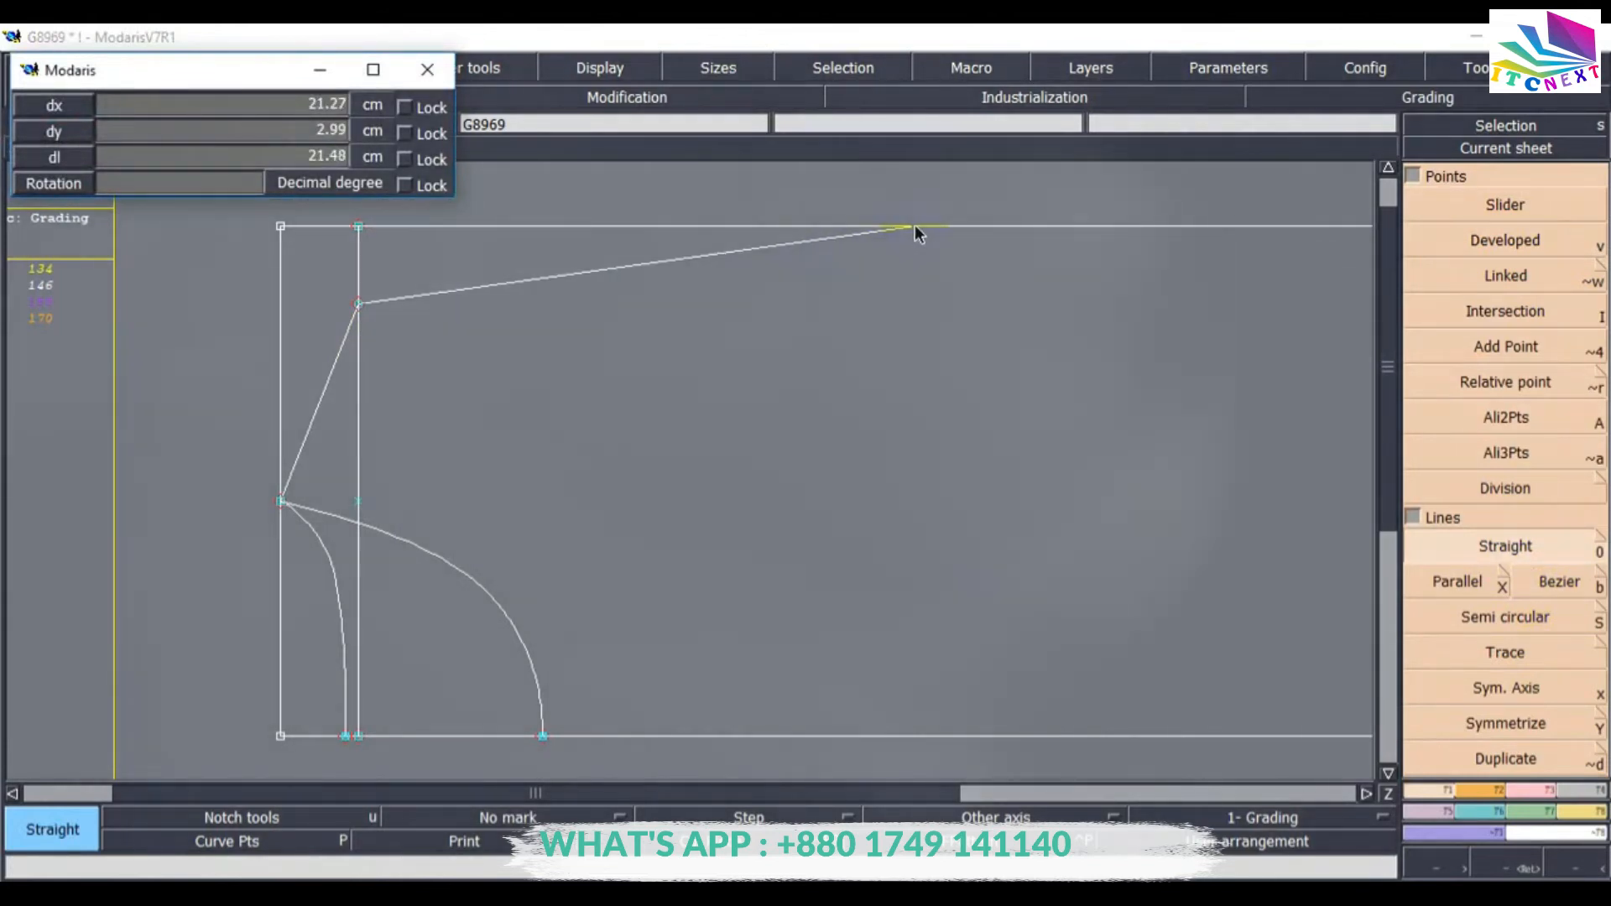
pyautogui.click(180, 156)
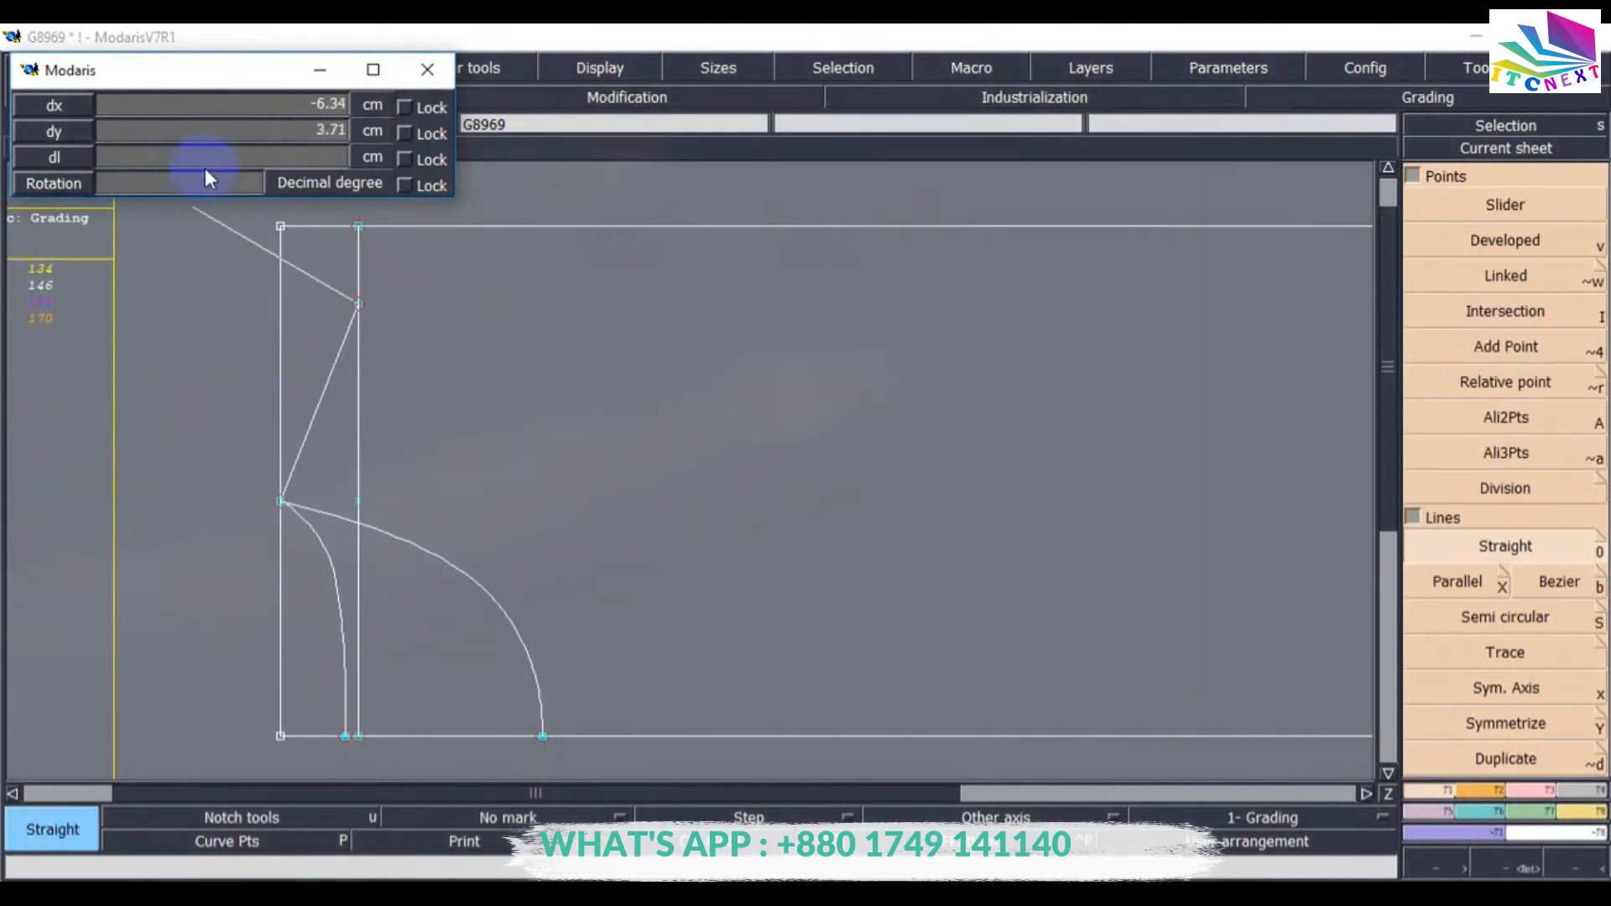
pyautogui.press('Home')
pyautogui.write('9.27')
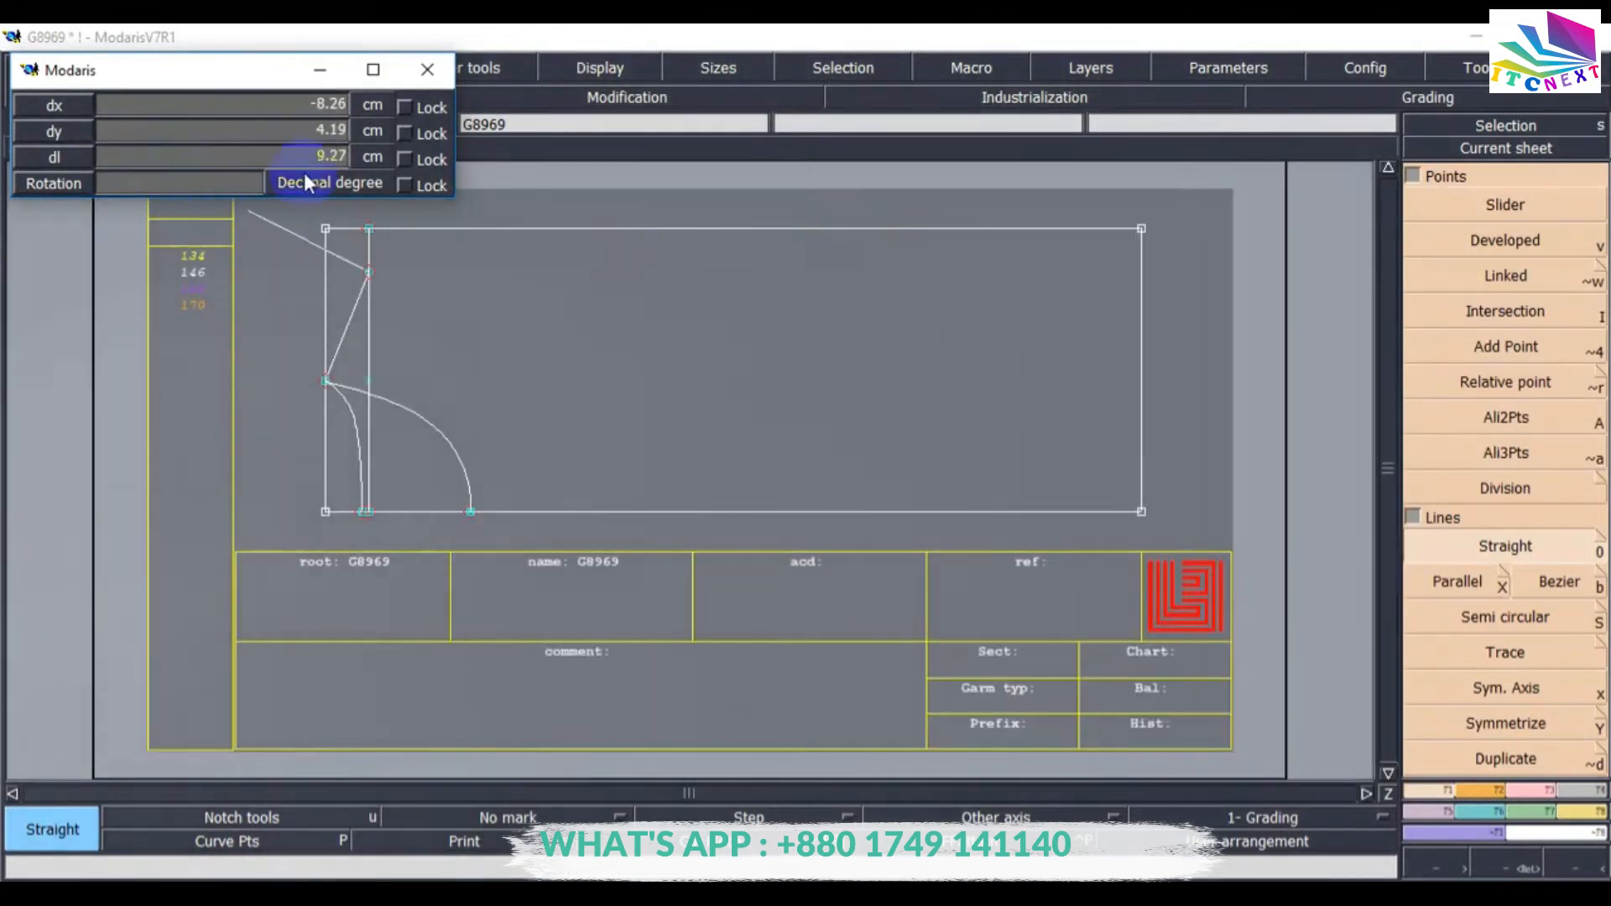
pyautogui.click(259, 157)
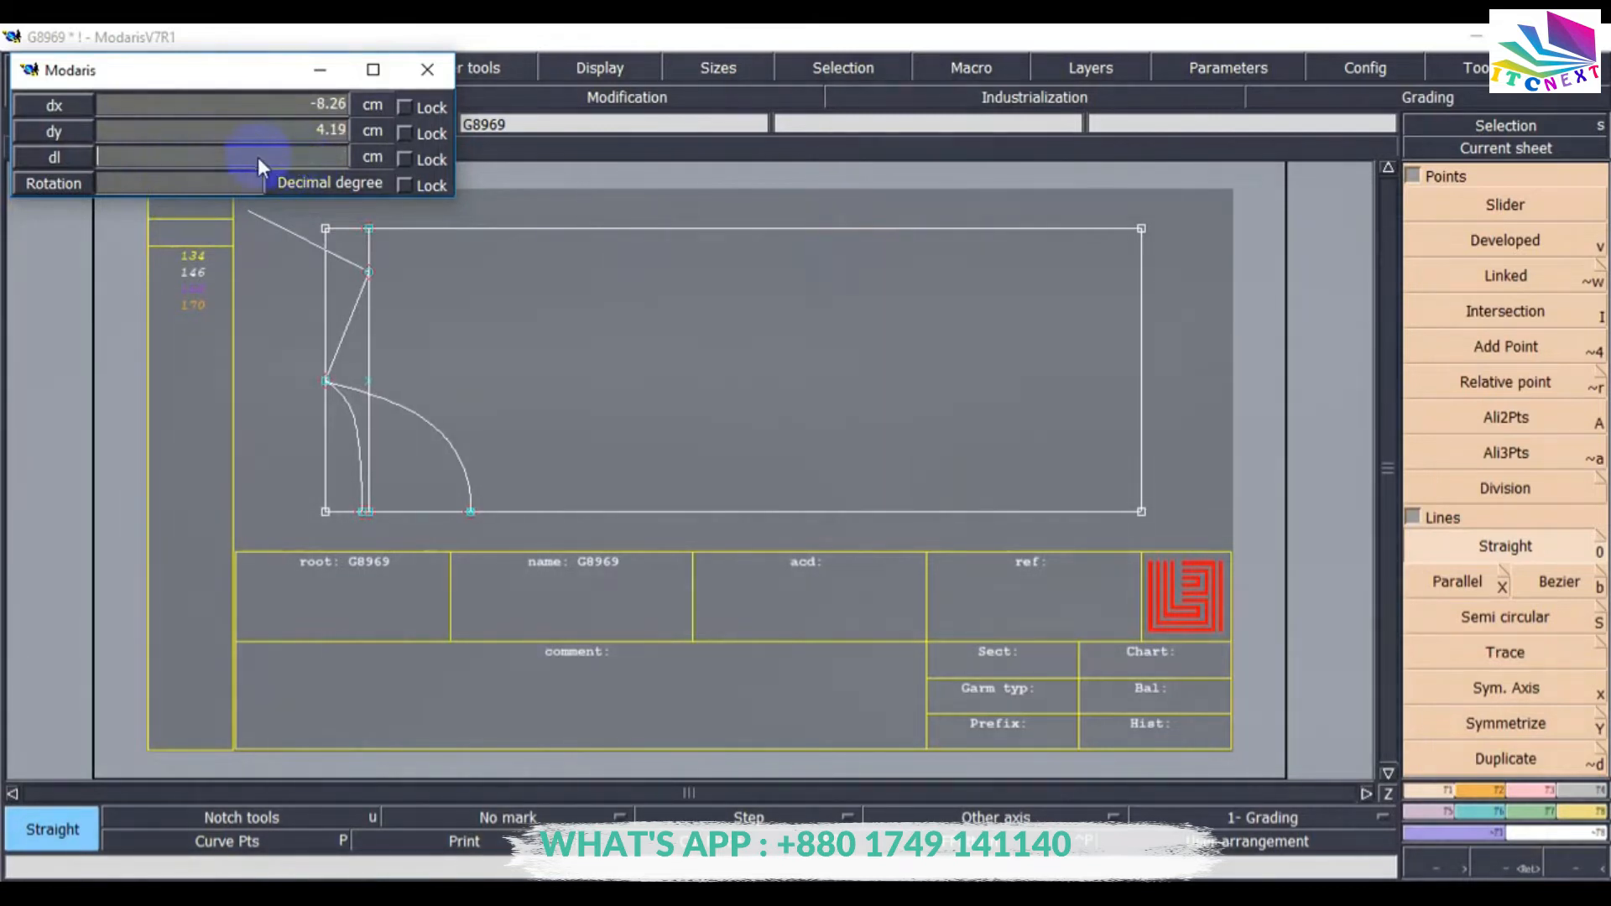
pyautogui.write('17.00')
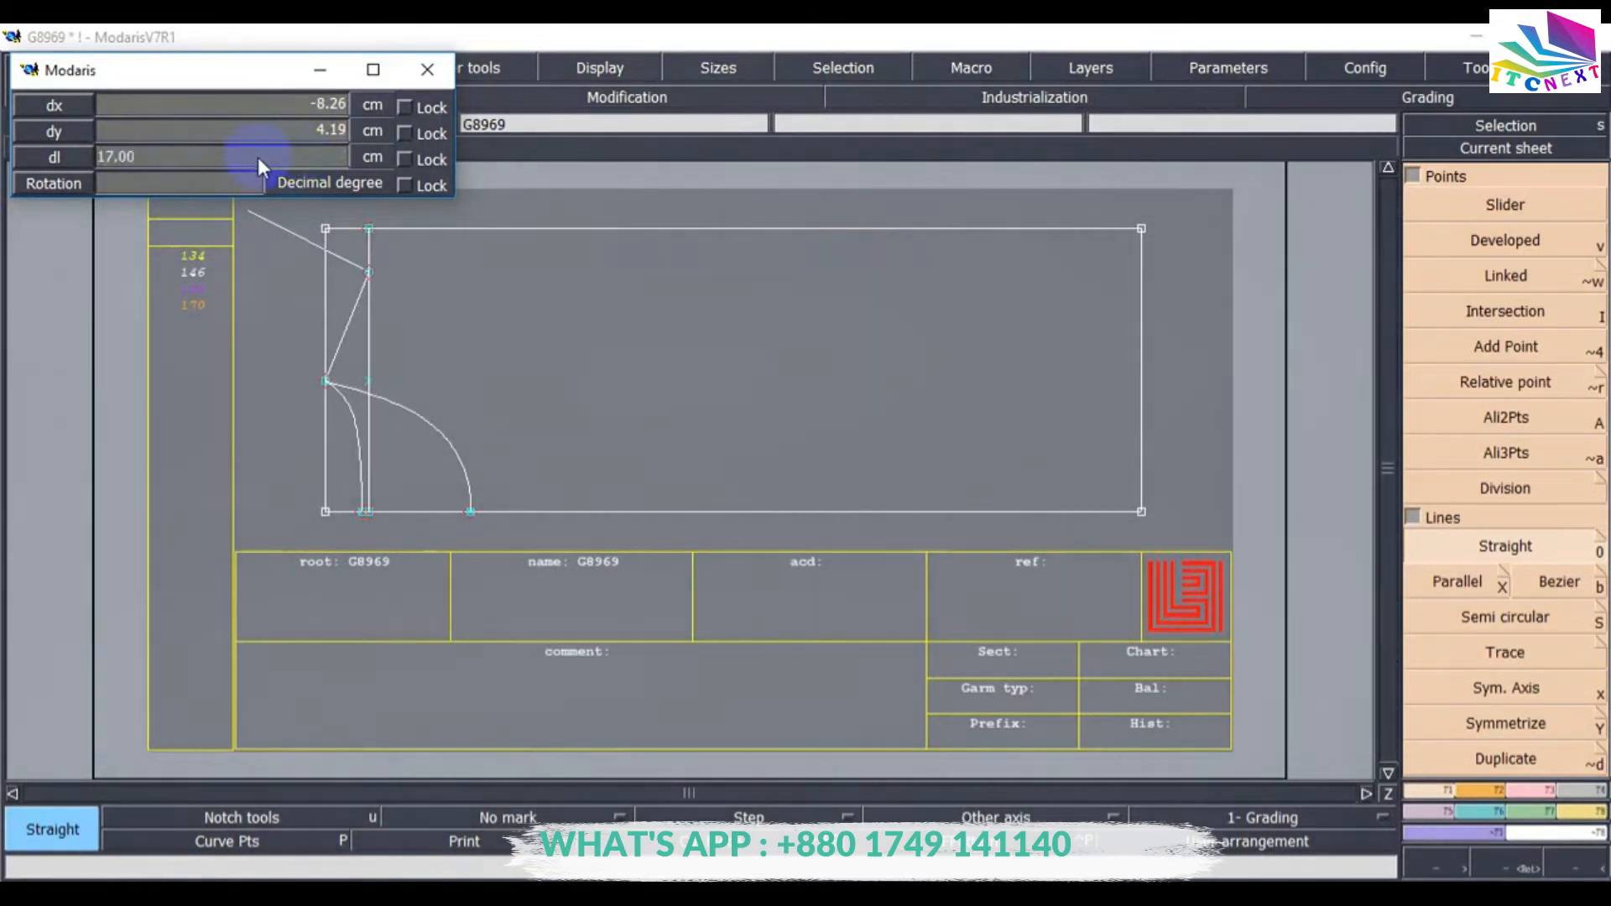
pyautogui.press('Return')
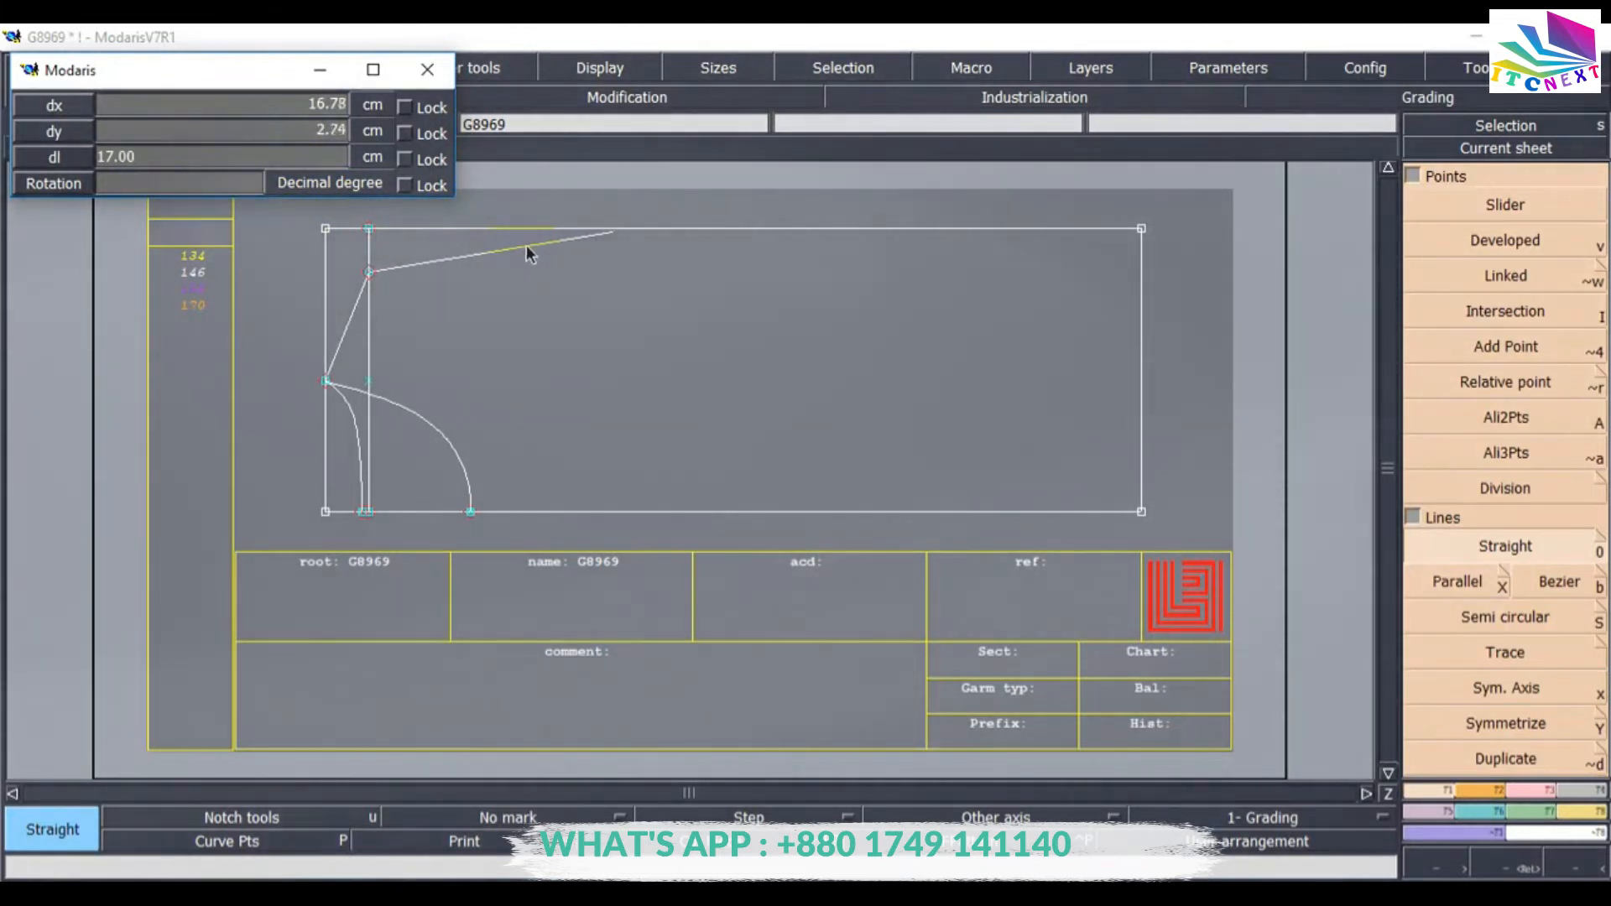
pyautogui.click(371, 271)
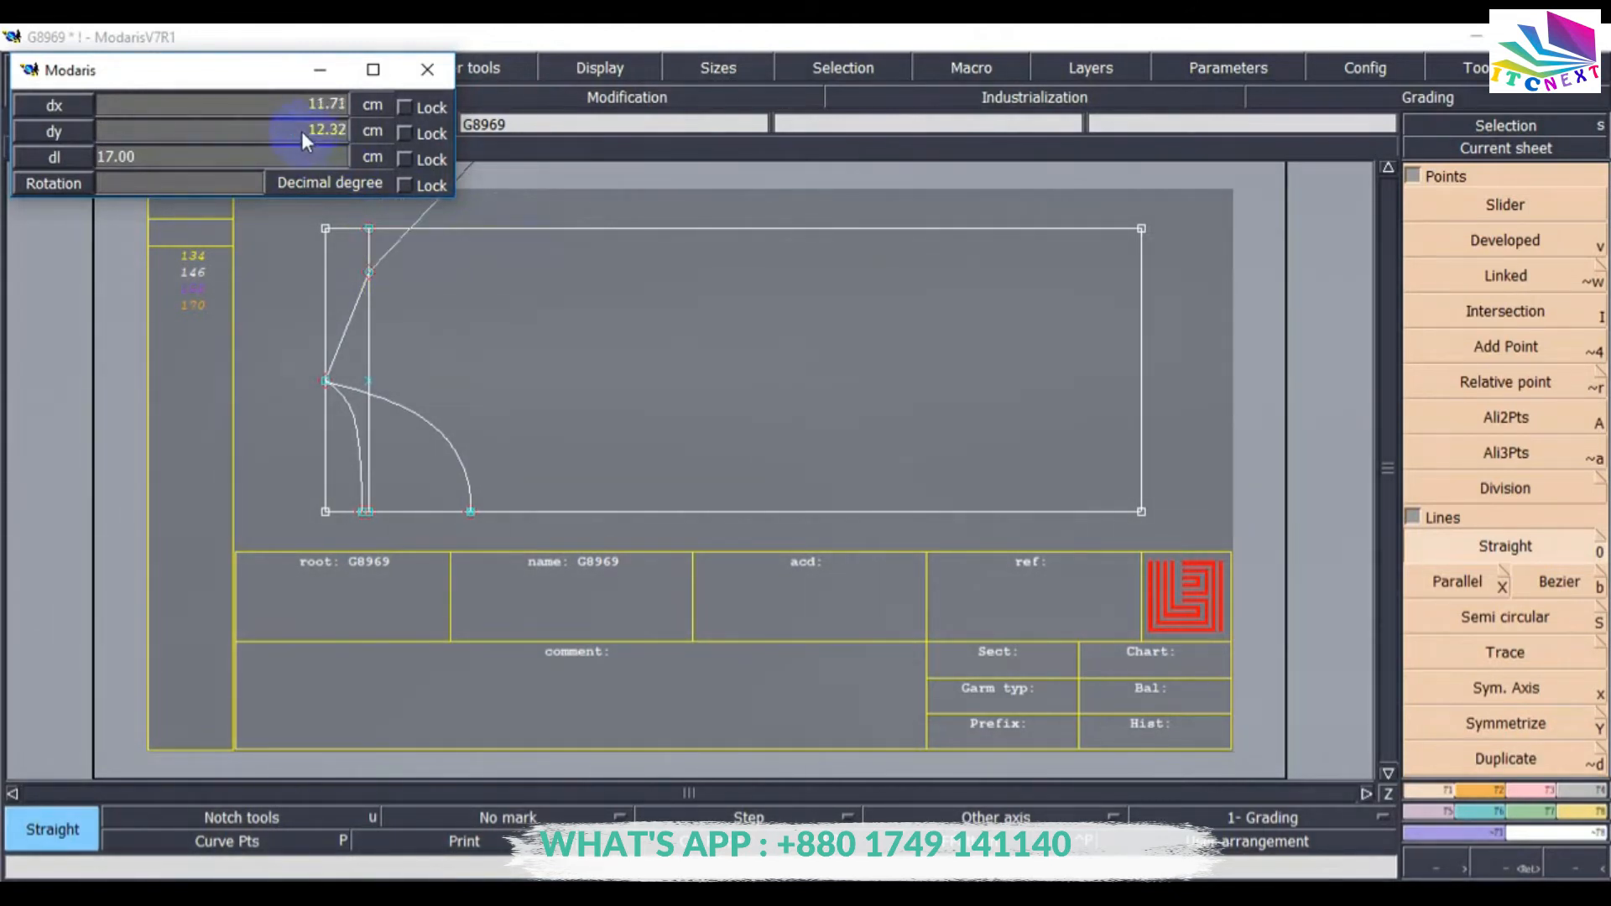
pyautogui.write('3')
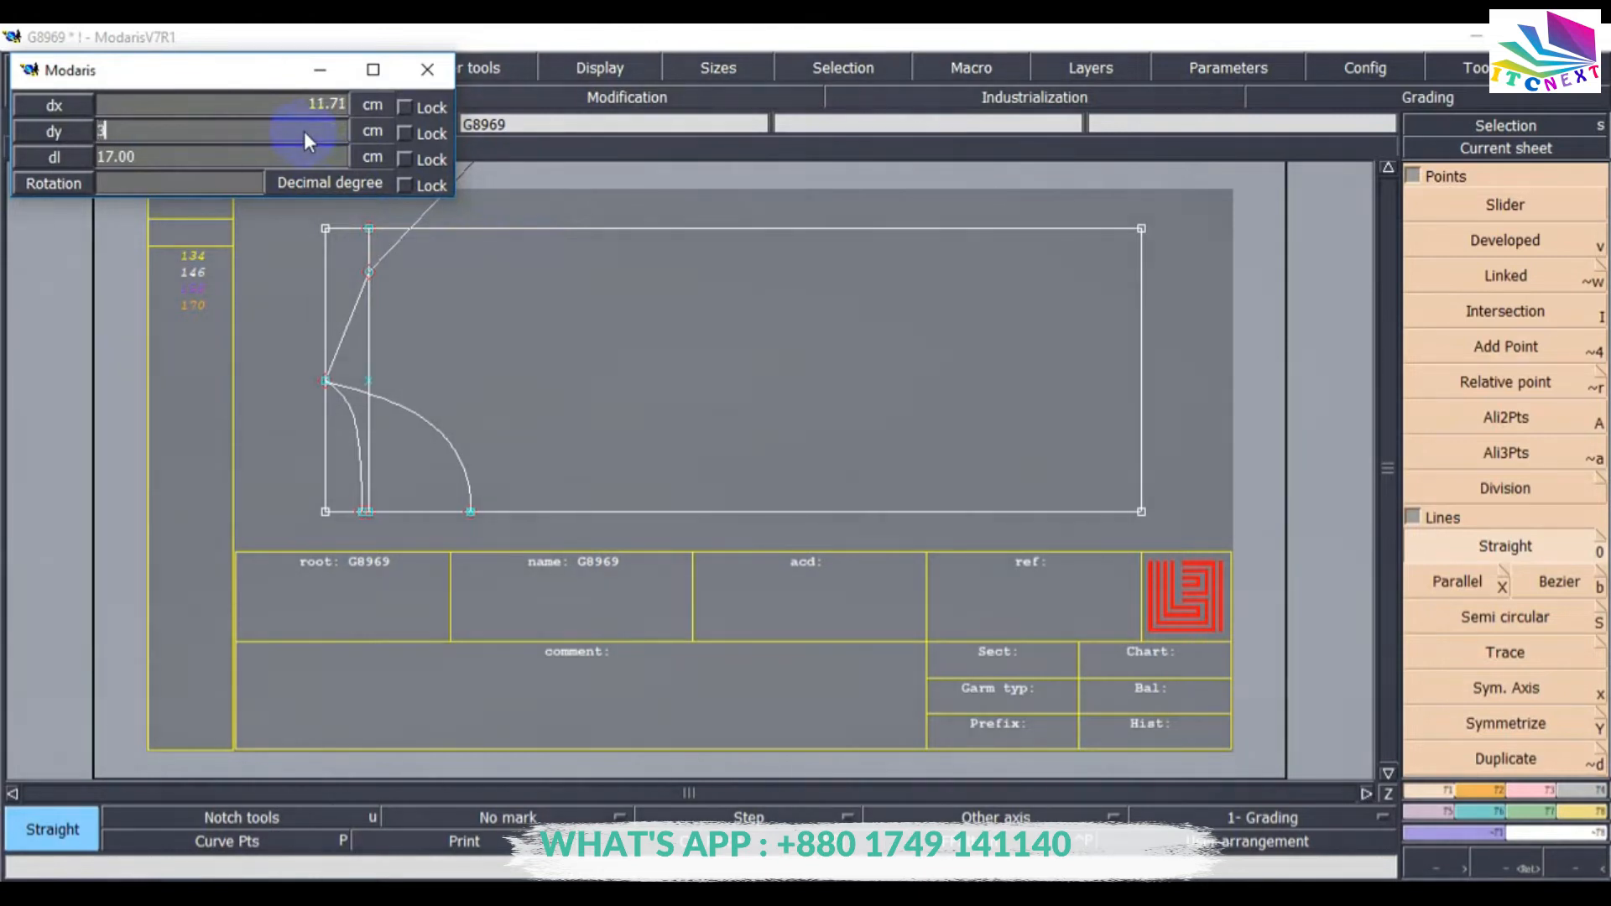
pyautogui.press('Return')
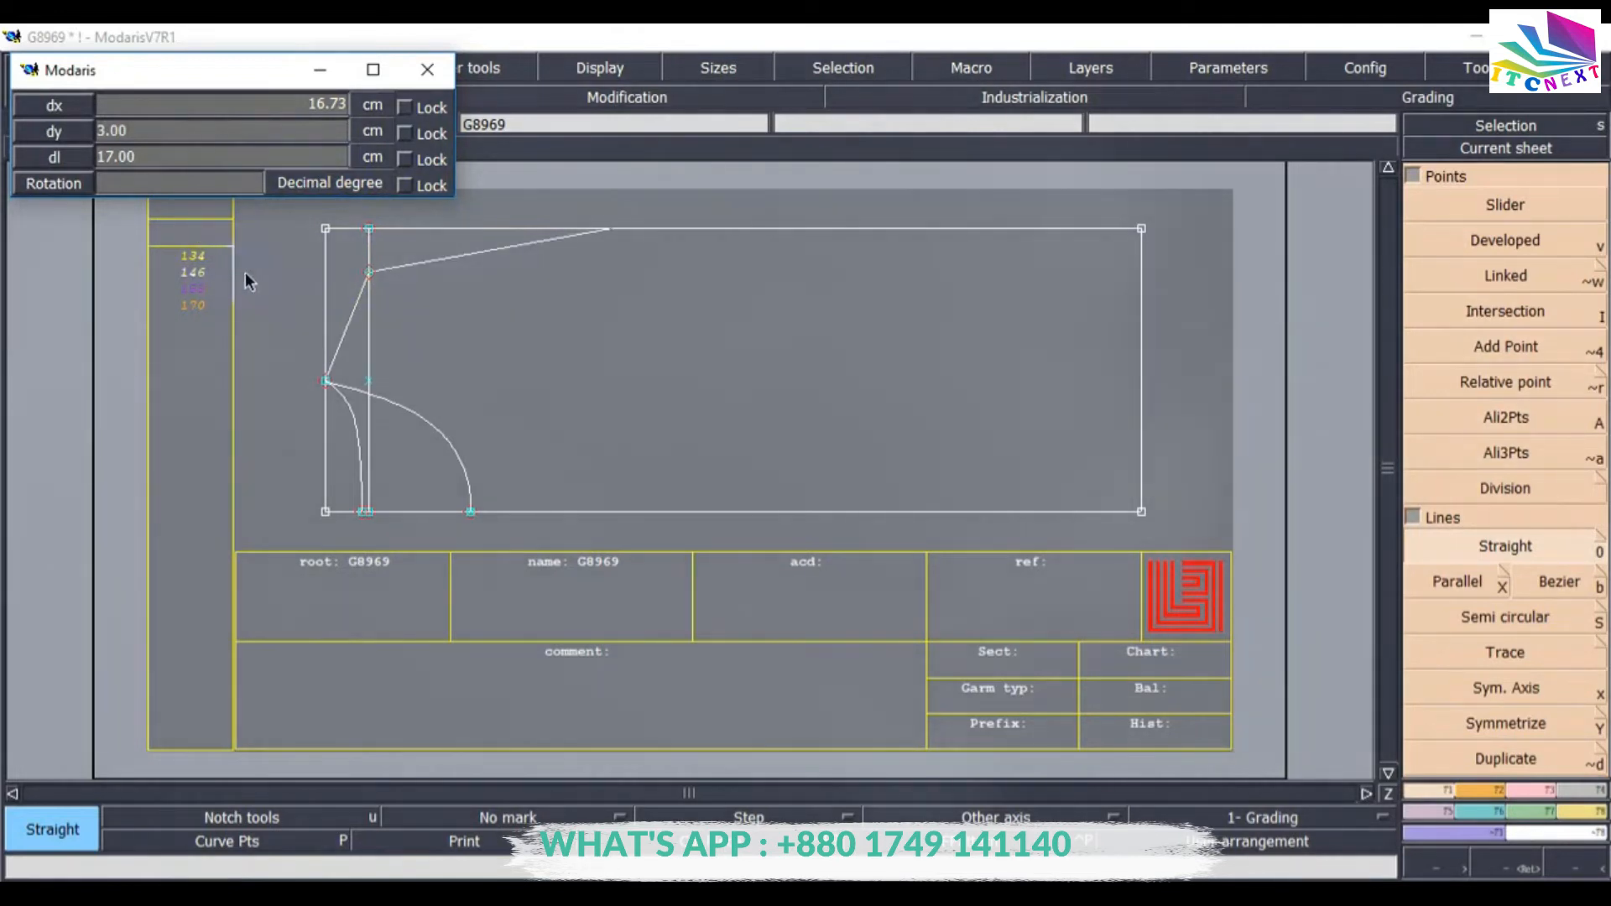
pyautogui.press('Return')
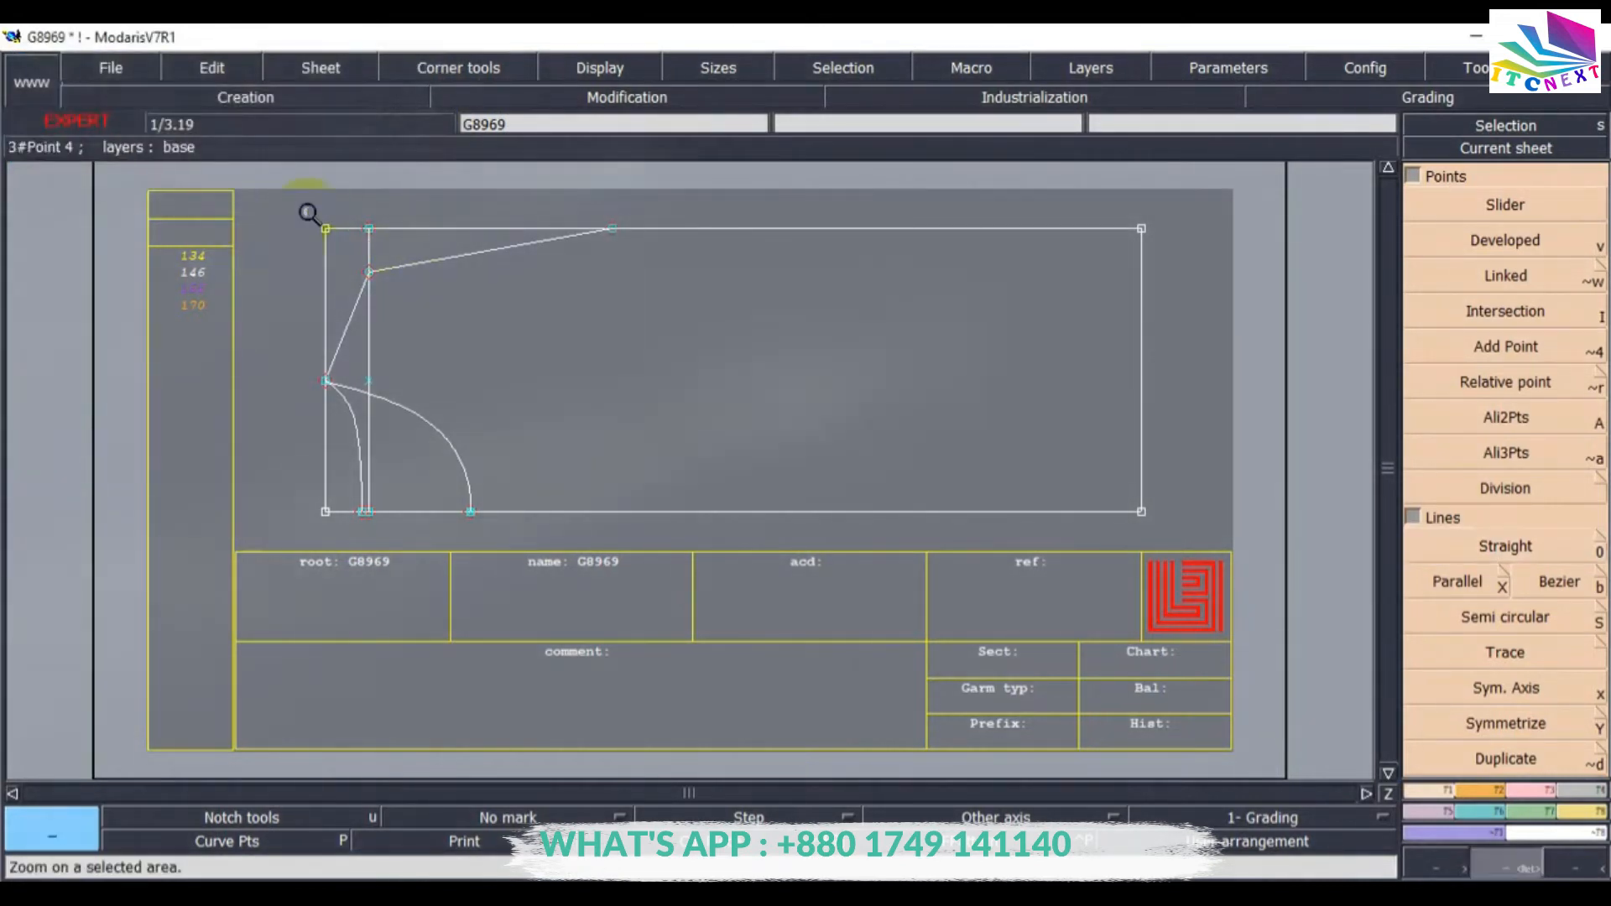
# Delete the straight shoulder line just drawn.
pyautogui.click(676, 314)
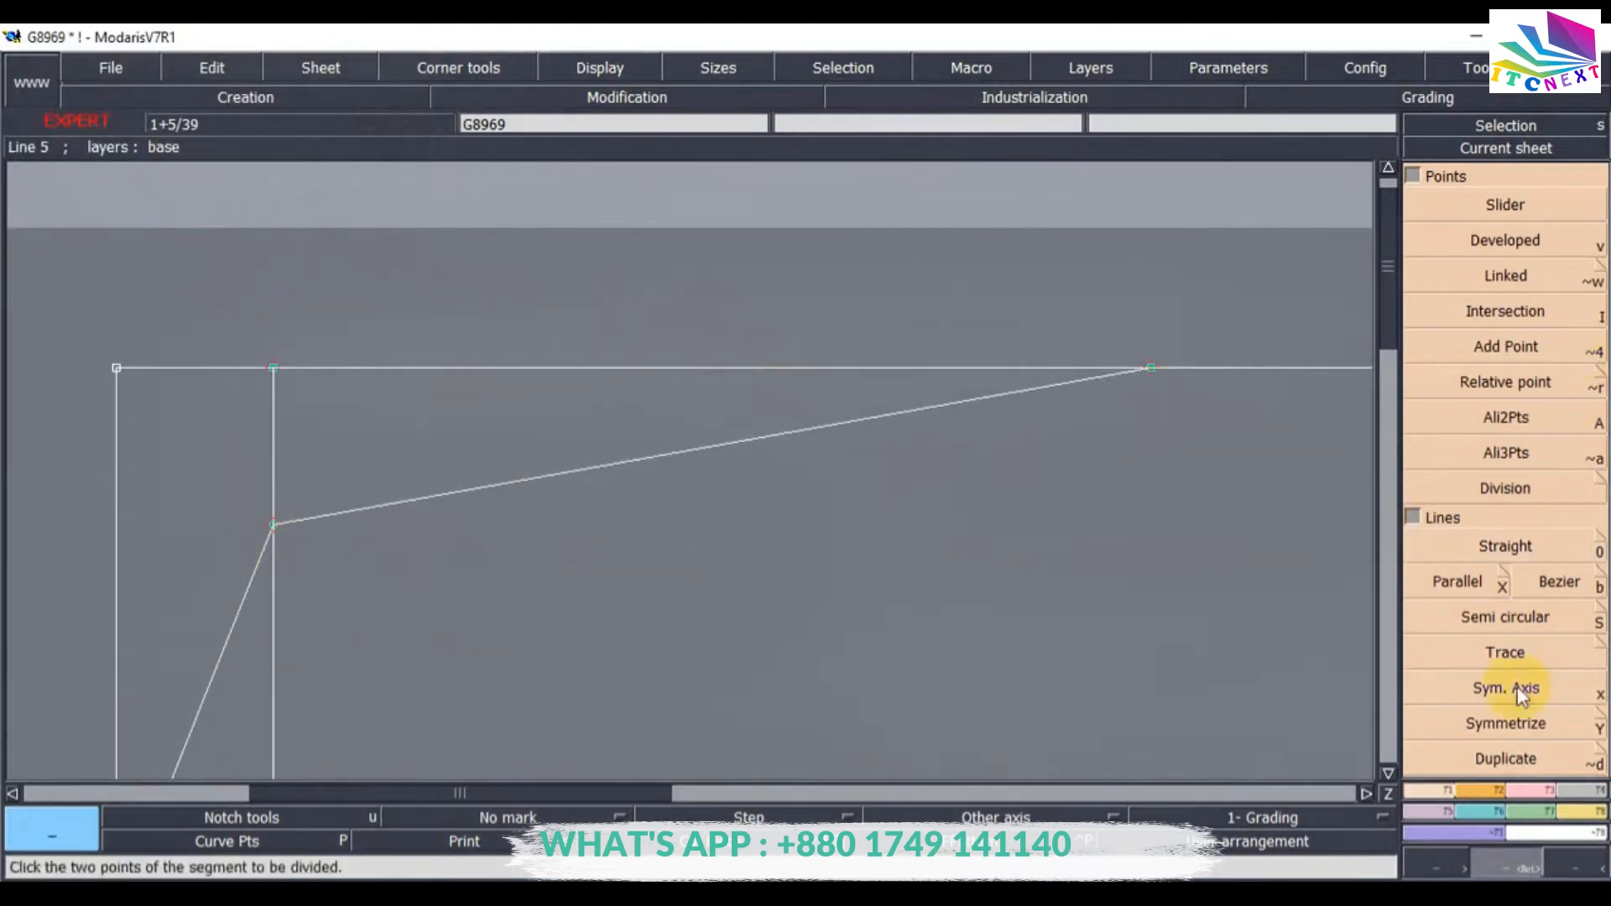
pyautogui.click(1527, 802)
pyautogui.click(1504, 183)
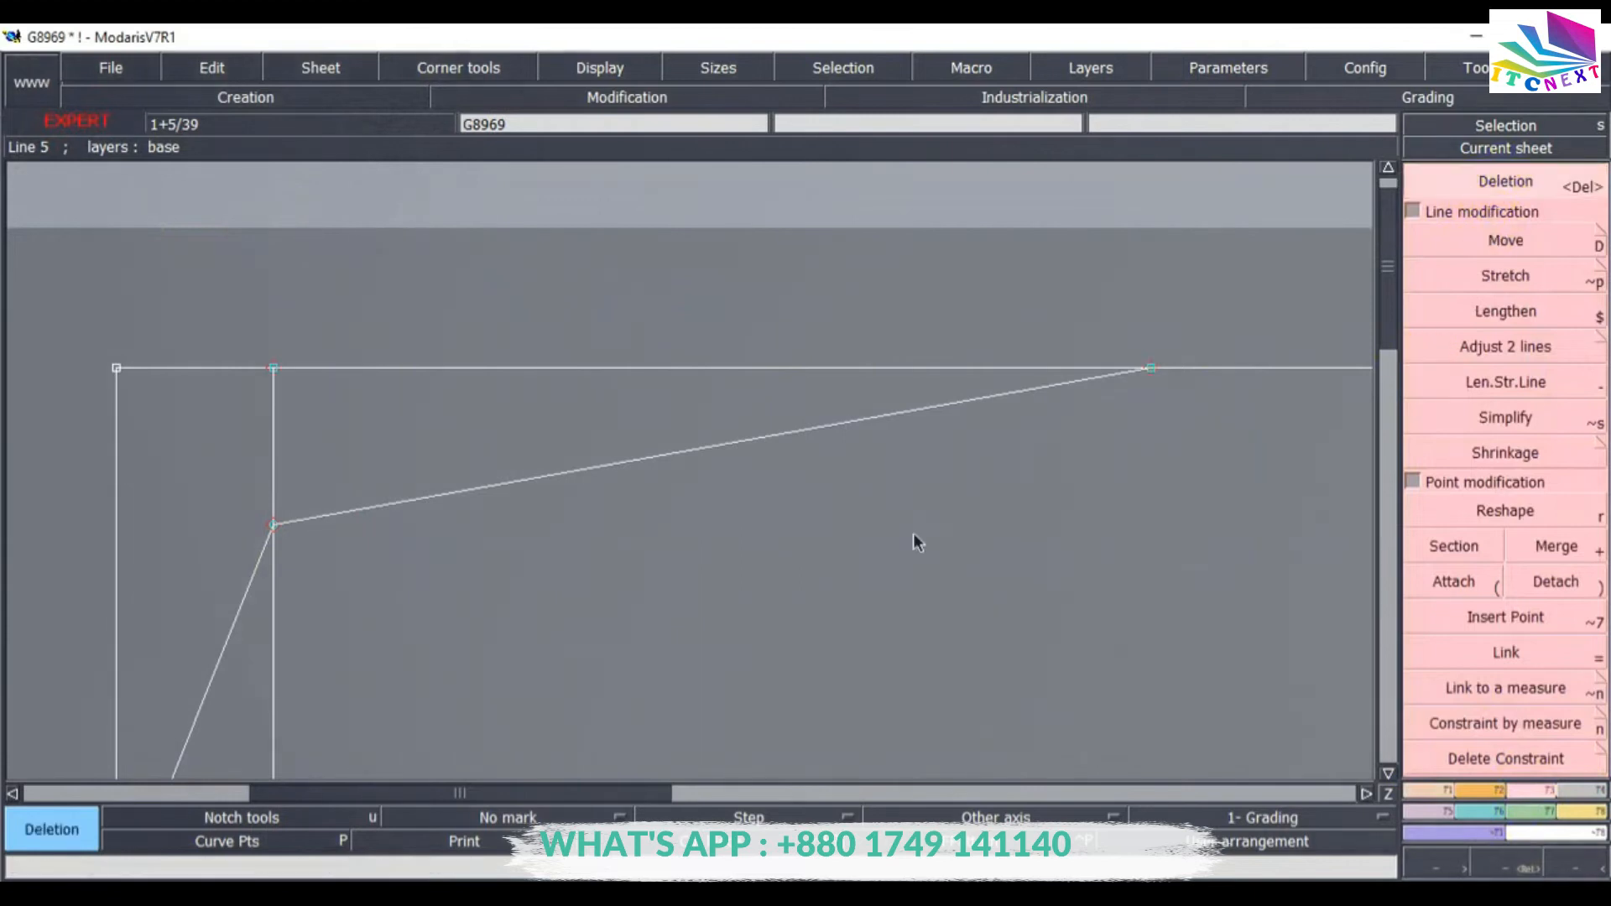
pyautogui.click(708, 459)
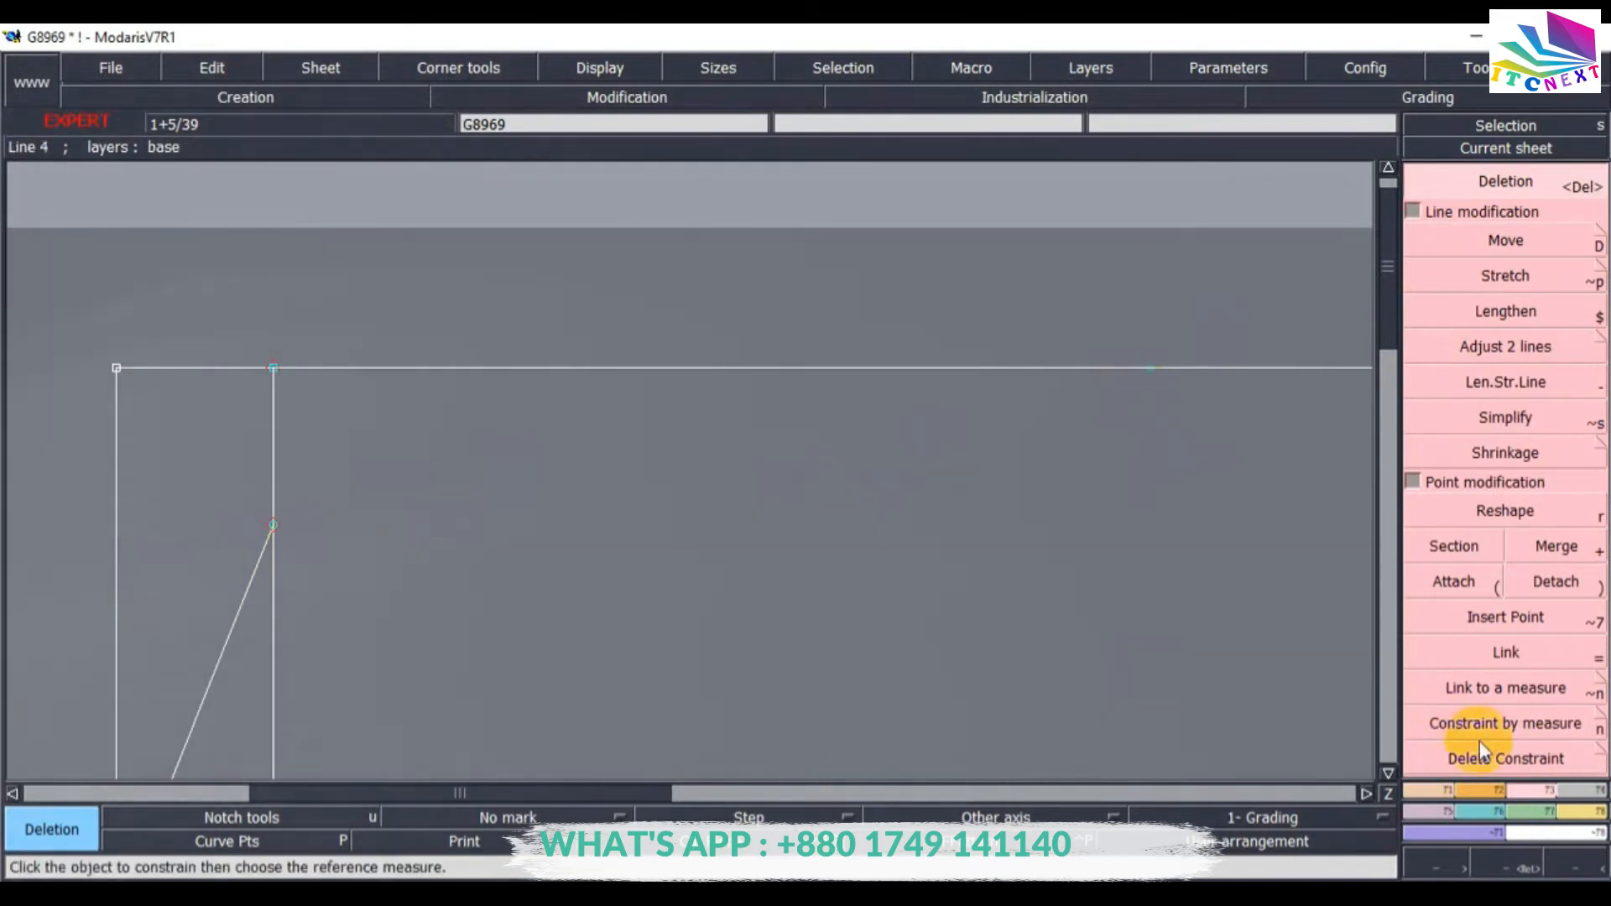
# Draw a Bezier curve from the point on the parallel line to the shoulder end point on the top edge.
pyautogui.click(1443, 792)
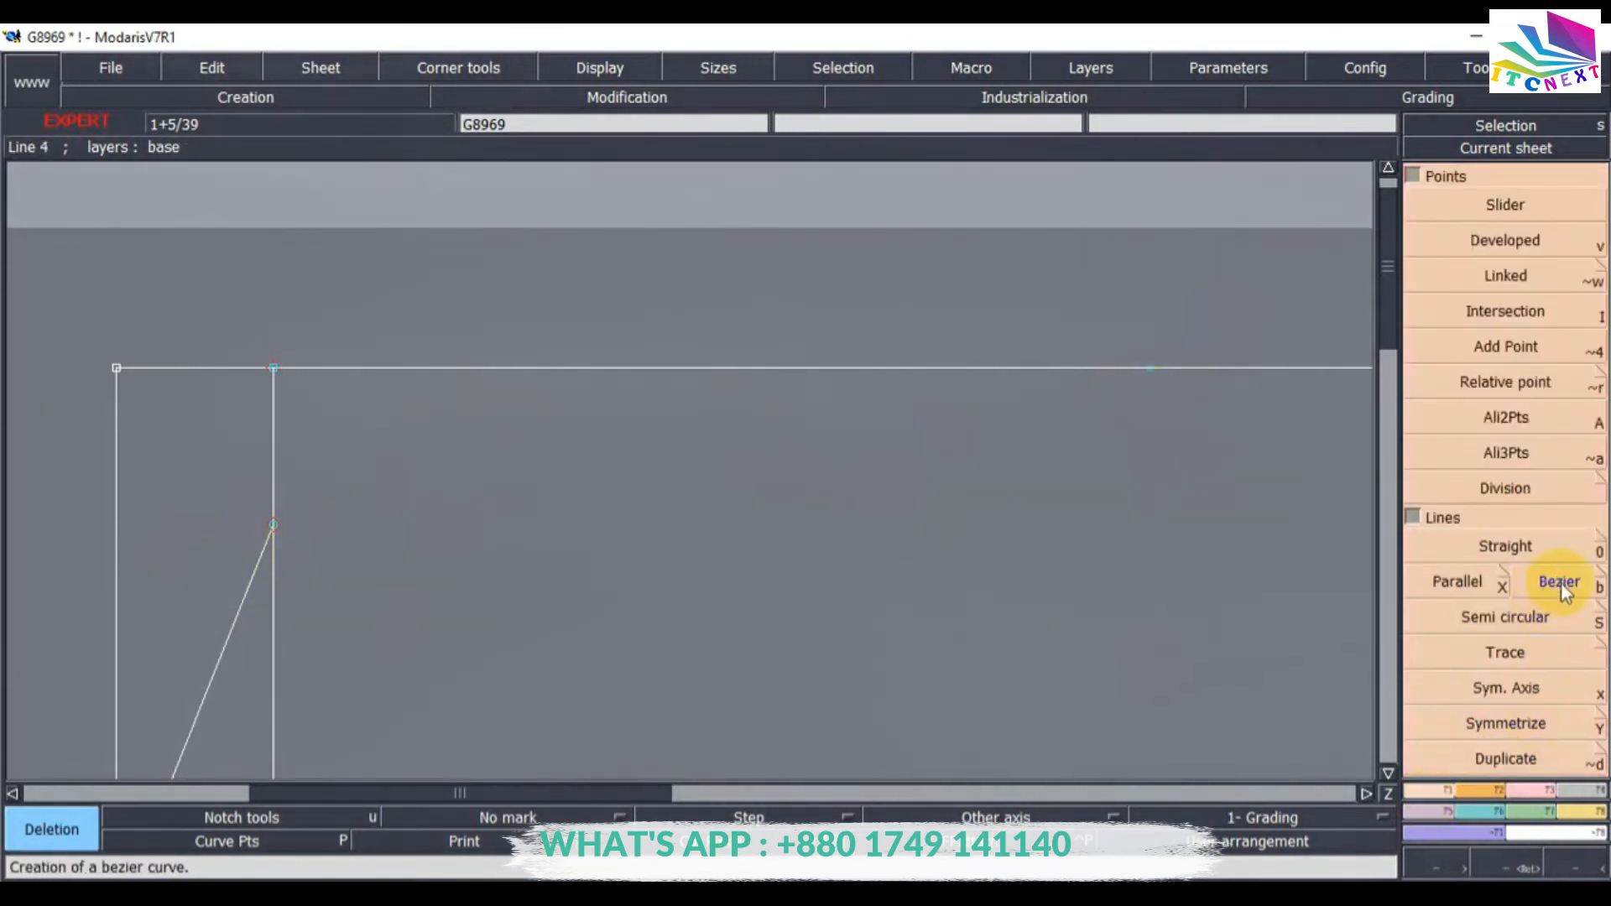
pyautogui.click(1564, 597)
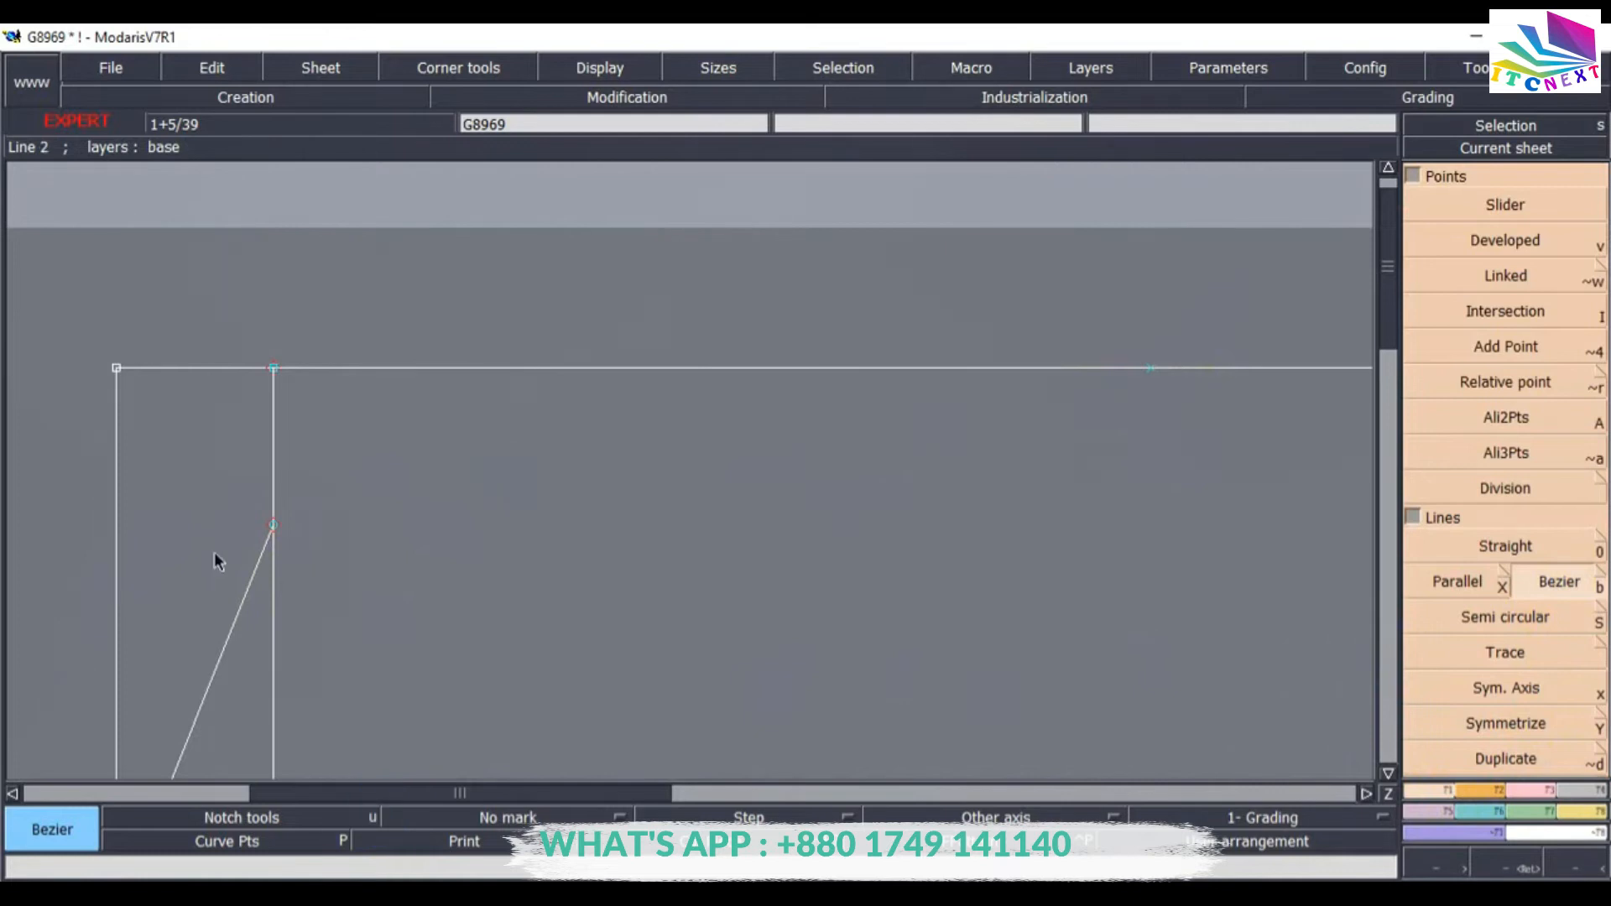
pyautogui.click(279, 525)
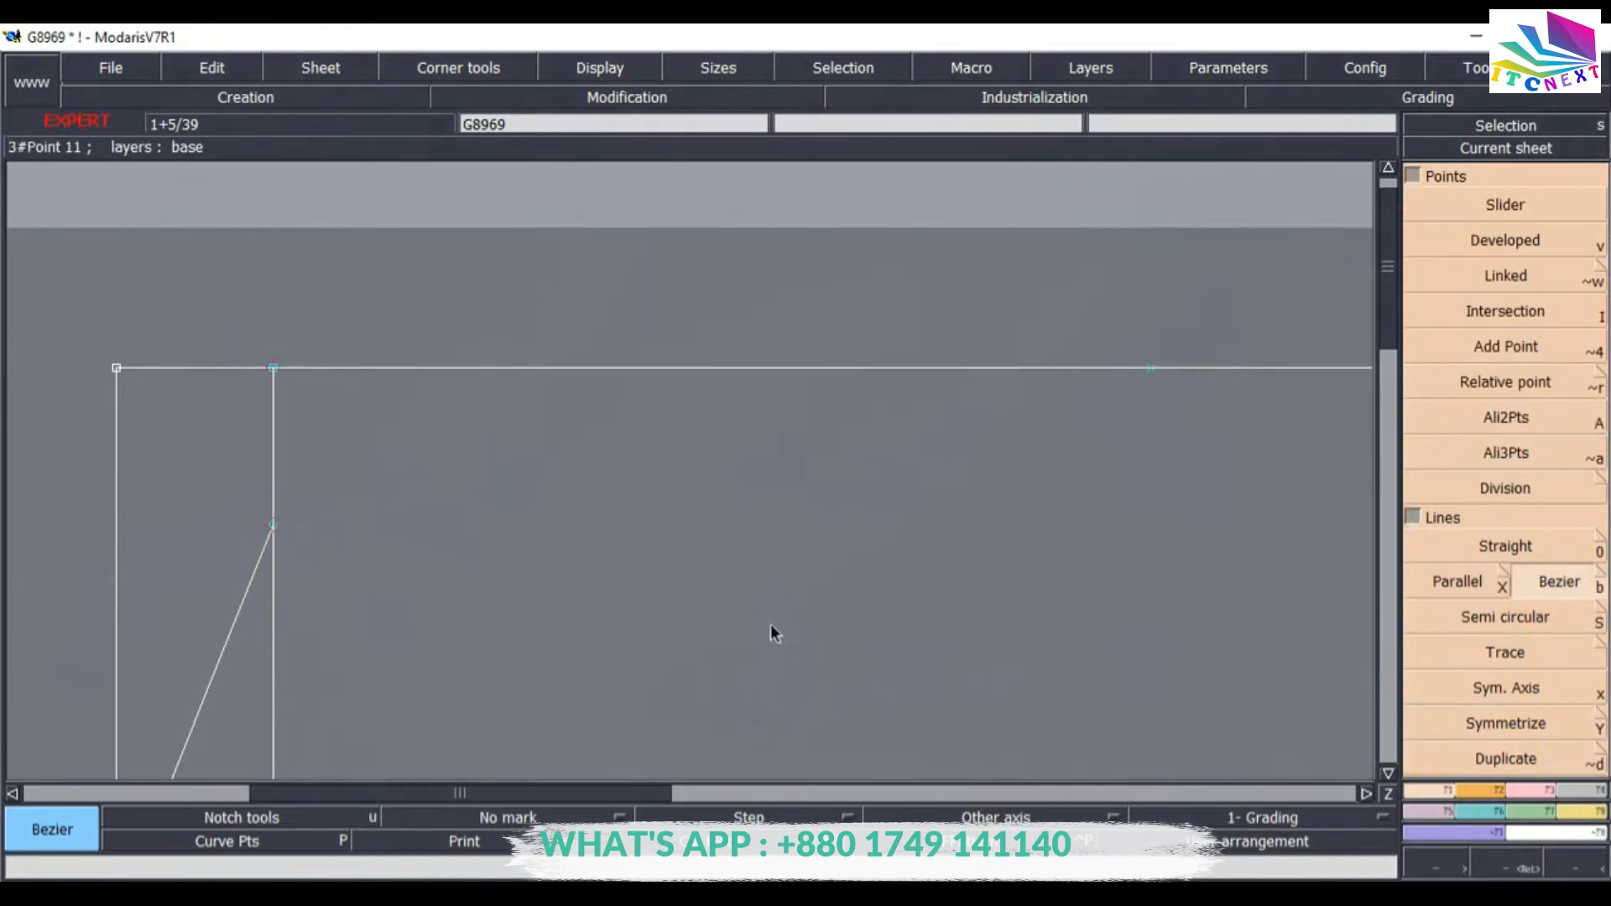
pyautogui.click(1151, 369)
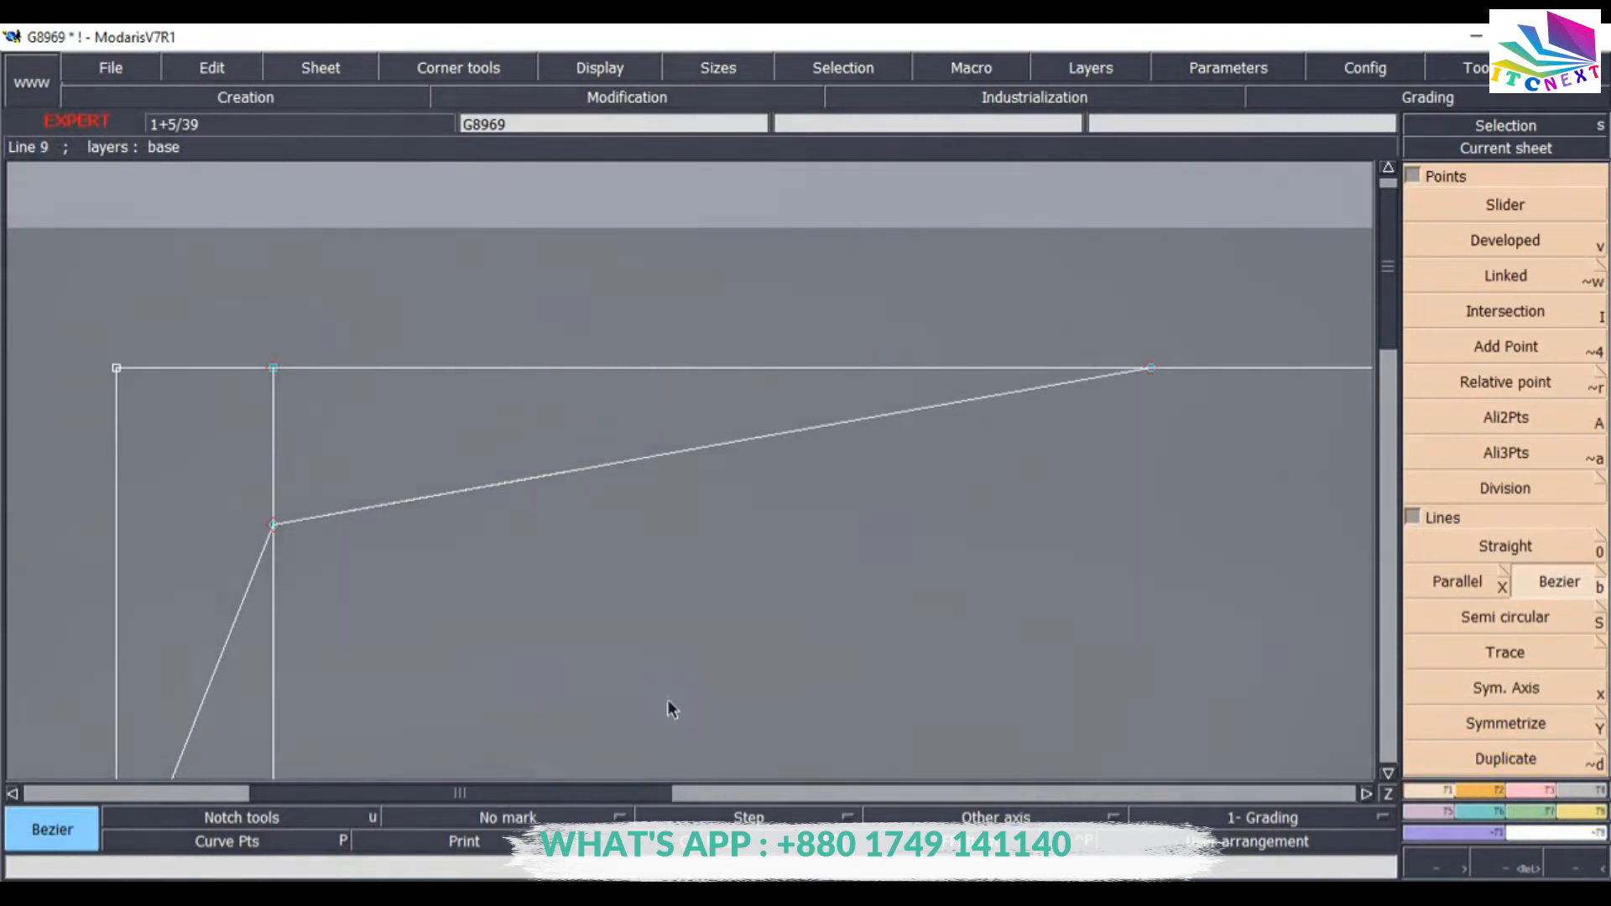
# Consult the G8969 measurement chart in Adobe Reader, then return to Modaris.
pyautogui.click(556, 895)
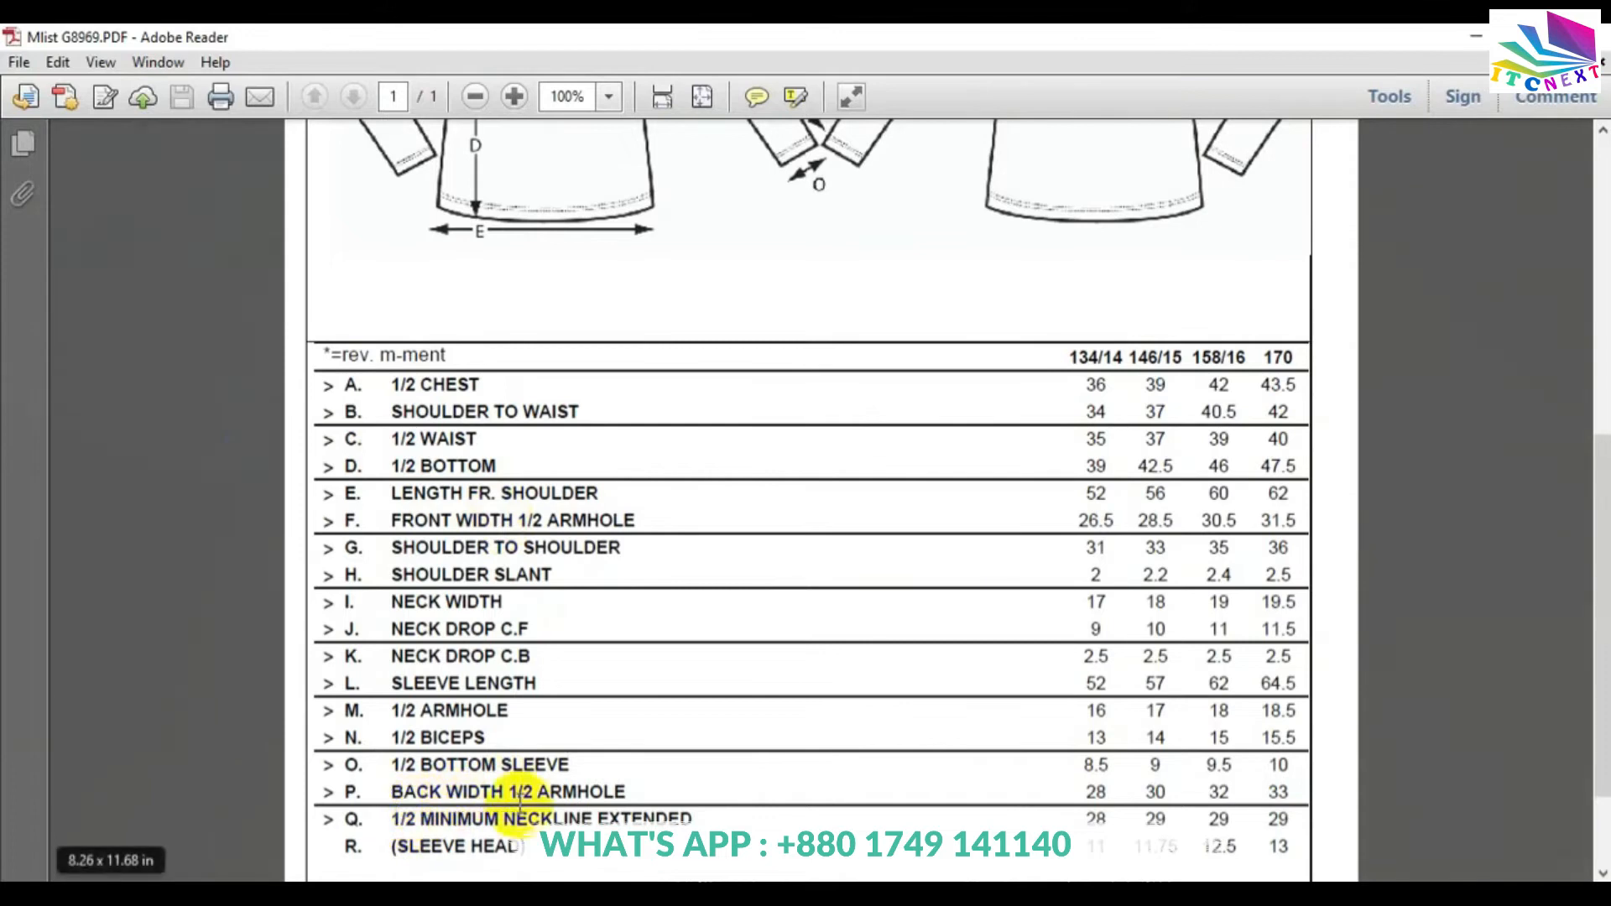
pyautogui.click(1476, 36)
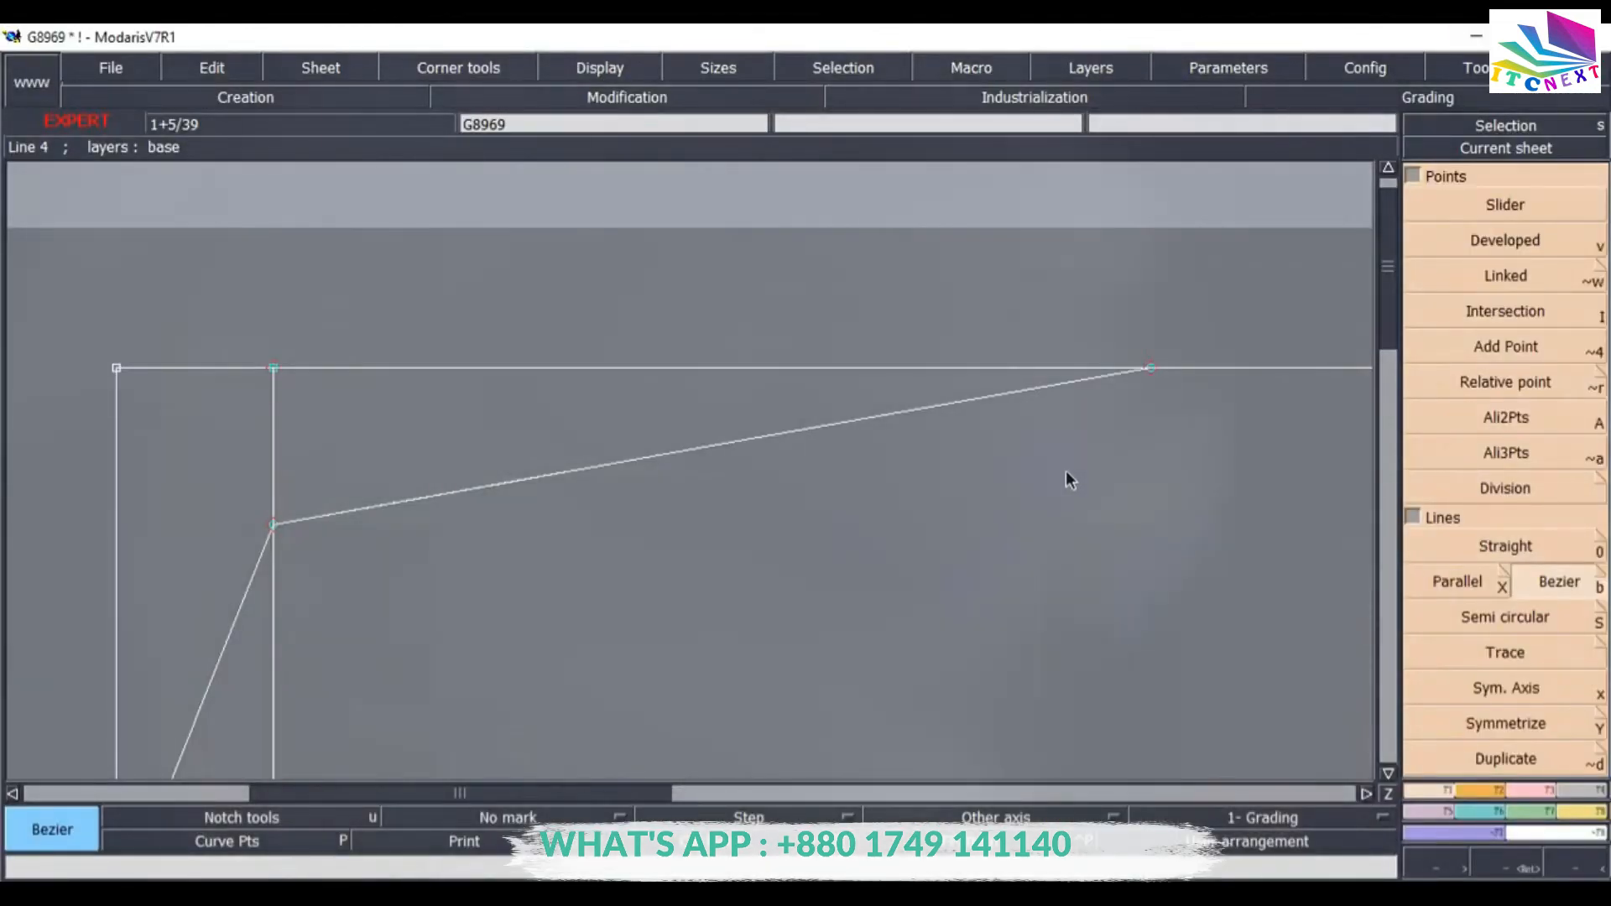
pyautogui.press('Home')
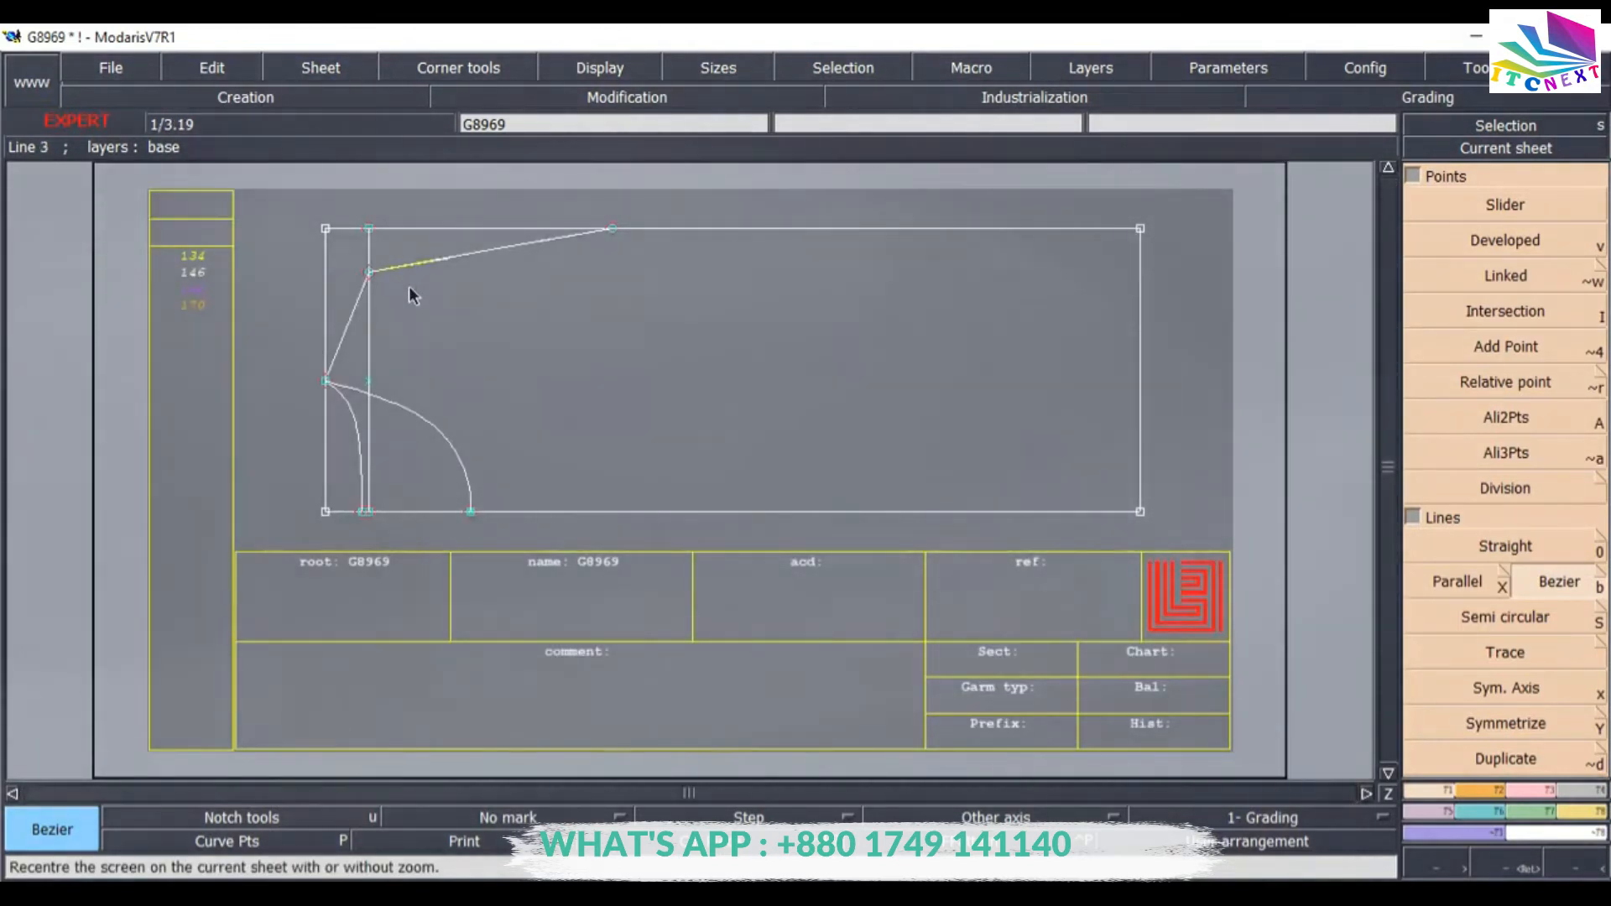
pyautogui.press('Return')
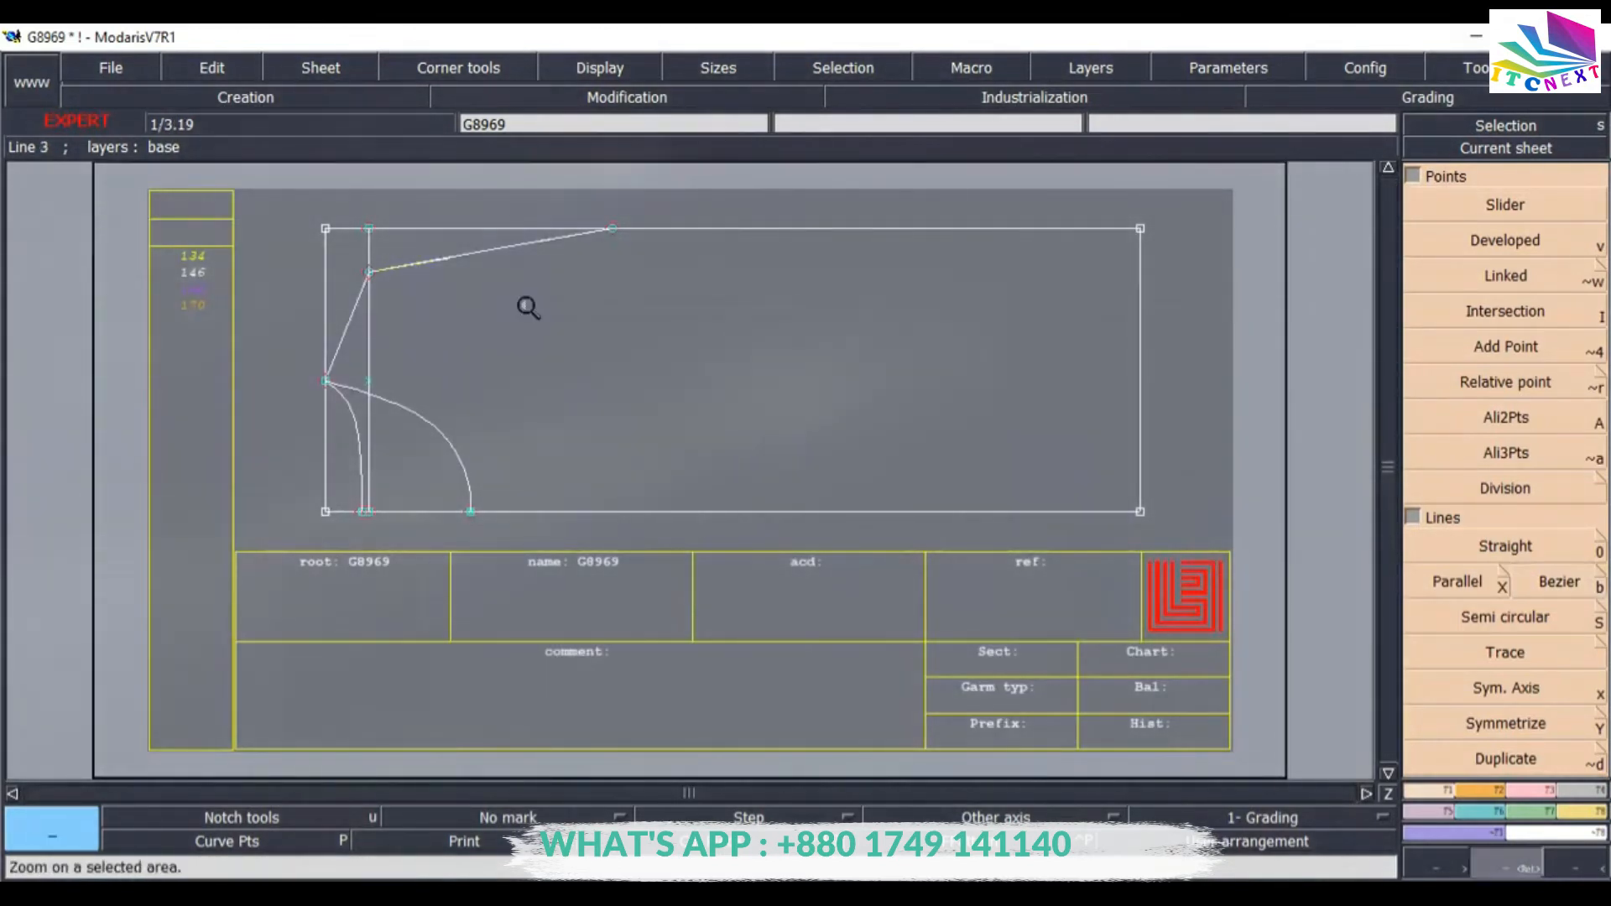
pyautogui.moveTo(737, 535); pyautogui.dragTo(683, 539)
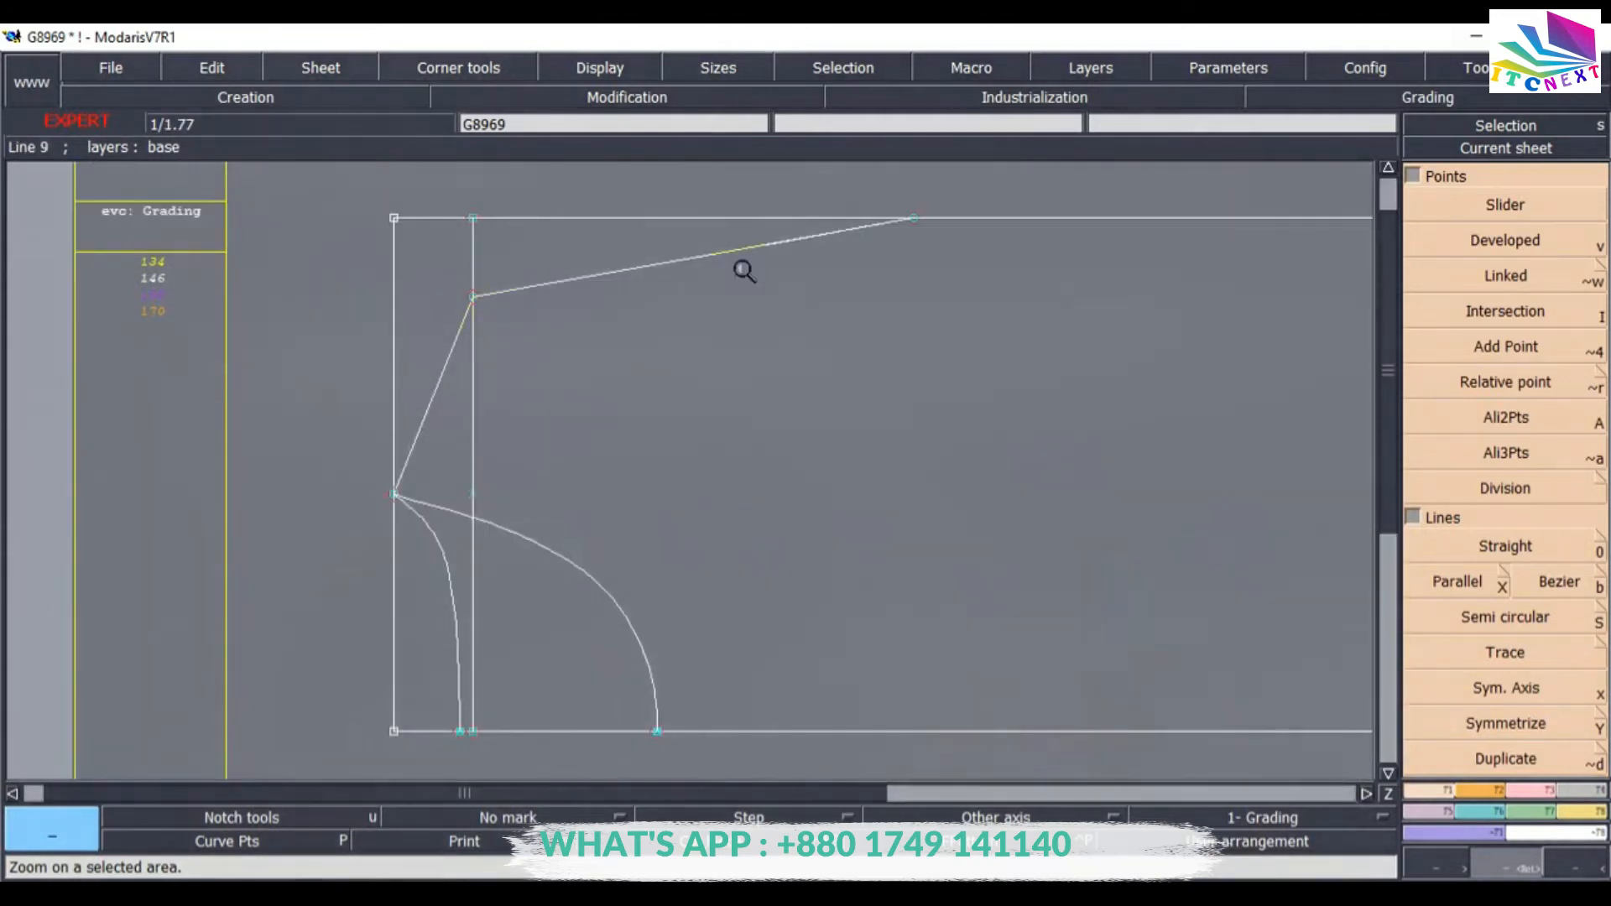
pyautogui.click(1460, 582)
pyautogui.click(475, 401)
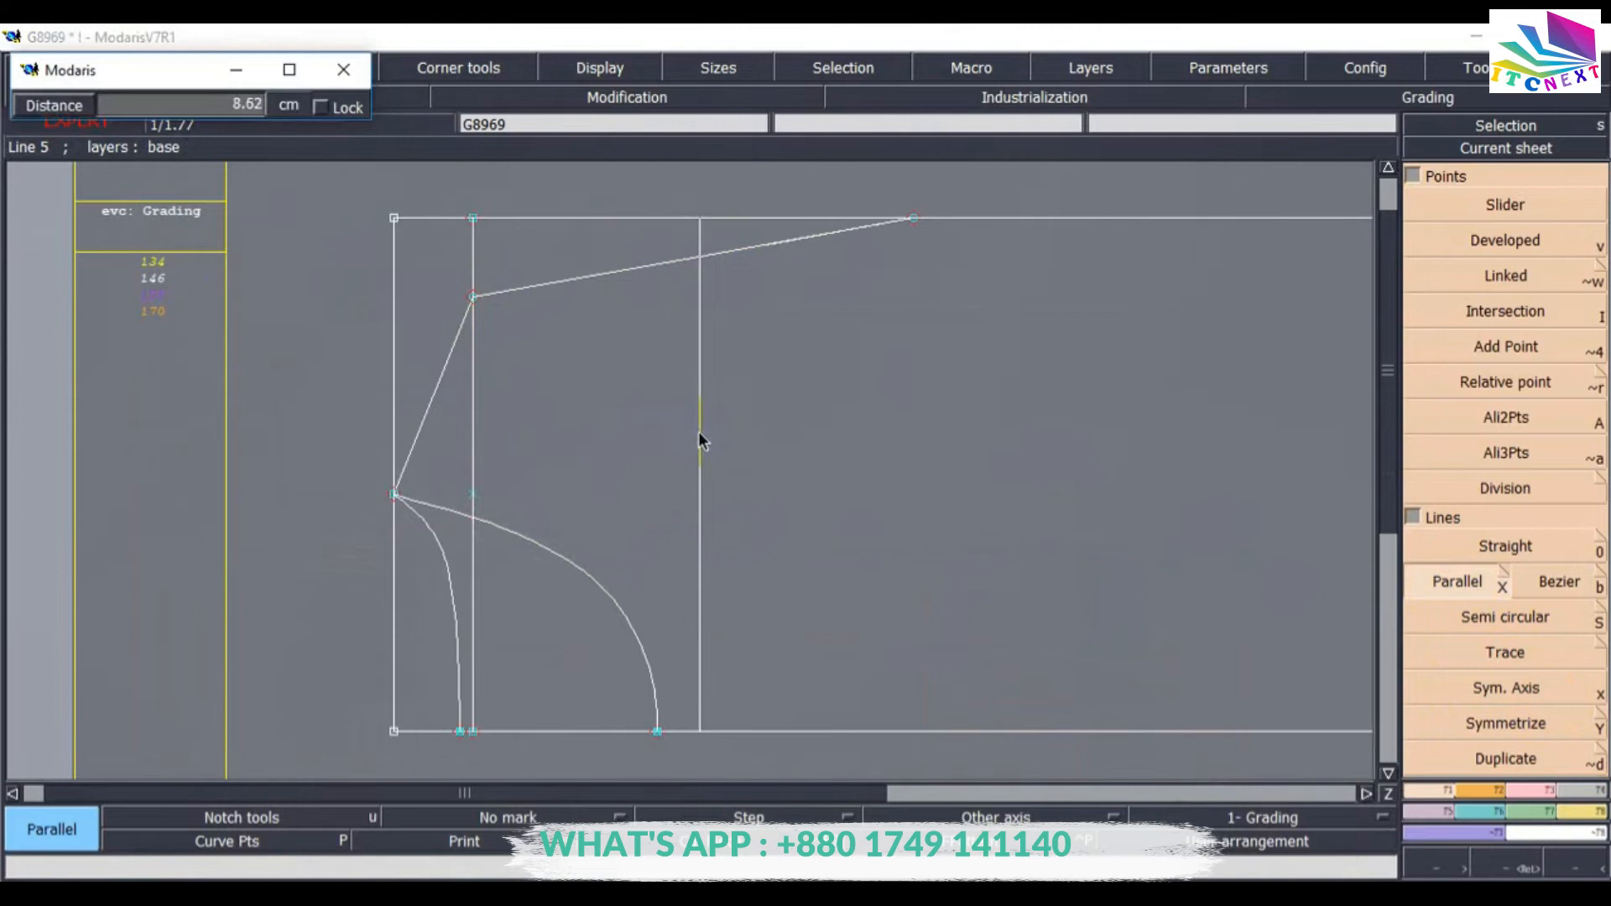
pyautogui.press('Return')
pyautogui.press('Delete')
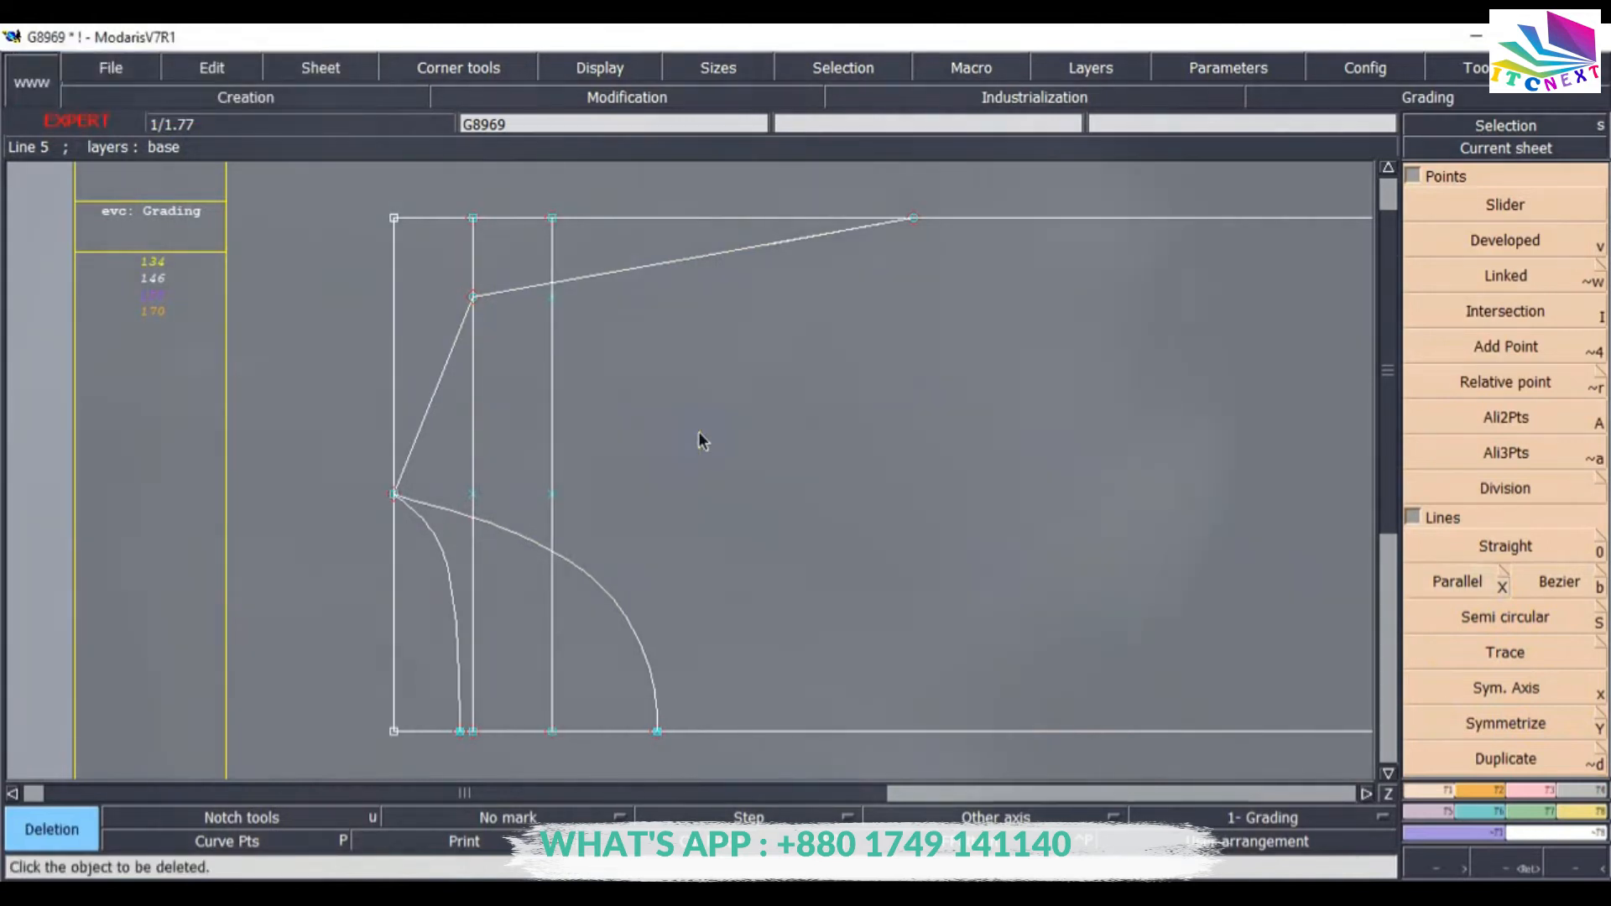
pyautogui.click(551, 445)
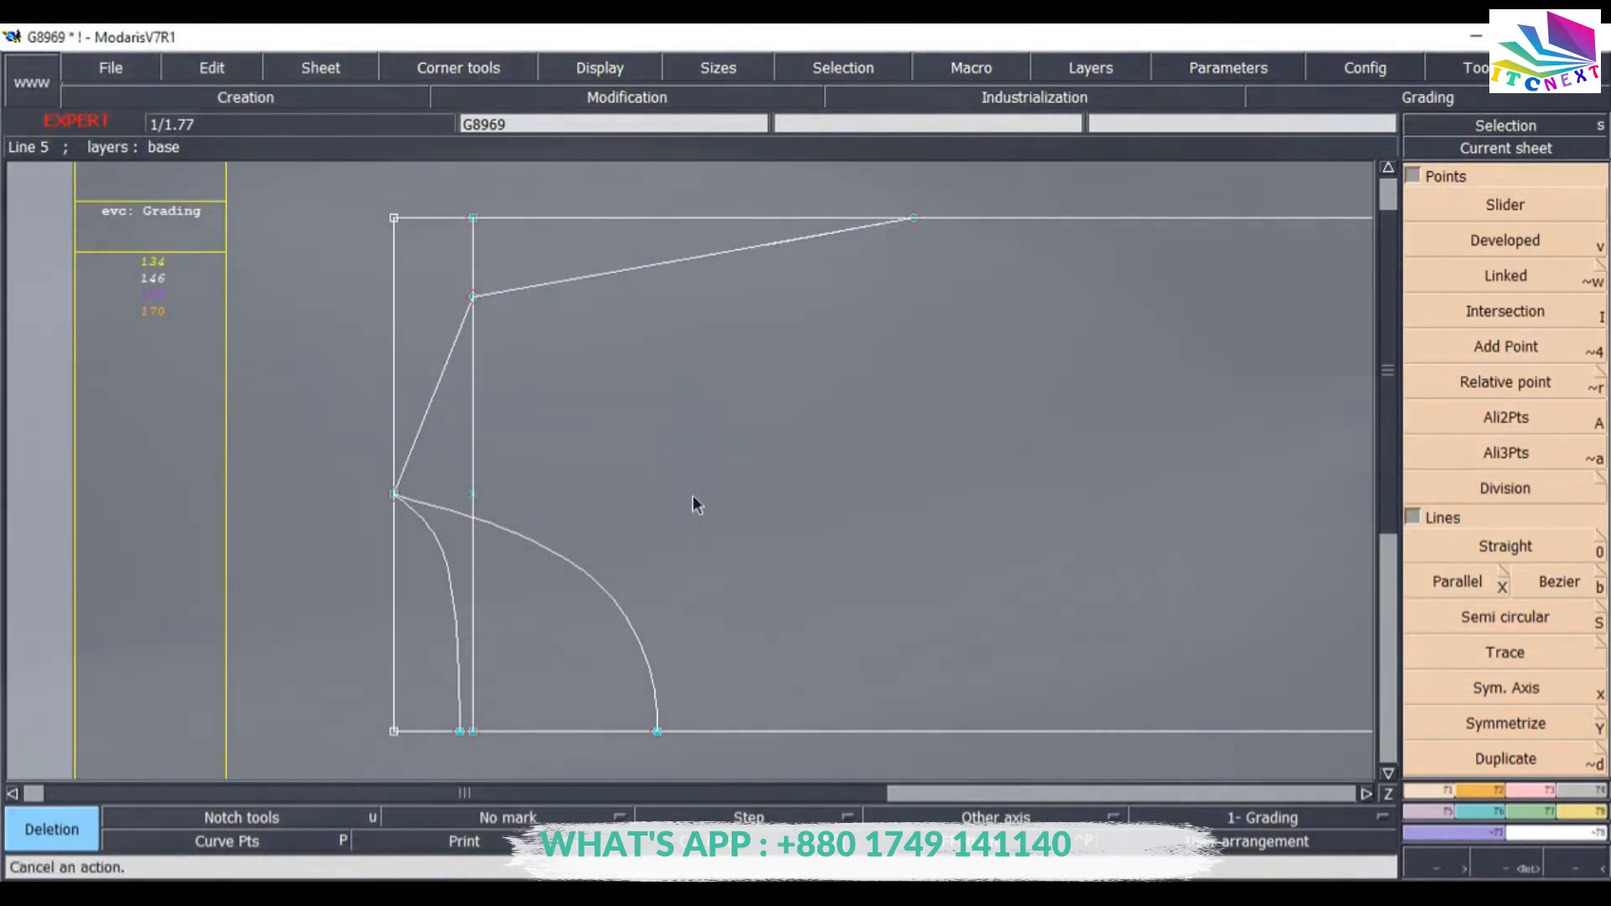
pyautogui.click(473, 448)
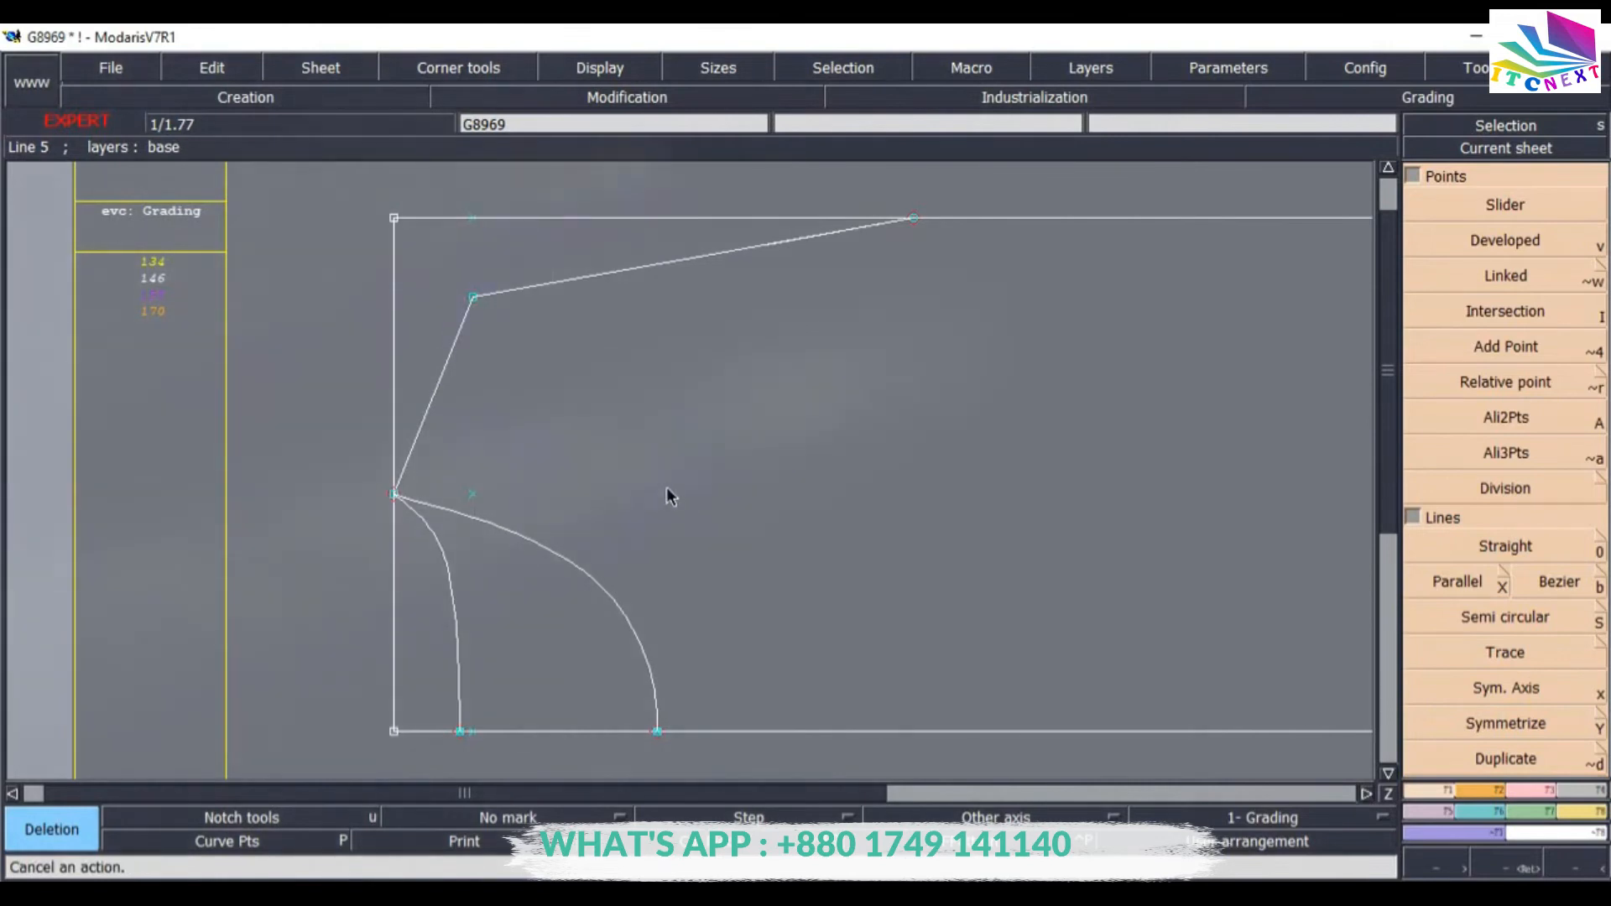
pyautogui.hotkey('ctrl', 'z')
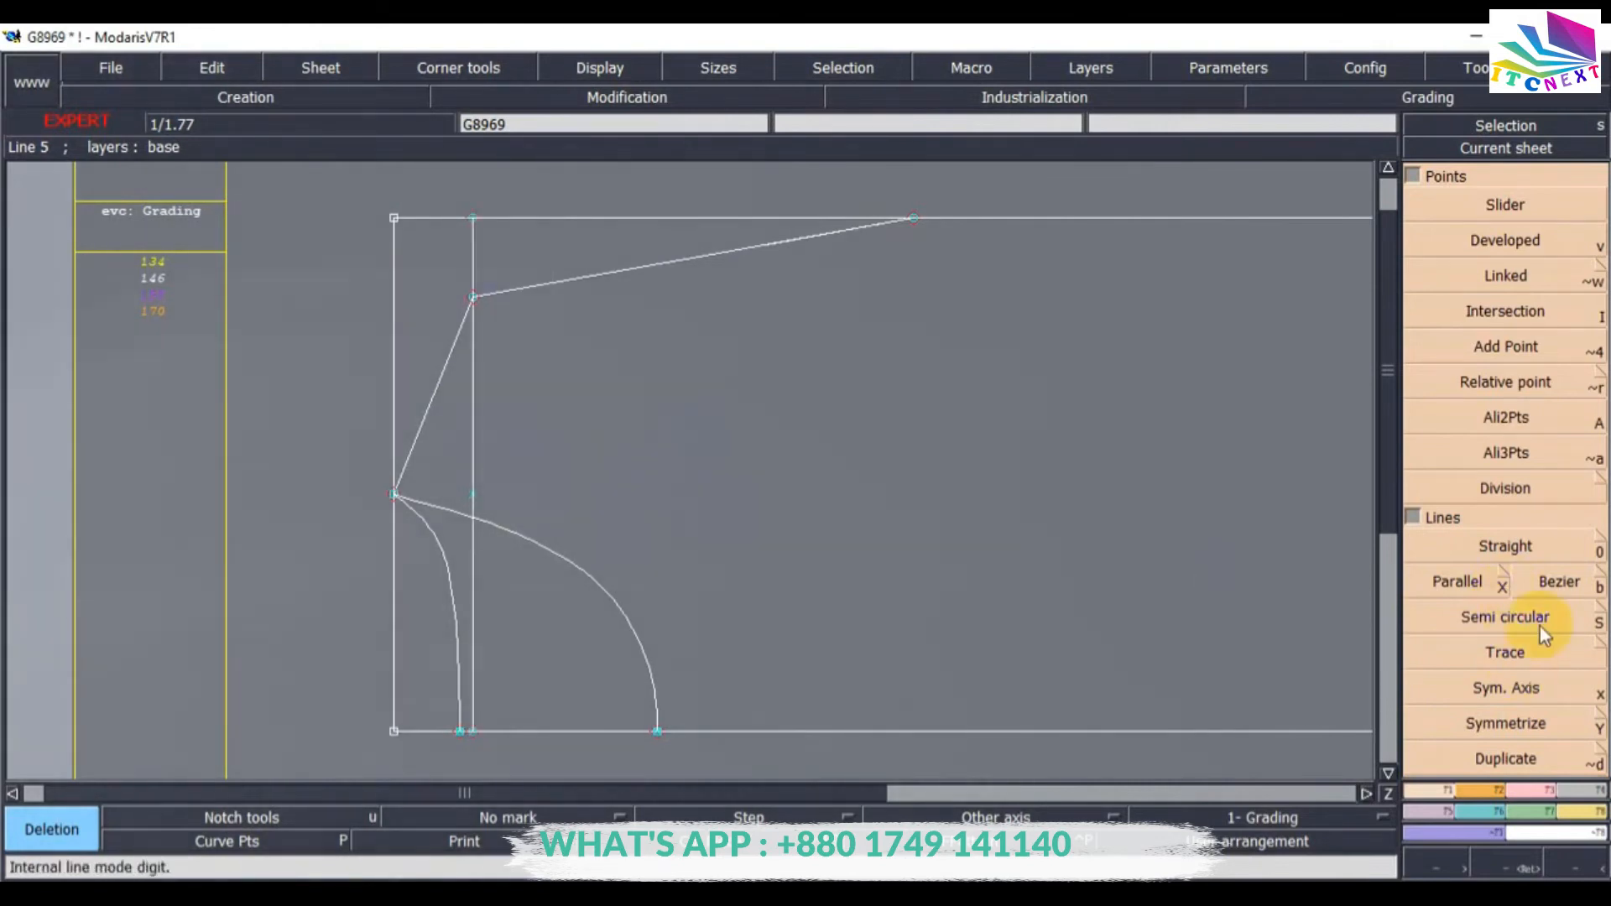
# Create a parallel line 8.5 cm away from the vertical parallel line, toward the shoulder end.
pyautogui.click(1492, 585)
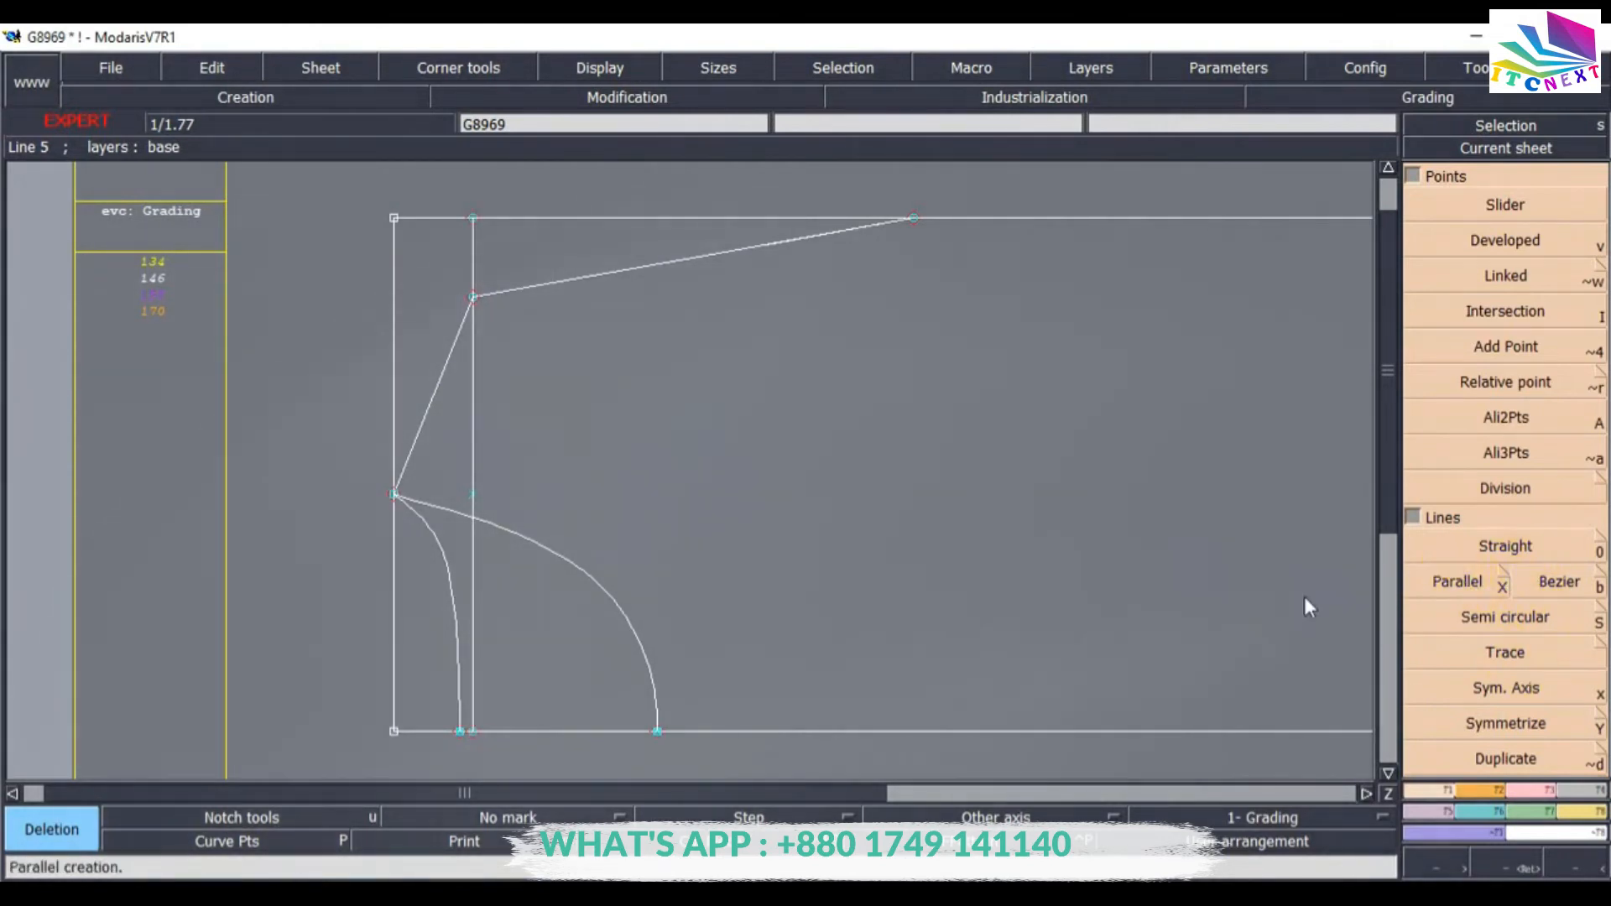
pyautogui.click(474, 376)
pyautogui.press('Down')
pyautogui.write('8')
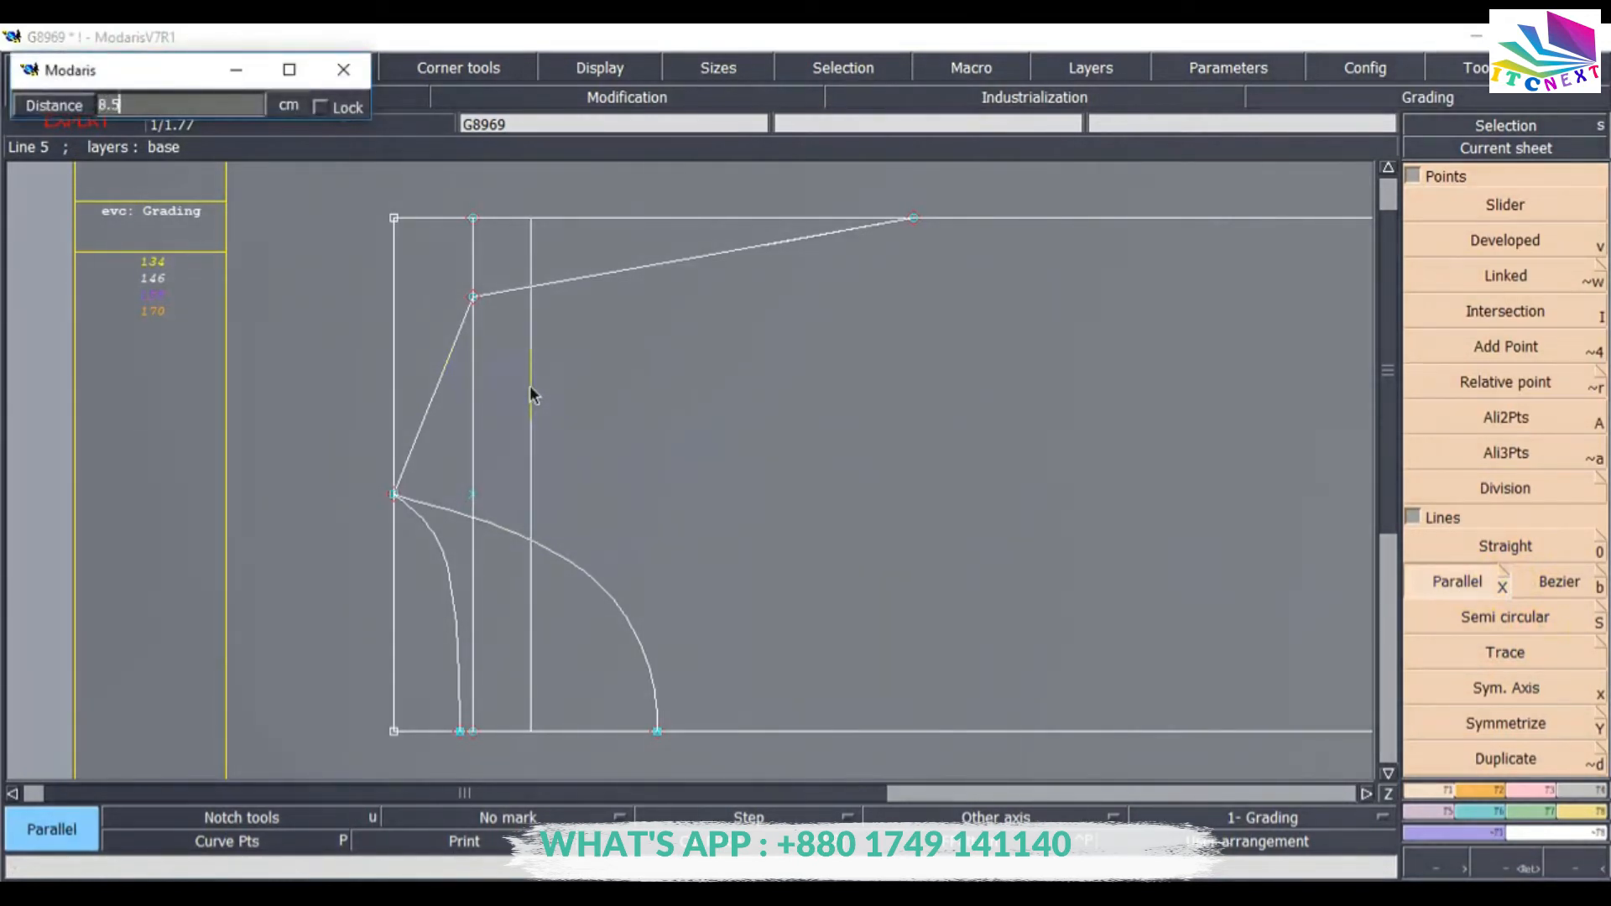
pyautogui.press('Return')
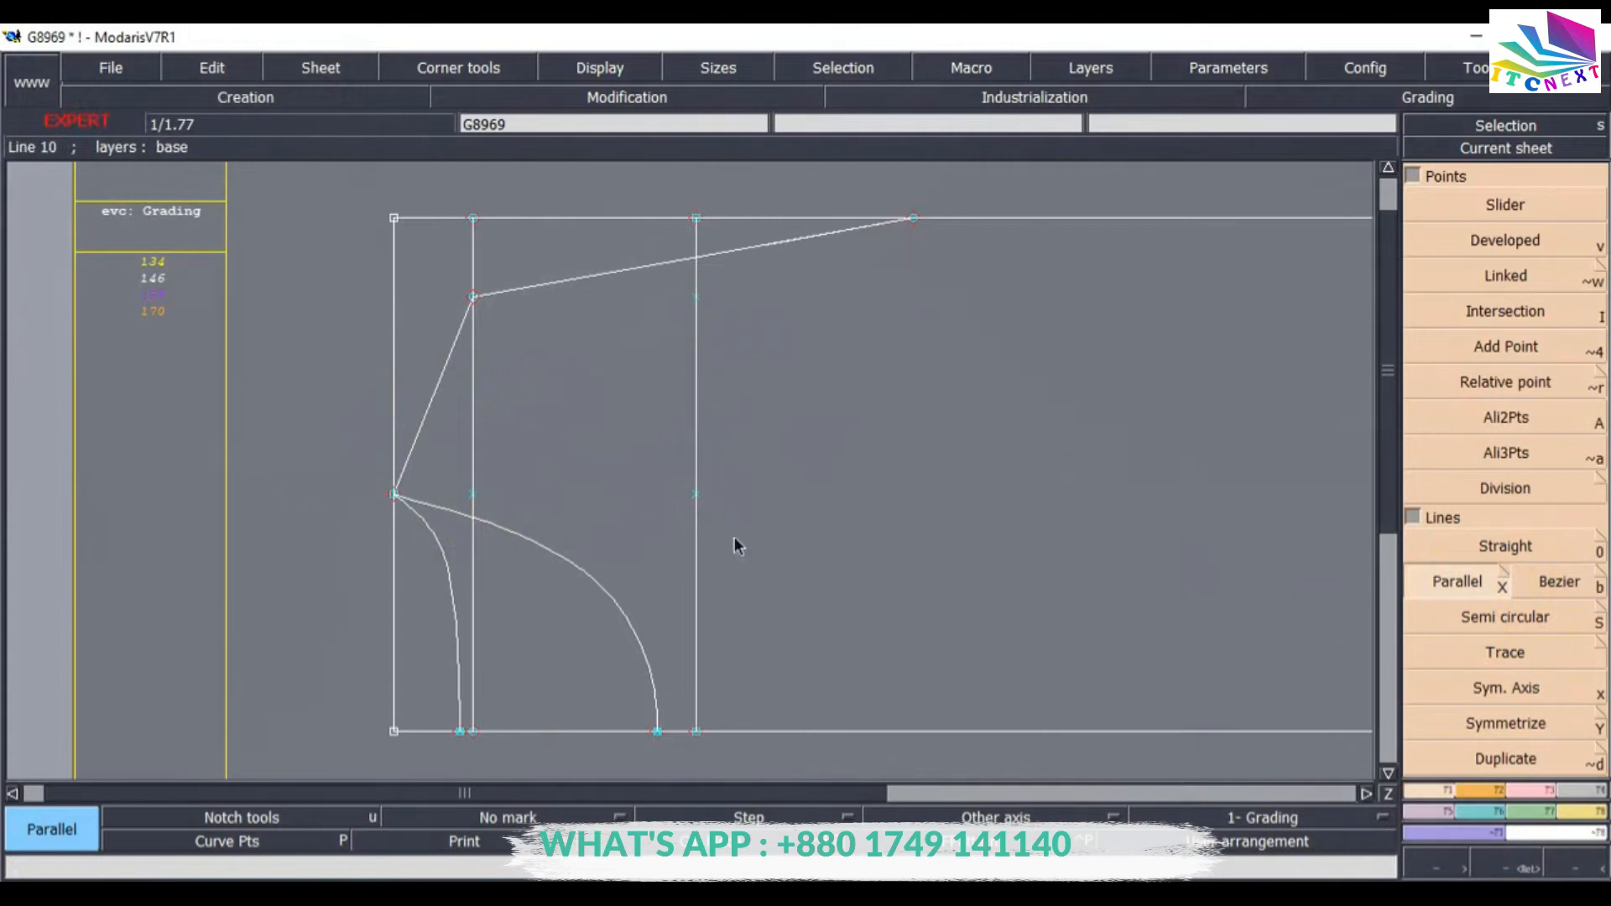
# Delete the extra point on the vertical guide line near the shoulder.
pyautogui.click(1537, 797)
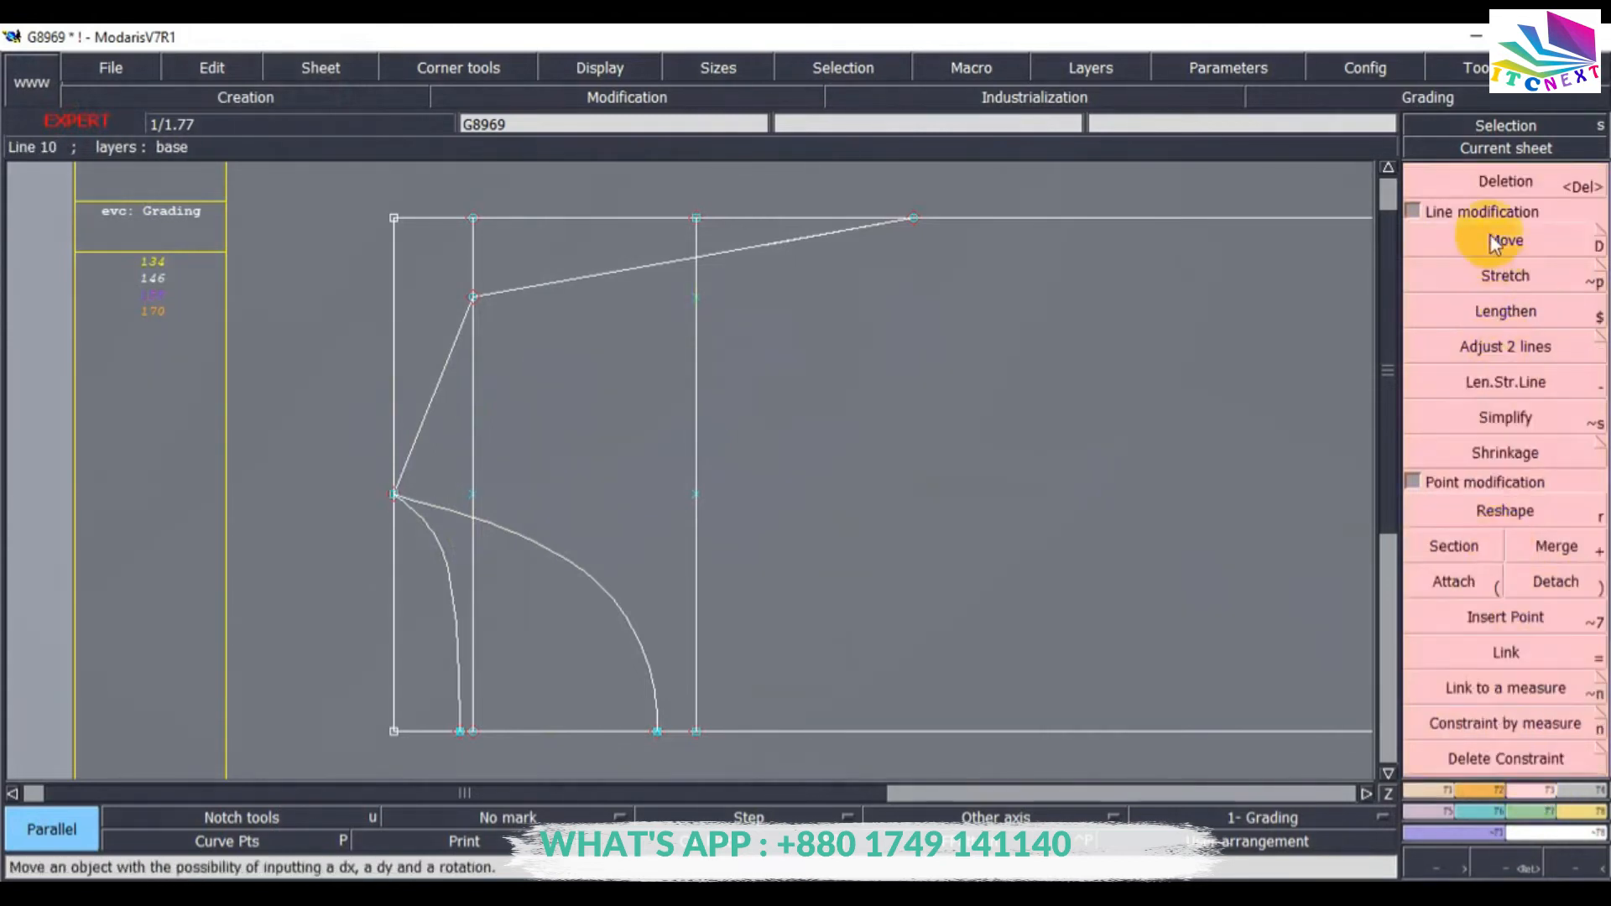
pyautogui.click(1504, 193)
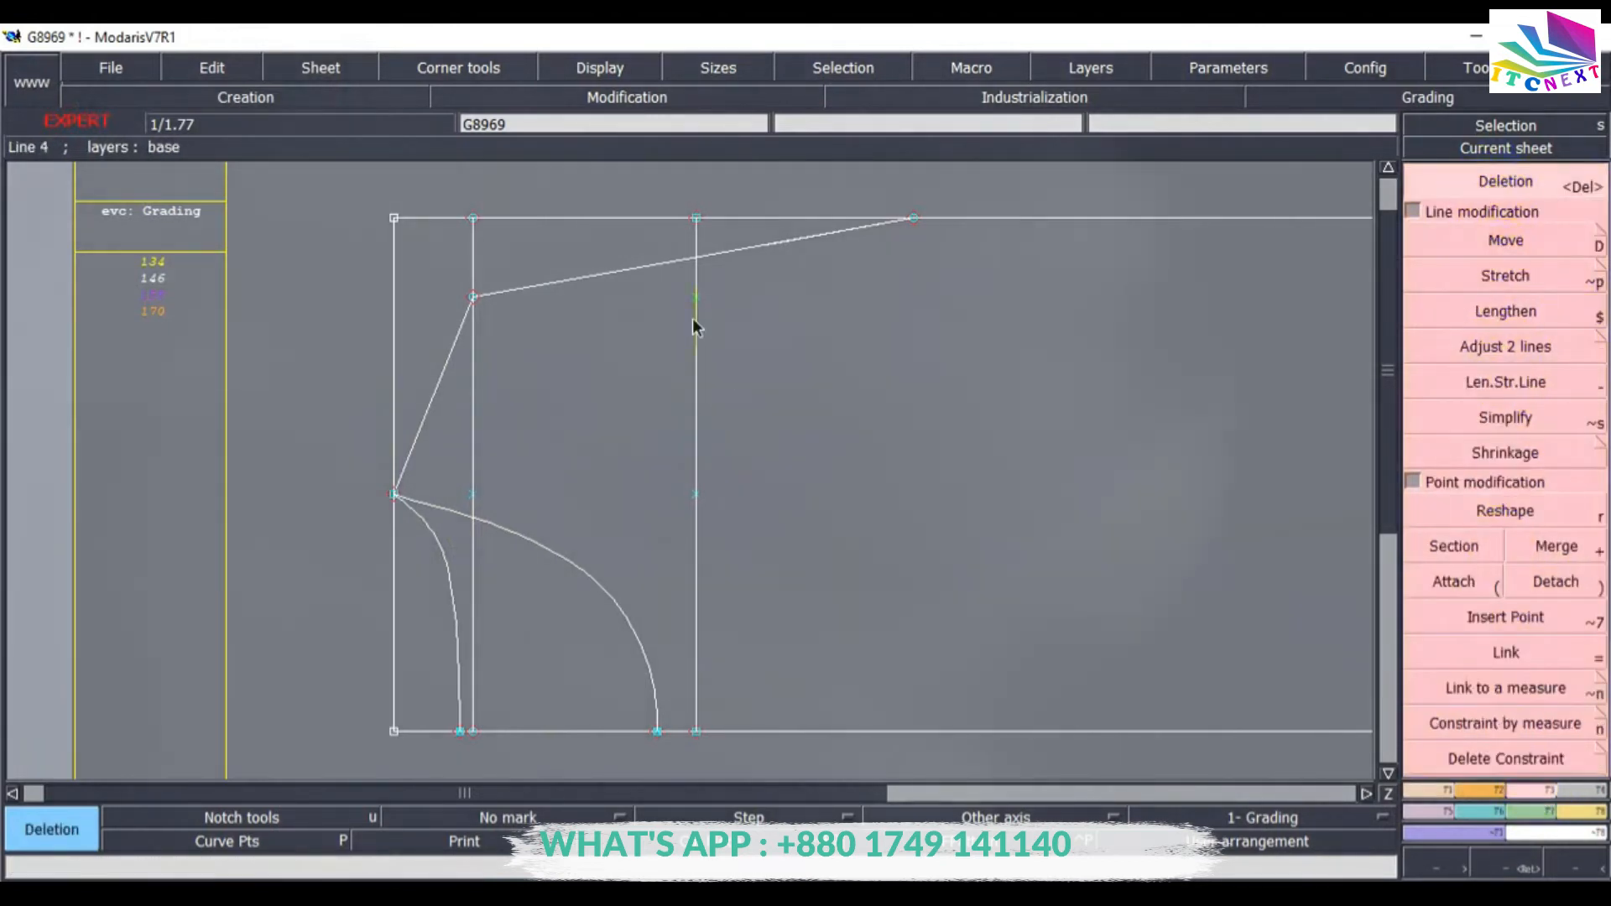
pyautogui.click(695, 298)
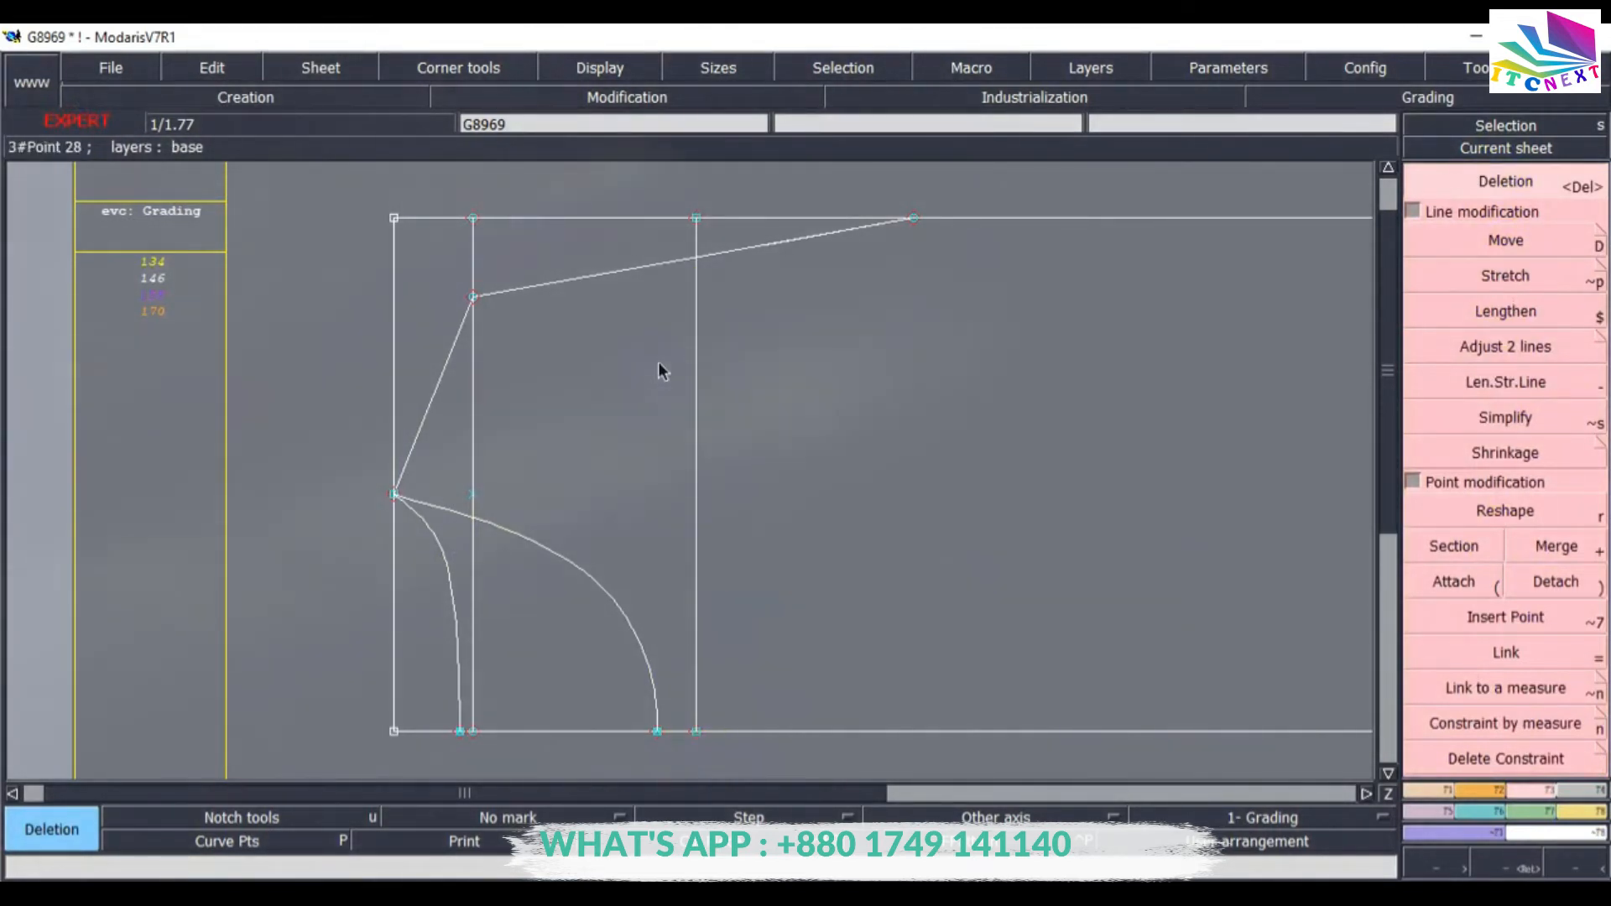
# Create a developed point -15 cm along the vertical guide line from its lower end.
pyautogui.click(1504, 509)
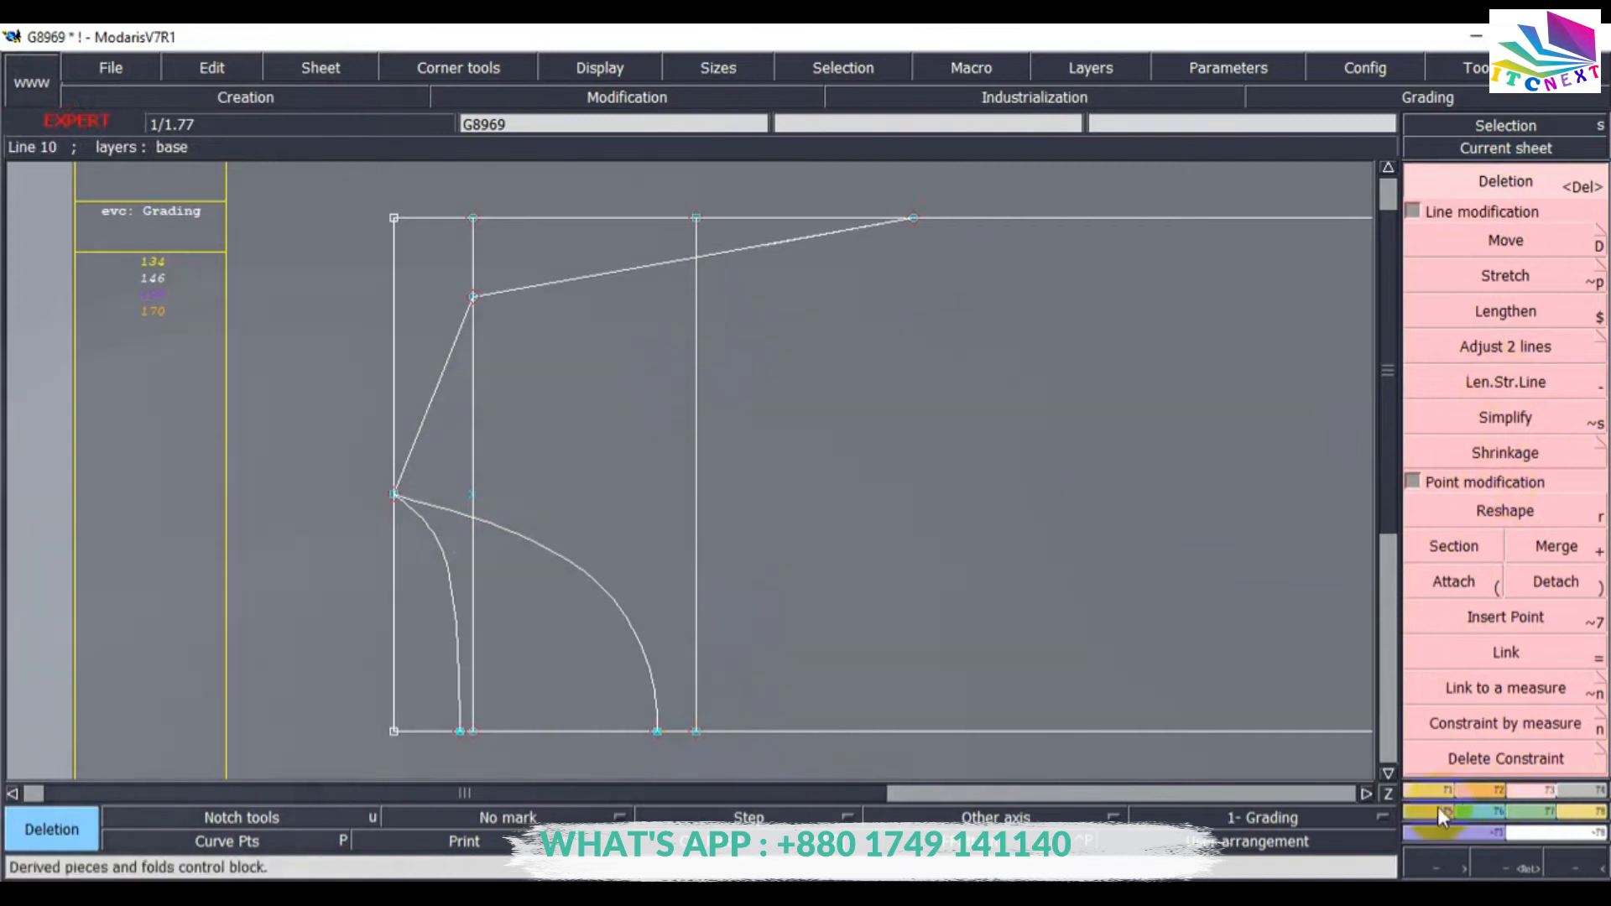
pyautogui.click(245, 97)
pyautogui.click(1475, 237)
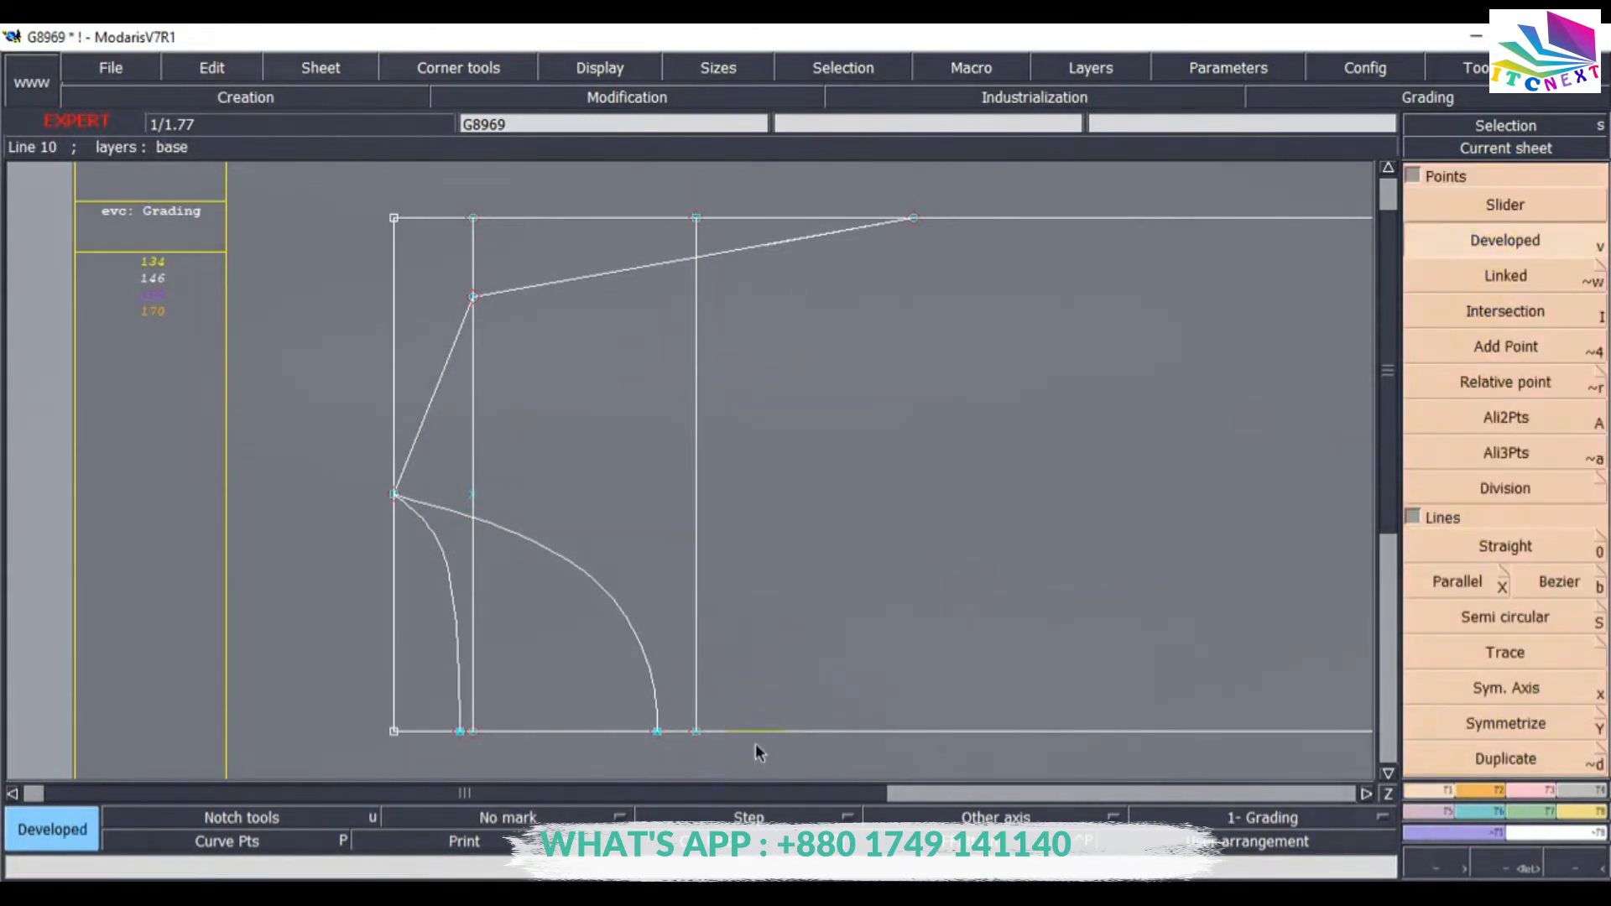
pyautogui.click(695, 731)
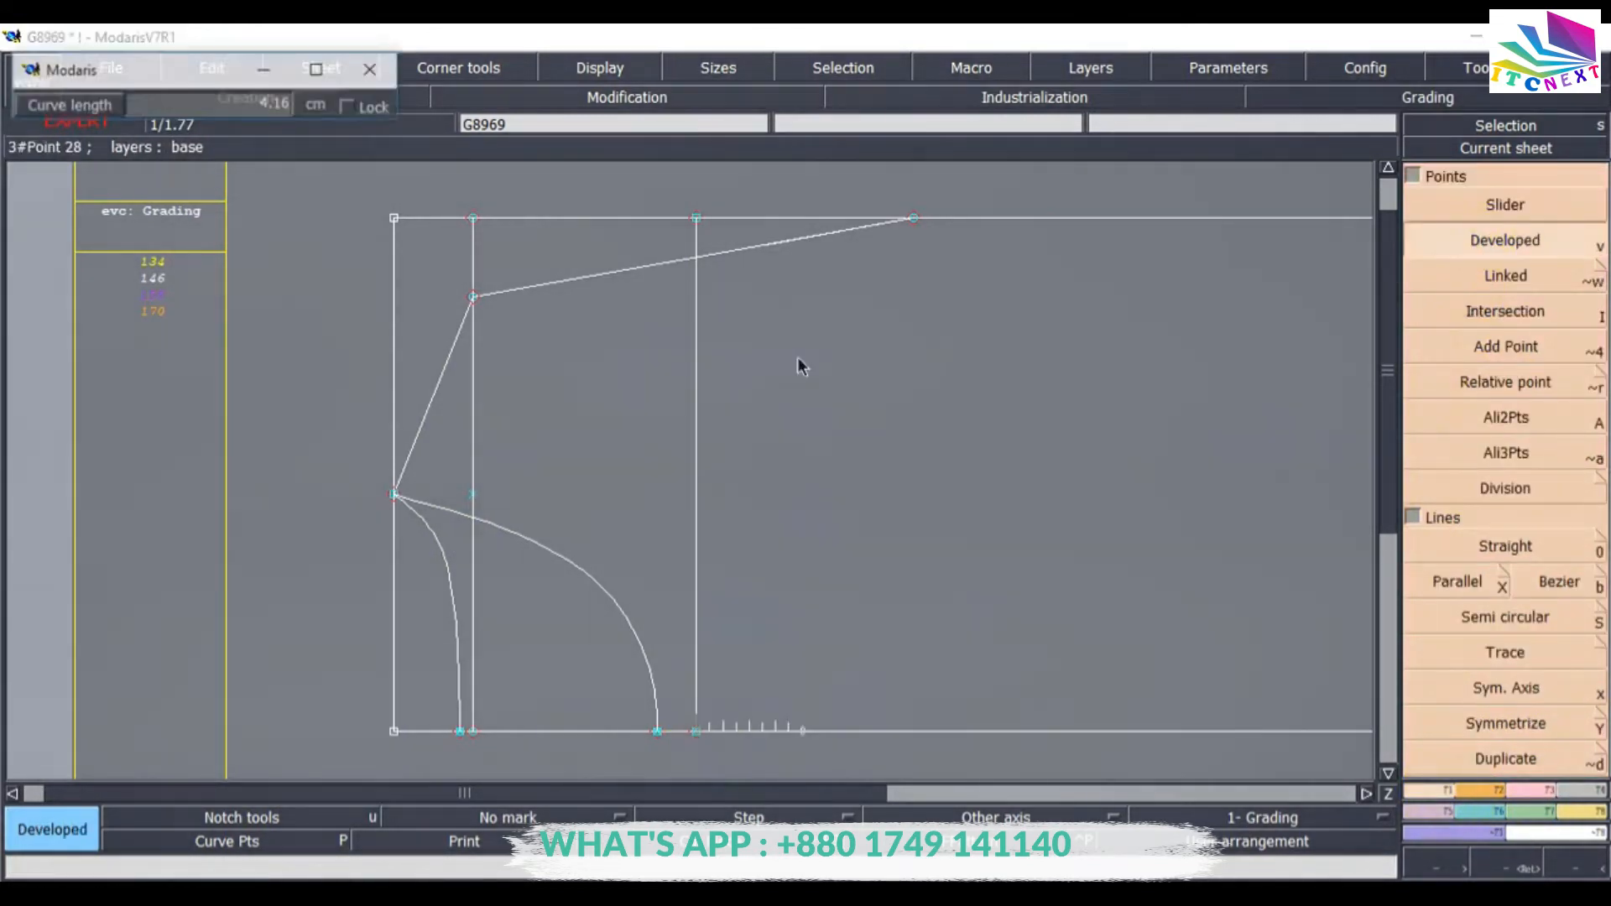
pyautogui.press('space')
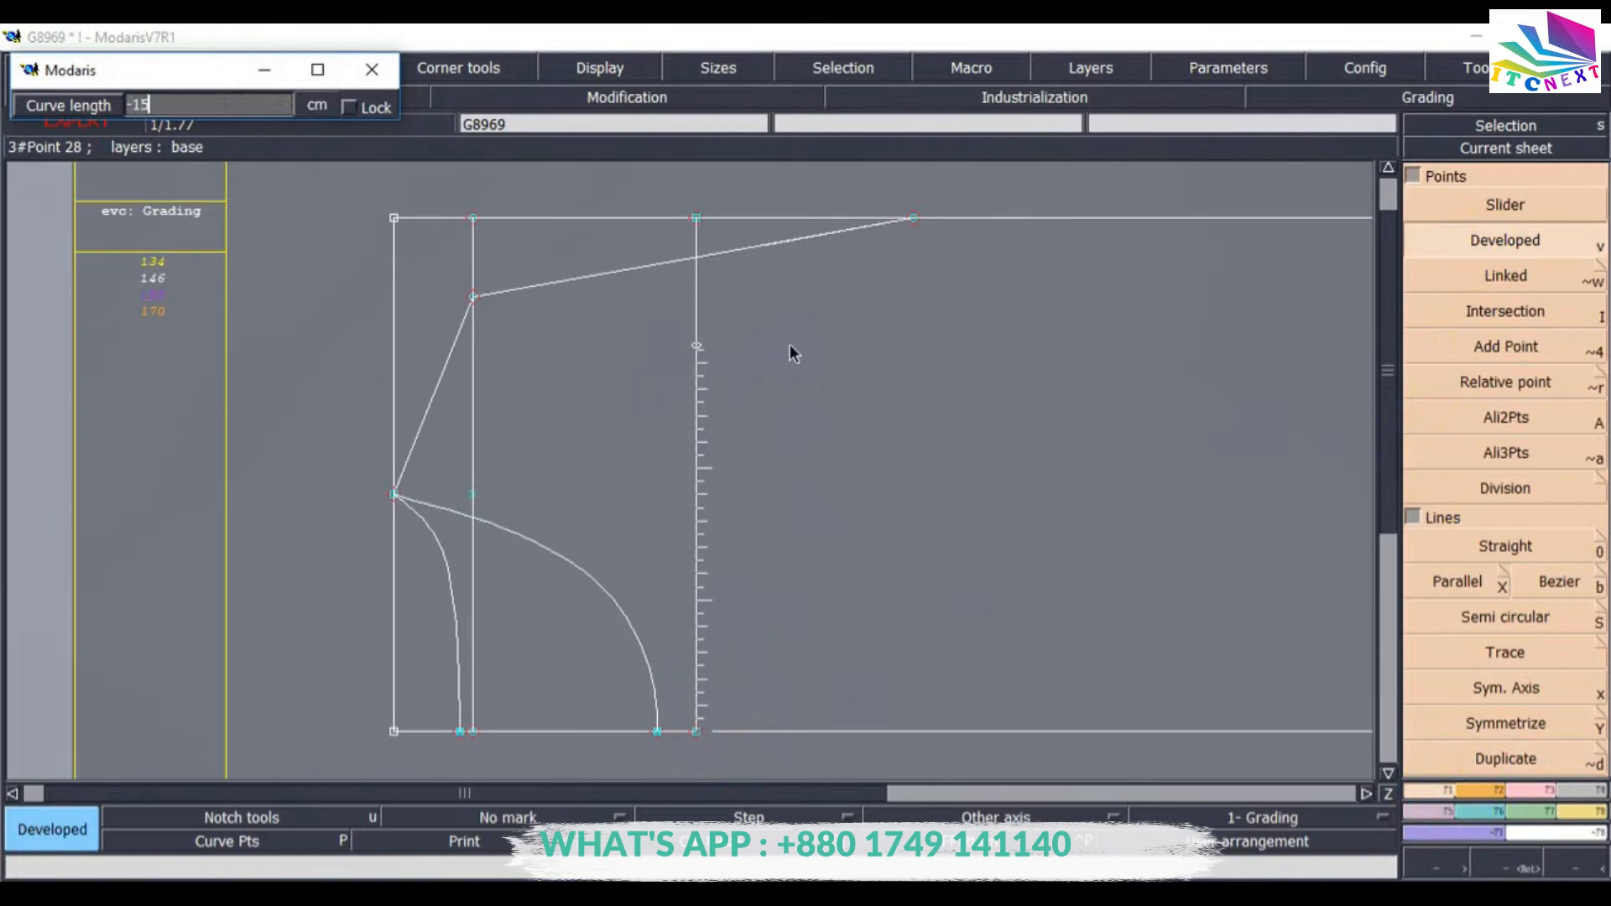
pyautogui.press('Return')
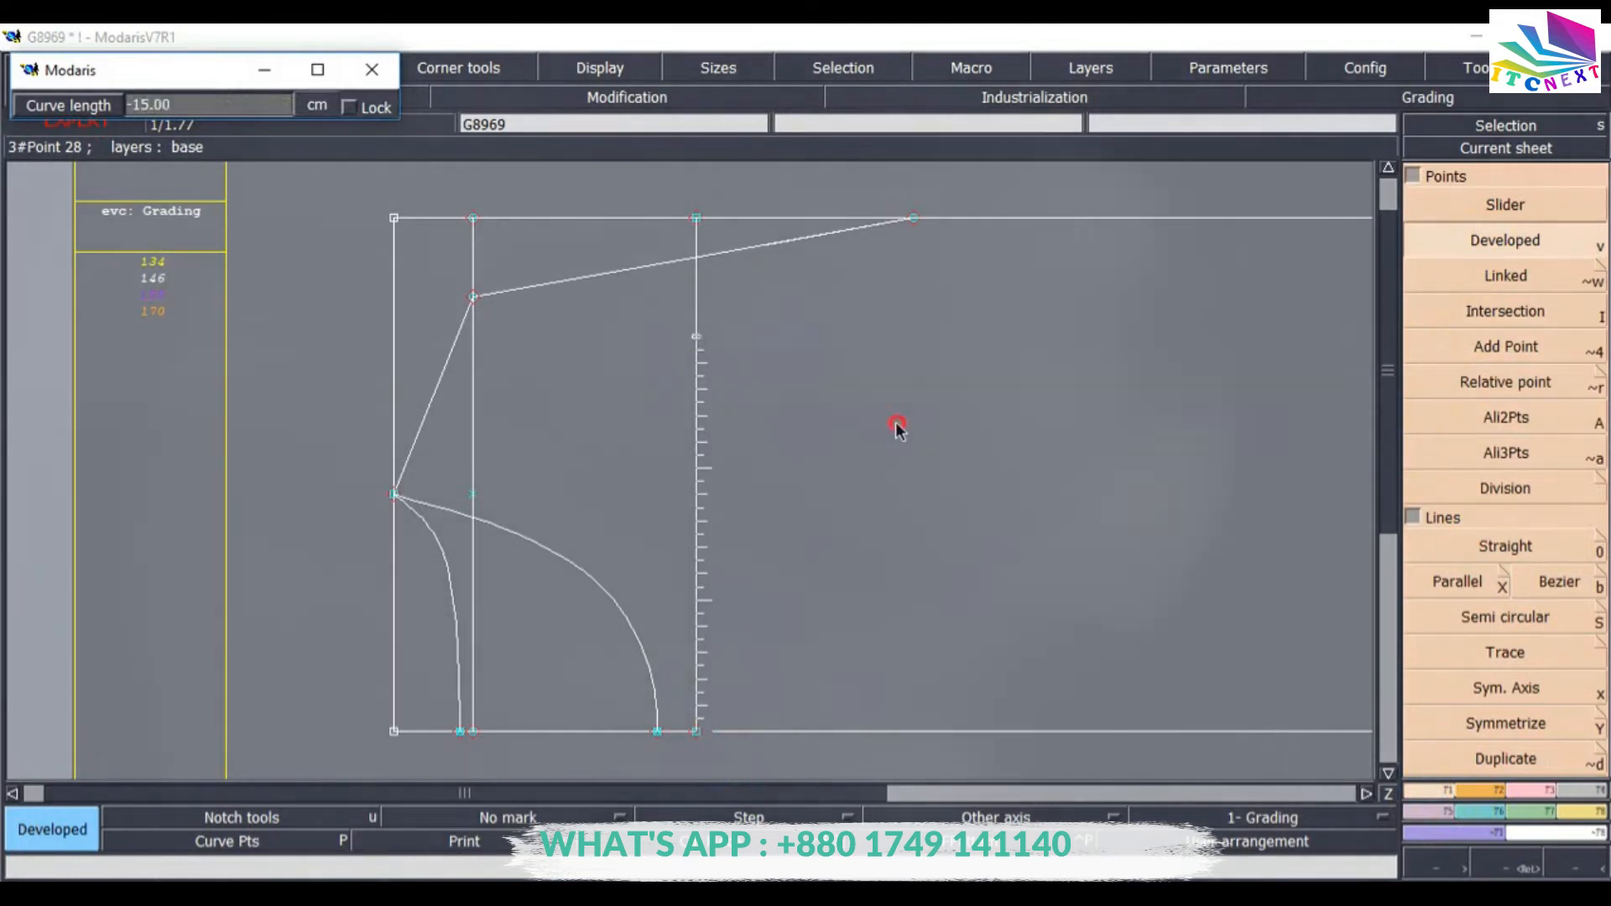
pyautogui.press('Return')
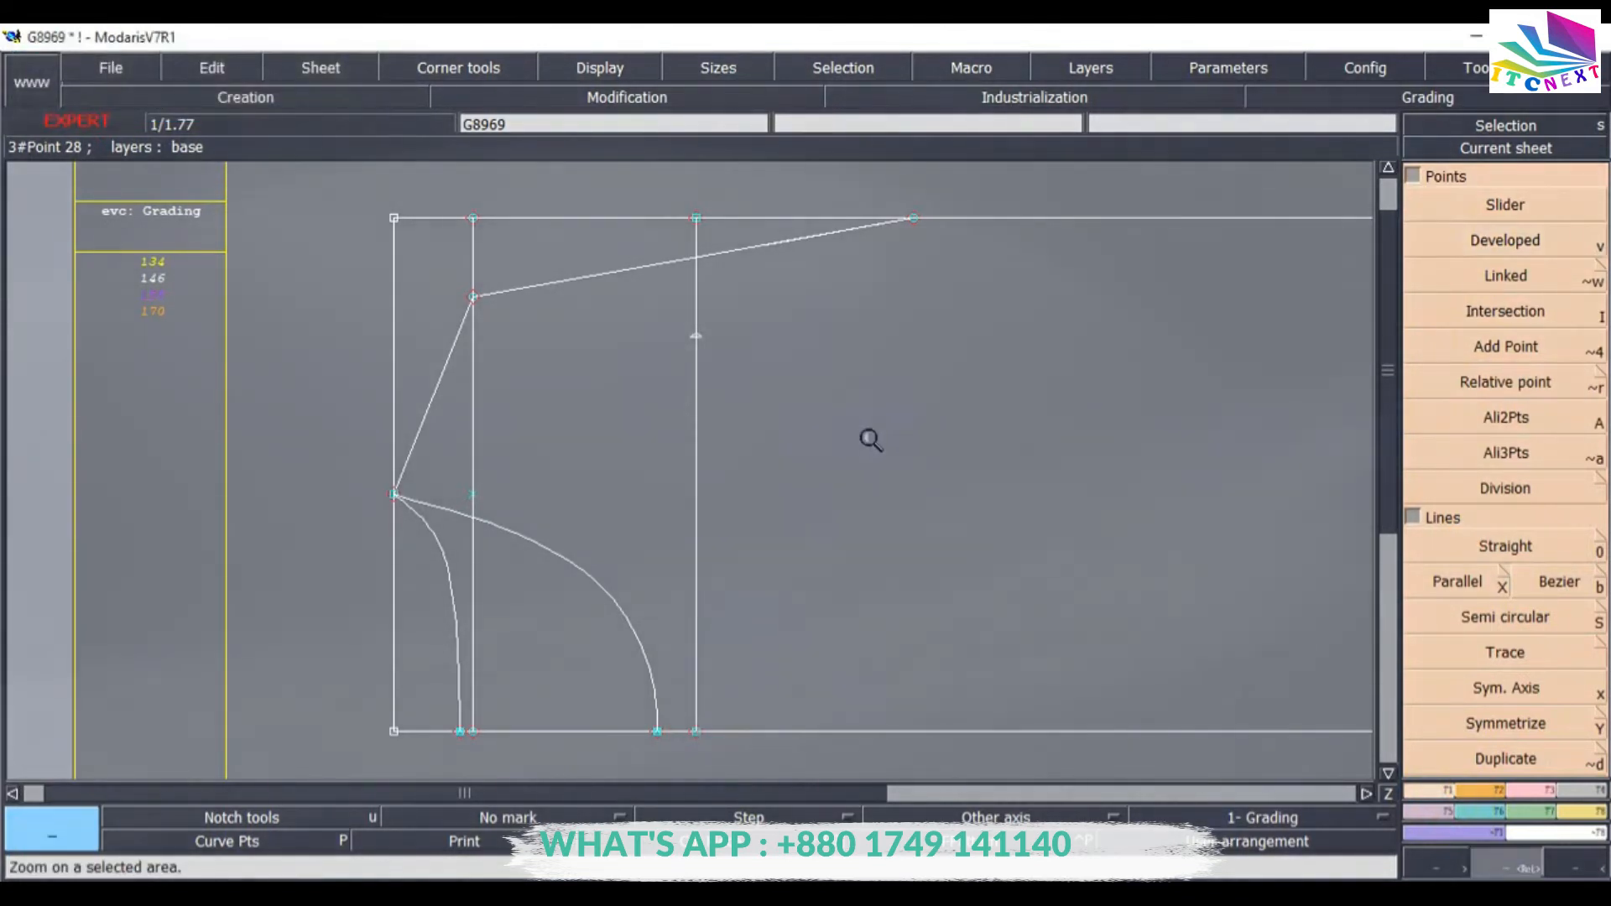
# Reshape the Bezier shoulder curve so it dips through the new developed point on the vertical guide line.
pyautogui.moveTo(369, 201); pyautogui.dragTo(971, 422)
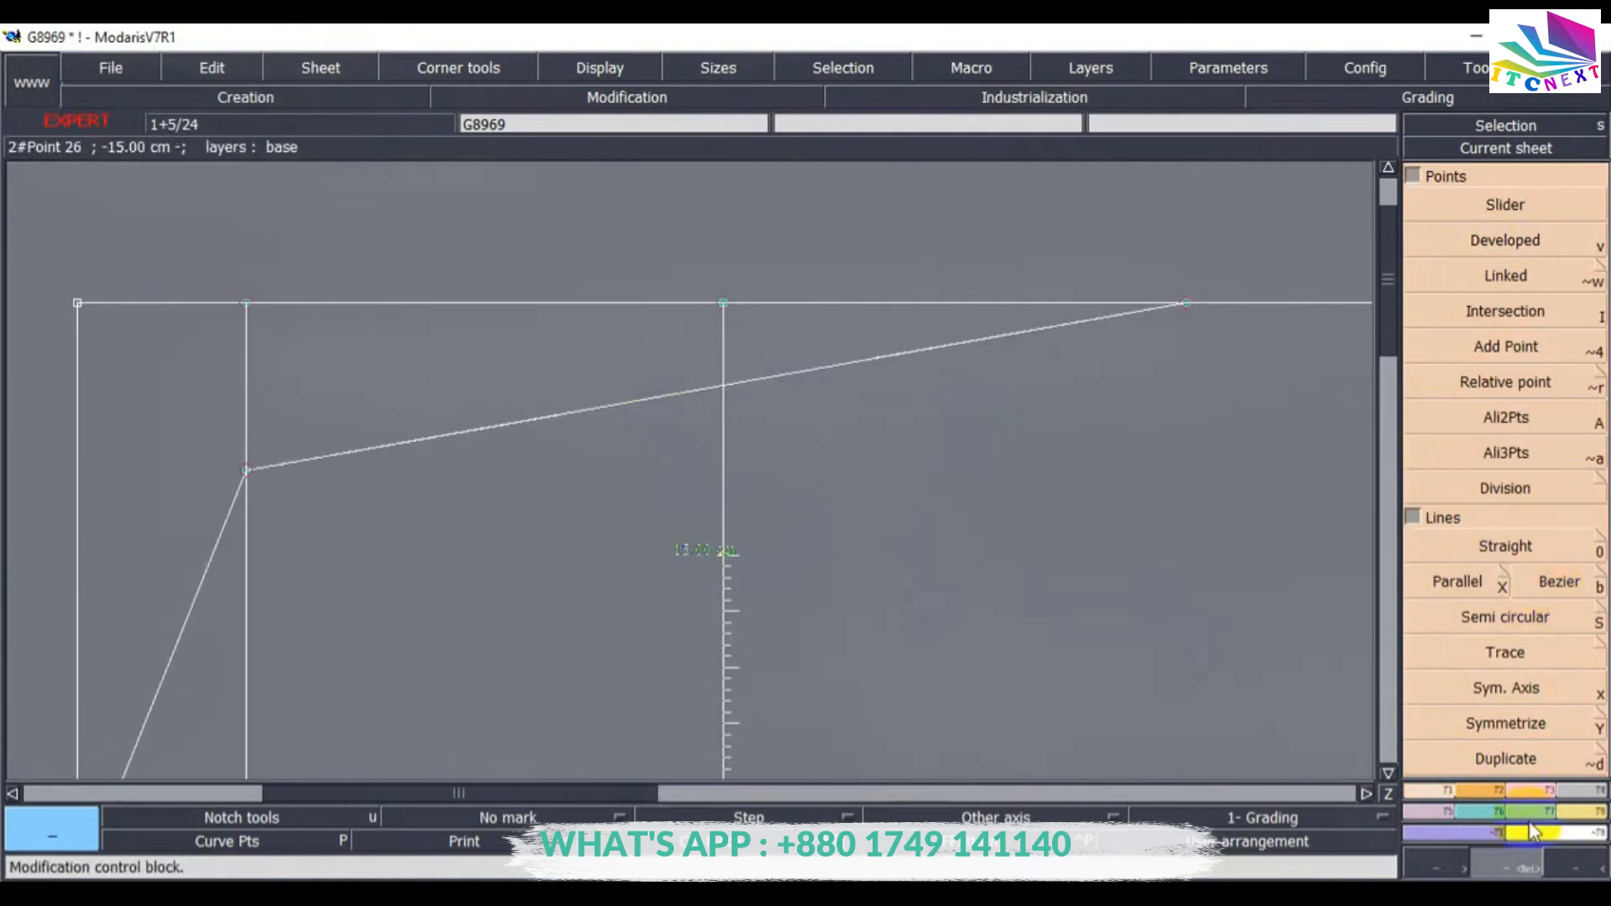
pyautogui.click(1529, 793)
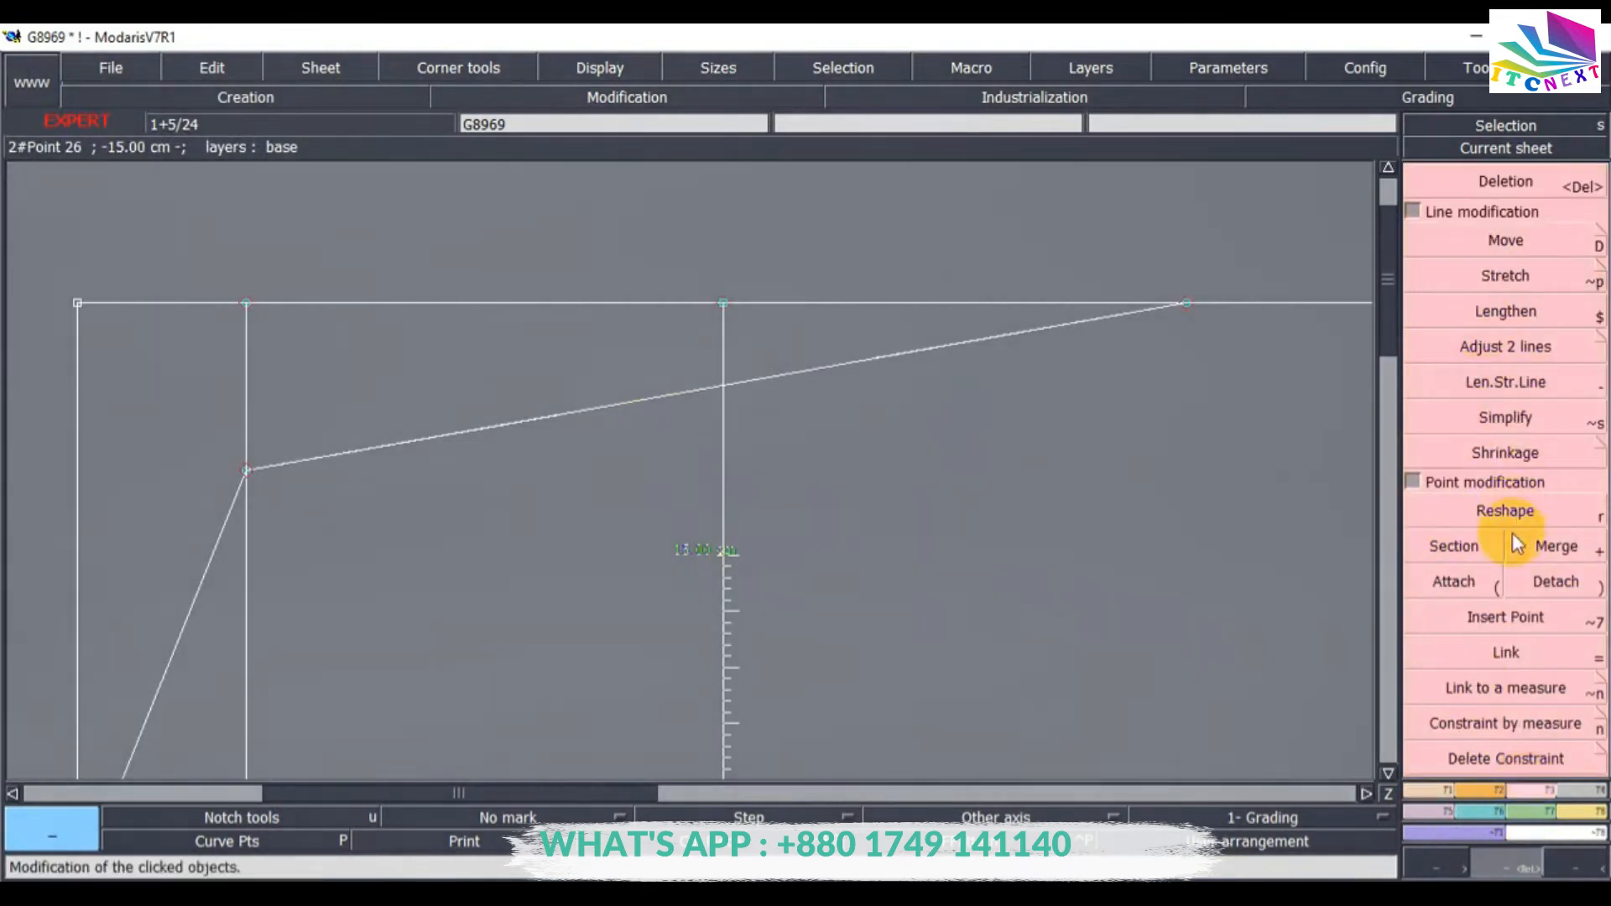
pyautogui.click(1485, 527)
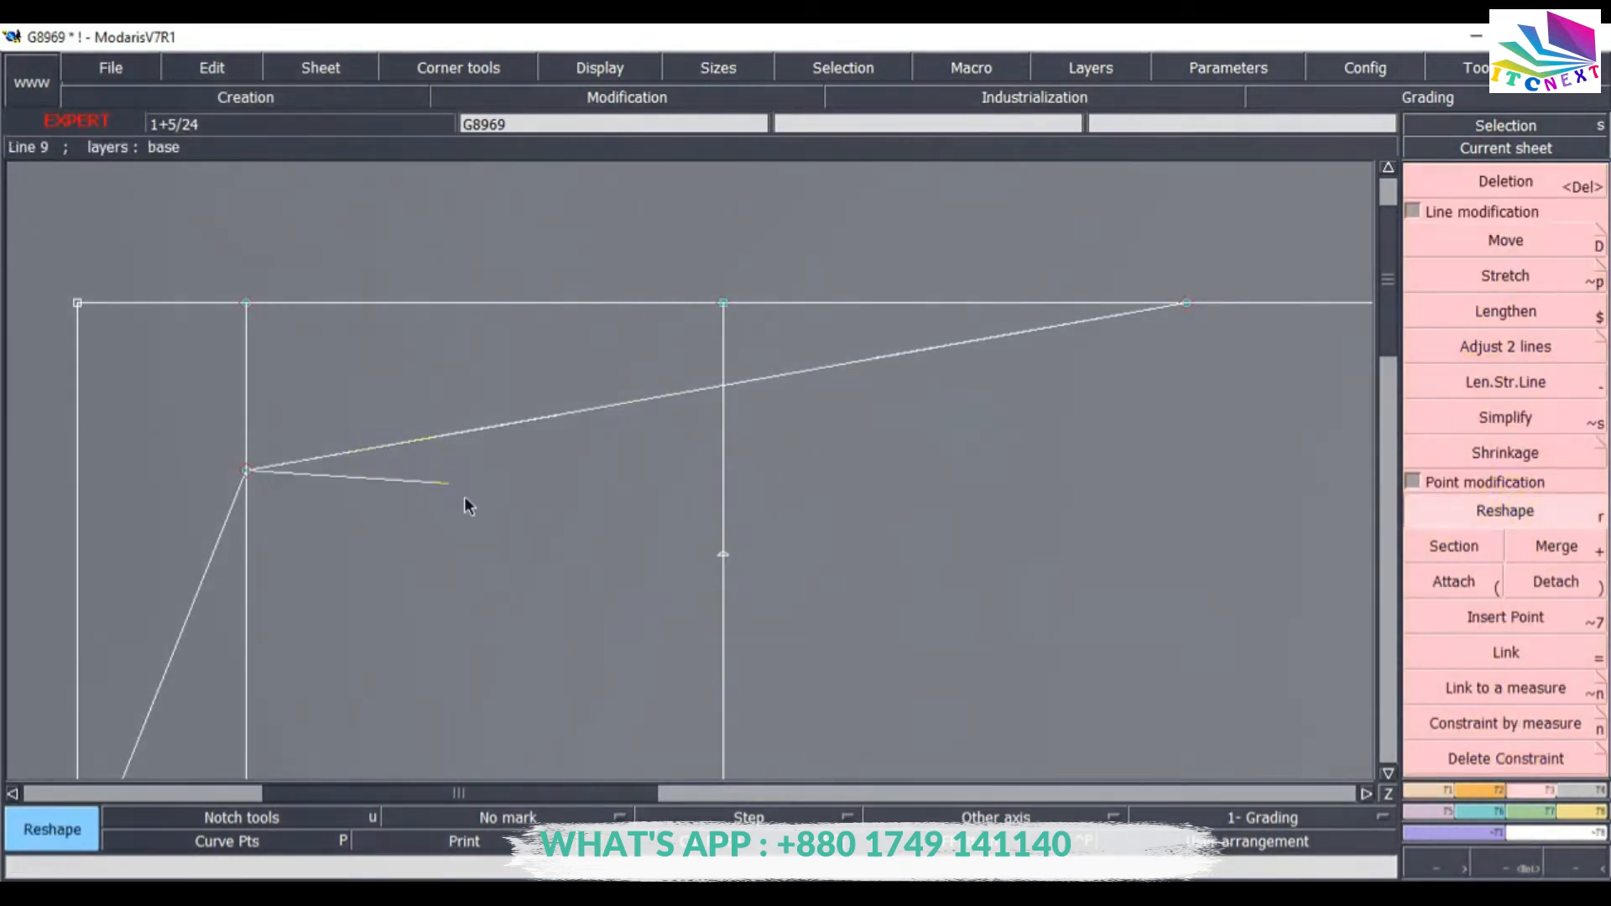
pyautogui.click(515, 532)
pyautogui.click(878, 354)
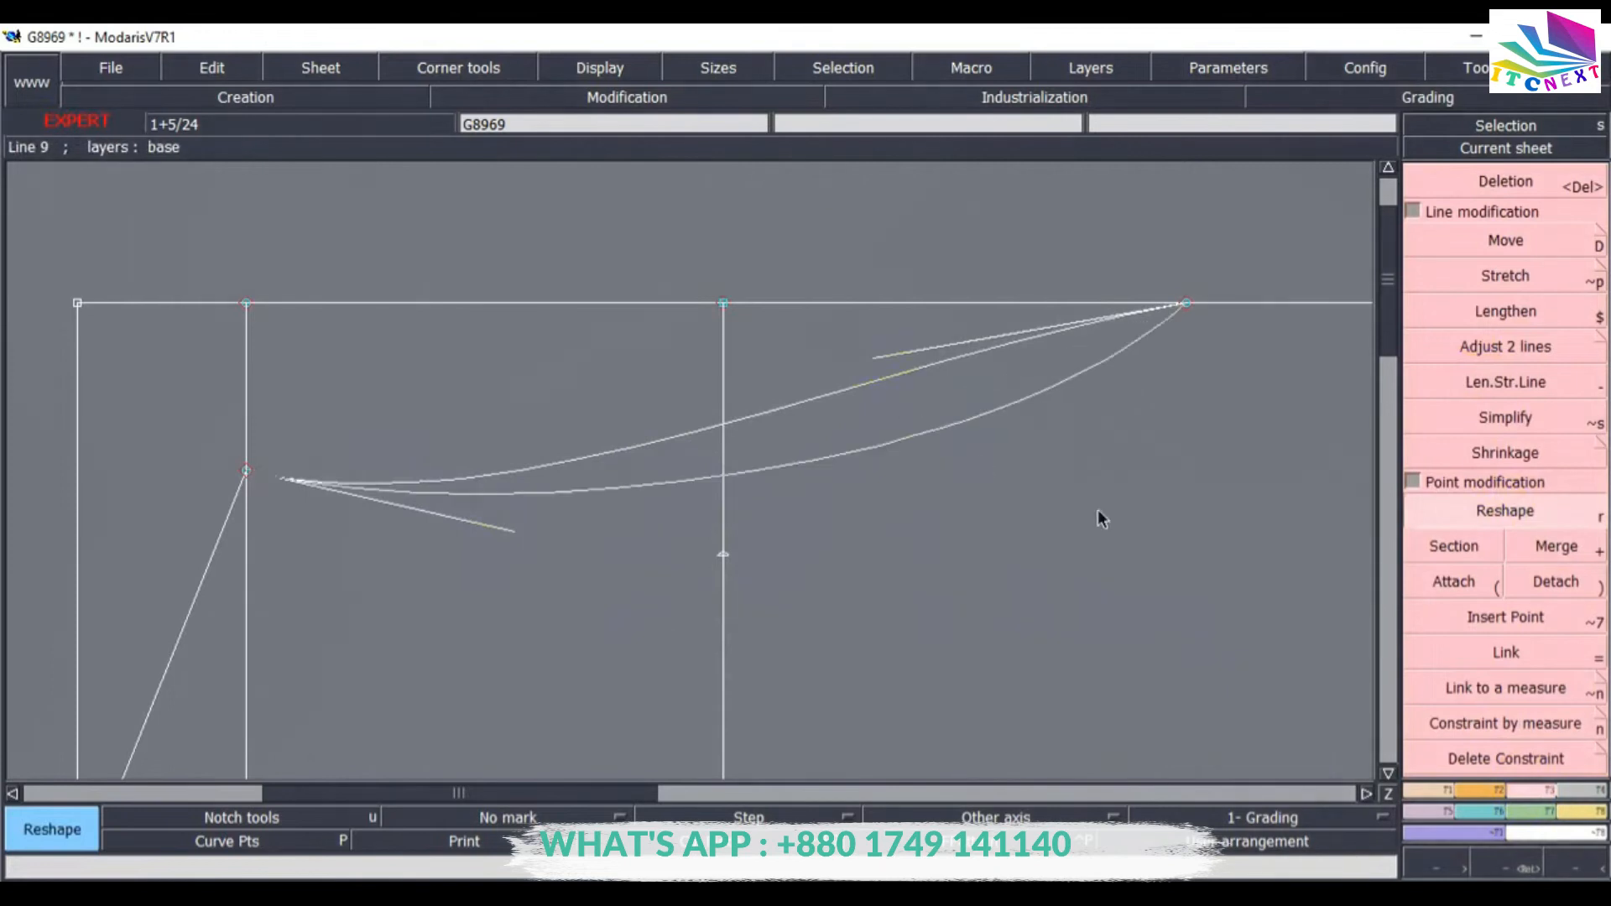
pyautogui.click(1151, 691)
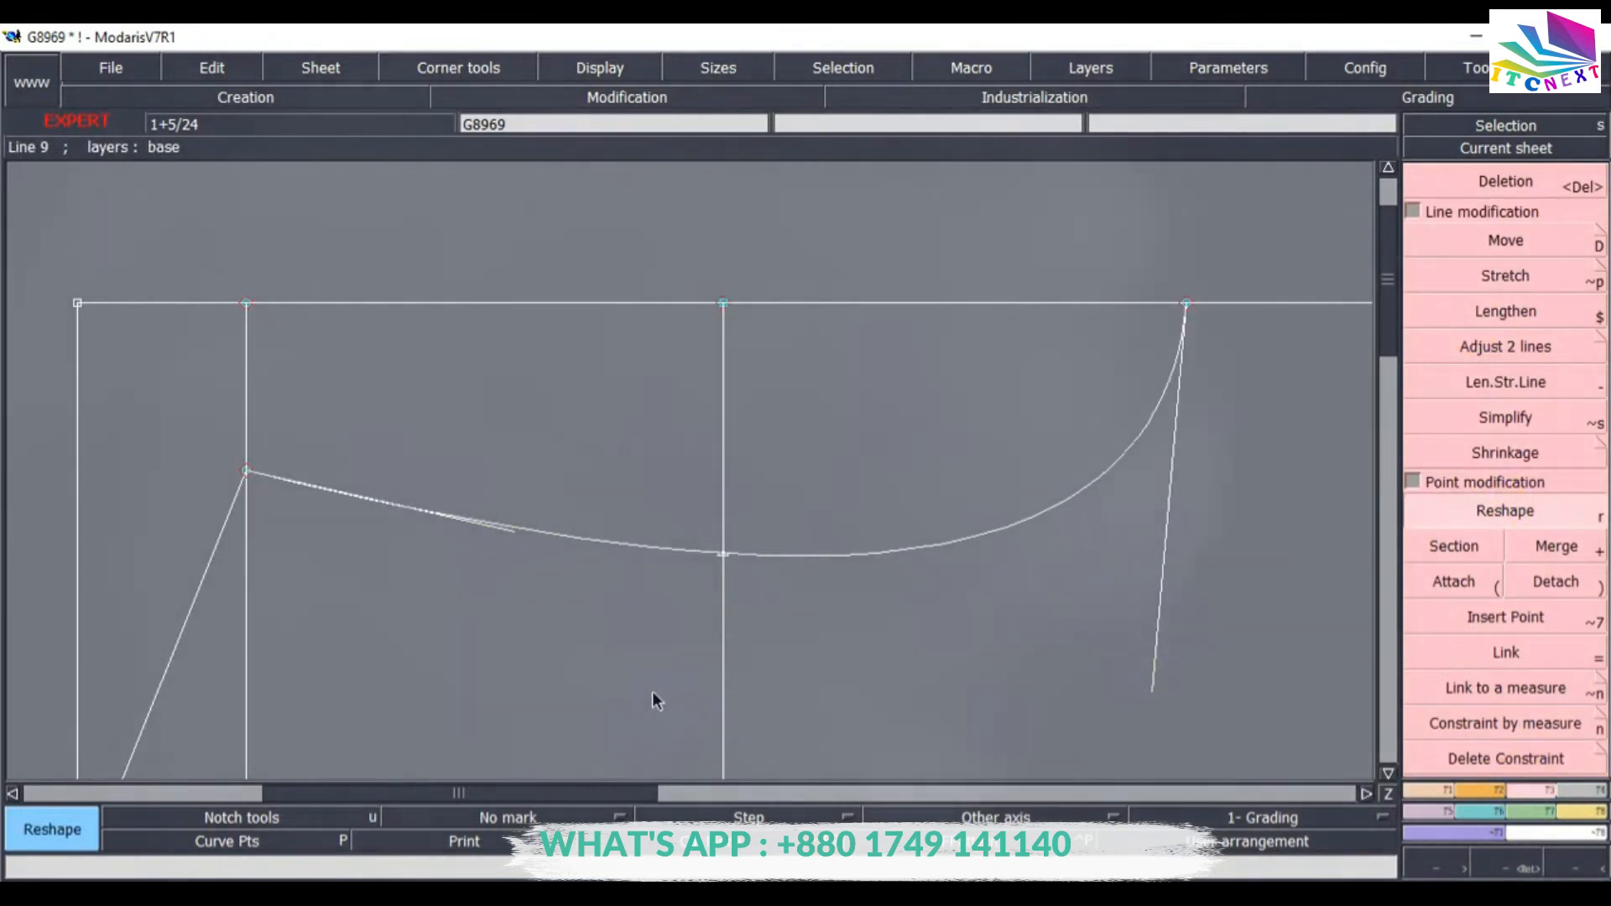
# Use Adjust 2 lines on the reshaped curve and the top edge line.
pyautogui.click(1513, 351)
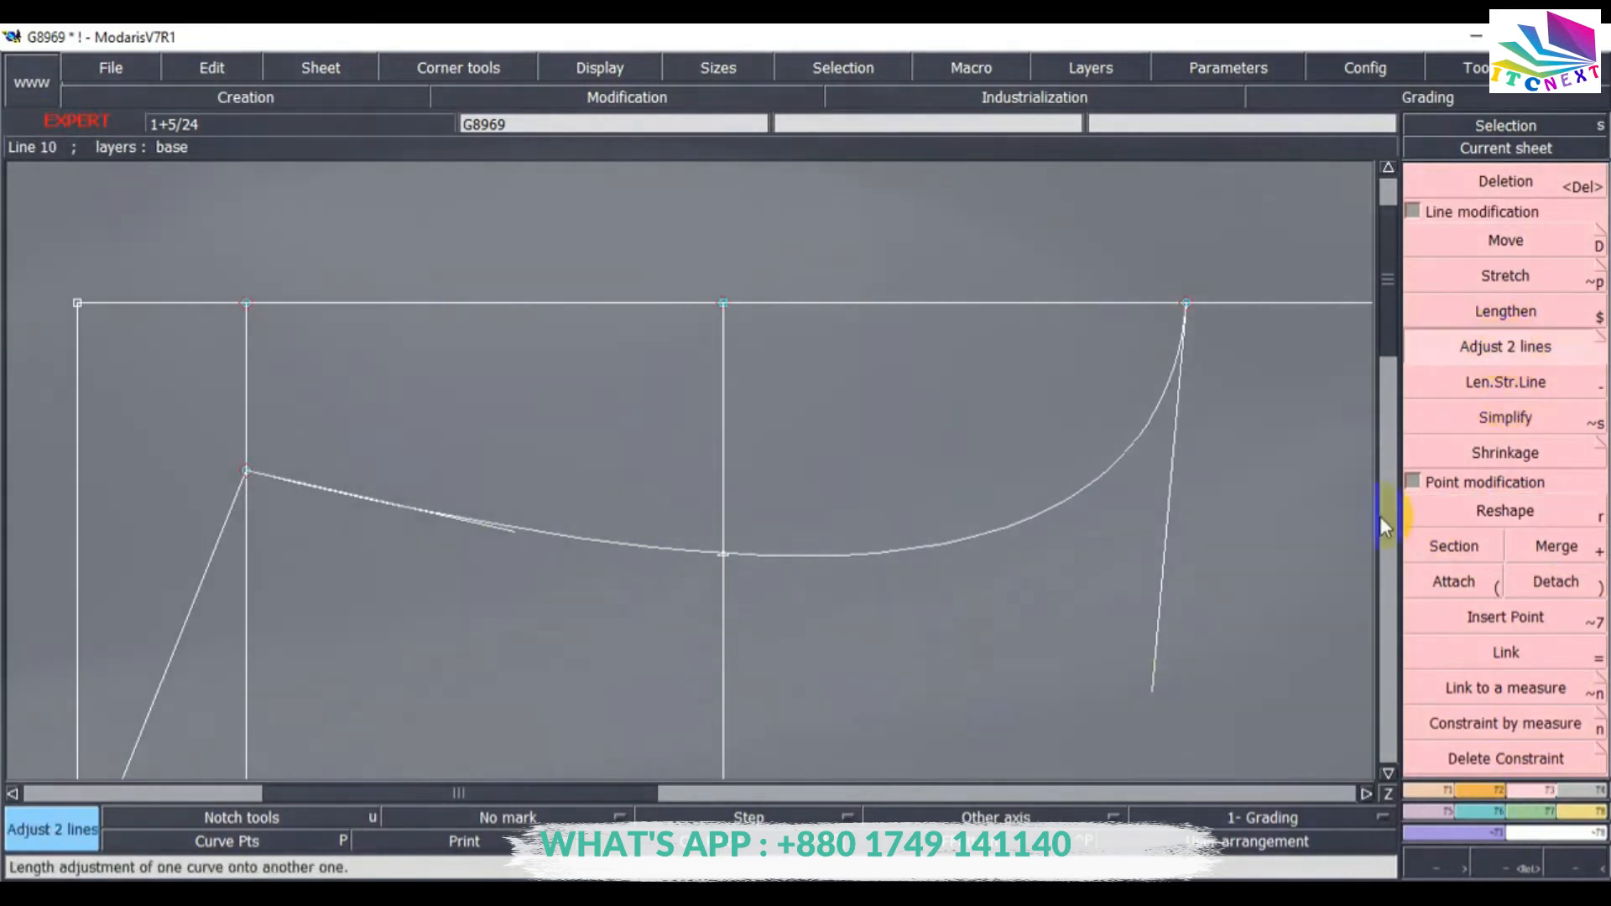
pyautogui.click(1018, 524)
pyautogui.click(1276, 304)
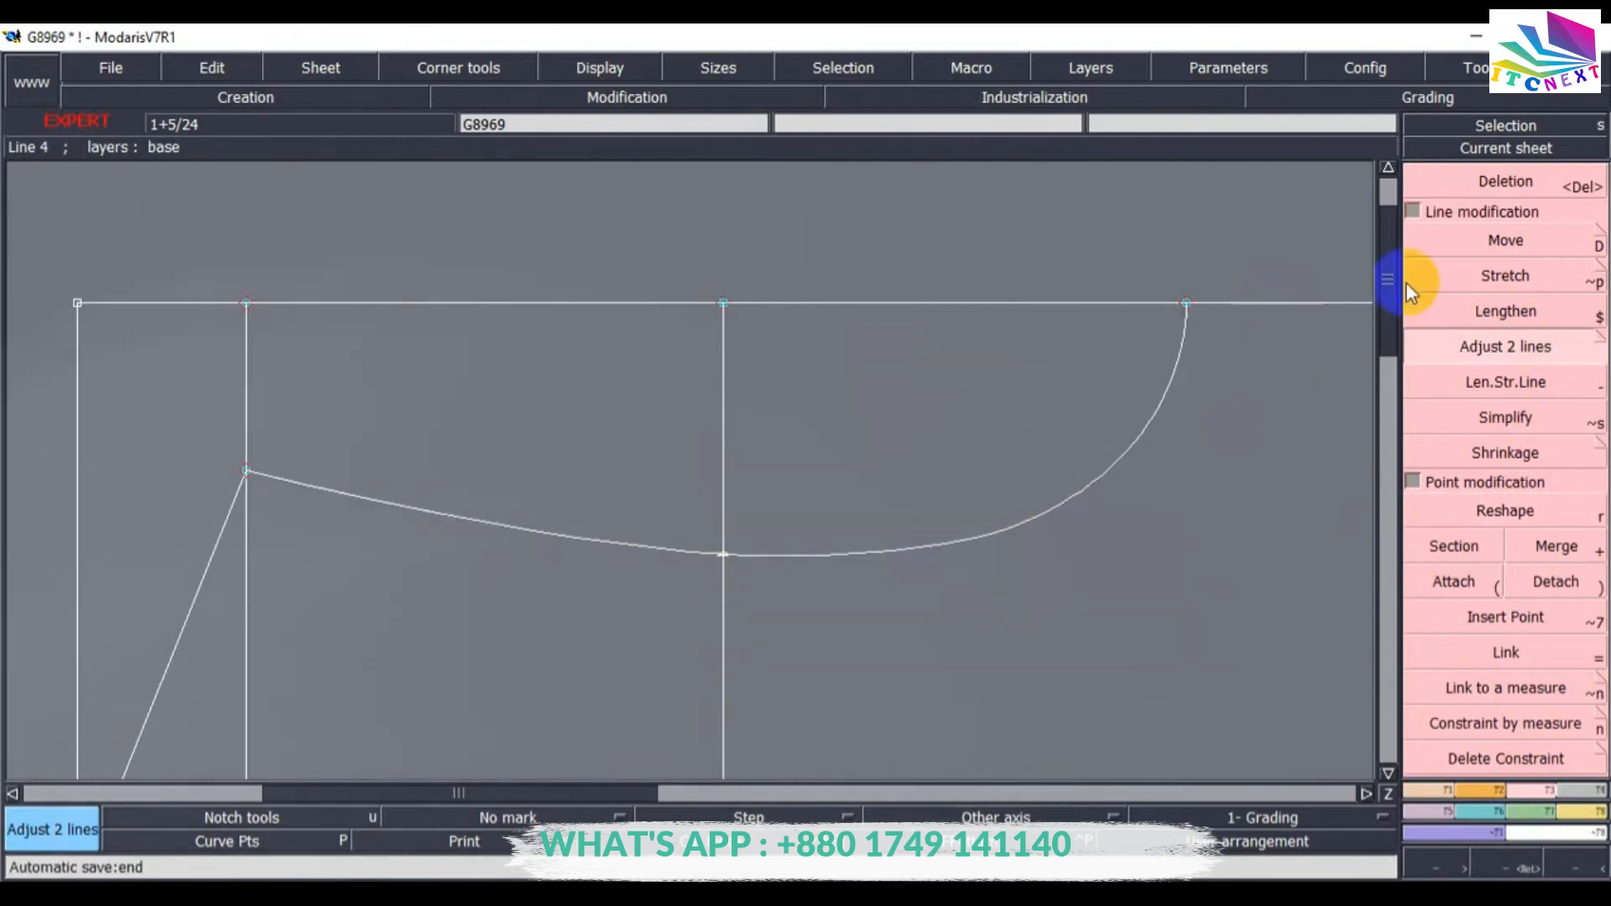
# Consult the G8969 measurement chart in Adobe Reader, then return to Modaris.
pyautogui.click(1495, 184)
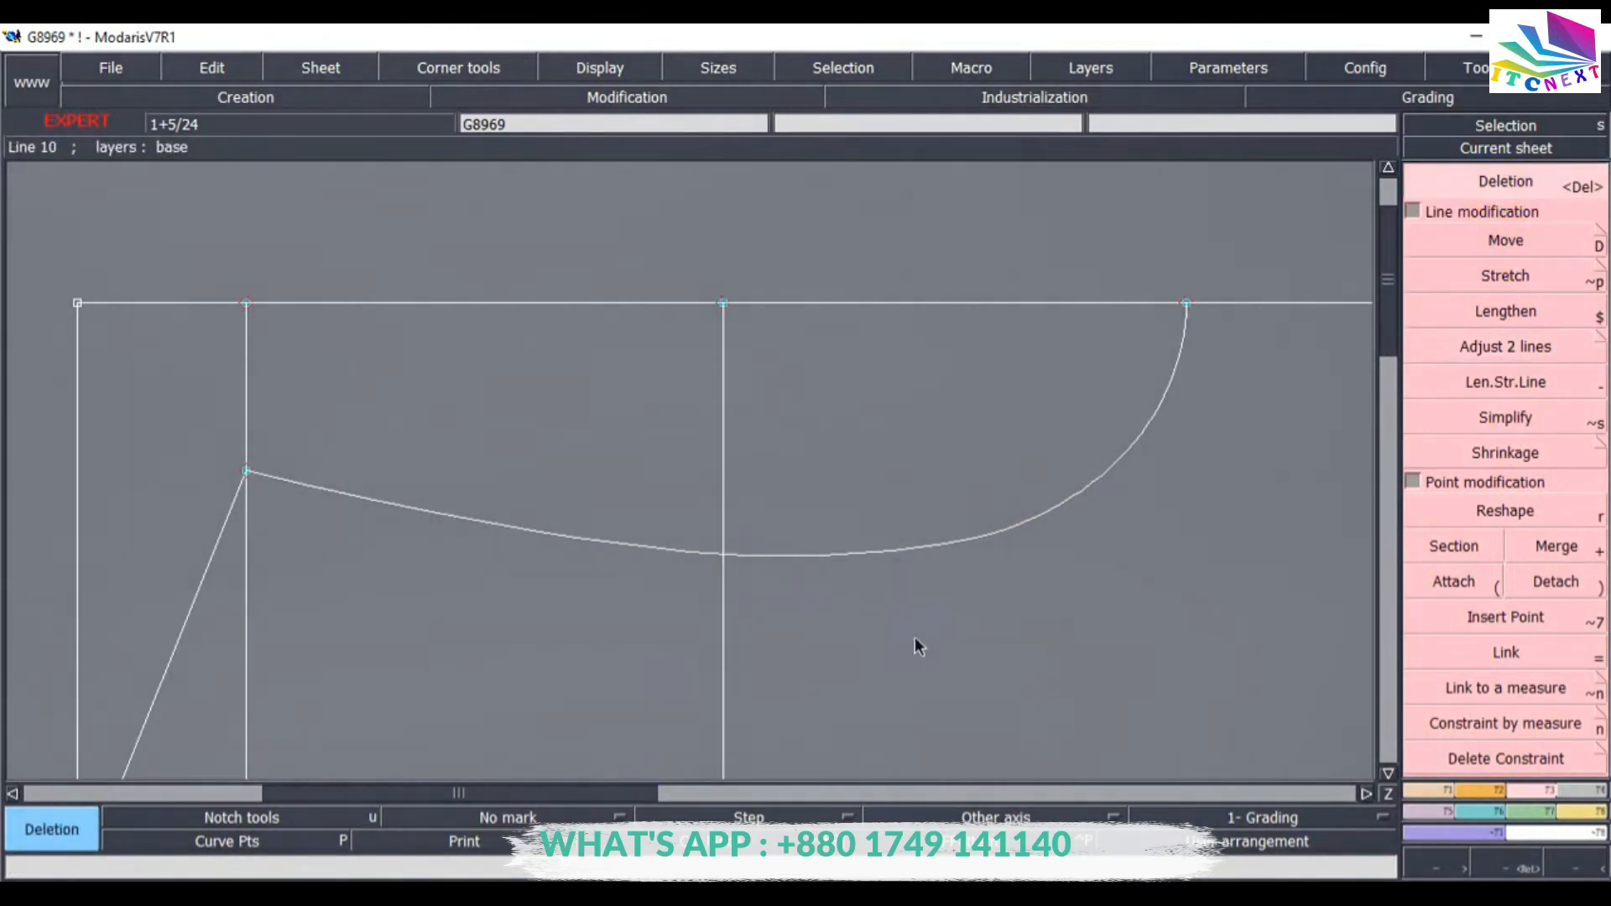
pyautogui.press('Home')
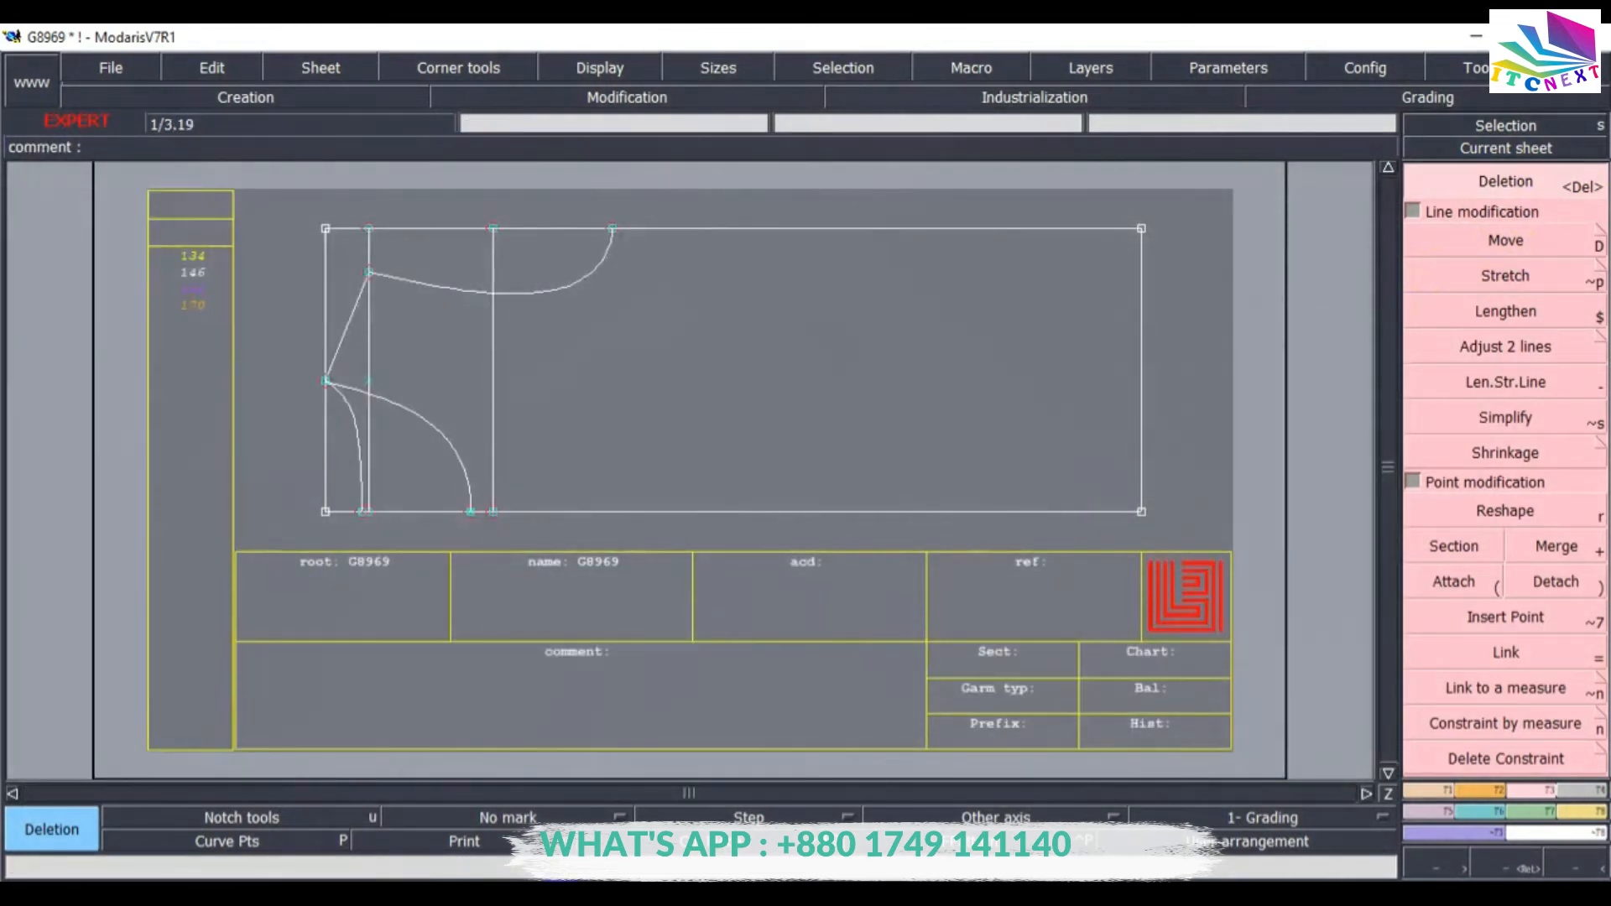
pyautogui.hotkey('alt', 'Tab')
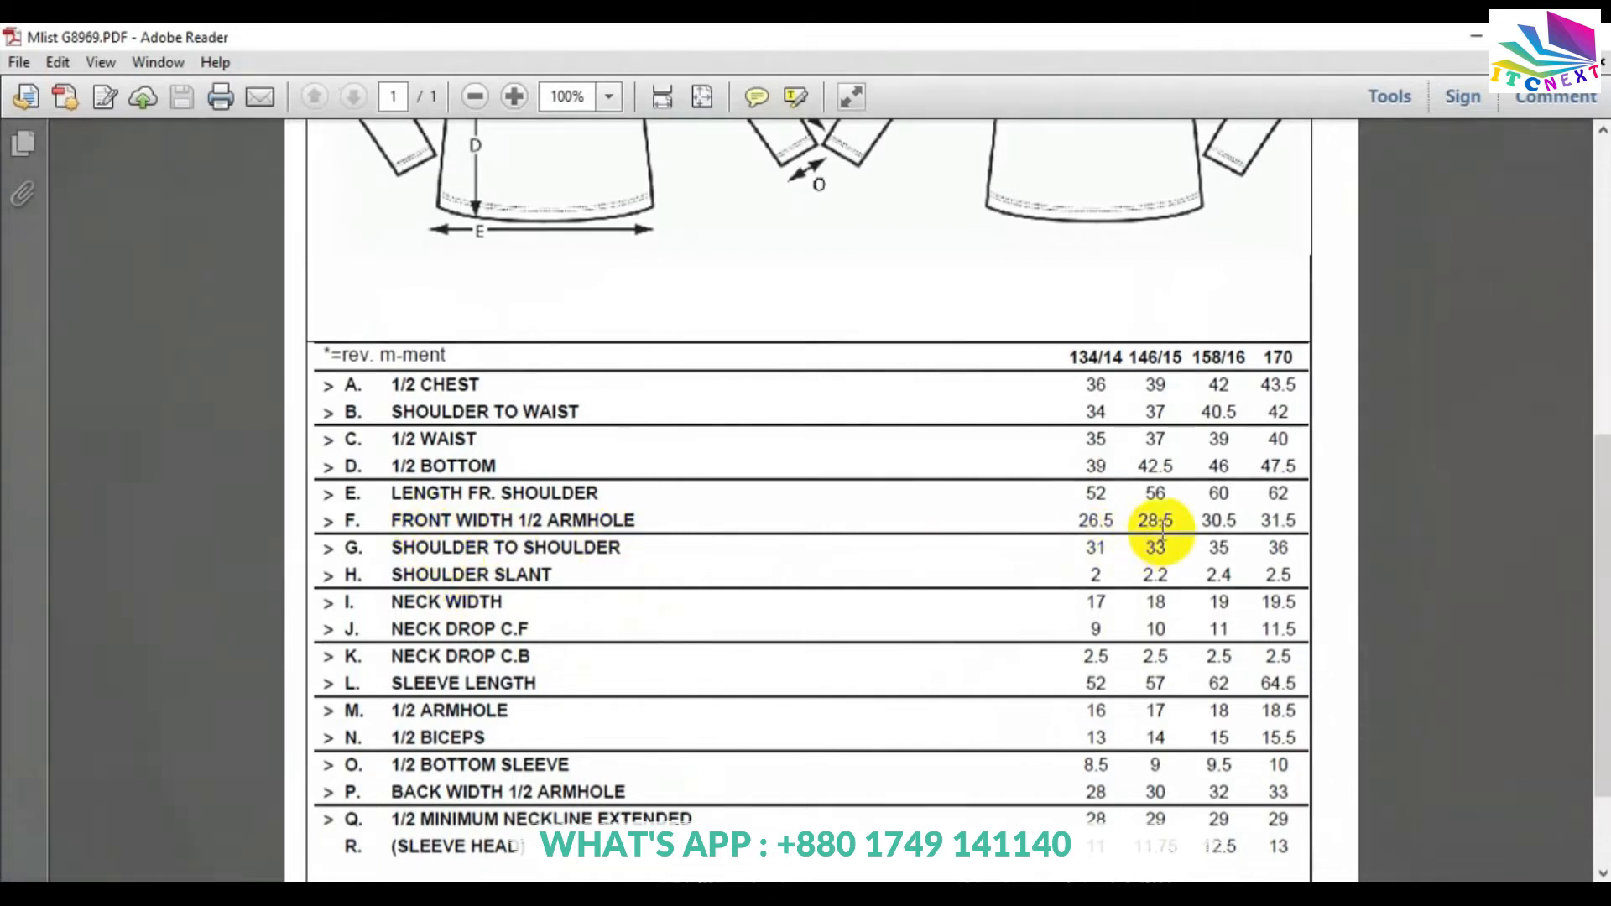
pyautogui.click(1474, 35)
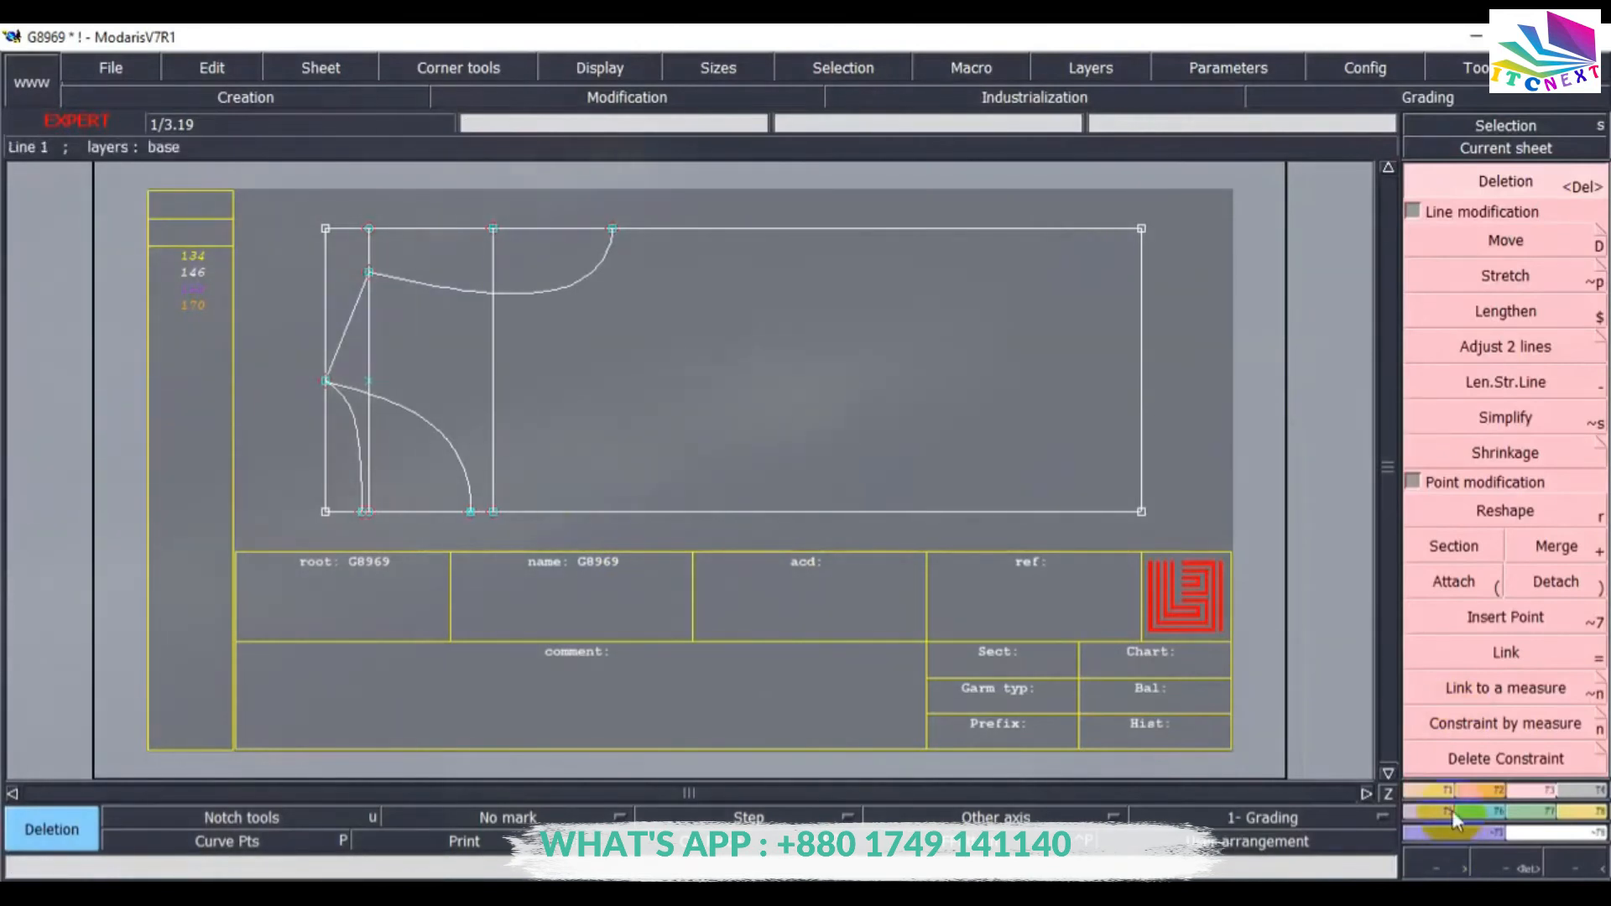
# Create a developed point -14.25 cm along the vertical guide line from its lower end.
pyautogui.press('F1')
pyautogui.click(1456, 242)
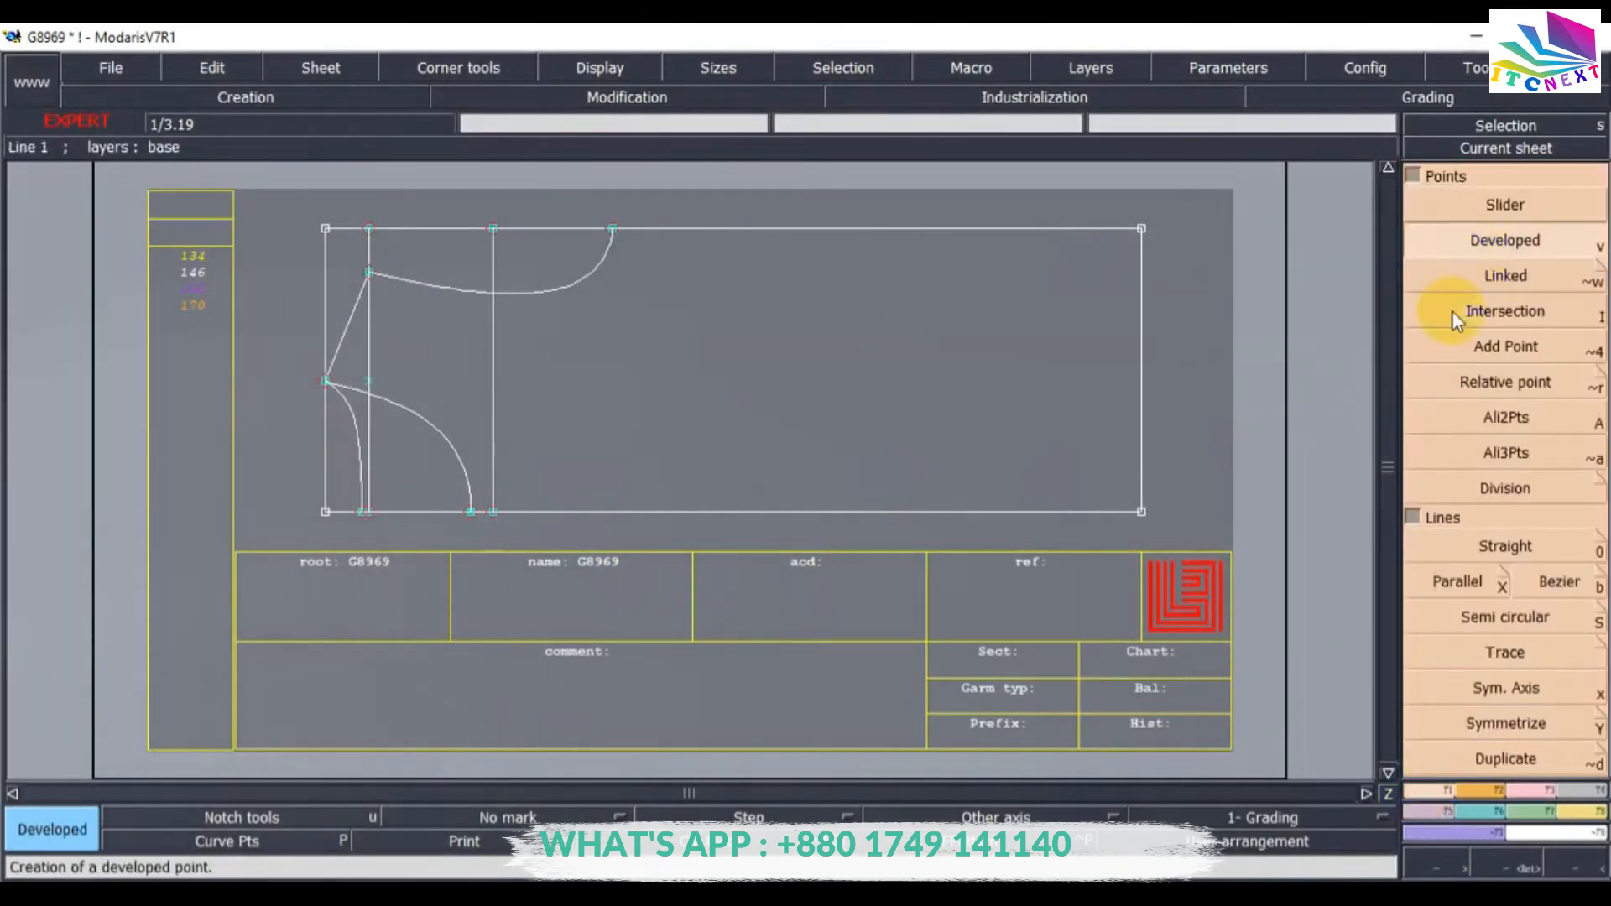
pyautogui.click(495, 512)
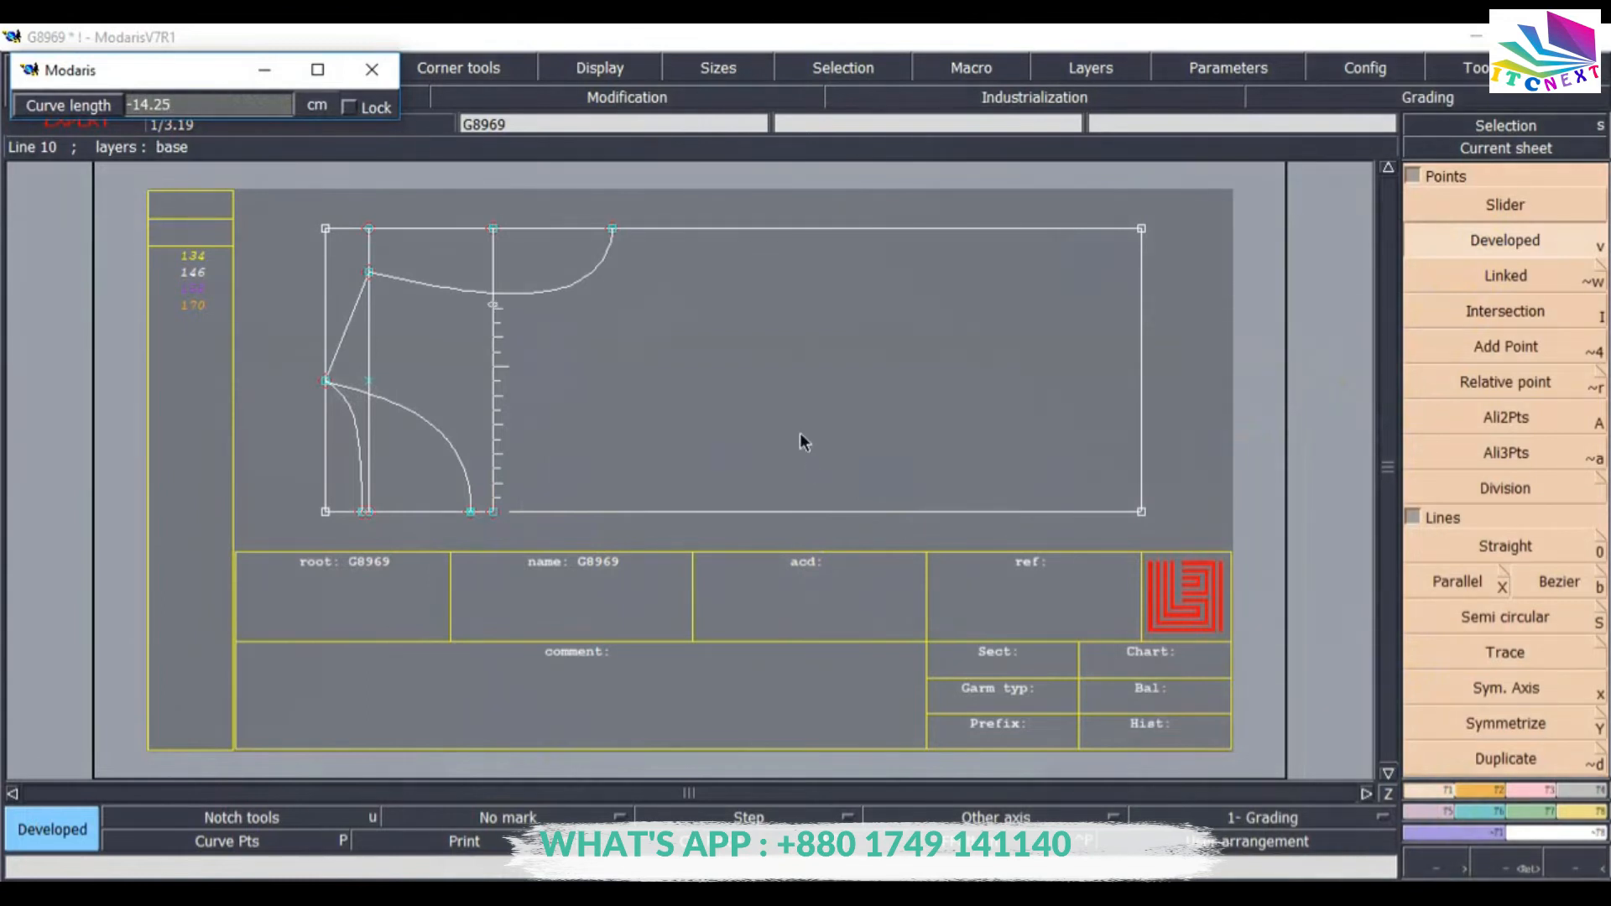
pyautogui.press('Return')
pyautogui.press('Return')
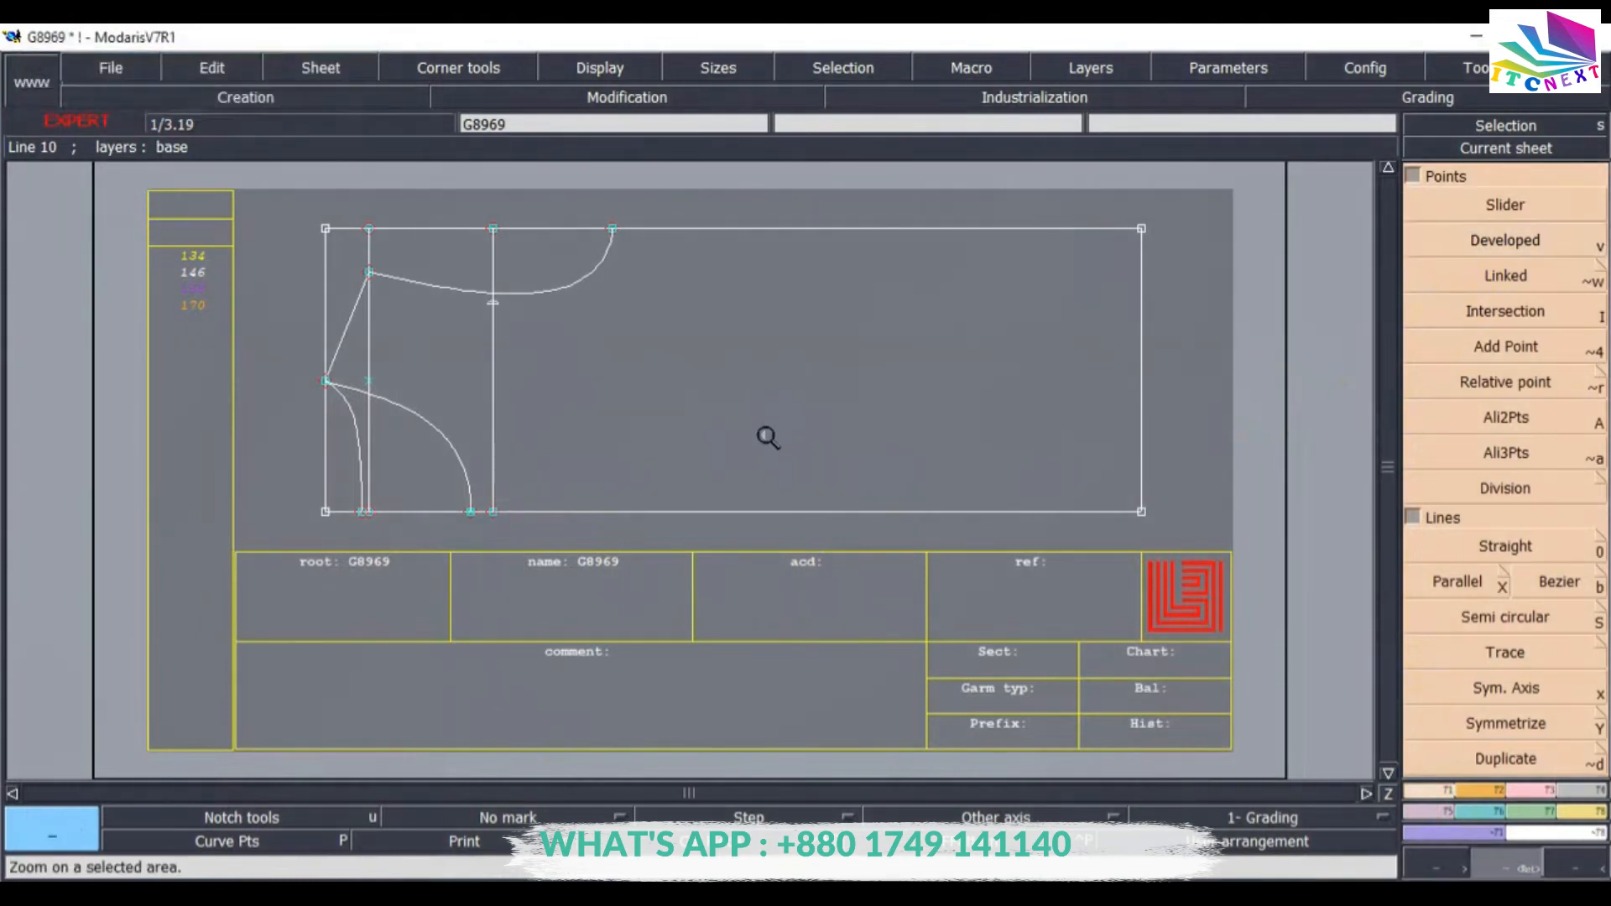
# Draw a second Bezier curve from the point on the parallel line to the shoulder end point on the top edge.
pyautogui.click(686, 343)
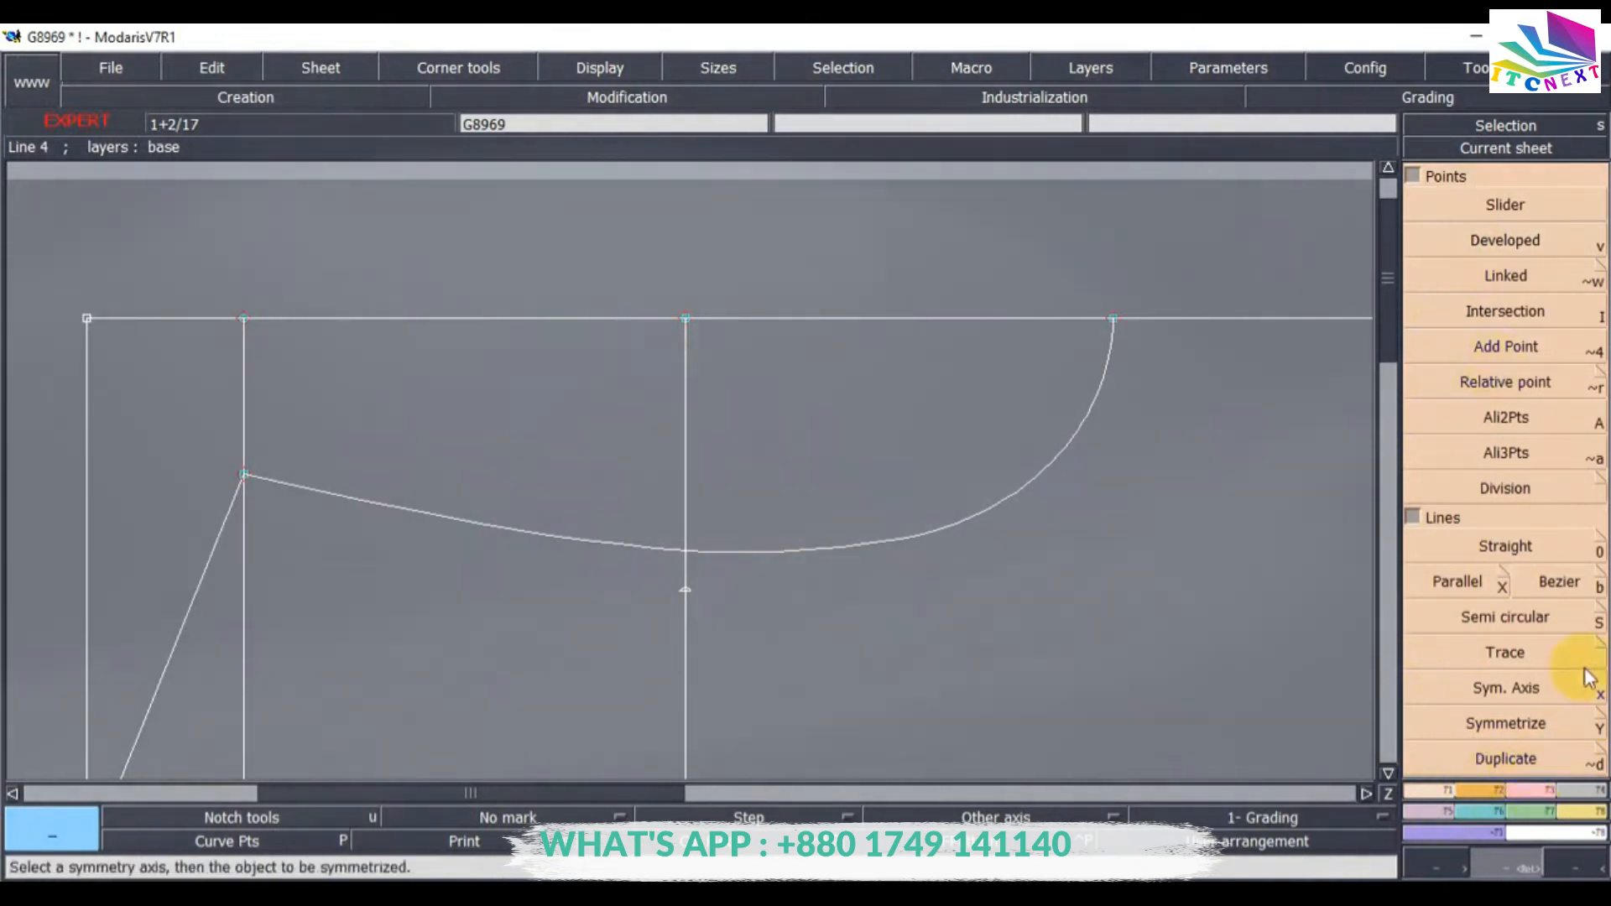
pyautogui.click(1559, 582)
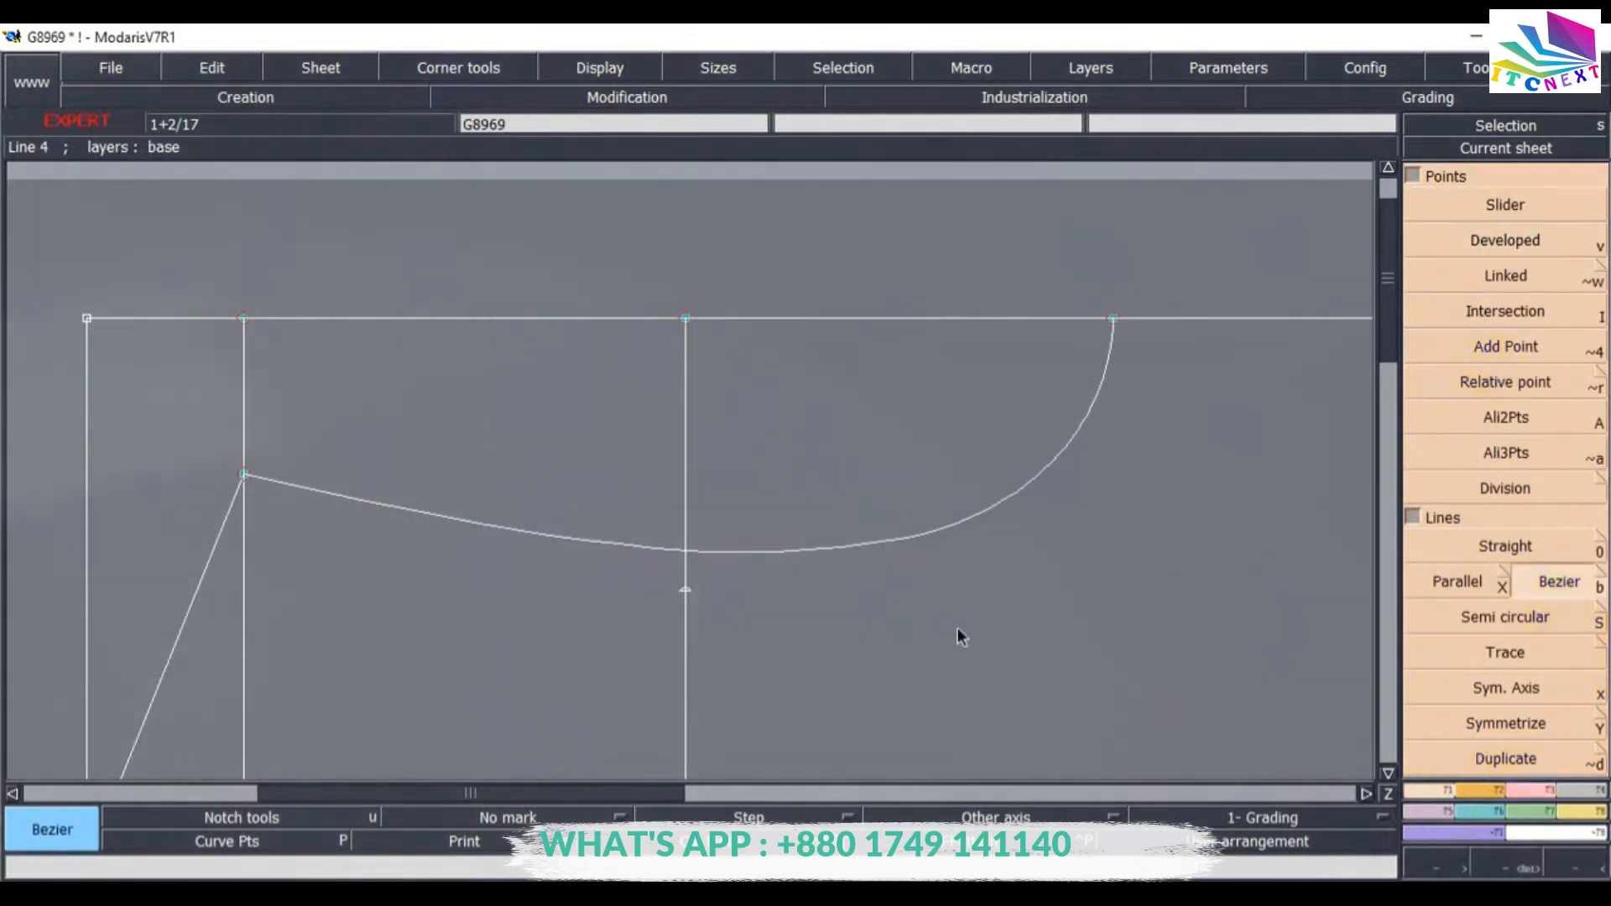
pyautogui.click(244, 476)
pyautogui.click(1112, 320)
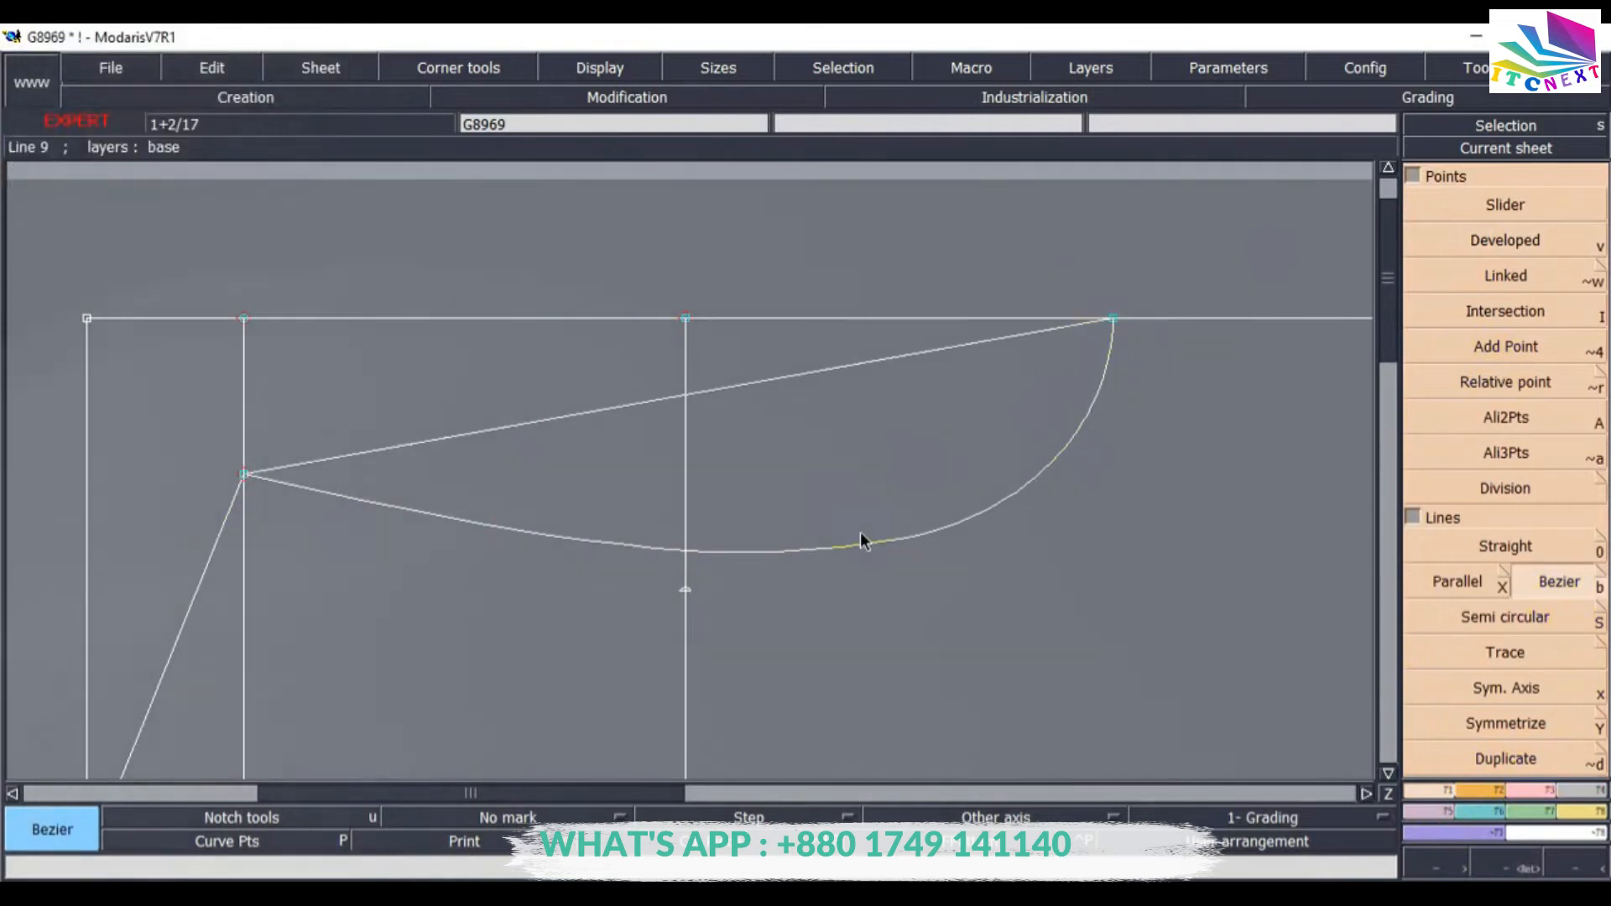
# Reshape the second Bezier curve so it passes through the -14.25 cm developed point on the vertical guide line.
pyautogui.click(1535, 793)
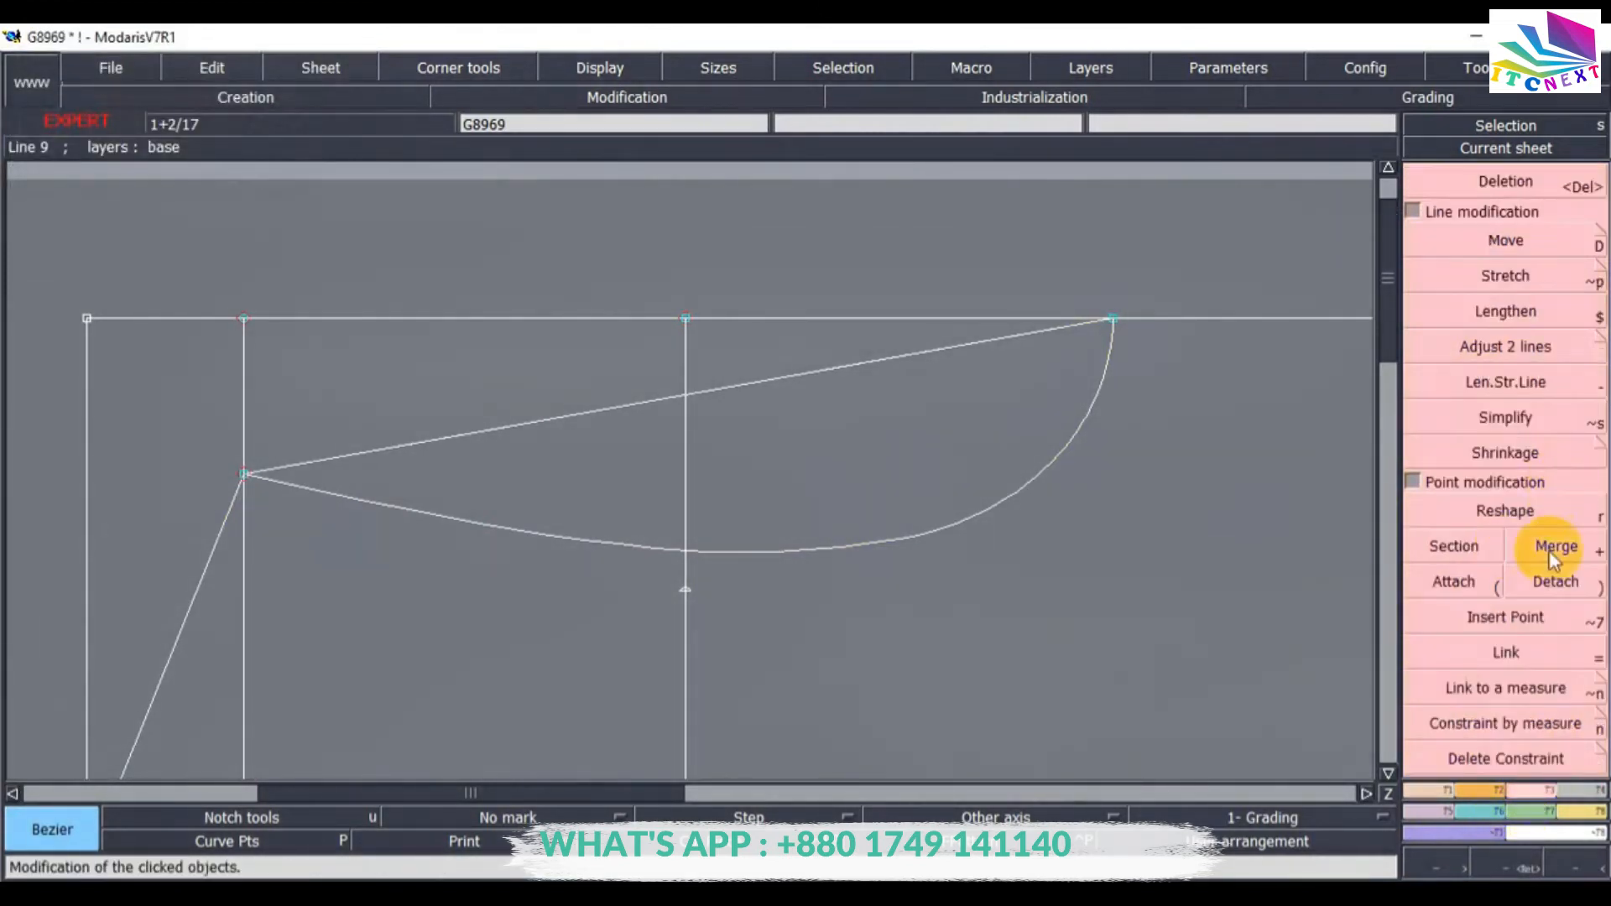
pyautogui.click(1533, 520)
pyautogui.click(884, 362)
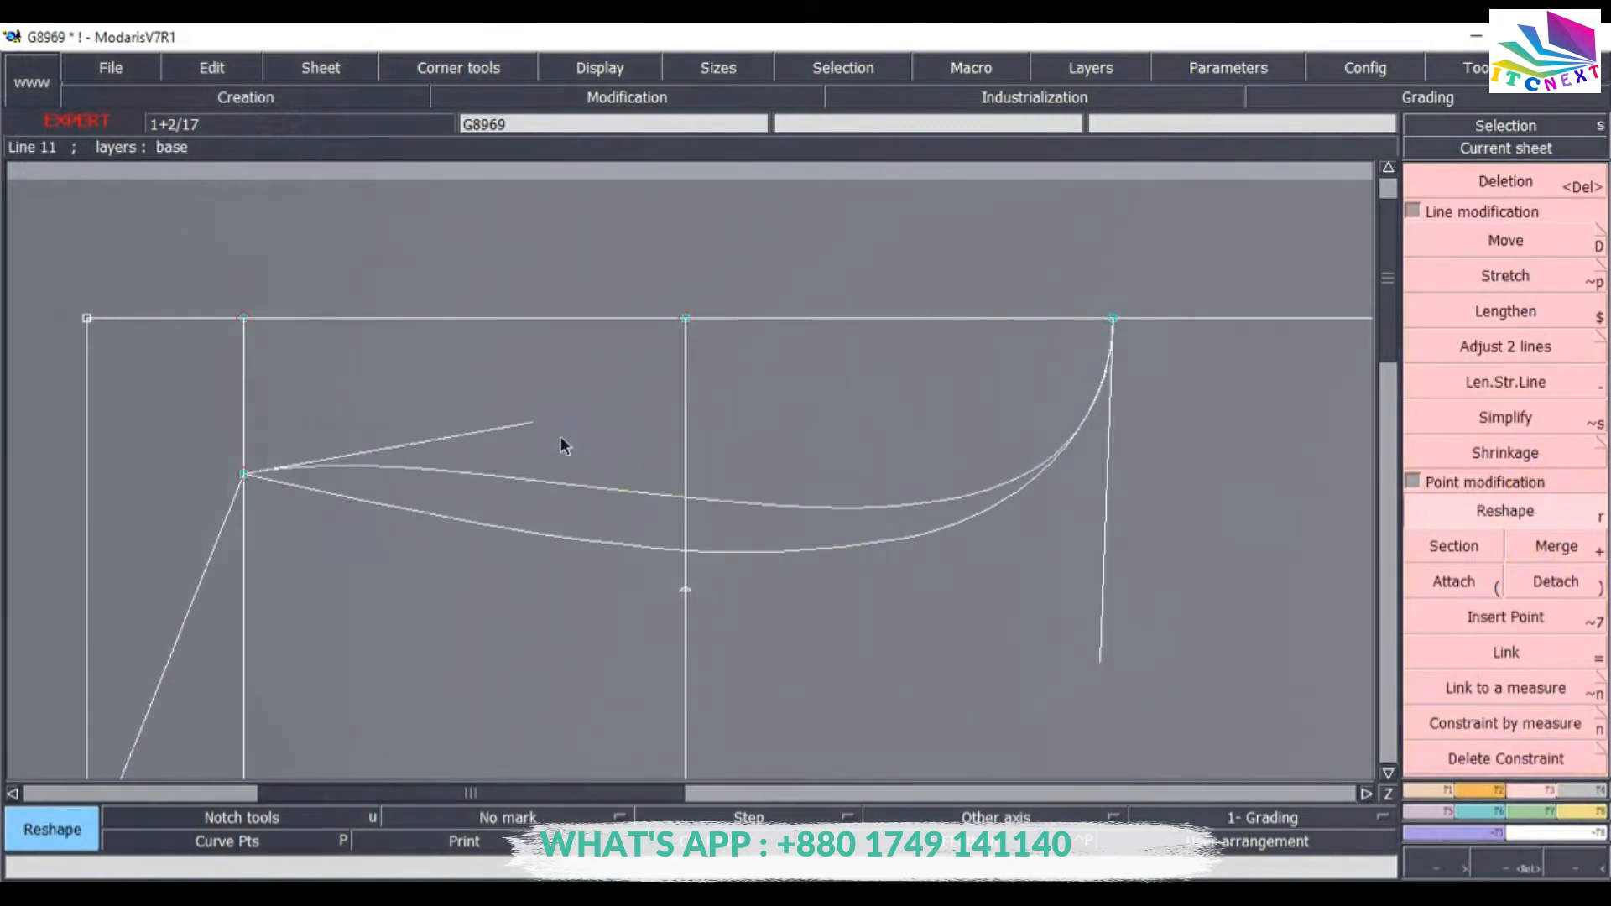
pyautogui.click(518, 423)
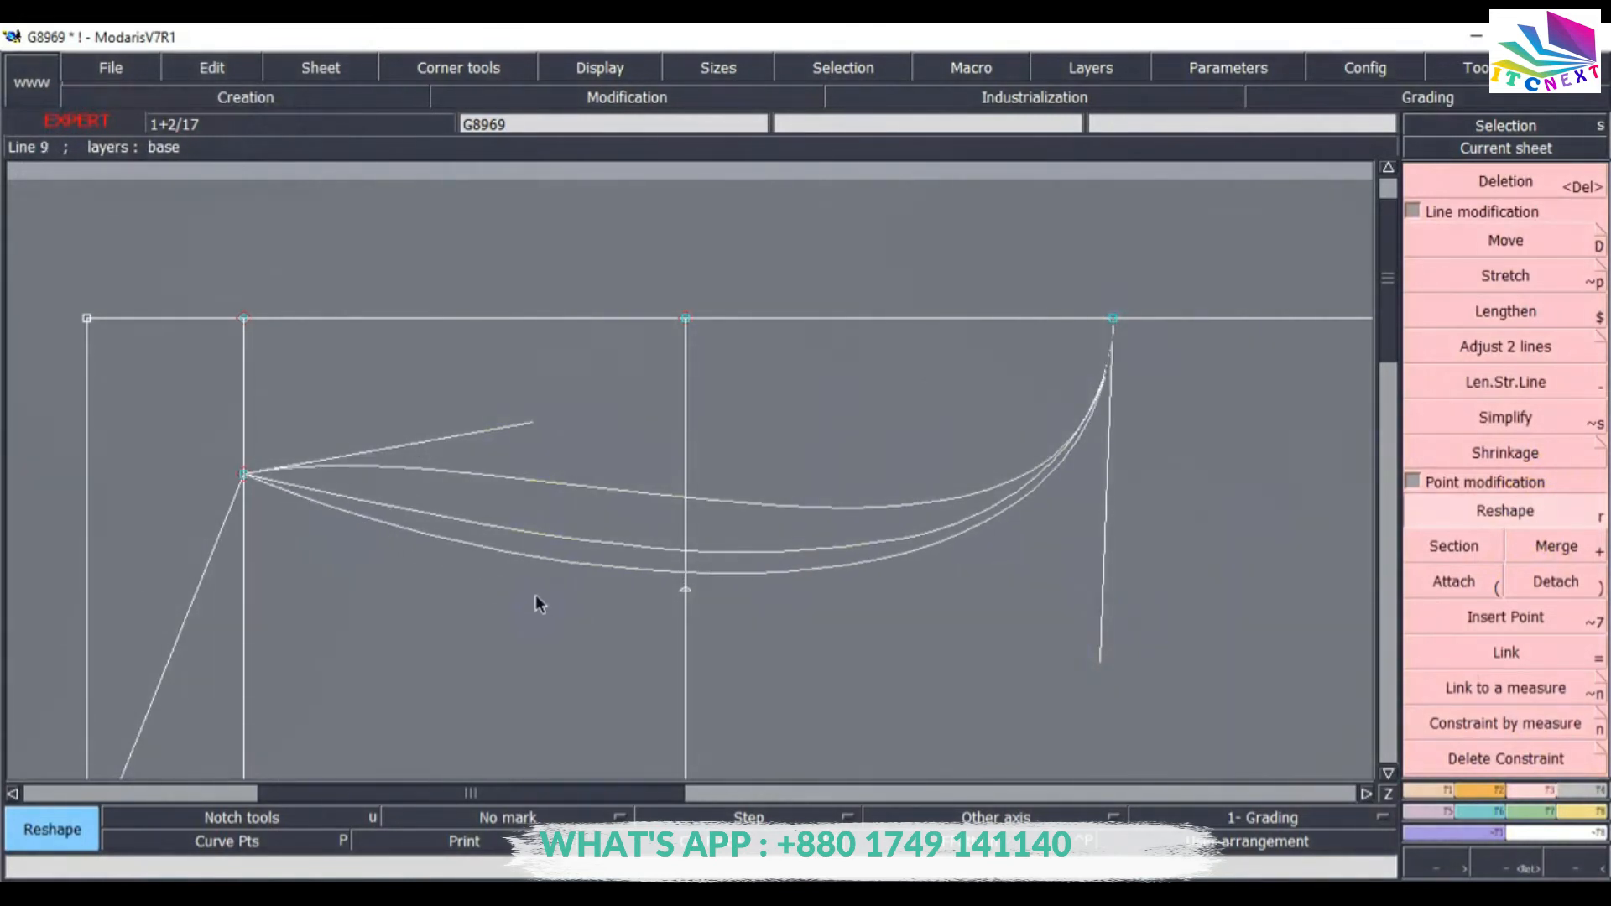
pyautogui.click(527, 580)
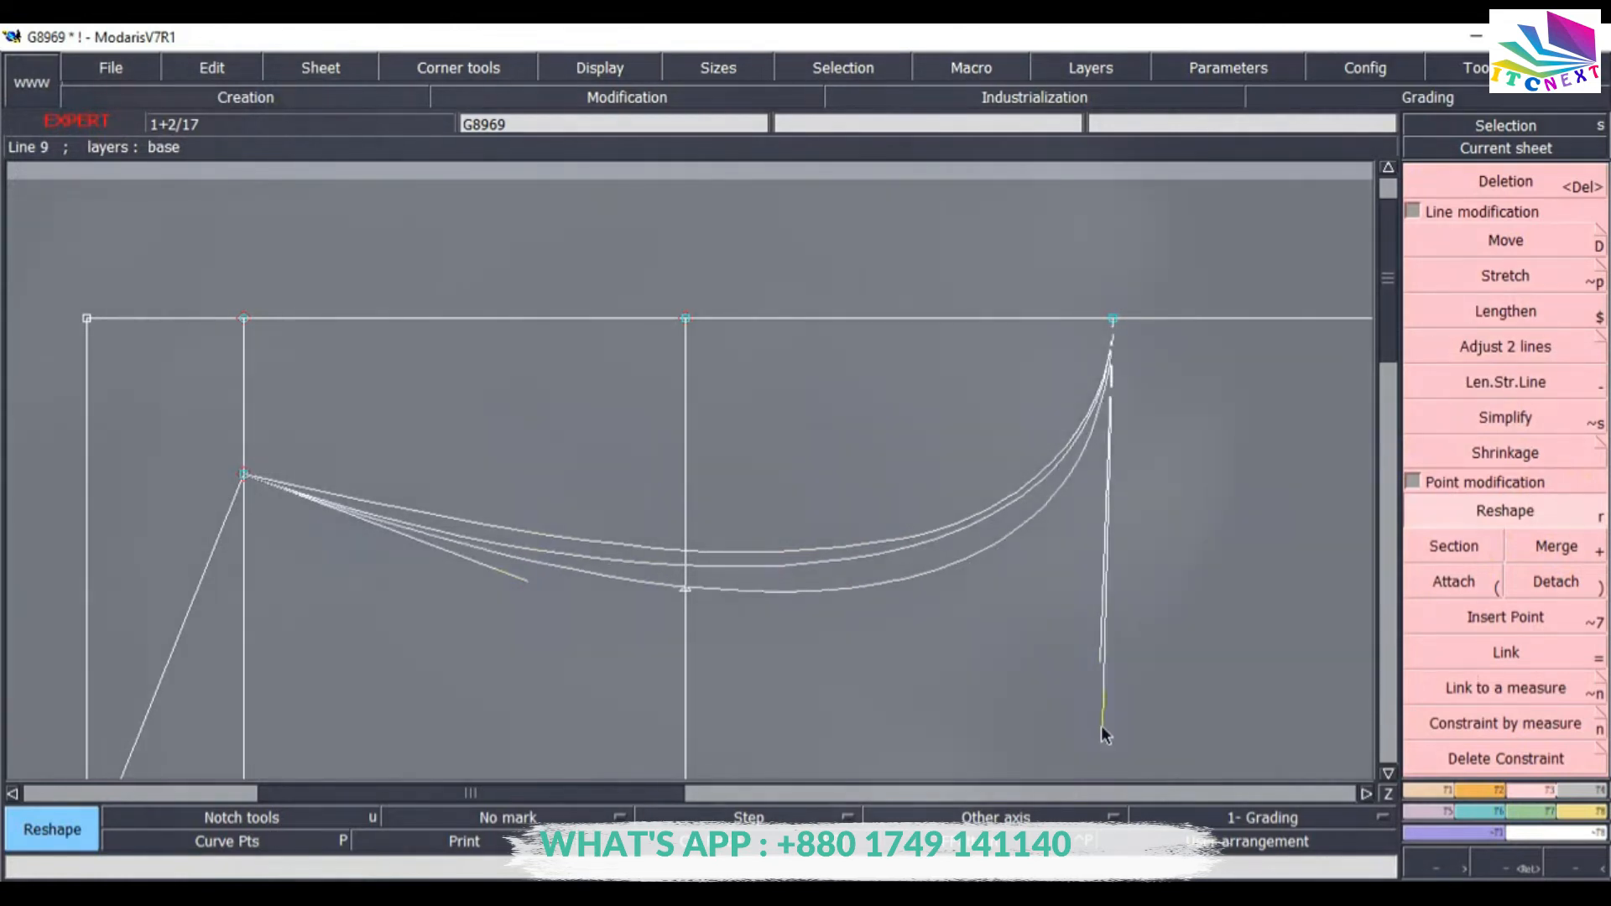
pyautogui.click(1090, 722)
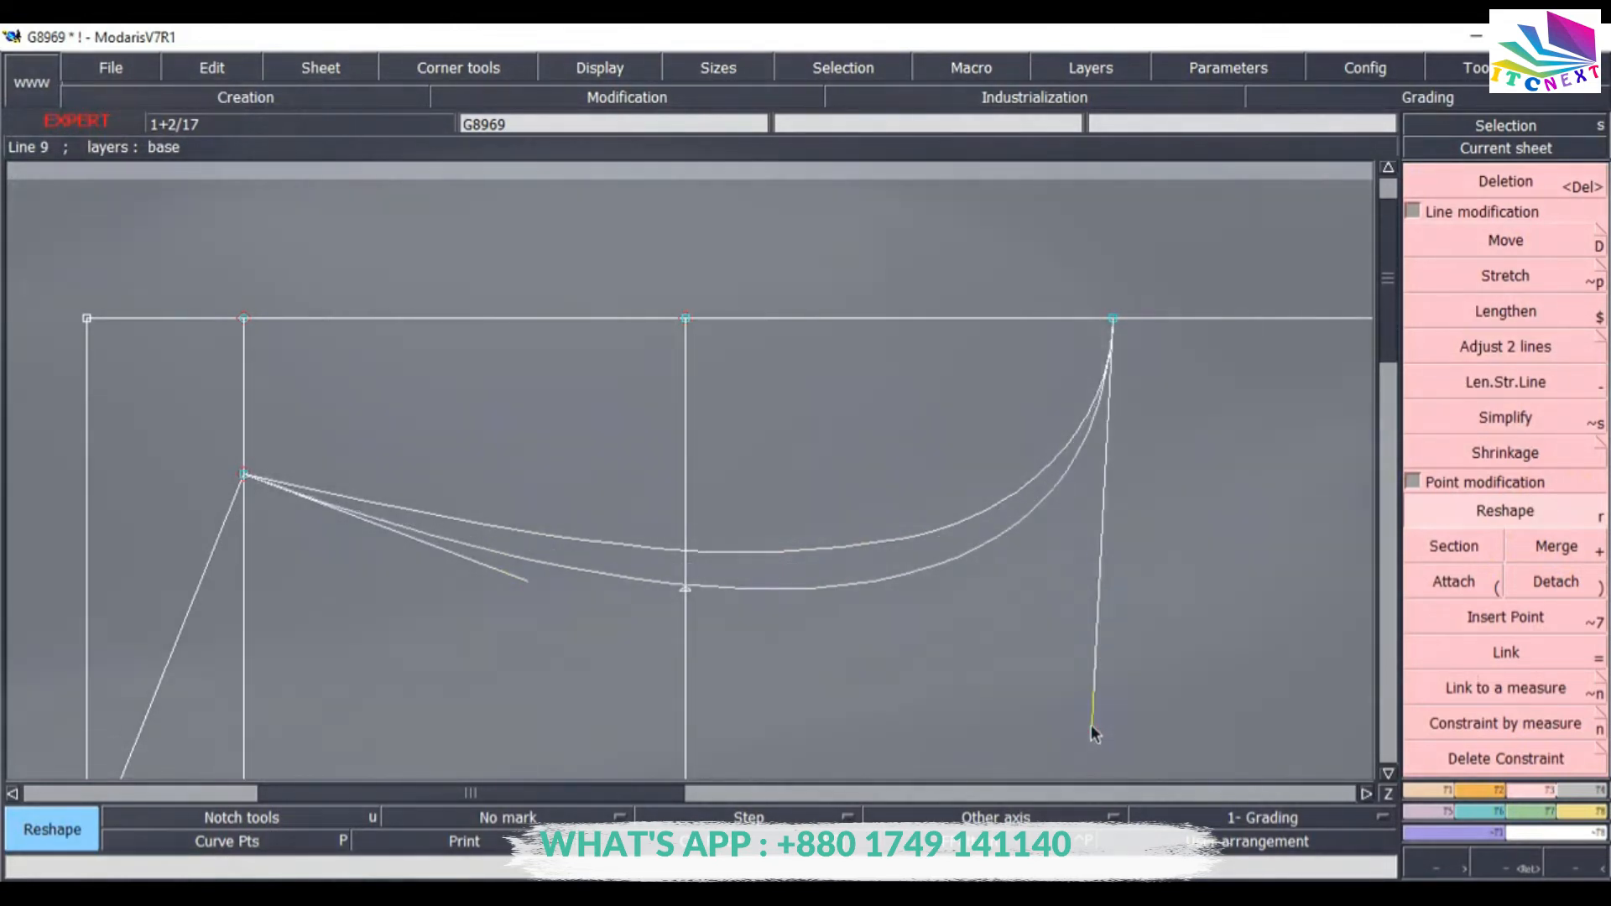
pyautogui.click(527, 581)
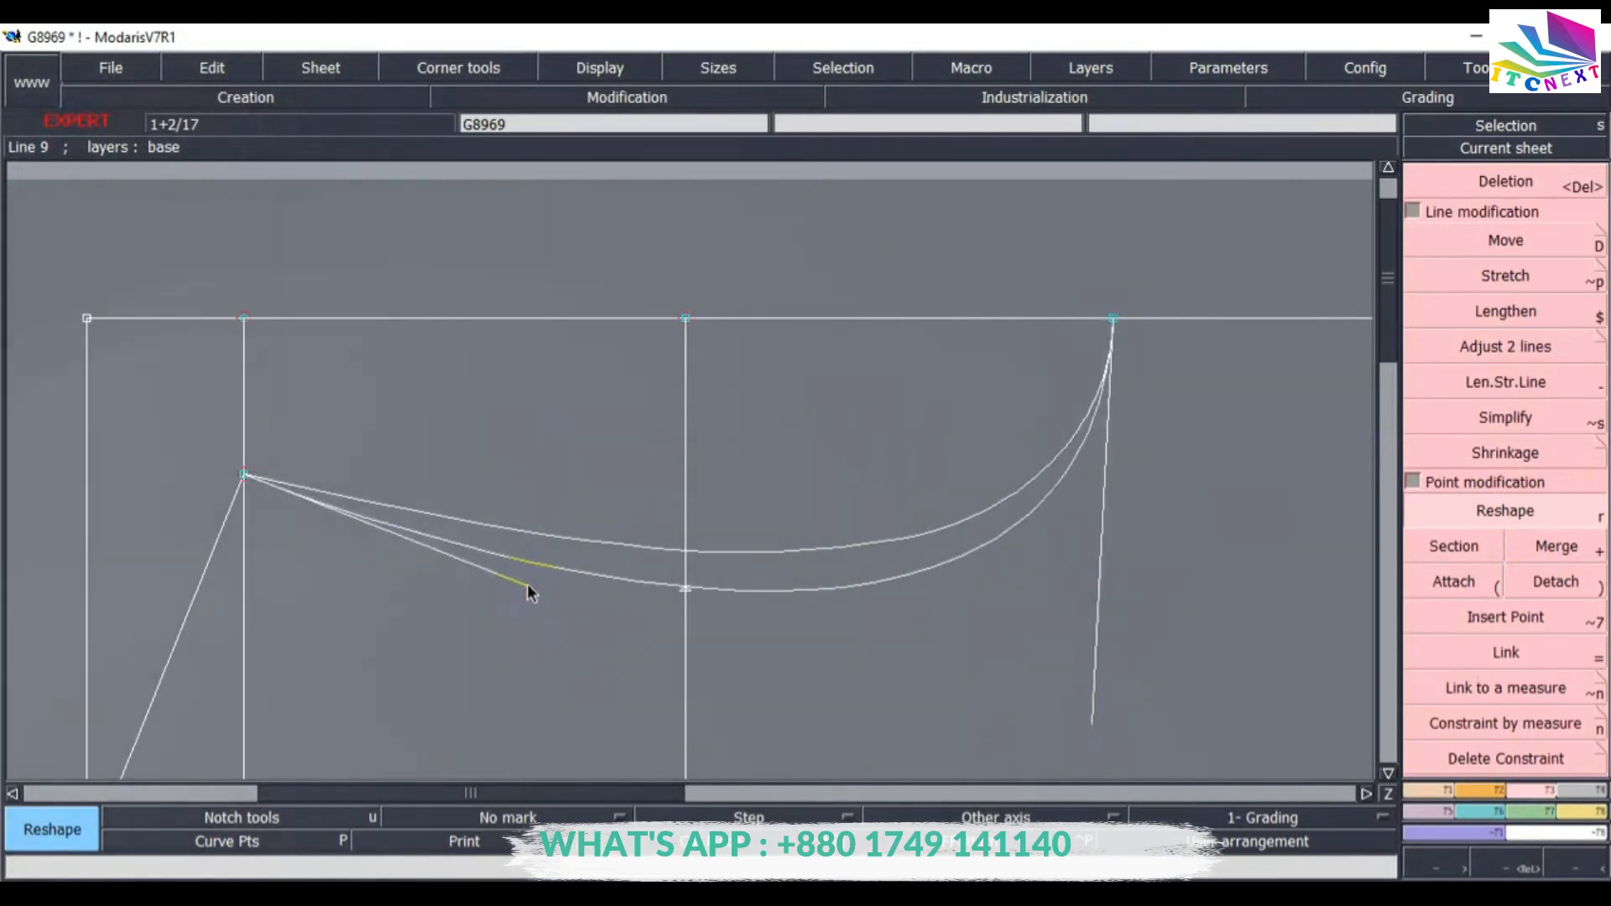
pyautogui.click(527, 587)
pyautogui.click(1095, 723)
pyautogui.click(1093, 736)
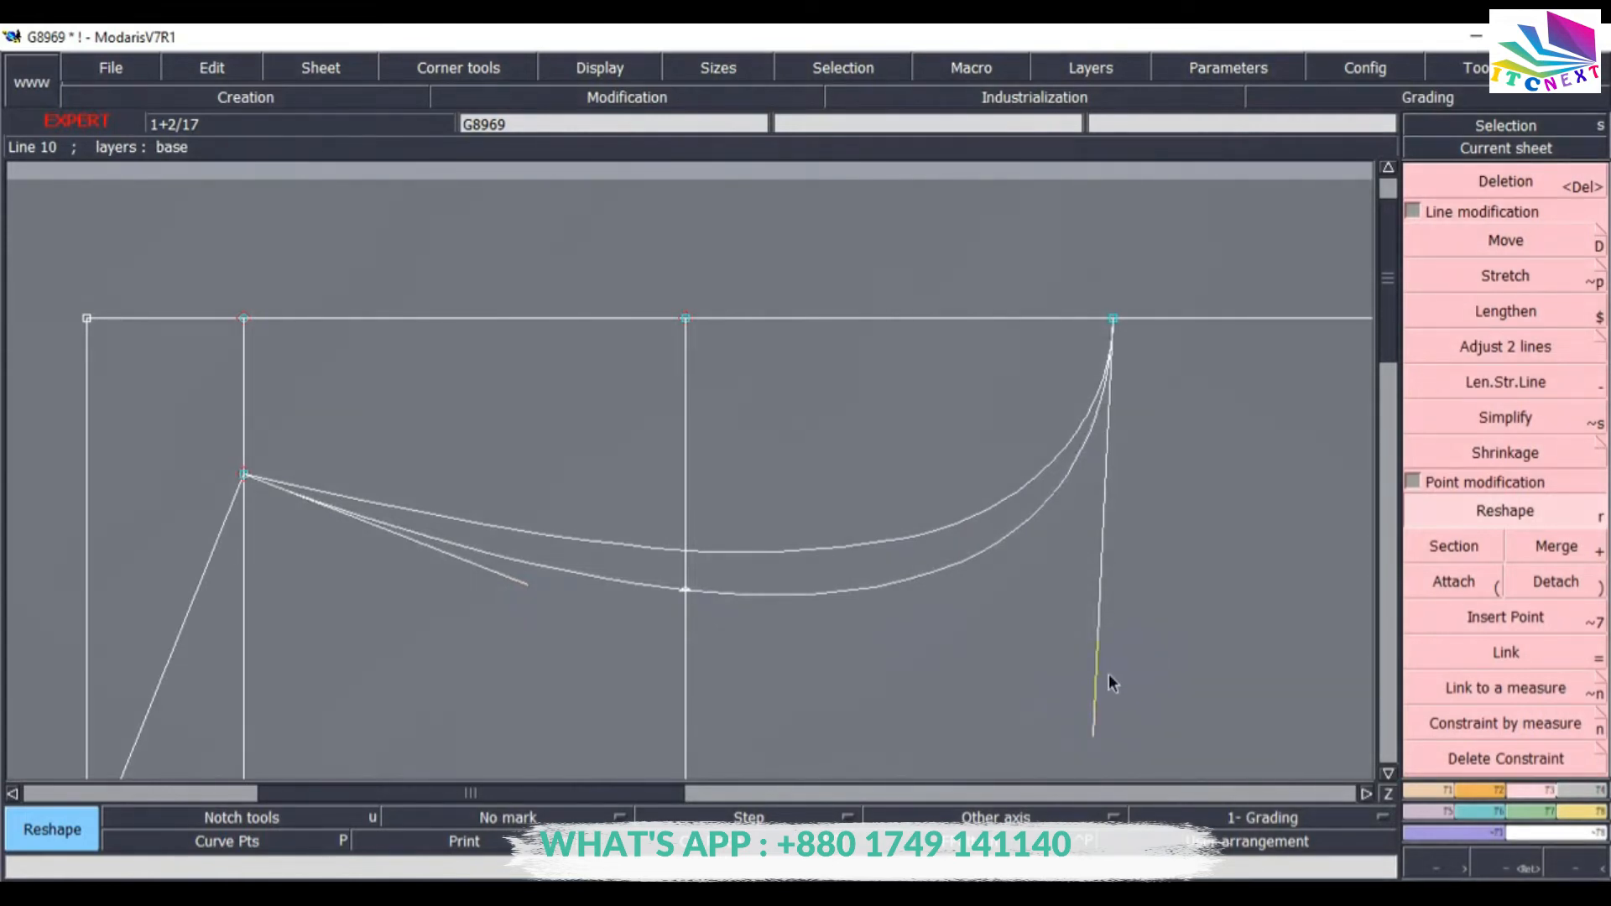
# Adjust the two Bezier neckline curves together with Adjust 2 lines.
pyautogui.click(1470, 344)
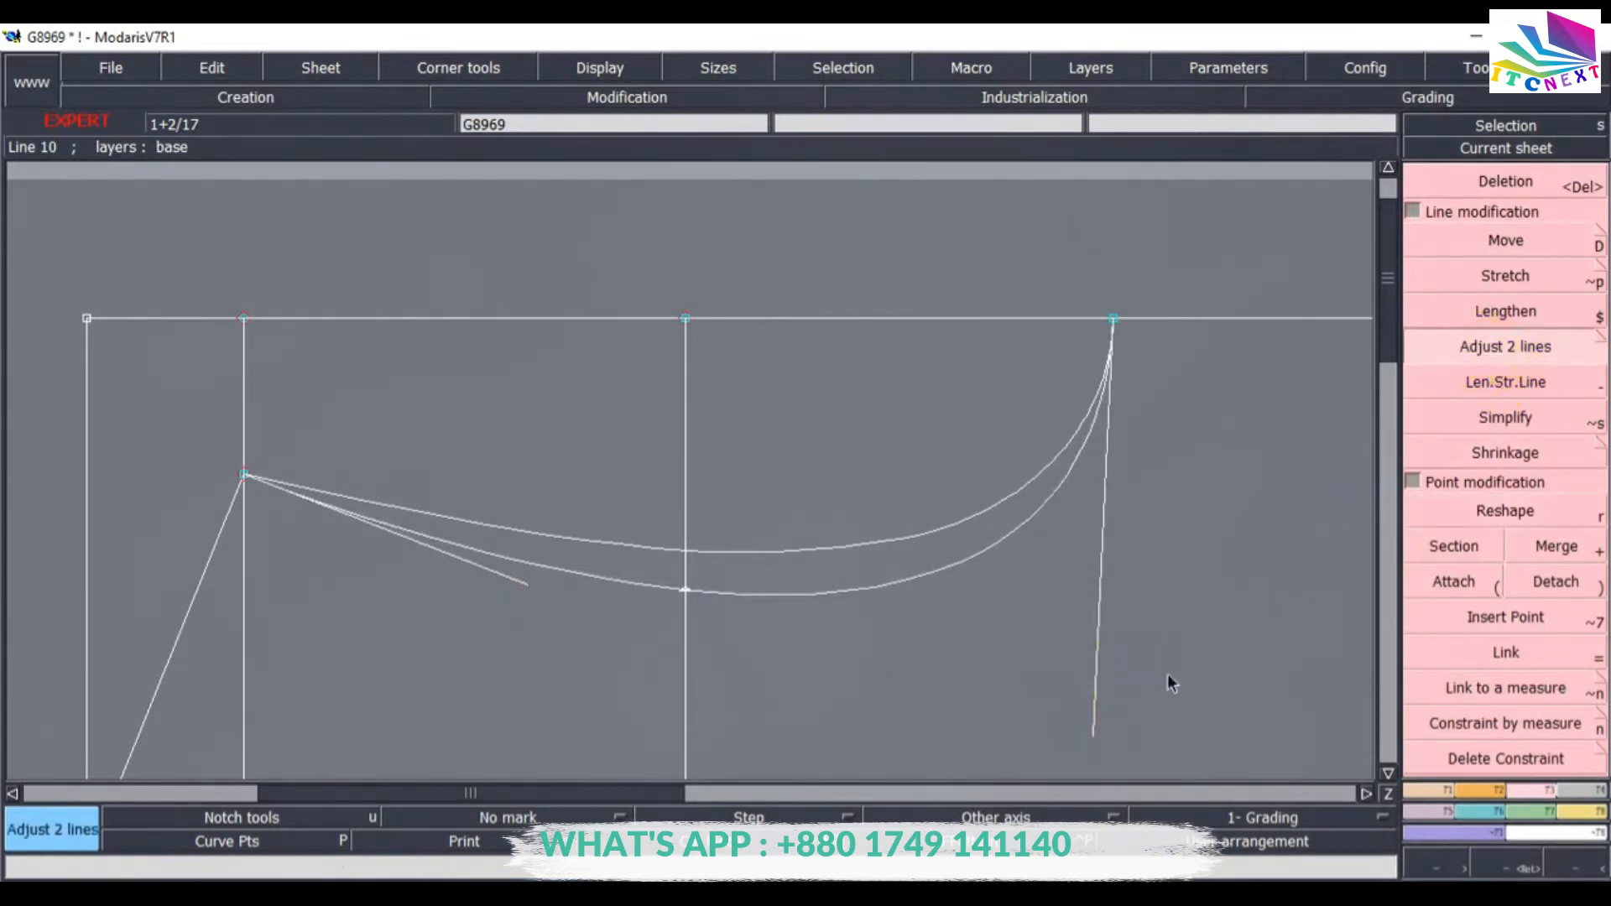
pyautogui.click(989, 549)
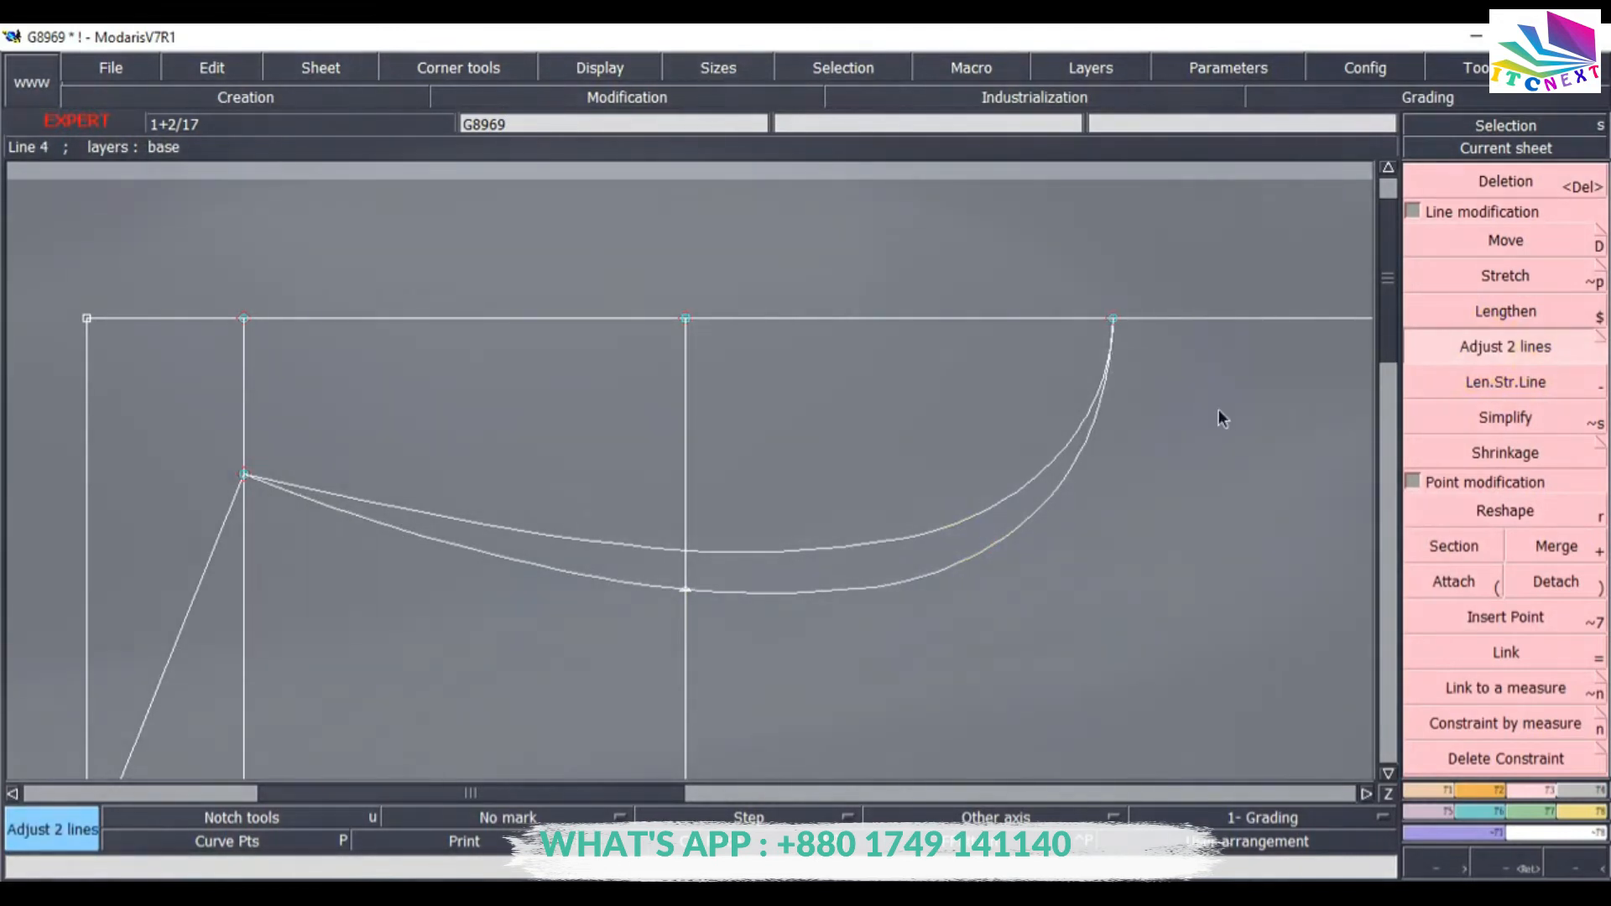
# Save the model.
pyautogui.click(117, 68)
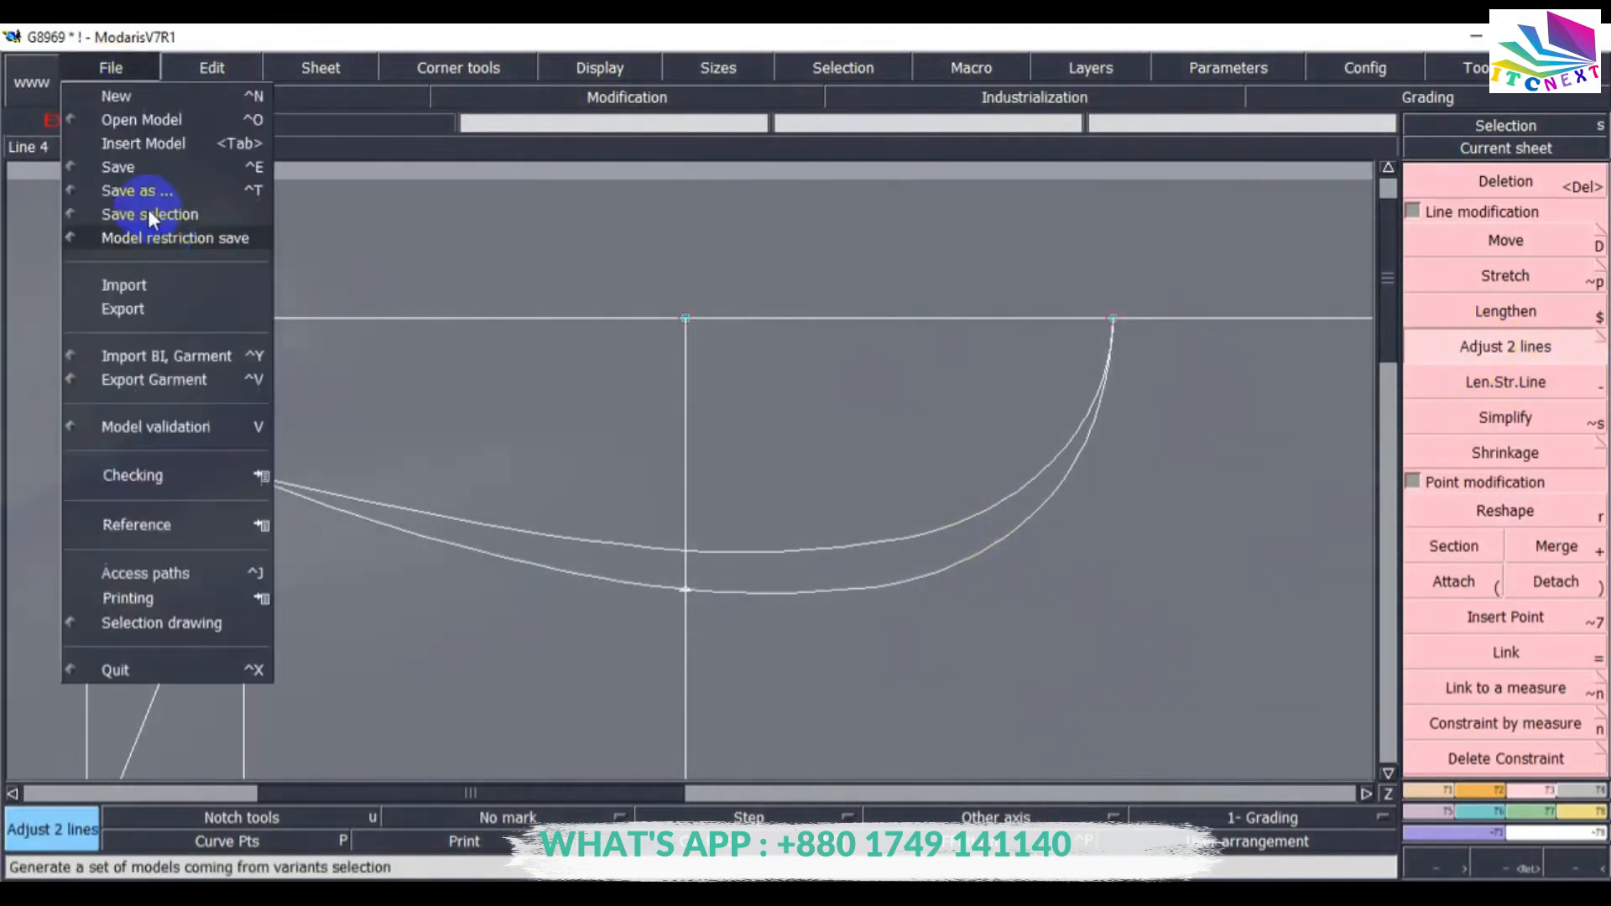
pyautogui.click(132, 168)
pyautogui.click(680, 602)
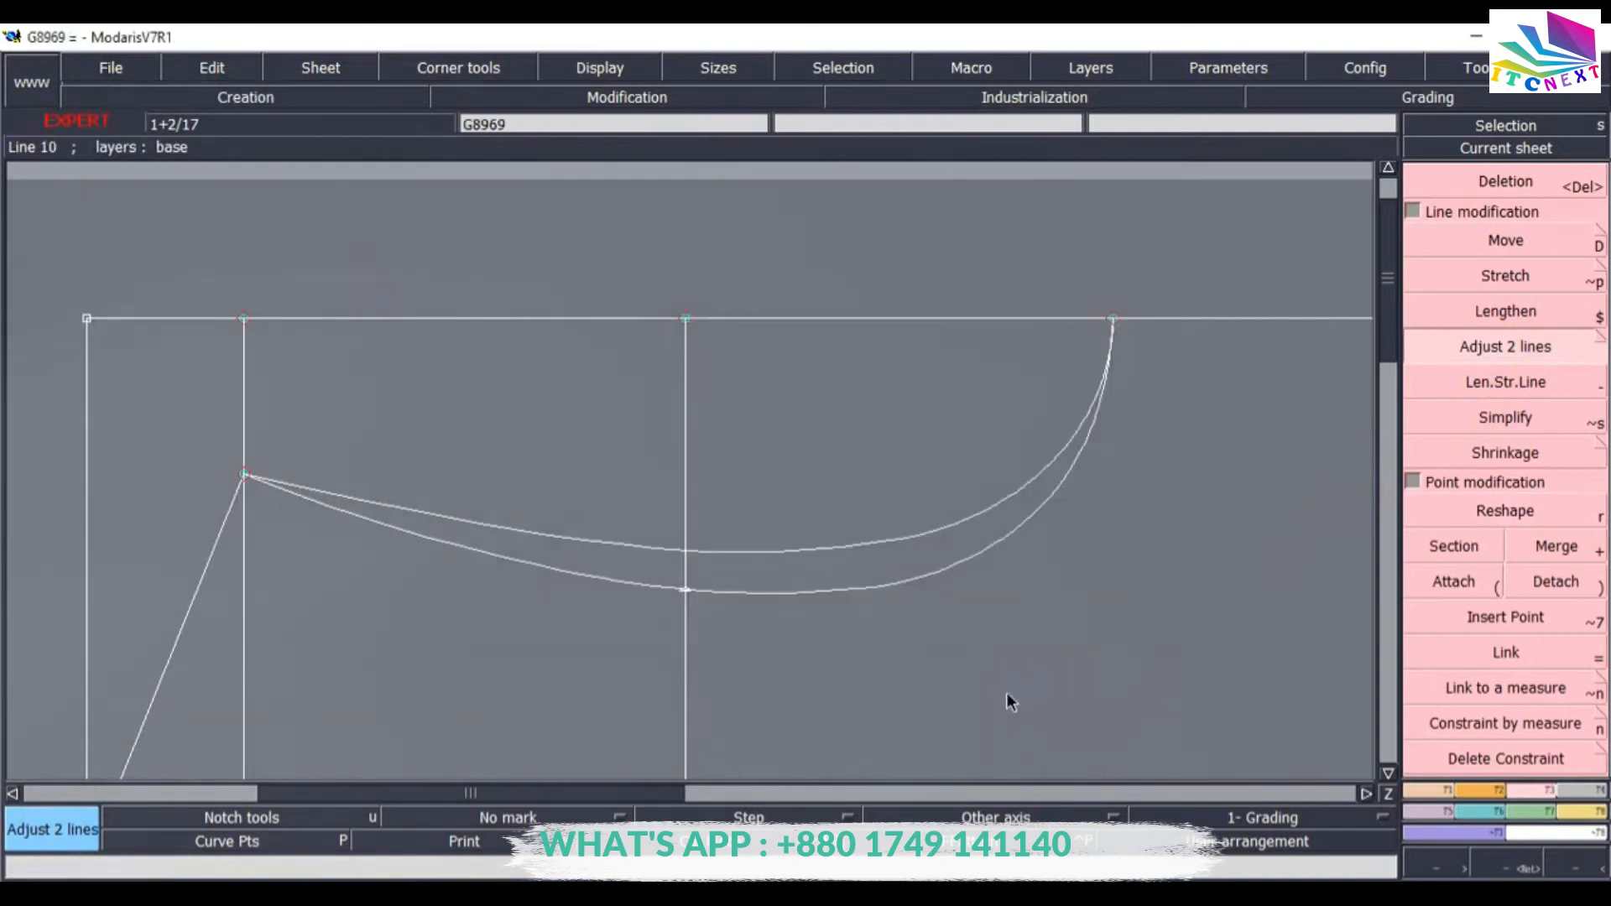
# Delete the element where the lower neckline curve meets the vertical guide line.
pyautogui.press('Home')
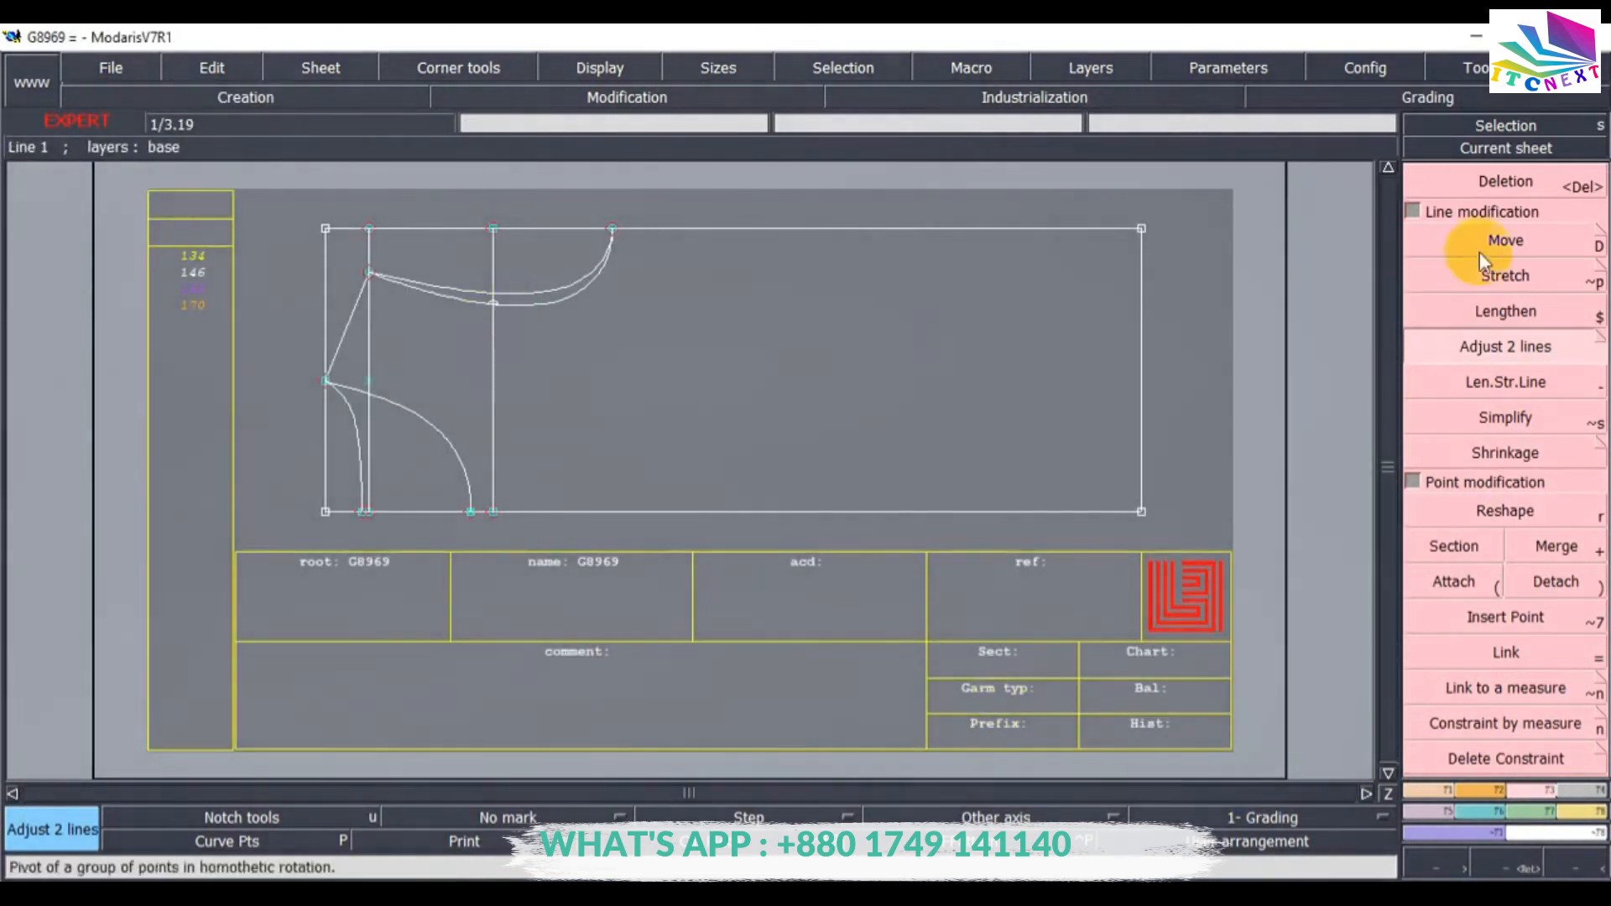
pyautogui.click(1477, 180)
pyautogui.click(507, 292)
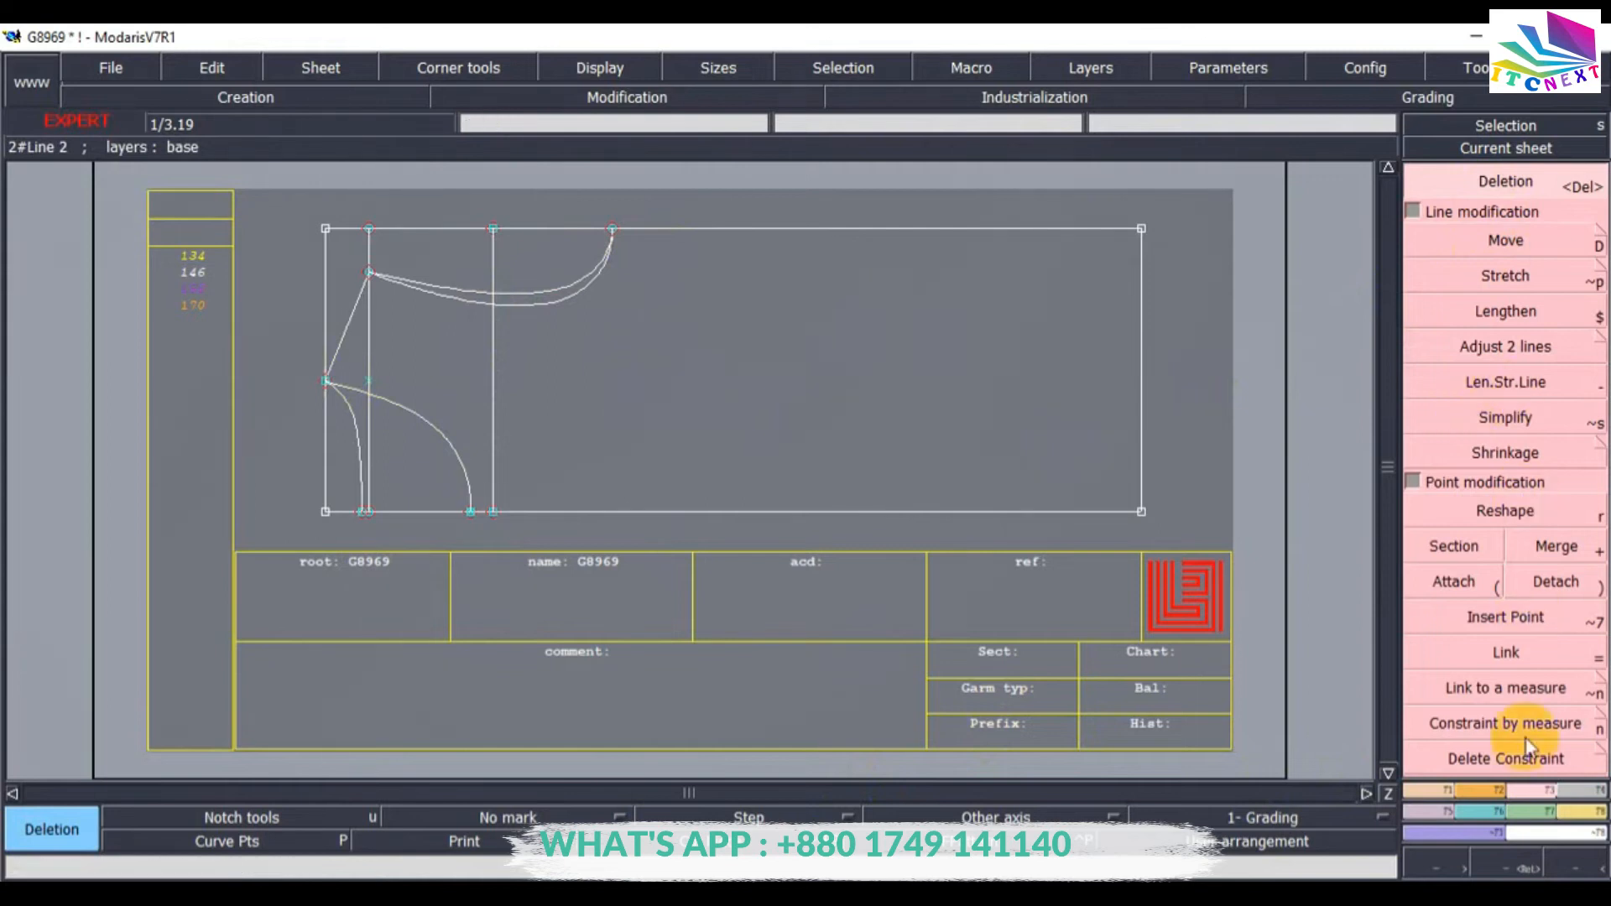
# Create a vertical parallel line inside the frame, offset from its left edge.
pyautogui.click(1432, 793)
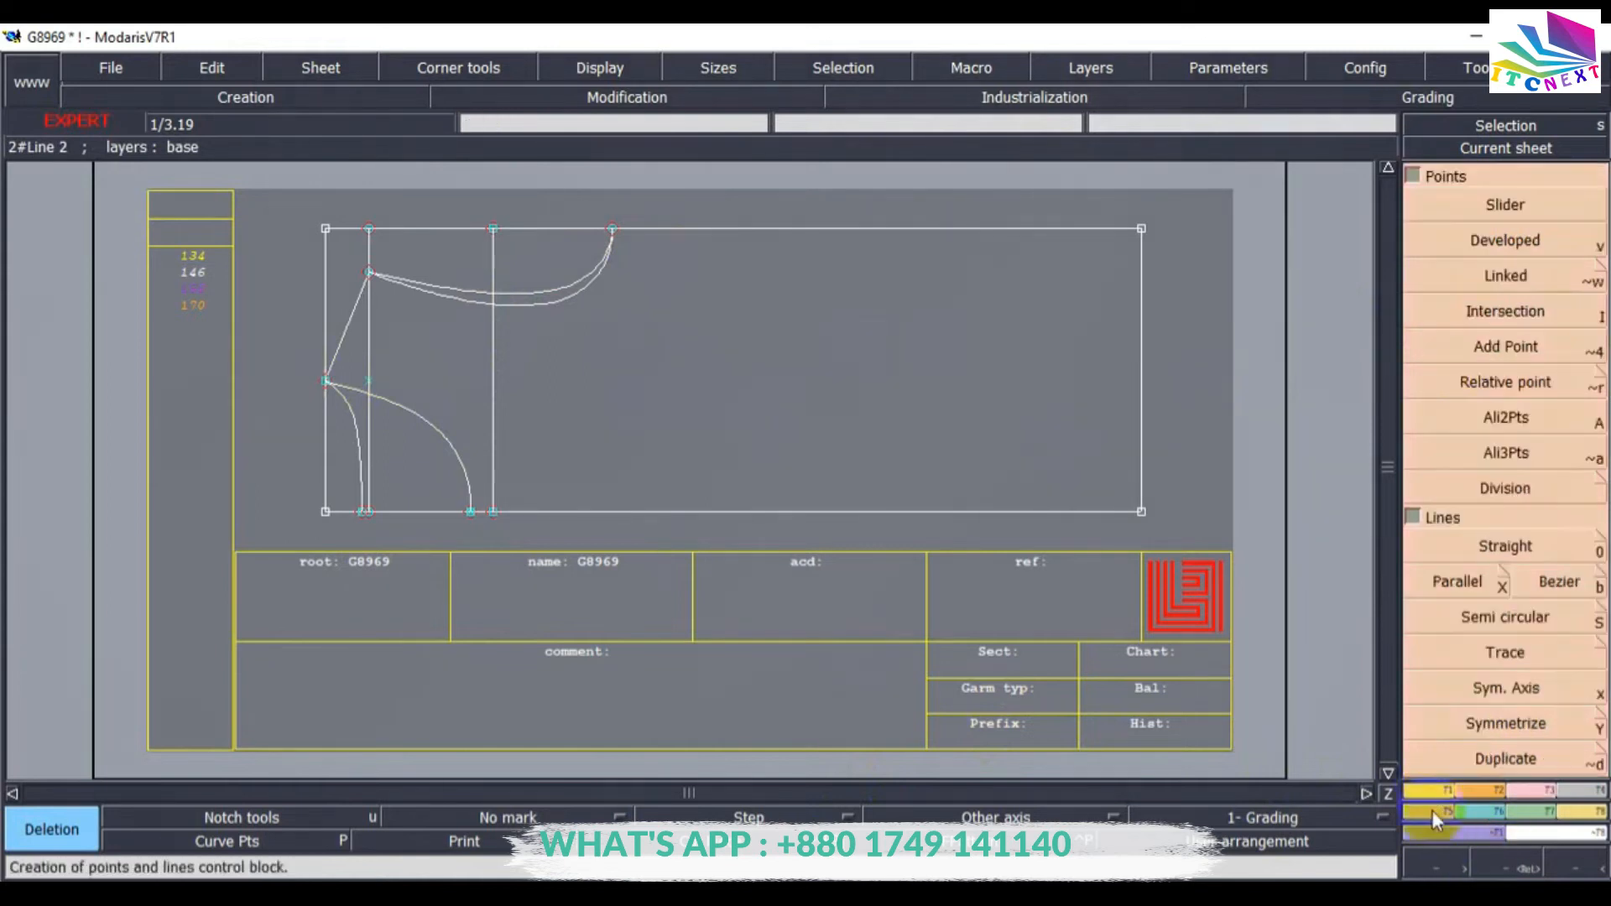
pyautogui.click(1446, 582)
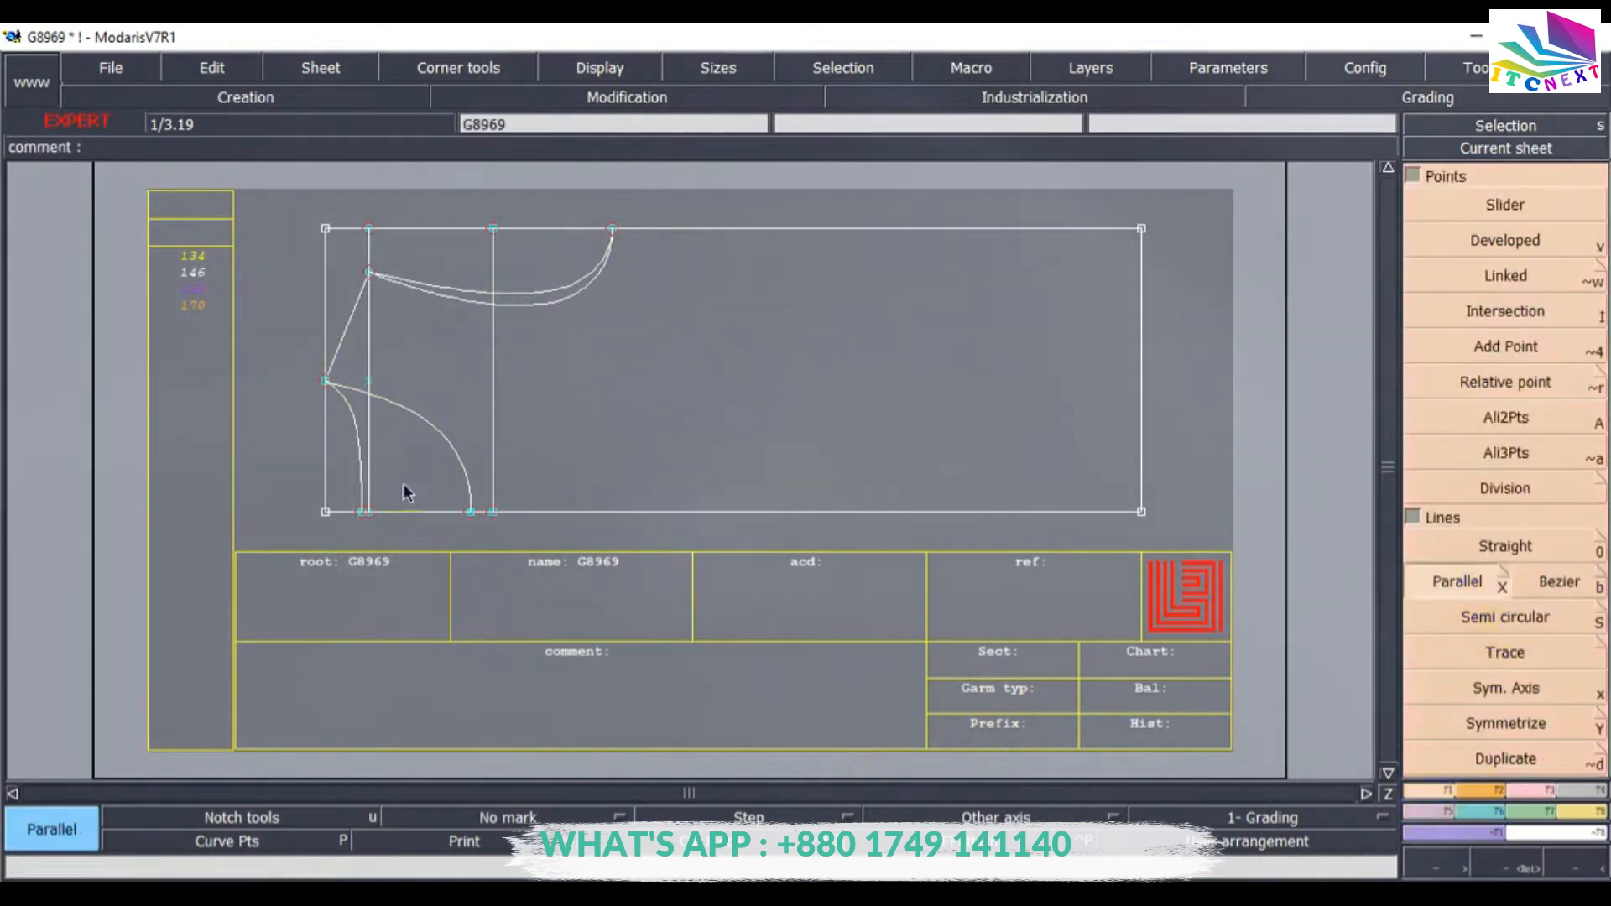
pyautogui.click(330, 423)
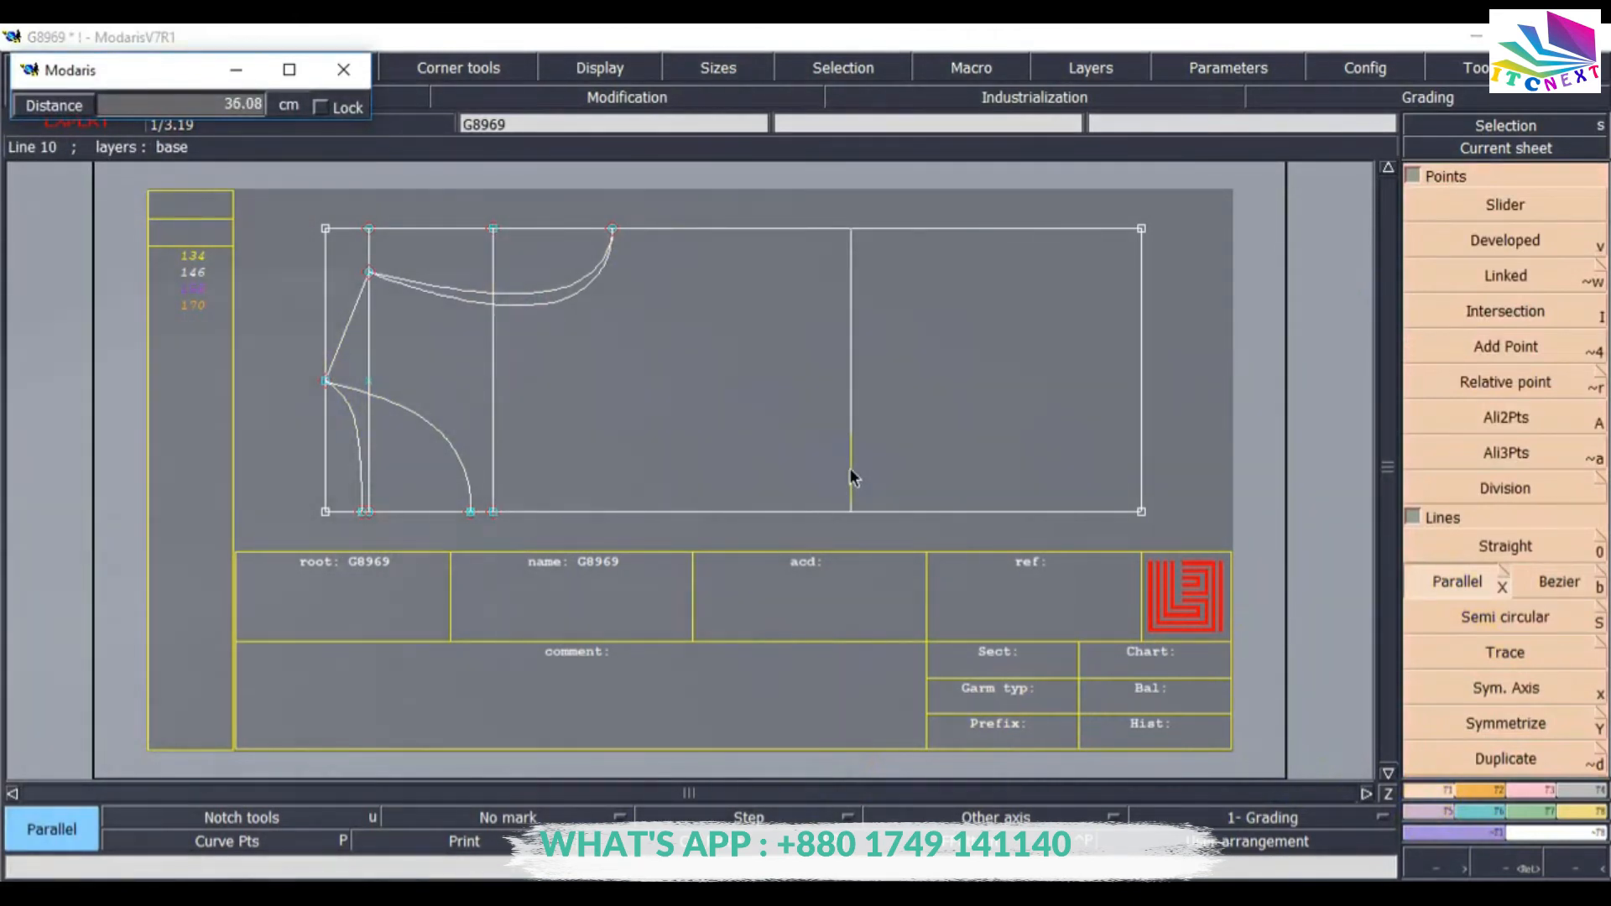
pyautogui.write('8.50')
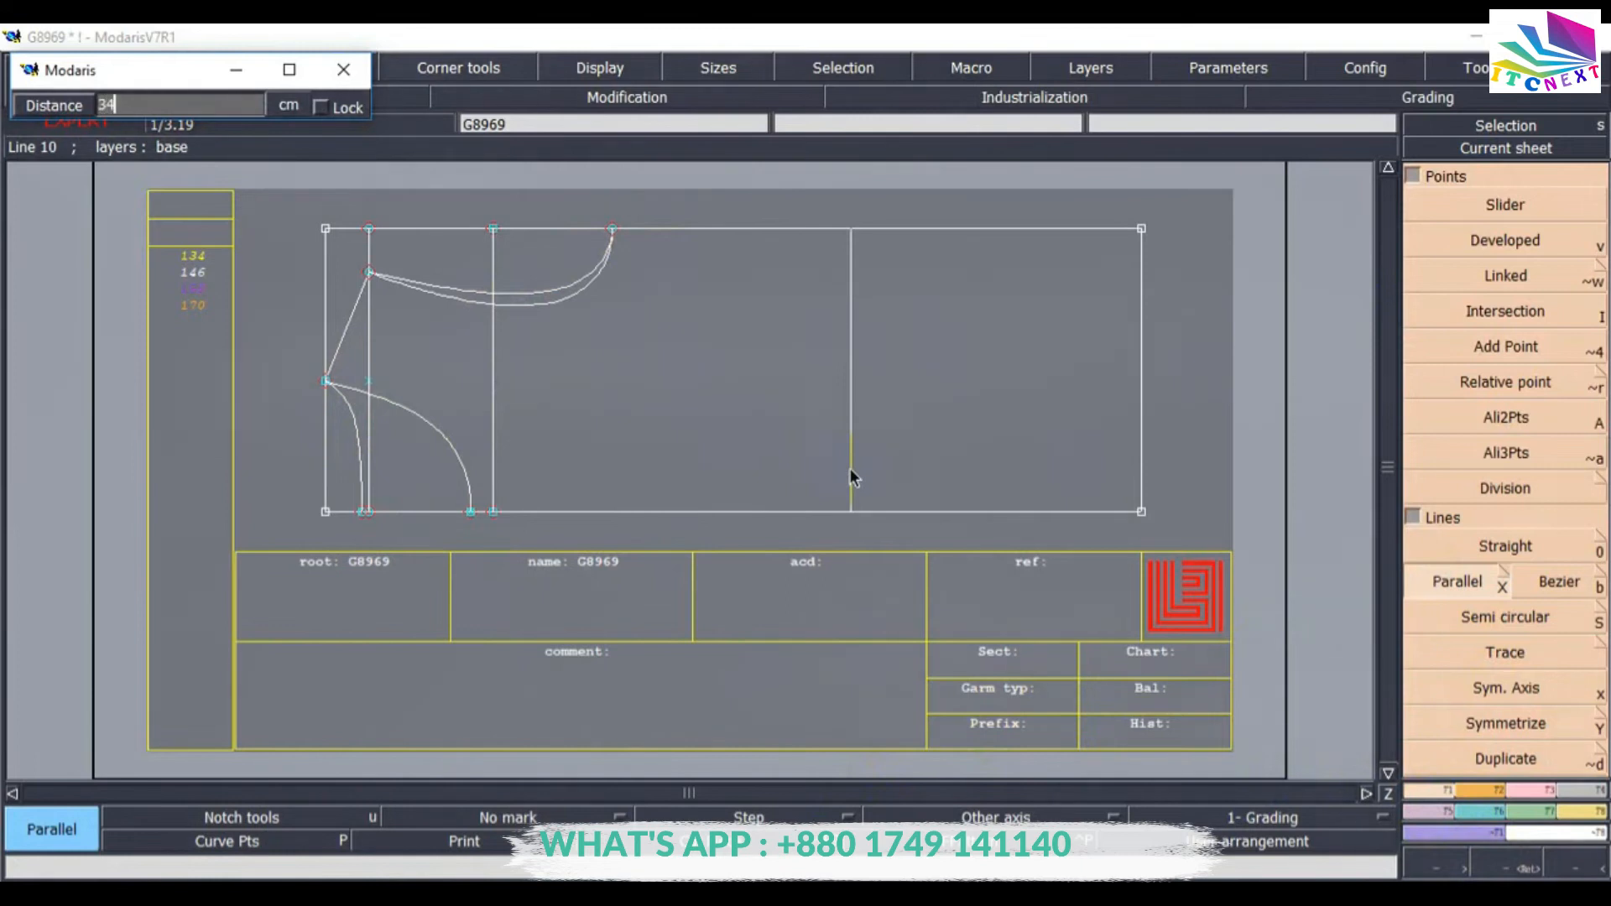
pyautogui.press('Return')
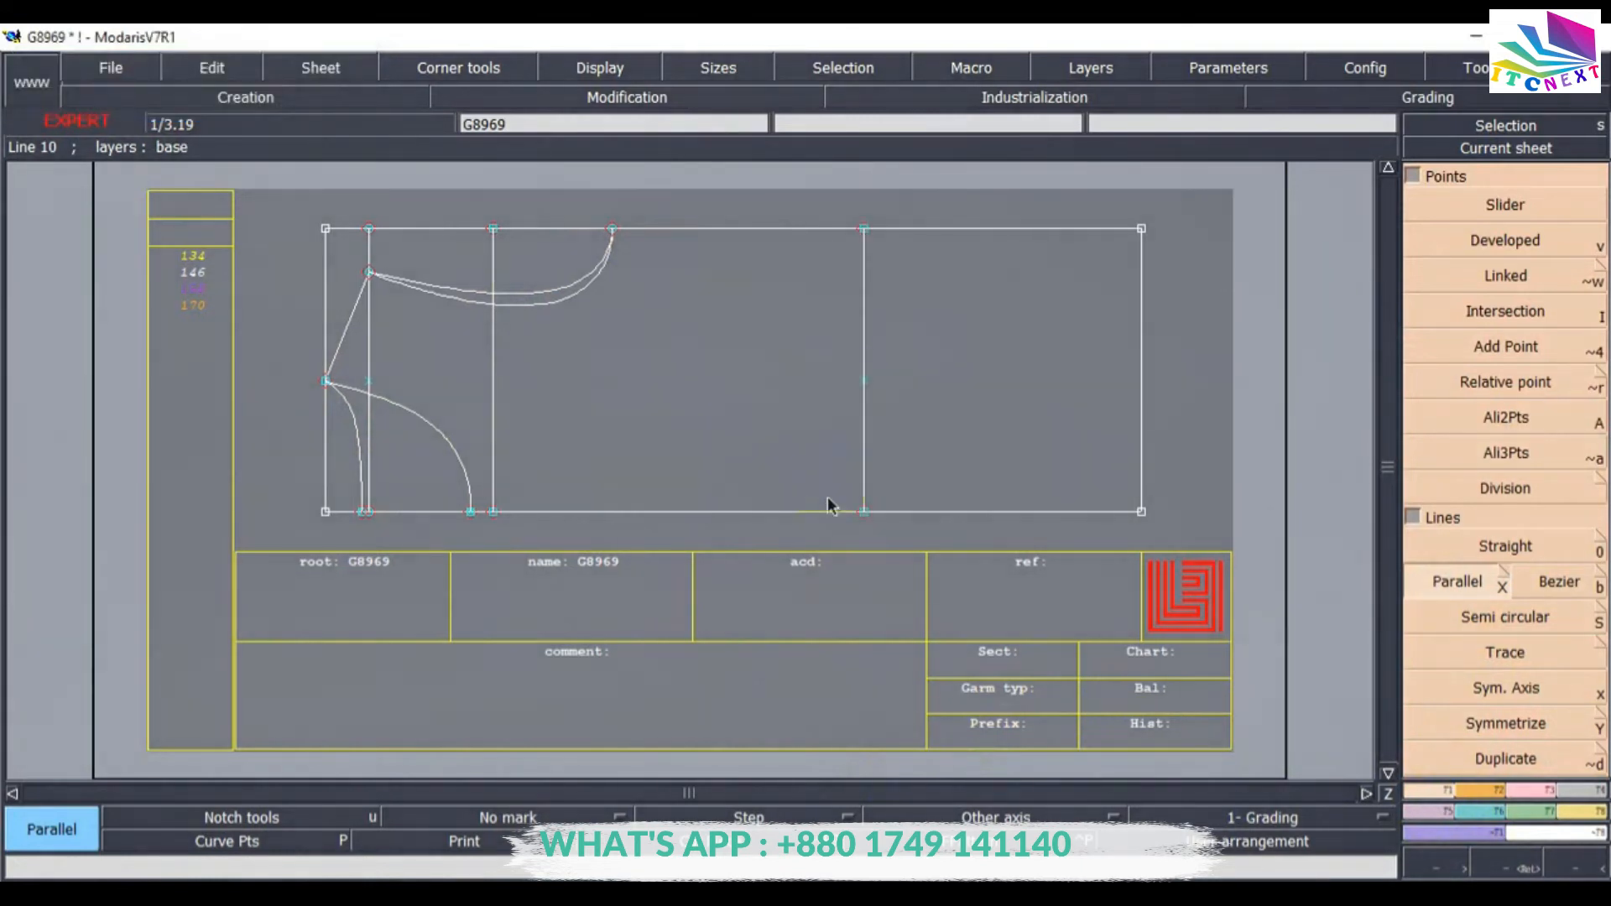
# Create a developed point -18.5 cm along the new parallel line.
pyautogui.click(1508, 245)
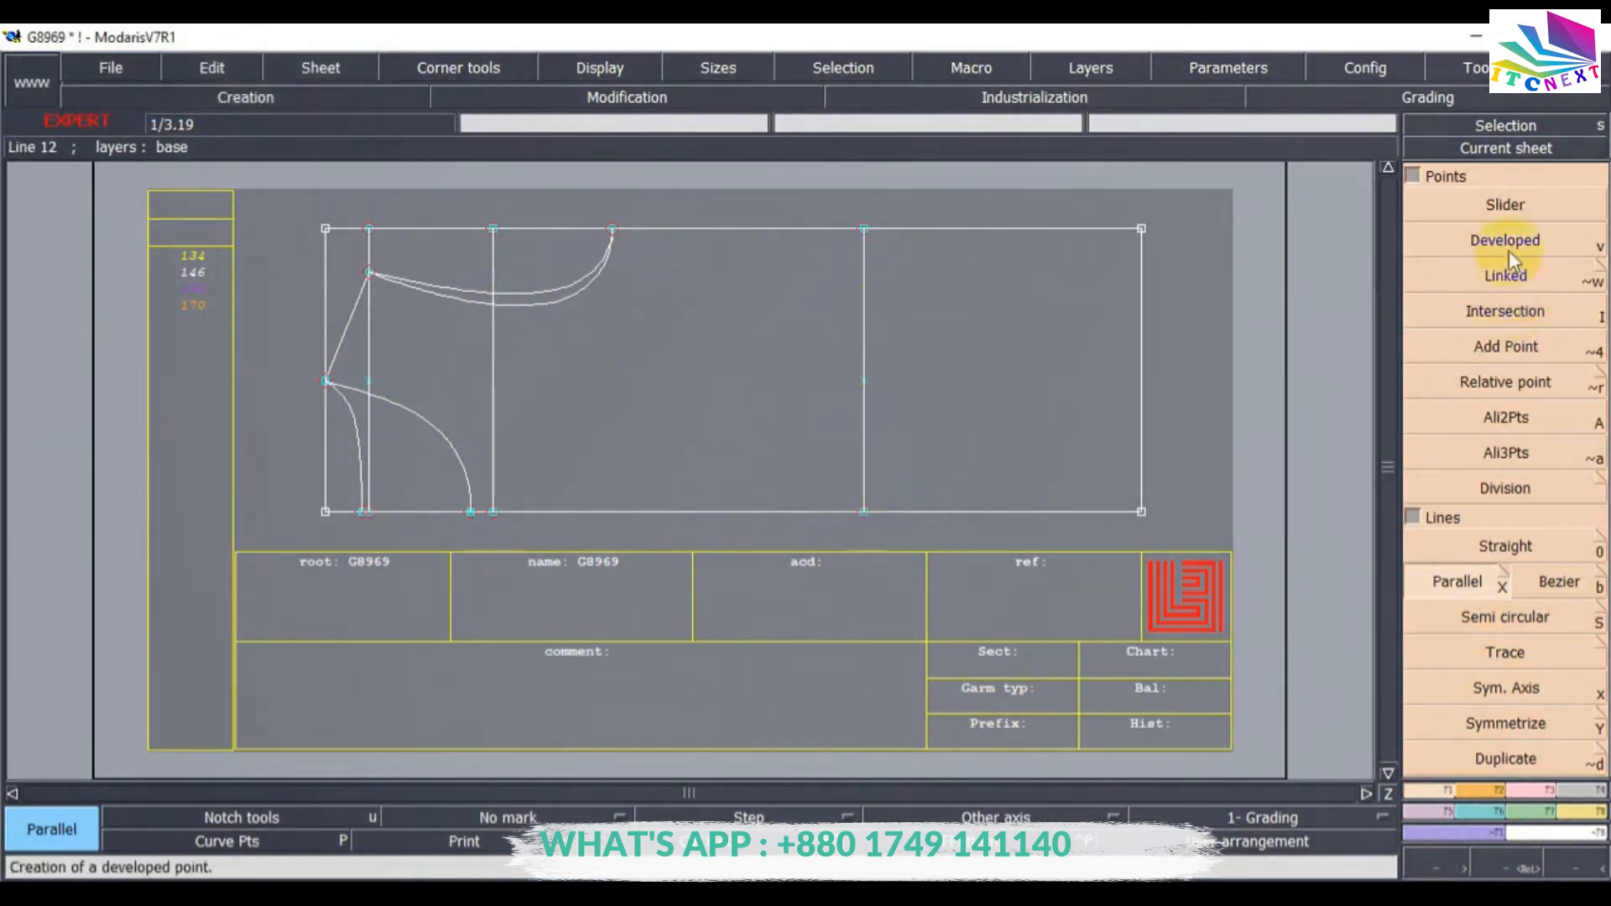
pyautogui.click(894, 303)
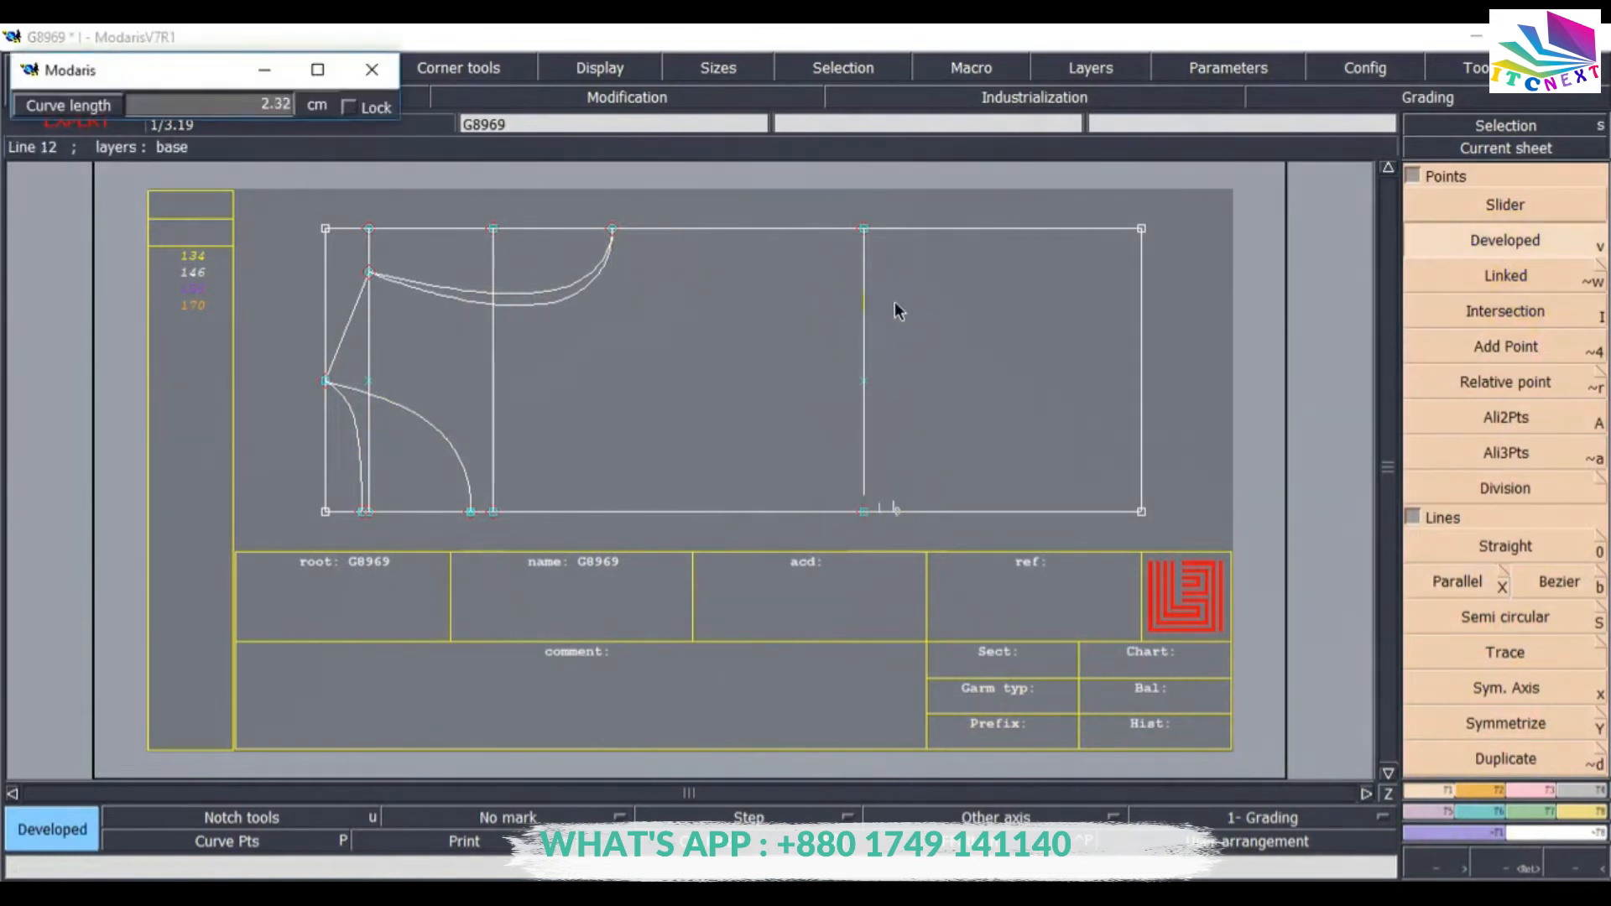
pyautogui.press('space')
pyautogui.write('-18.5')
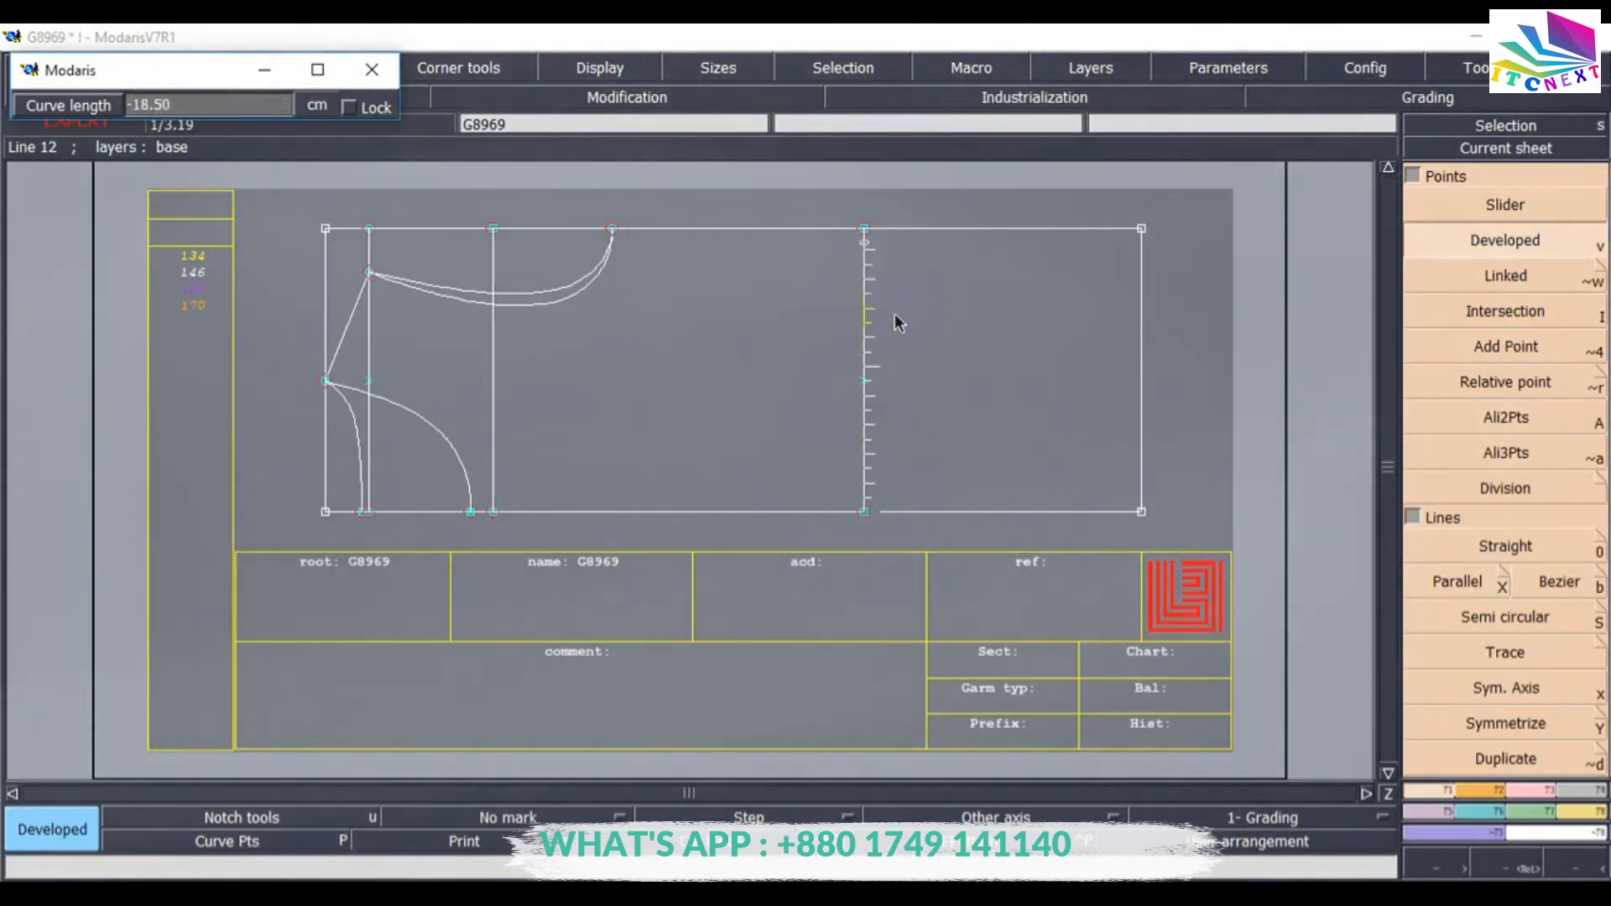
pyautogui.press('Return')
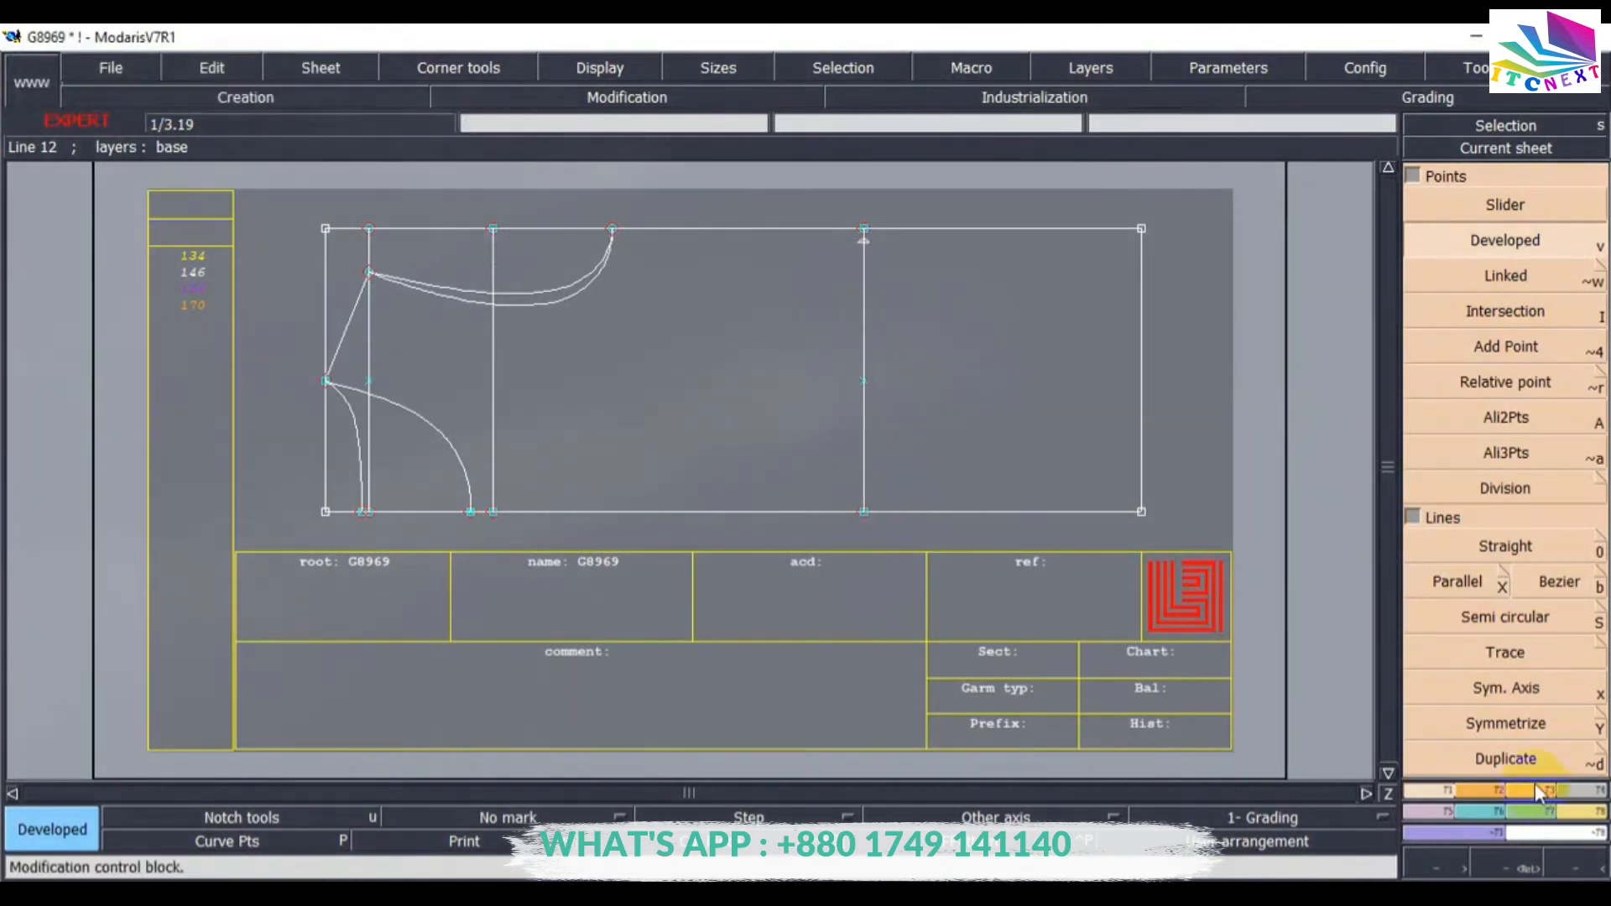
# Insert the developed point into the new parallel line.
pyautogui.click(1534, 791)
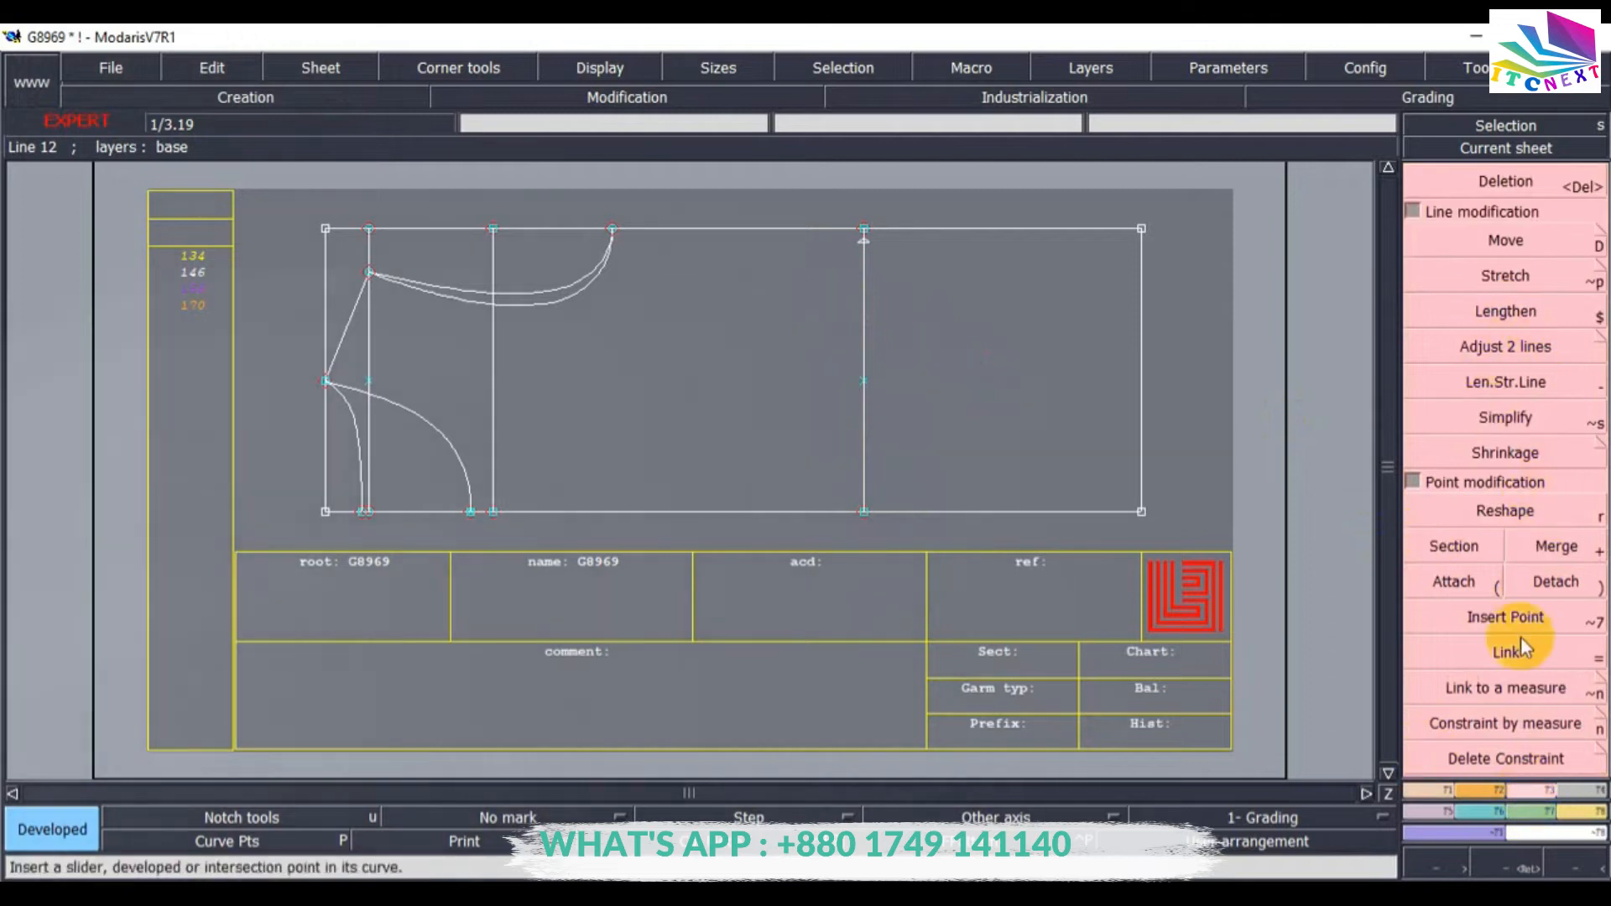
pyautogui.click(1499, 623)
pyautogui.click(863, 243)
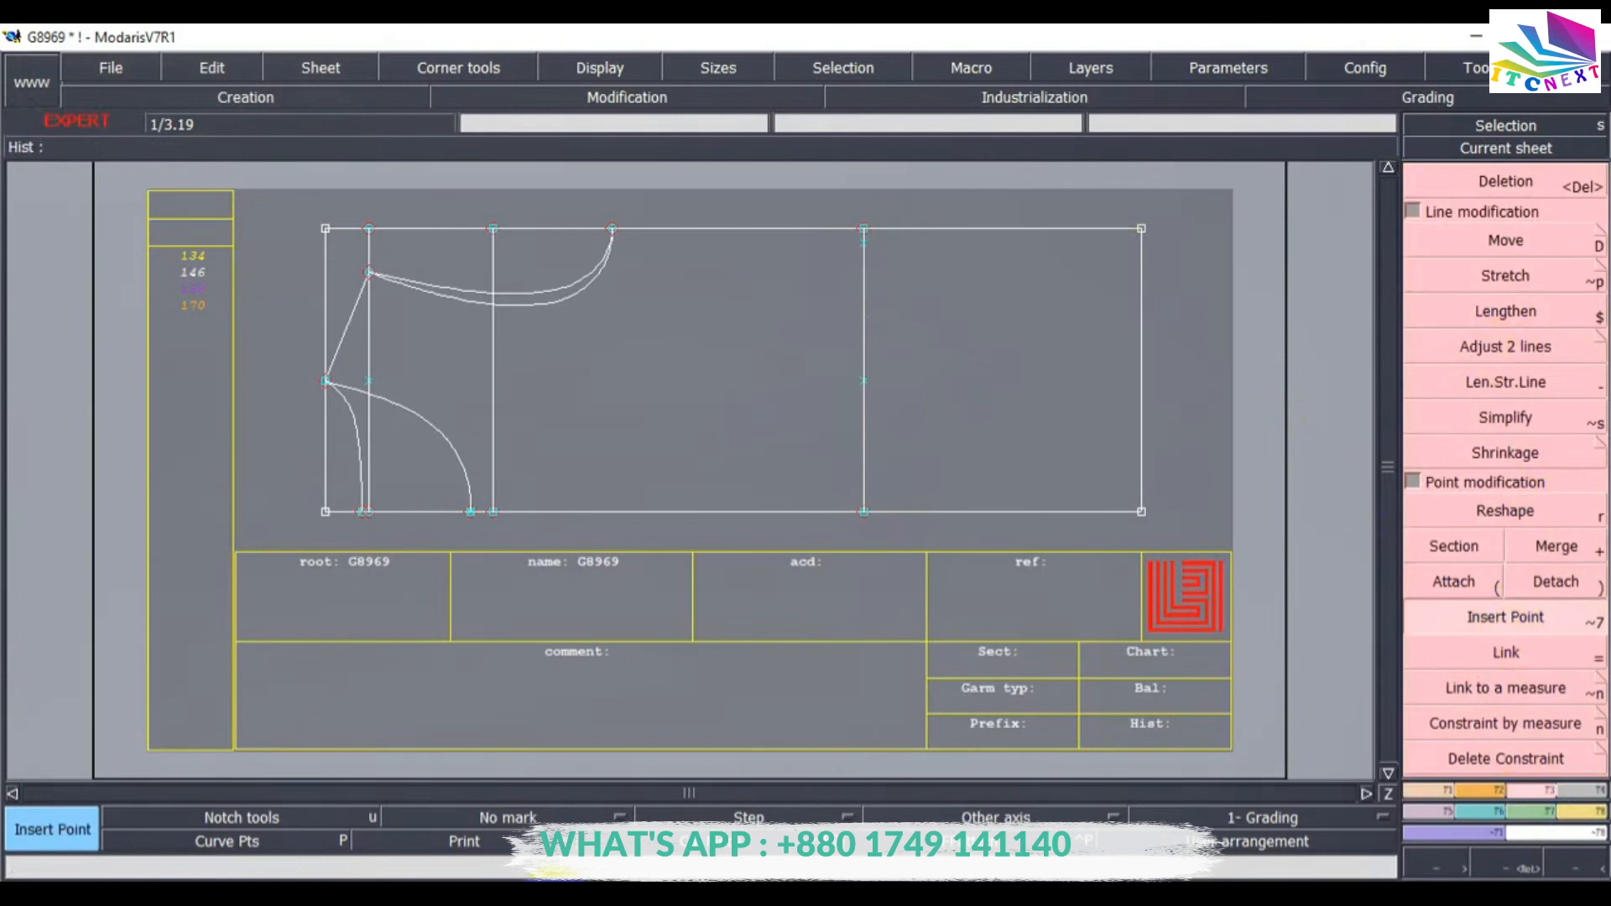
# Check the measurement chart, then create a parallel line 2.5 cm inside the frame's right edge.
pyautogui.click(556, 898)
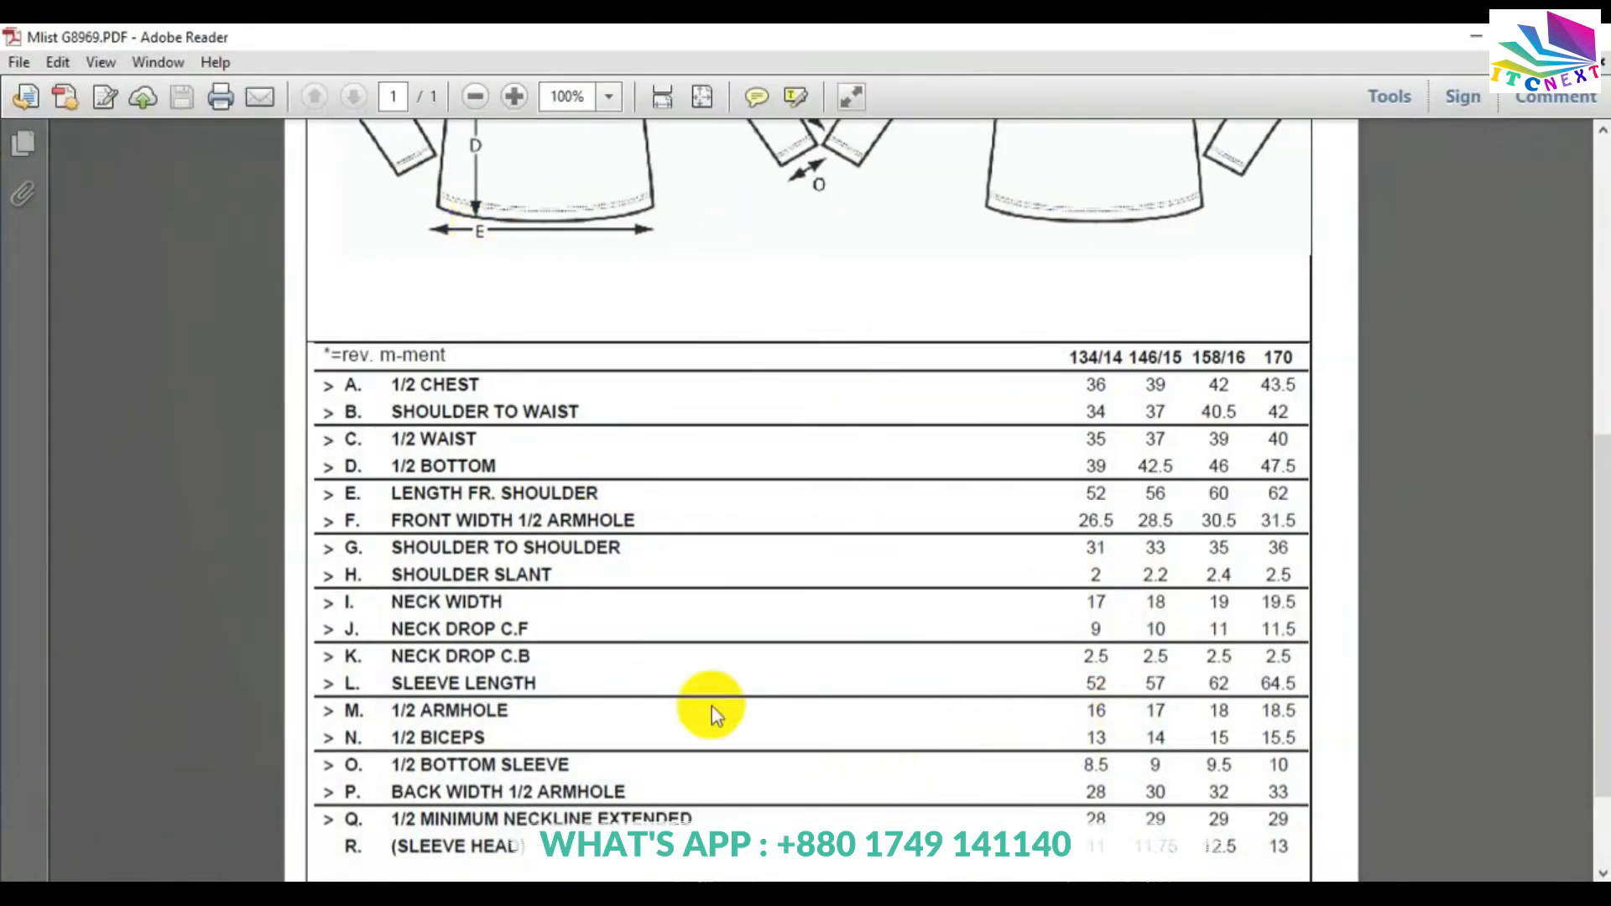
pyautogui.click(541, 898)
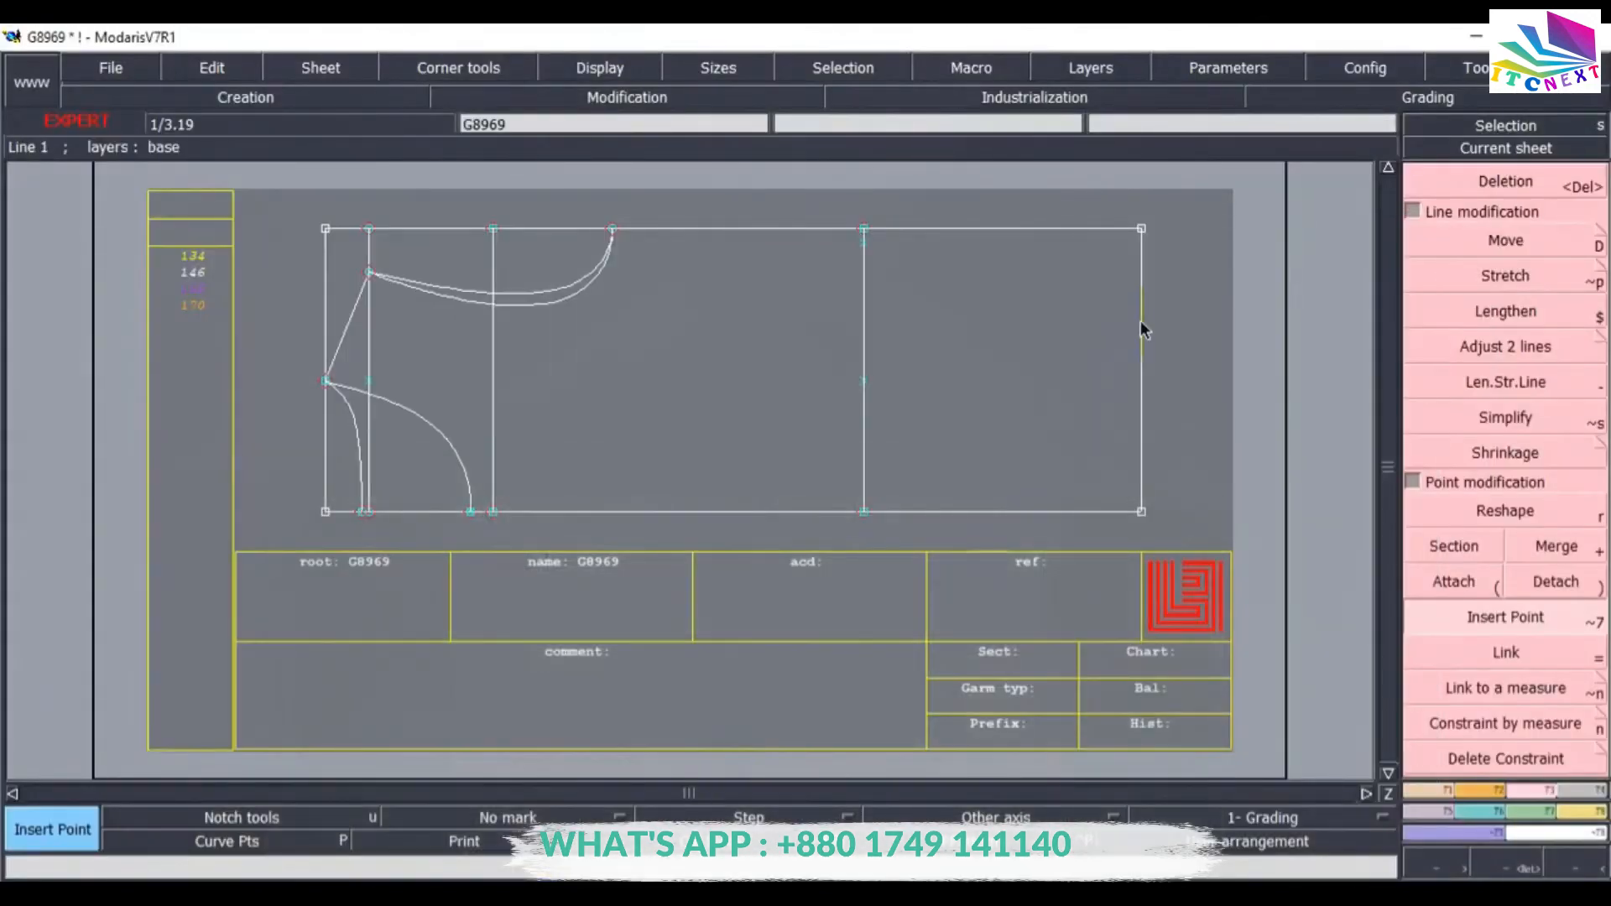
pyautogui.click(1542, 794)
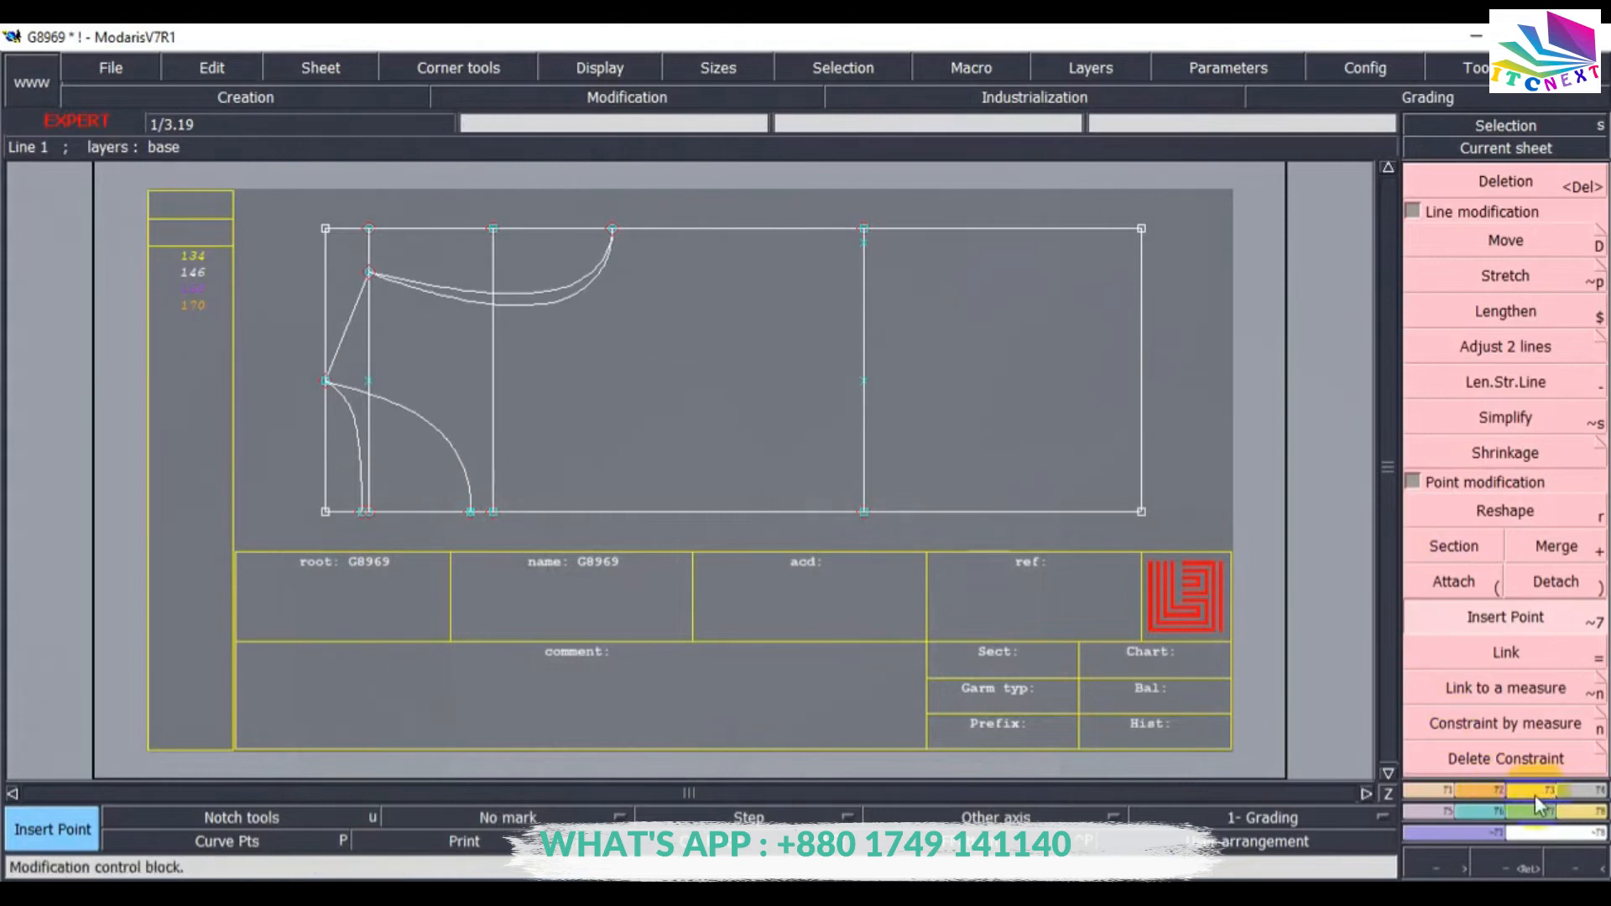
pyautogui.click(1433, 791)
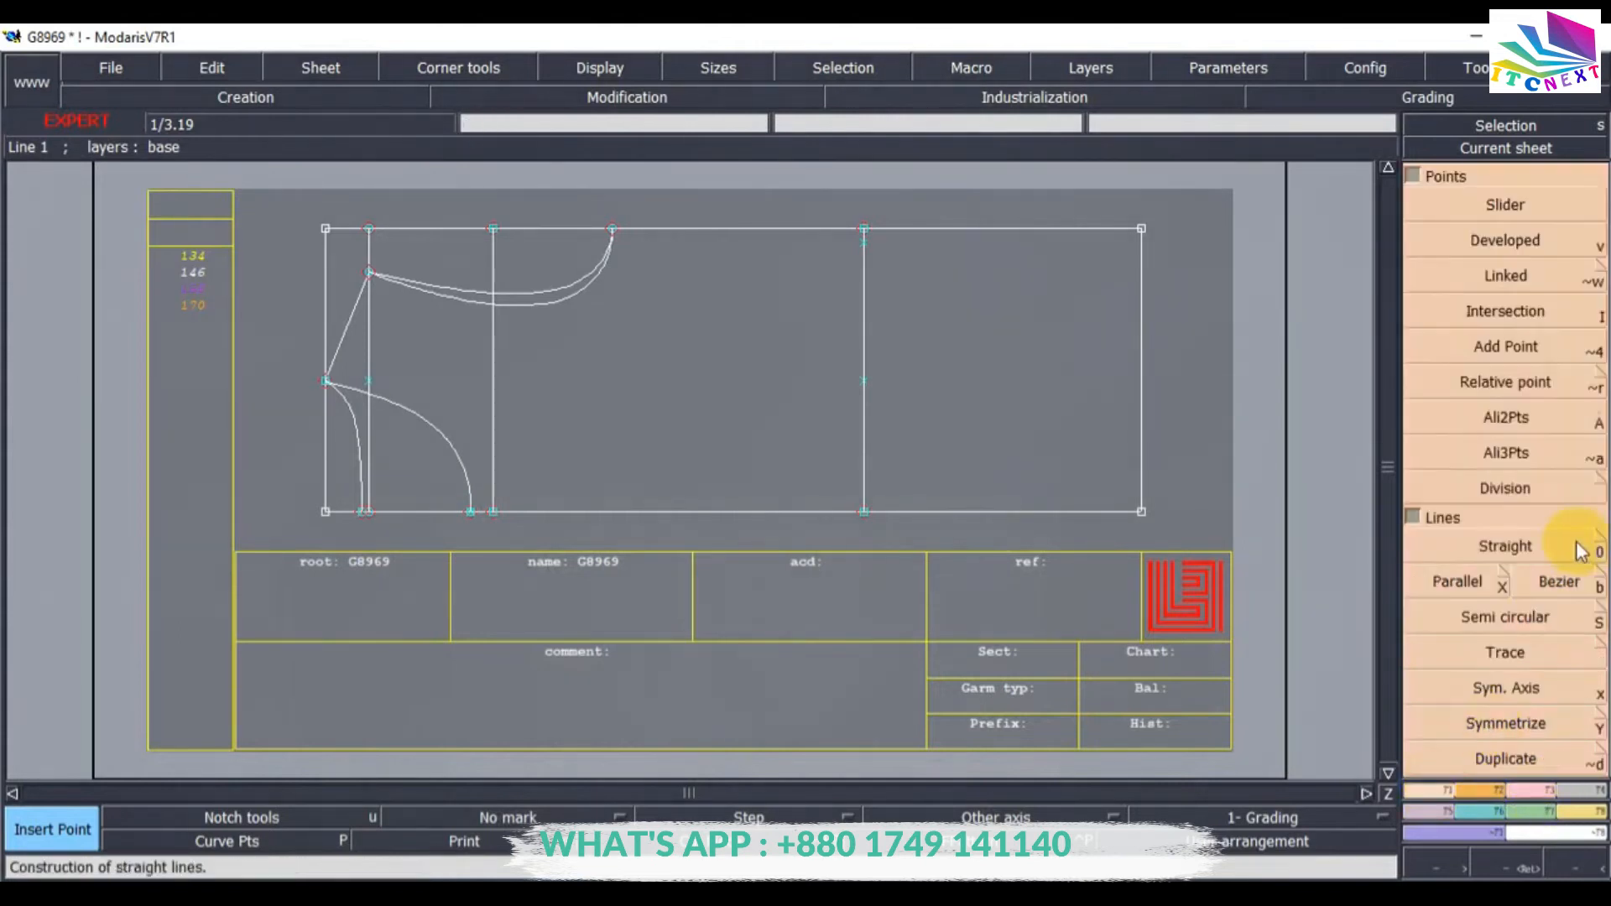
pyautogui.click(1450, 588)
pyautogui.click(1140, 378)
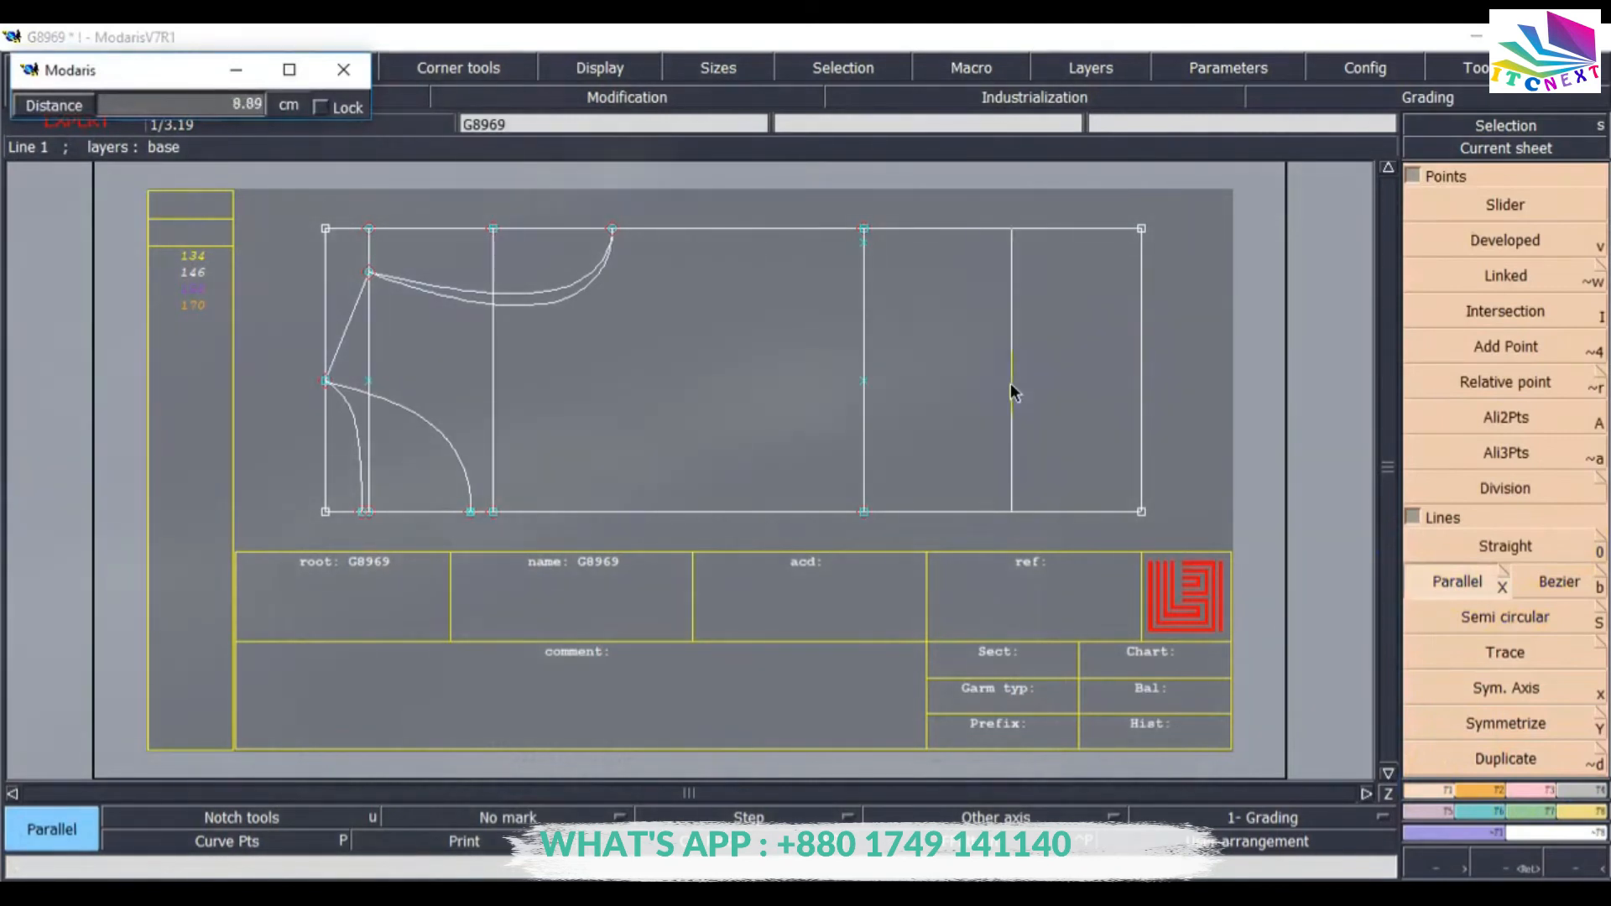
pyautogui.write('2.5')
pyautogui.press('Return')
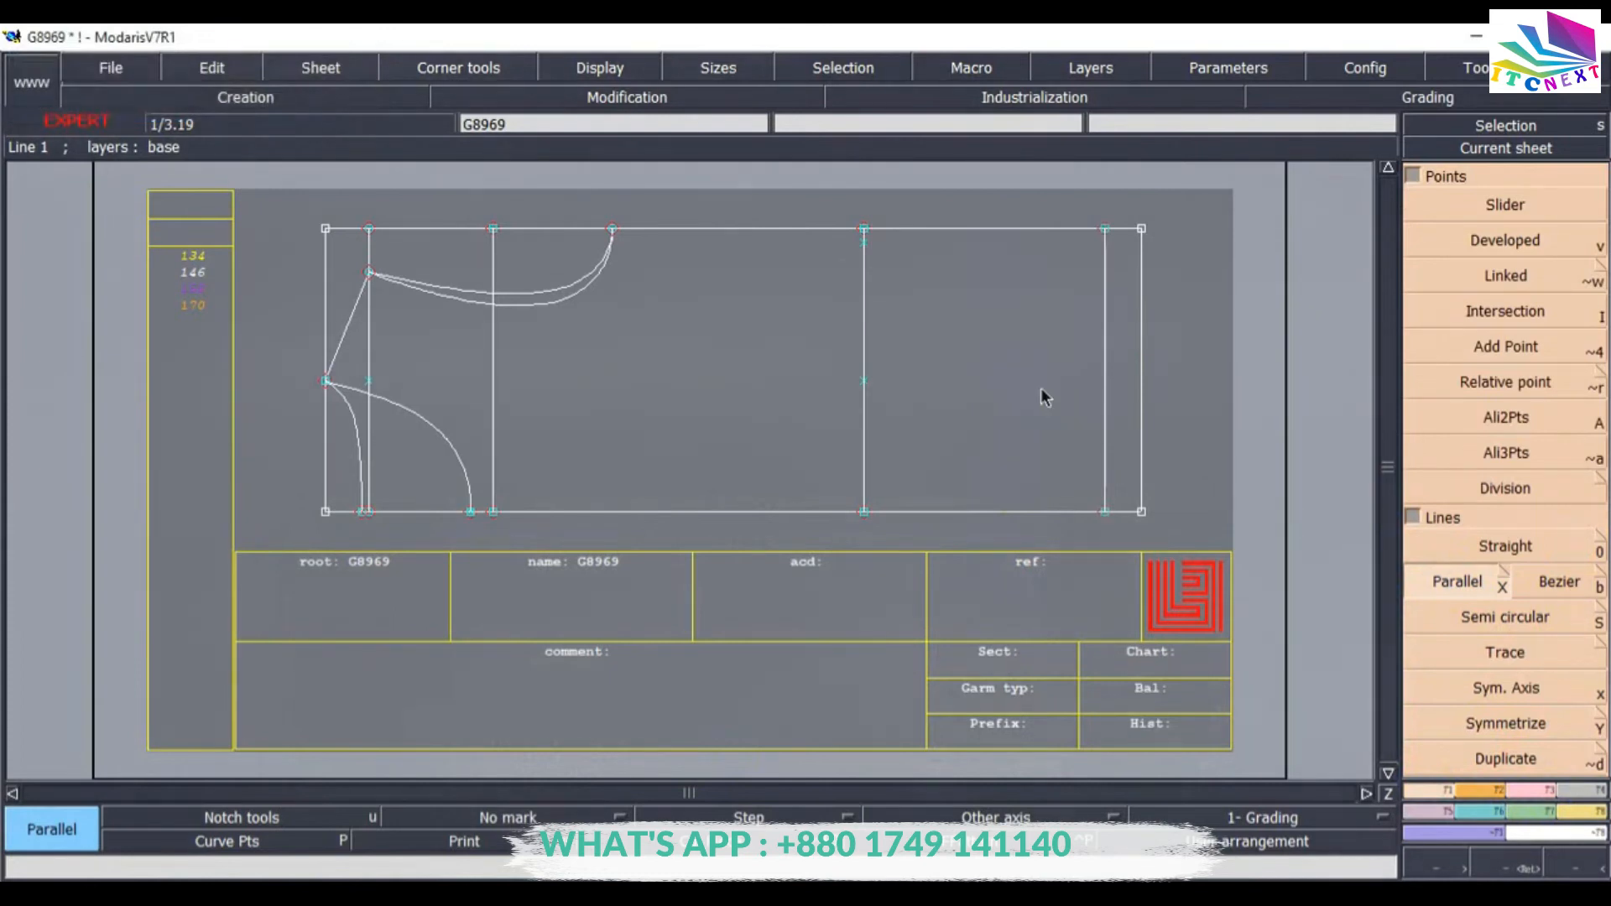
# Create a developed point 21.25 cm along the 2.5 cm parallel line, beyond the frame's top edge.
pyautogui.hotkey('alt', 'Tab')
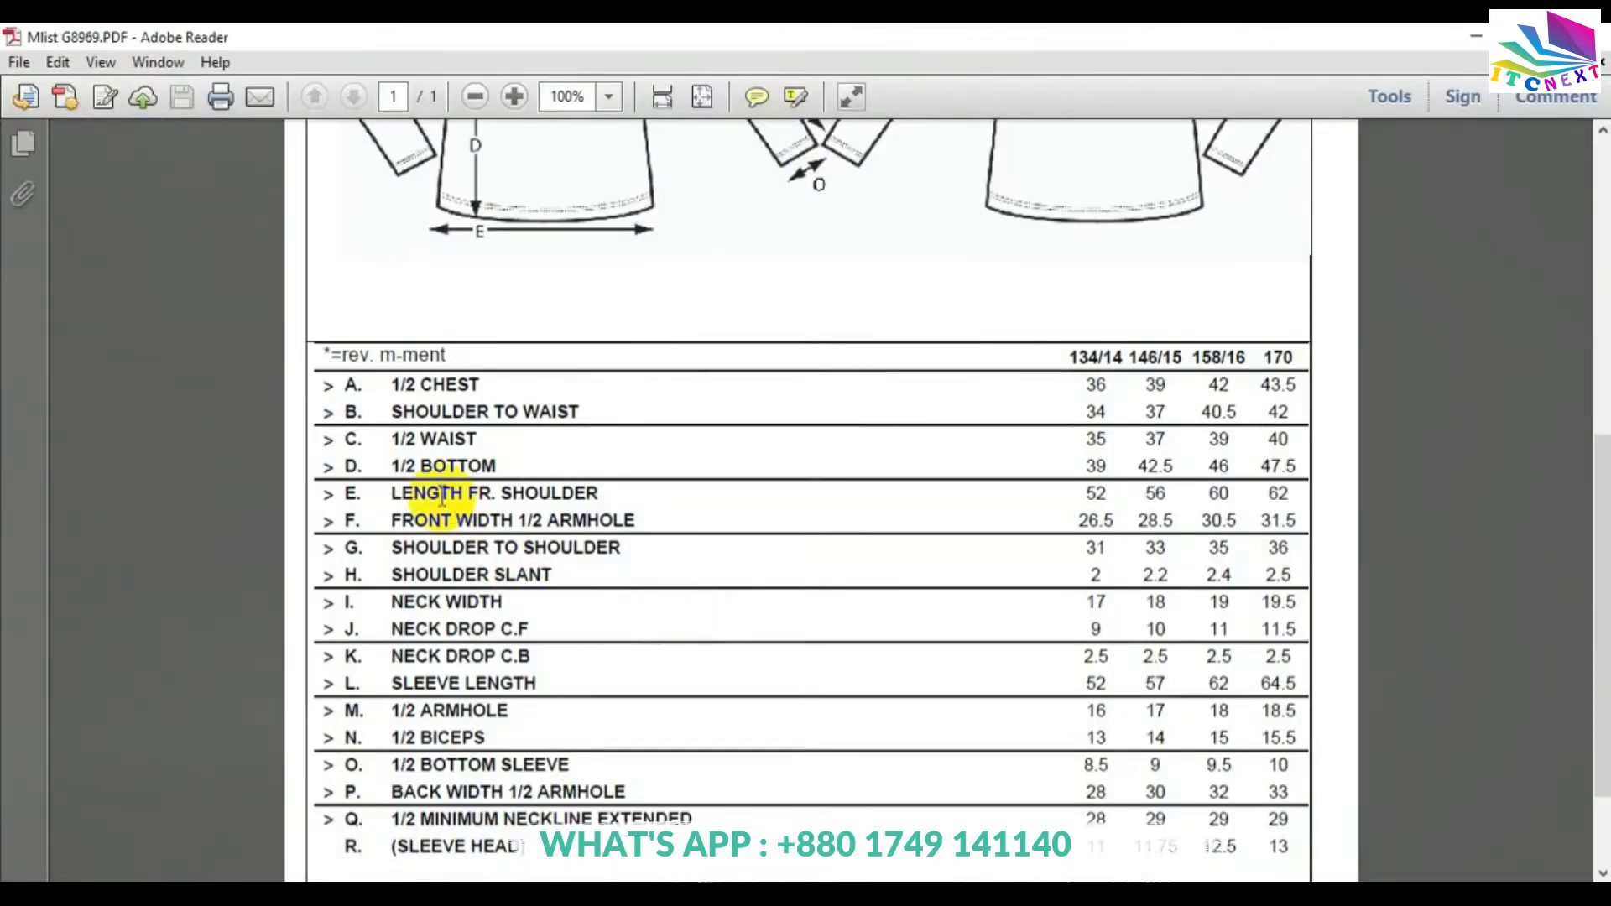
pyautogui.click(1474, 43)
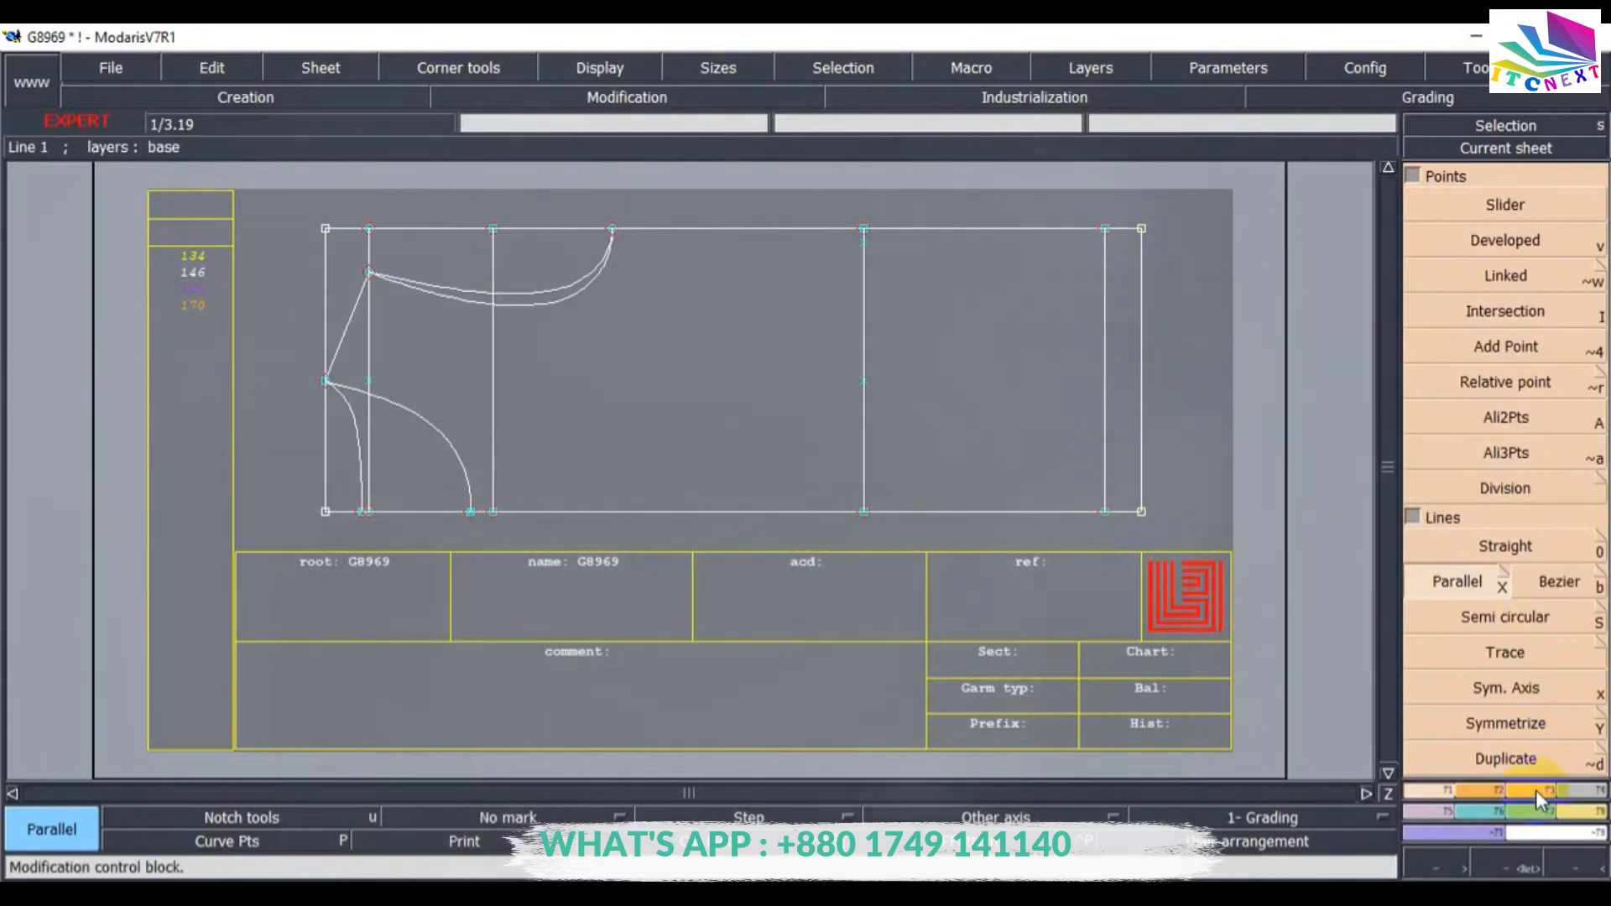
pyautogui.click(1505, 240)
pyautogui.click(1043, 229)
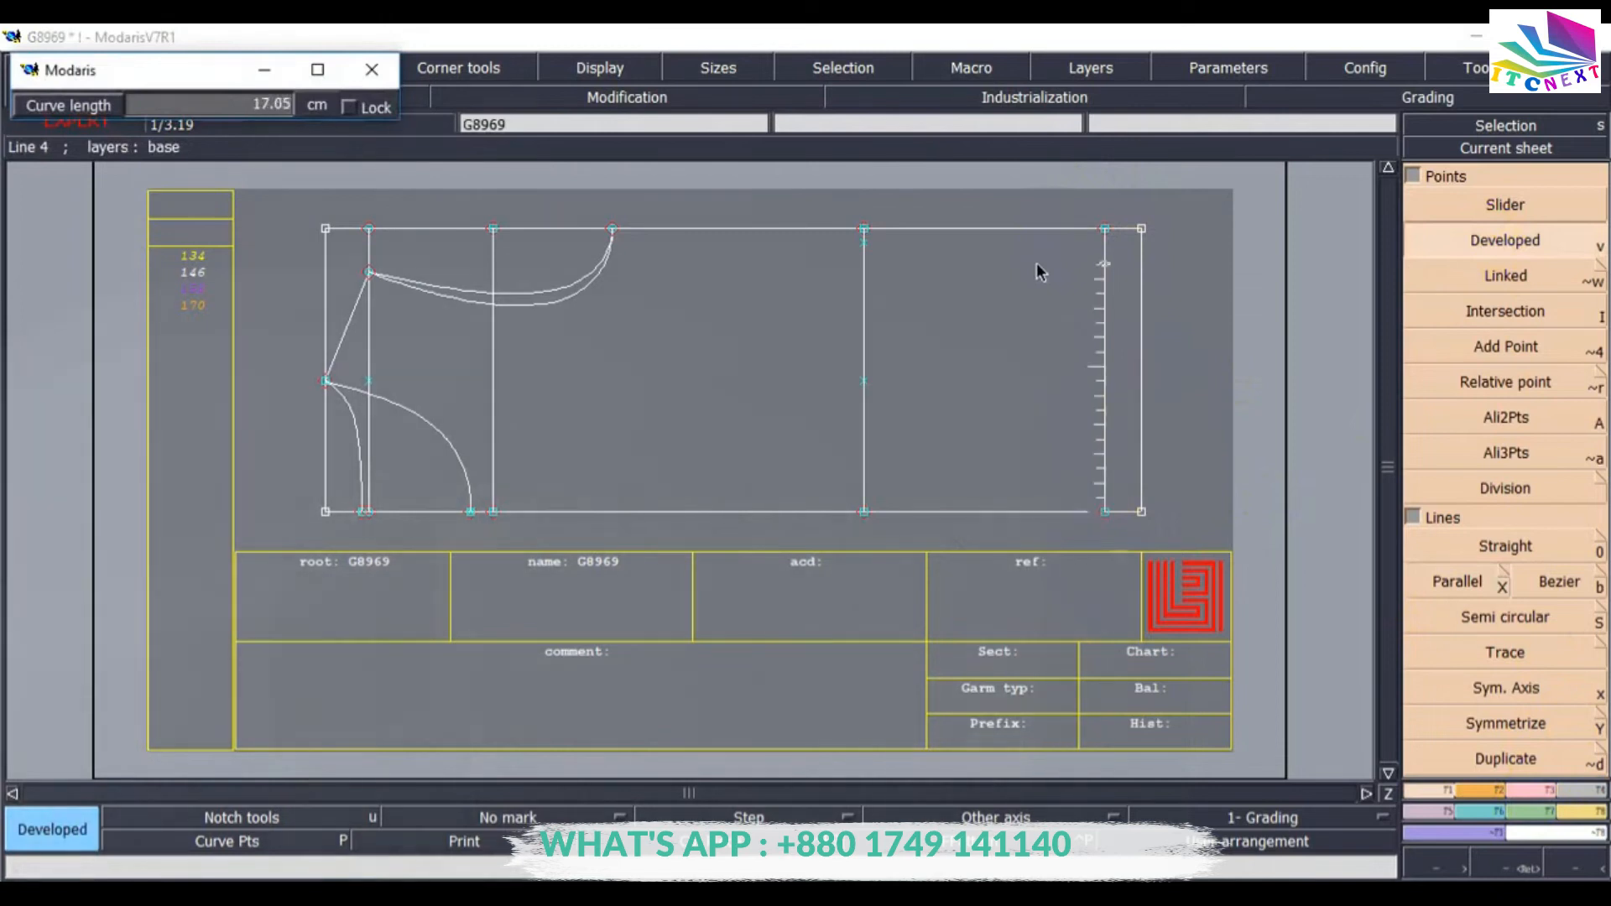
pyautogui.press('Down')
pyautogui.write('21.25')
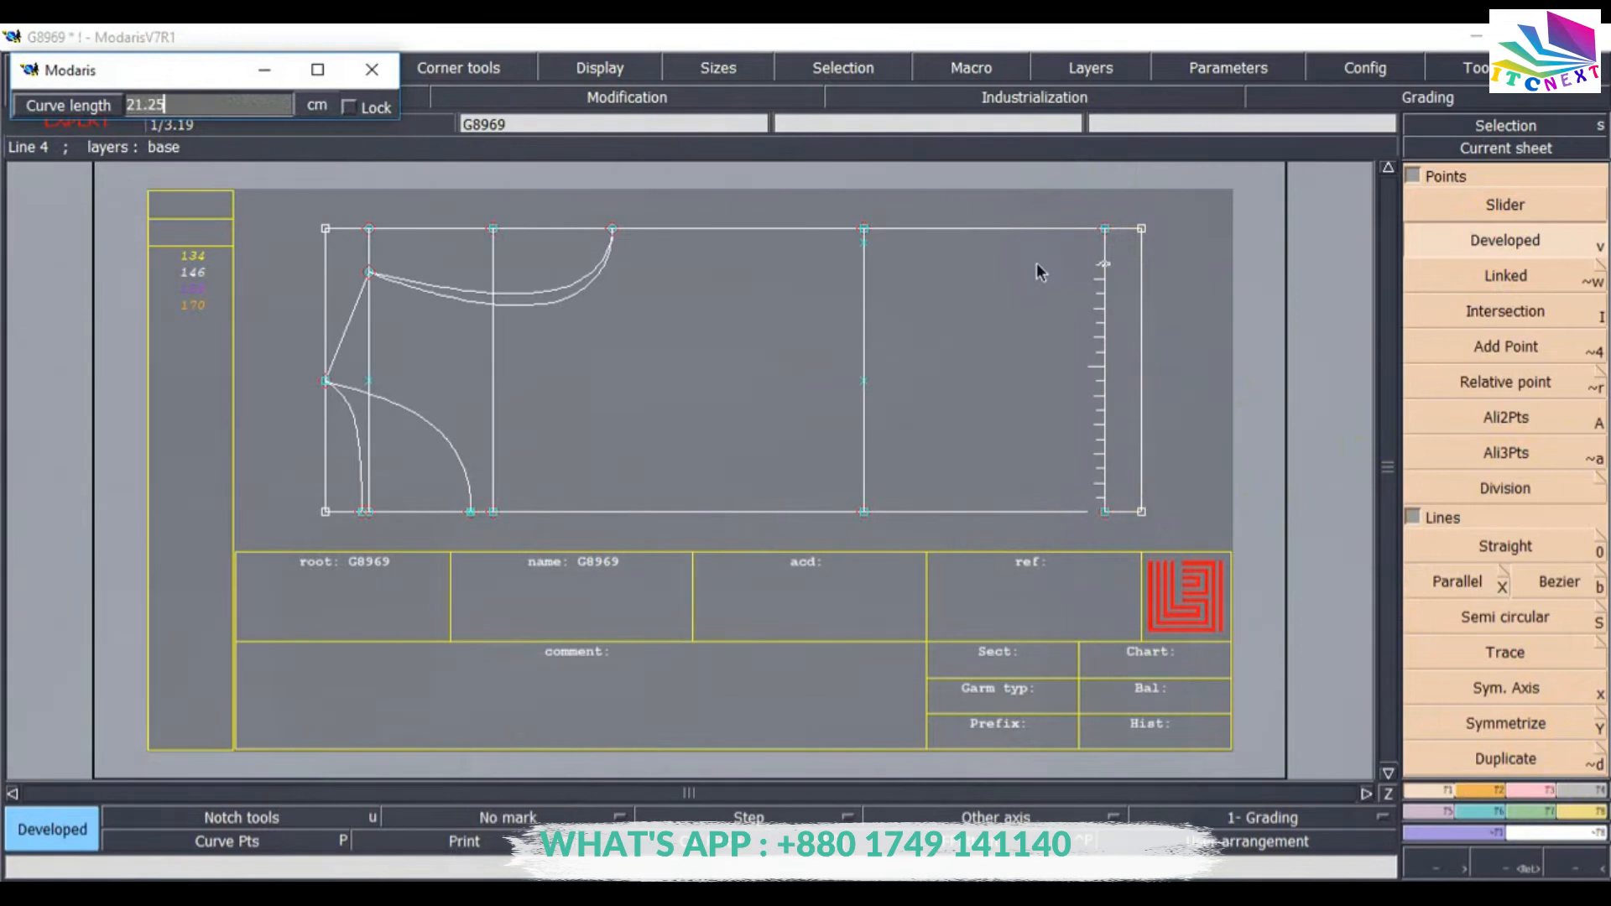
pyautogui.click(1109, 198)
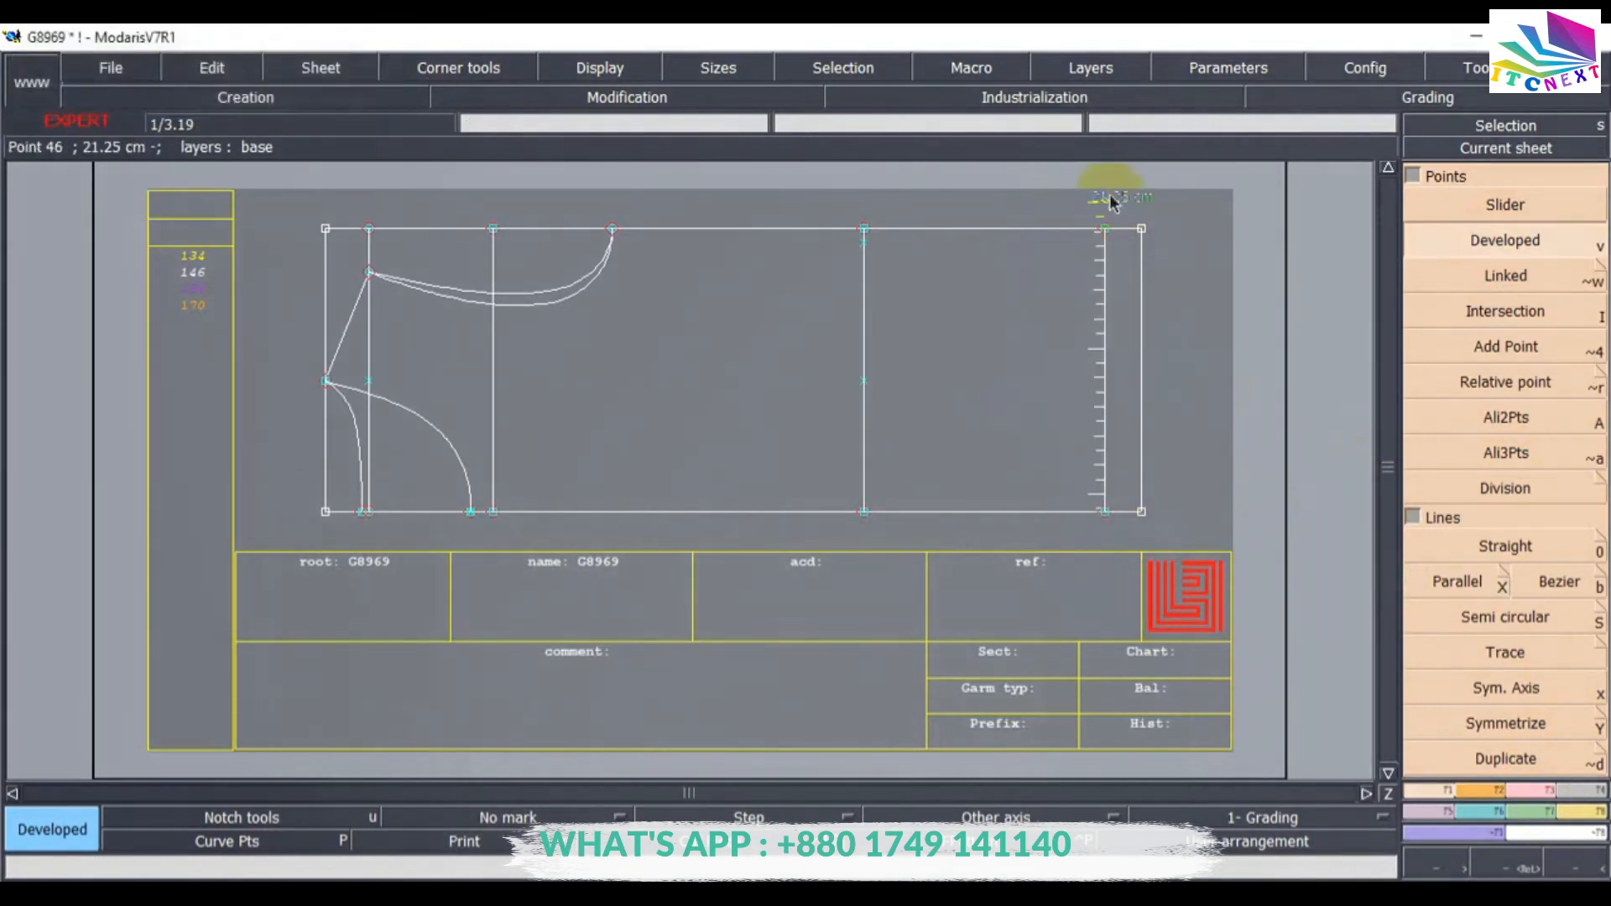
# Insert the 21.25 cm developed point into the 2.5 cm parallel line.
pyautogui.click(627, 97)
pyautogui.click(1511, 618)
pyautogui.click(1109, 206)
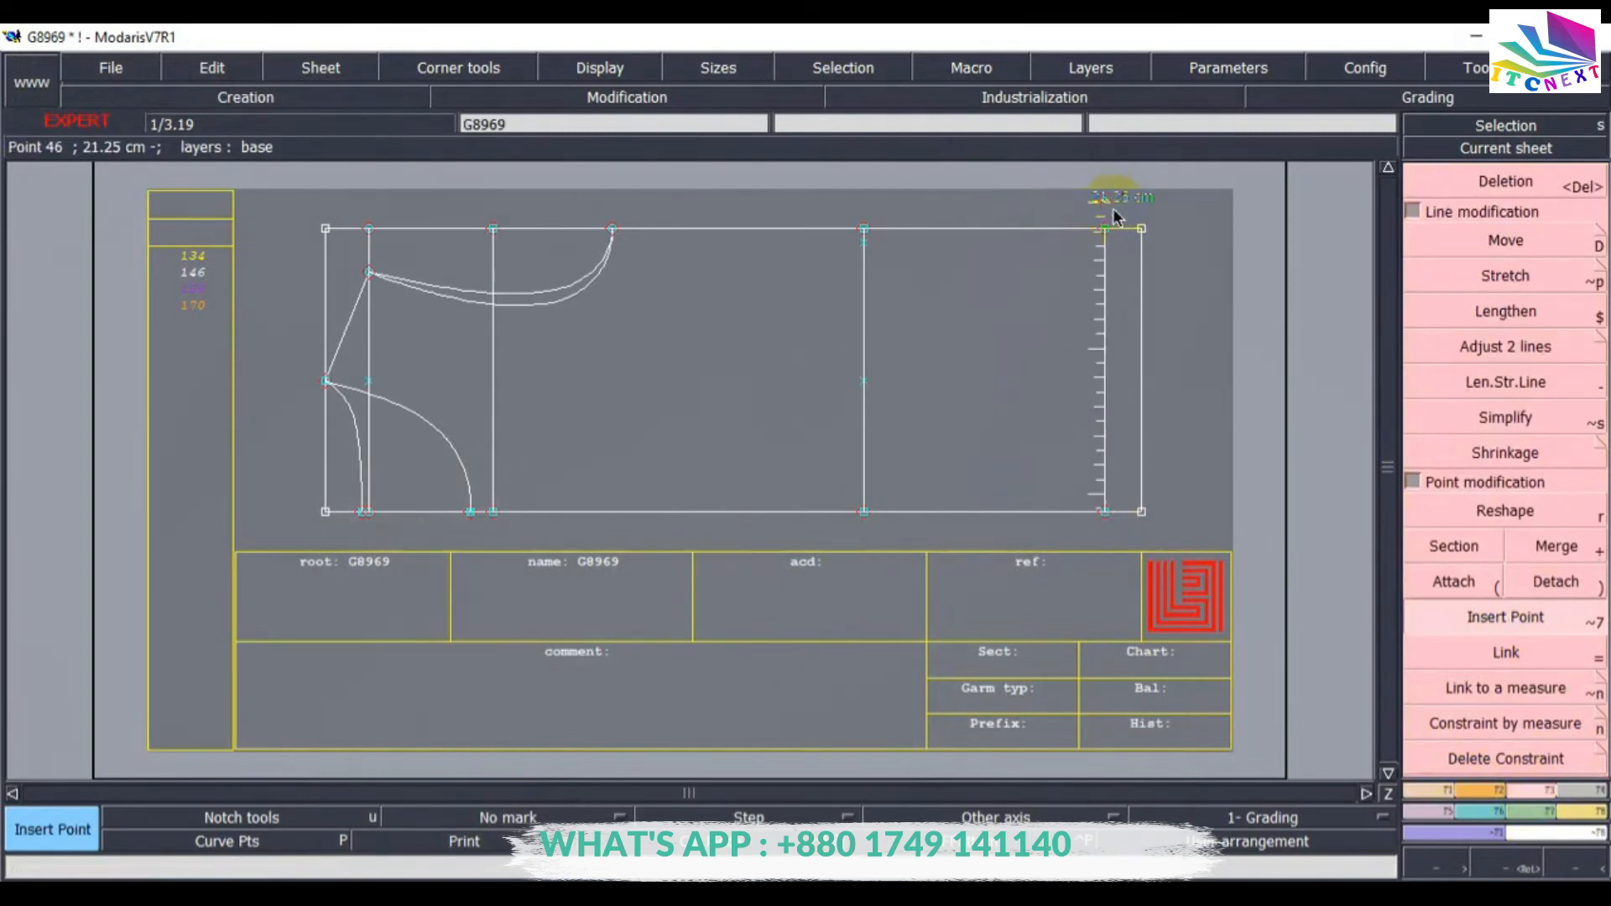
pyautogui.click(1104, 203)
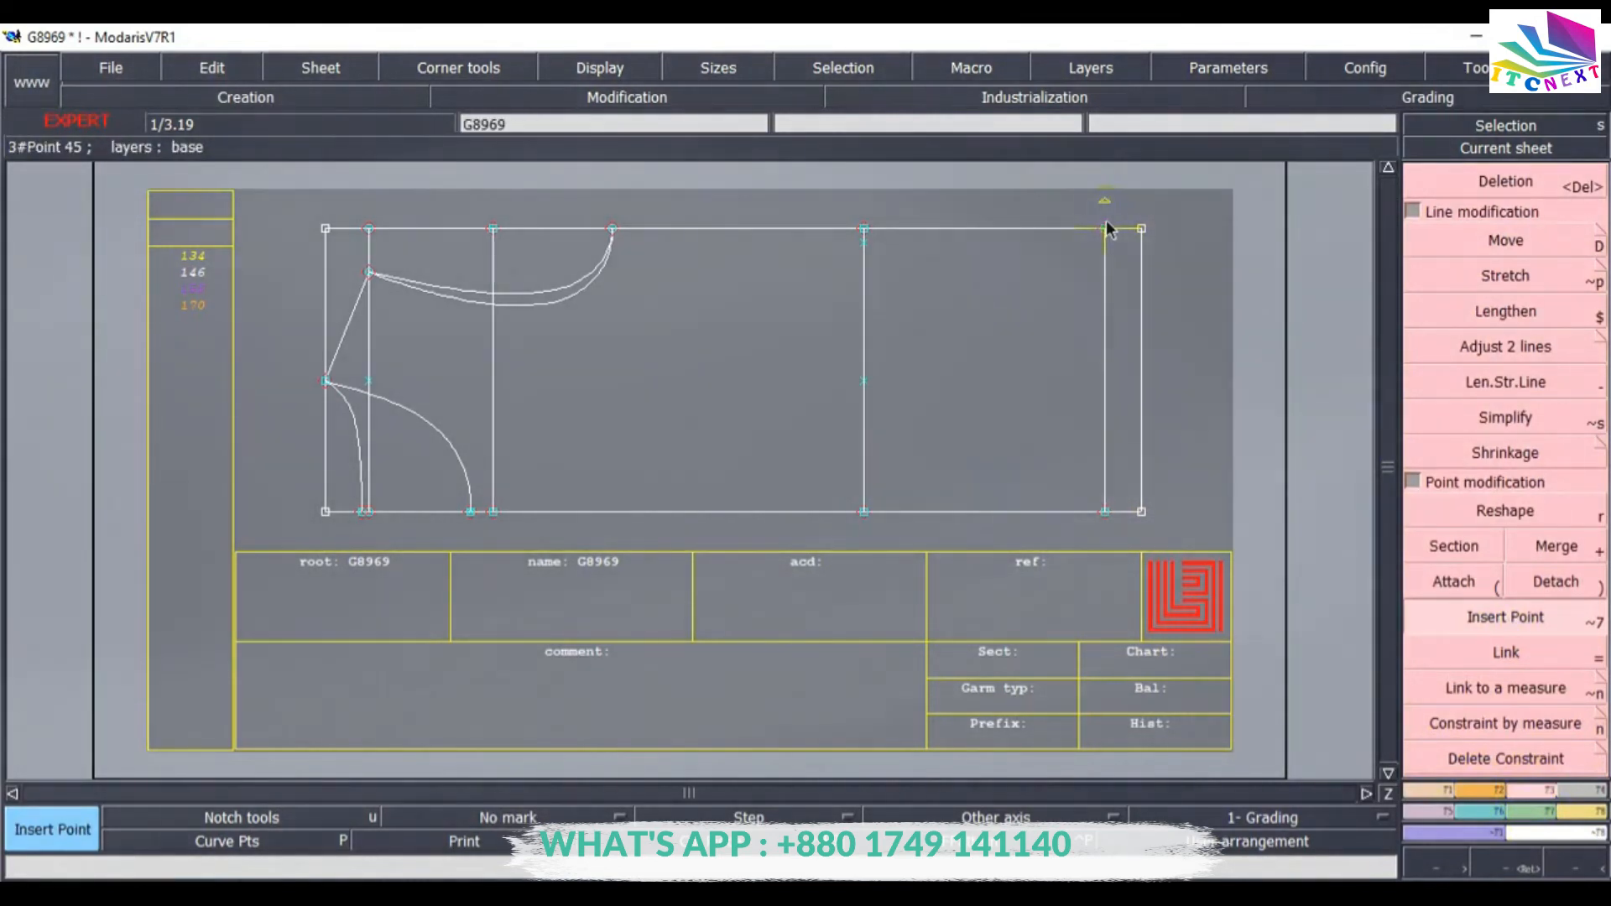
# Extend the 2.5 cm parallel line up to the developed point above the frame with Len.Str.Line.
pyautogui.click(1520, 356)
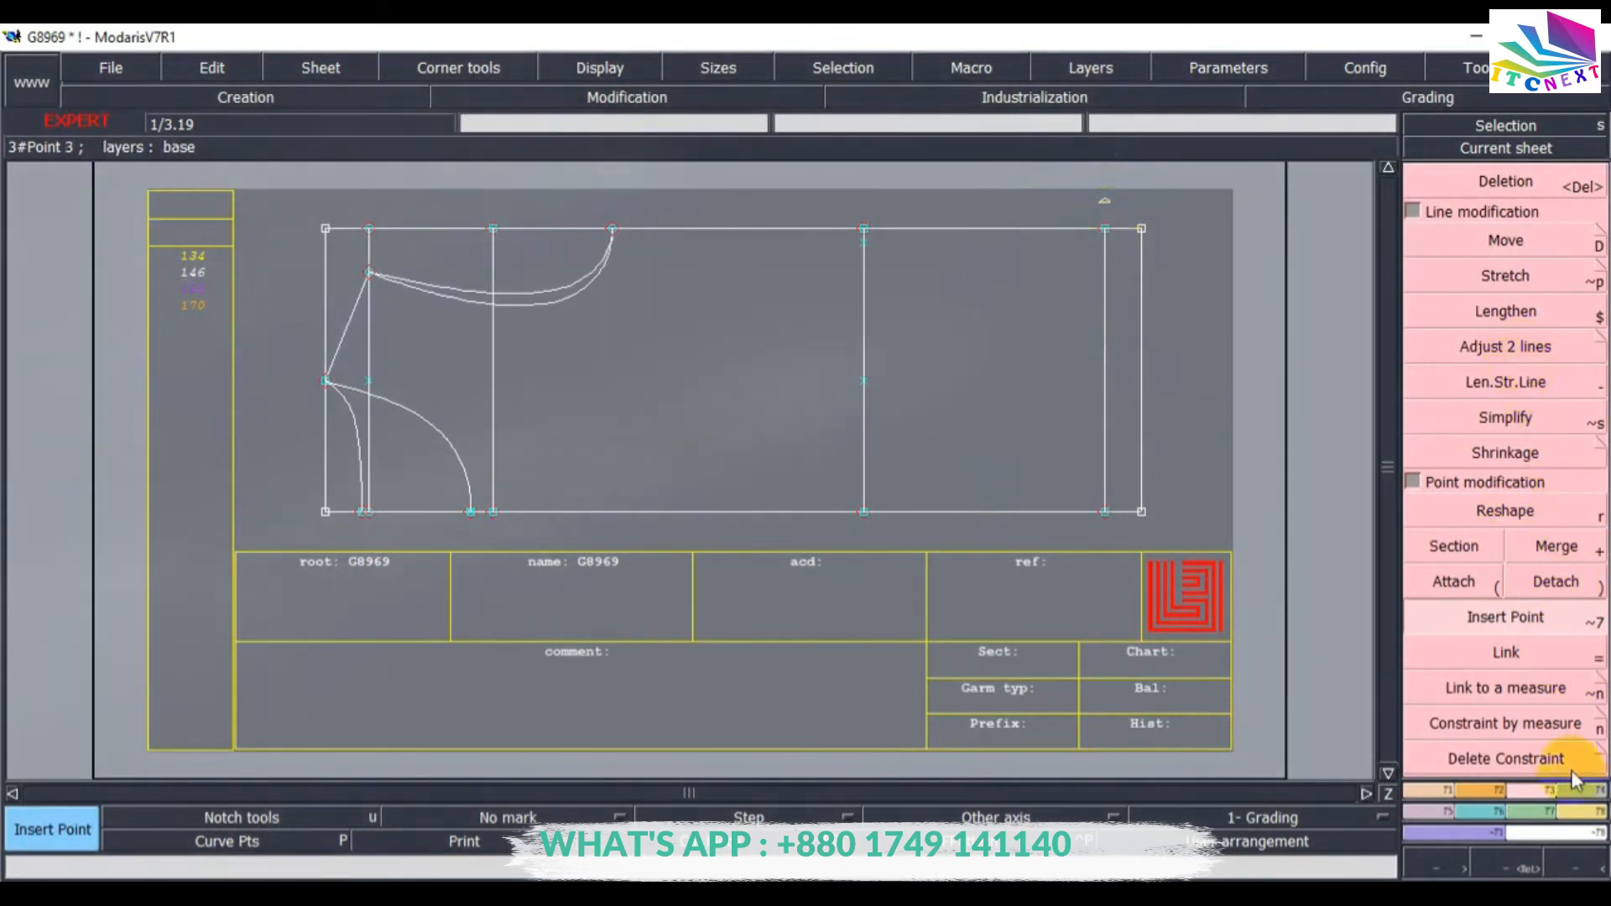
pyautogui.click(1507, 381)
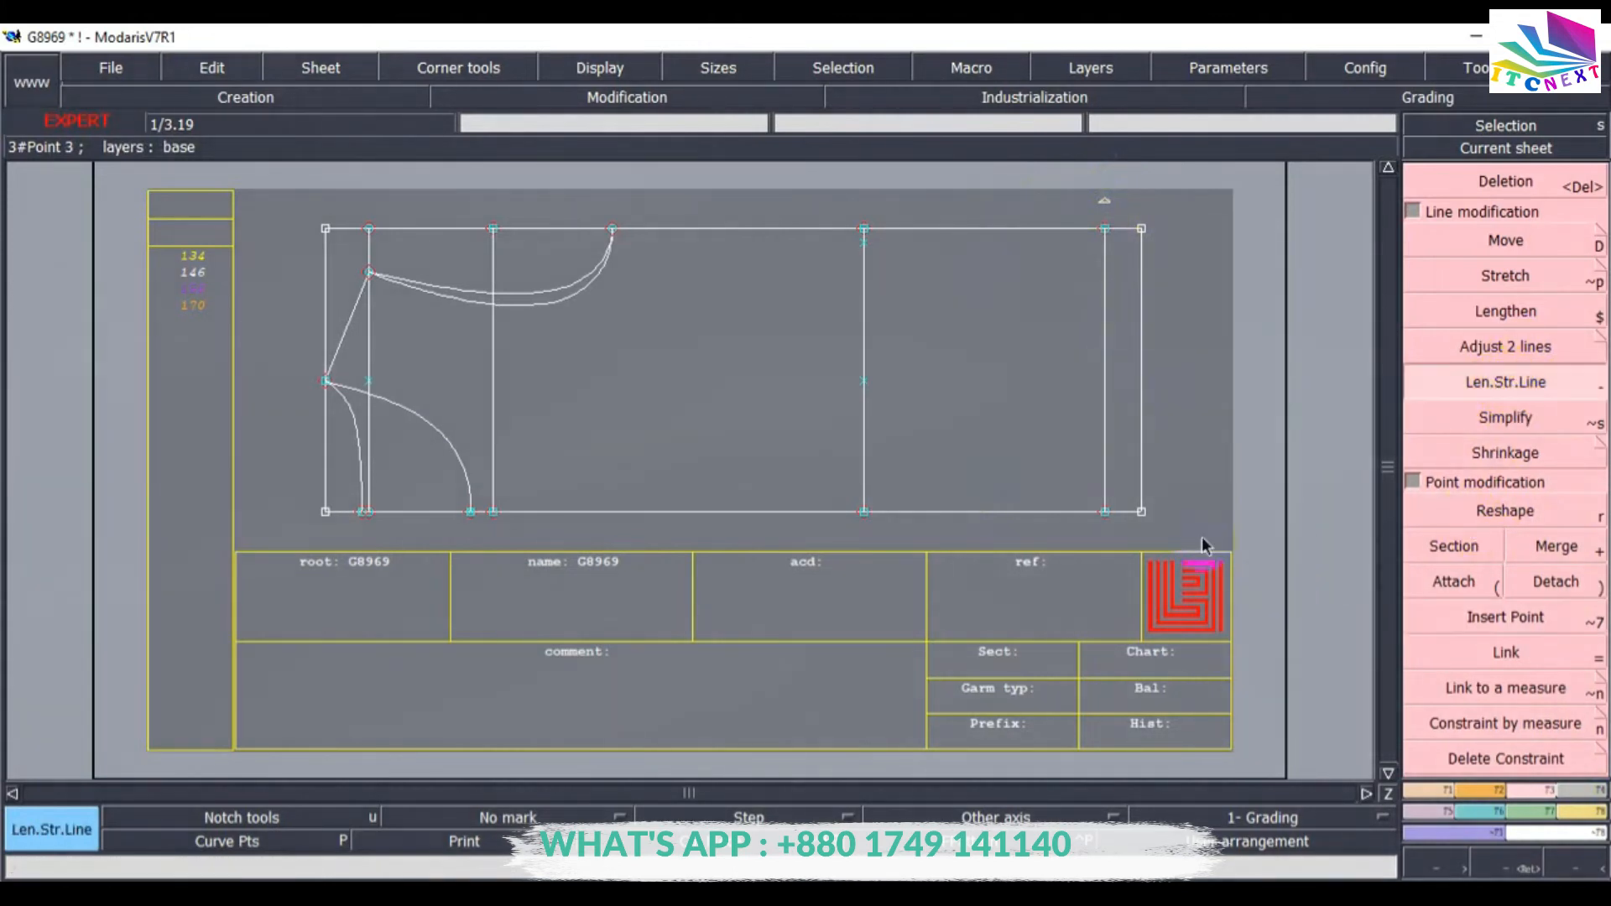
pyautogui.click(1106, 340)
pyautogui.click(1085, 198)
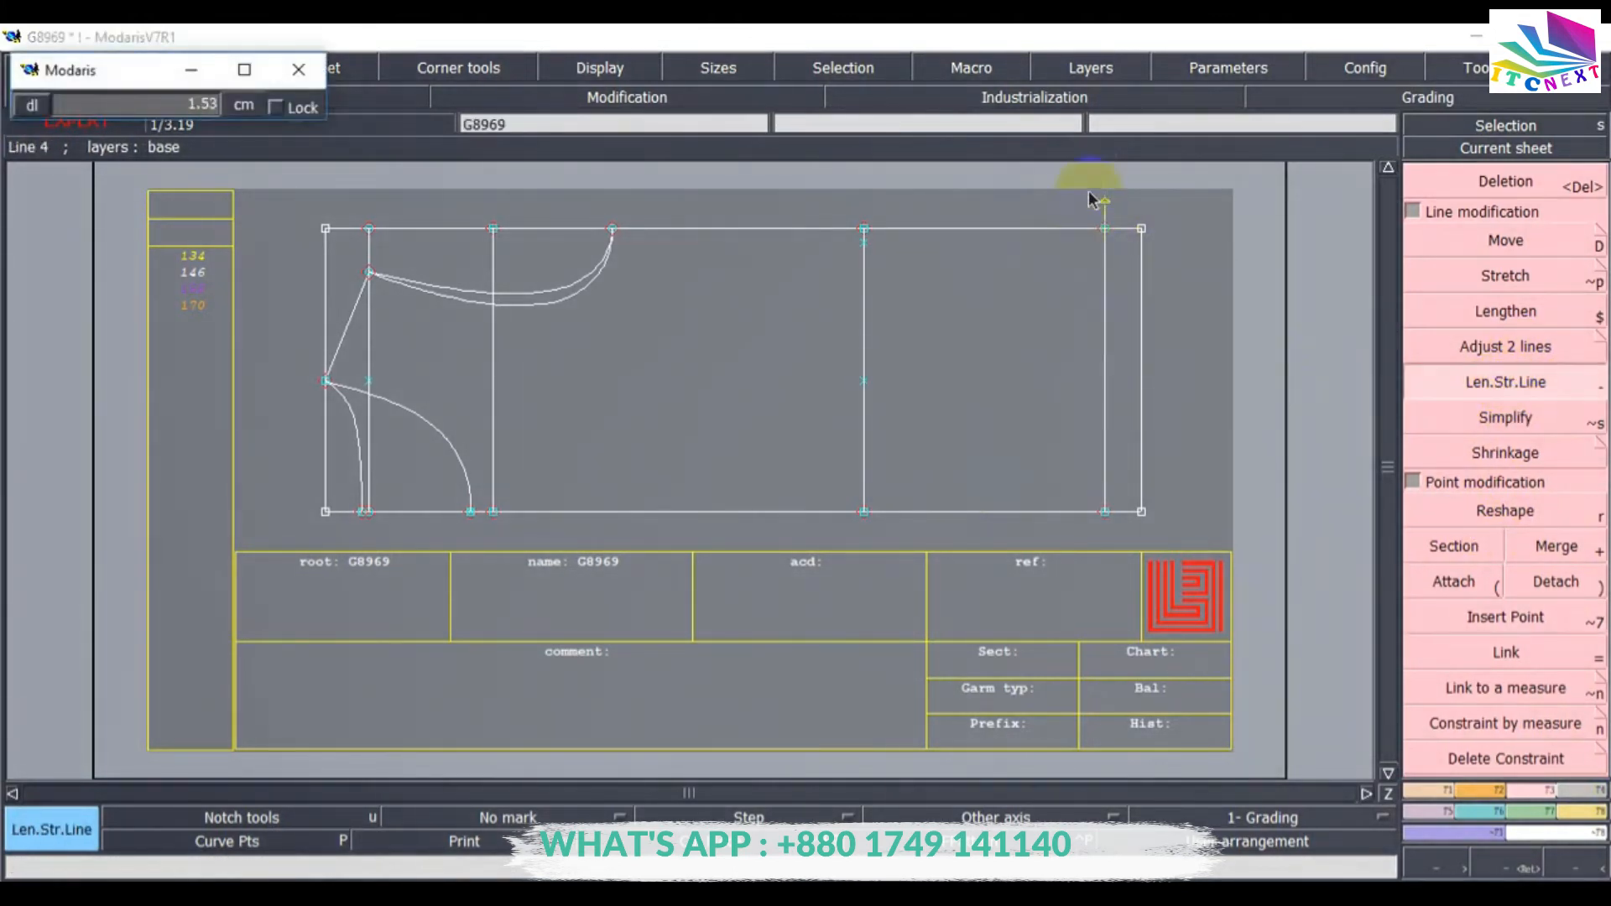
pyautogui.click(1086, 170)
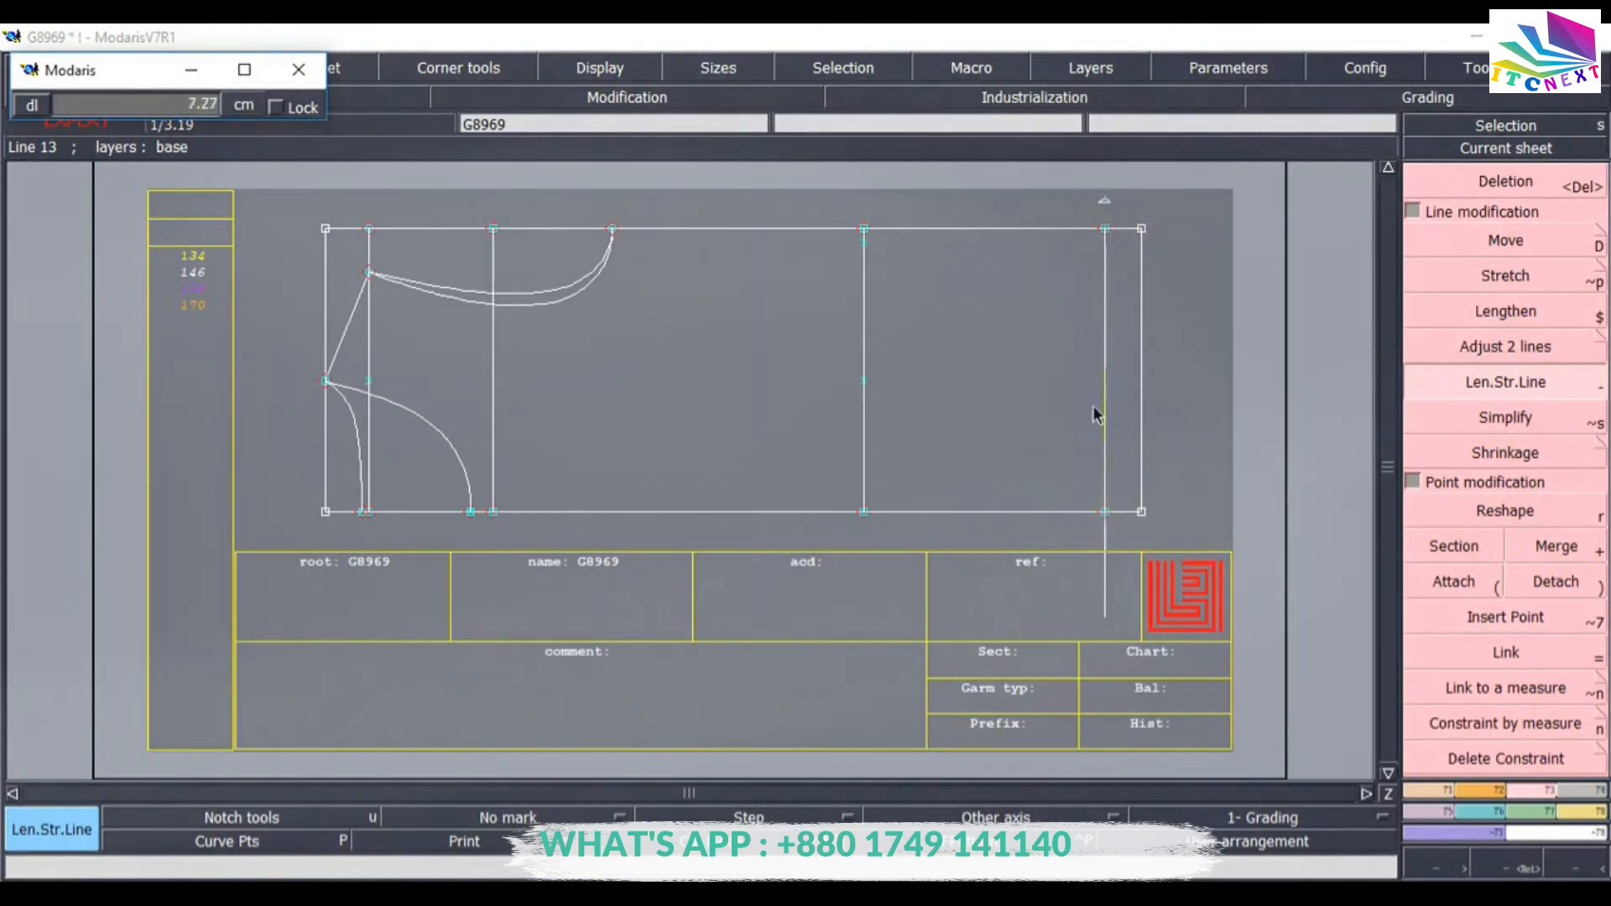
pyautogui.click(1101, 272)
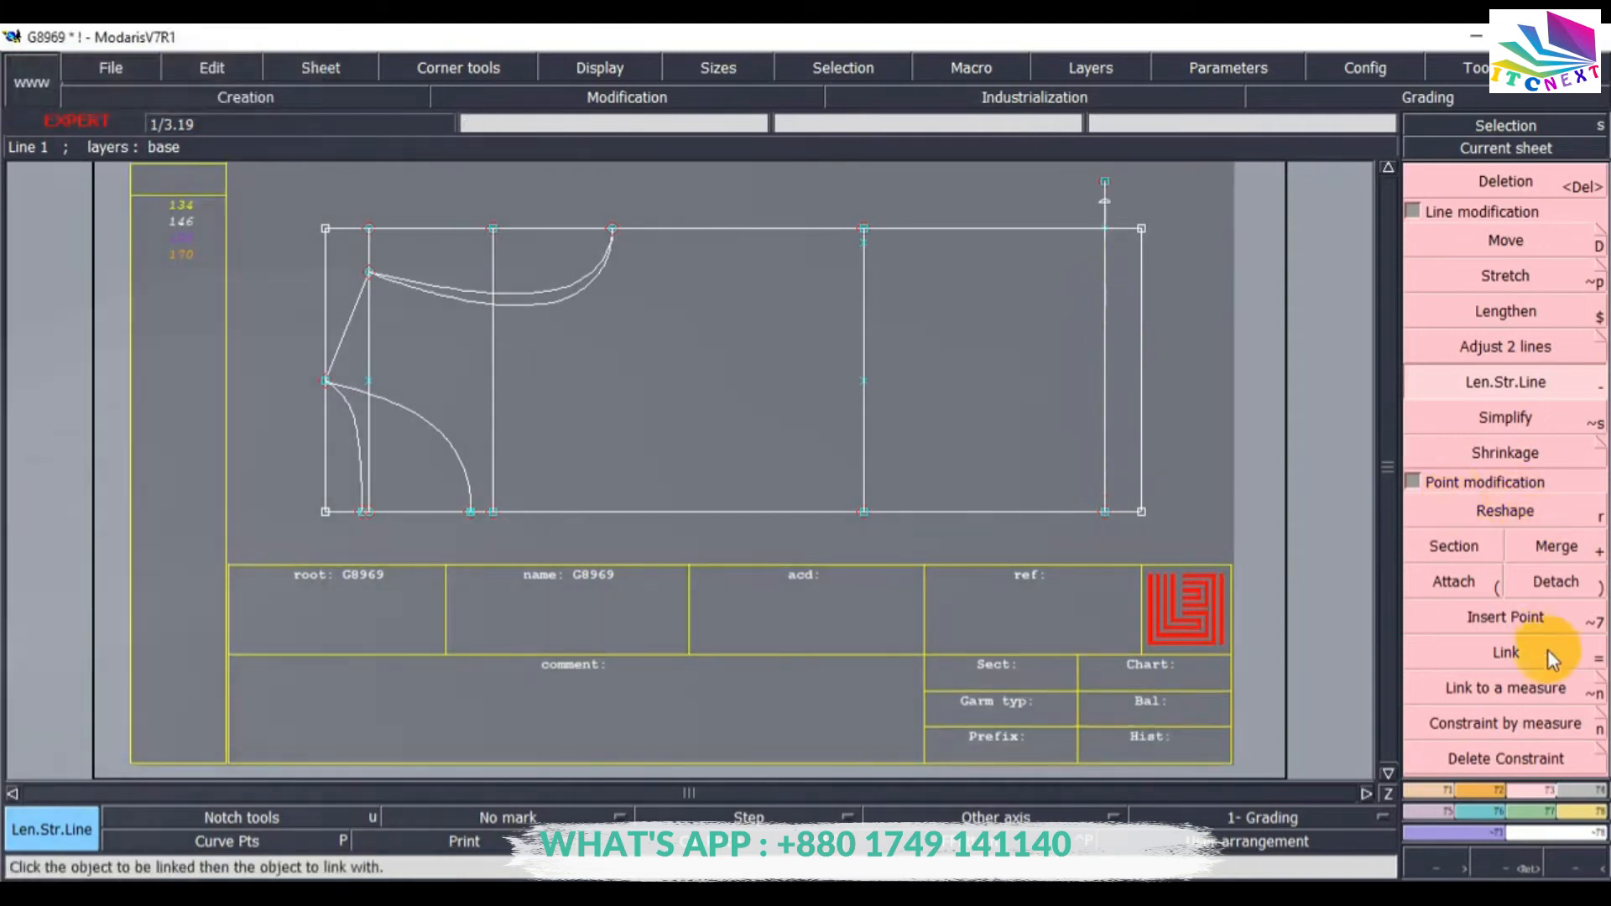
# Delete the point on the middle vertical guide line.
pyautogui.click(1524, 619)
pyautogui.click(1268, 558)
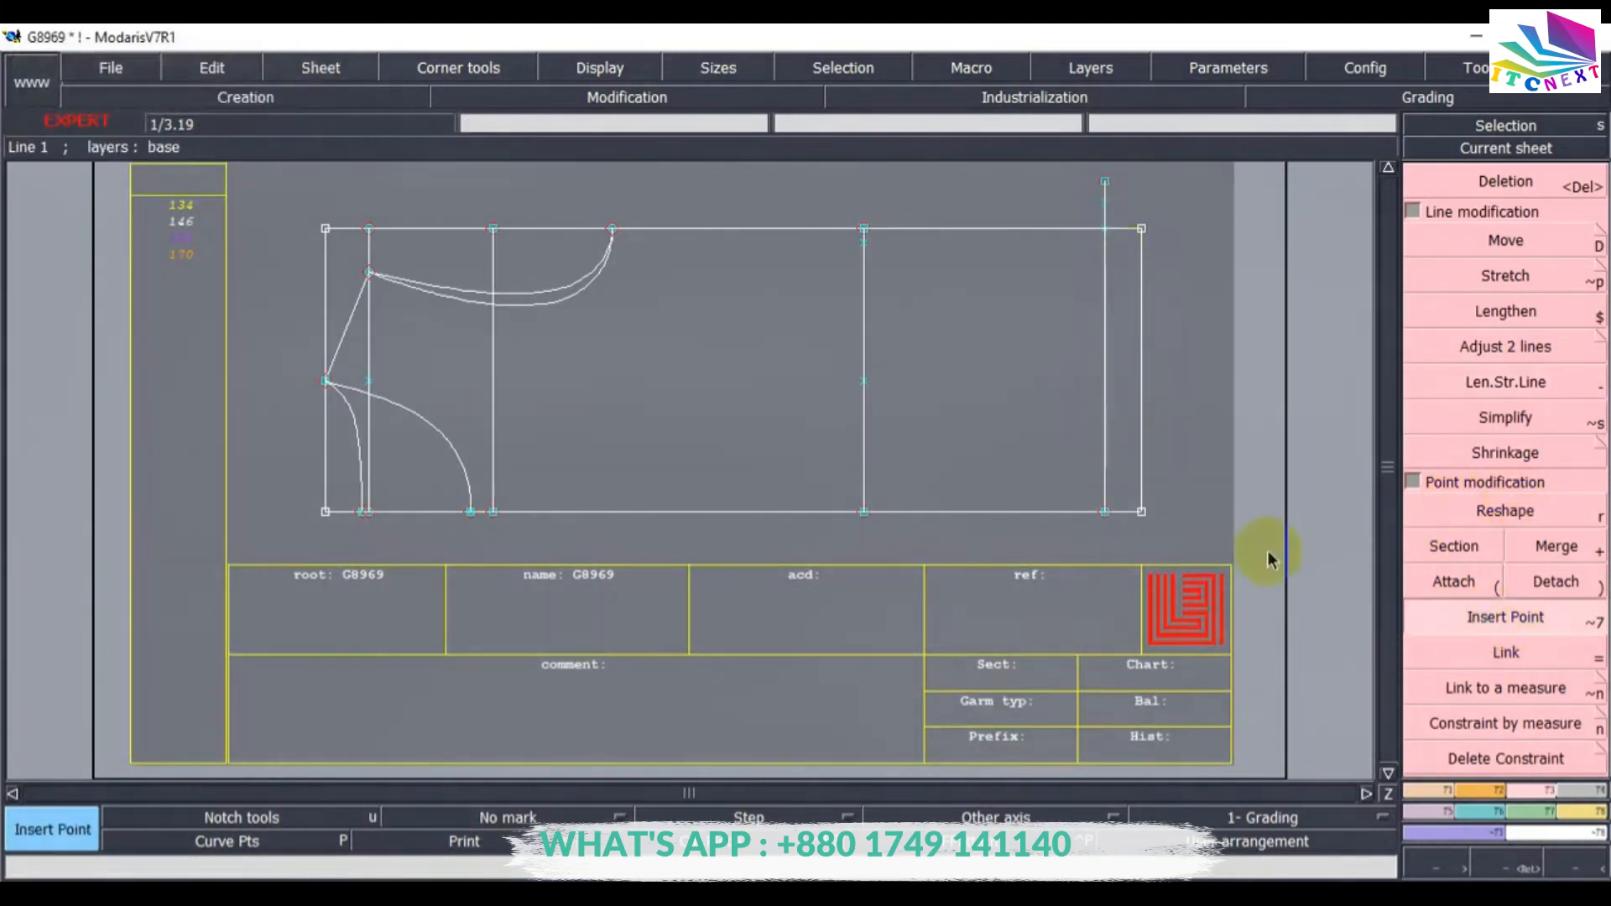
pyautogui.click(1502, 181)
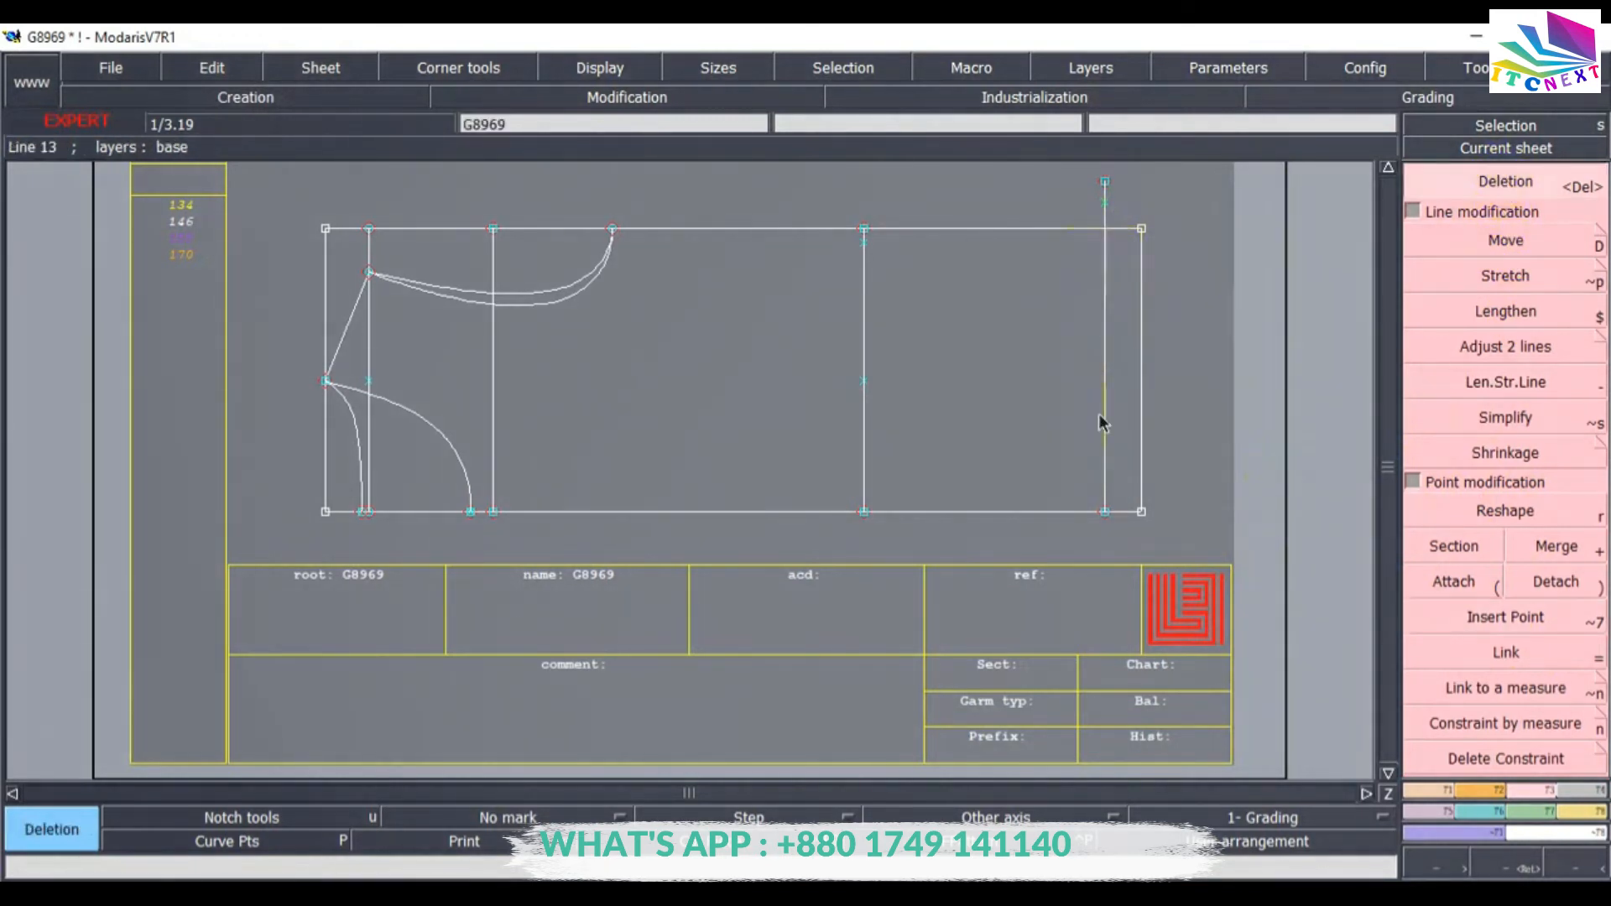
pyautogui.click(863, 382)
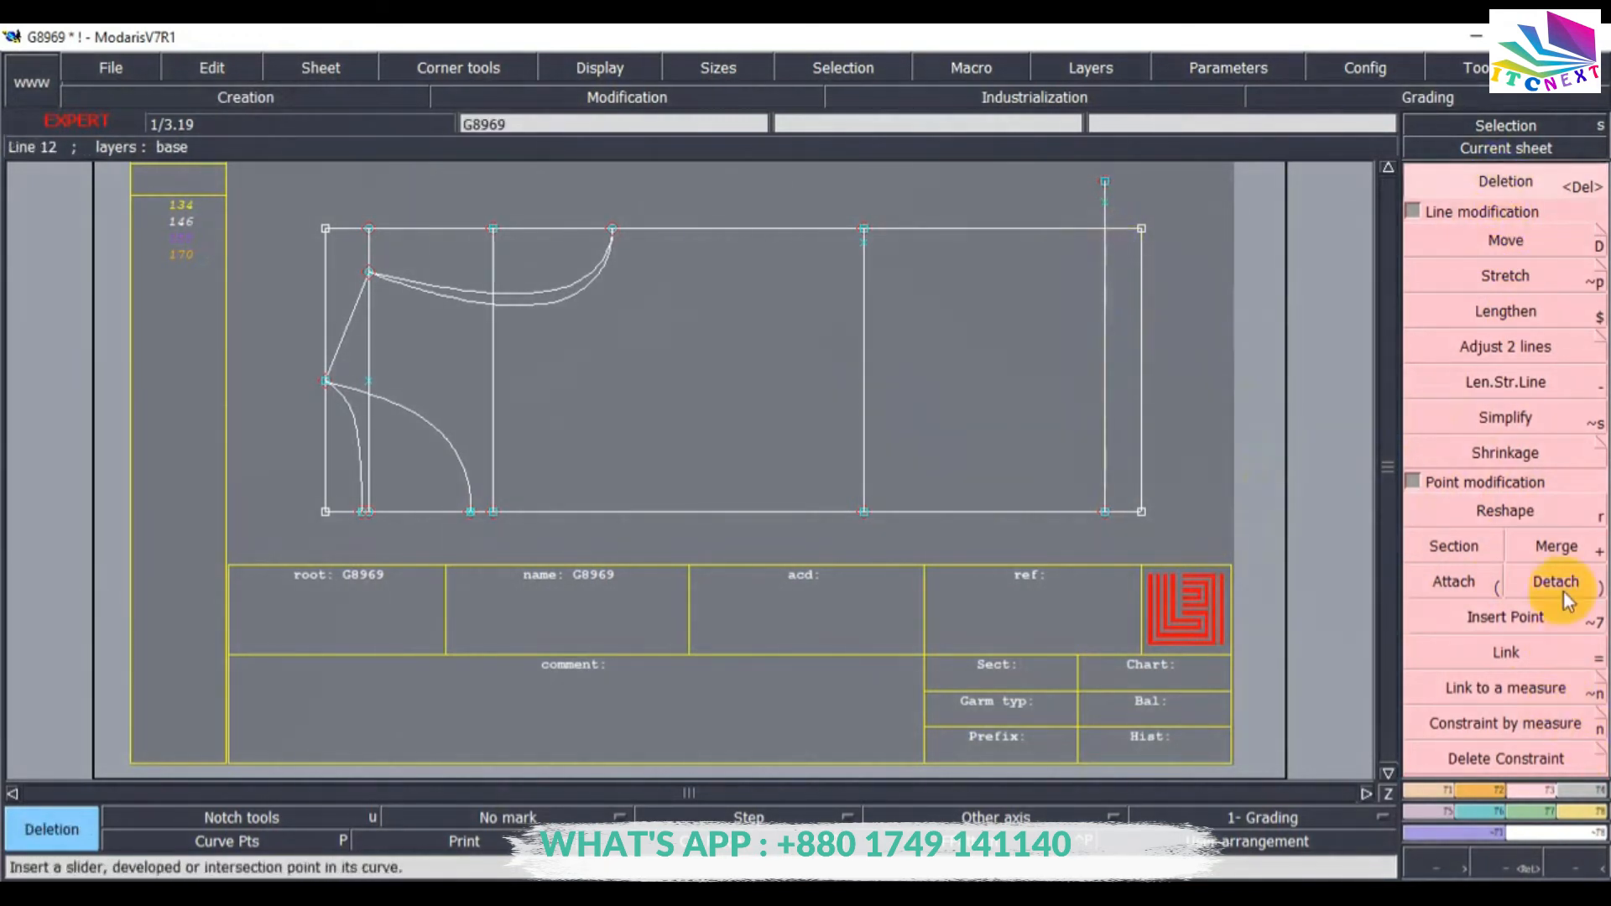
# Draw a Bezier shoulder curve from the neckline's top point through the middle guide line to the point on the 2.5 cm parallel line.
pyautogui.click(1432, 794)
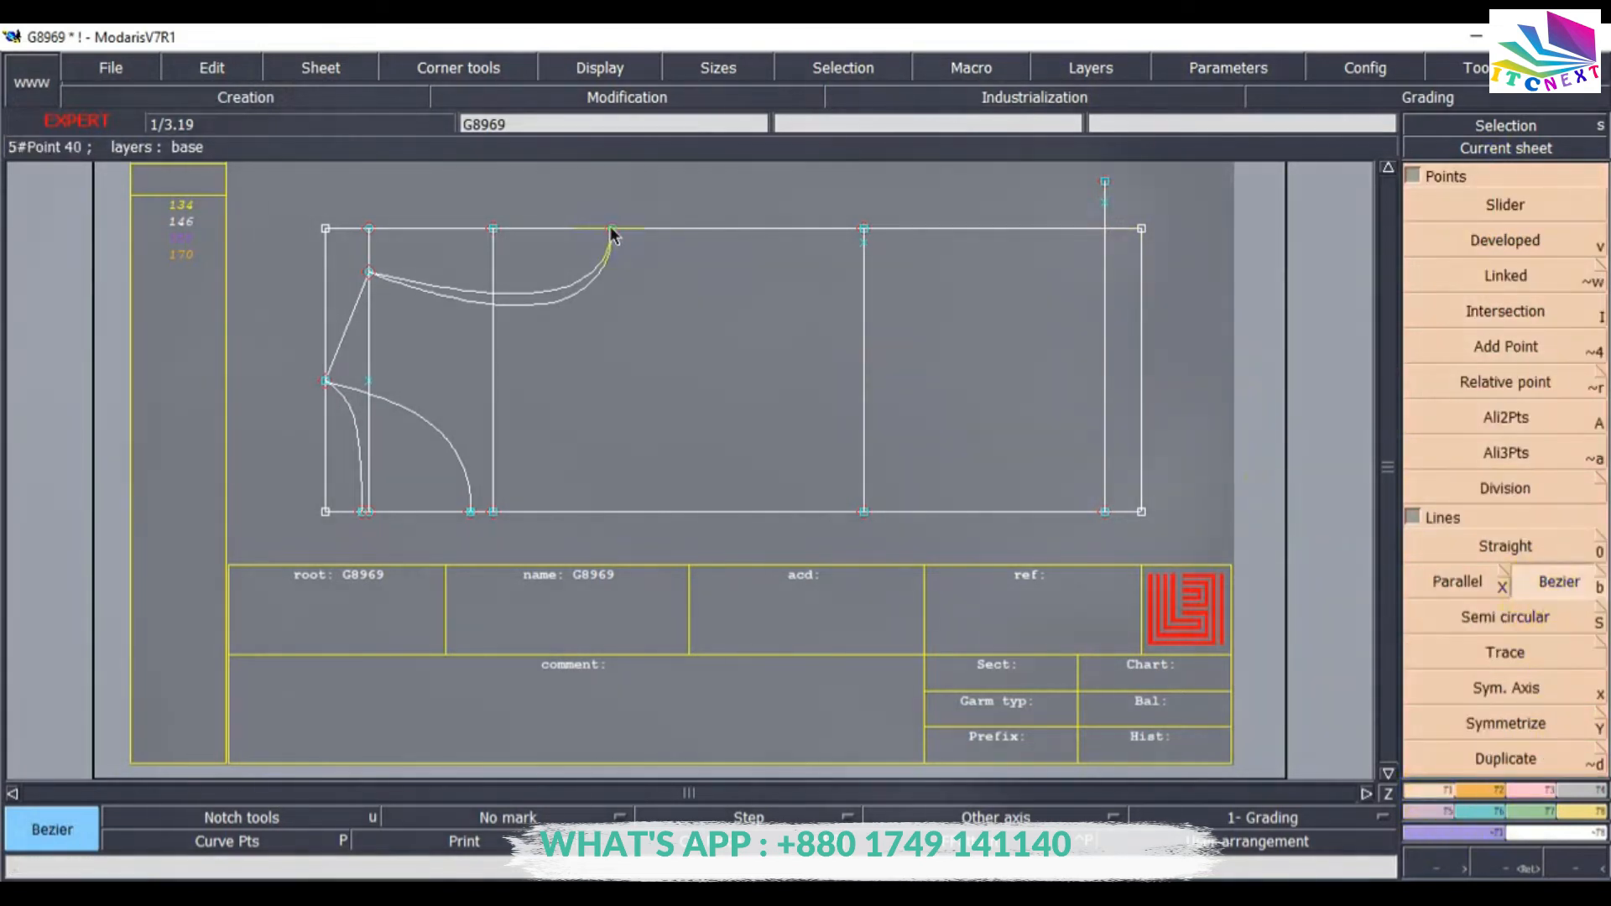
pyautogui.click(613, 233)
pyautogui.click(865, 245)
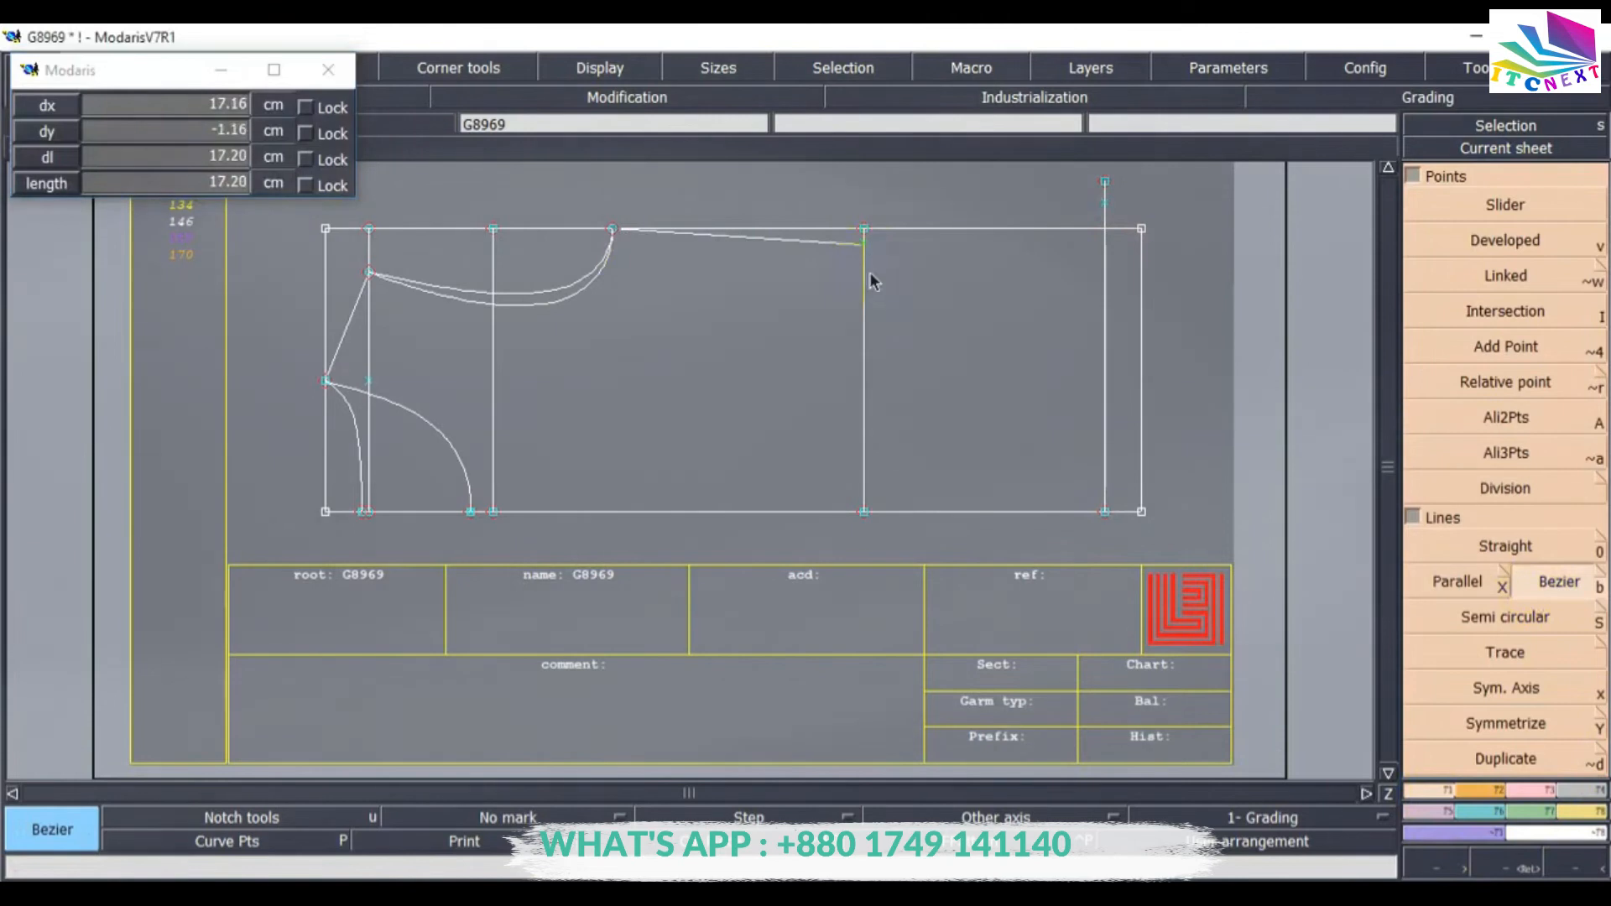
pyautogui.click(1103, 203)
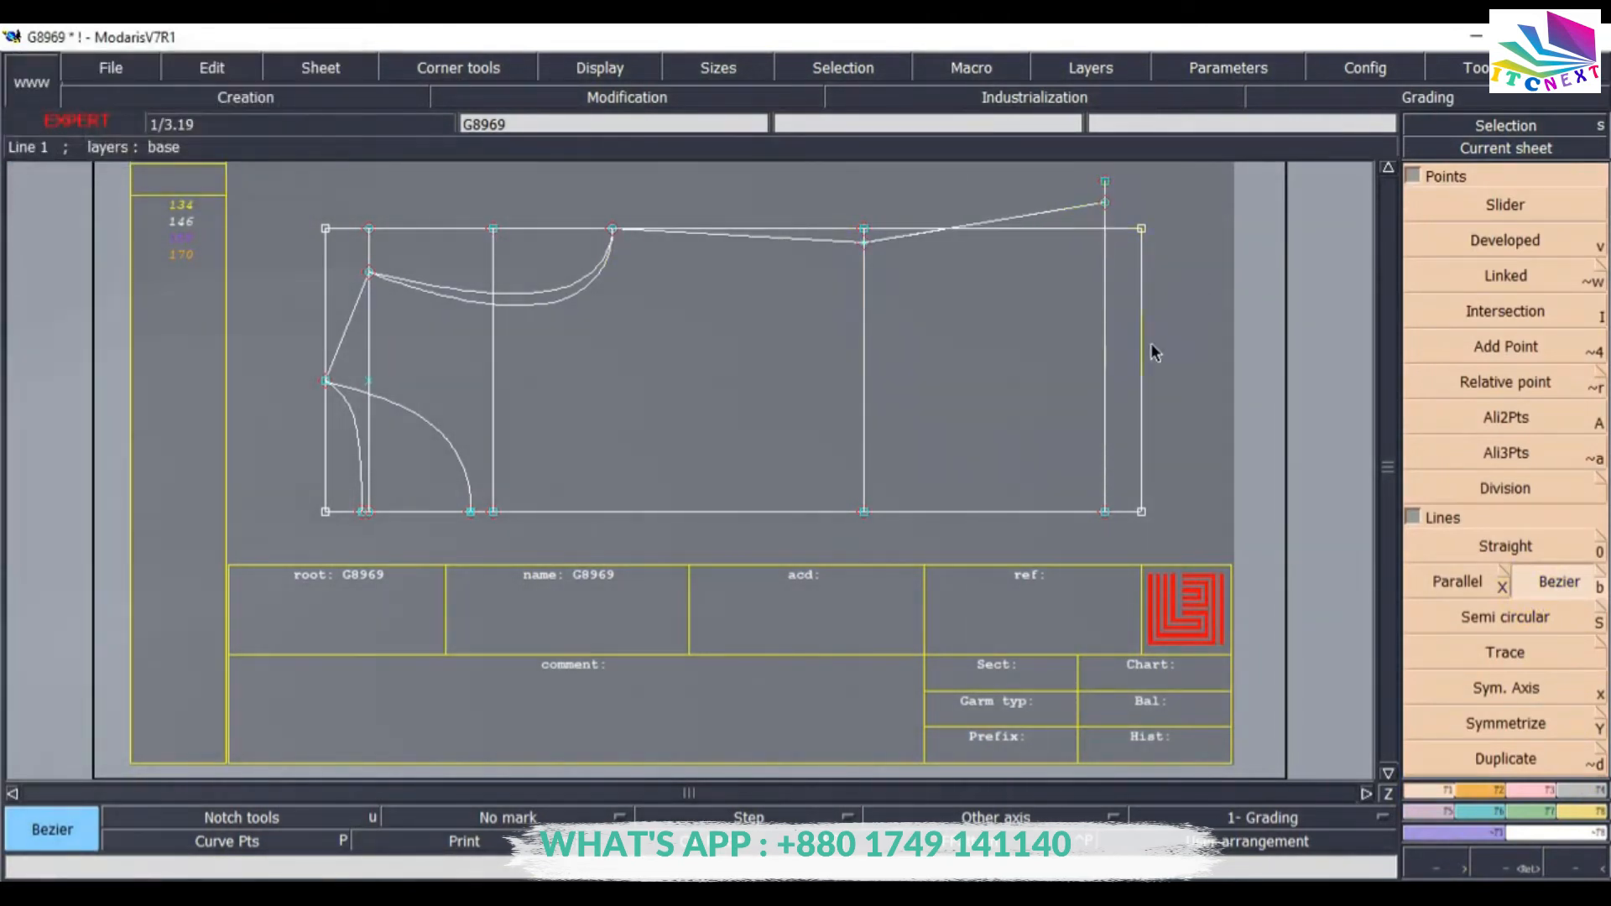
pyautogui.press('Return')
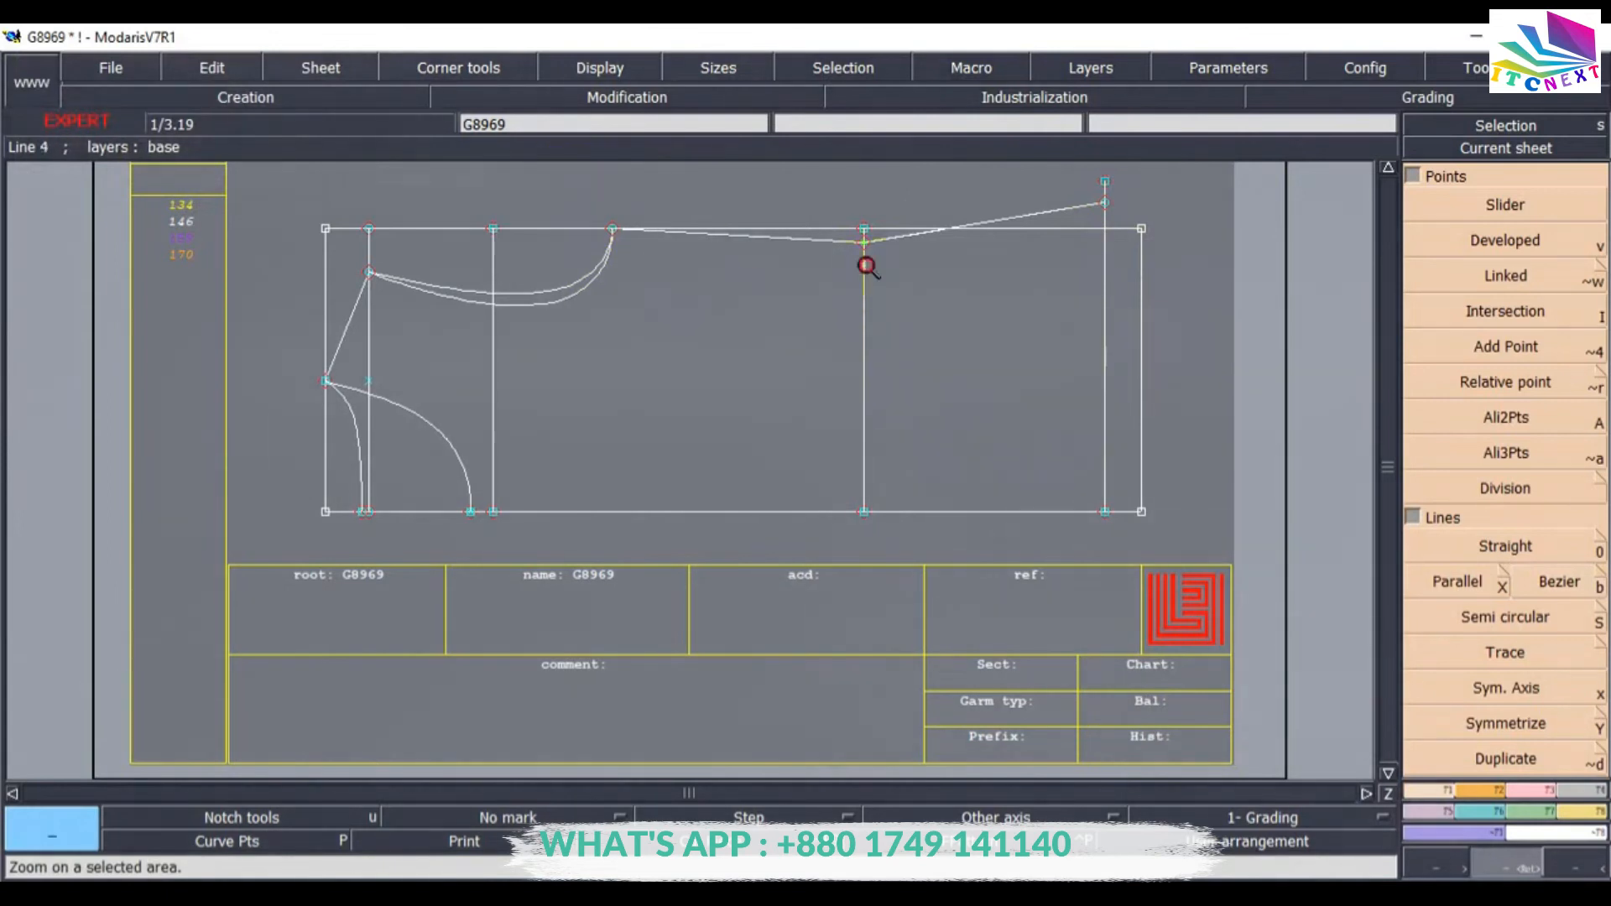
# Reshape the shoulder curve's points to smooth it through the middle guide line and towards its end.
pyautogui.click(1169, 281)
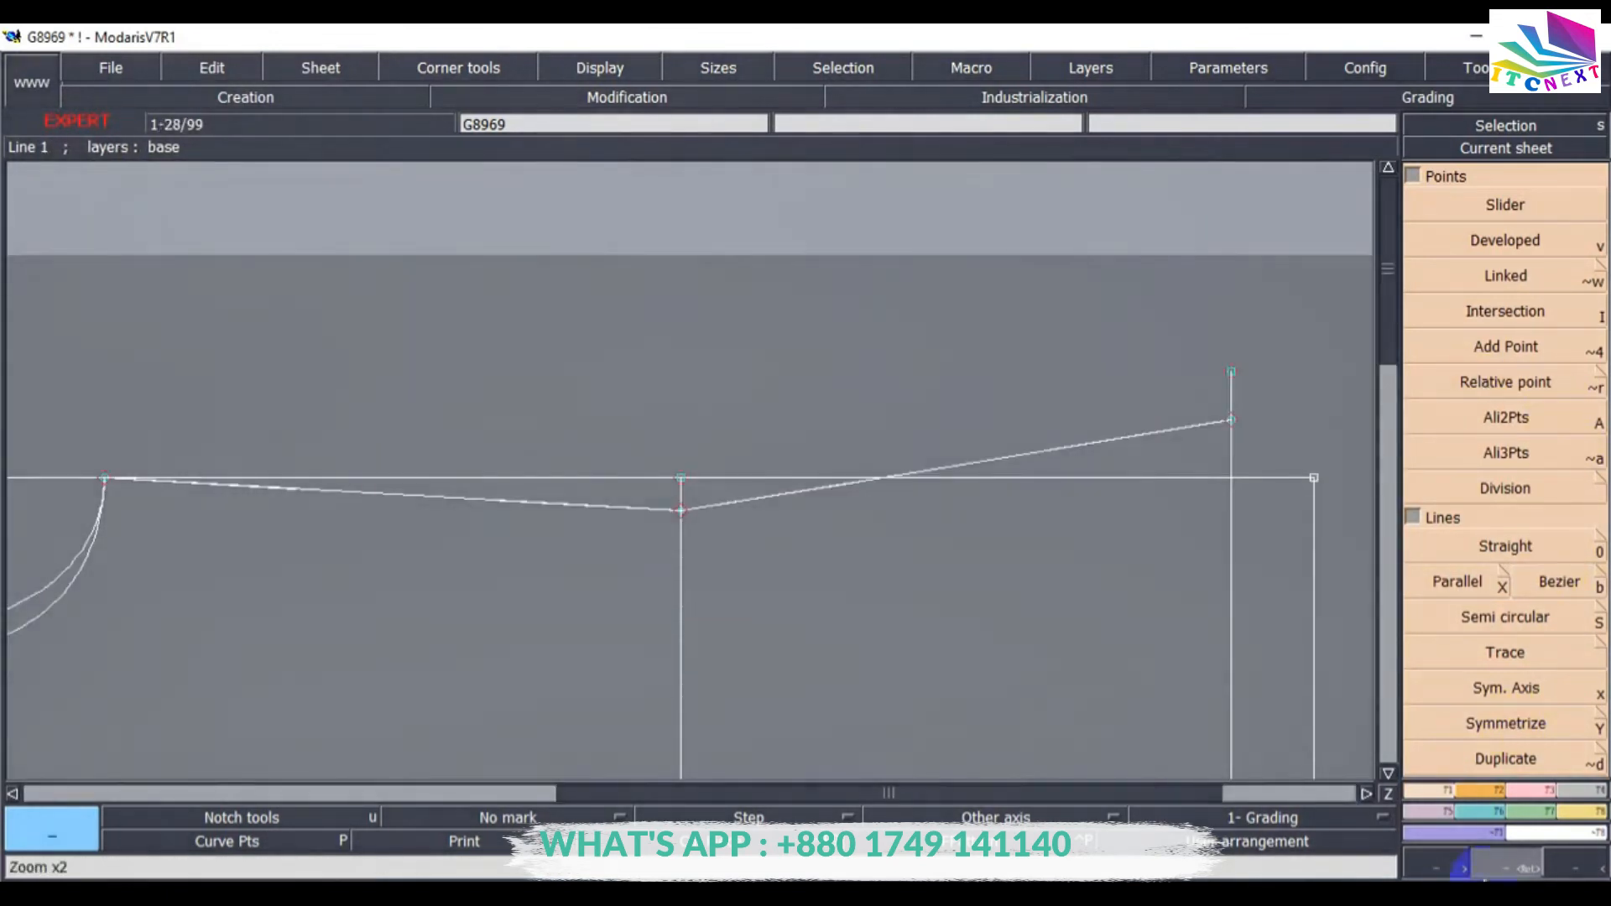
pyautogui.click(1535, 792)
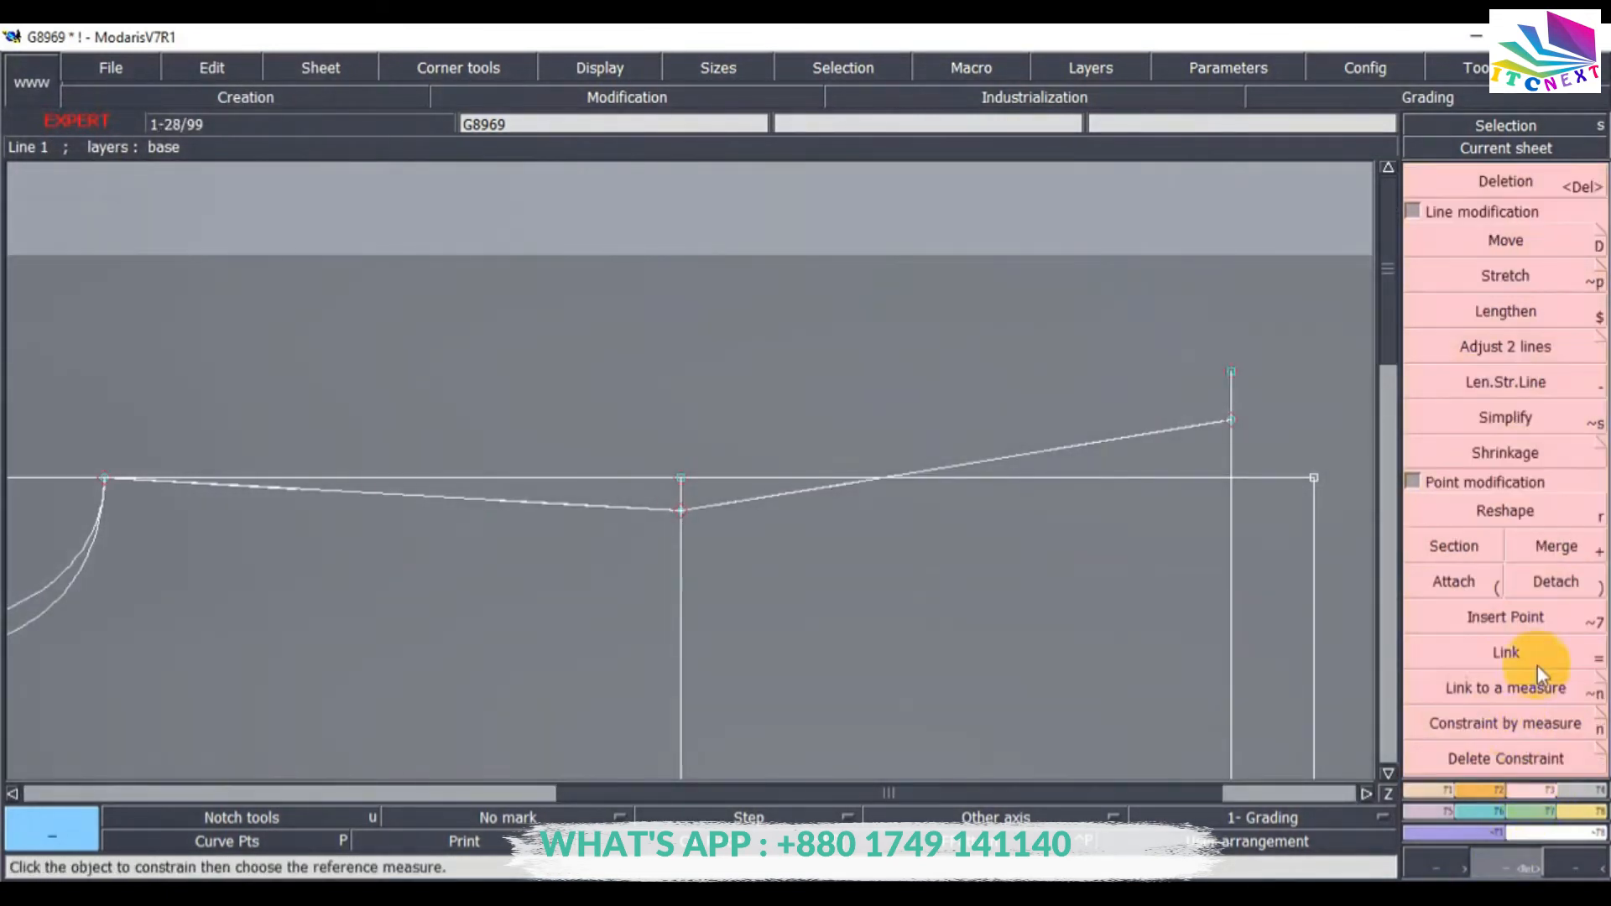
pyautogui.click(1493, 519)
pyautogui.click(518, 507)
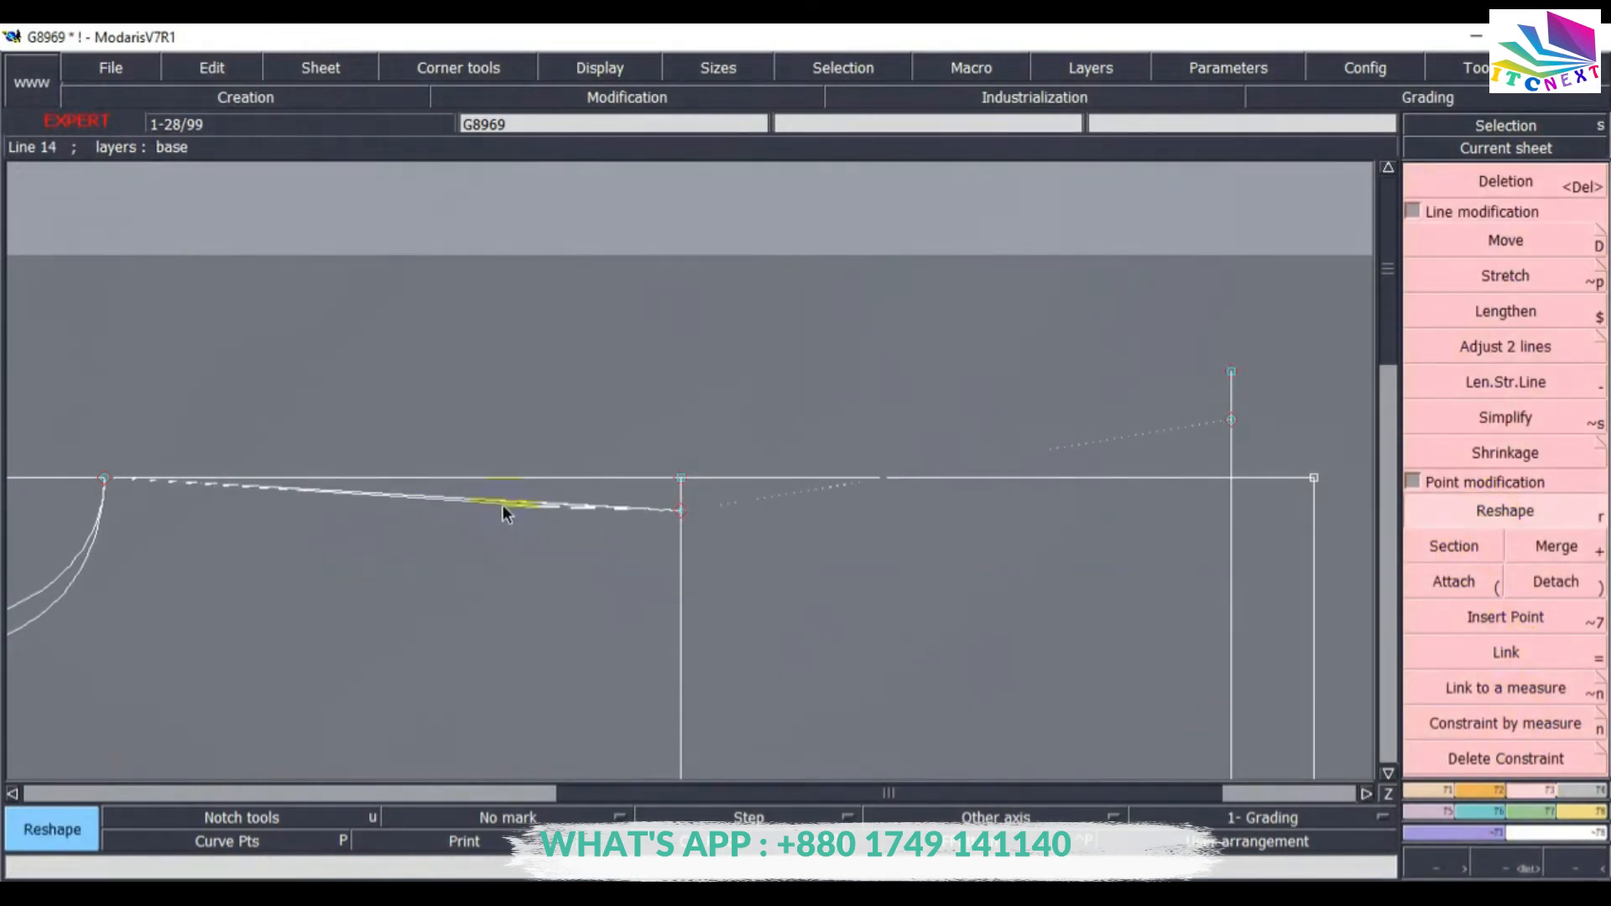
pyautogui.click(505, 506)
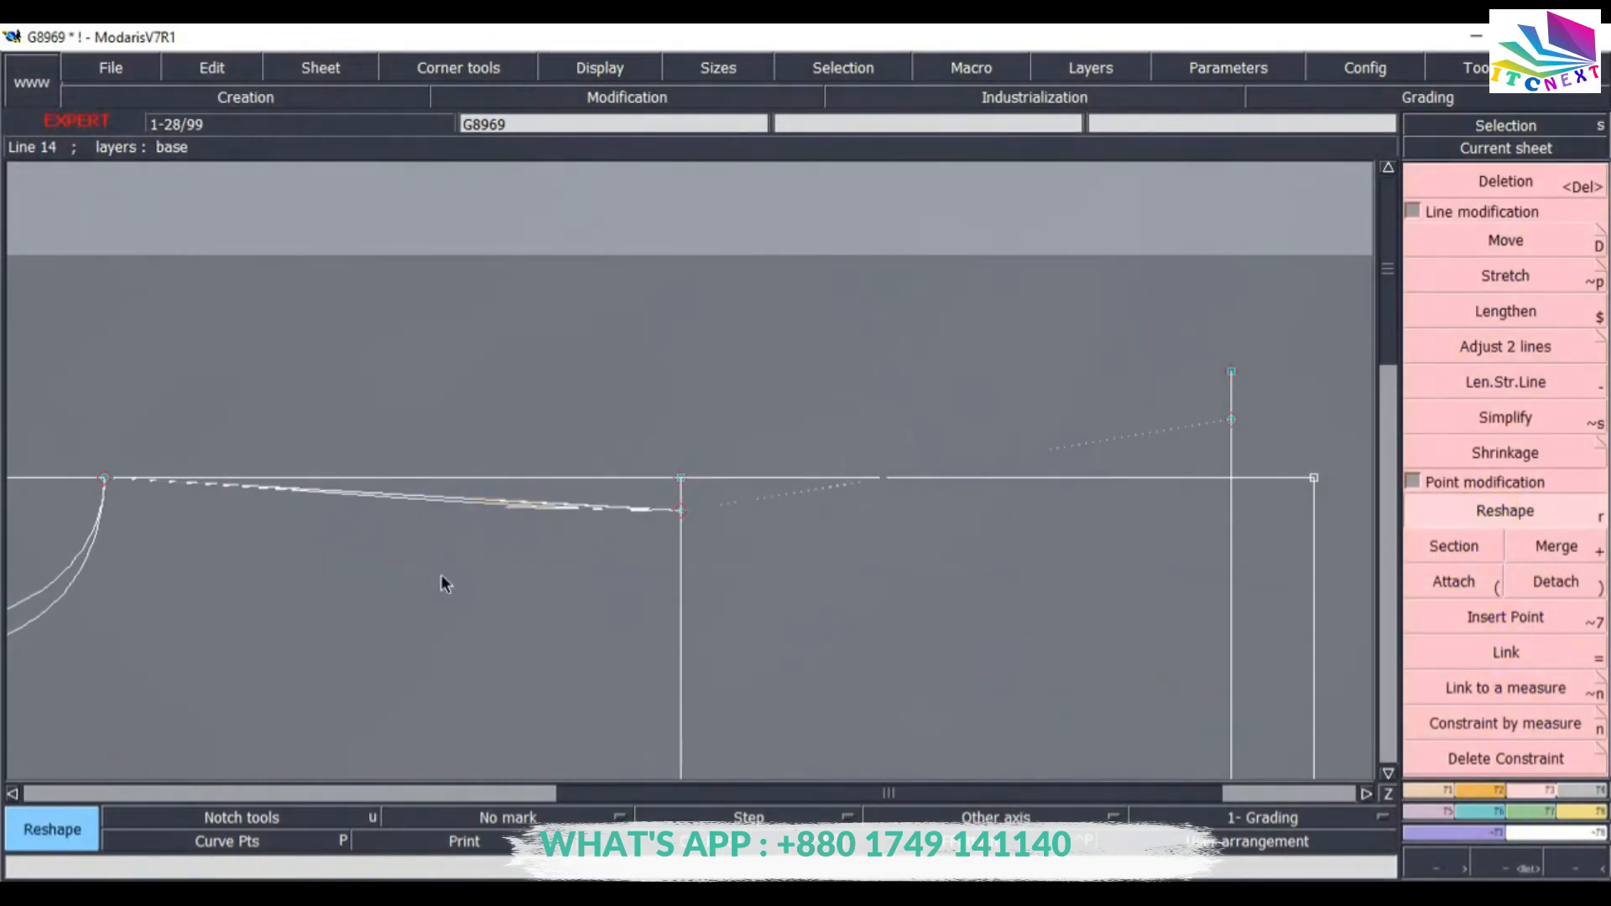
pyautogui.click(265, 485)
pyautogui.click(814, 487)
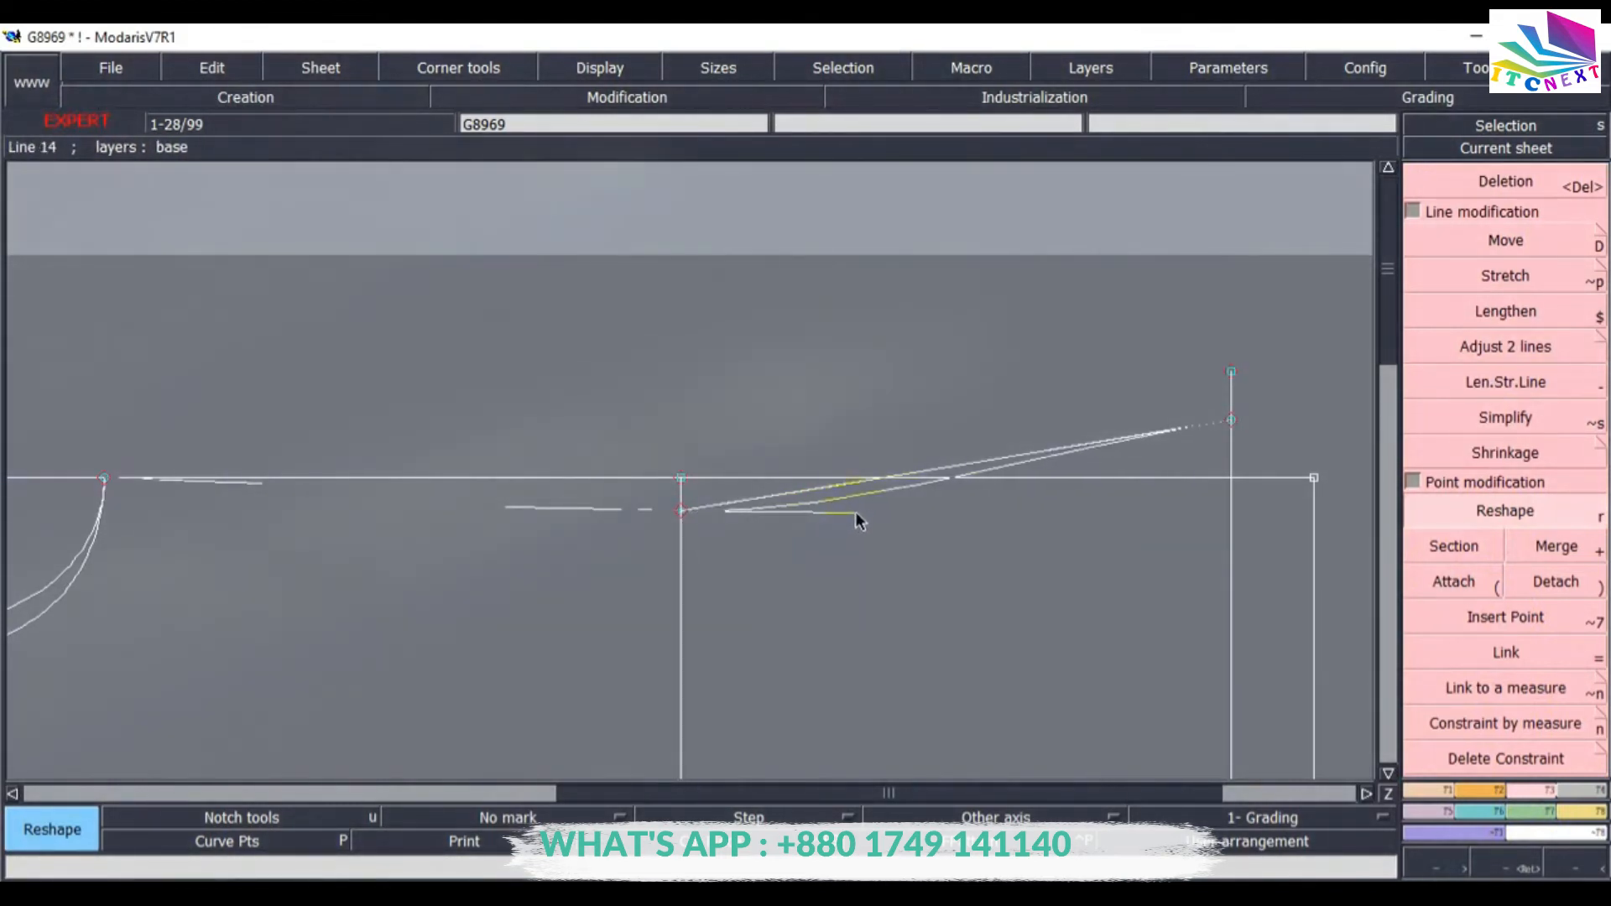
pyautogui.click(878, 508)
pyautogui.click(1051, 449)
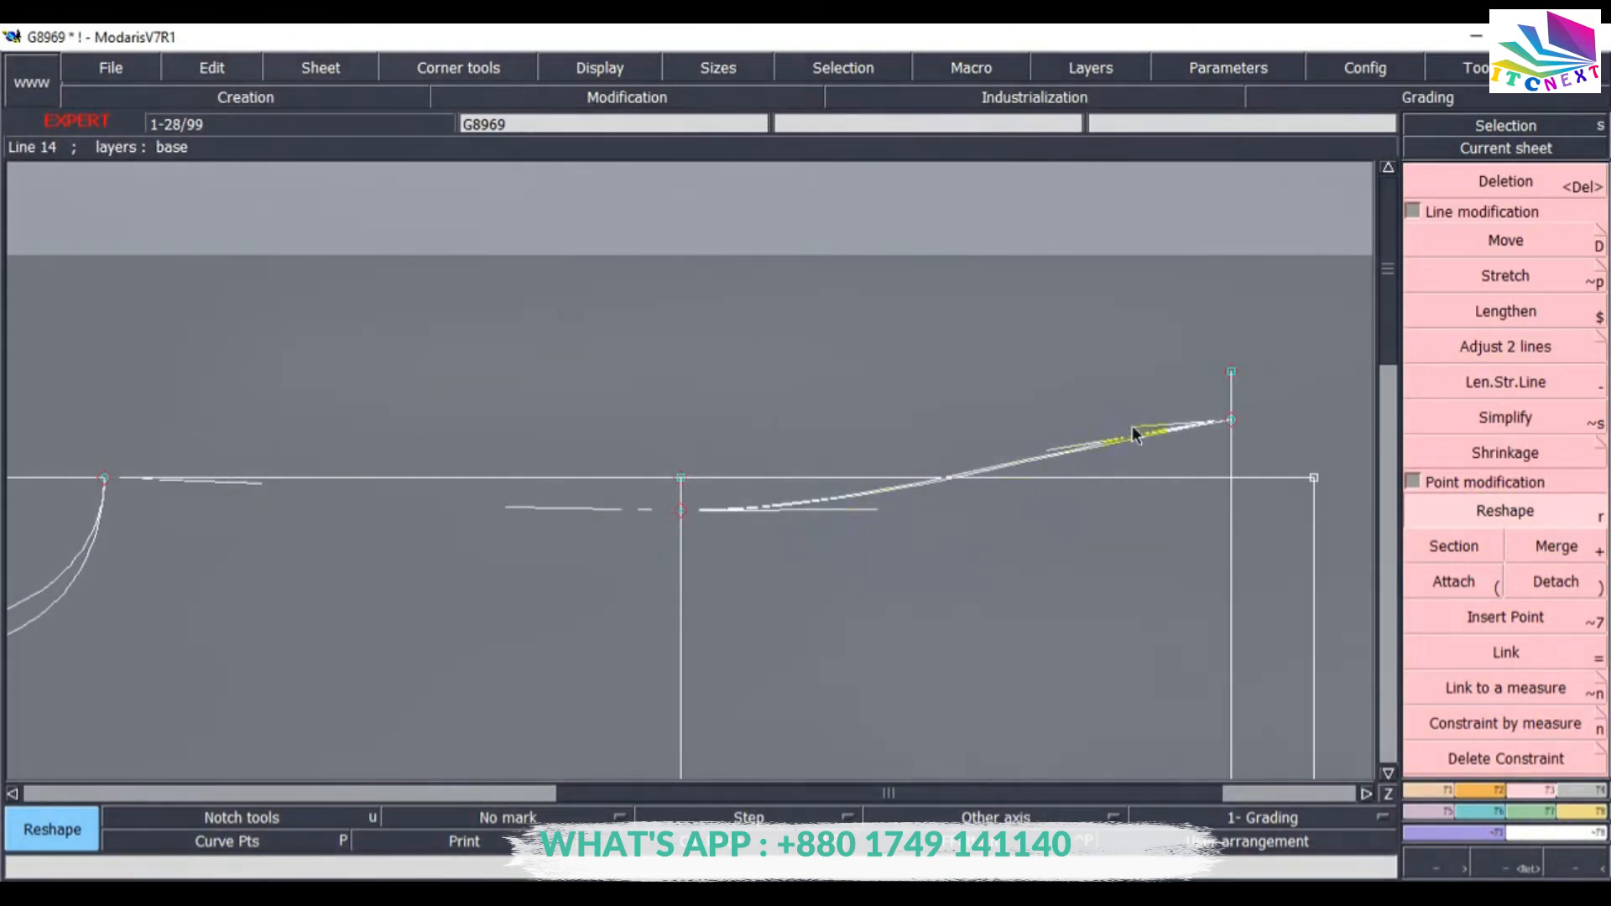
pyautogui.click(1121, 431)
pyautogui.click(1096, 431)
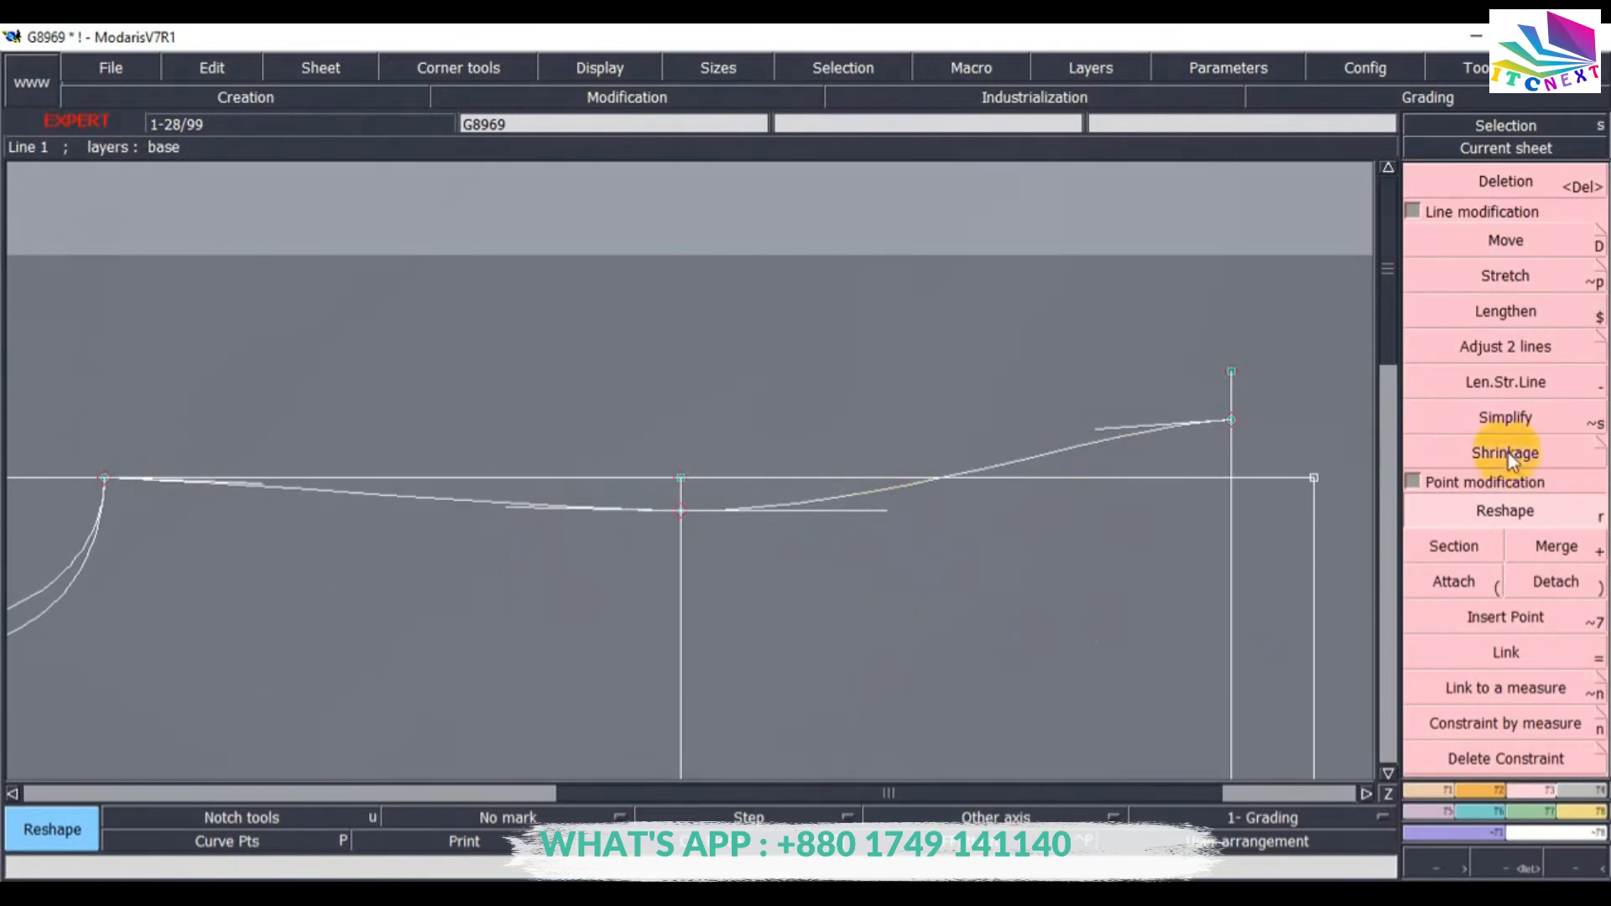
# Adjust the shoulder curve and the 2.5 cm parallel line together at their meeting point with Adjust 2 lines.
pyautogui.click(1506, 345)
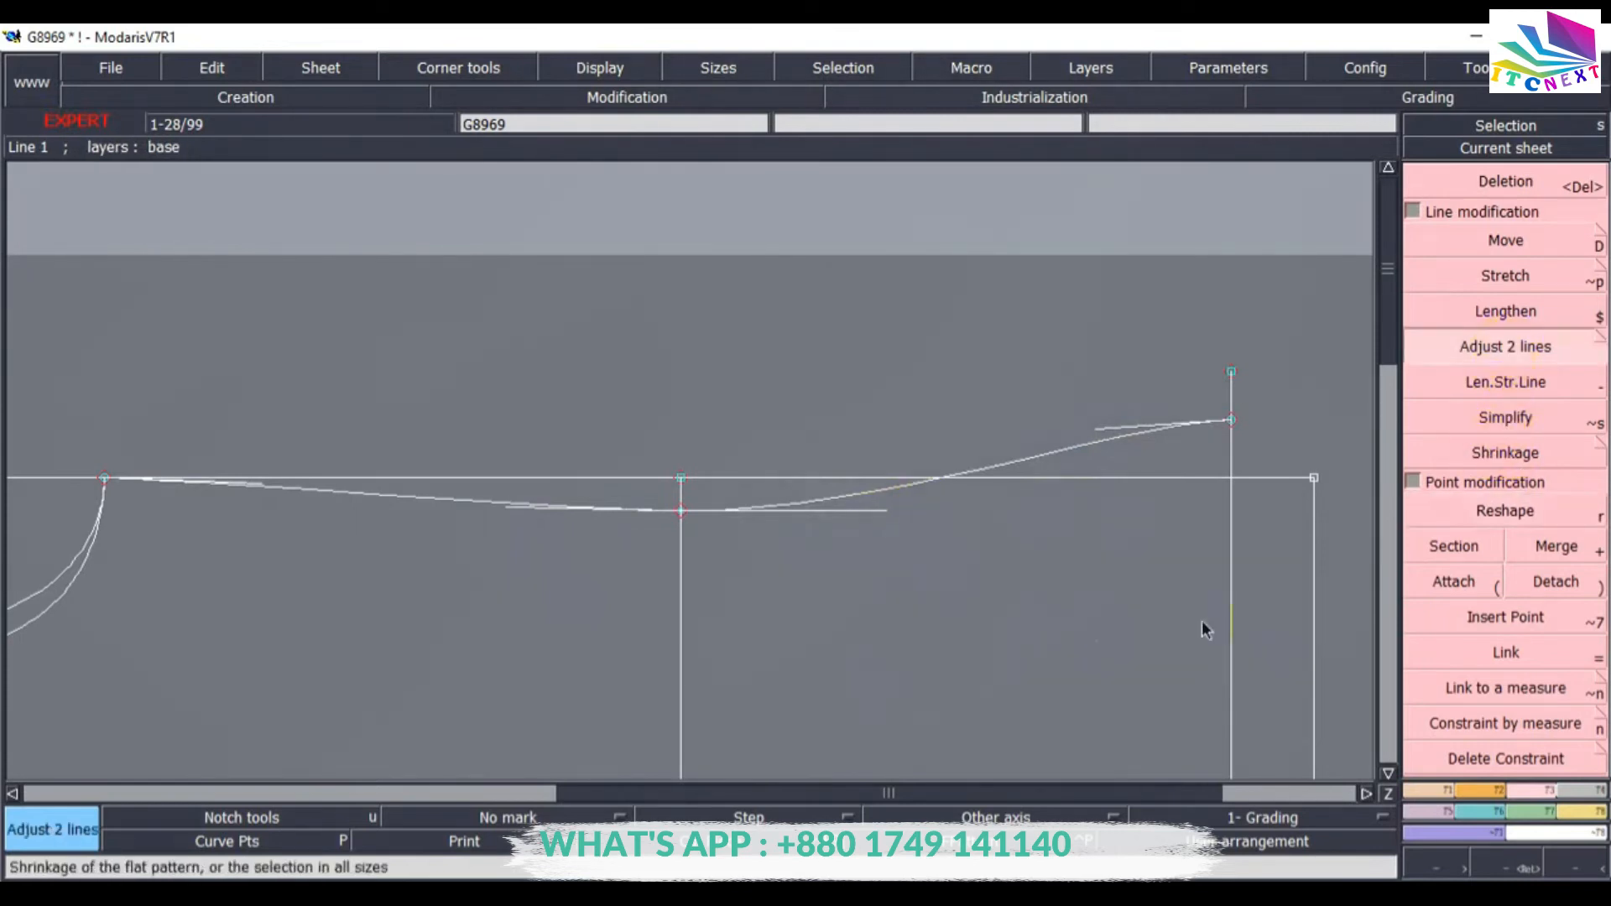
pyautogui.click(1085, 446)
pyautogui.click(1232, 532)
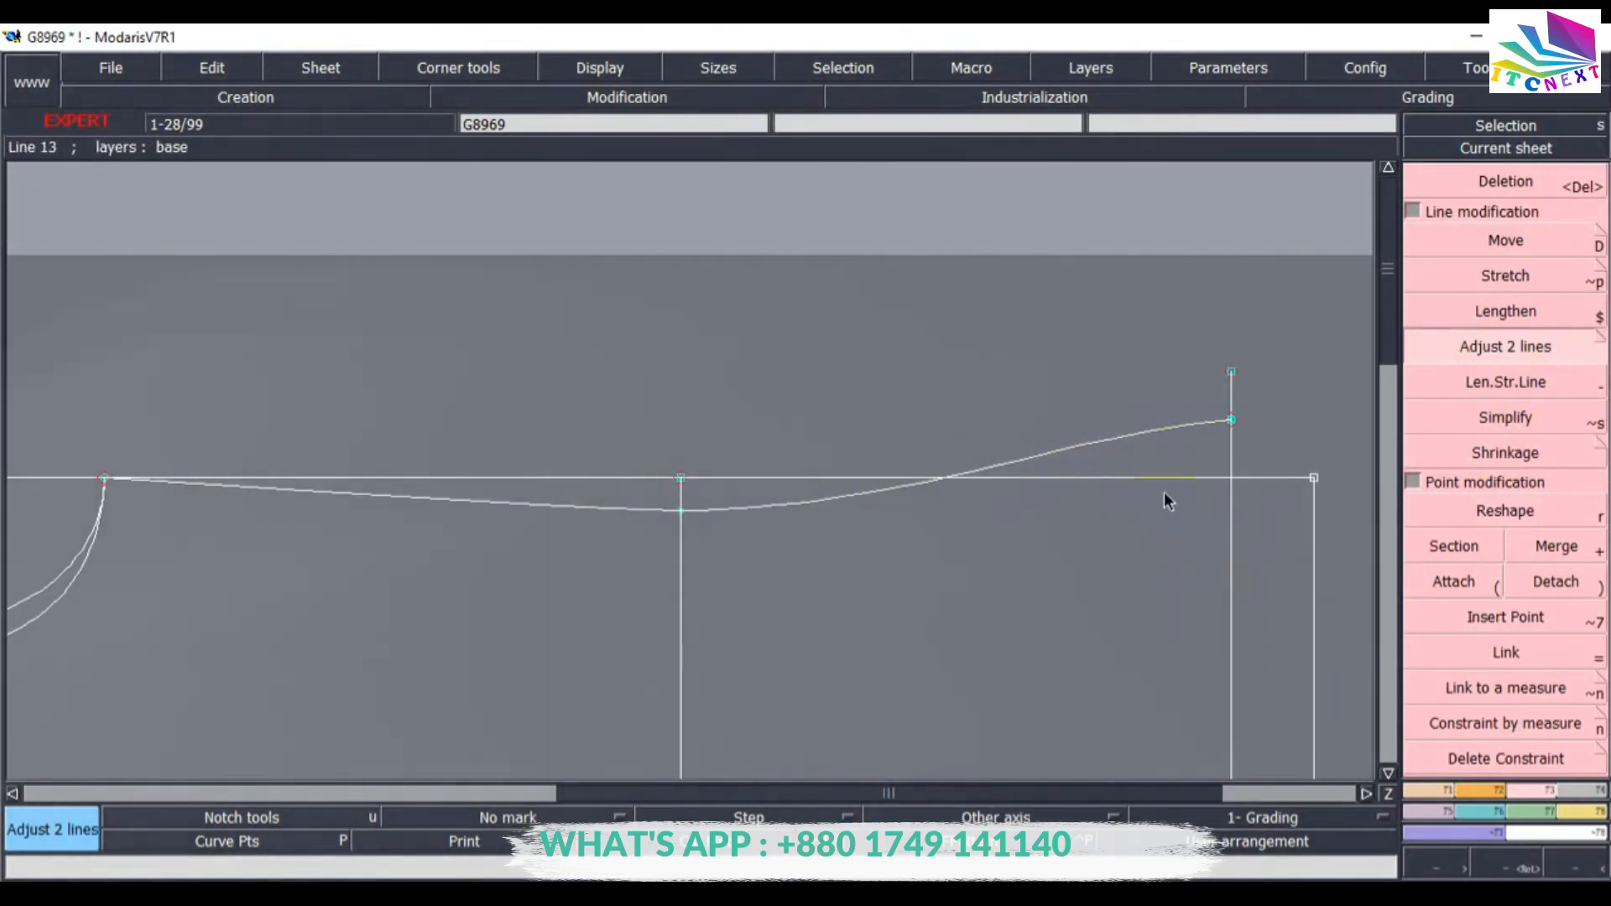
pyautogui.press('Home')
pyautogui.press('Return')
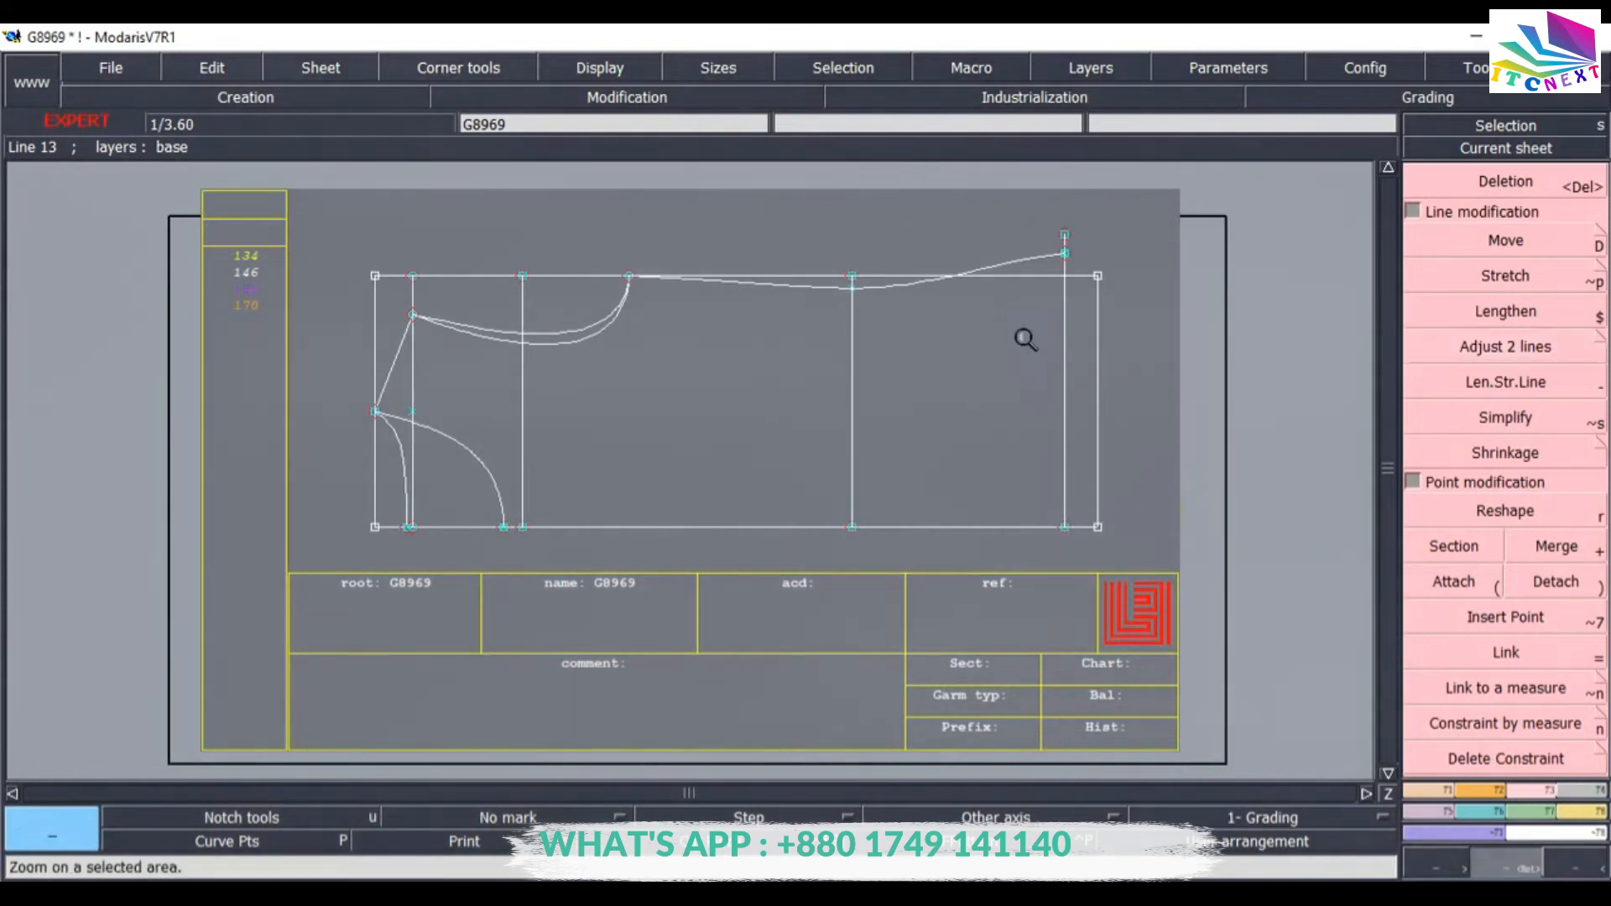
pyautogui.moveTo(973, 215); pyautogui.dragTo(1158, 574)
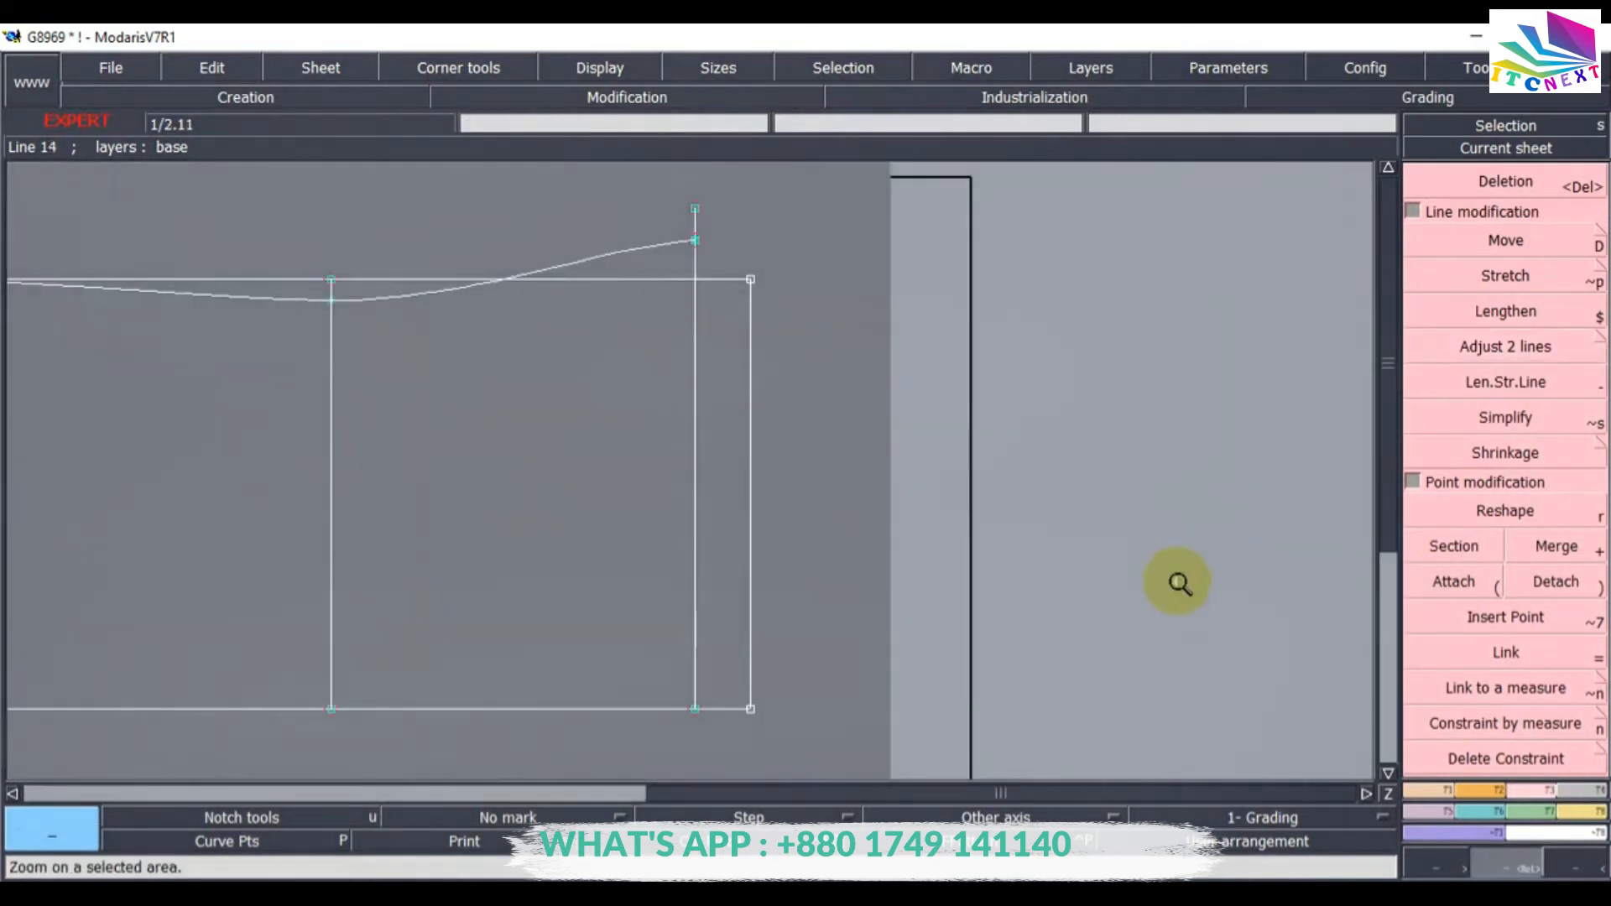
pyautogui.click(1476, 784)
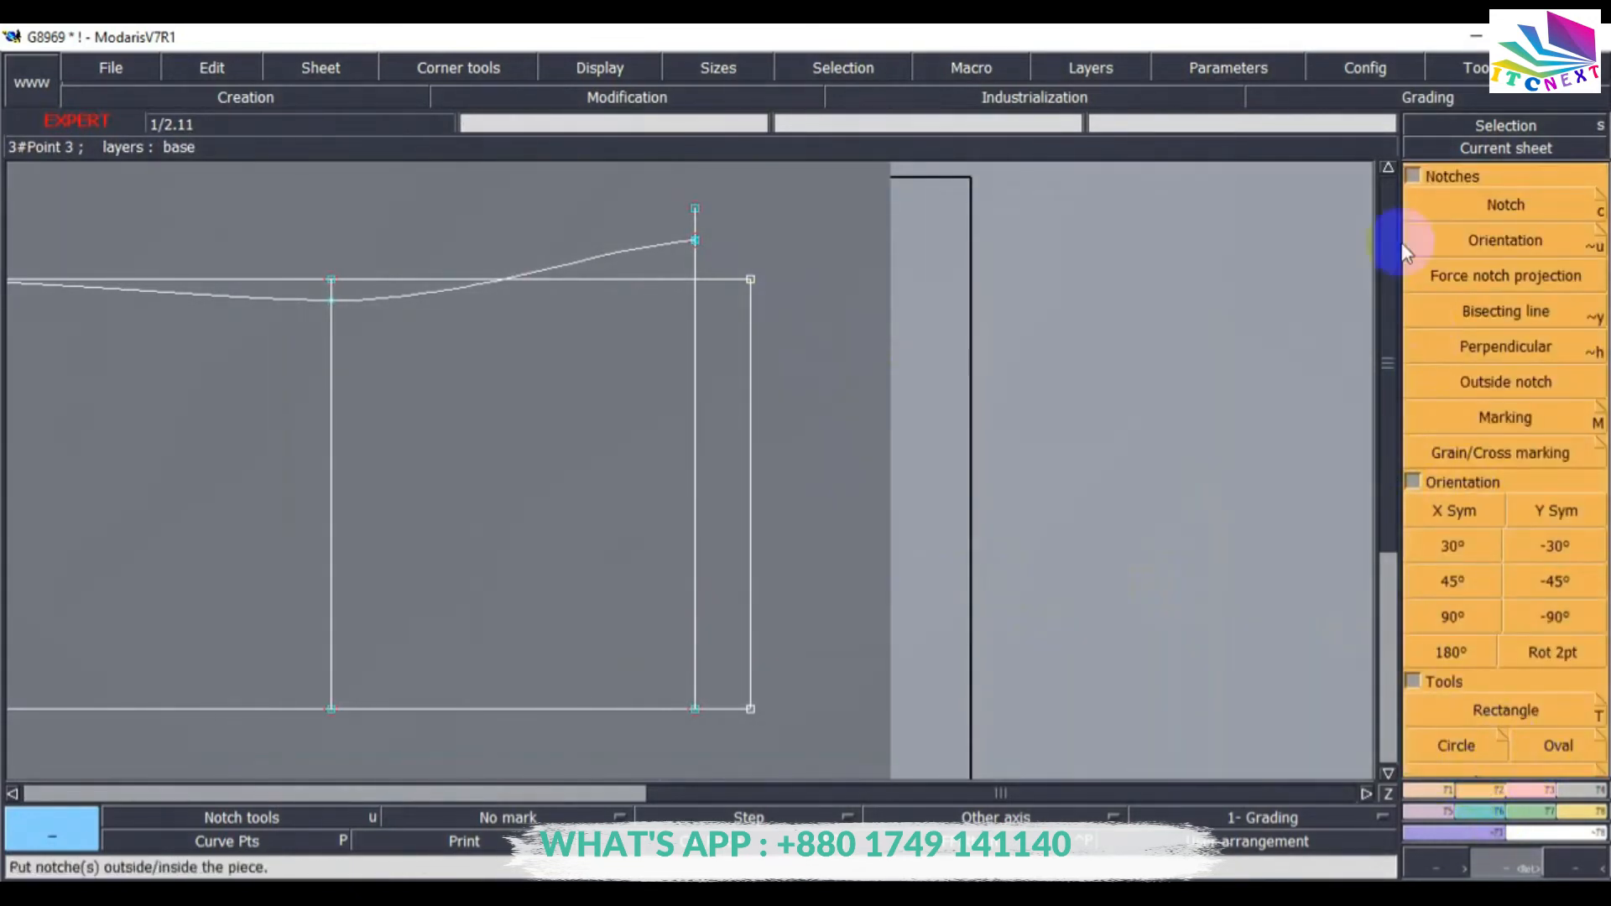
pyautogui.click(1414, 177)
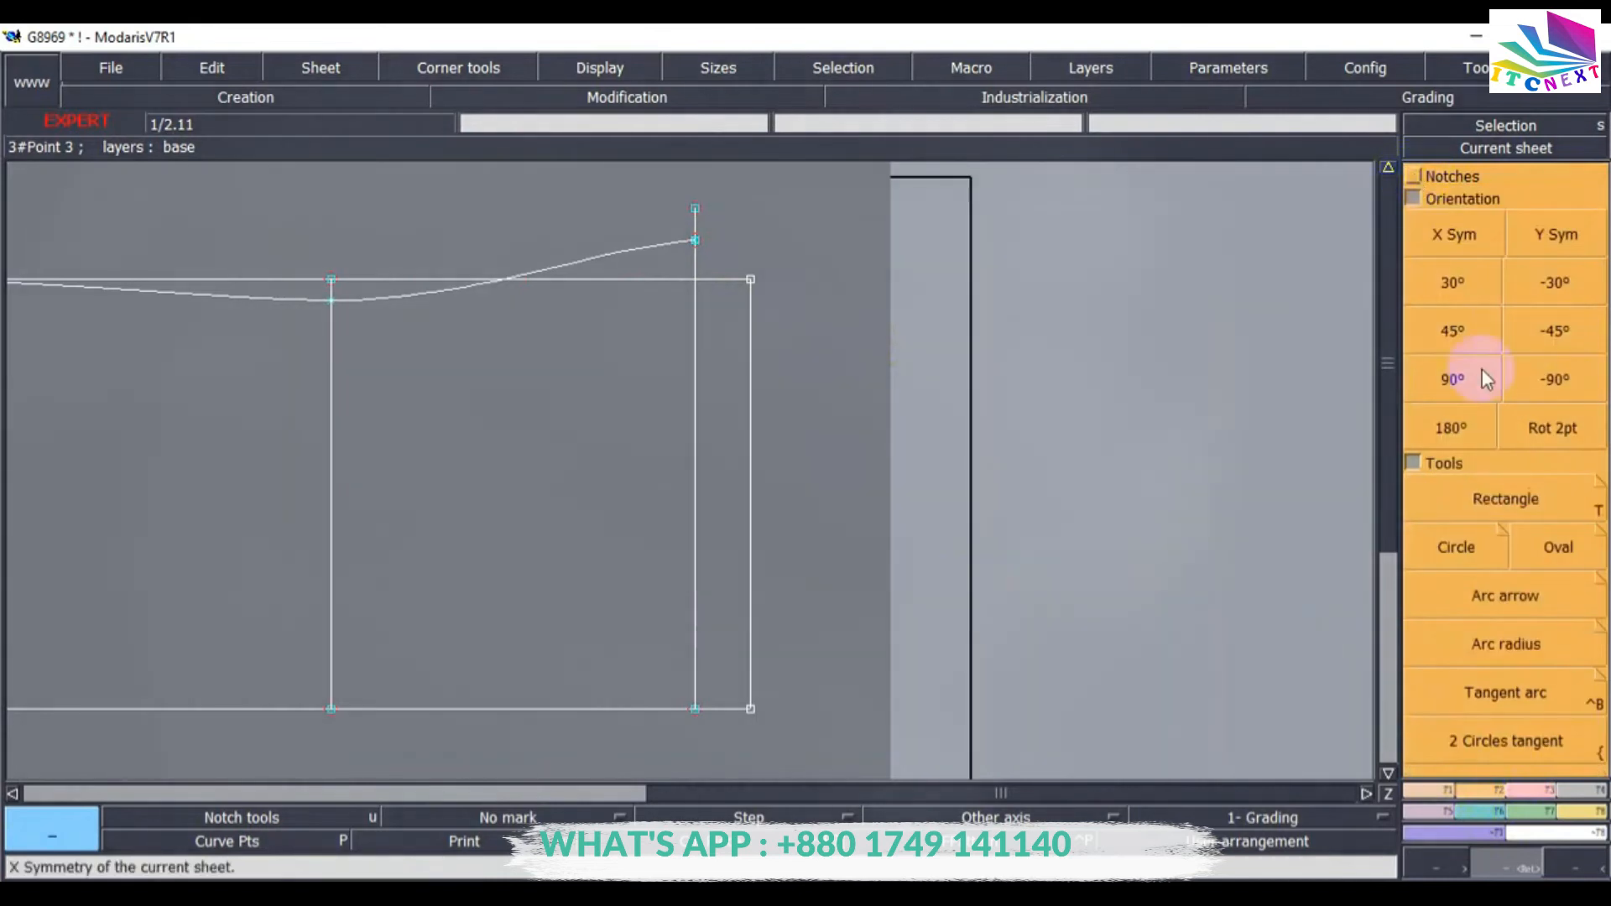
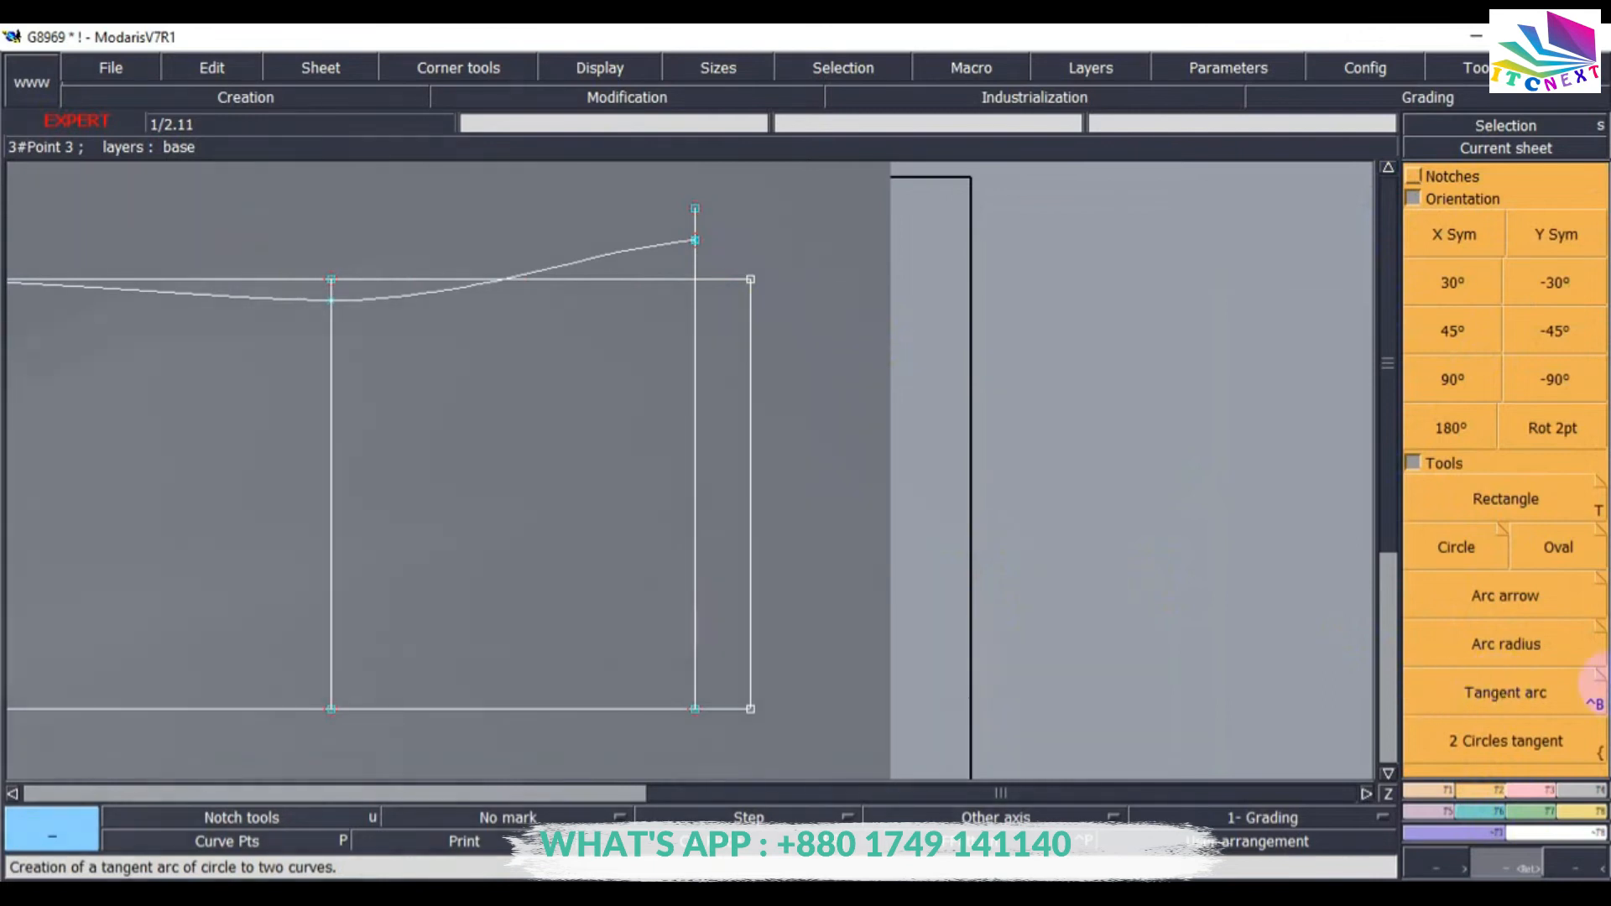
# Draw an Arc arrow curve from the shoulder end down to the frame's bottom right corner.
pyautogui.click(1492, 598)
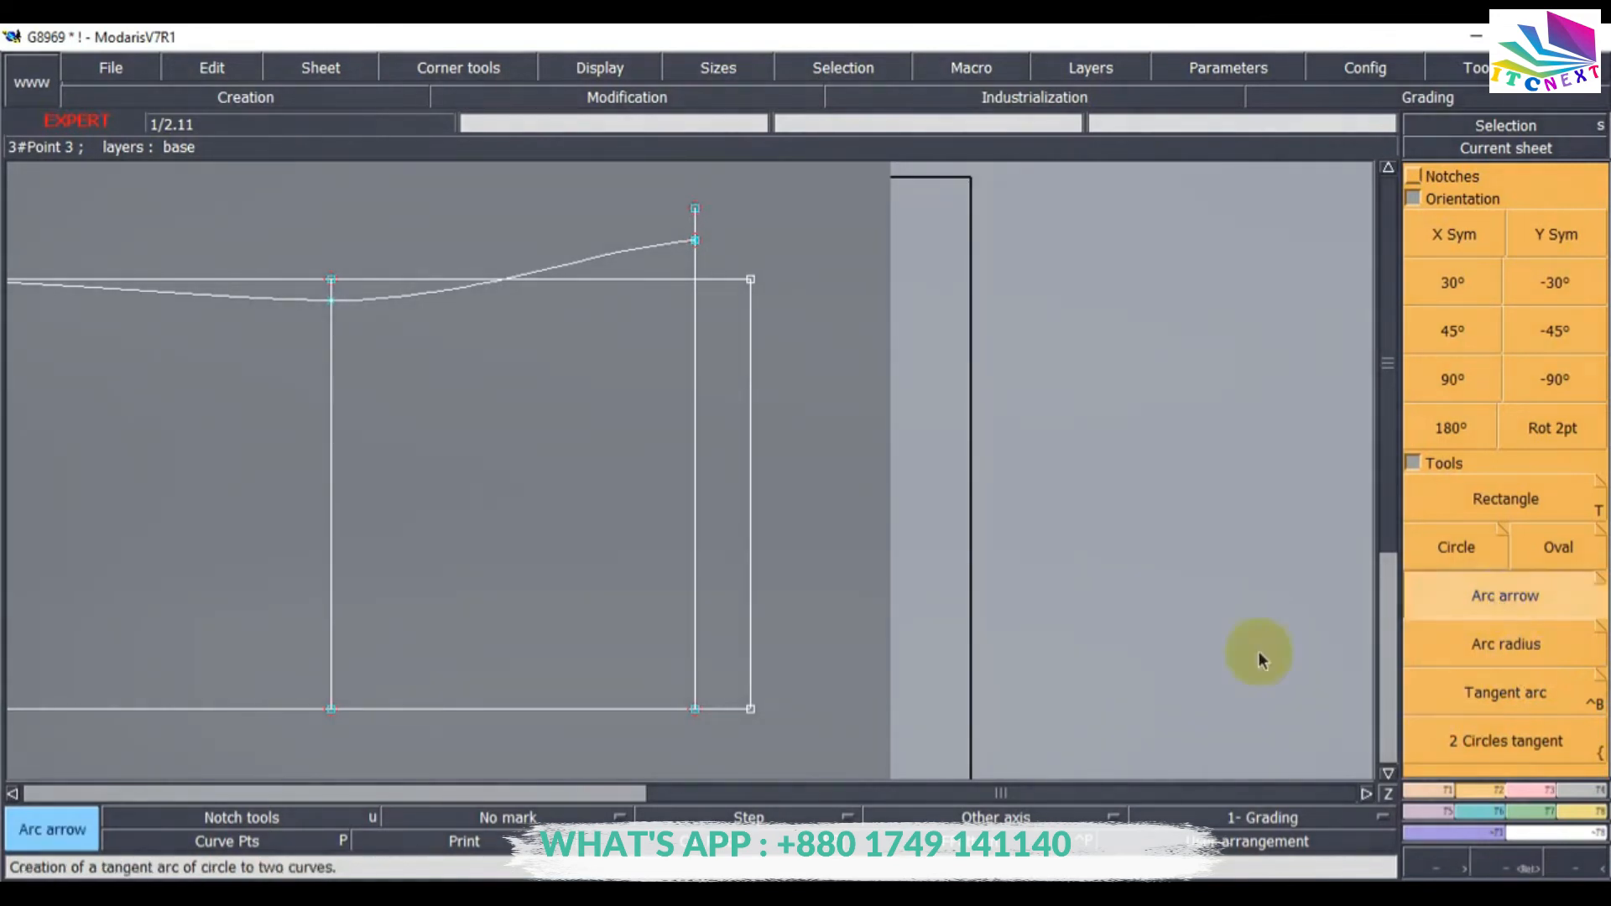
pyautogui.click(723, 456)
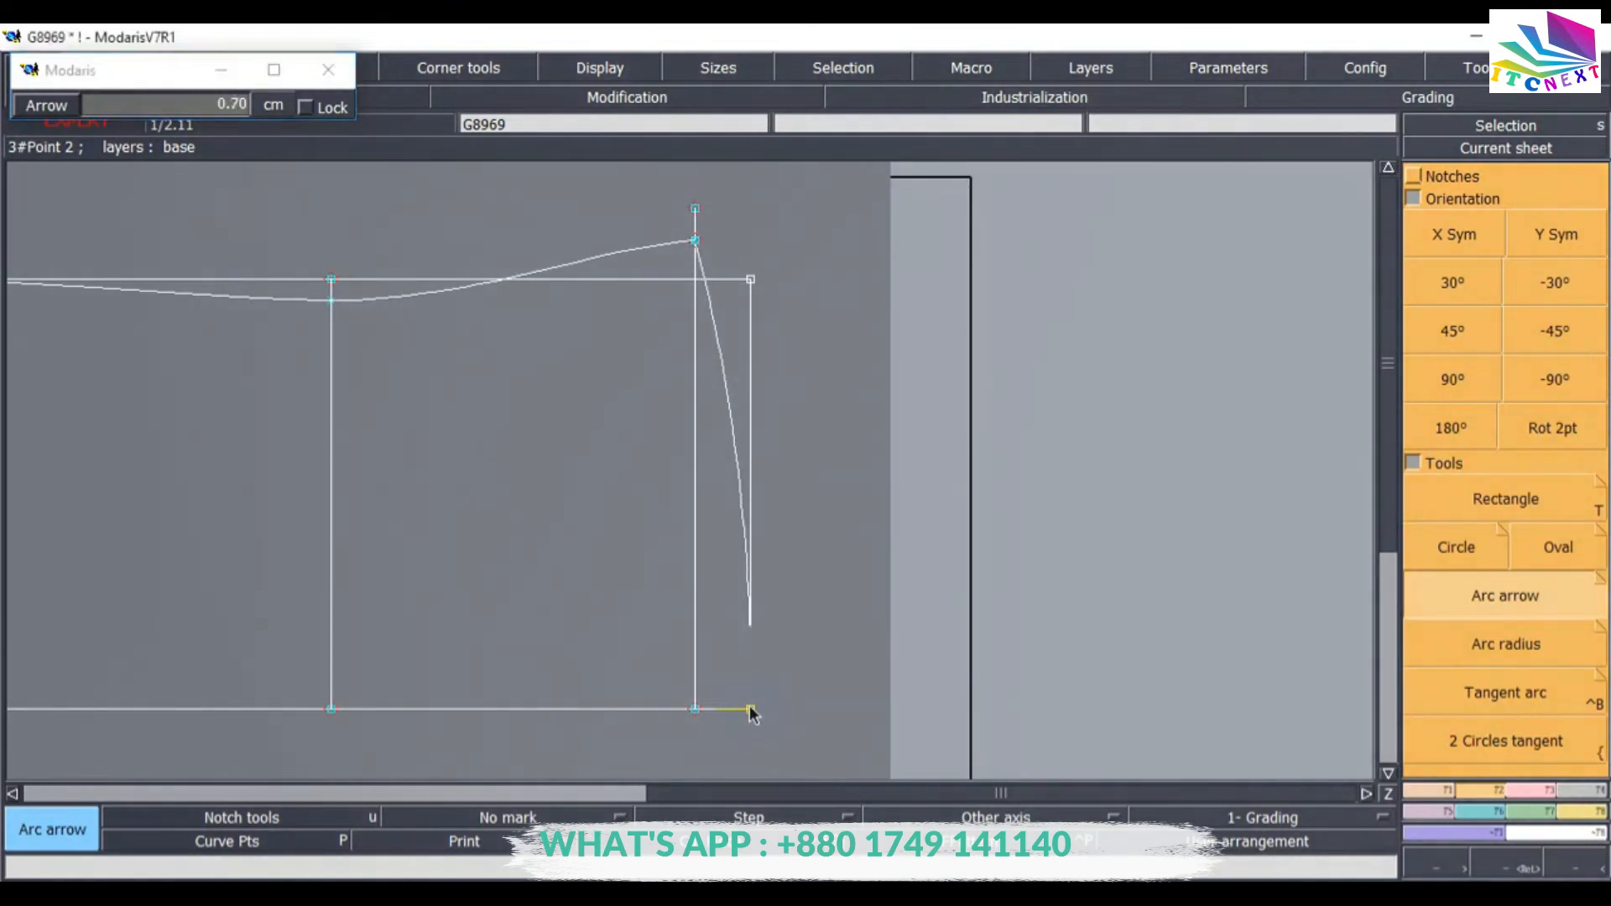
pyautogui.click(752, 710)
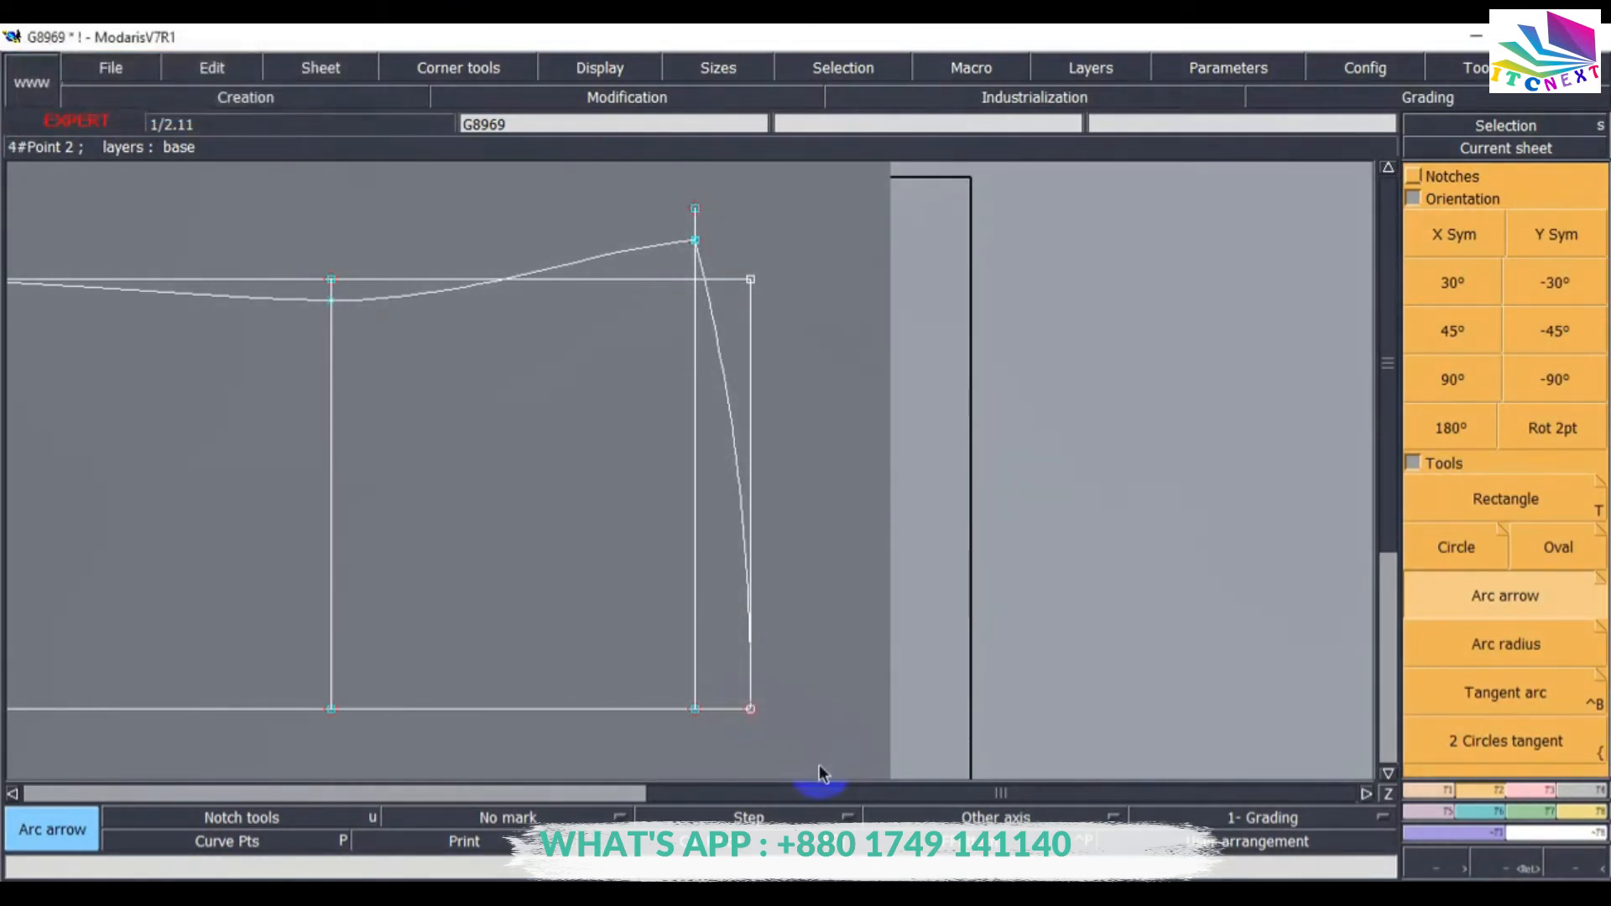
# Save the model.
pyautogui.click(111, 69)
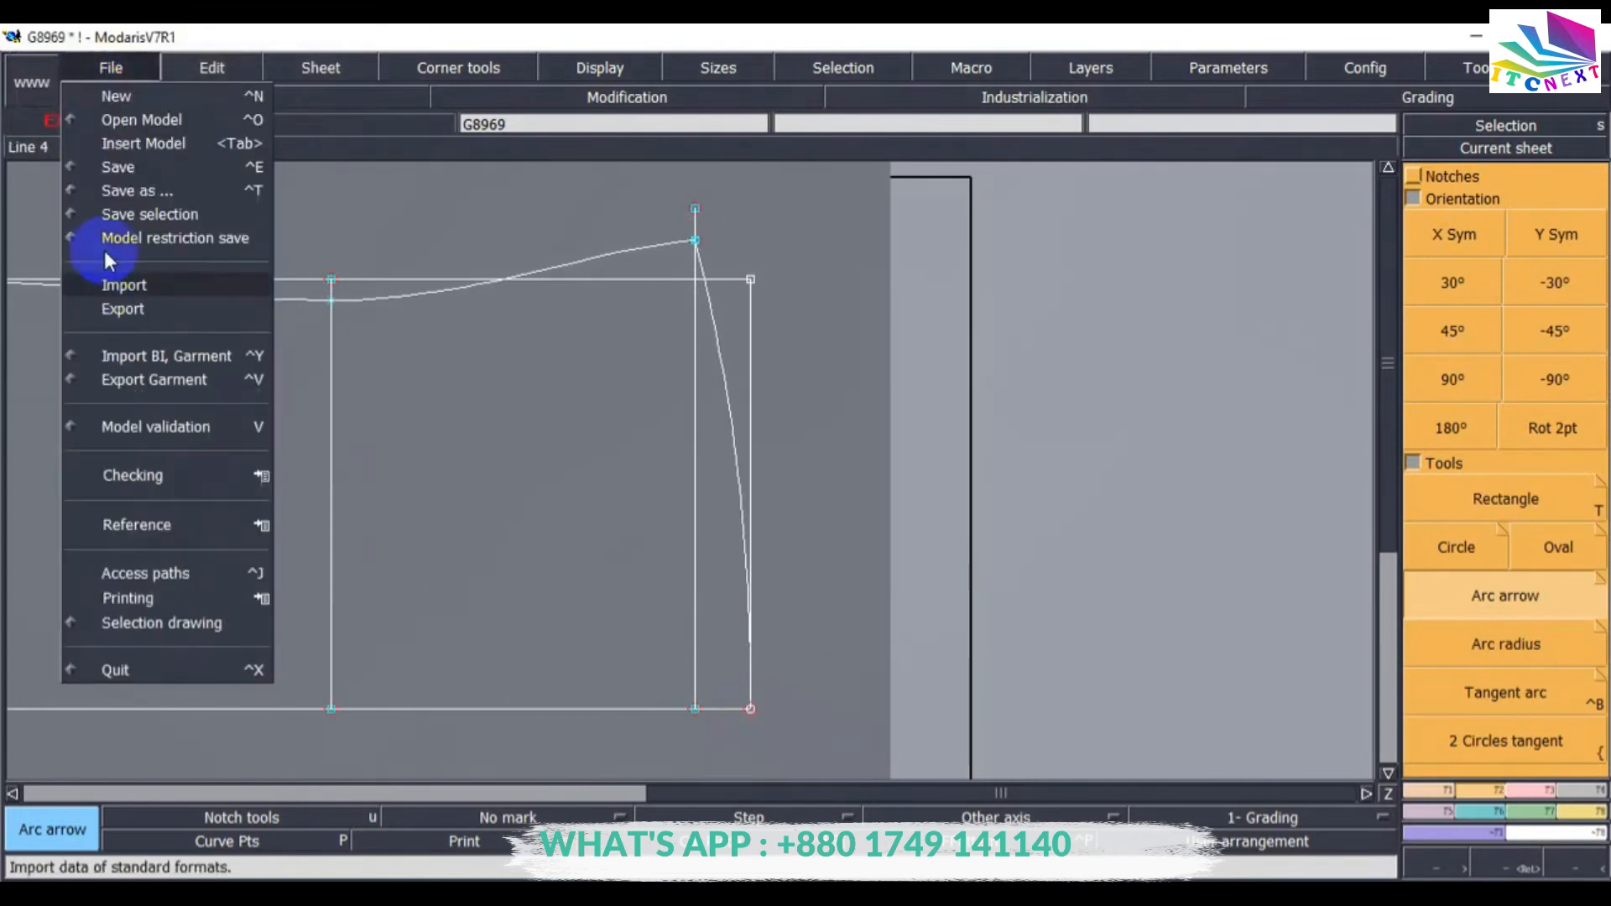
pyautogui.click(133, 168)
pyautogui.click(684, 606)
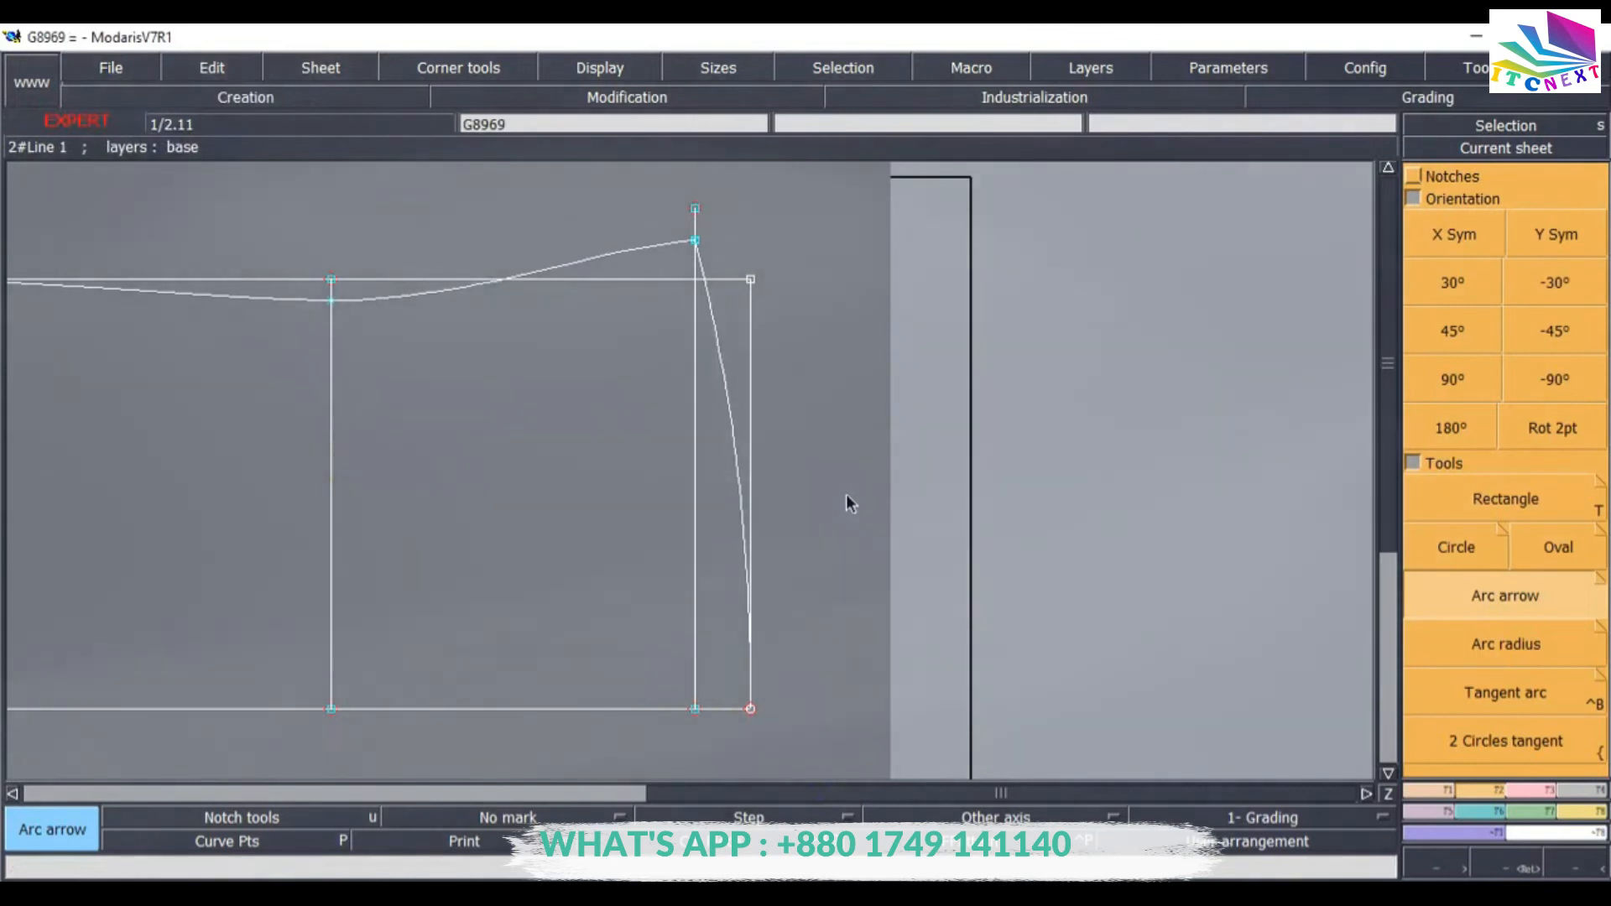
# Try to place a developed point along the neckline curve, then undo it.
pyautogui.press('Home')
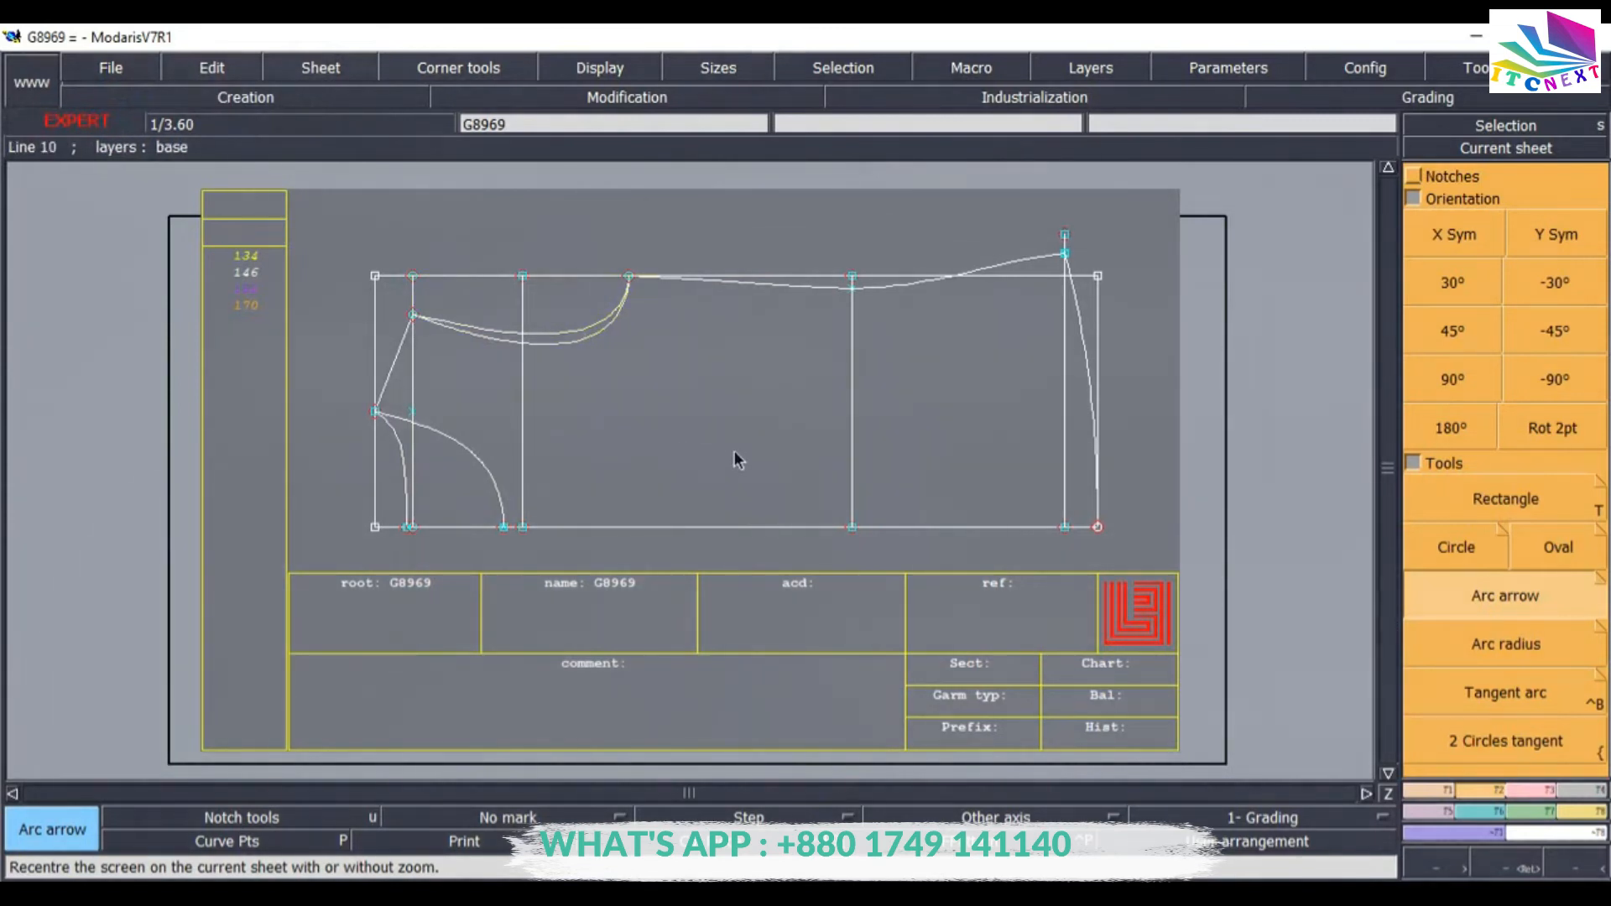
pyautogui.click(1428, 791)
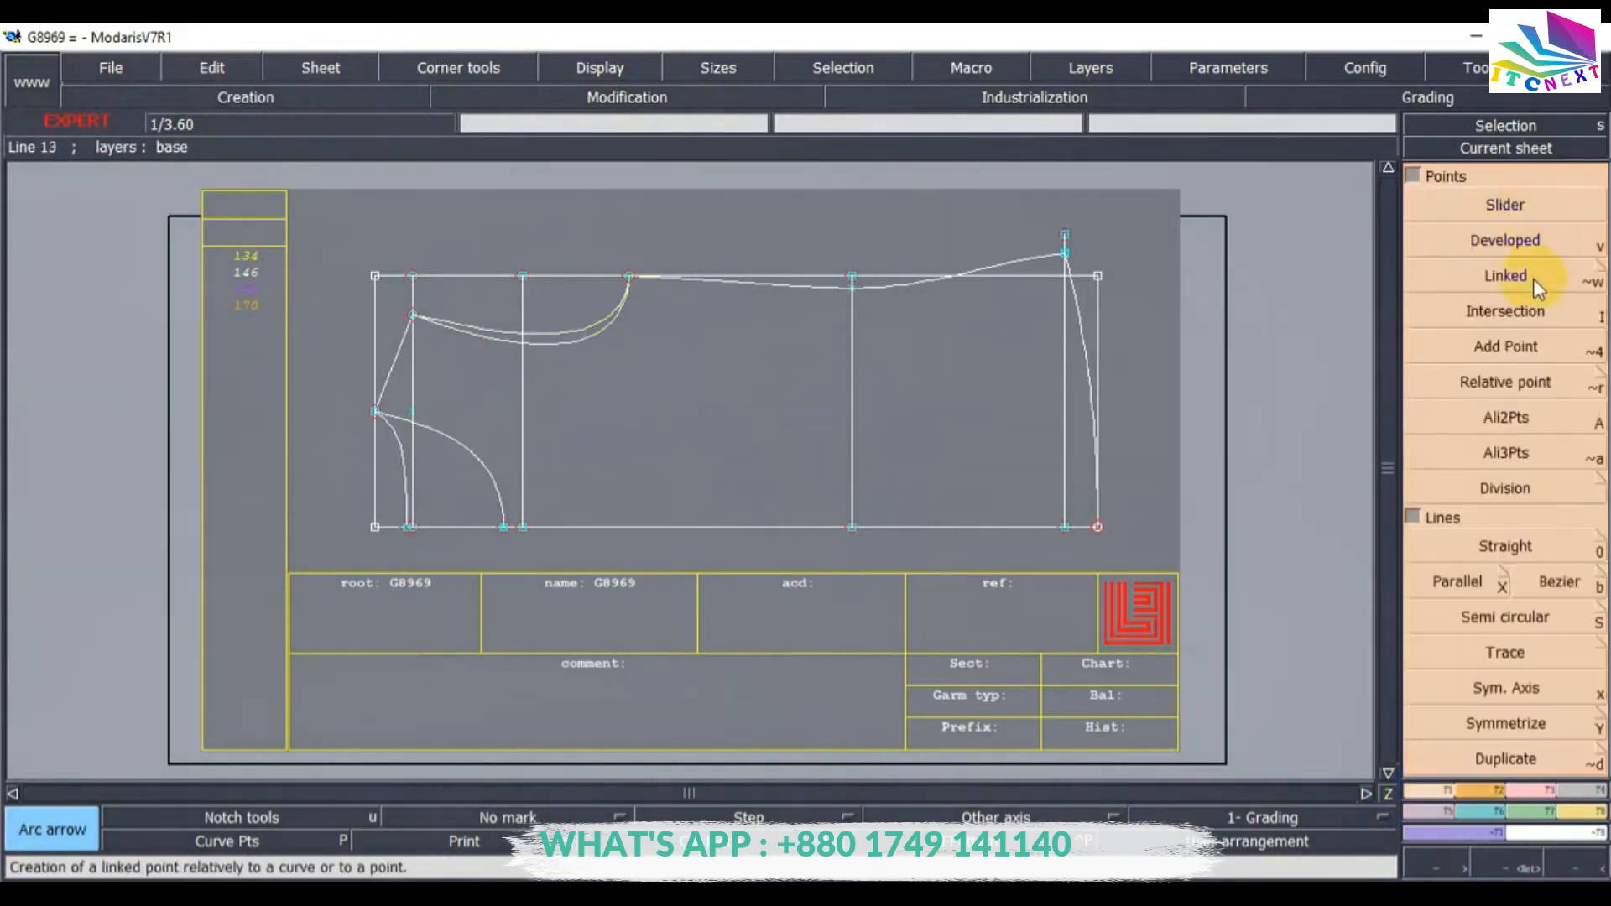
pyautogui.click(1478, 243)
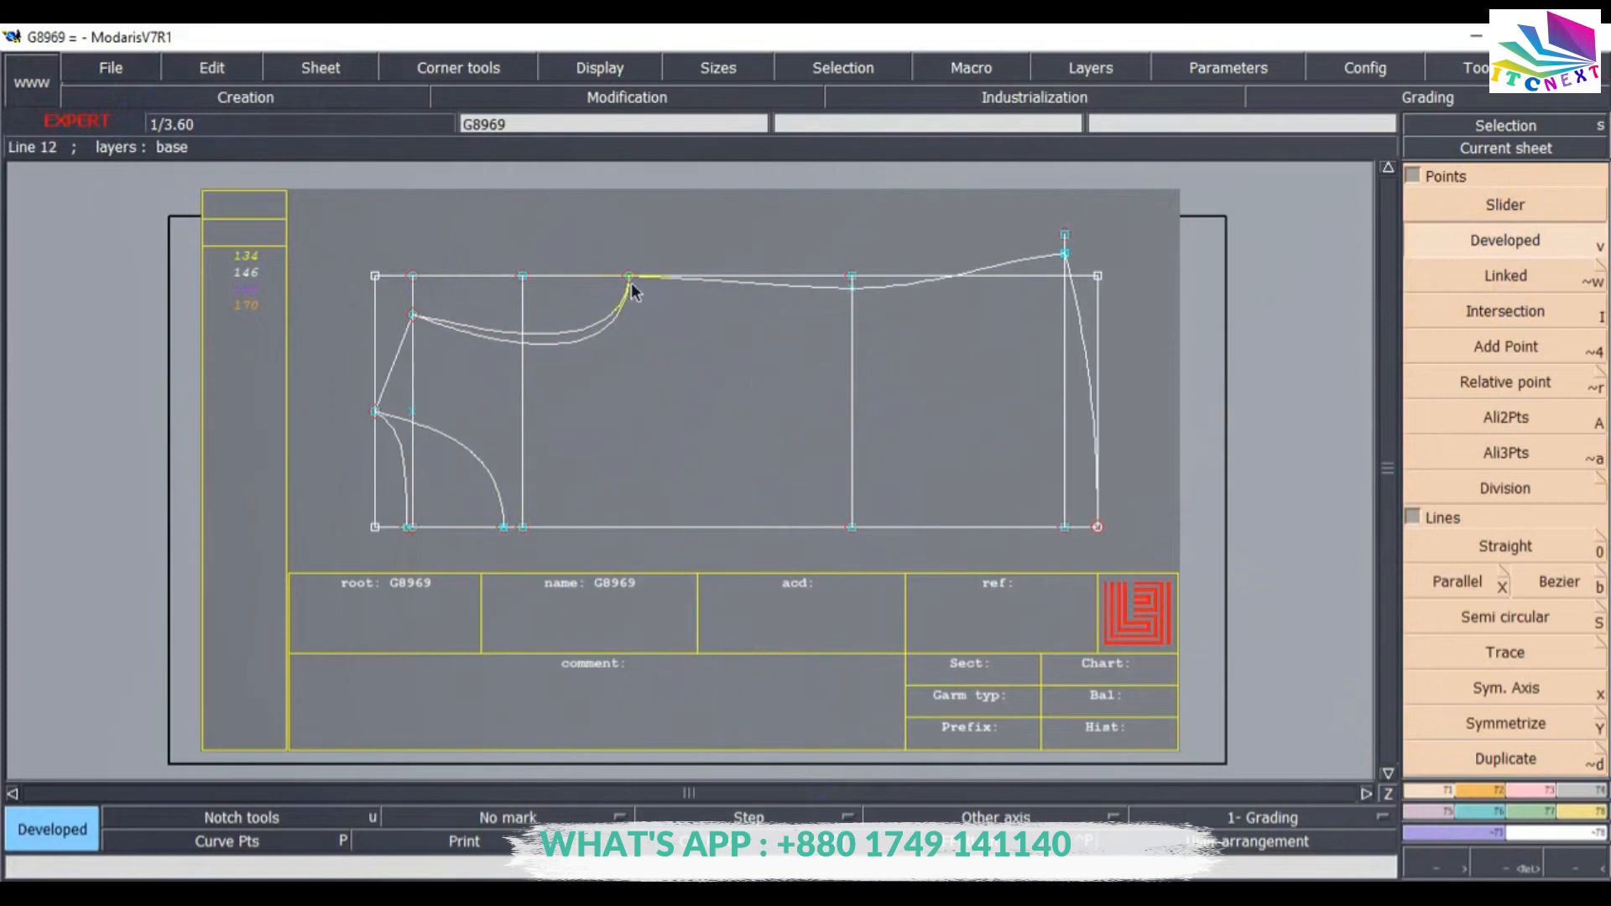
pyautogui.press('Delete')
pyautogui.press('Return')
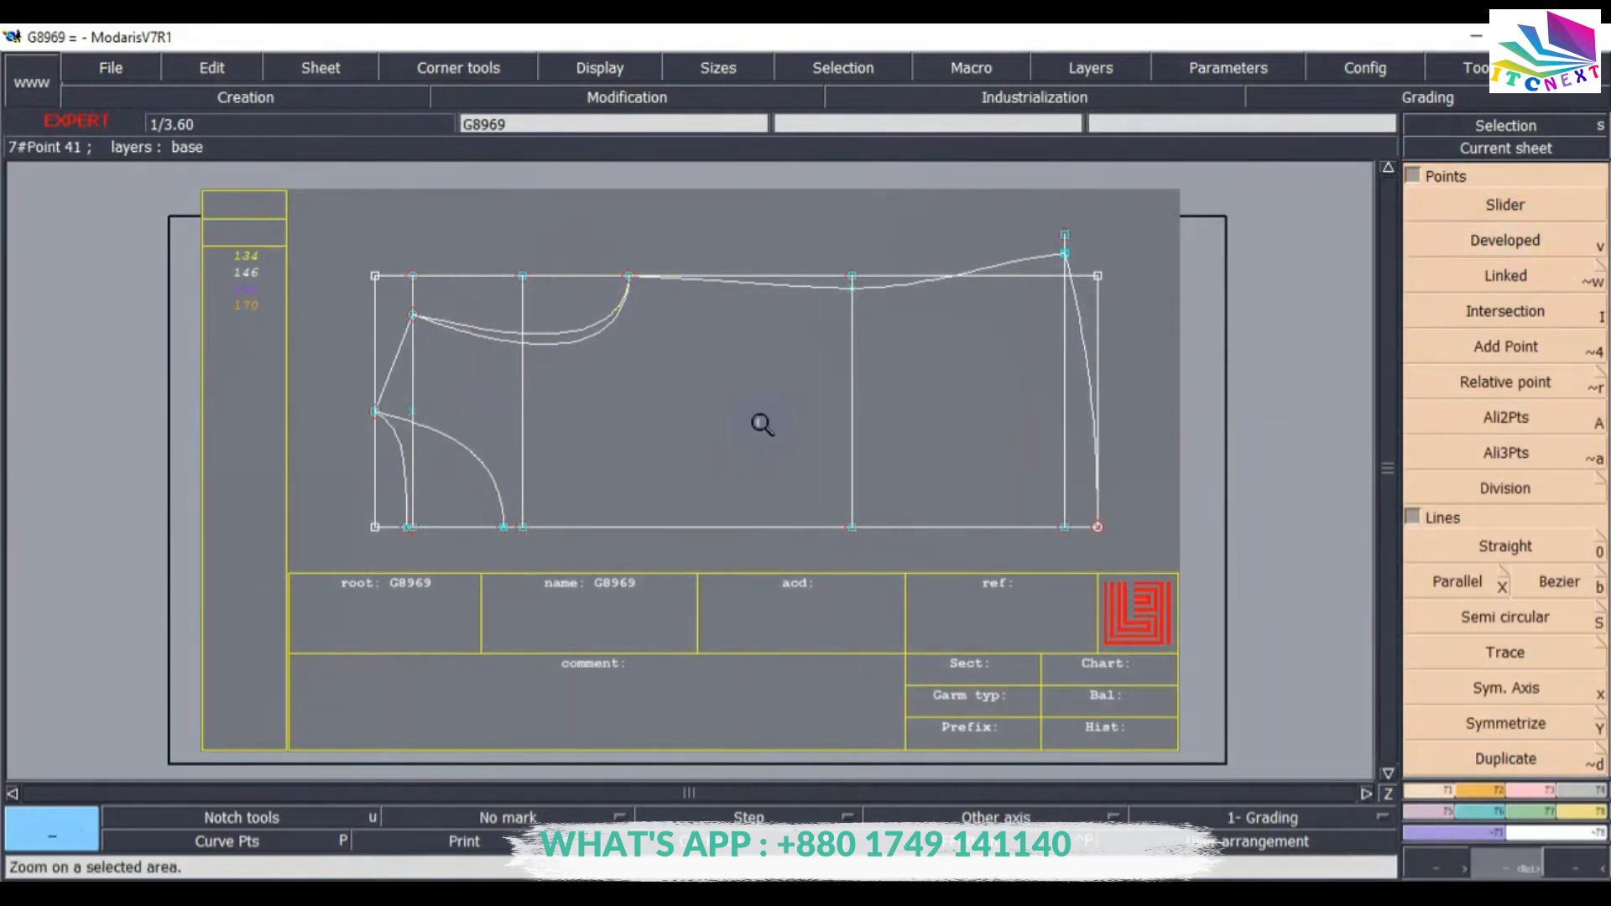
pyautogui.moveTo(357, 274); pyautogui.dragTo(738, 439)
pyautogui.click(1500, 238)
pyautogui.click(965, 275)
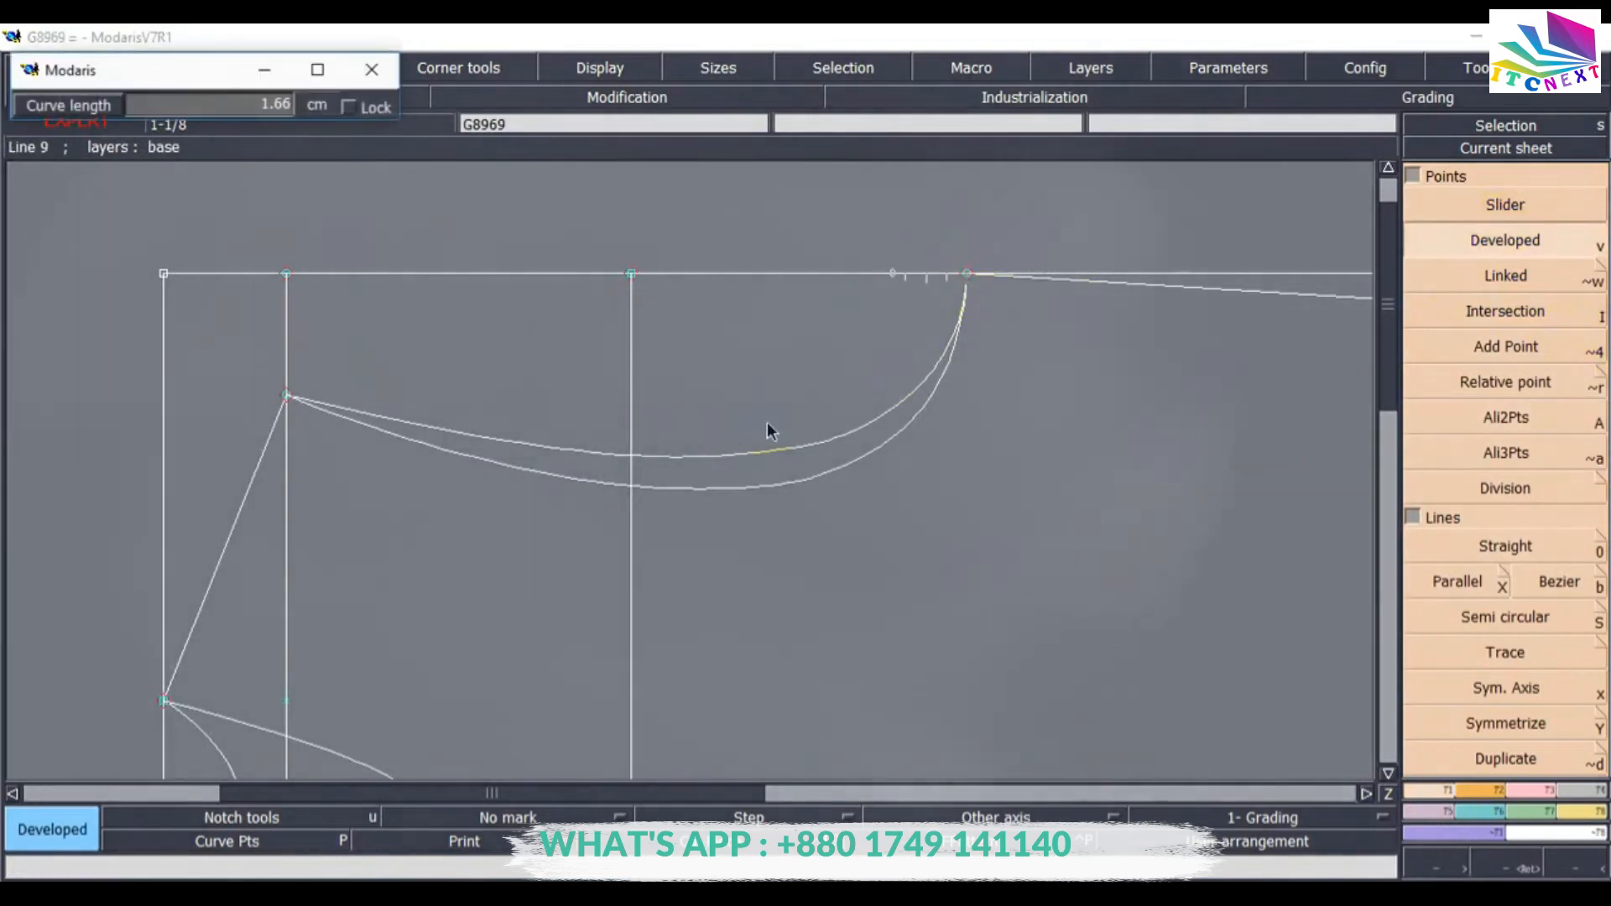
pyautogui.click(540, 458)
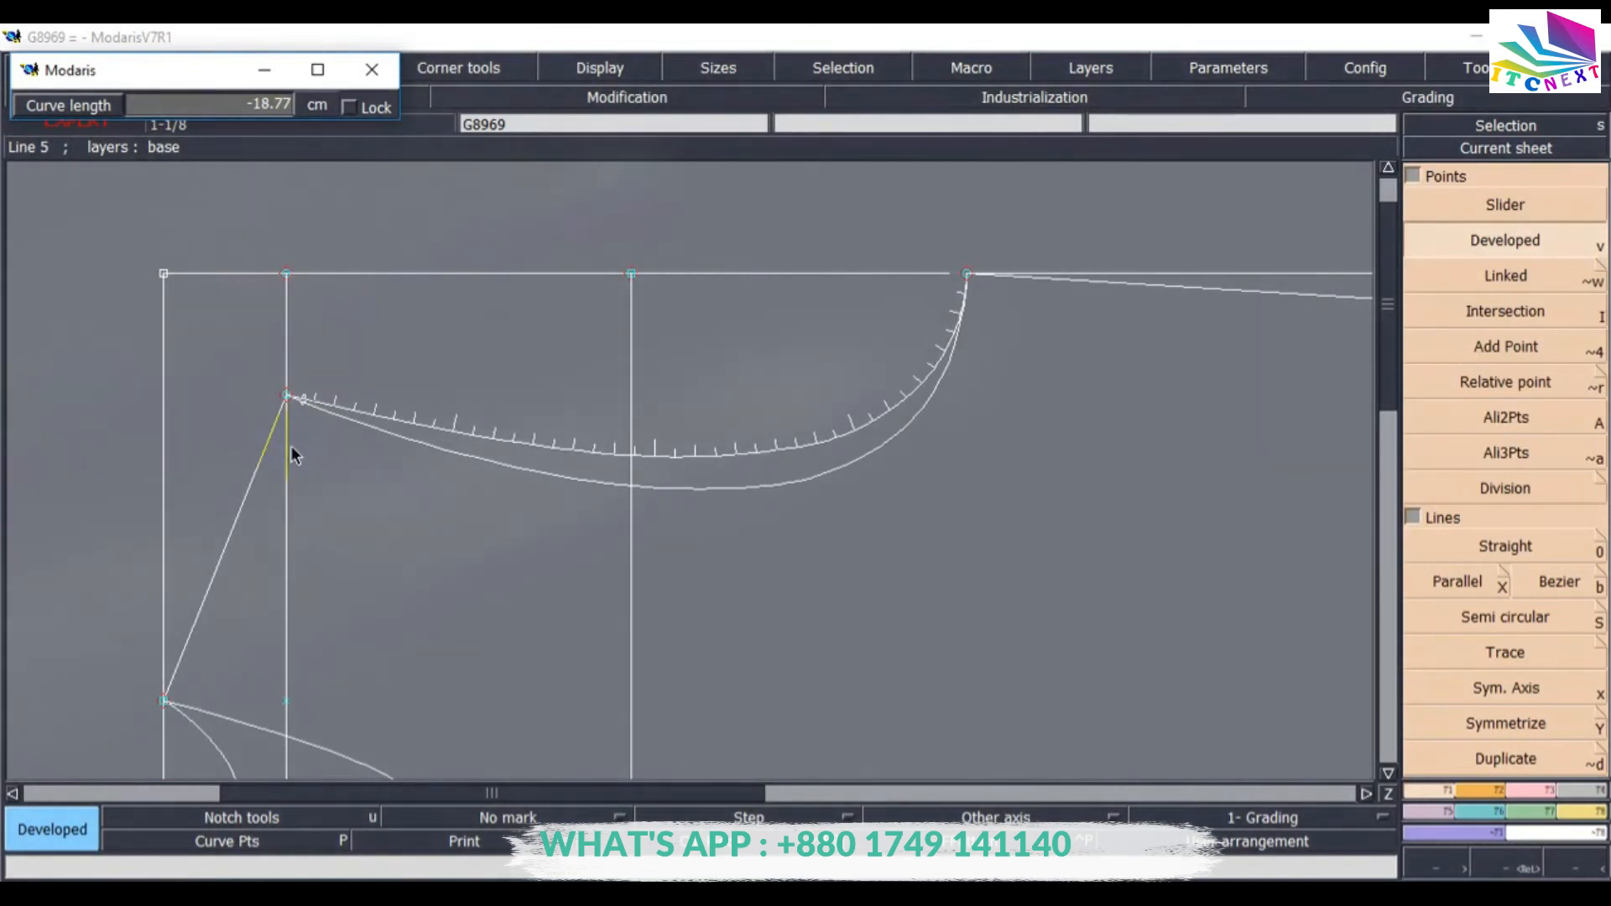
pyautogui.click(401, 382)
pyautogui.hotkey('ctrl', 'z')
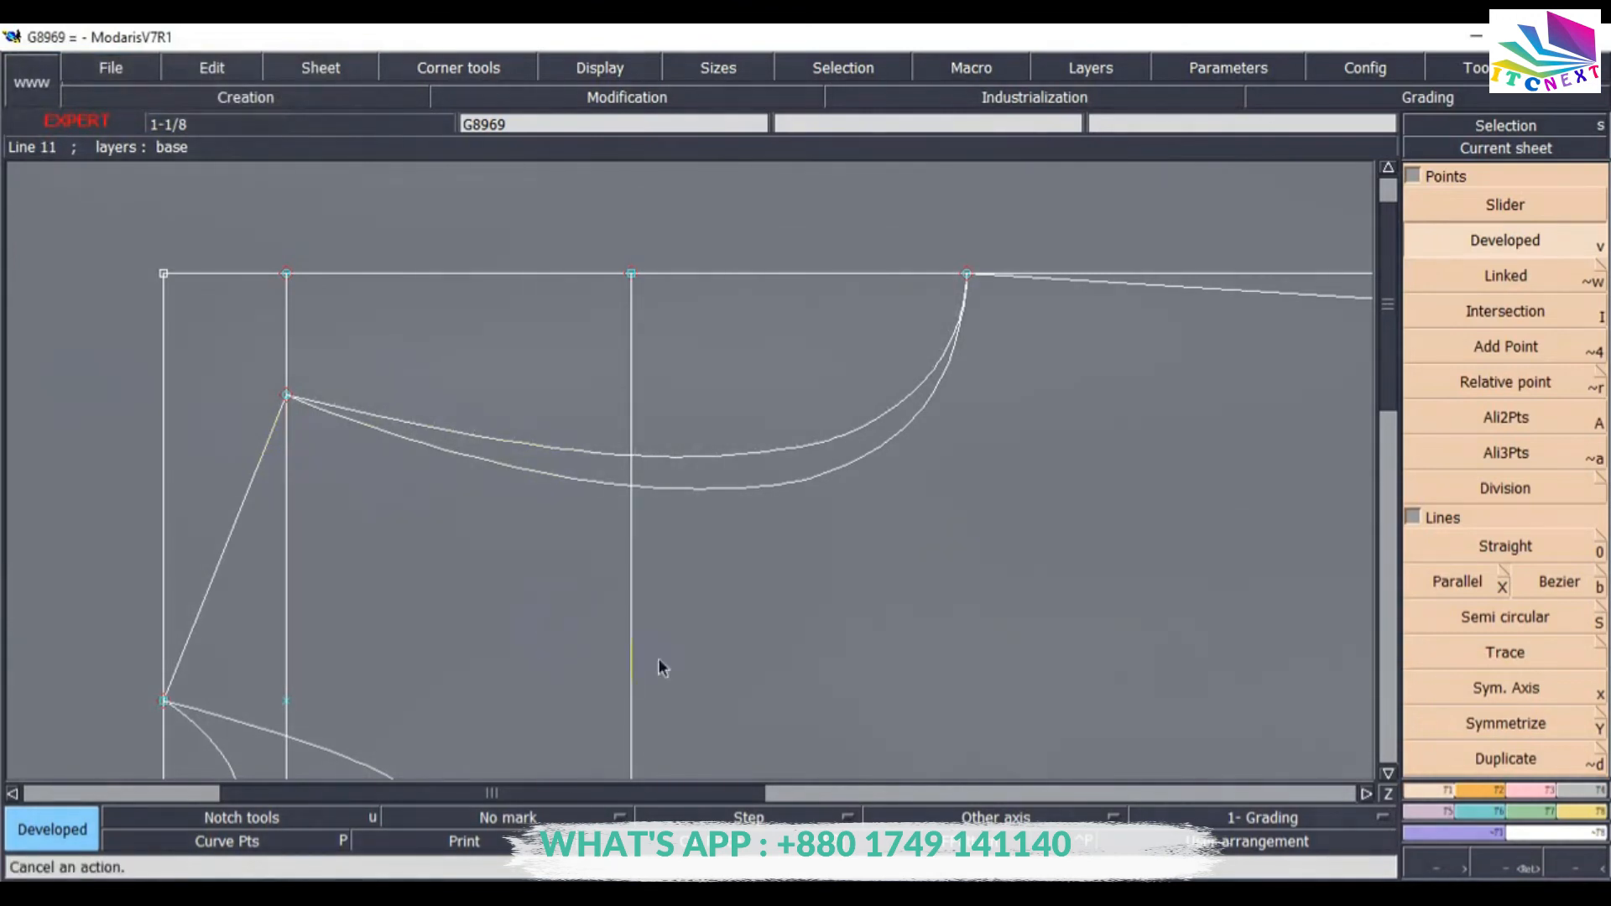
# Arrange the sheets on the desk and save the model.
pyautogui.press('Home')
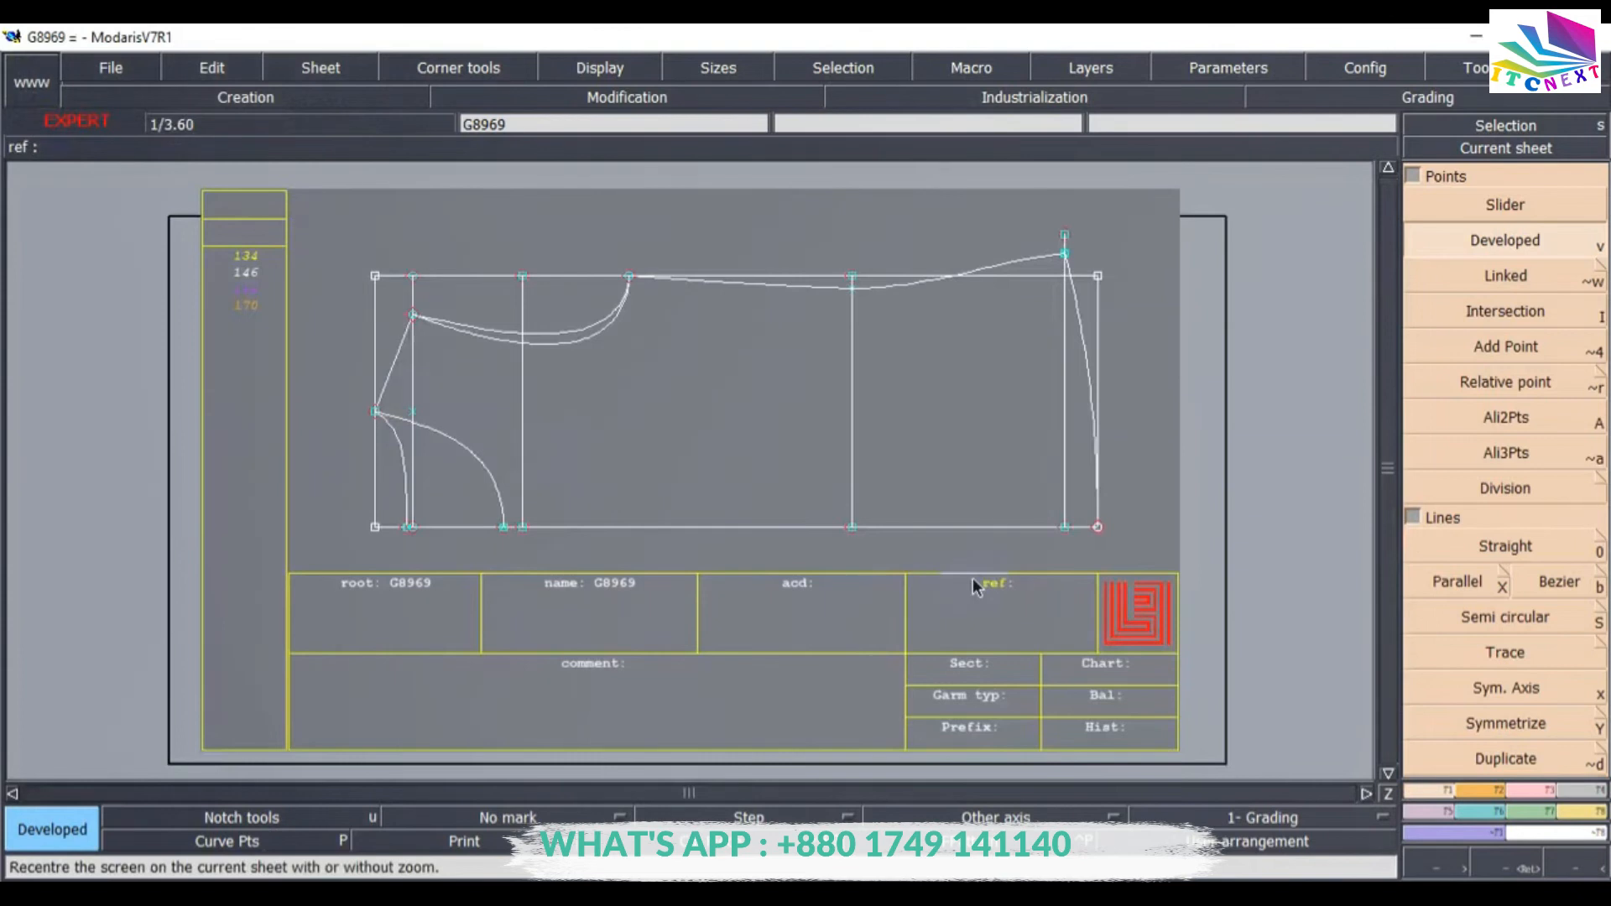
pyautogui.press('End')
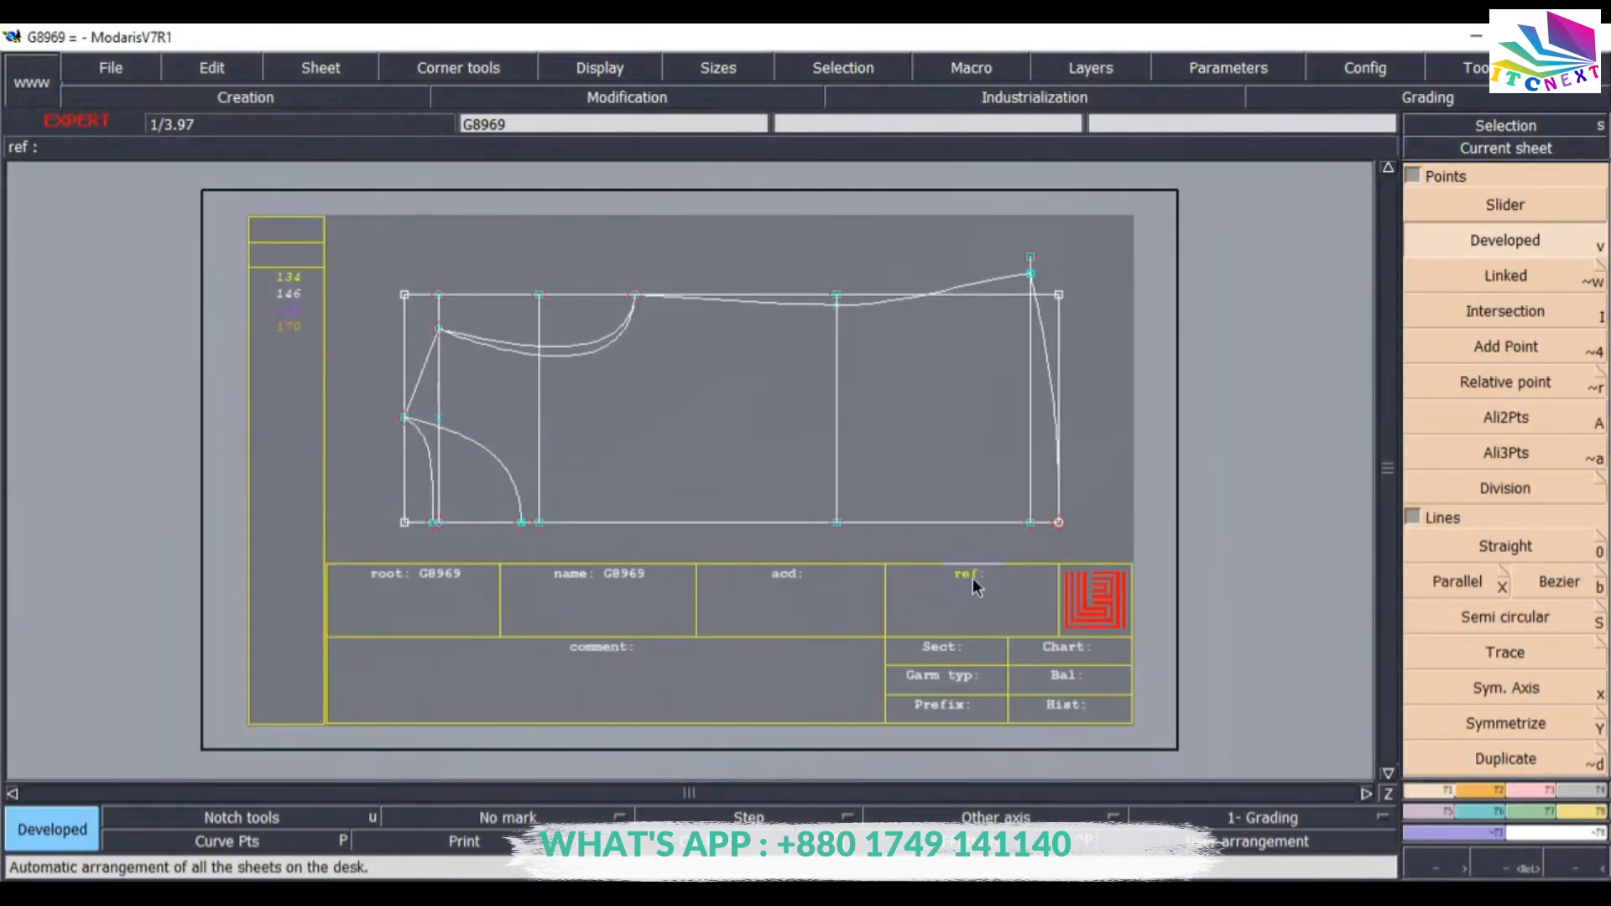
pyautogui.click(112, 70)
pyautogui.click(119, 162)
pyautogui.click(750, 619)
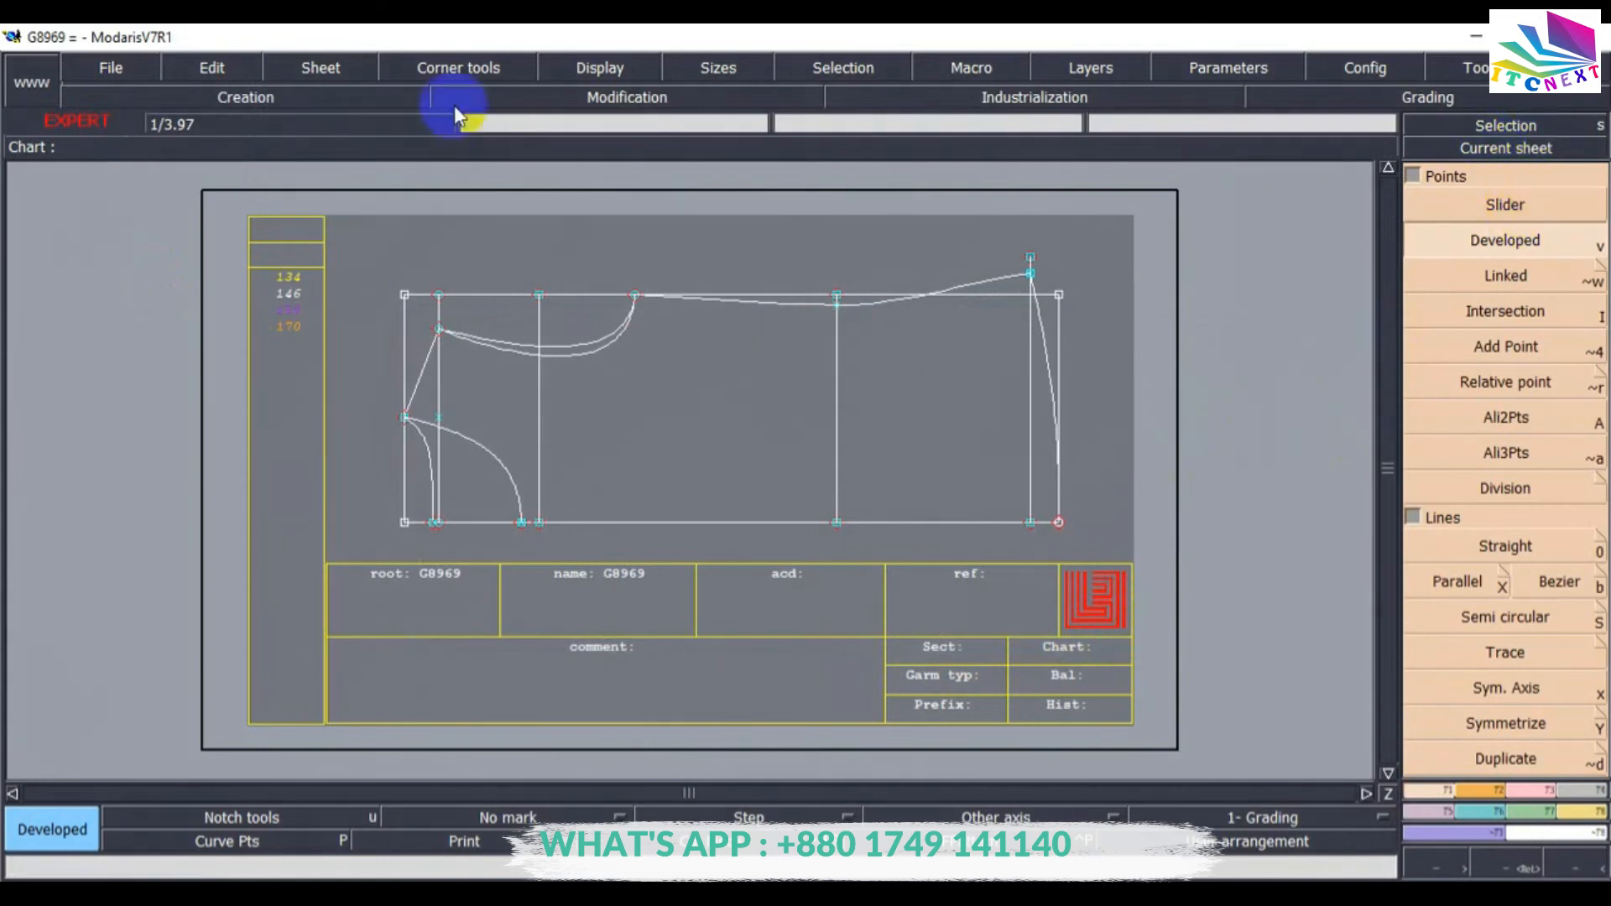
# Create a new sheet and draw a rectangle 57 cm wide by 14 cm high on it.
pyautogui.click(334, 70)
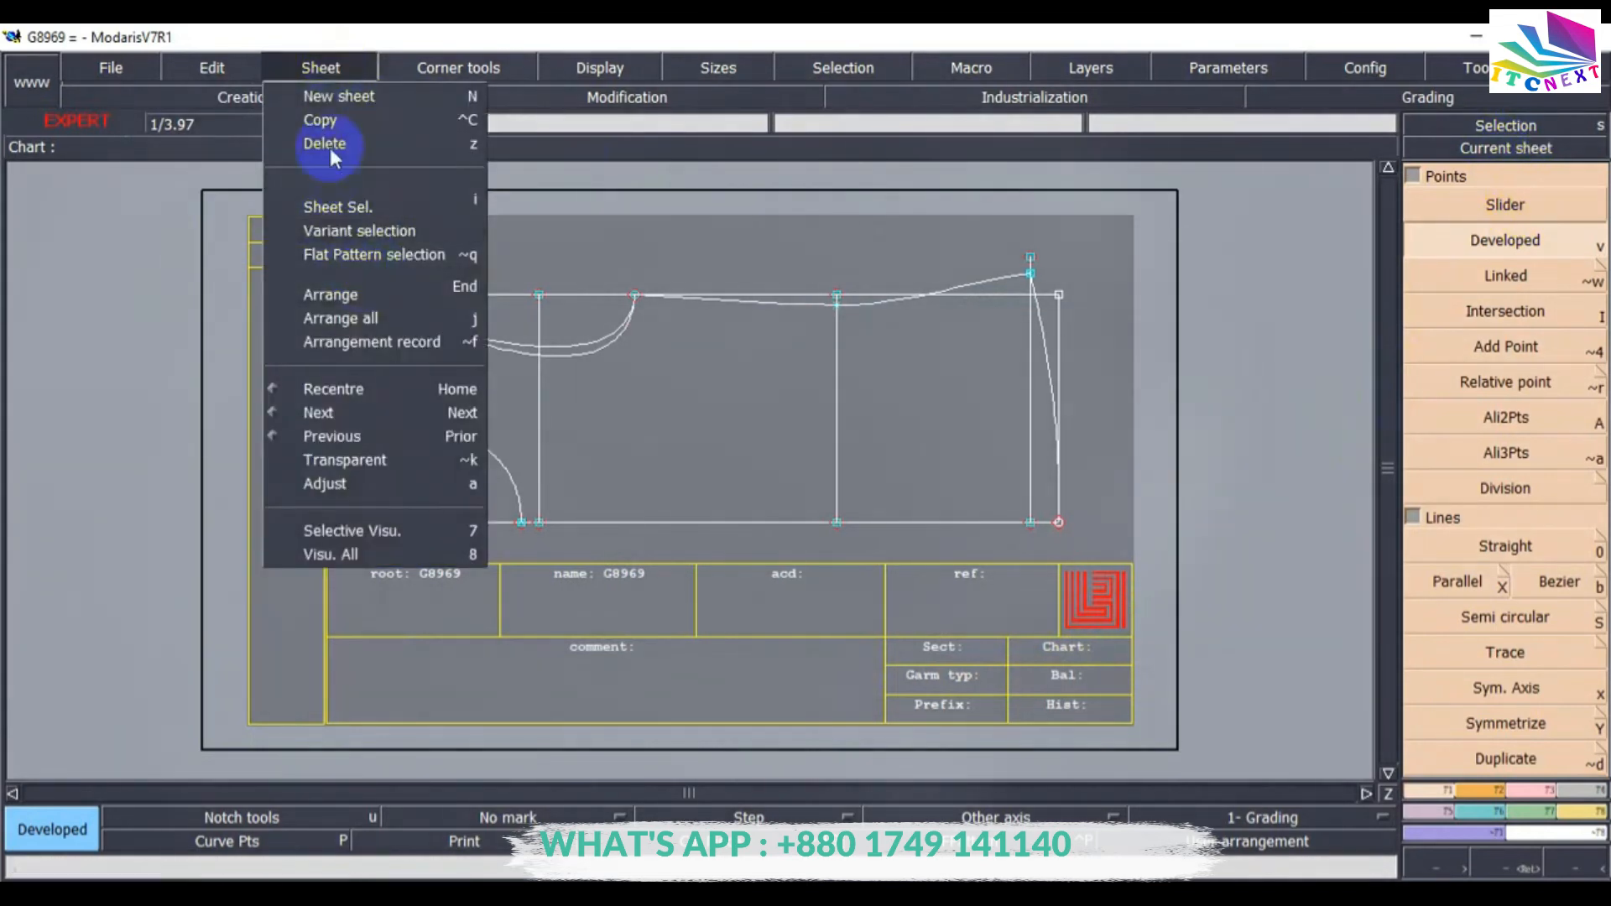
pyautogui.click(336, 95)
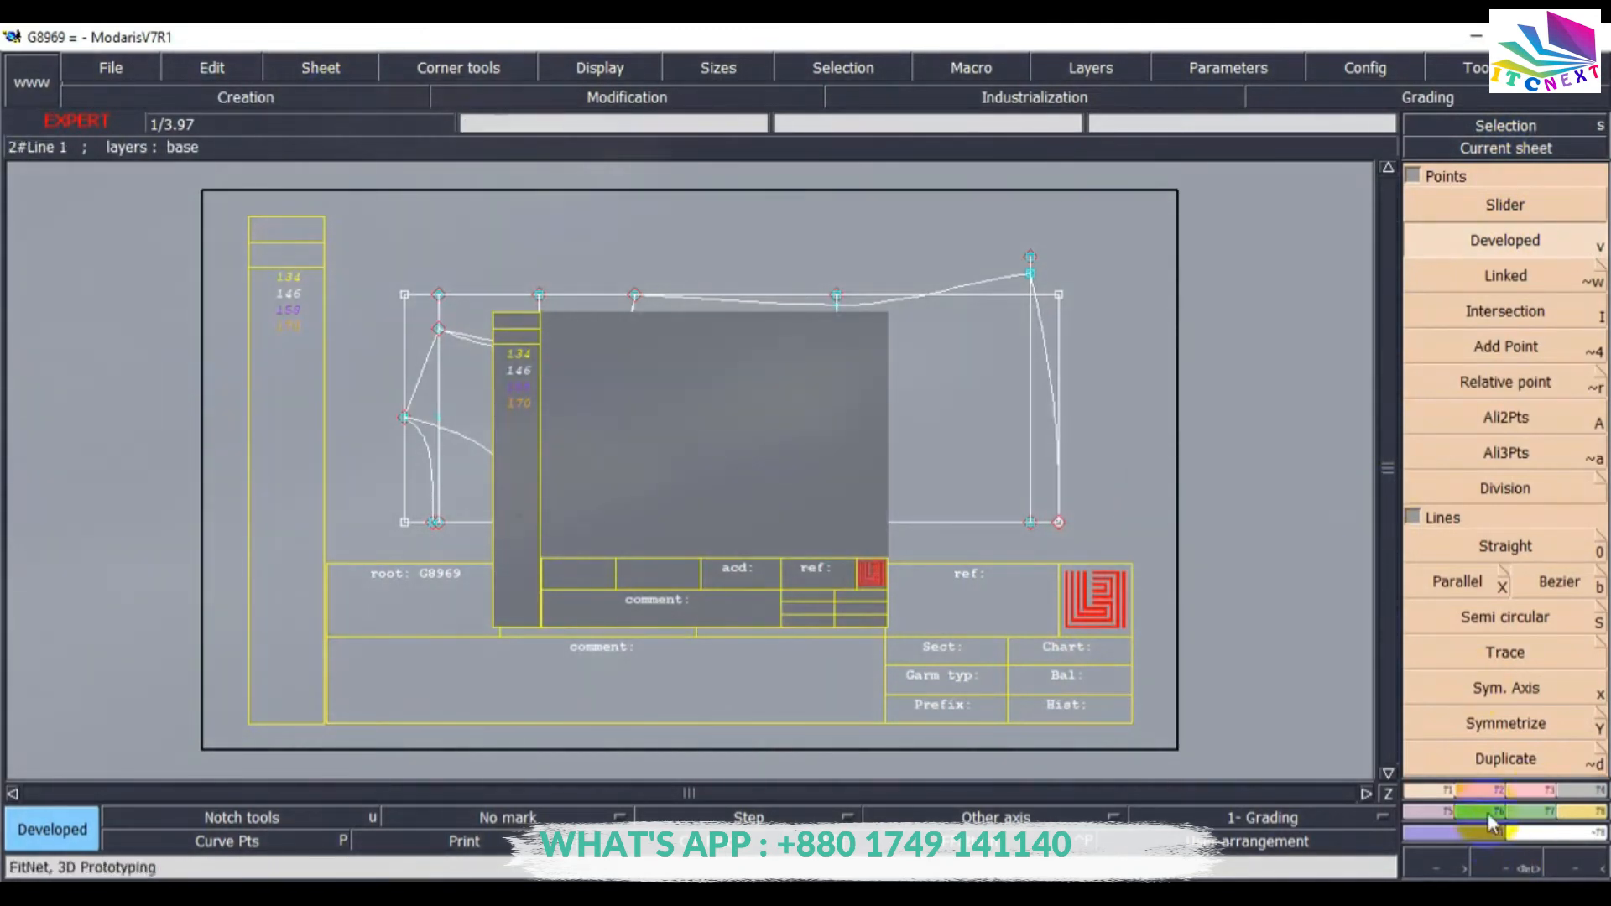
pyautogui.click(1483, 789)
pyautogui.click(1502, 501)
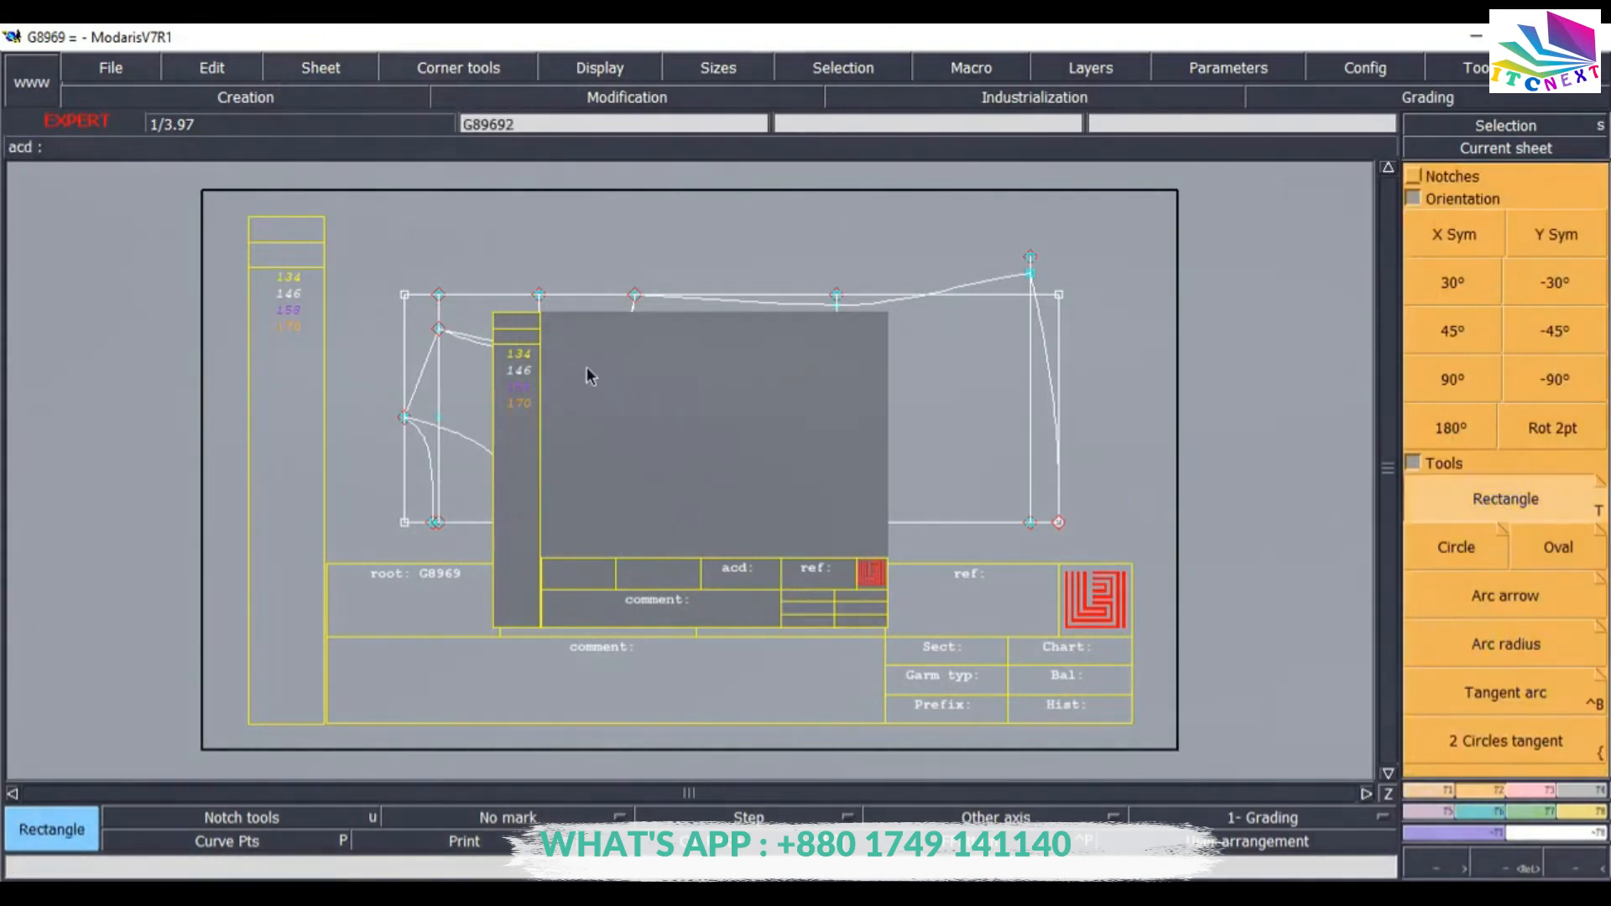
pyautogui.click(569, 351)
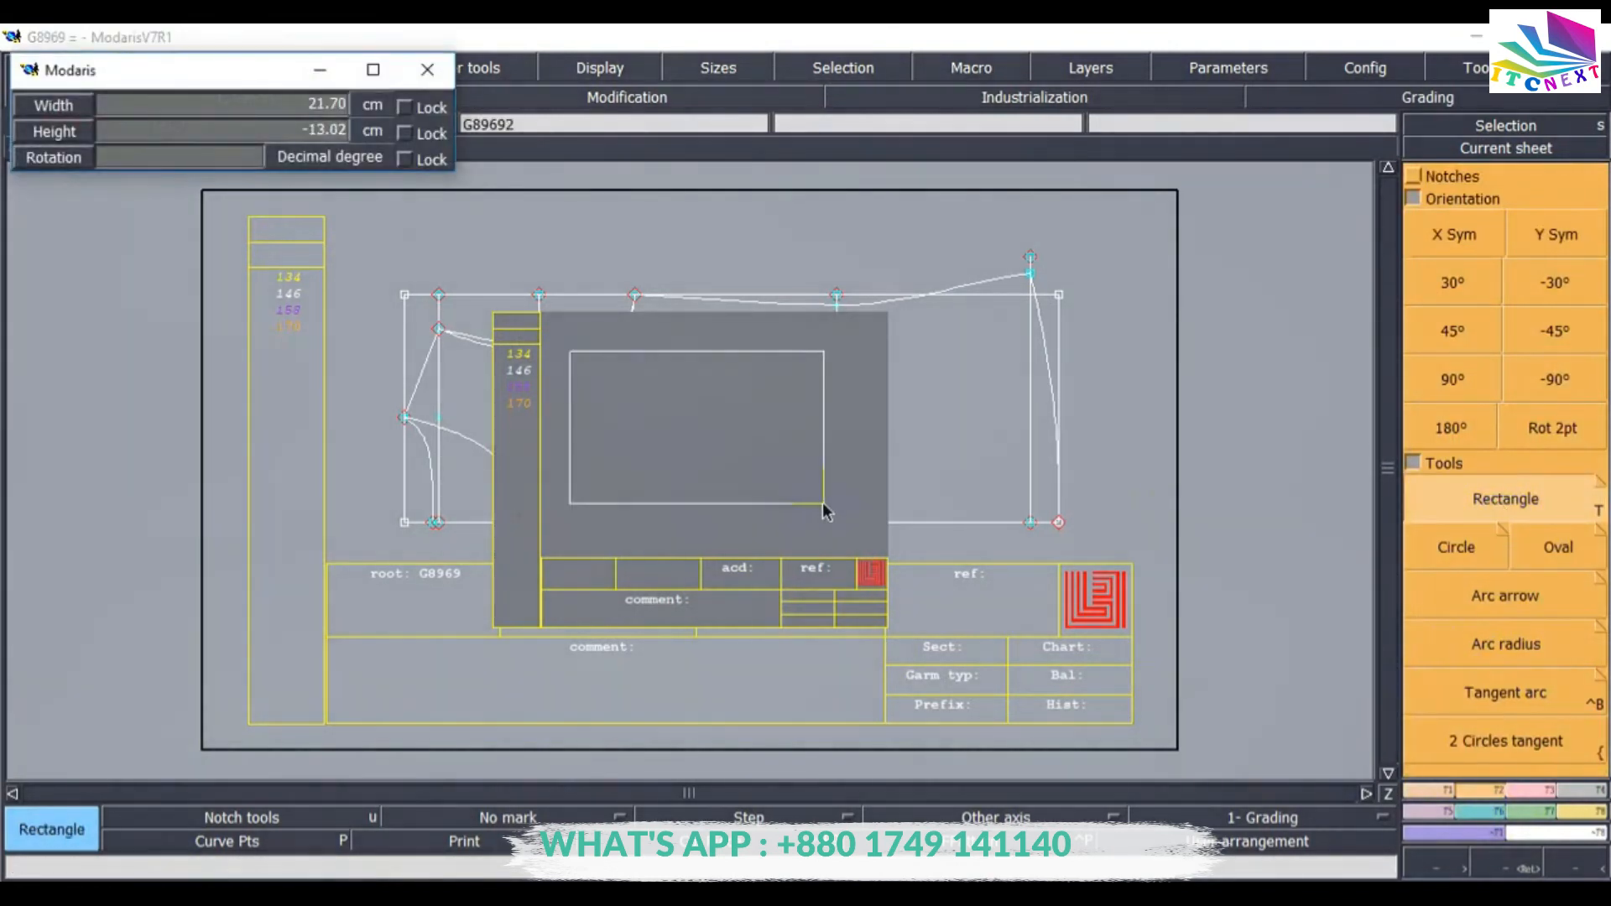
pyautogui.hotkey('alt', 'Tab')
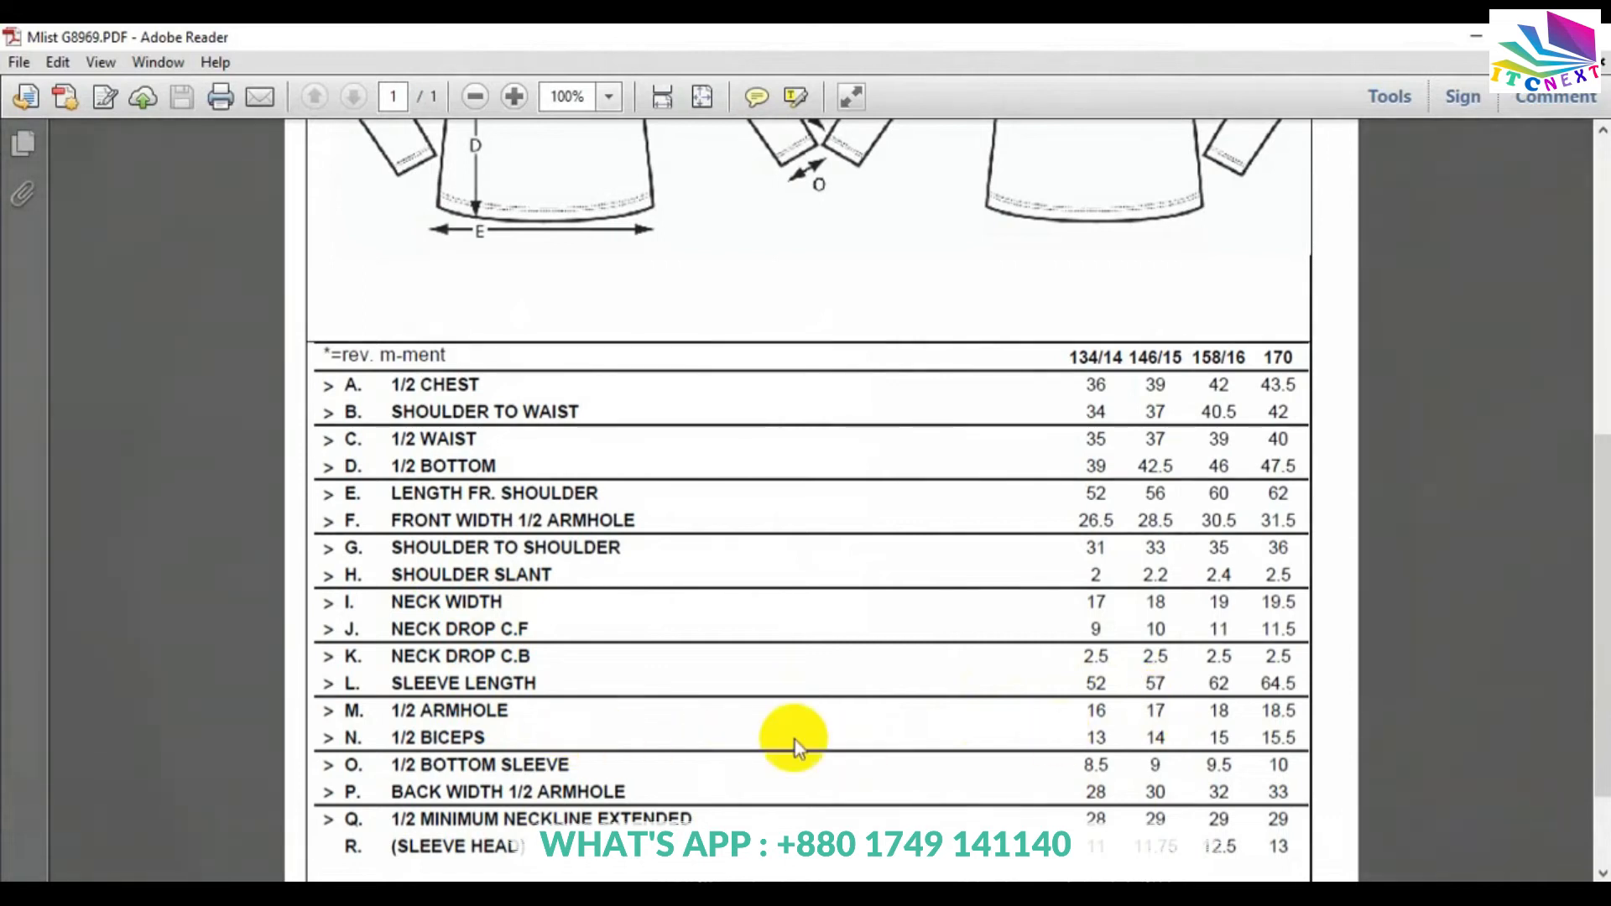
pyautogui.click(658, 892)
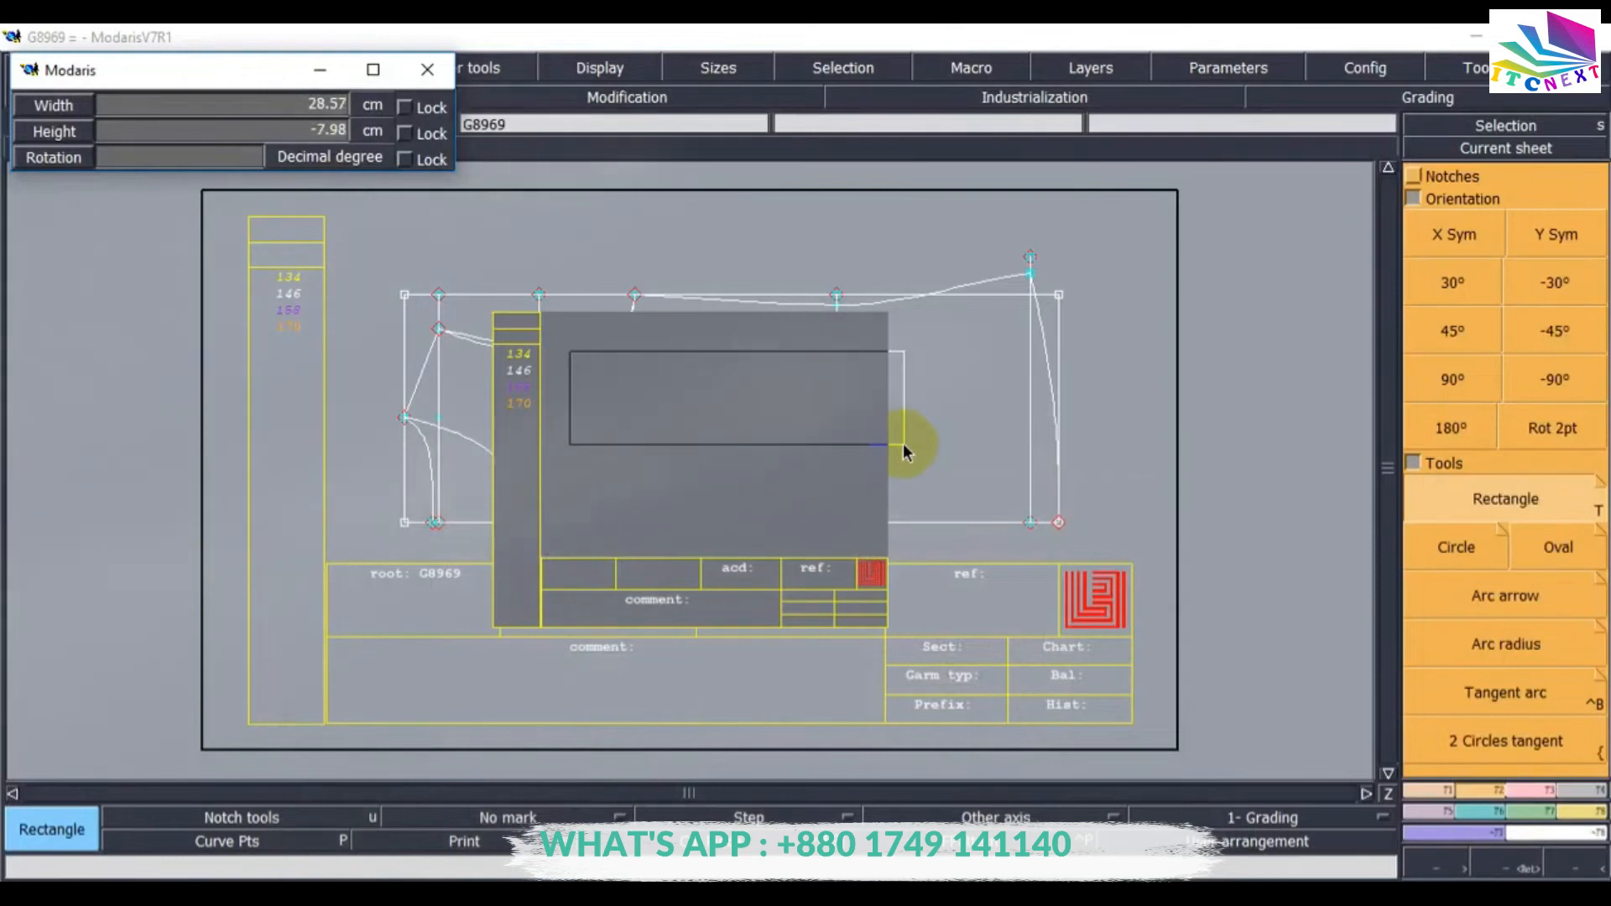
pyautogui.write('56')
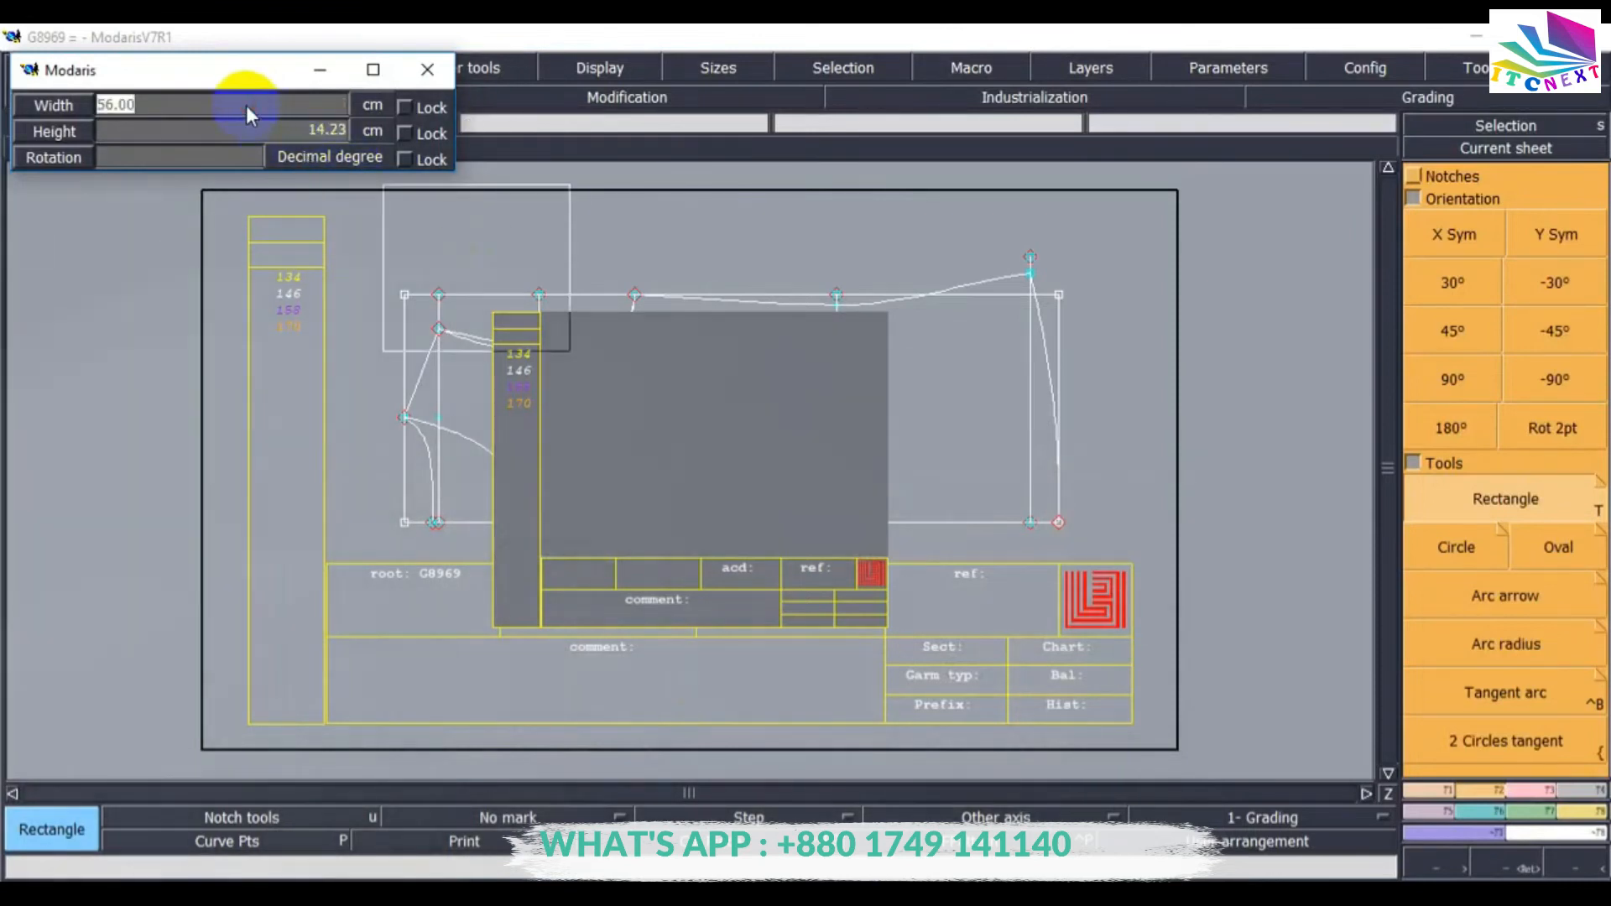
pyautogui.press('BackSpace')
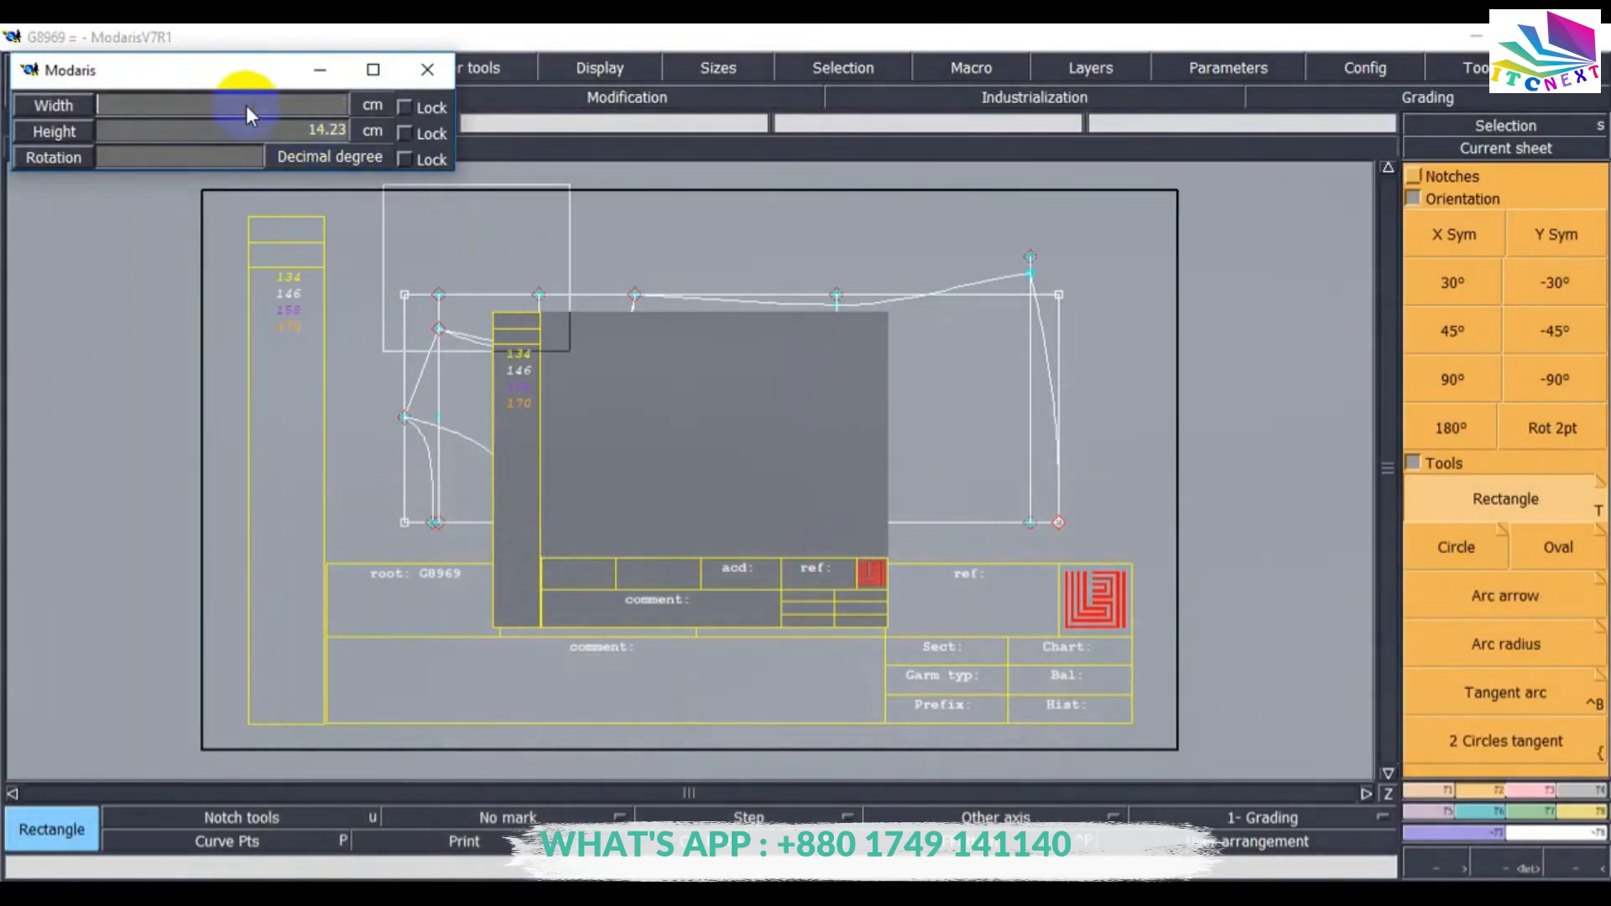
pyautogui.write('57')
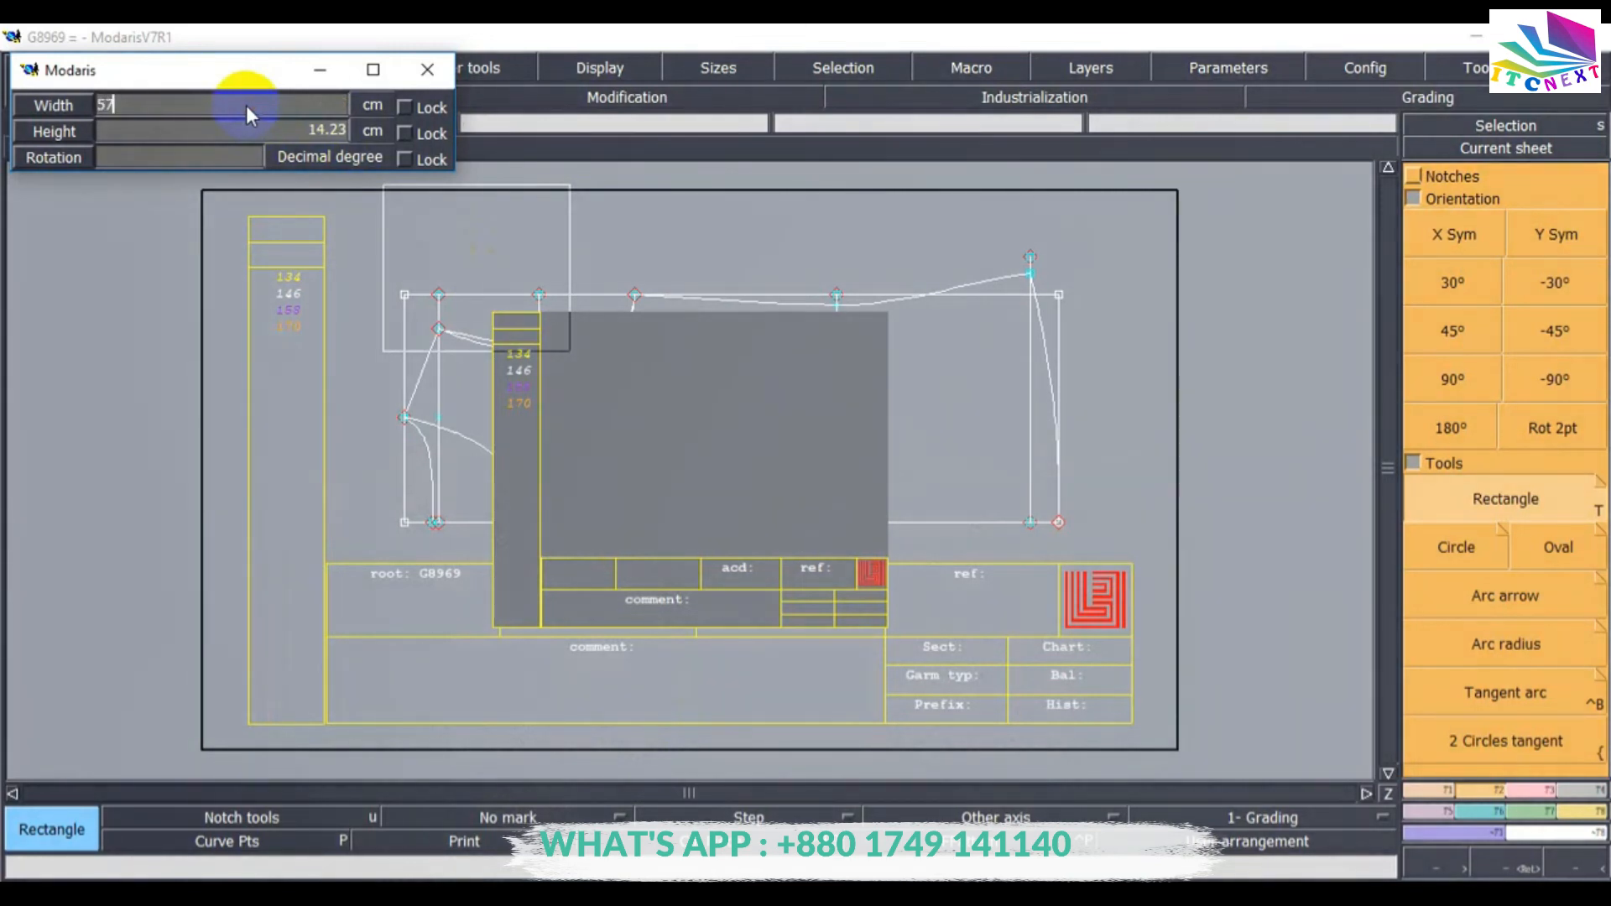
pyautogui.press('Tab')
pyautogui.write('14')
pyautogui.press('Return')
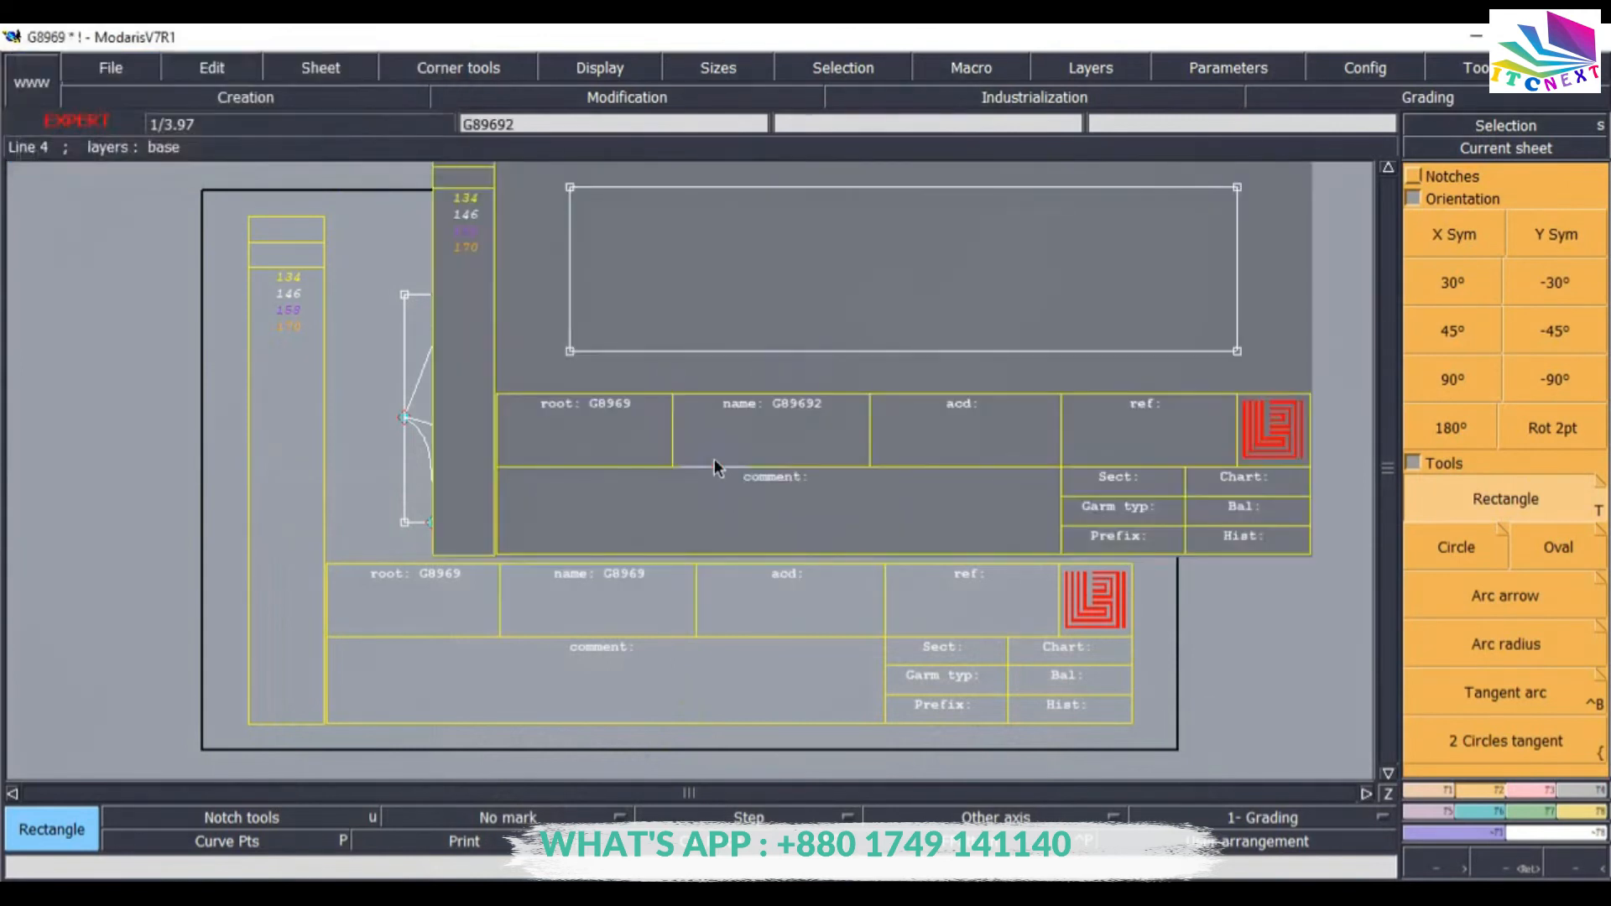
# Draw a Bezier line about 19 cm long from the rectangle's top-left corner down to its bottom edge.
pyautogui.press('Home')
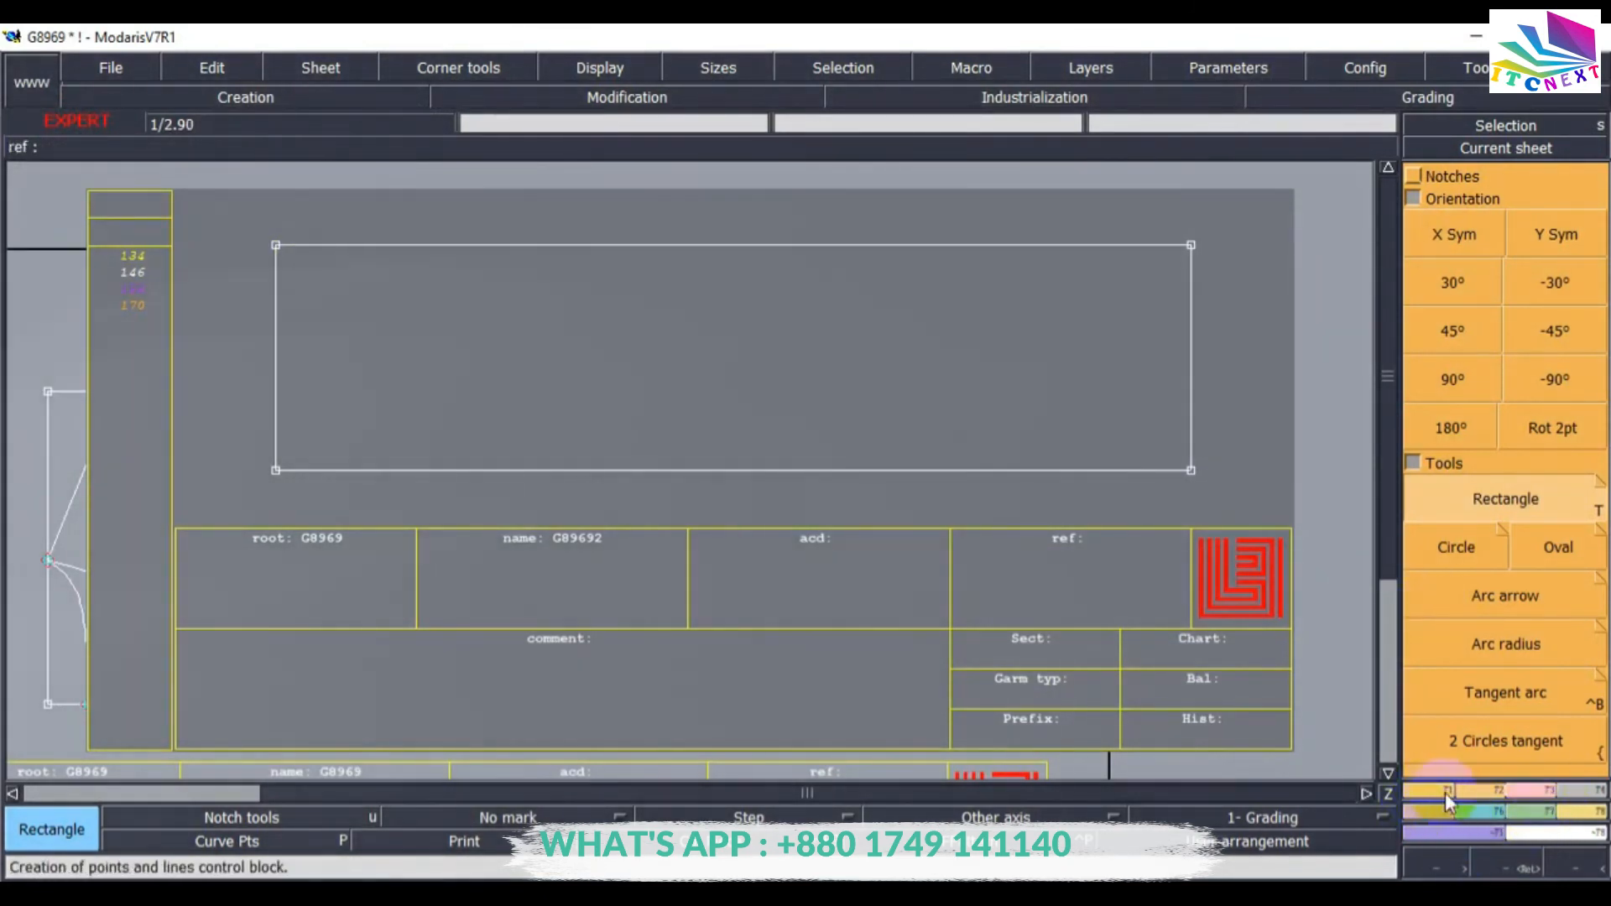
pyautogui.click(1481, 790)
pyautogui.click(1559, 582)
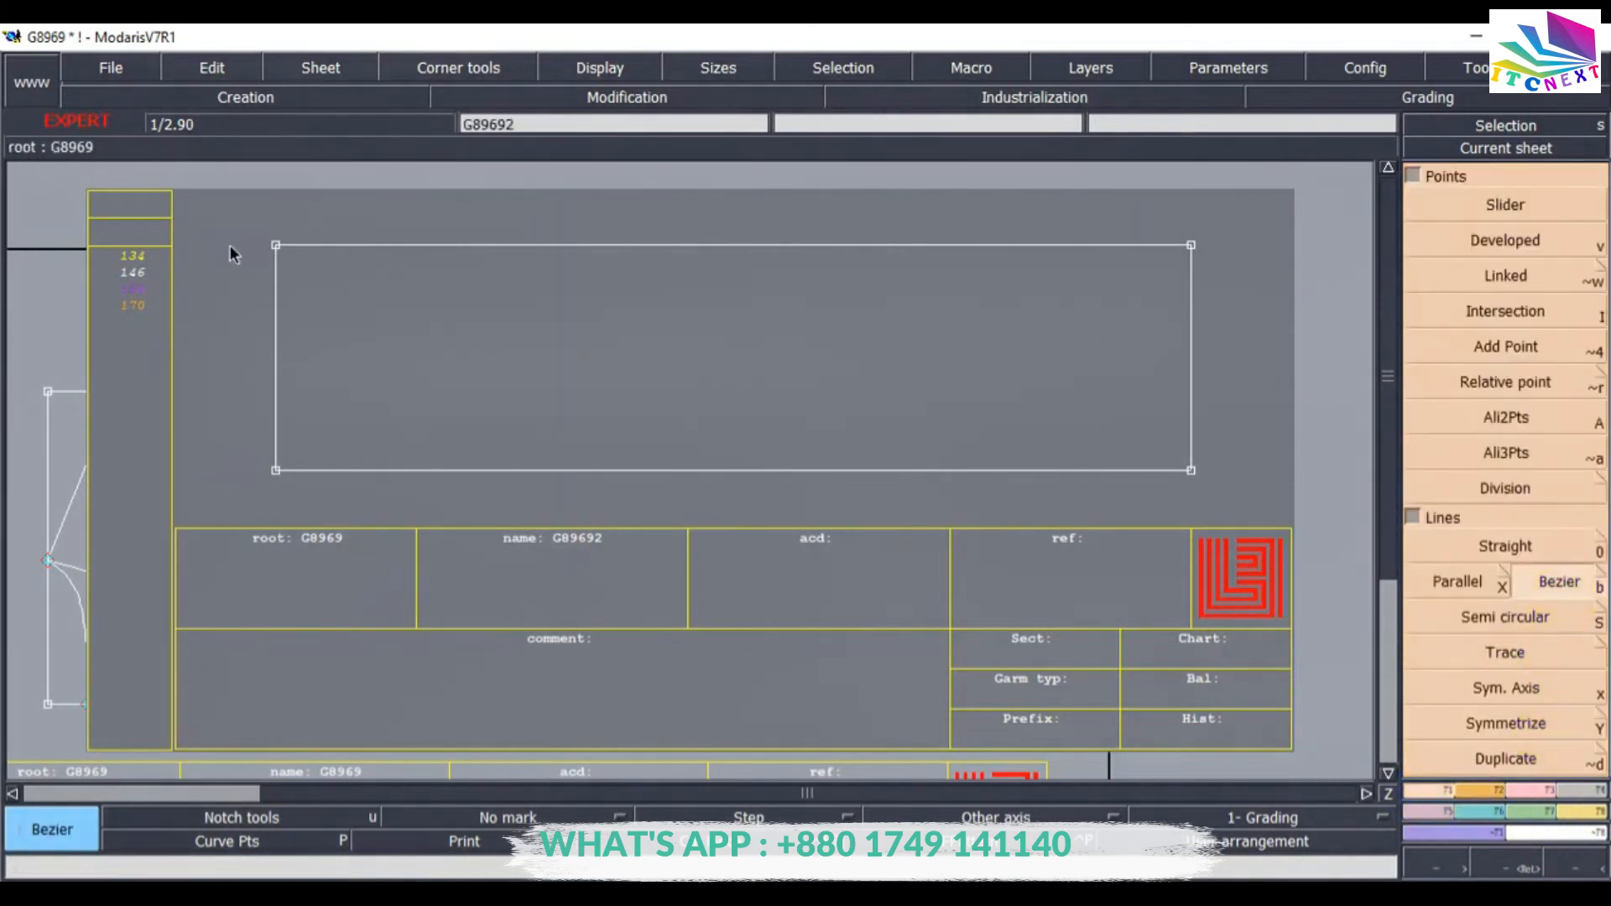
pyautogui.click(278, 247)
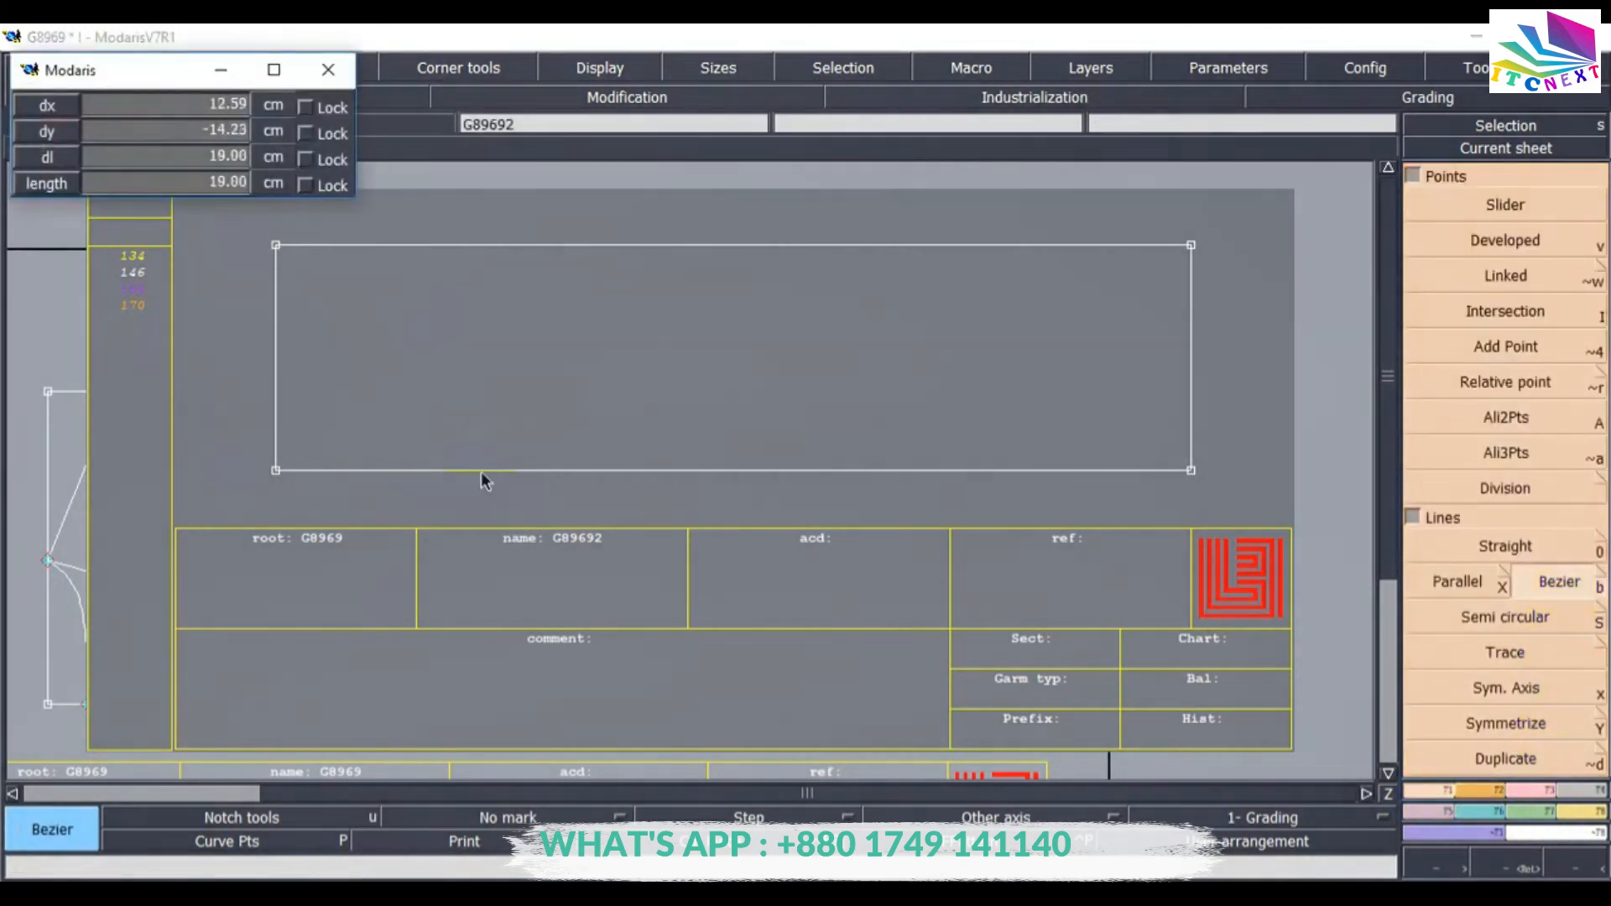
pyautogui.click(483, 471)
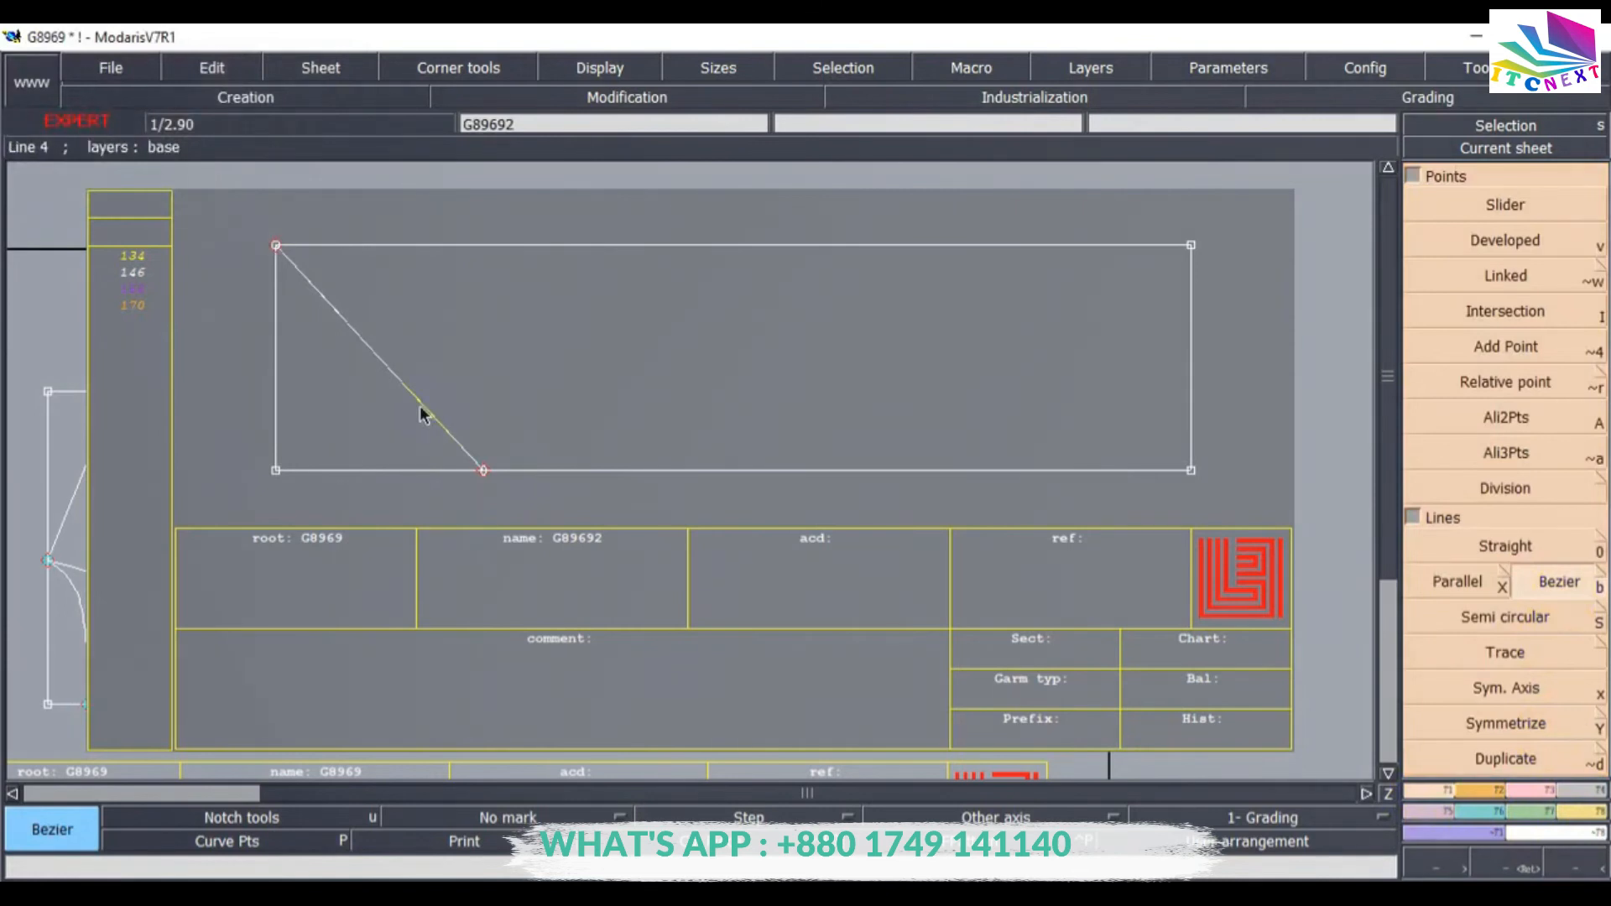
# Measure the new diagonal line's length with Length measure.
pyautogui.press('z')
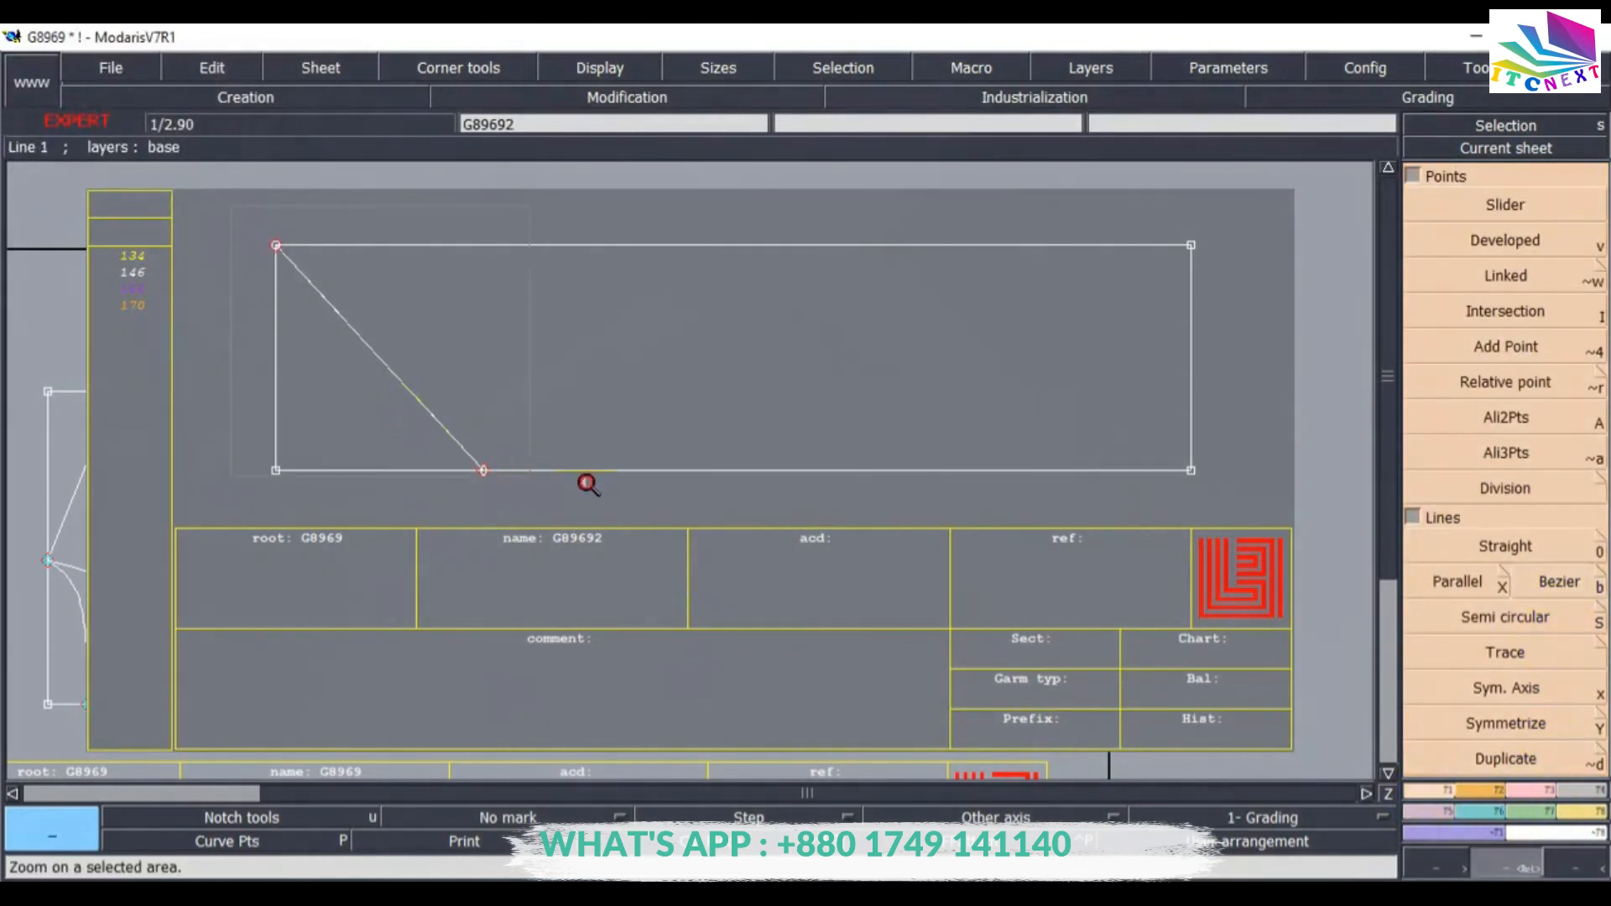
pyautogui.click(587, 485)
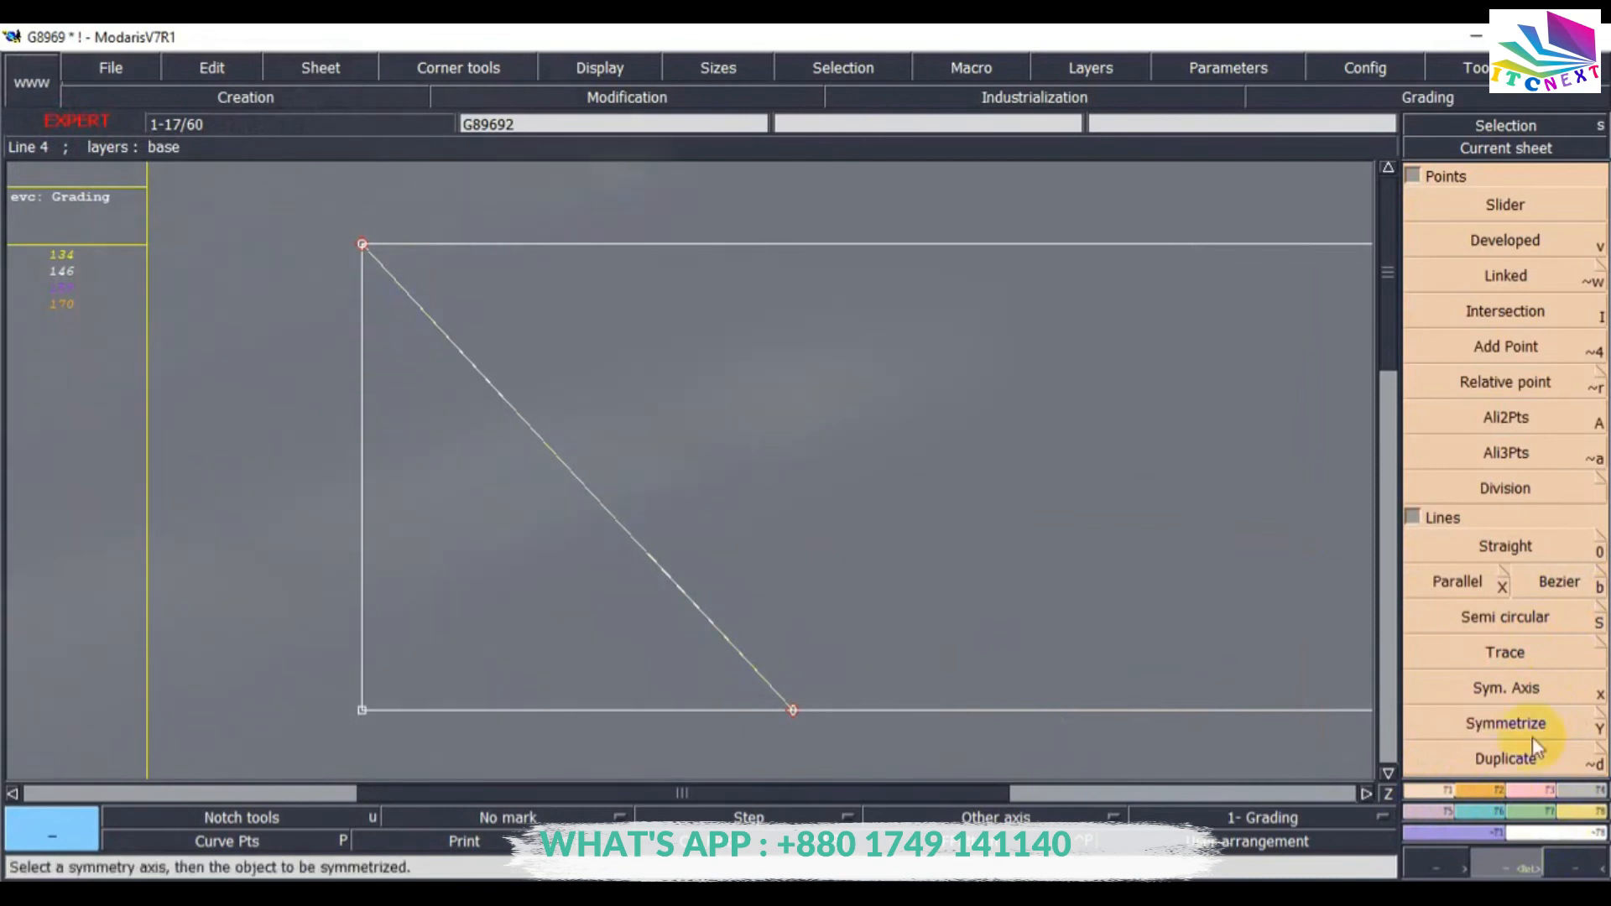
pyautogui.click(1585, 815)
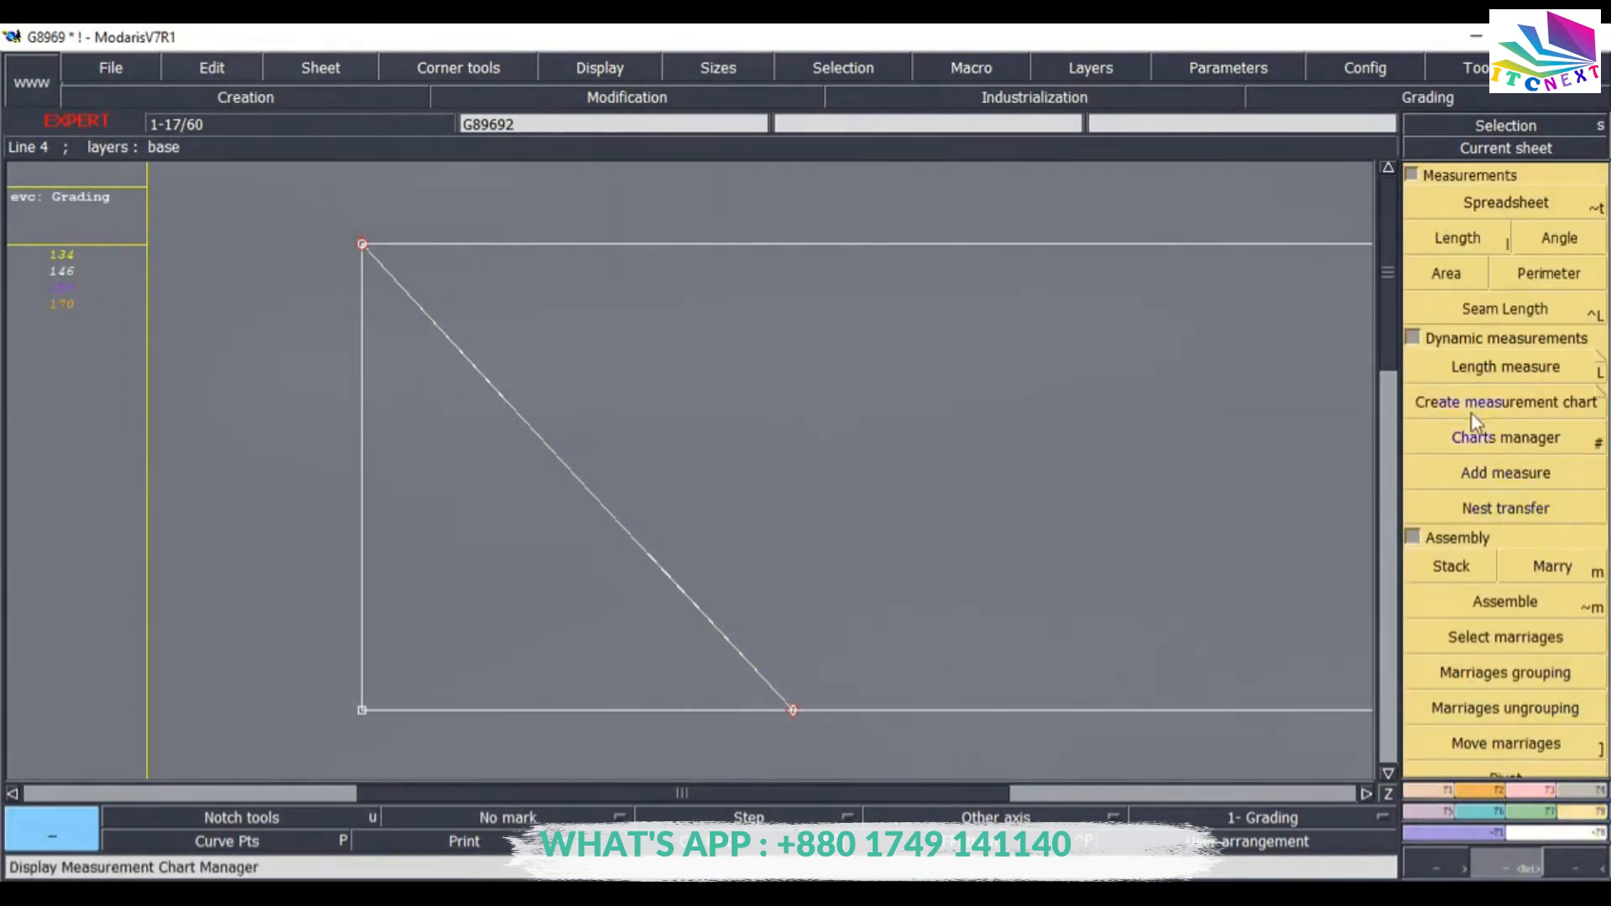
pyautogui.click(1519, 368)
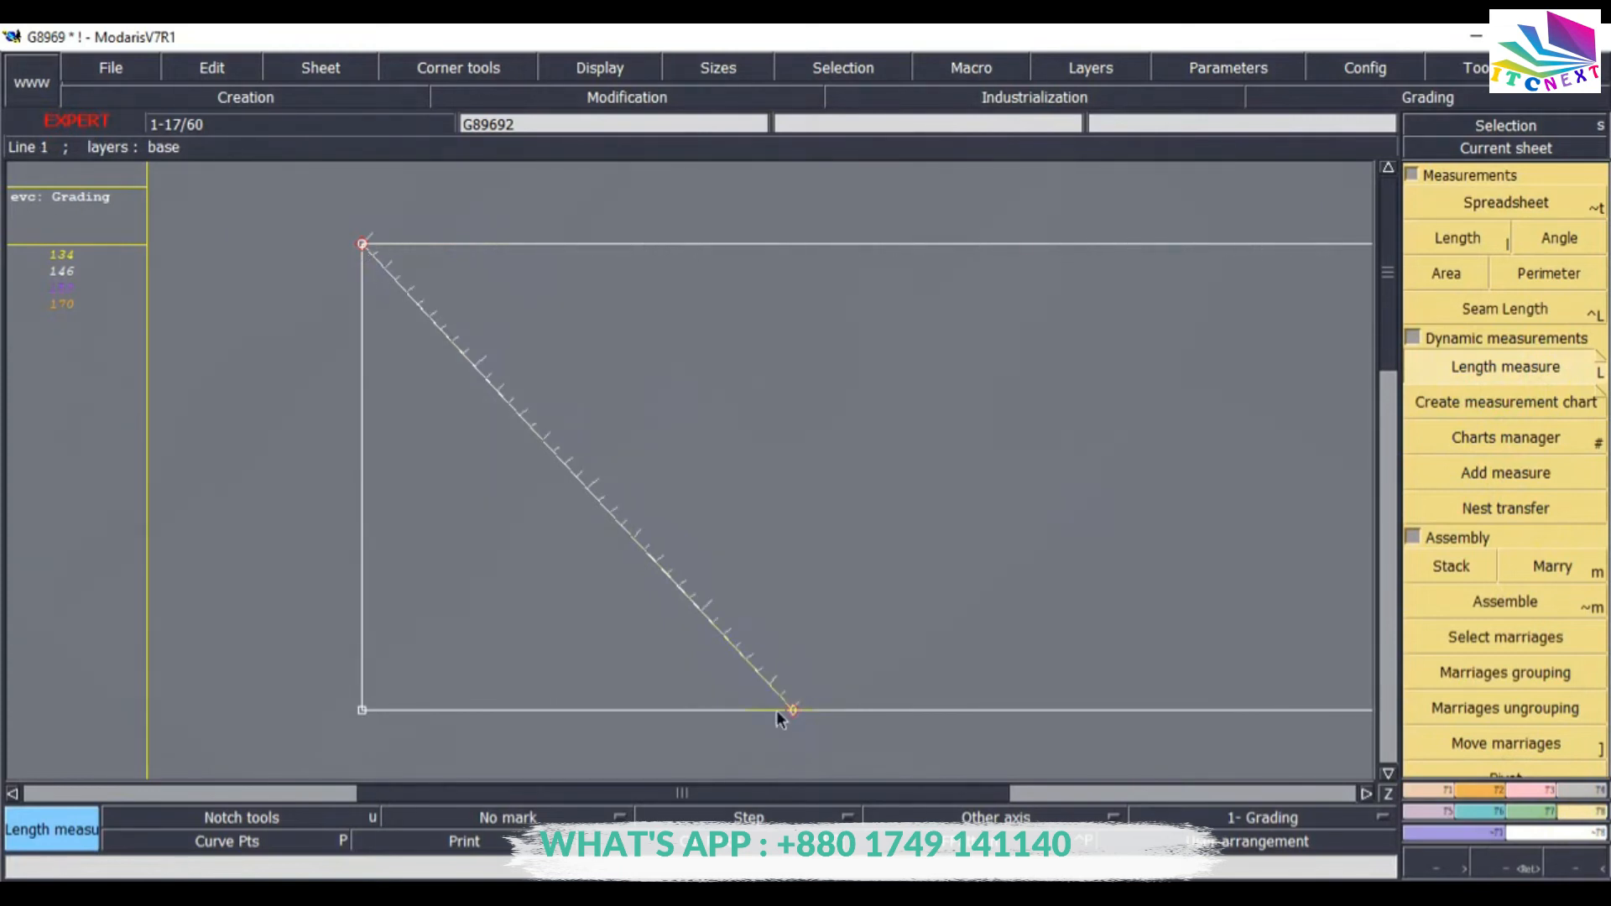
pyautogui.click(838, 737)
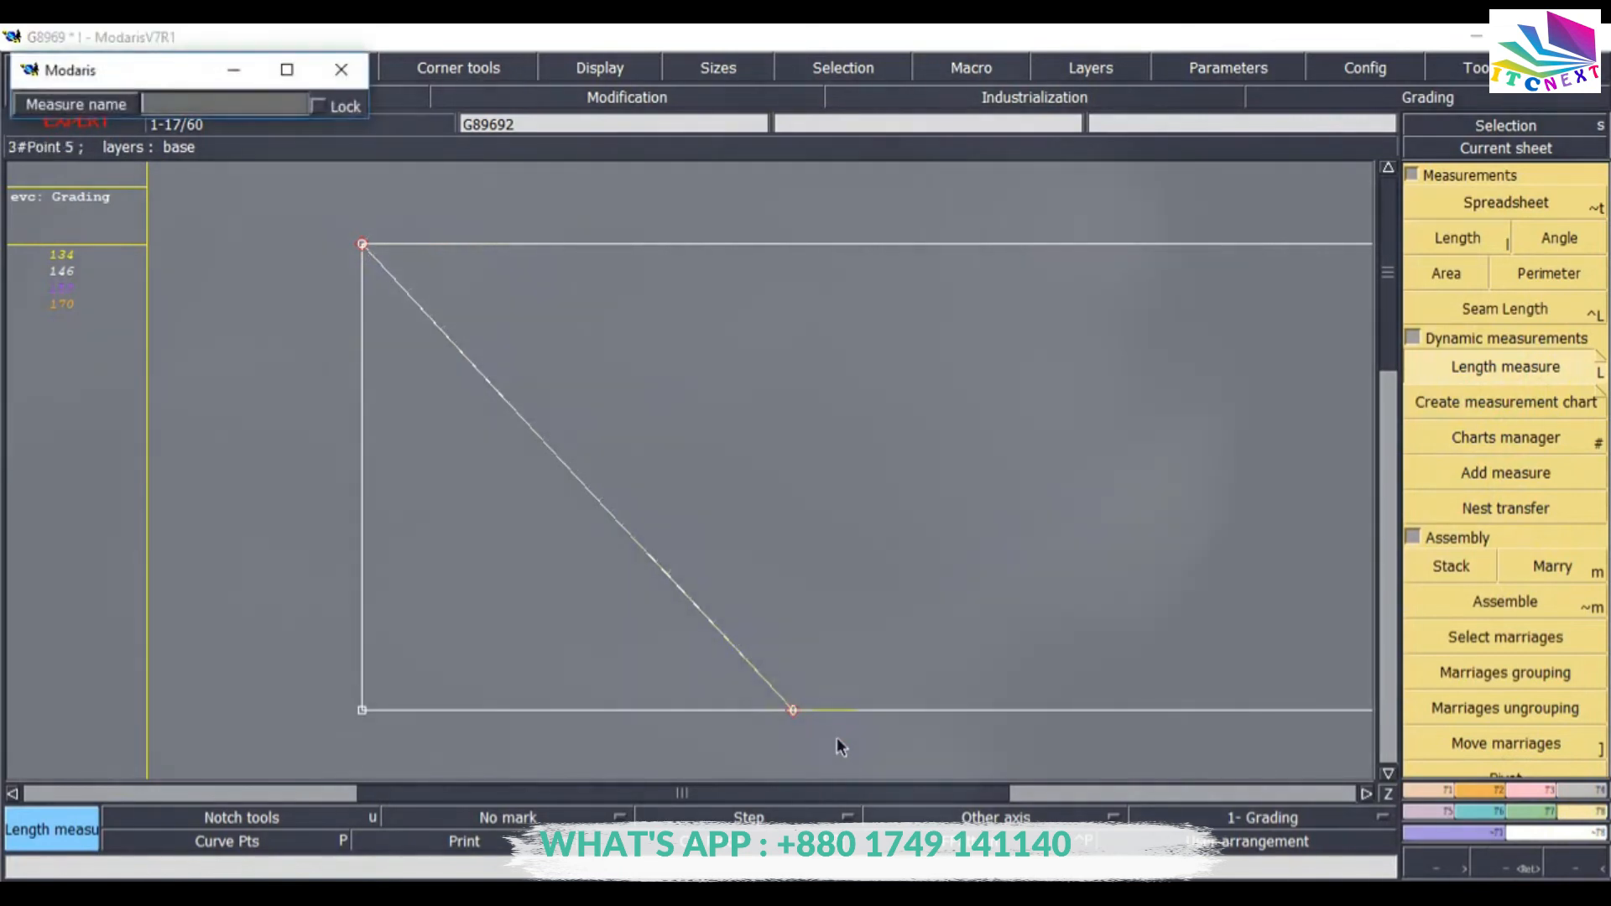
pyautogui.press('Return')
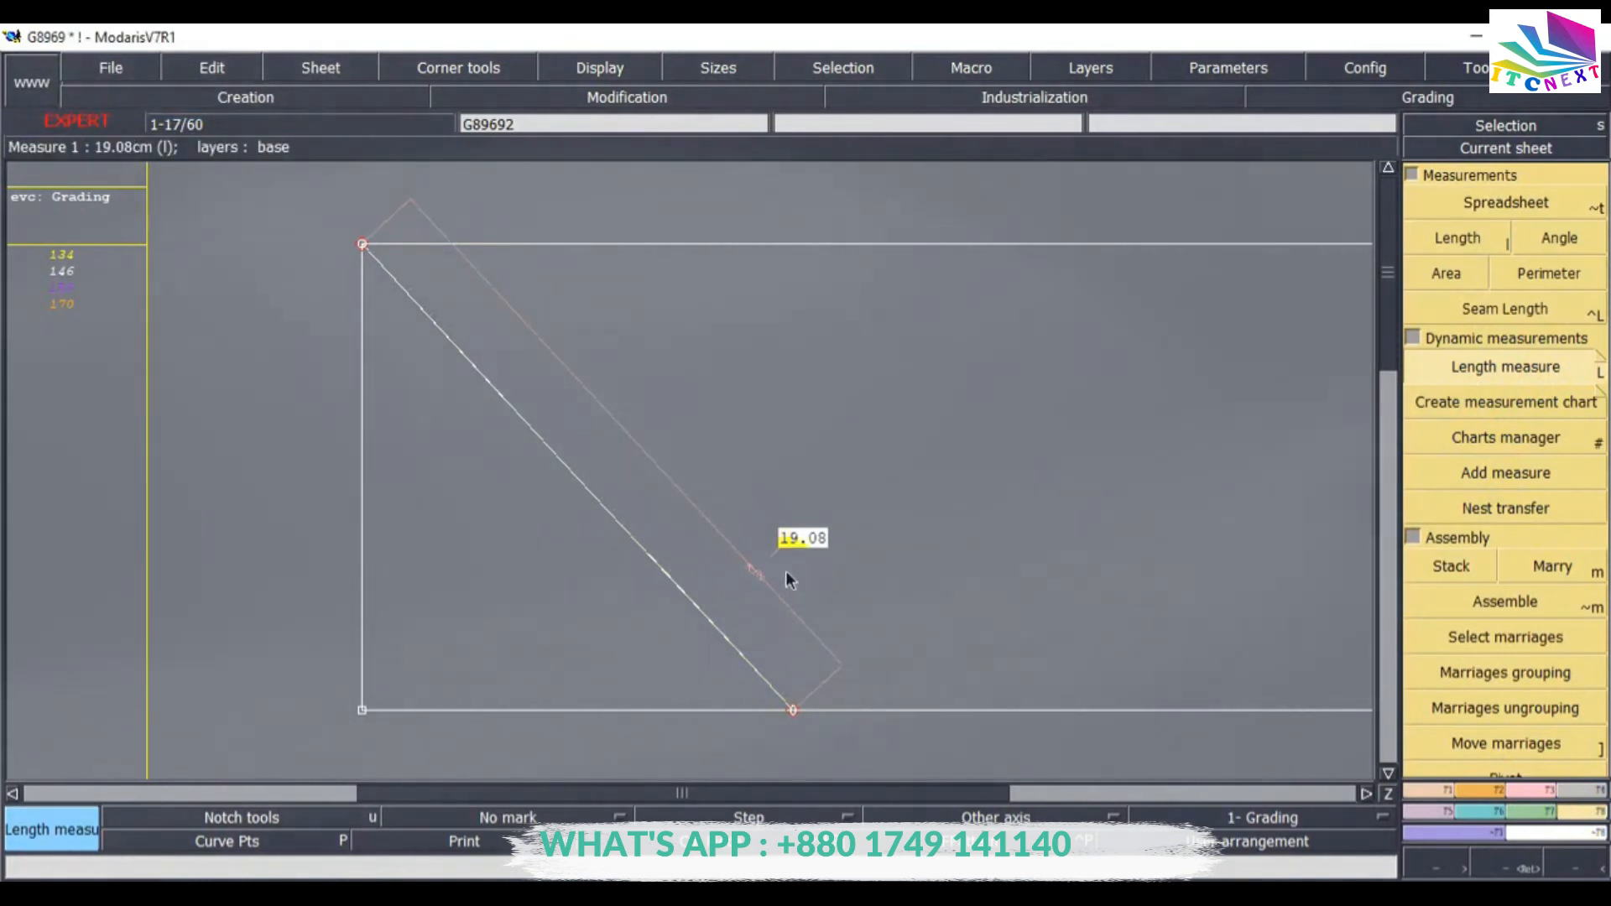
# Reshape the Bezier line by pulling its control points into an S-shaped curve between the rectangle's top-left corner and bottom edge.
pyautogui.click(1522, 793)
pyautogui.click(1529, 580)
pyautogui.click(1505, 514)
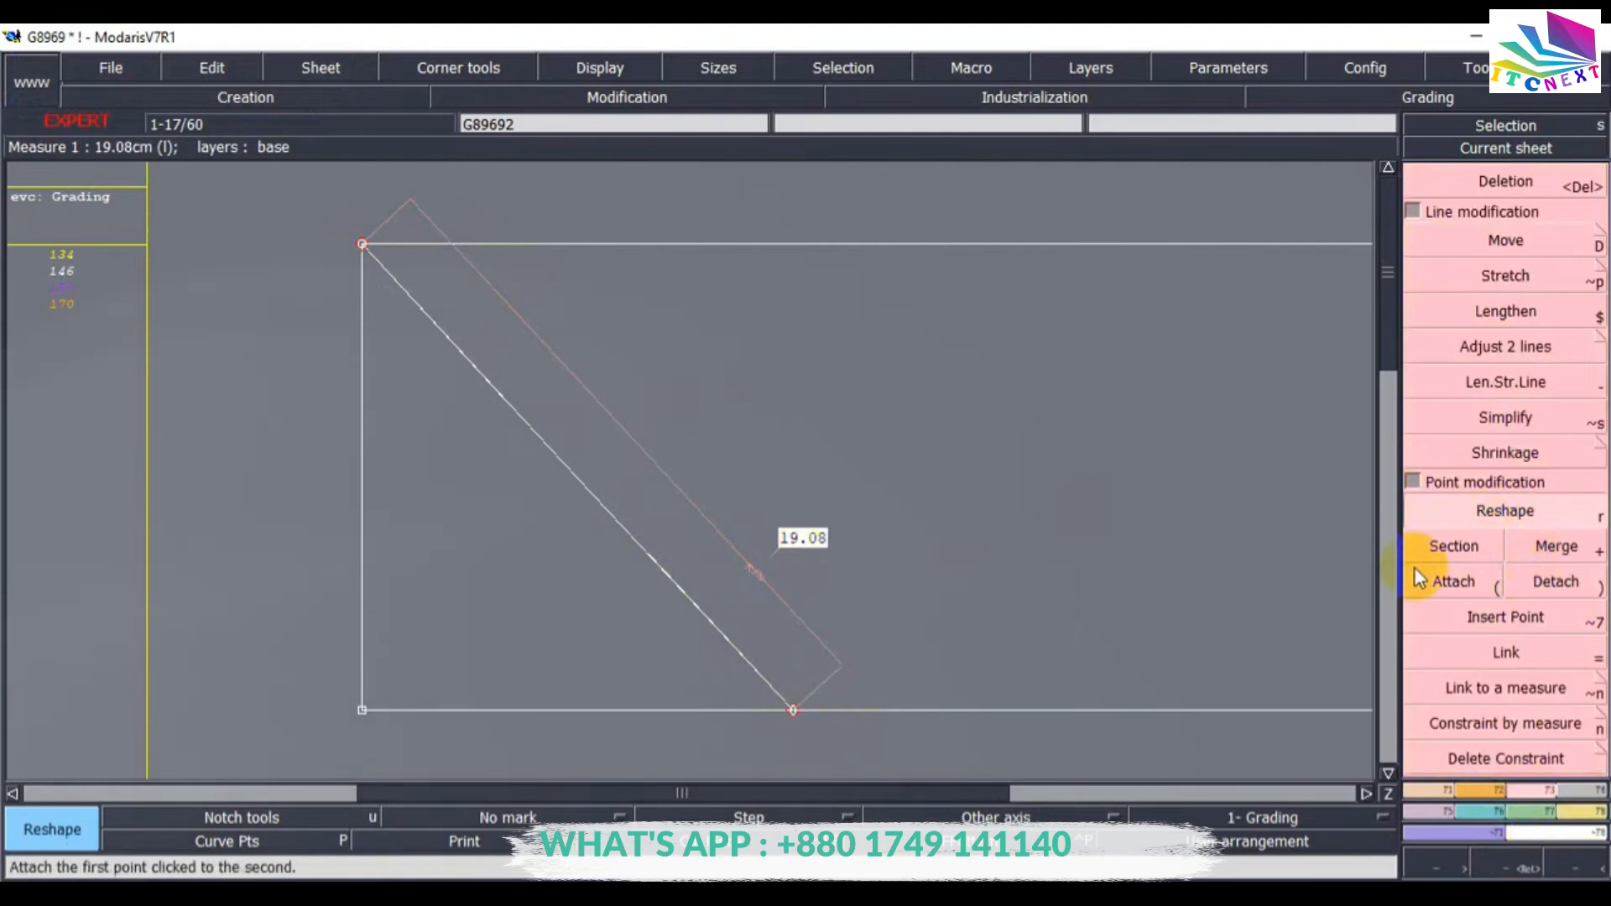
pyautogui.click(483, 374)
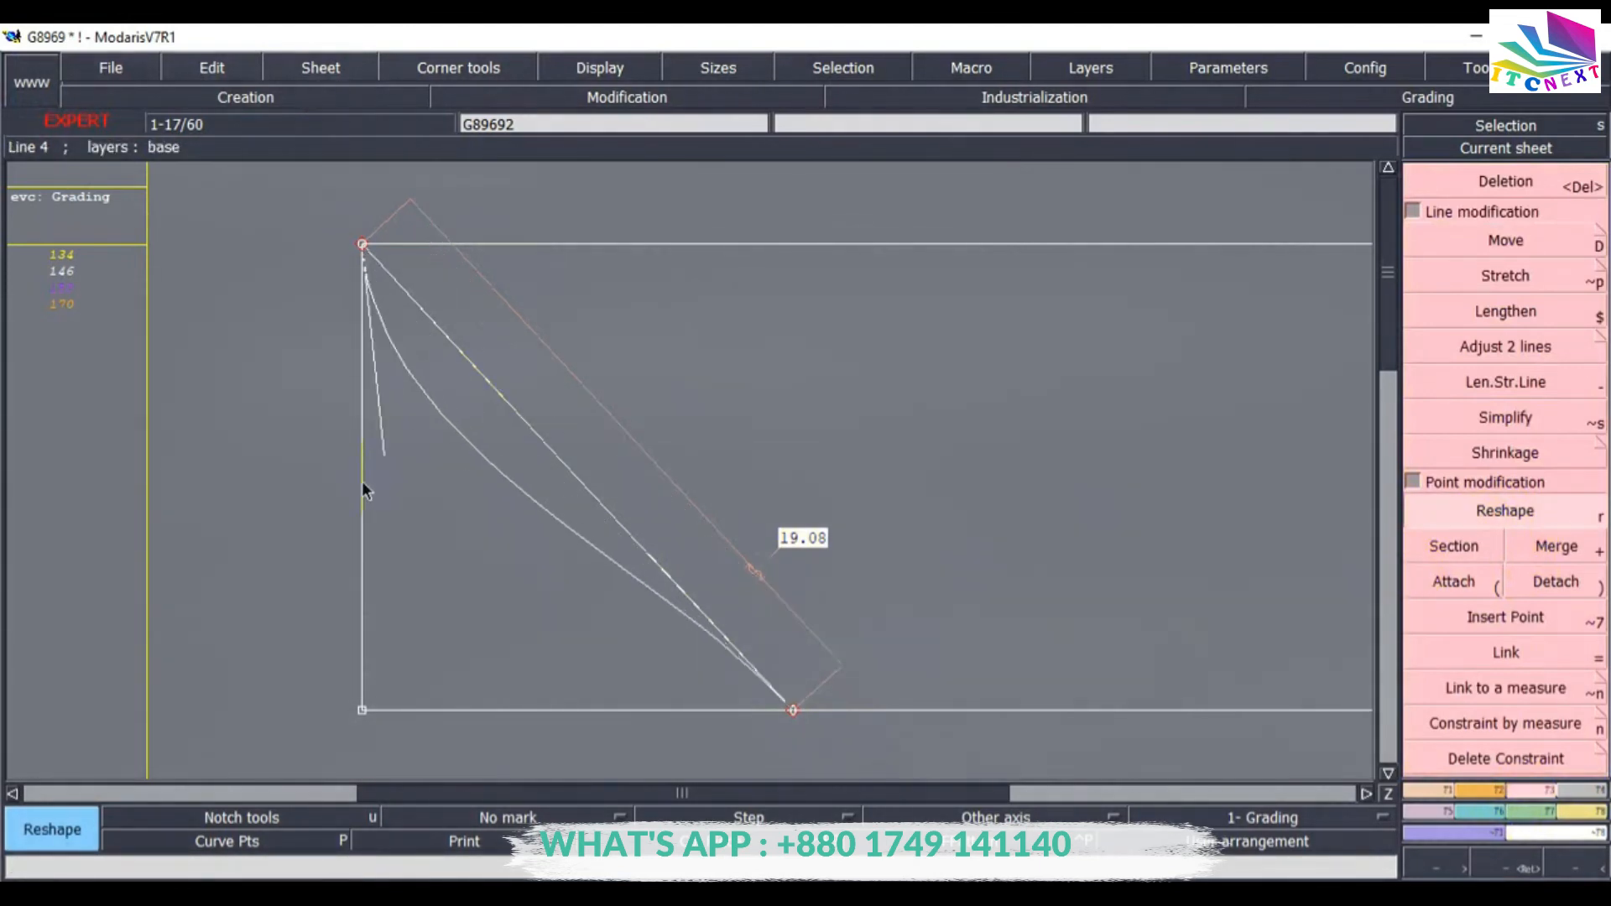
pyautogui.click(361, 526)
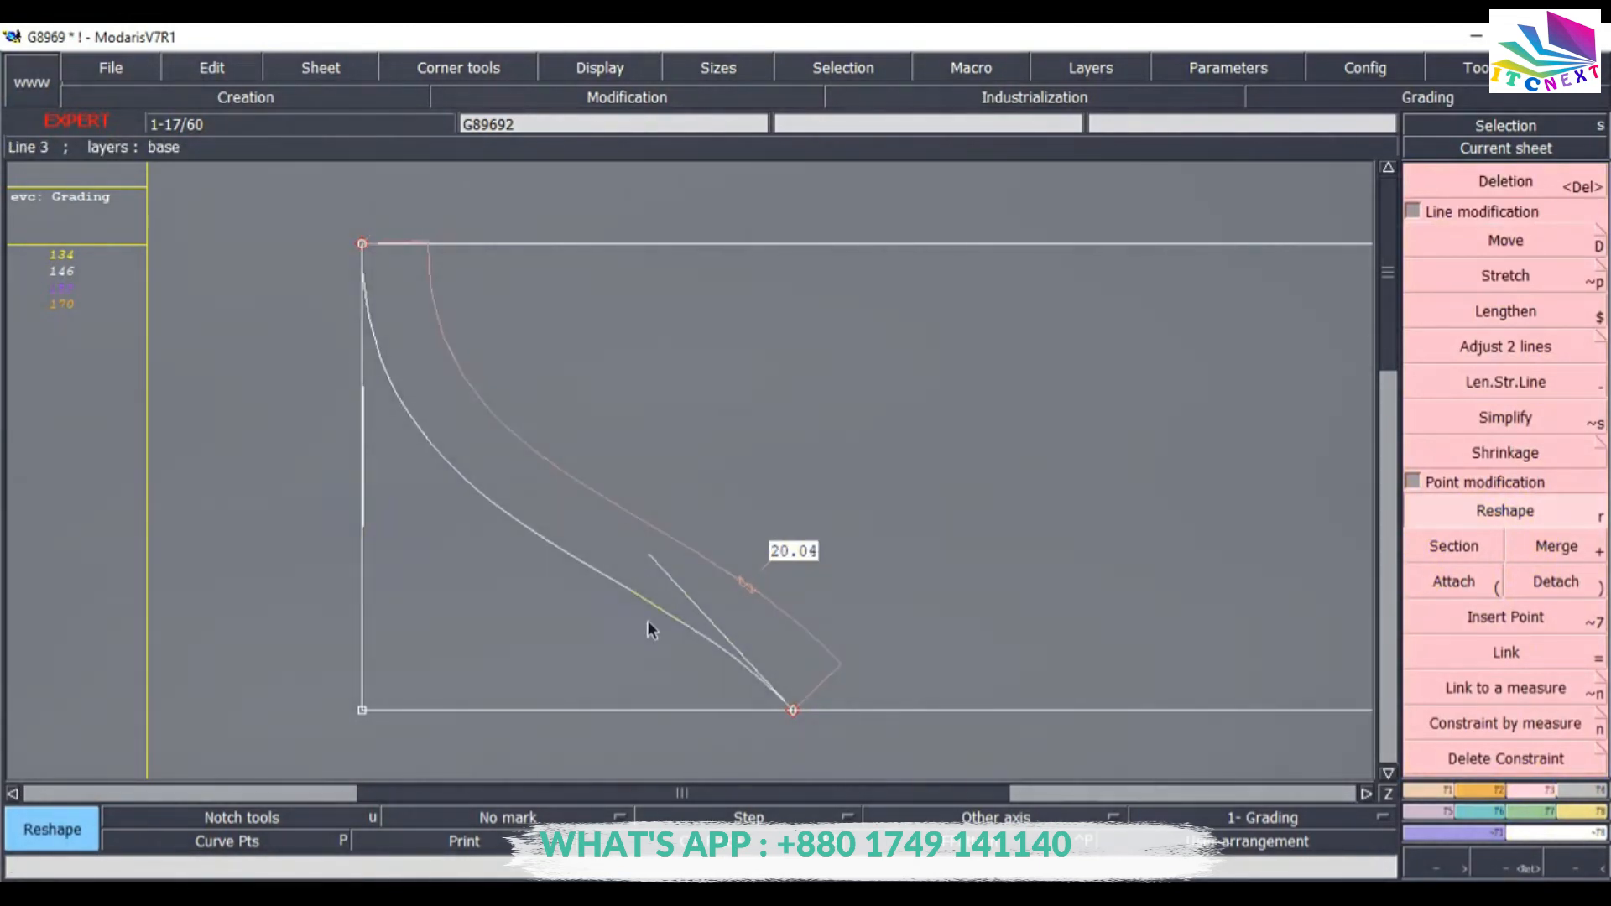
pyautogui.click(789, 709)
pyautogui.click(745, 710)
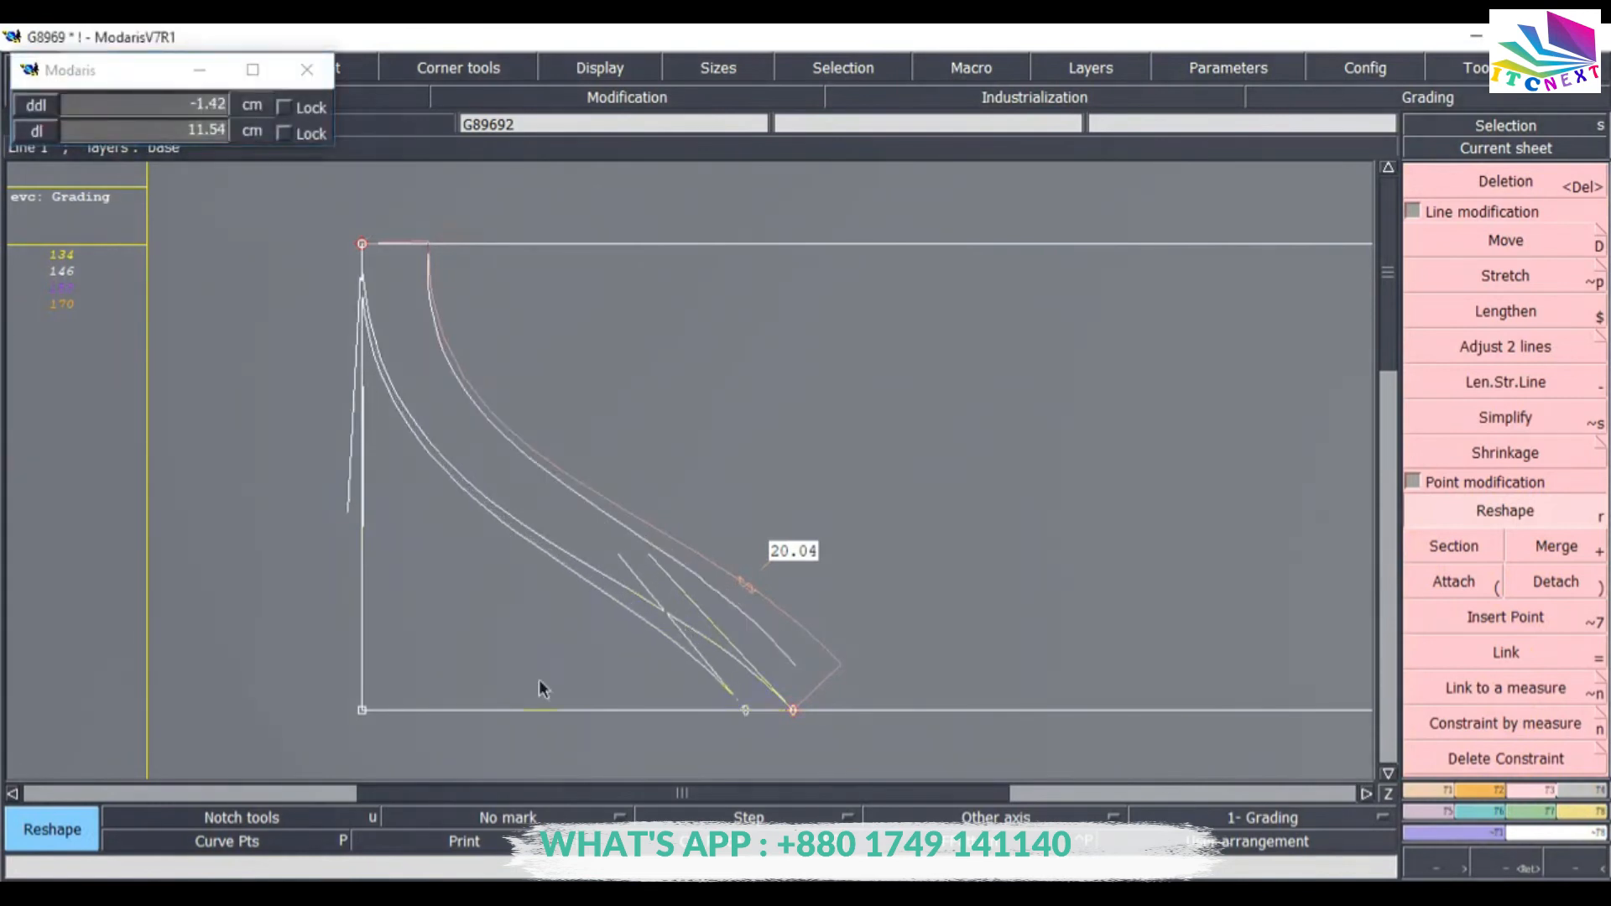
pyautogui.click(360, 539)
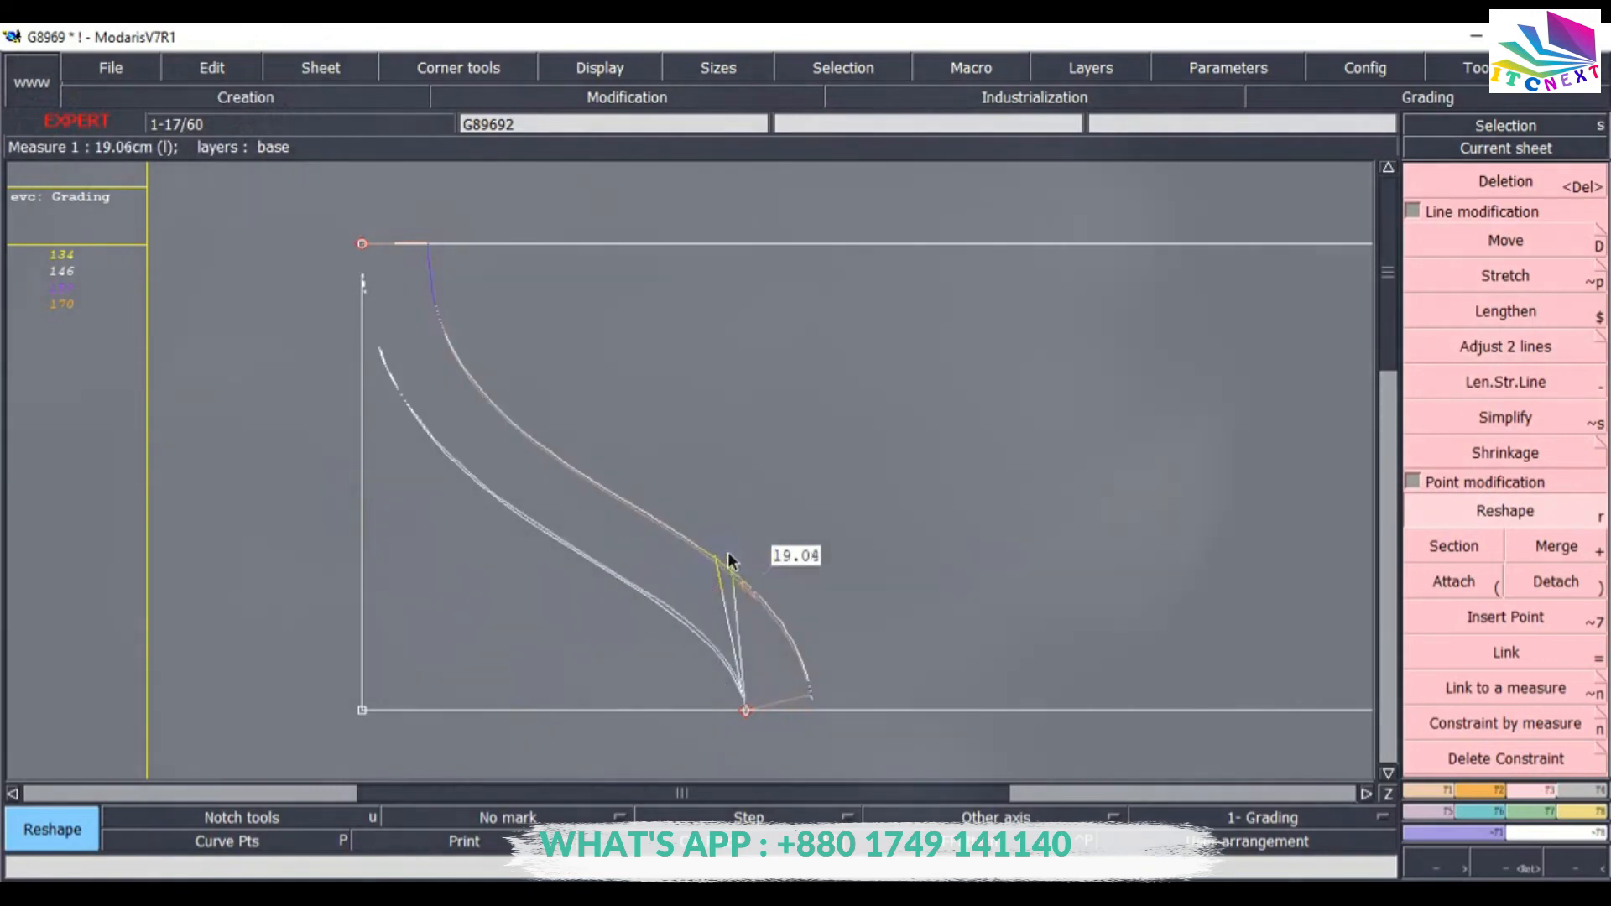
# Refine the curve's shape by adjusting its tangents at the bottom end and near the top.
pyautogui.click(746, 710)
pyautogui.click(752, 710)
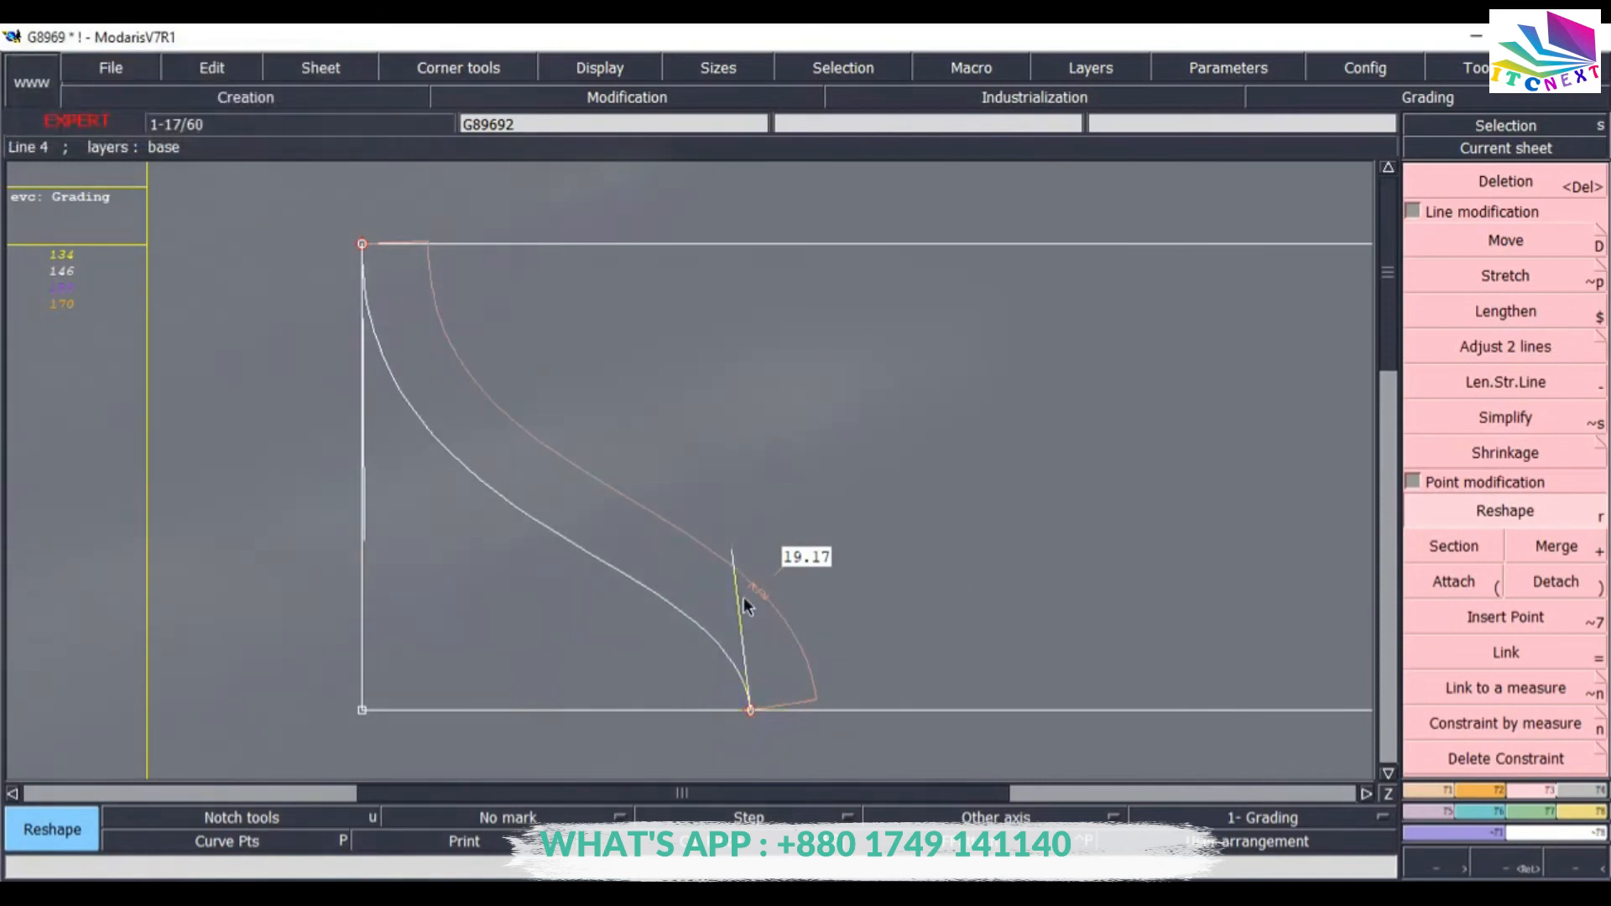
pyautogui.click(364, 534)
pyautogui.click(406, 551)
pyautogui.click(406, 551)
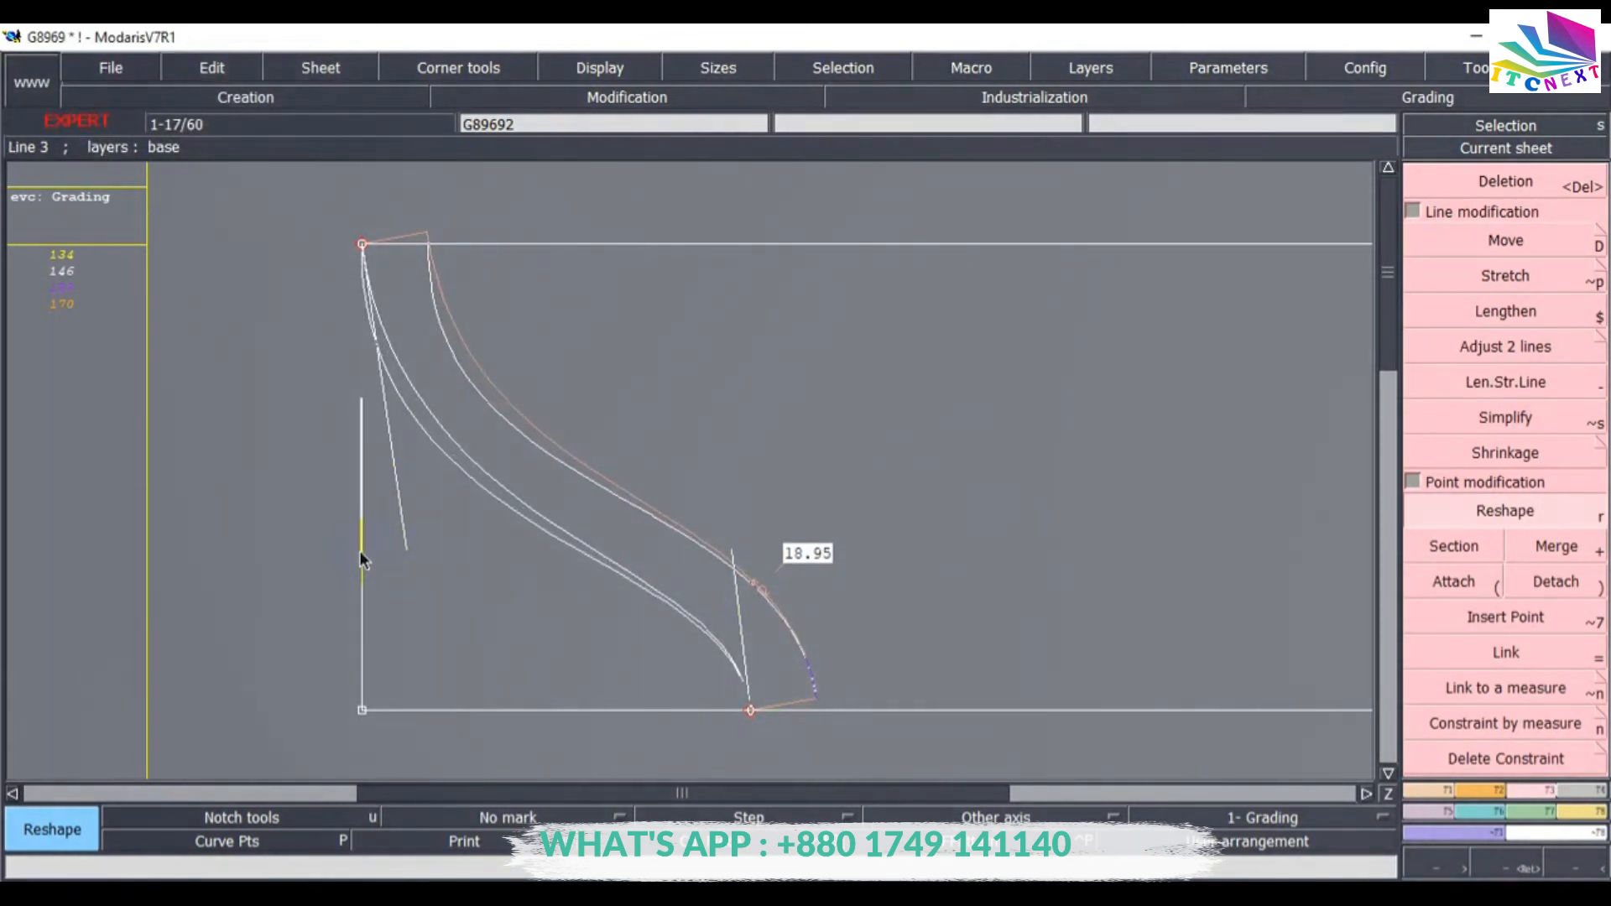
pyautogui.click(360, 543)
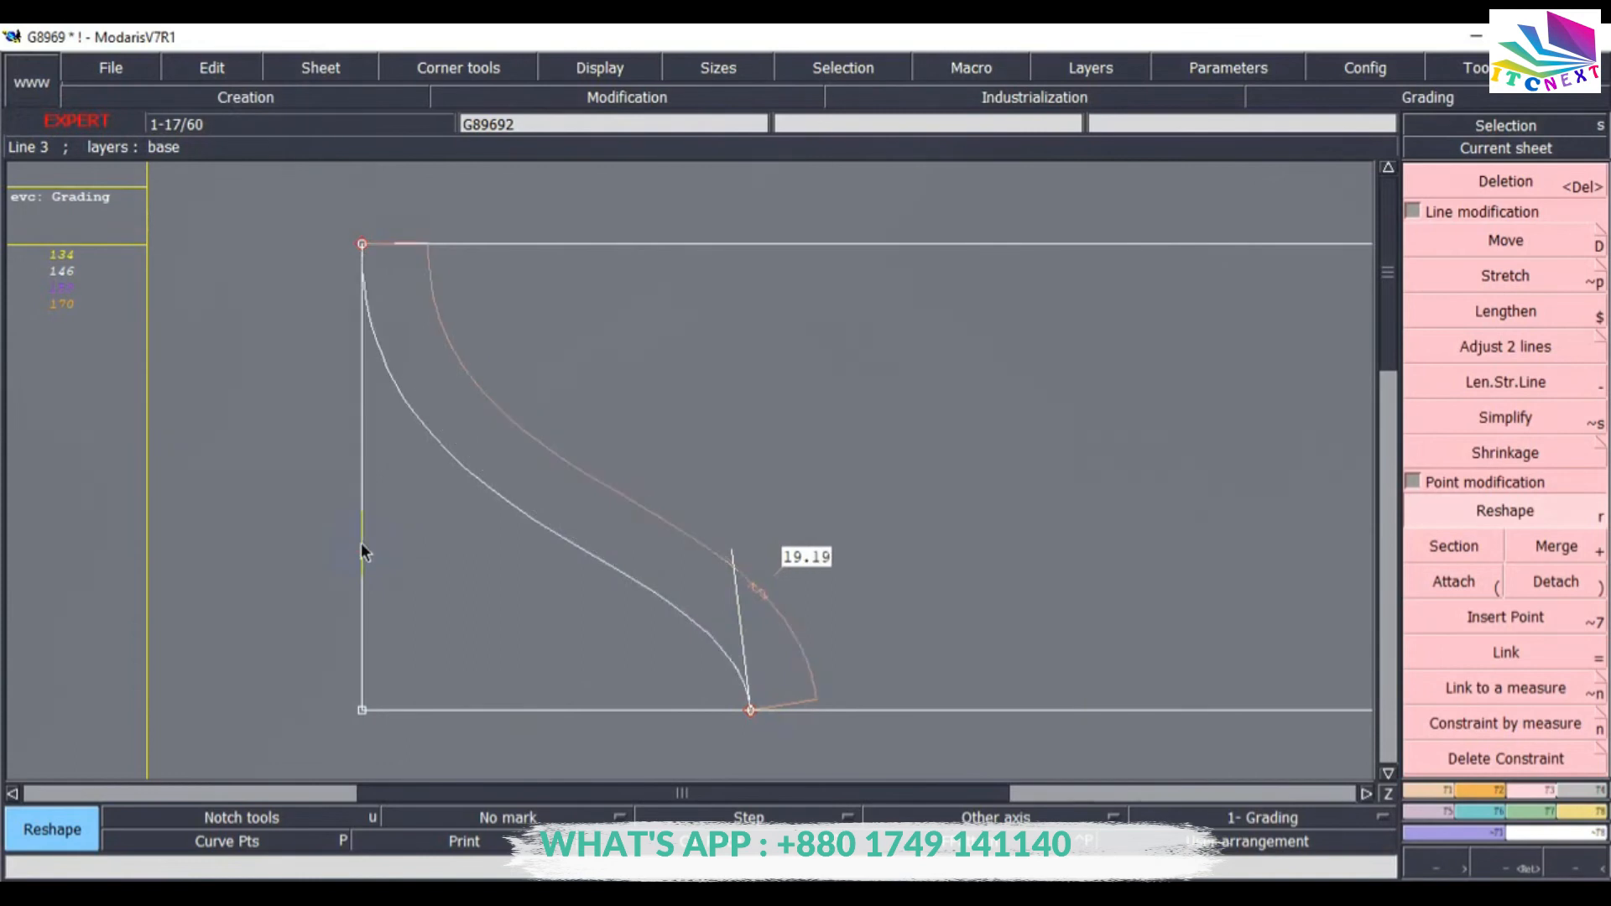
# Fine-tune the curve's lower end tangent and adjust the curve against the rectangle's bottom edge with Adjust 2 lines.
pyautogui.click(751, 711)
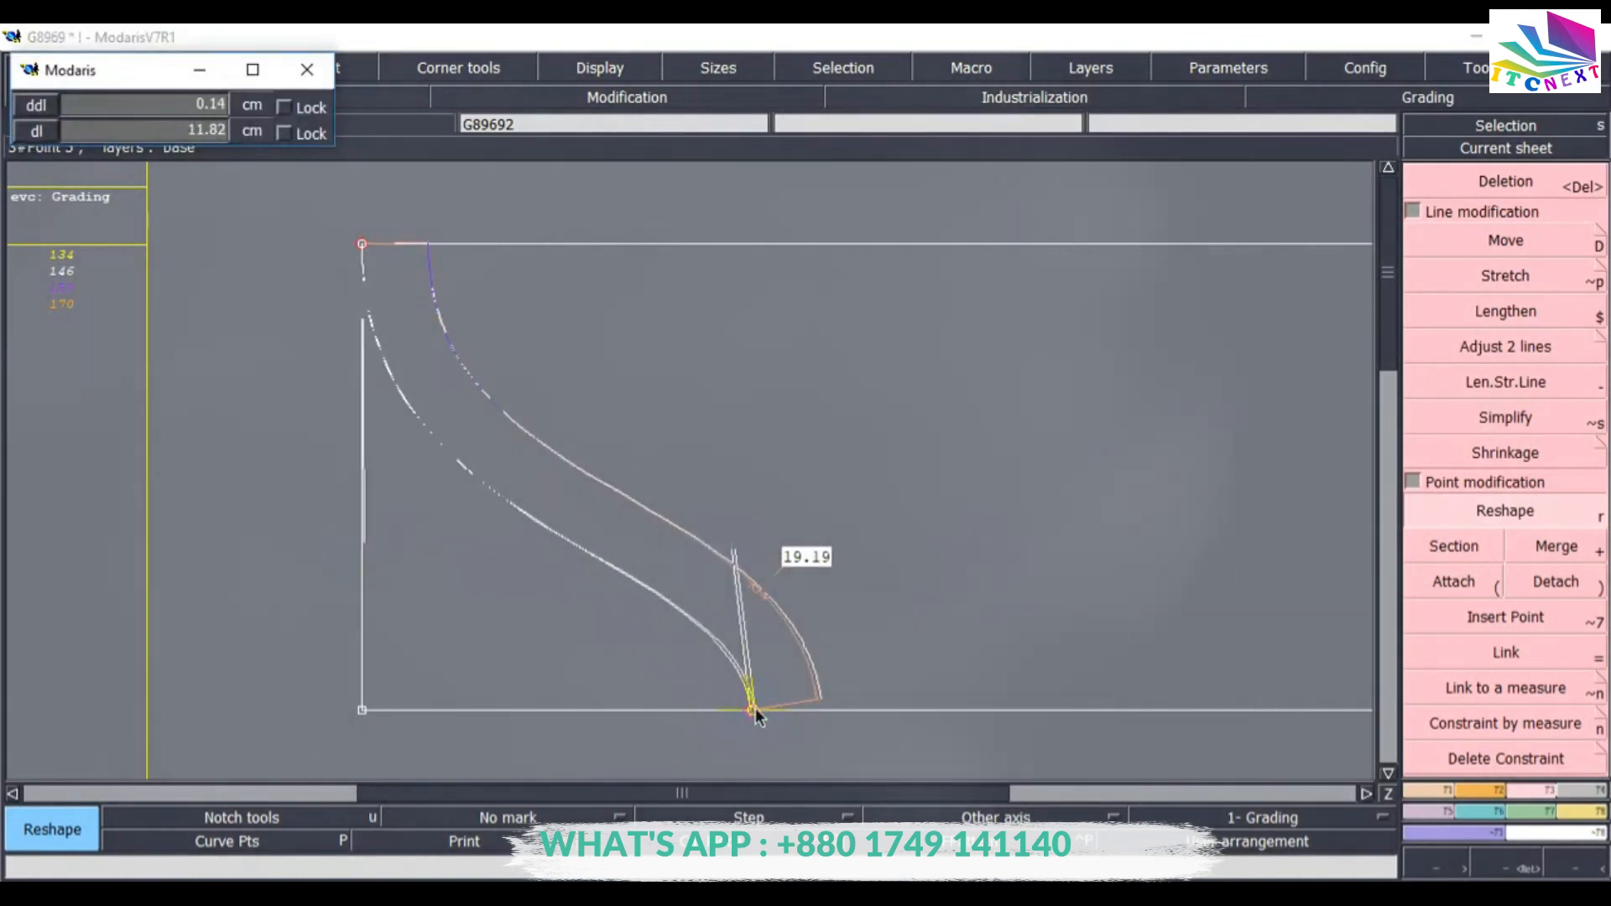
pyautogui.click(753, 712)
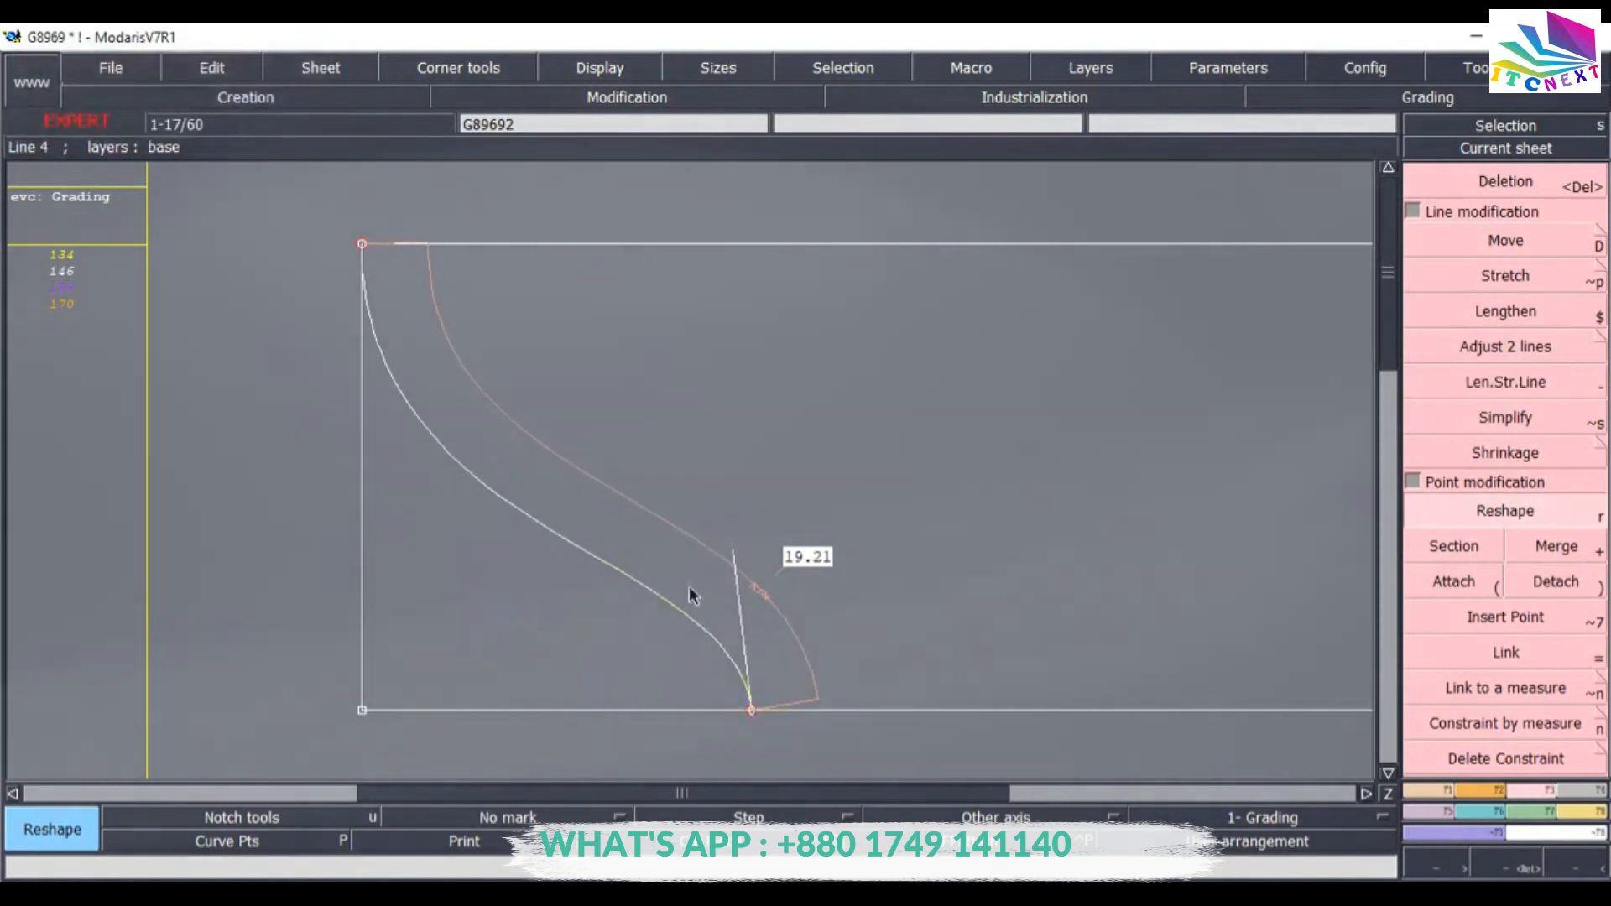
pyautogui.click(732, 541)
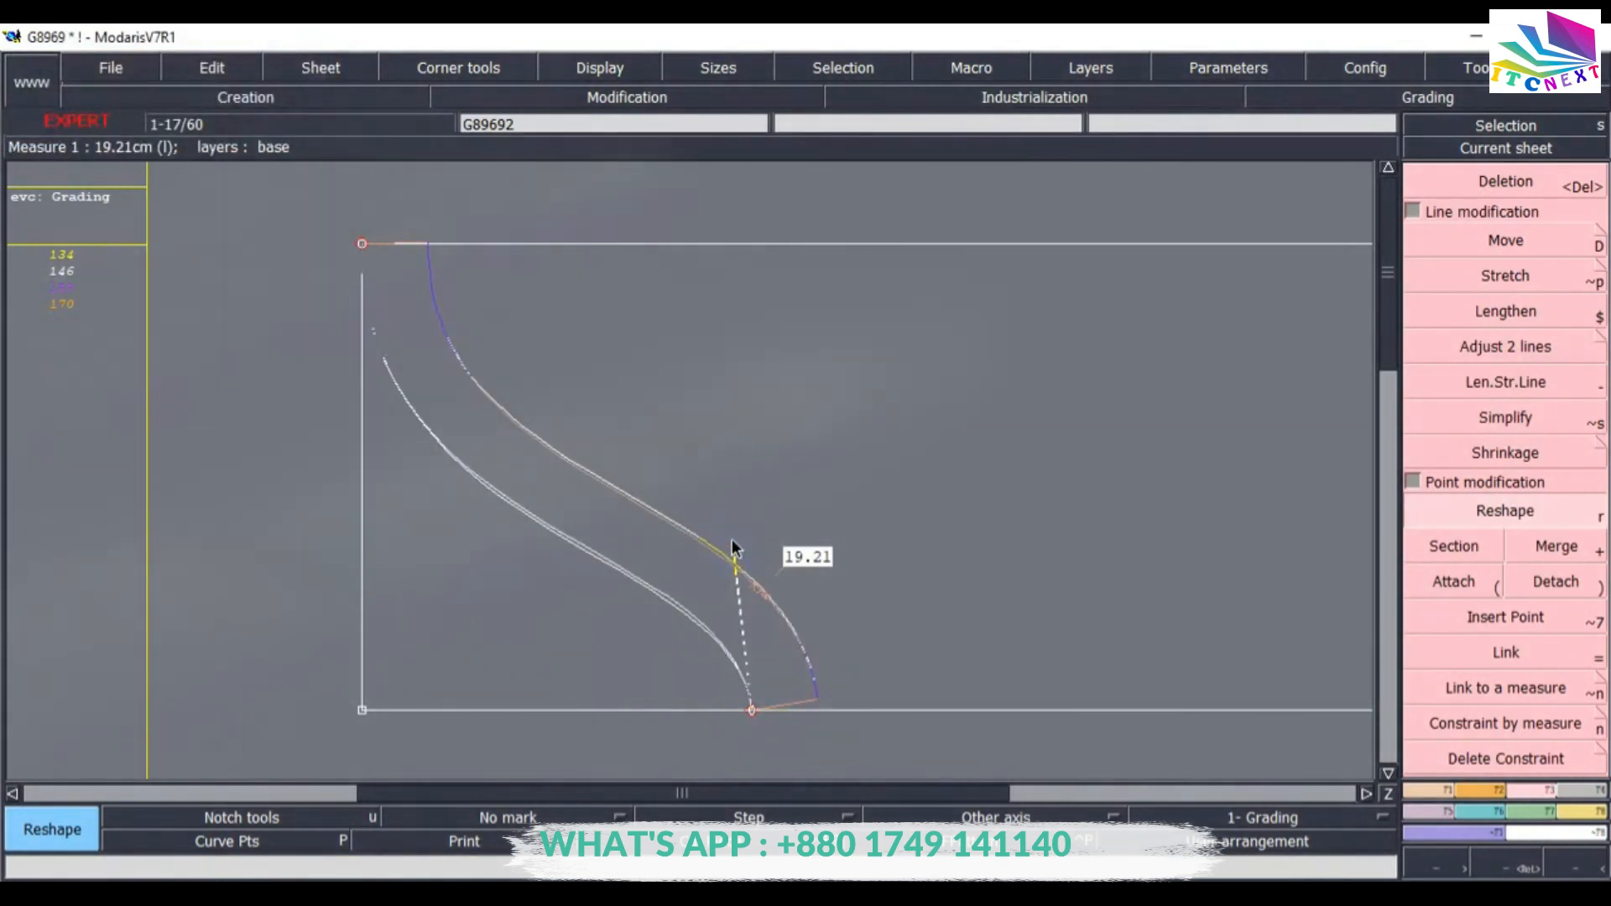
pyautogui.click(732, 542)
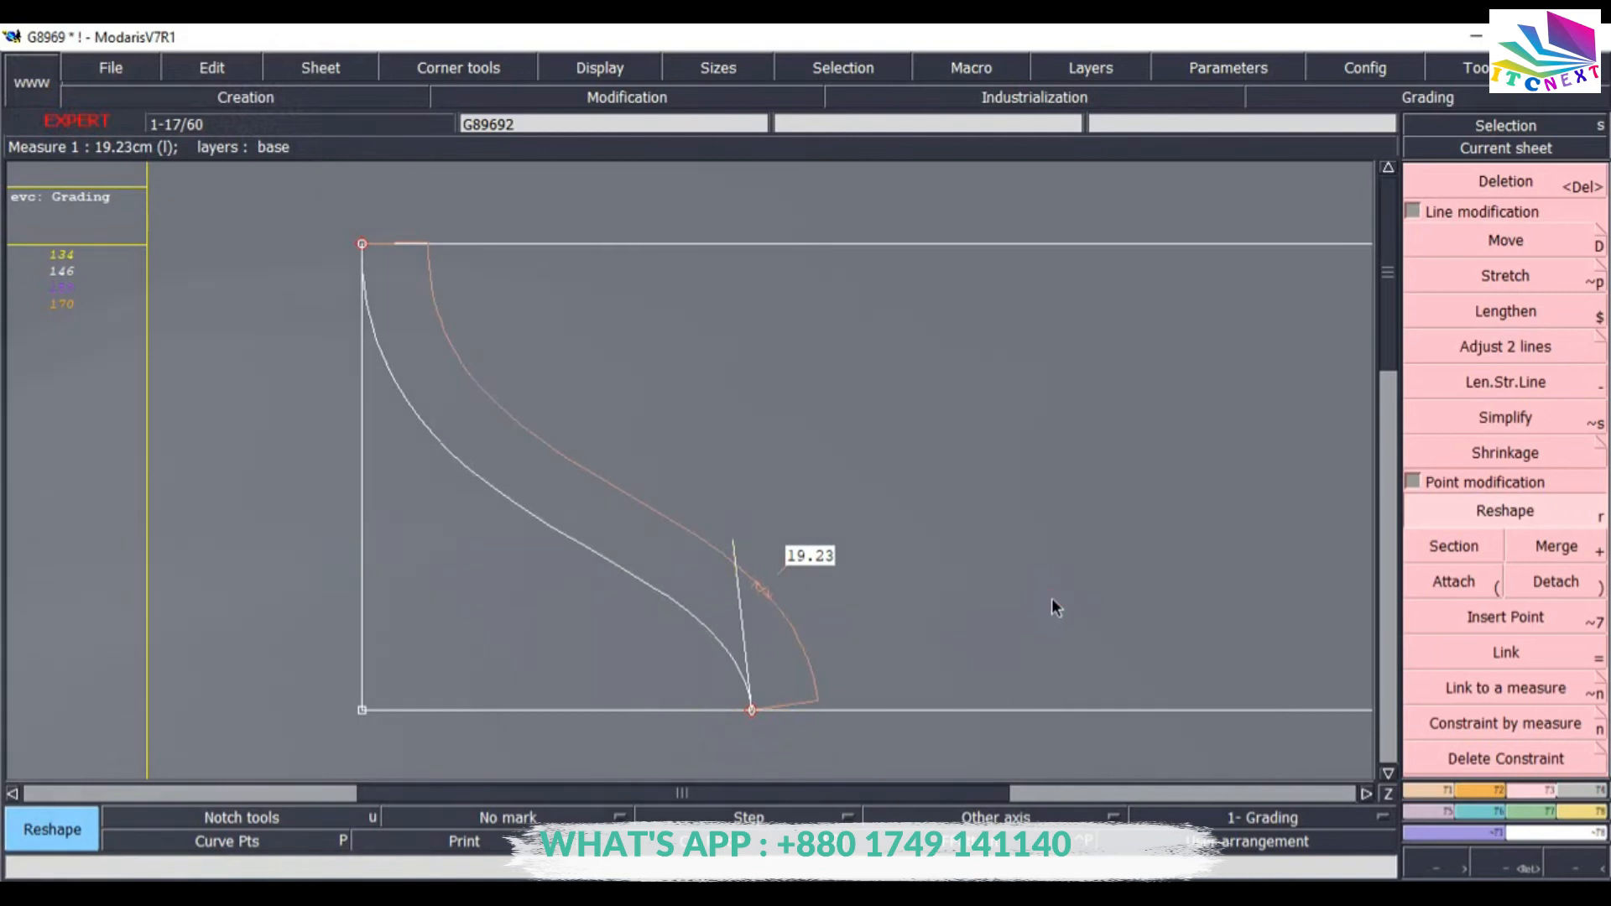
pyautogui.click(753, 710)
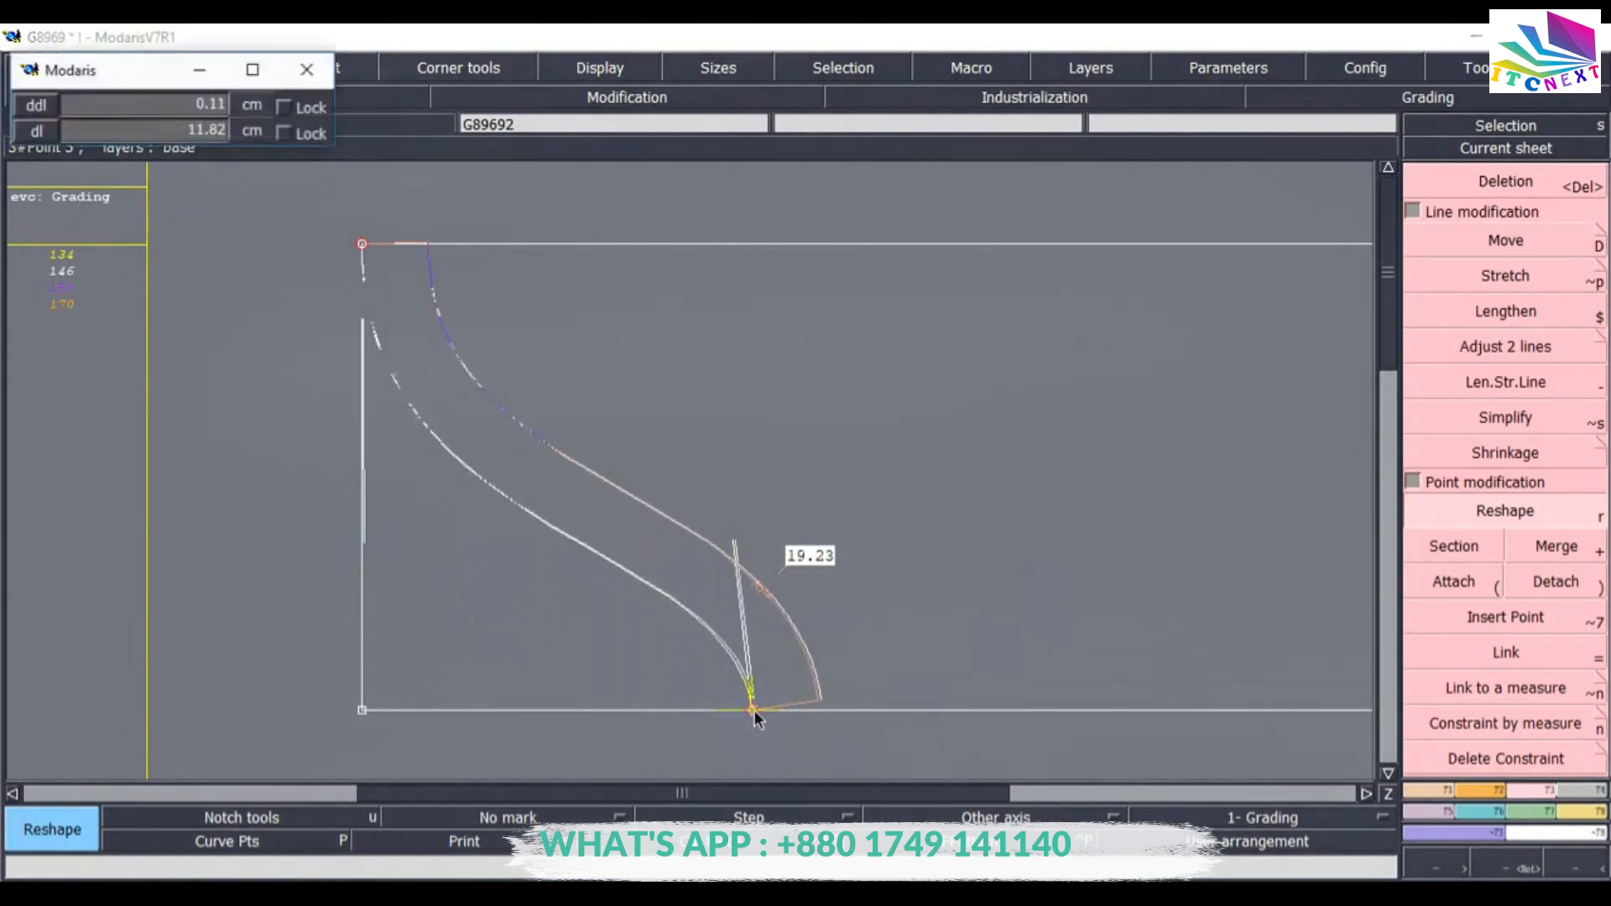
pyautogui.click(754, 710)
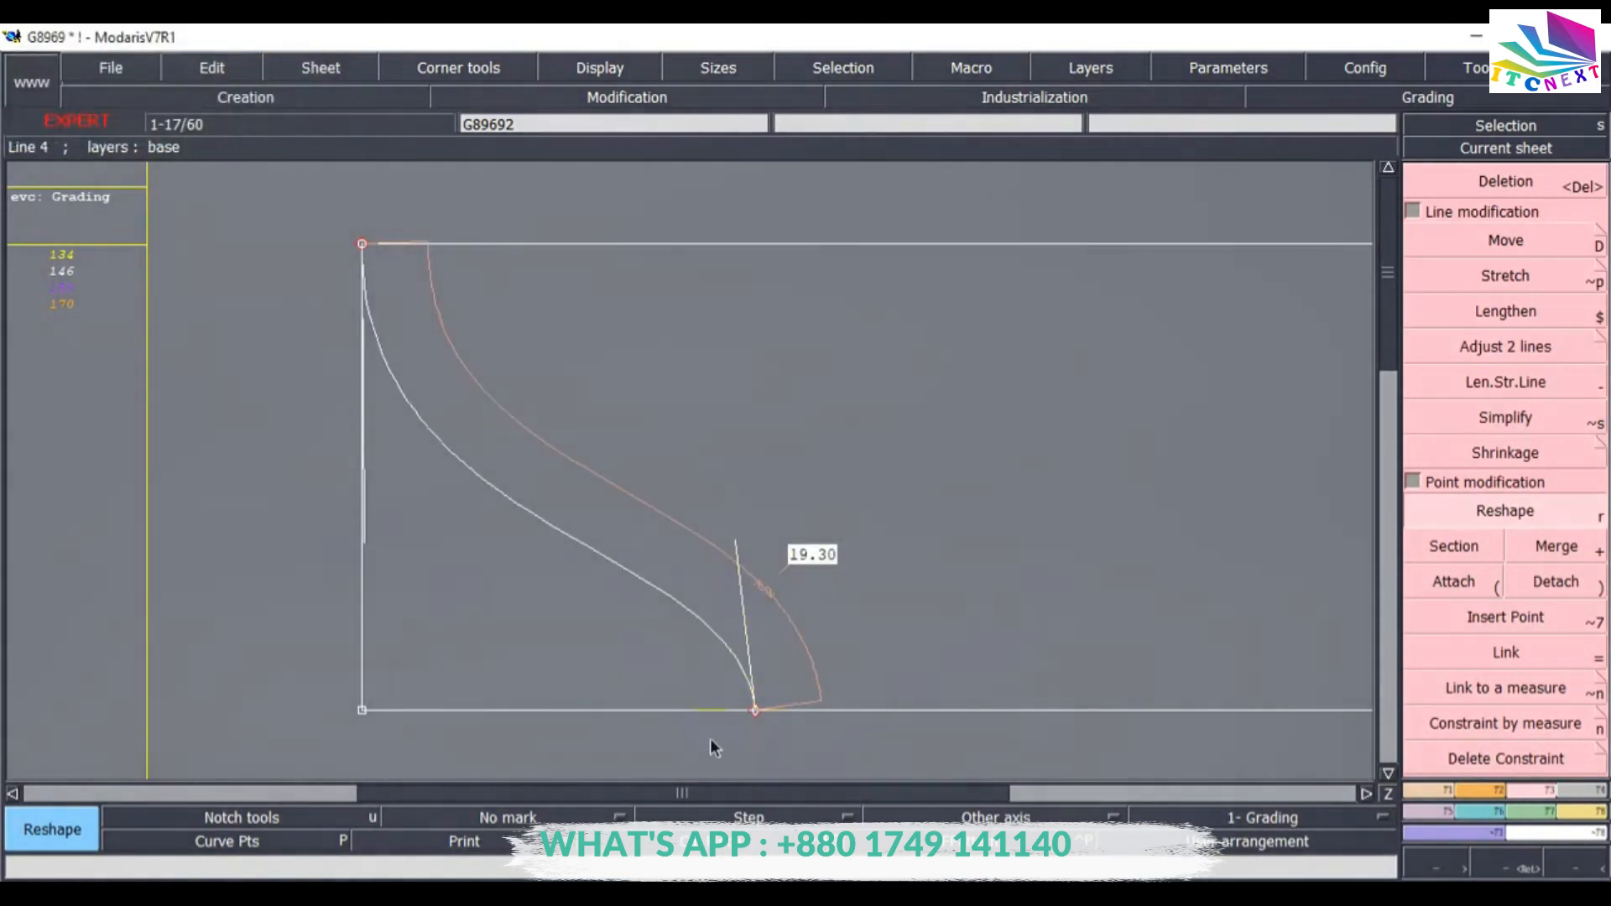
pyautogui.click(753, 711)
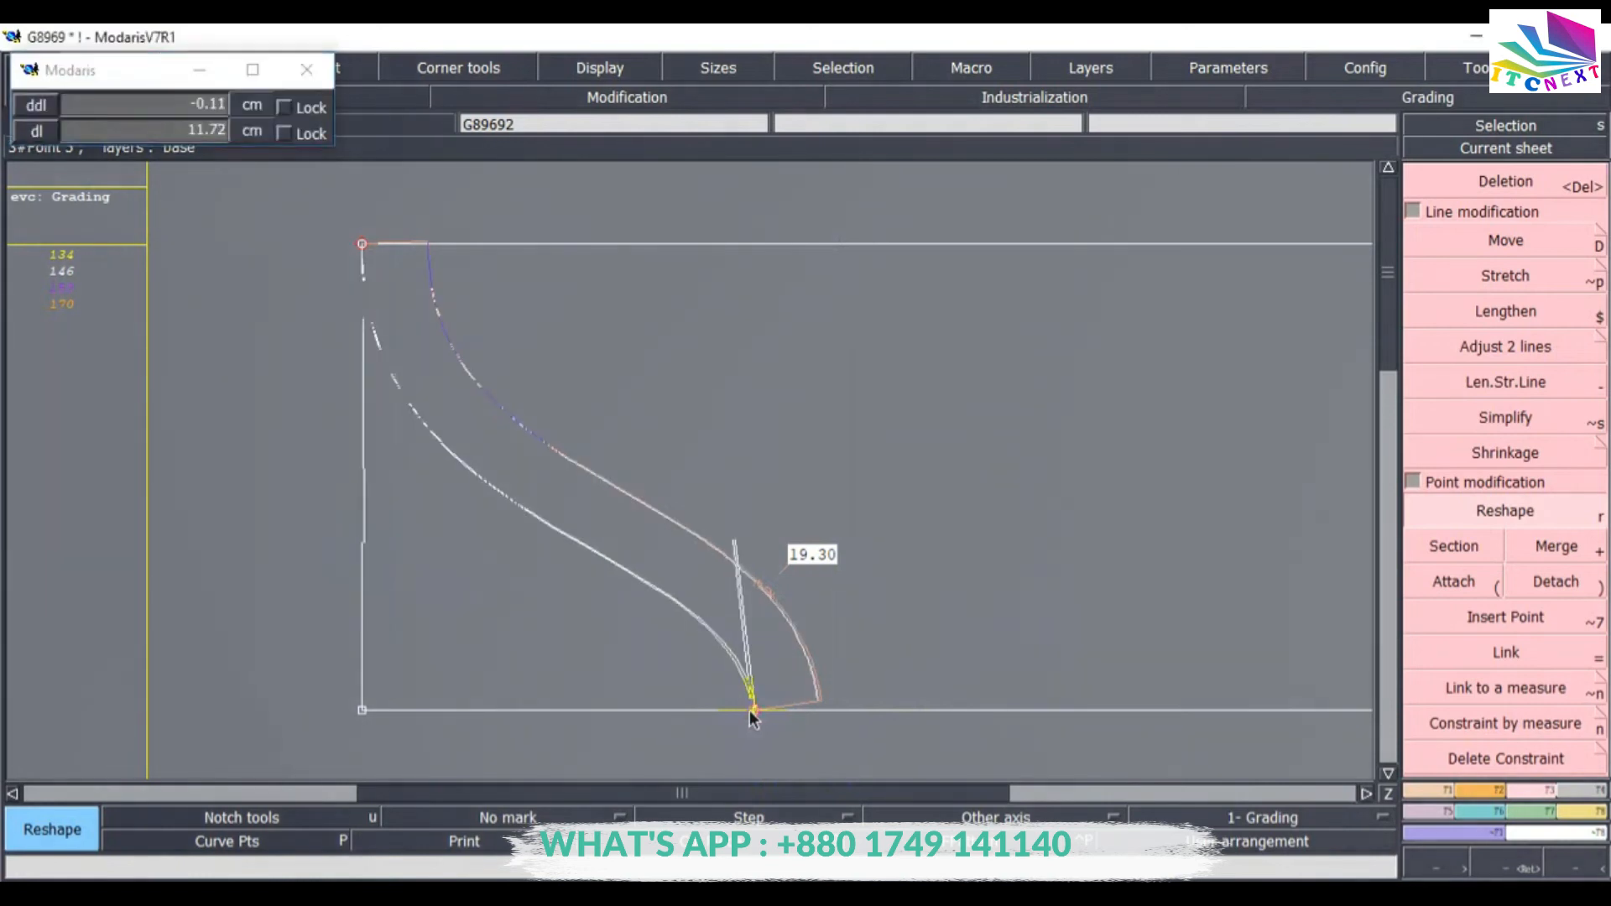
pyautogui.click(751, 711)
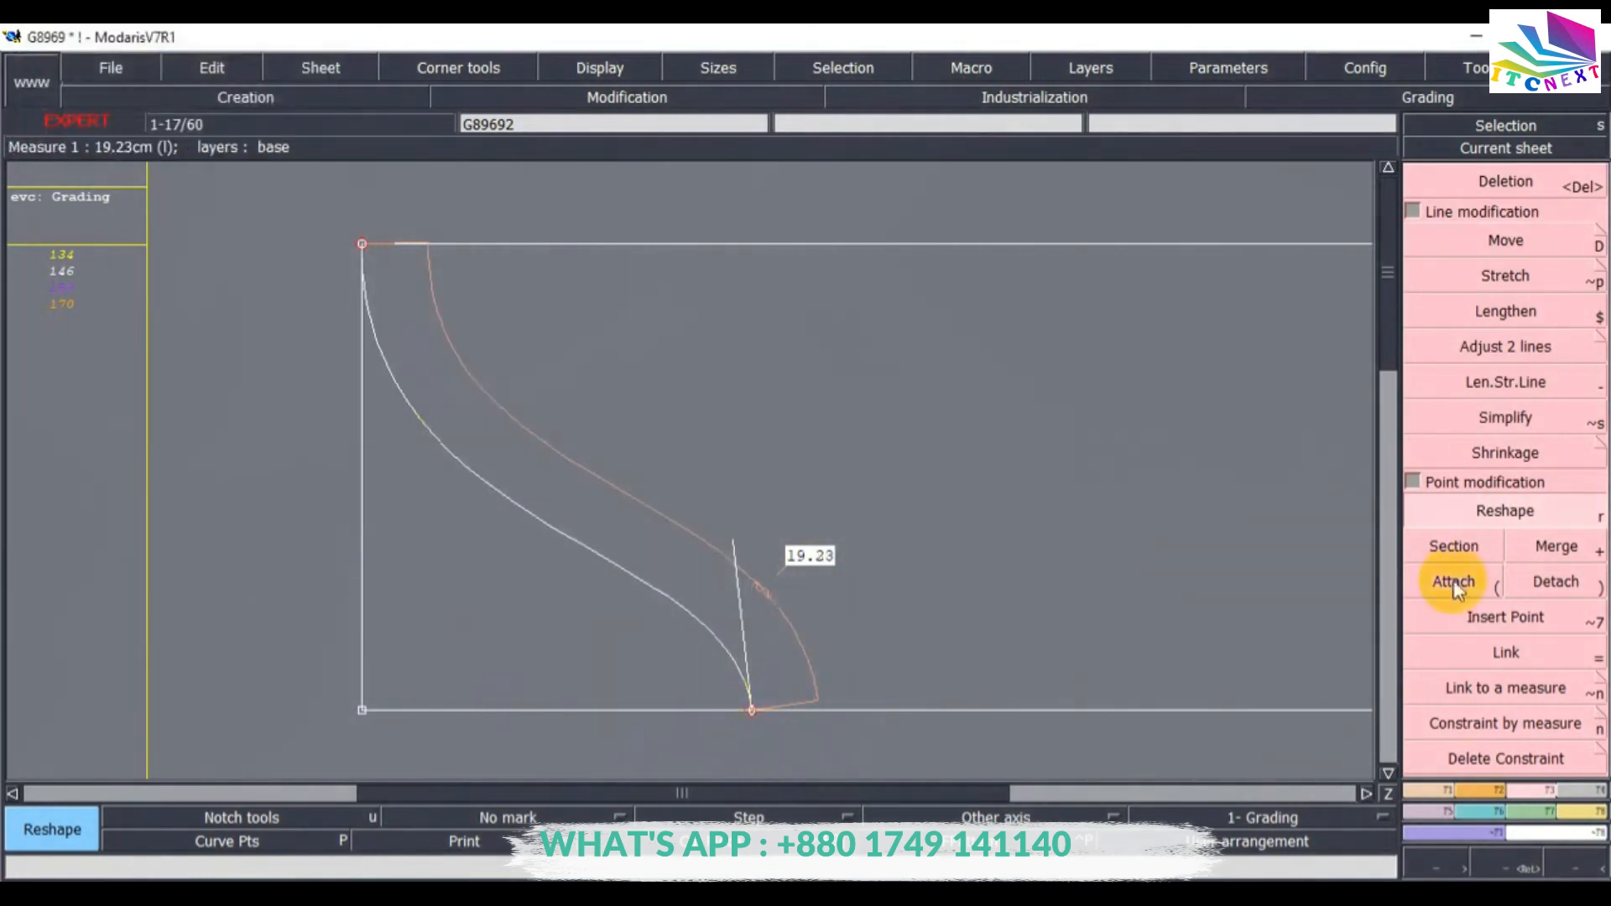
pyautogui.click(1502, 345)
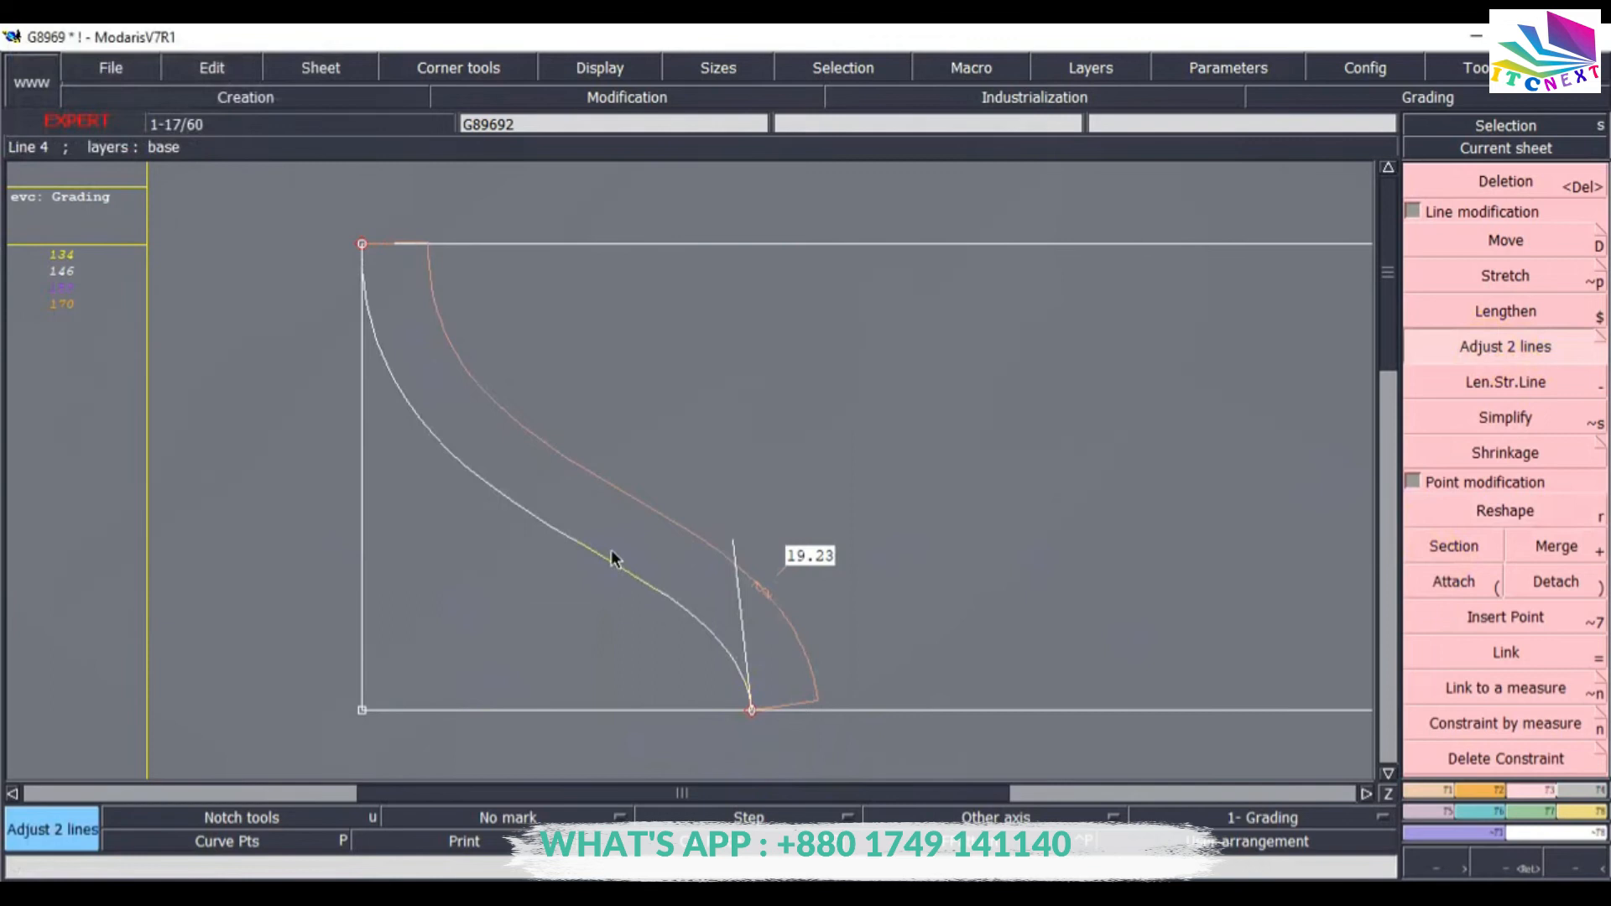
pyautogui.click(821, 712)
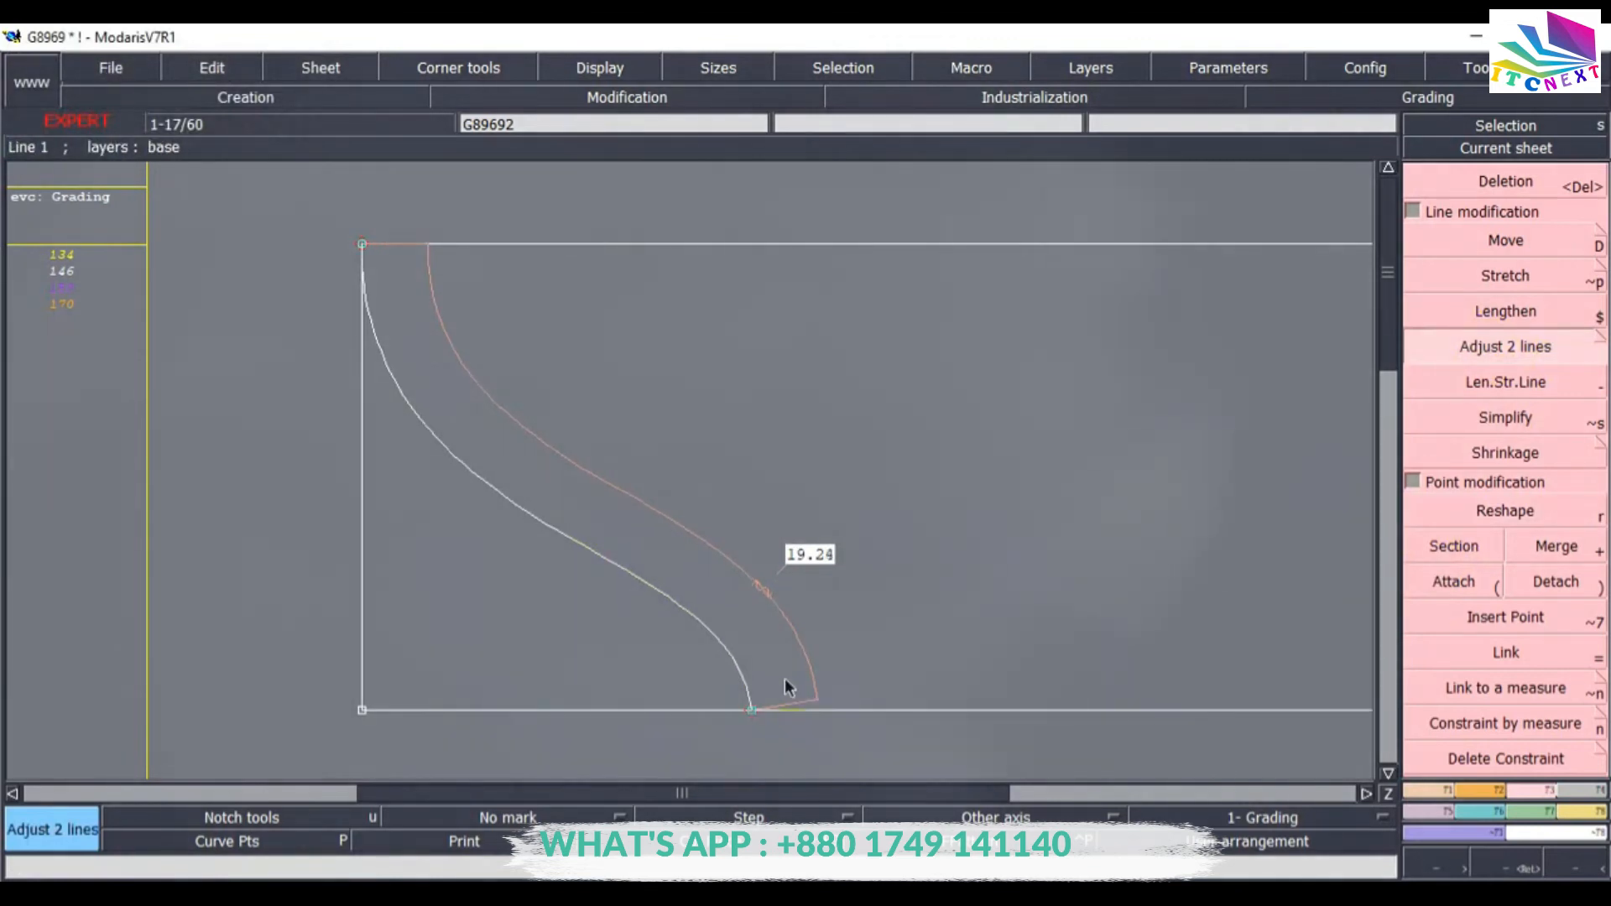
# Delete the length measurement on the curve.
pyautogui.click(1502, 181)
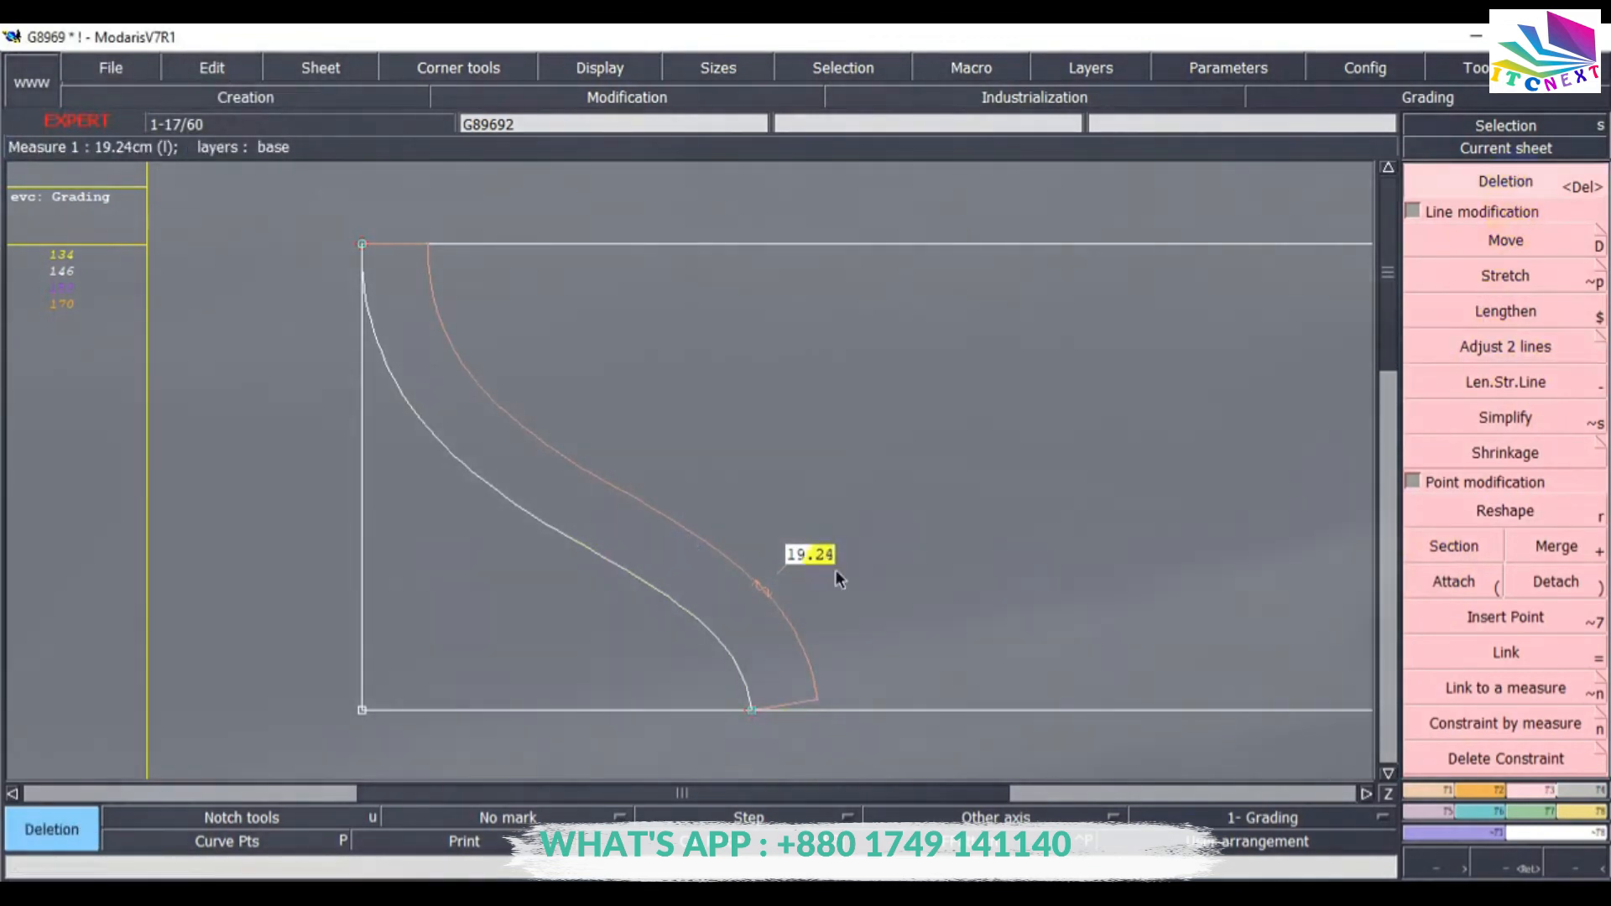
pyautogui.click(607, 478)
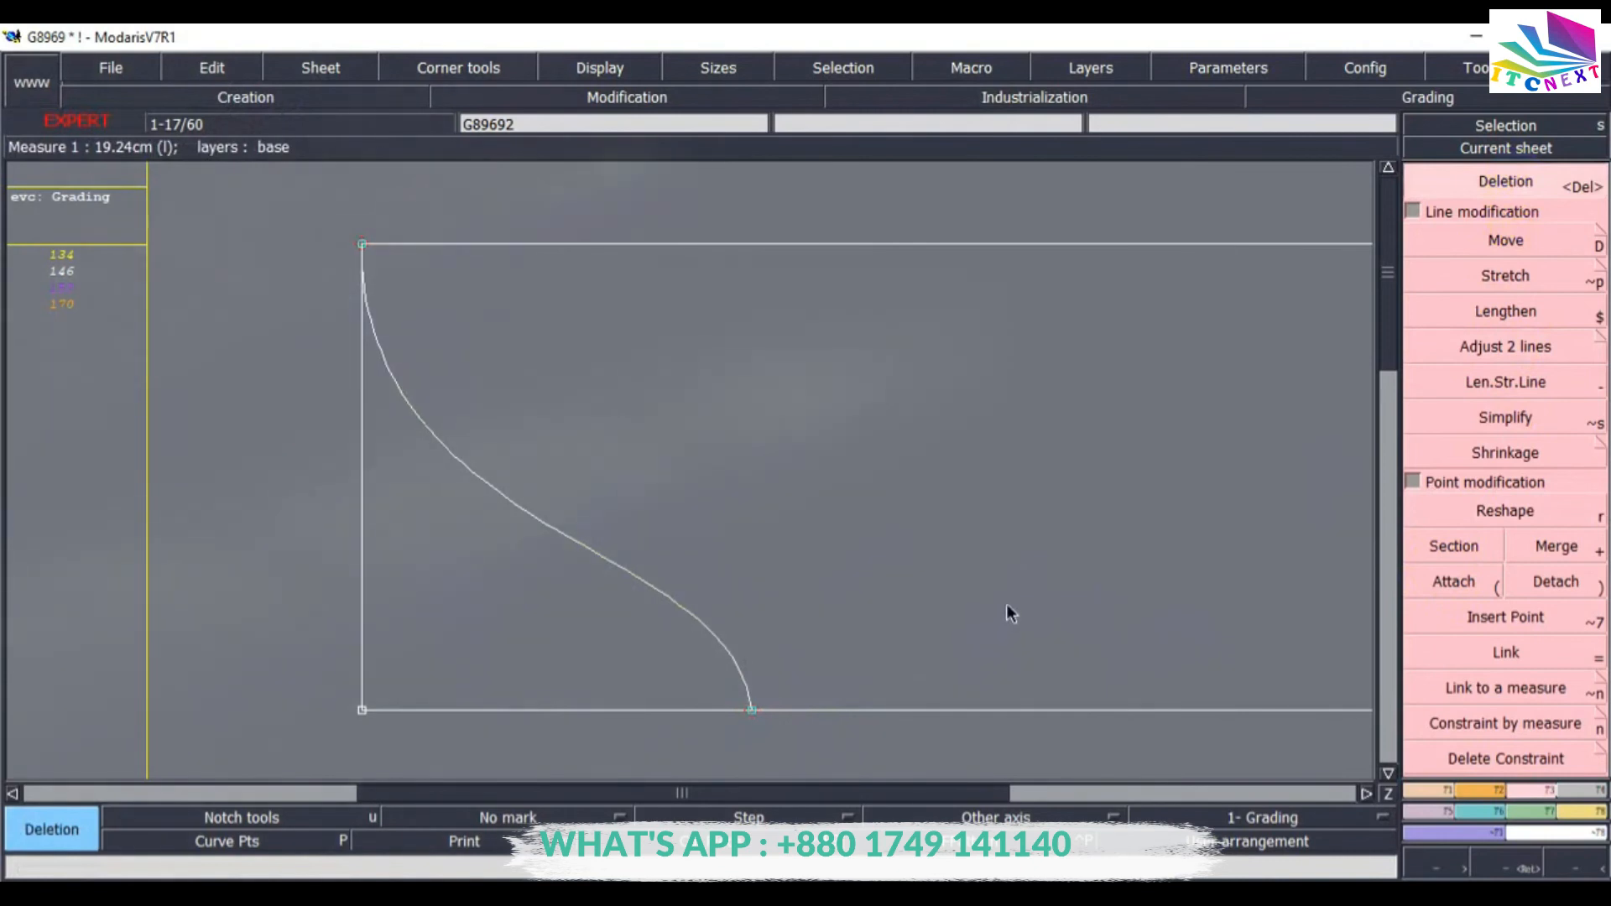
# Place a developed point 9.5 cm down the rectangle's right edge from the top-right corner and insert it into that edge.
pyautogui.press('Home')
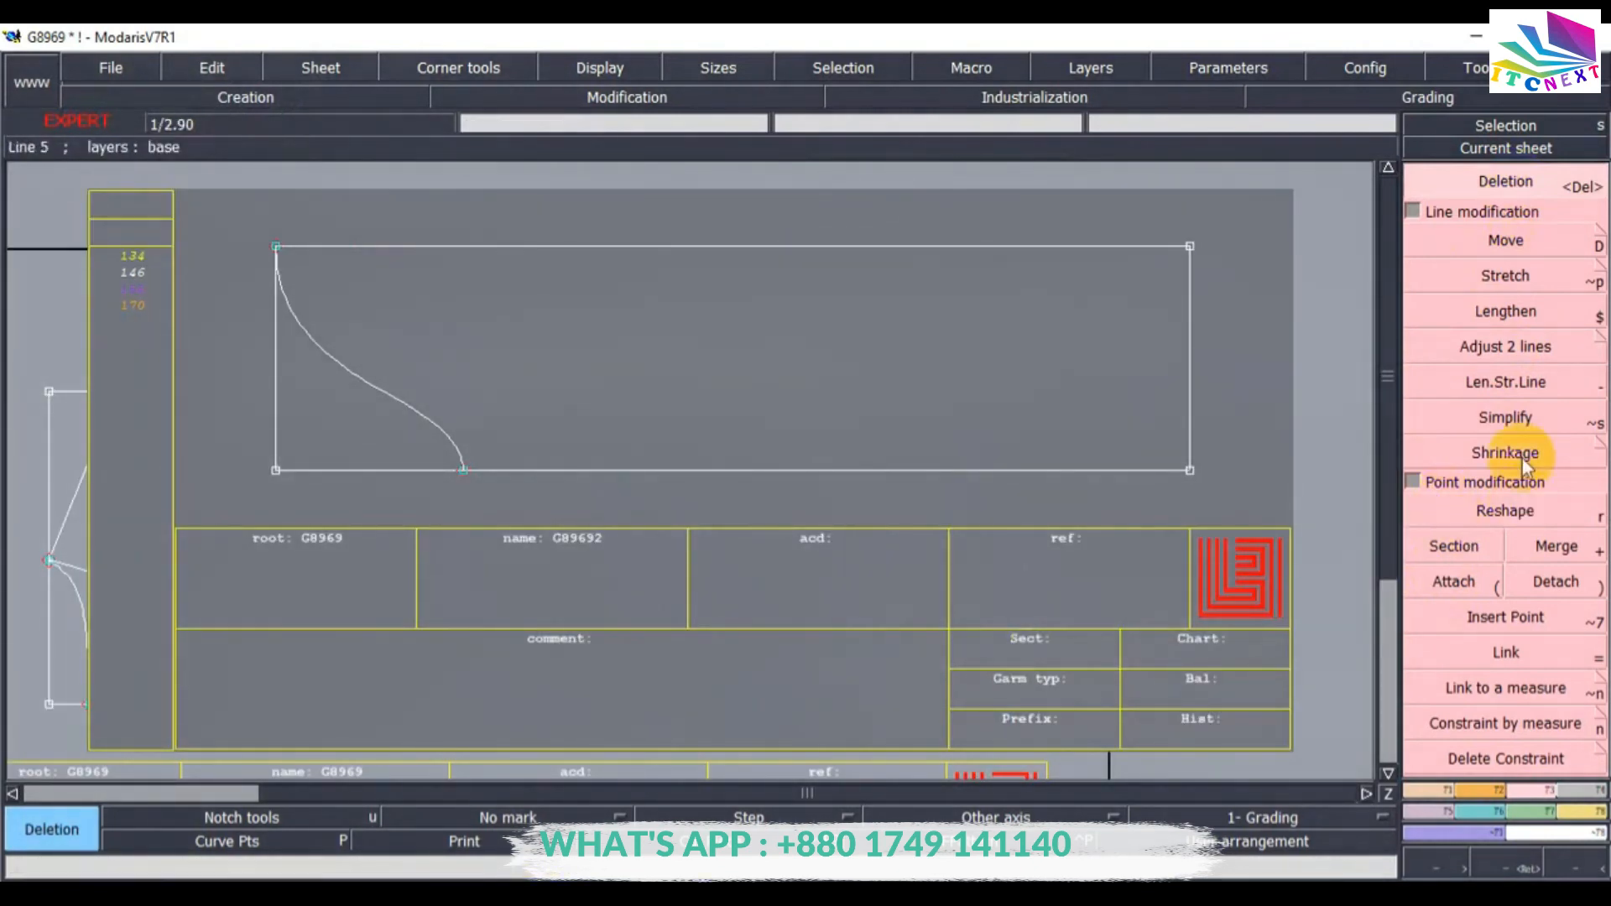
pyautogui.click(1433, 792)
pyautogui.press('v')
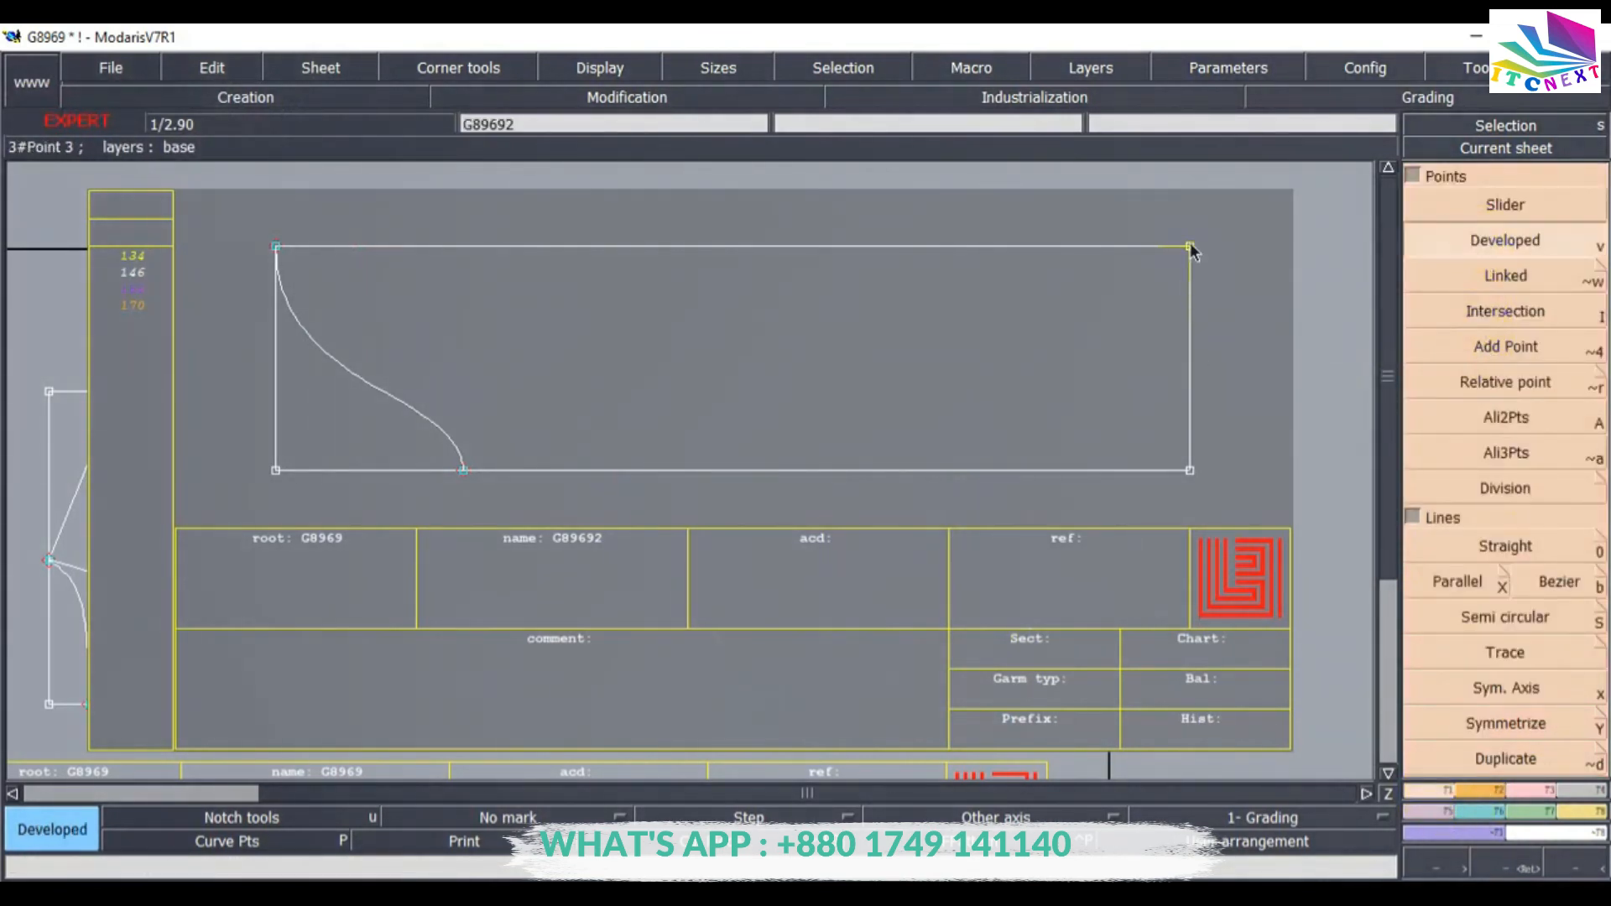
pyautogui.click(1190, 256)
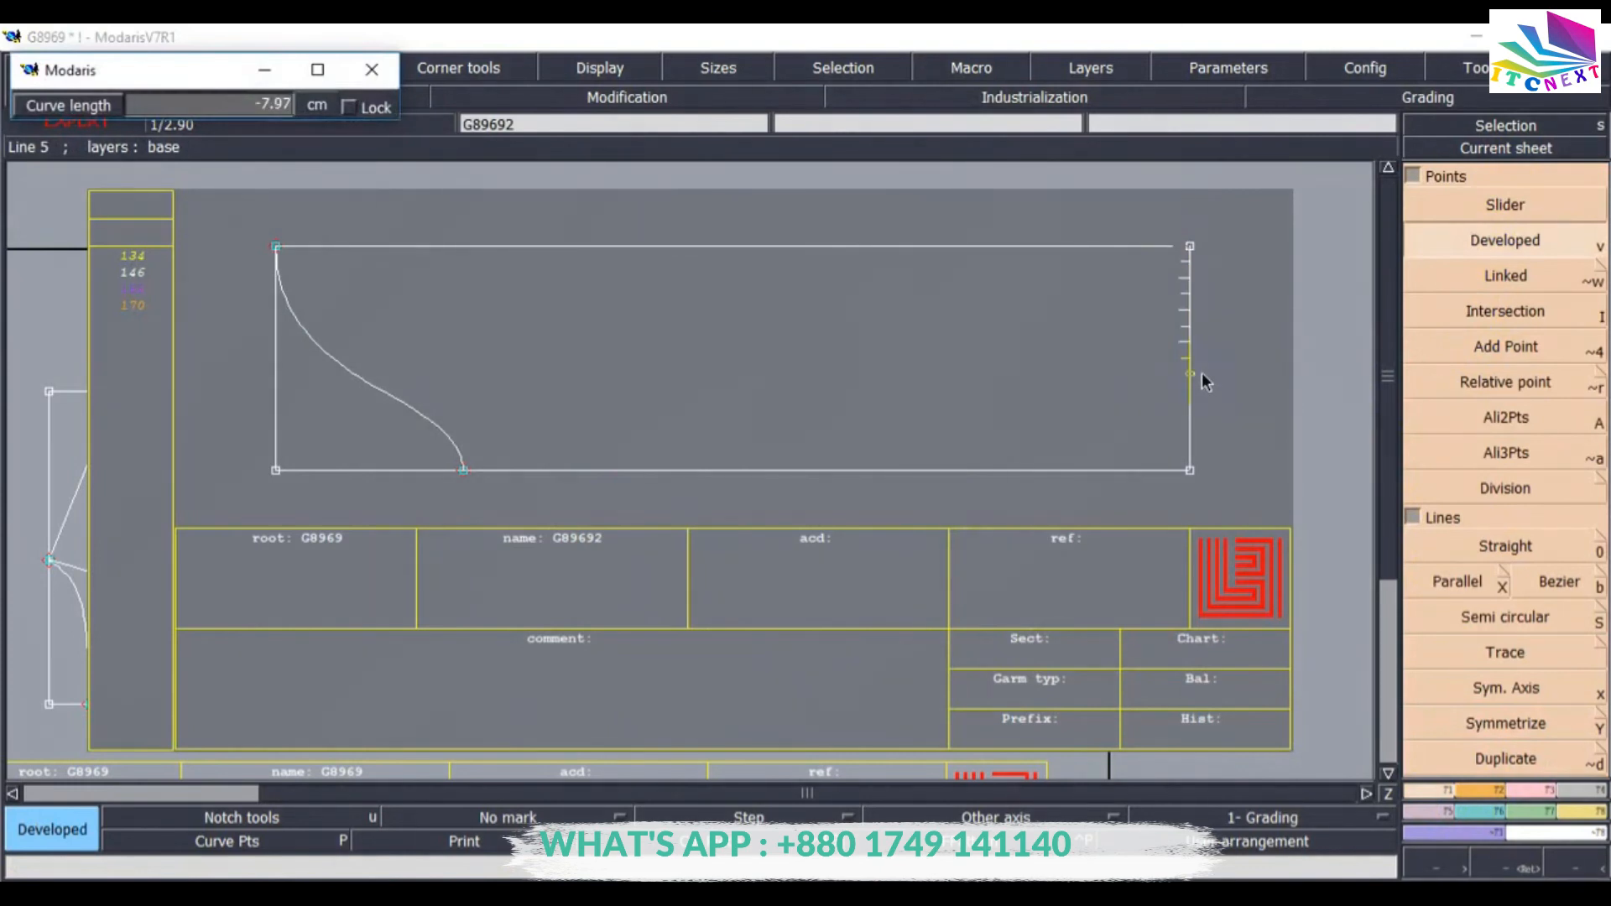
pyautogui.write('-9.5')
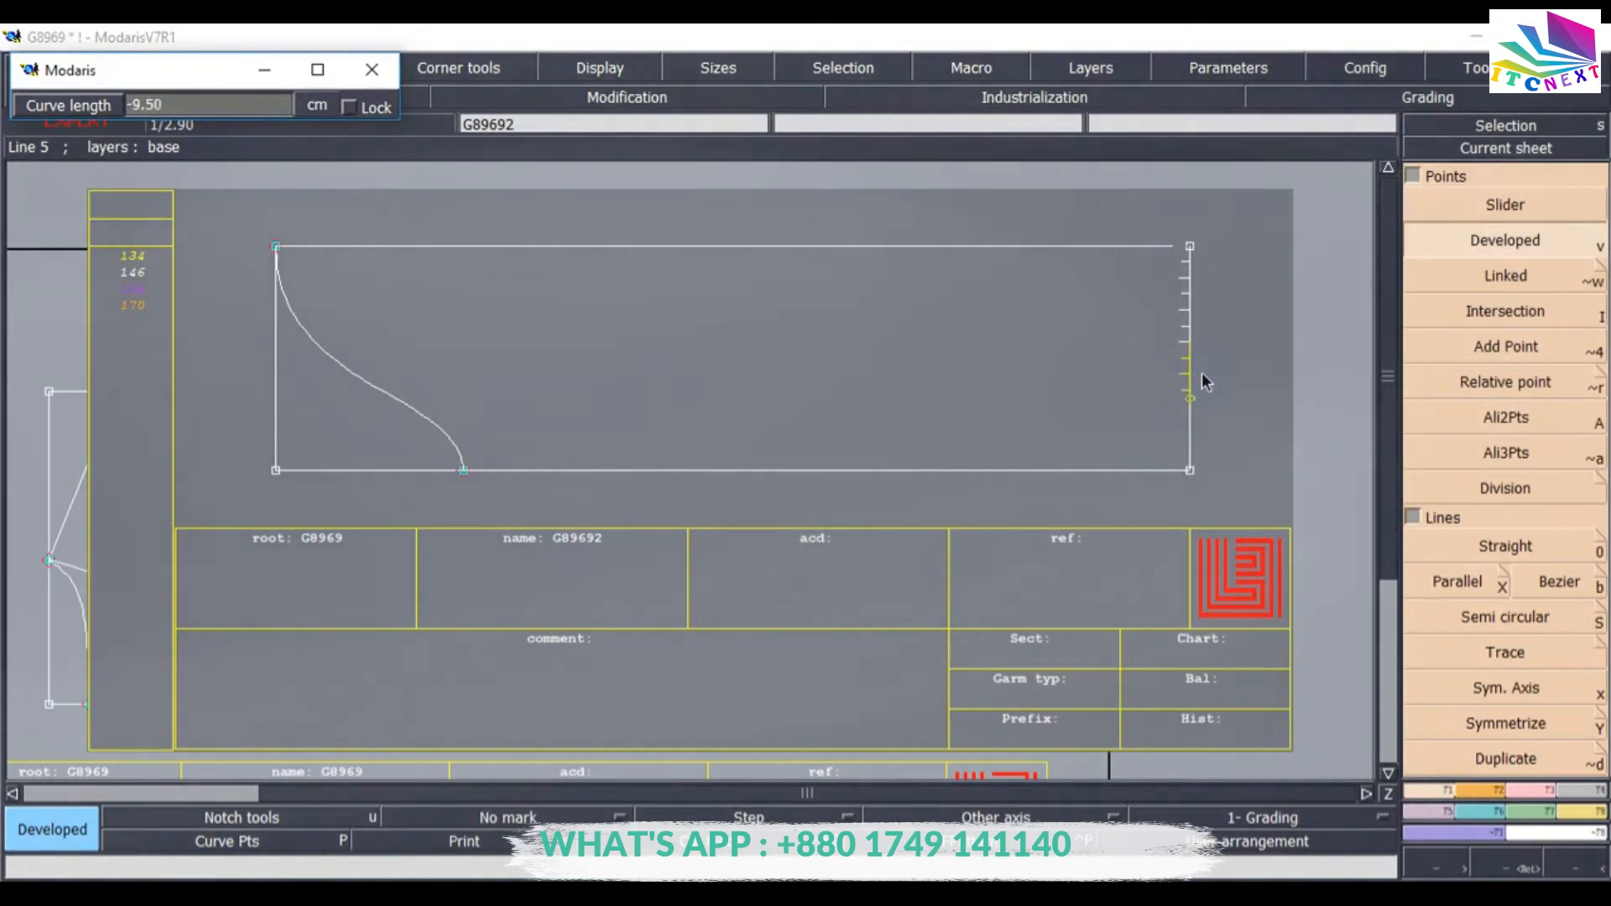
pyautogui.press('Return')
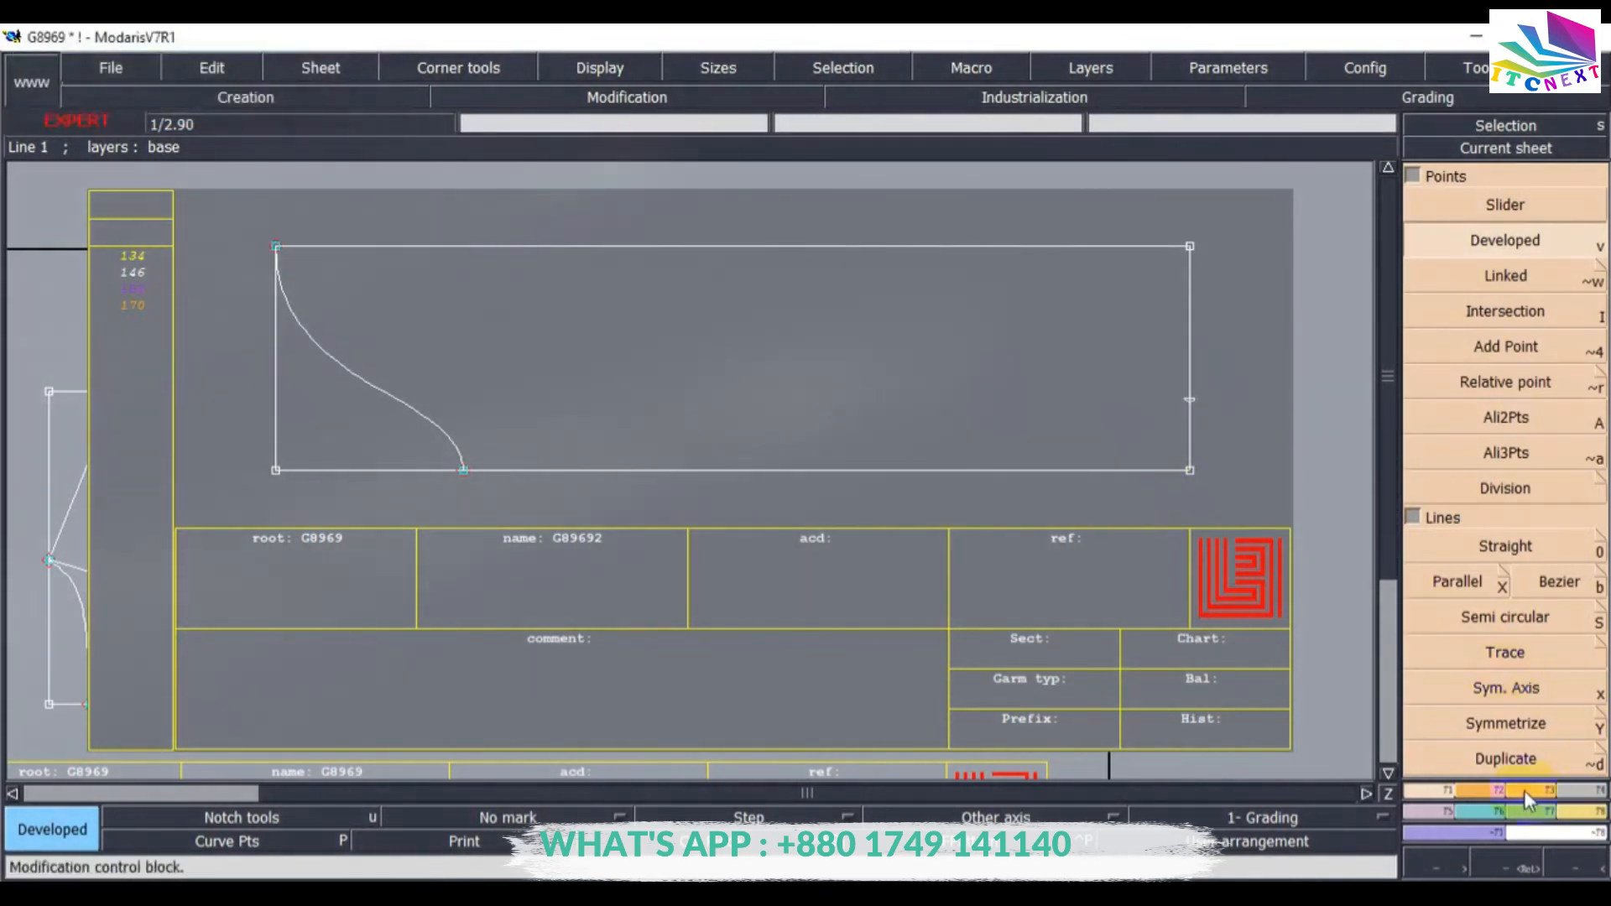
pyautogui.click(1506, 617)
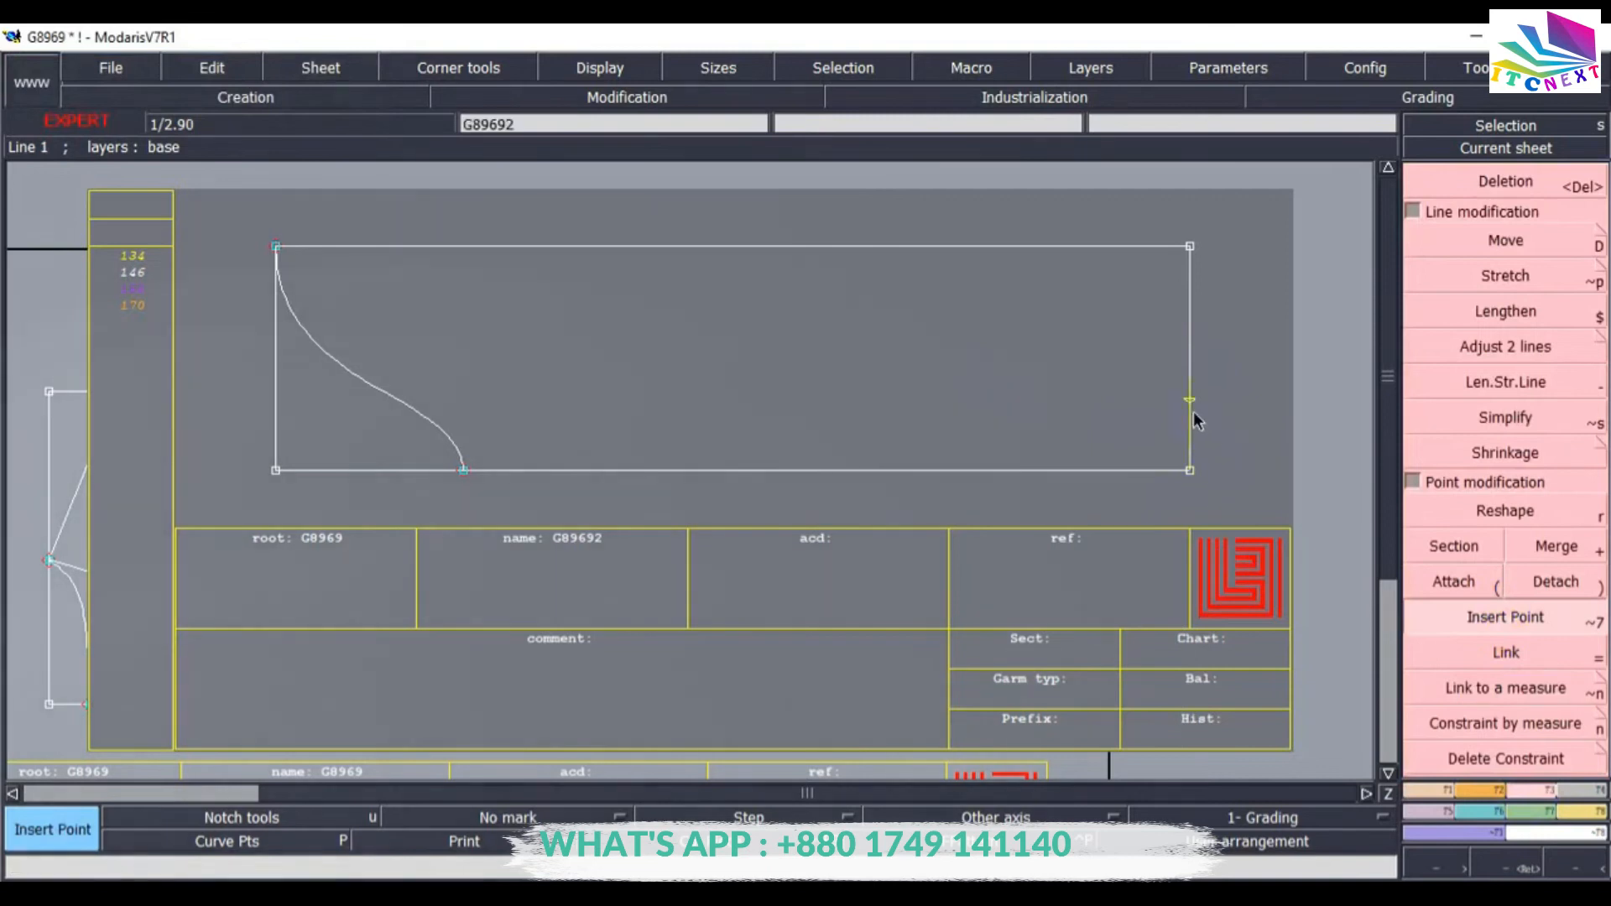
pyautogui.click(1192, 416)
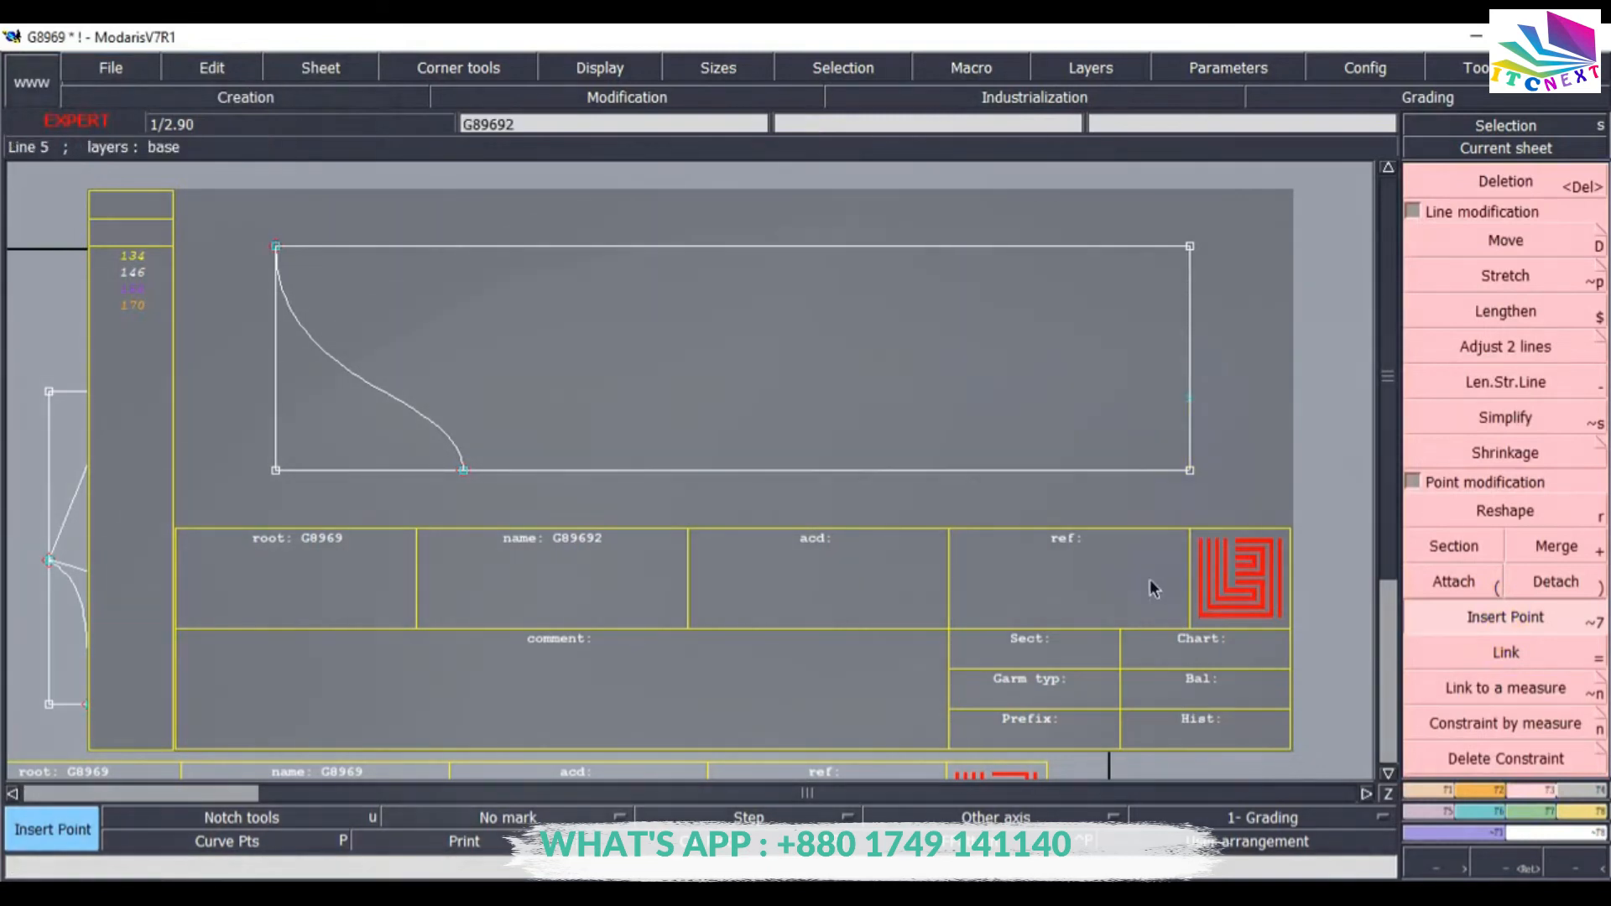
# Draw an arc arrow curve from the S-curve's bottom end to the new right-edge point with a 0.5 cm arrow.
pyautogui.click(1486, 802)
pyautogui.click(1485, 596)
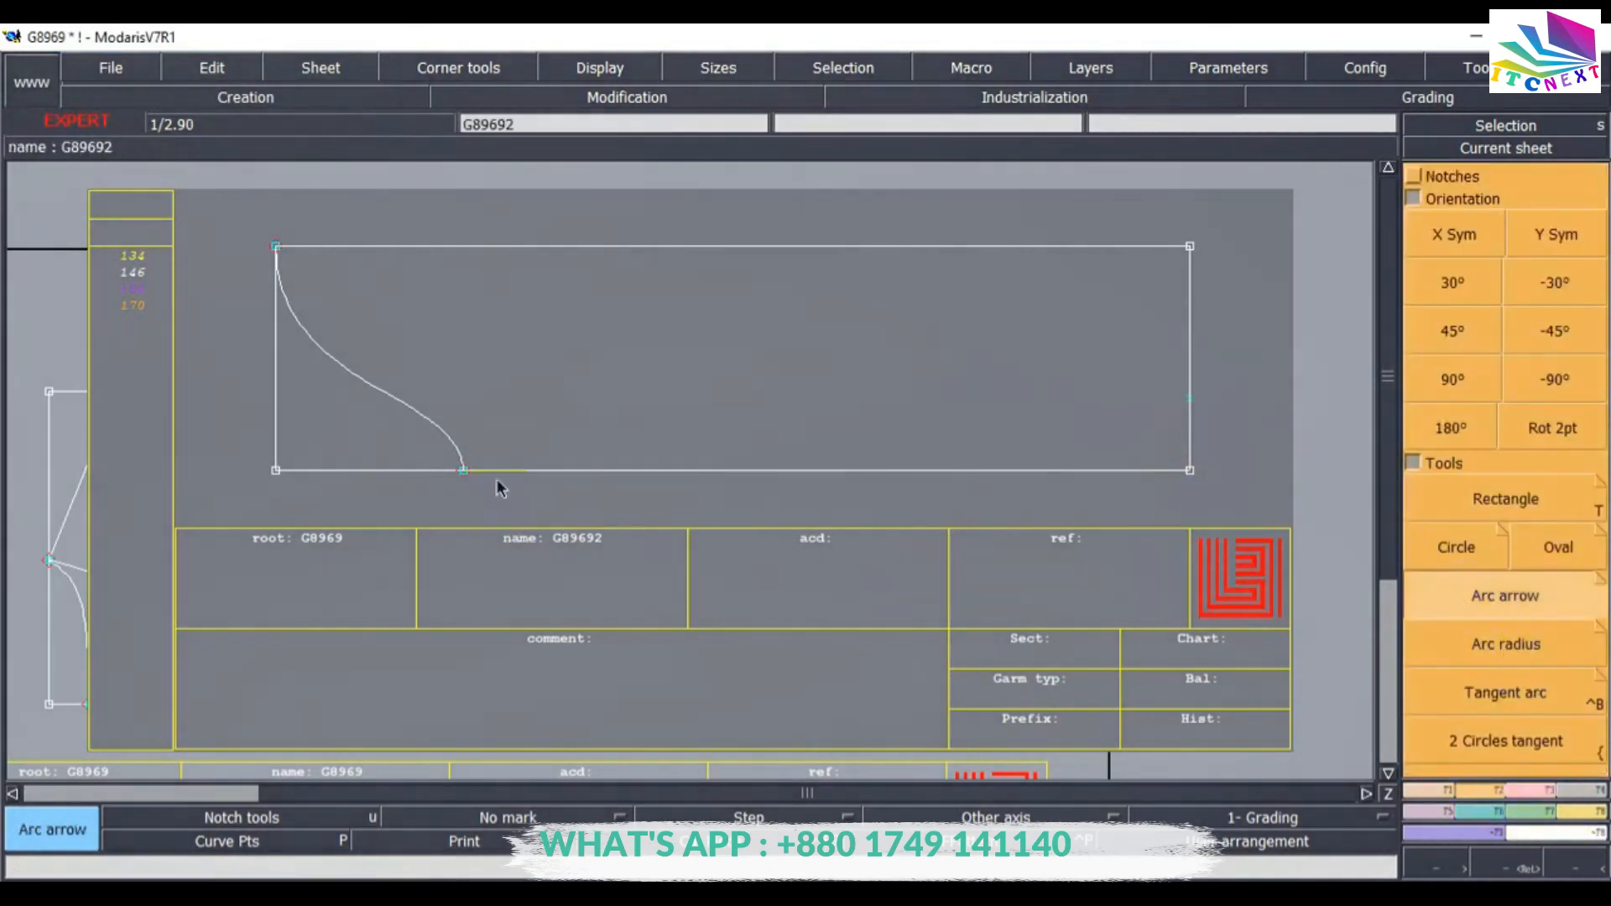
pyautogui.click(463, 472)
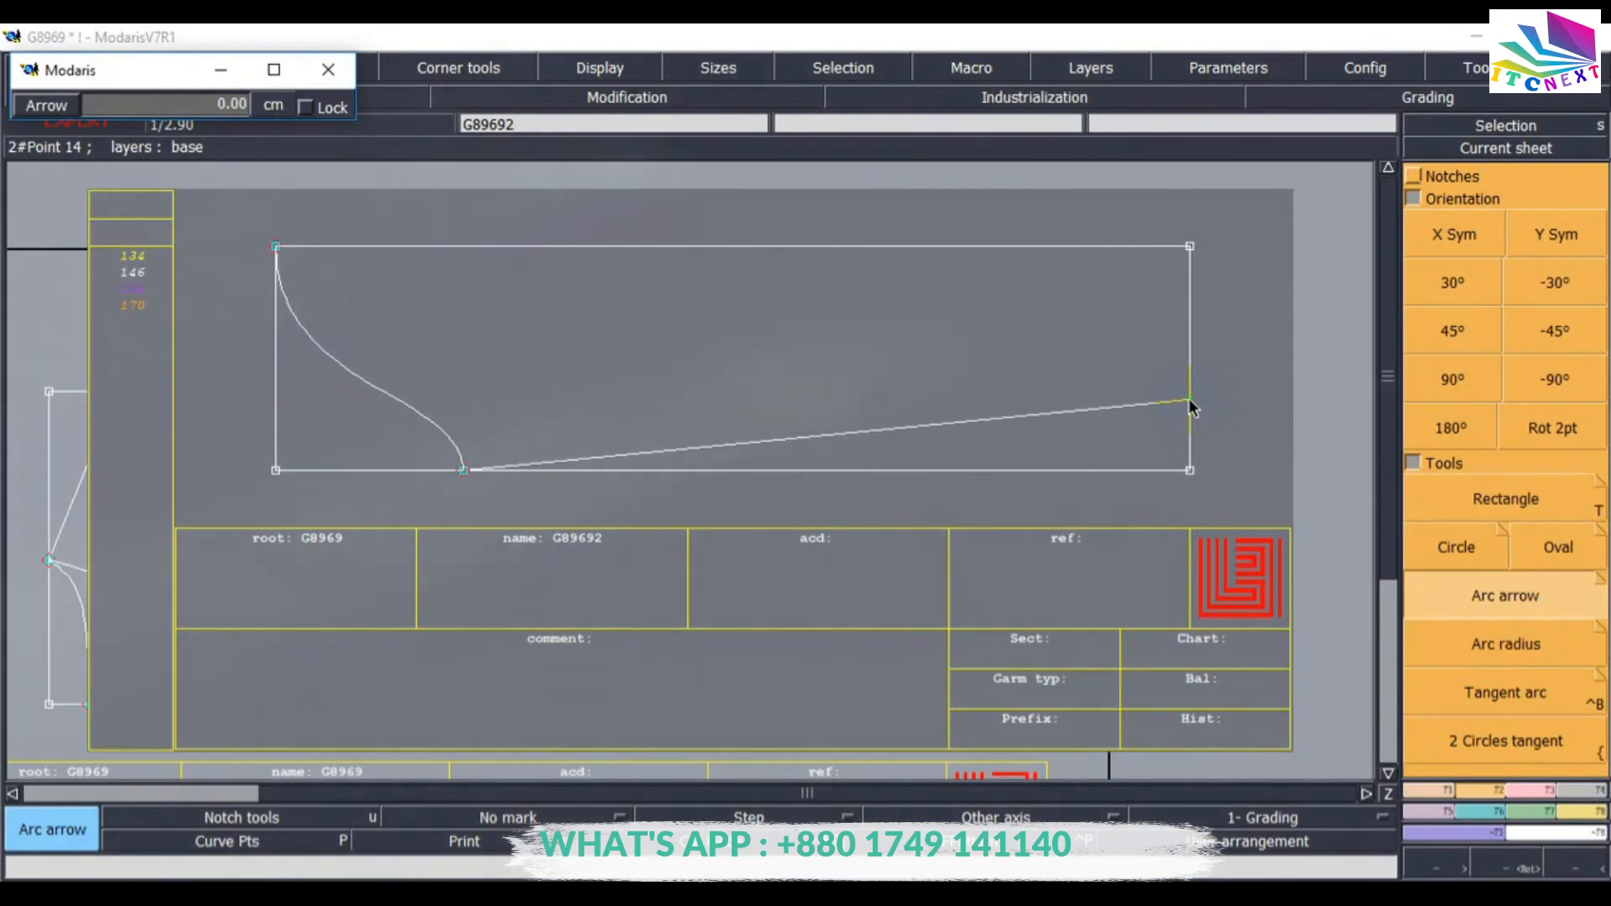
pyautogui.click(1191, 398)
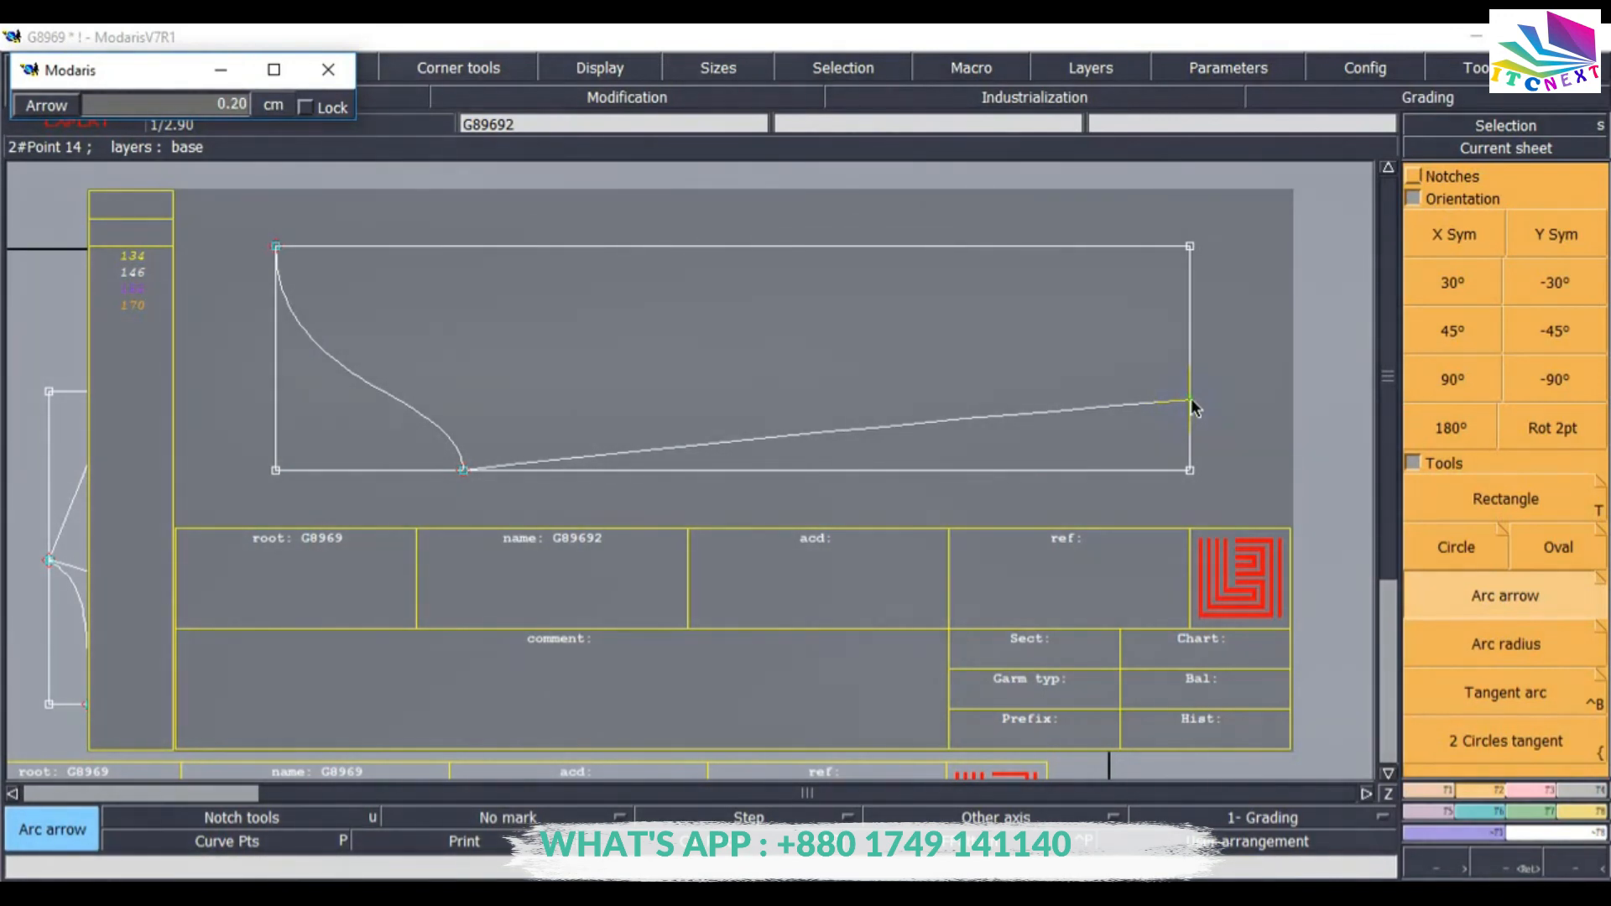
pyautogui.scroll(3, 1190, 398)
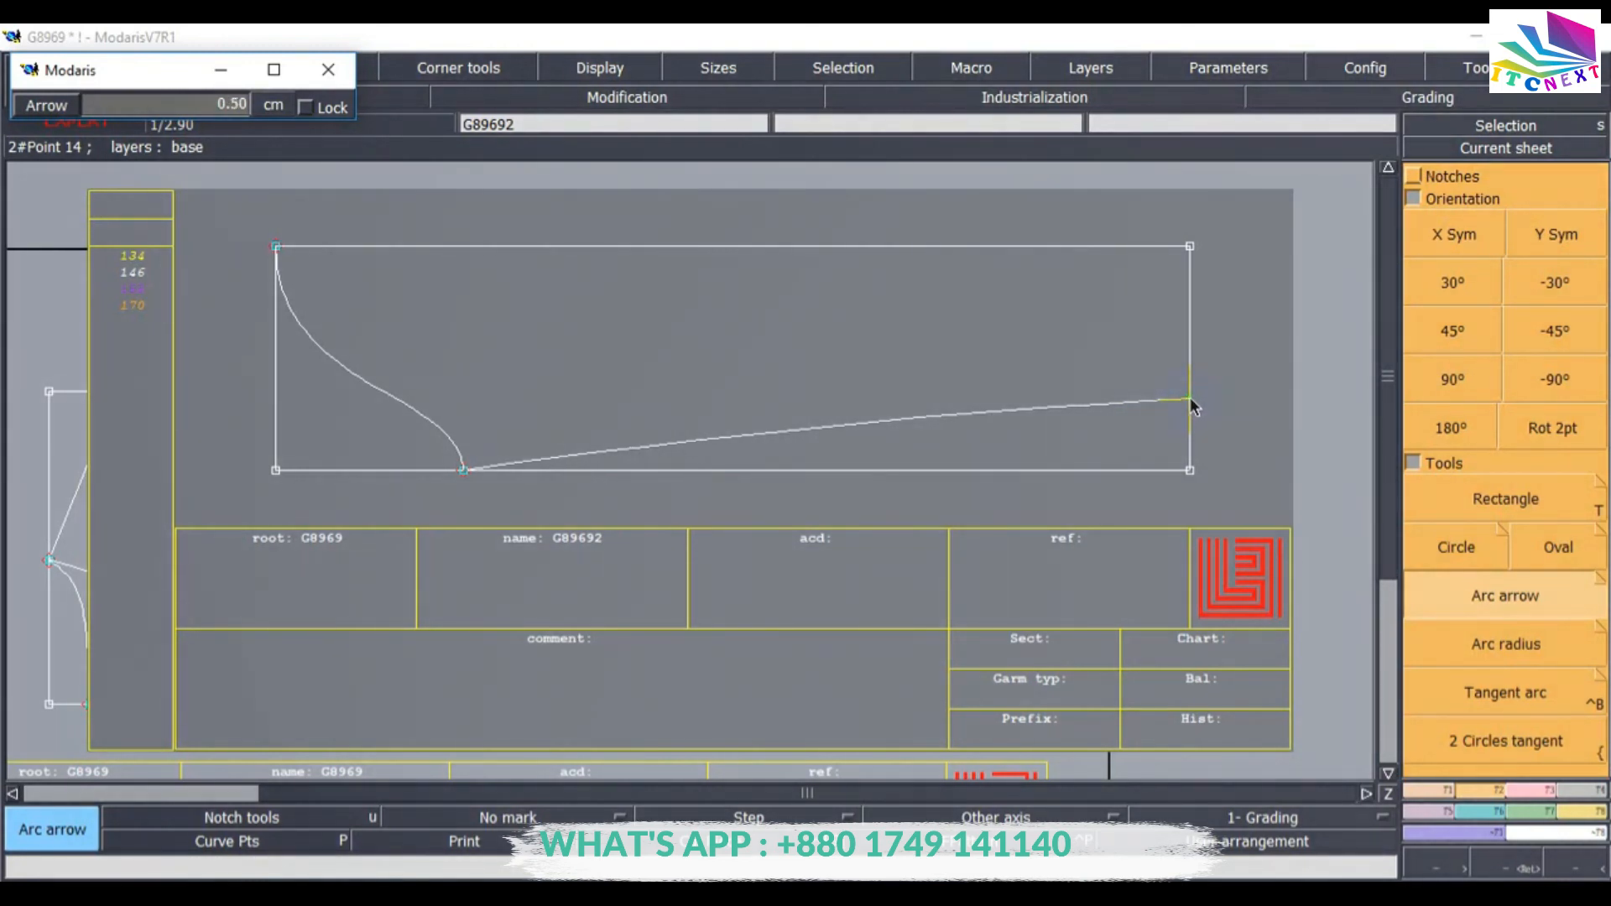
pyautogui.click(1192, 407)
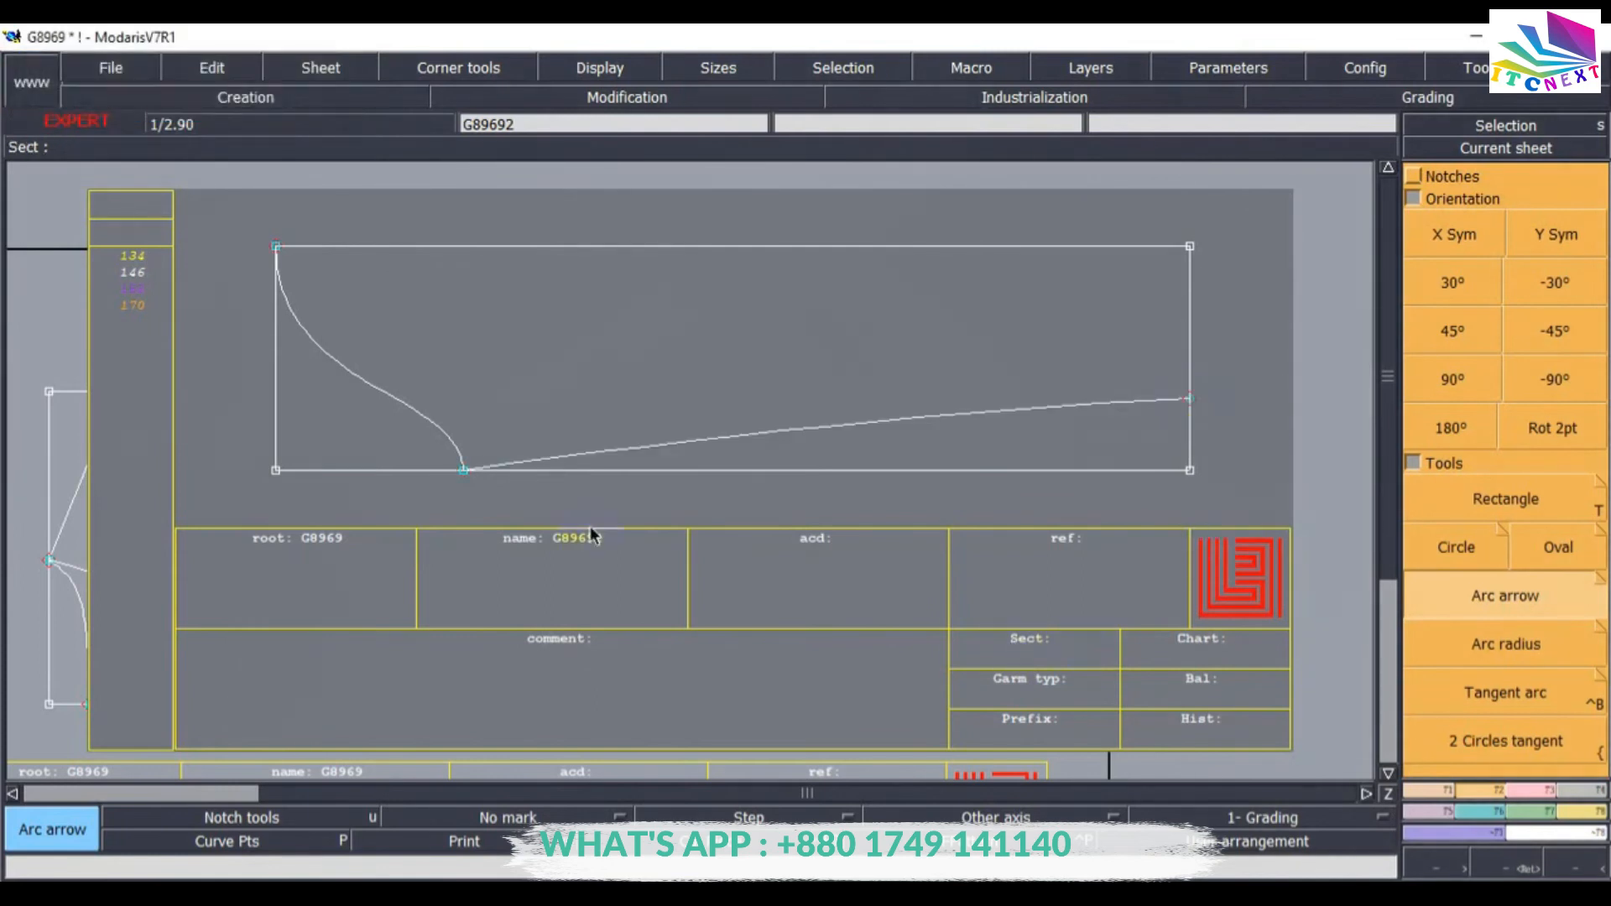
# Save the model, closing the anomalies dialog, and auto-arrange all sheets on the desk.
pyautogui.click(109, 67)
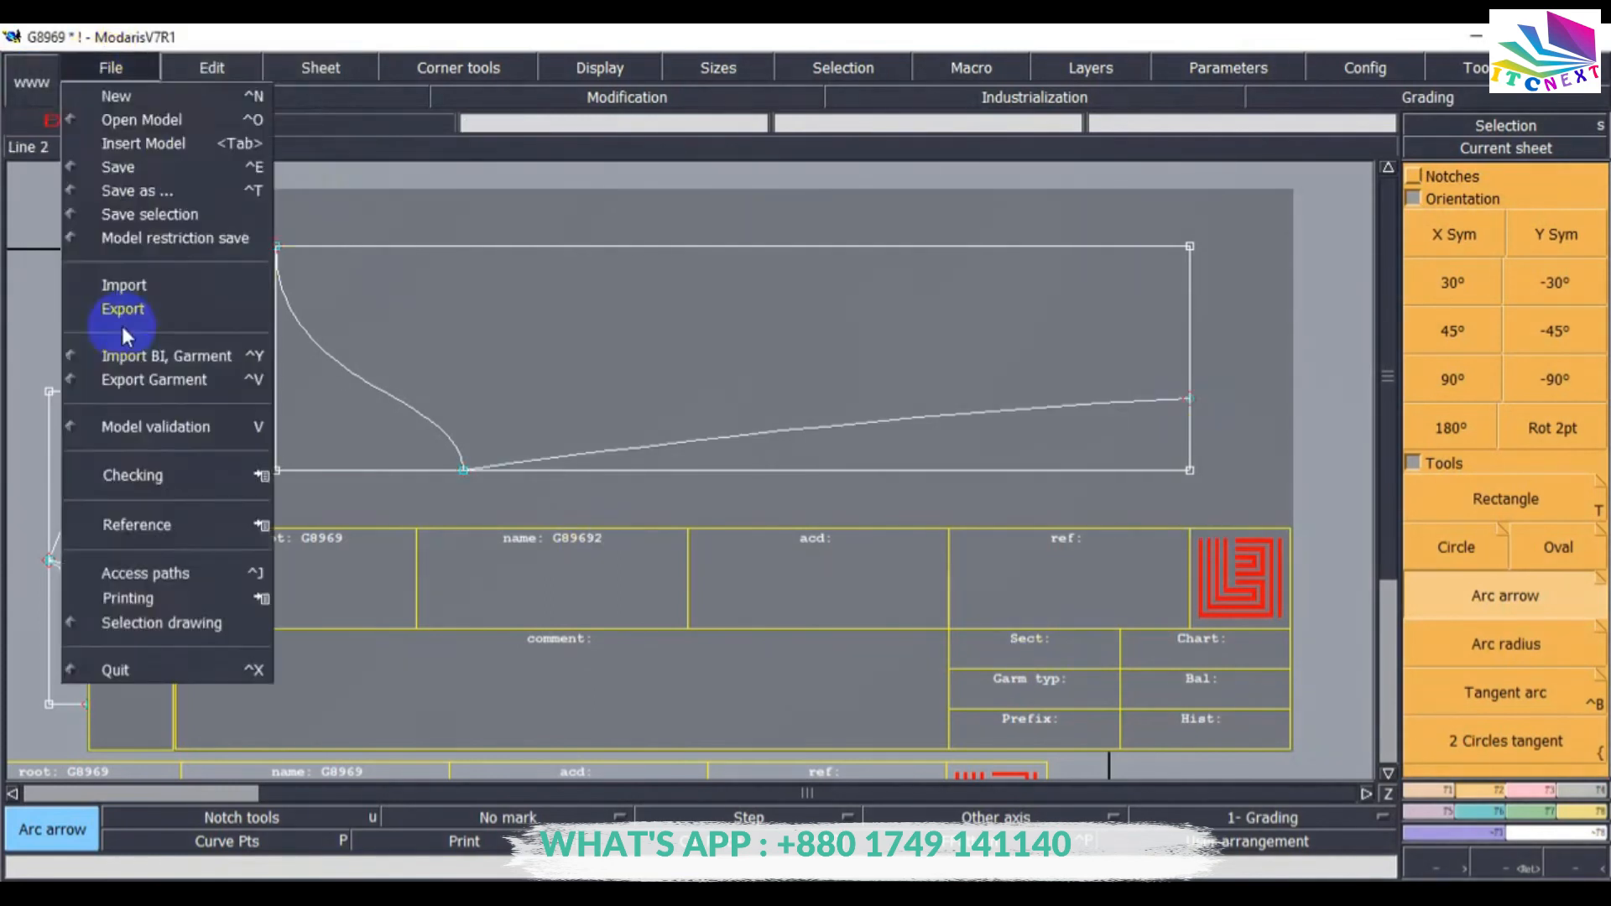
pyautogui.click(118, 165)
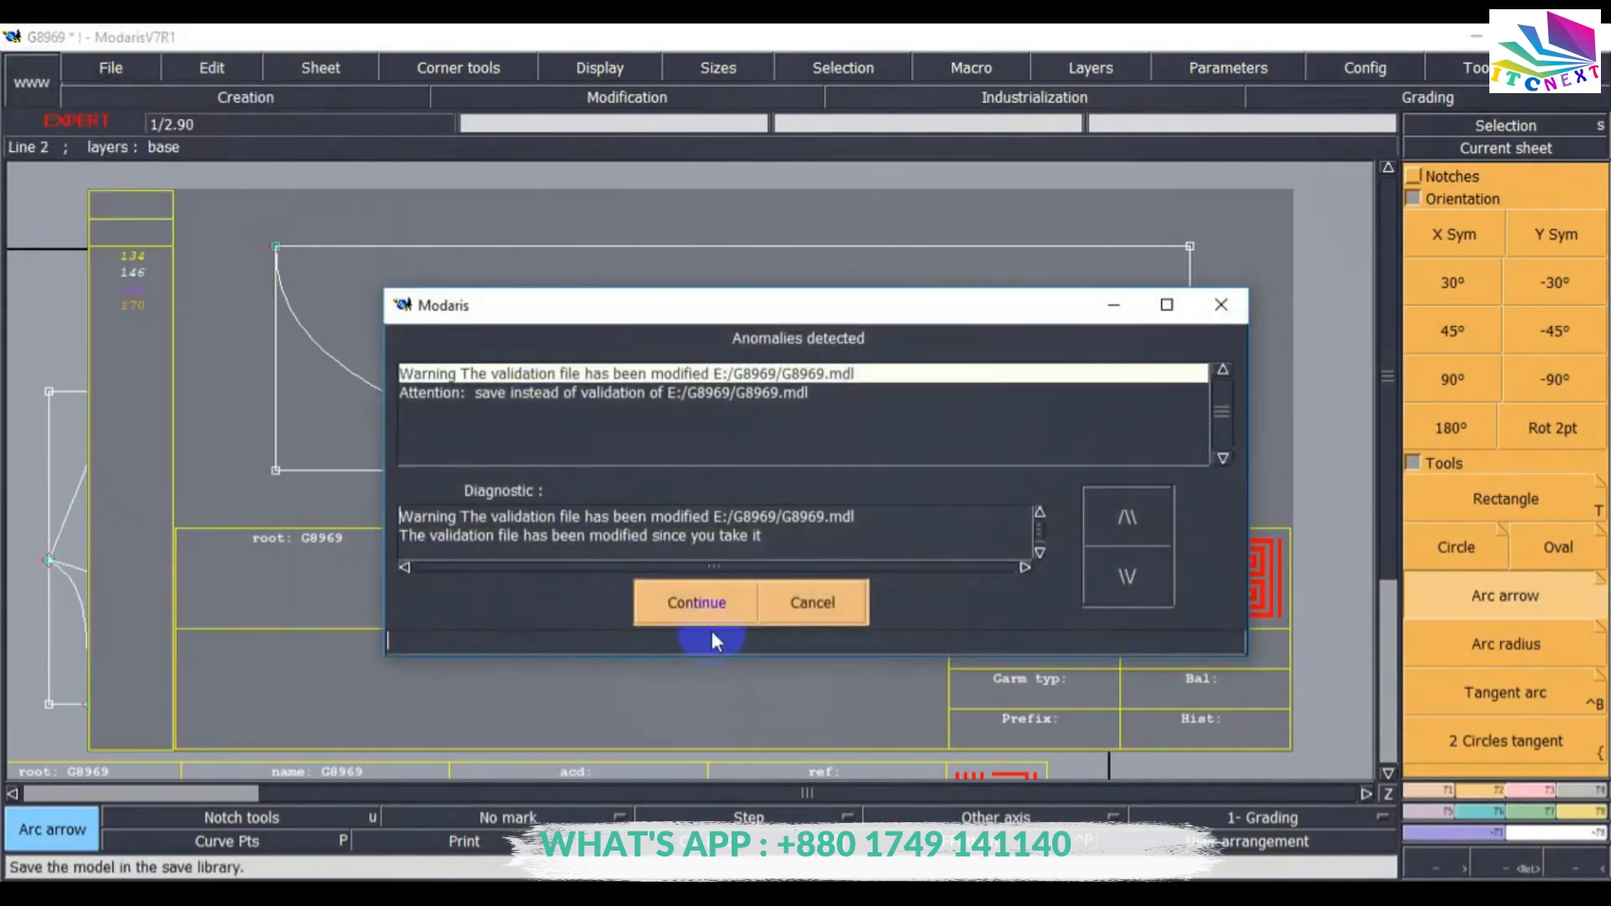
pyautogui.click(804, 601)
pyautogui.press('j')
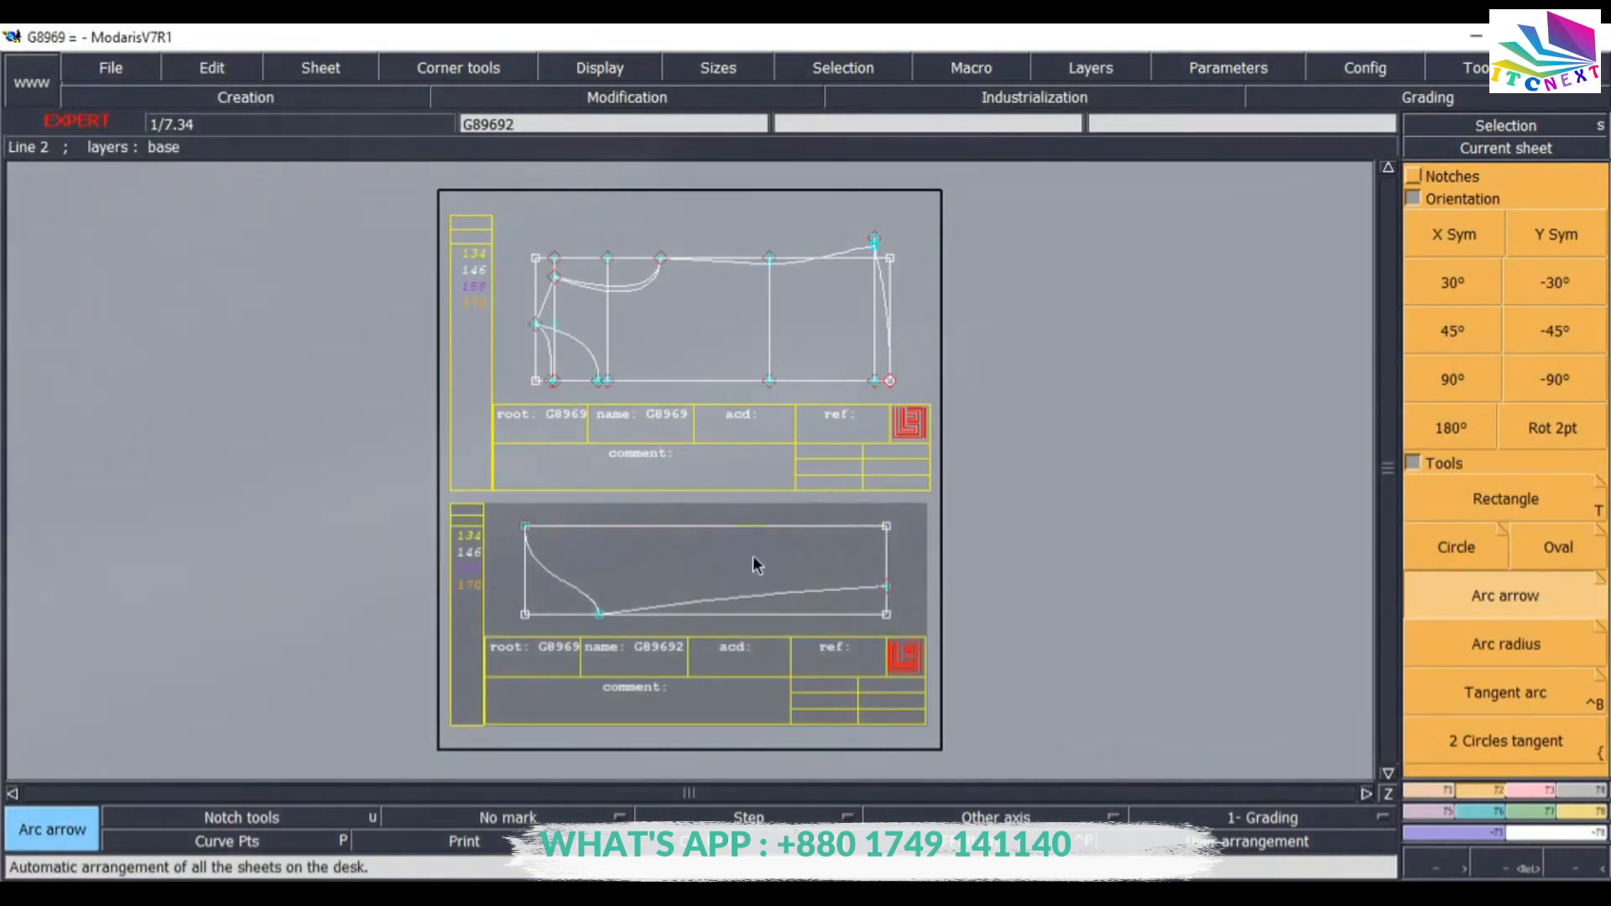
pyautogui.click(678, 492)
pyautogui.click(234, 275)
pyautogui.click(320, 228)
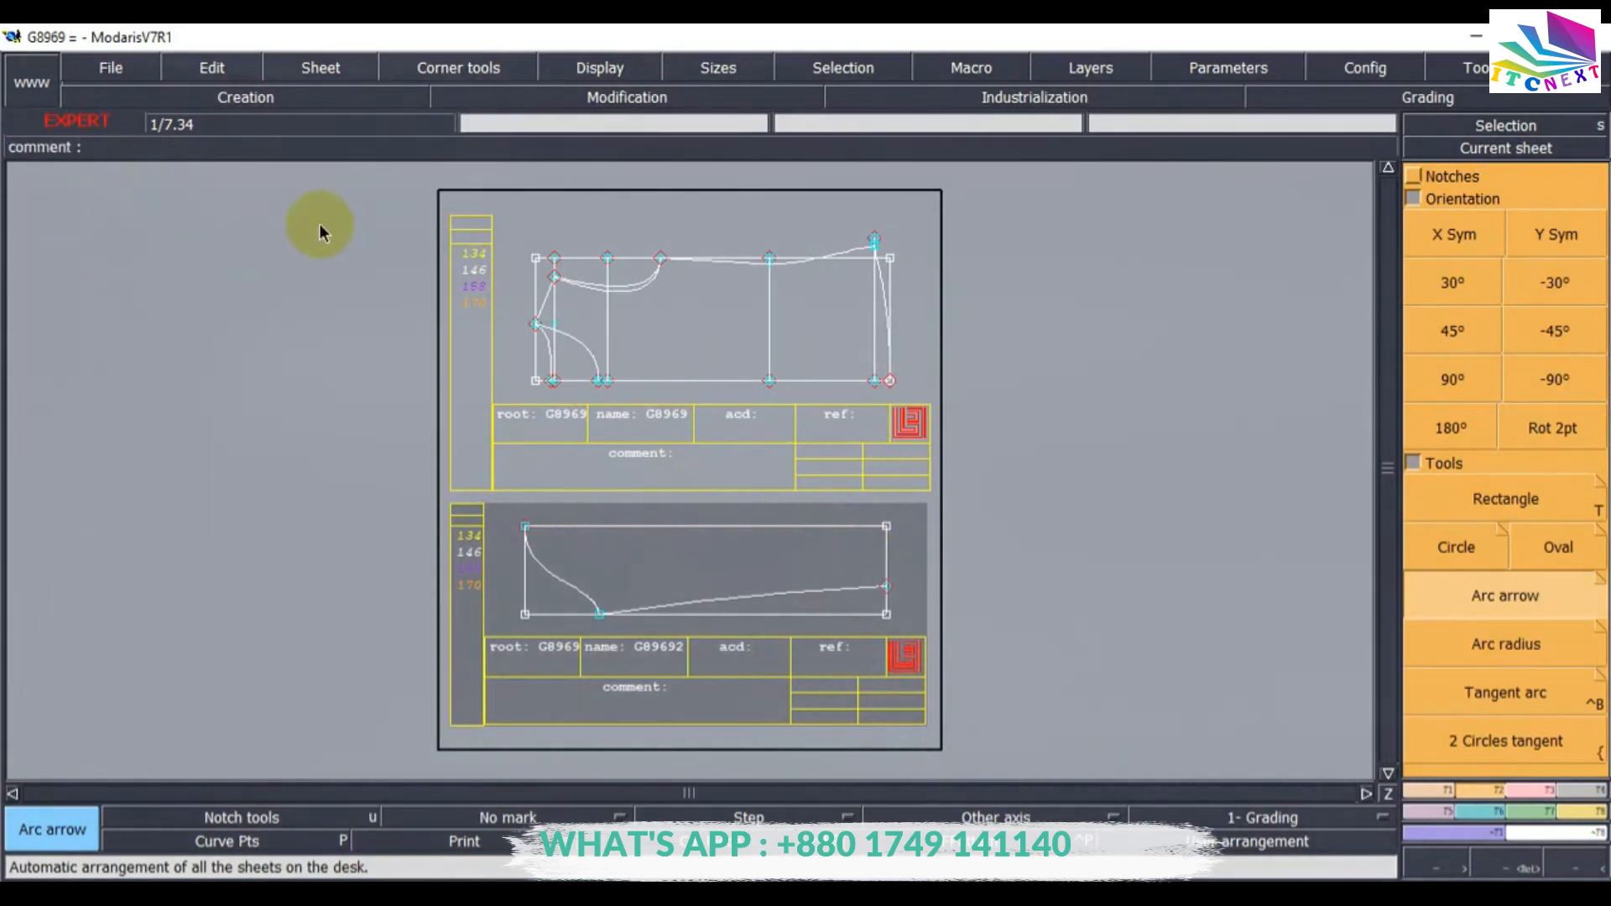
# Extract a first seam piece from the drafted G8969 frame's outline with the Seam tool and auto-arrange the sheets.
pyautogui.click(1506, 147)
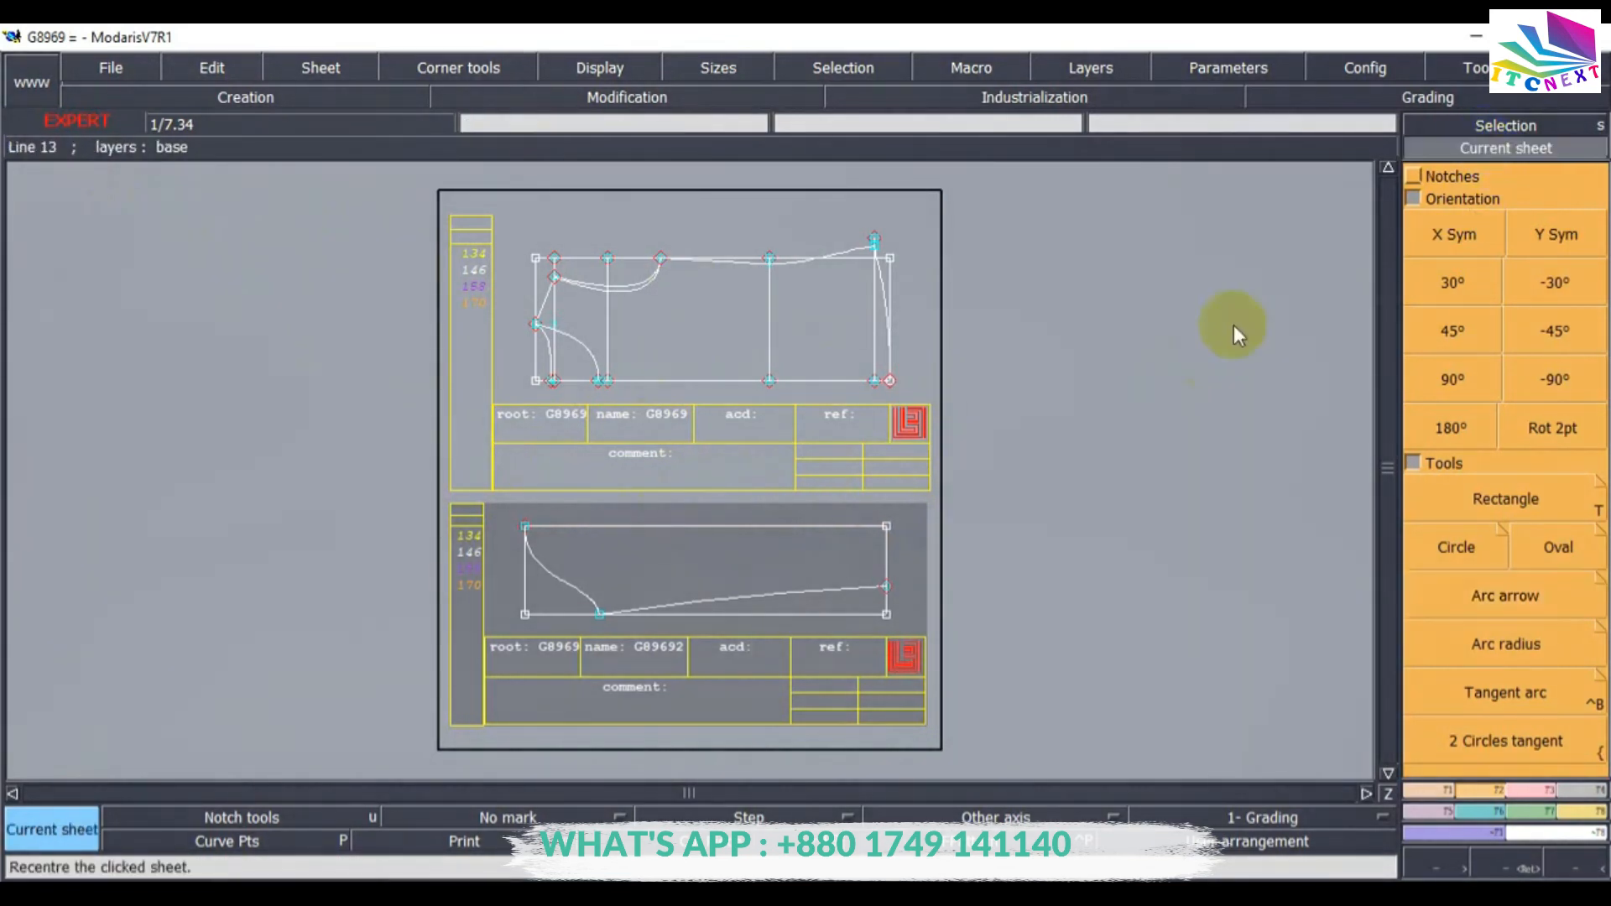
pyautogui.click(697, 365)
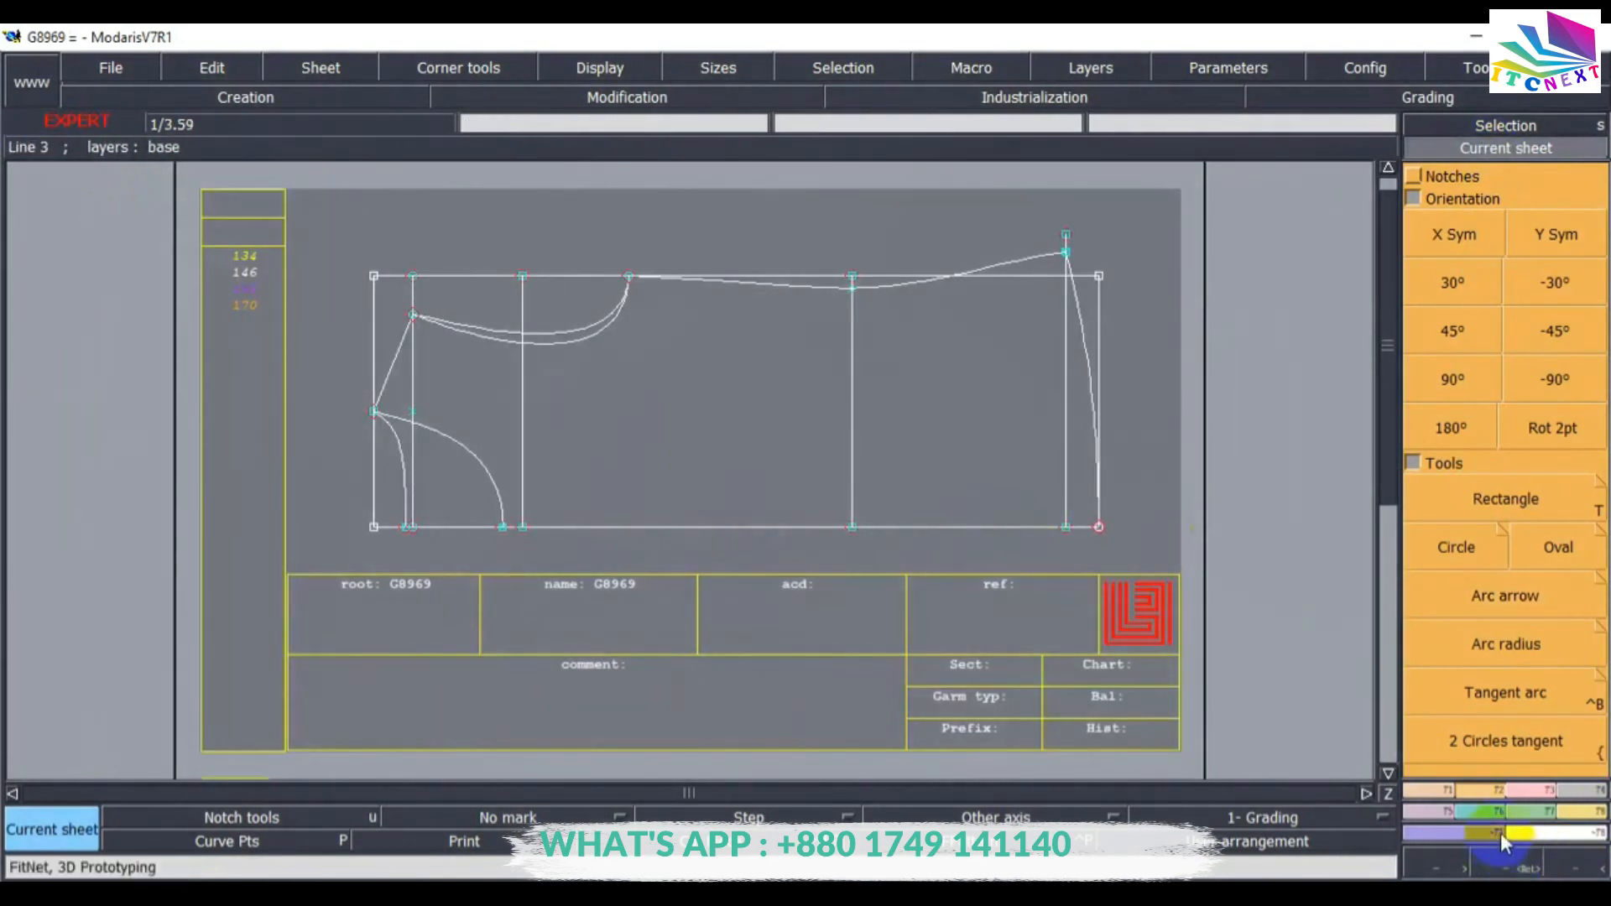
pyautogui.click(1427, 811)
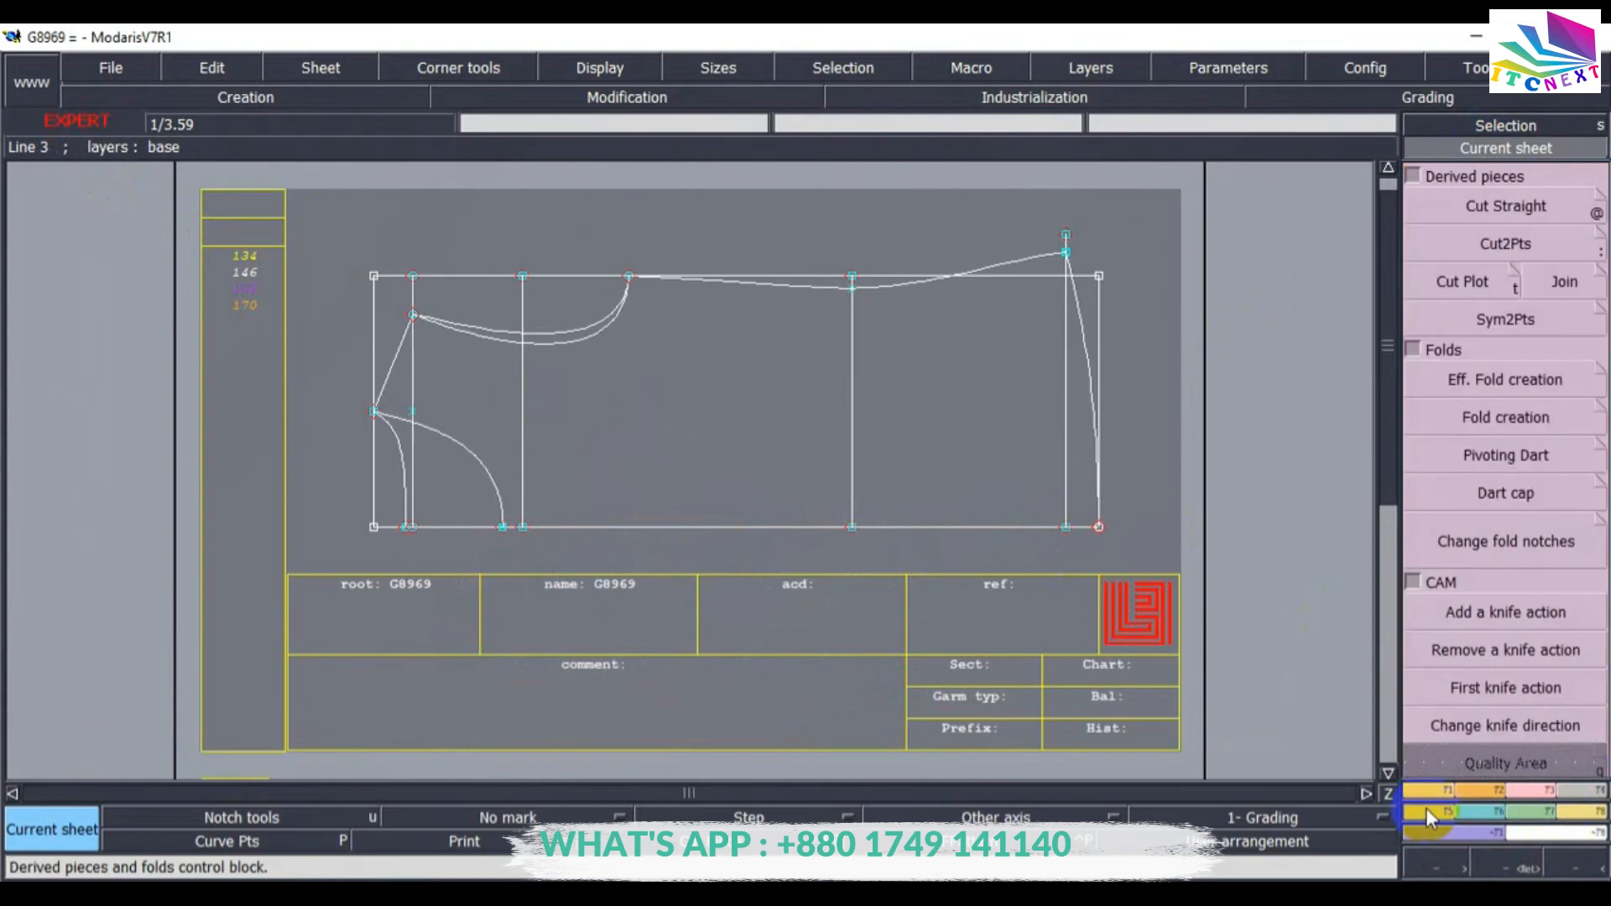
pyautogui.click(1574, 793)
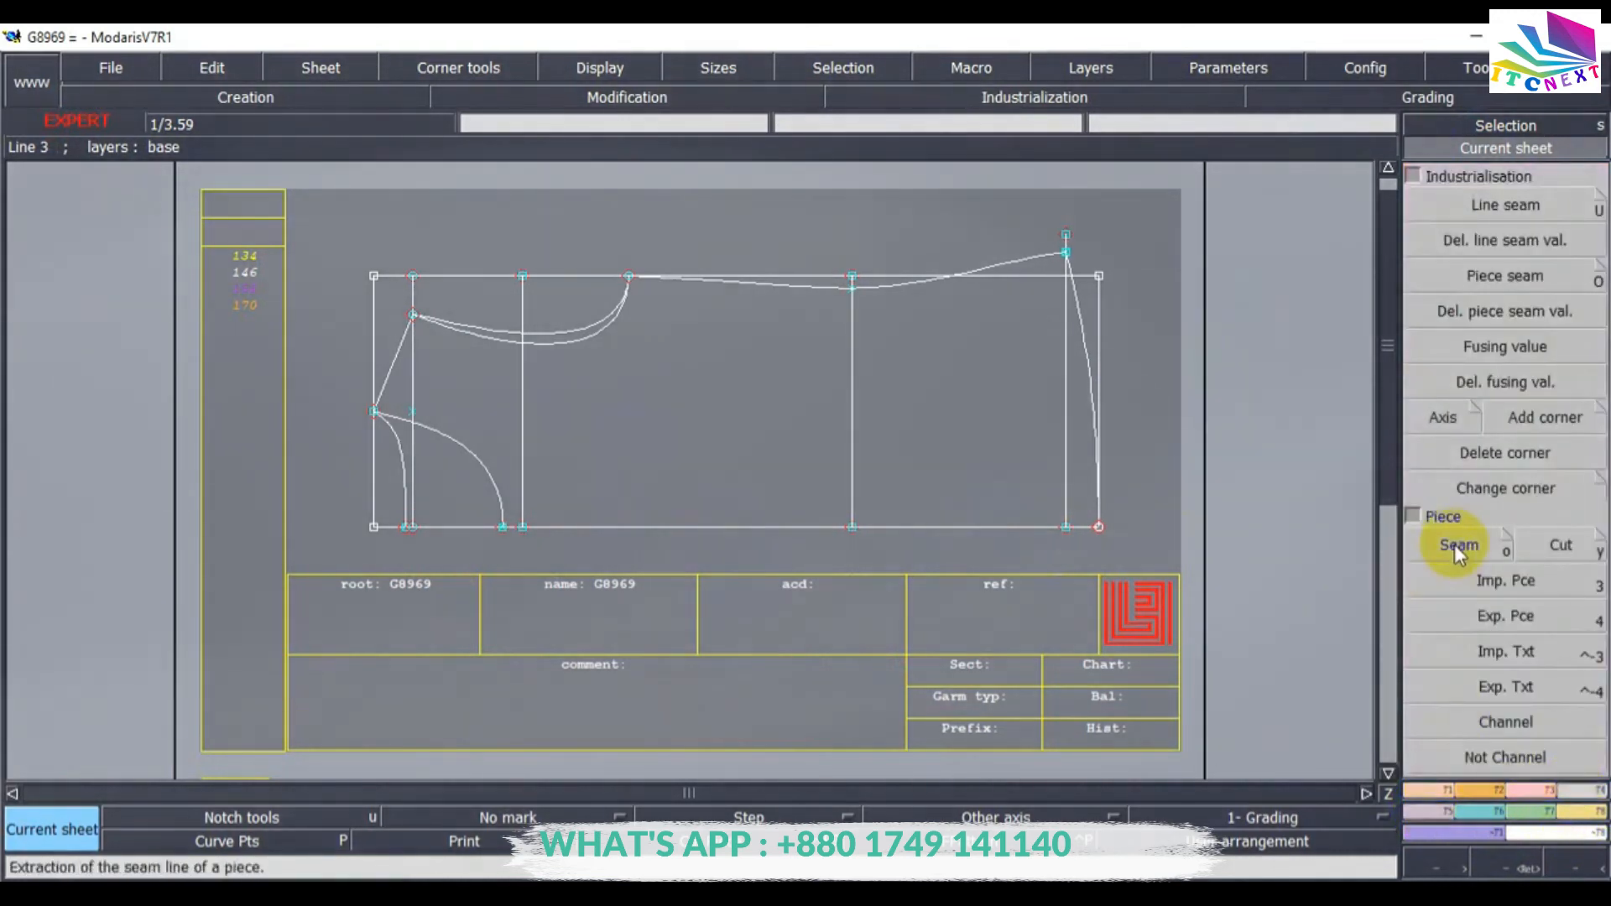
pyautogui.click(1459, 546)
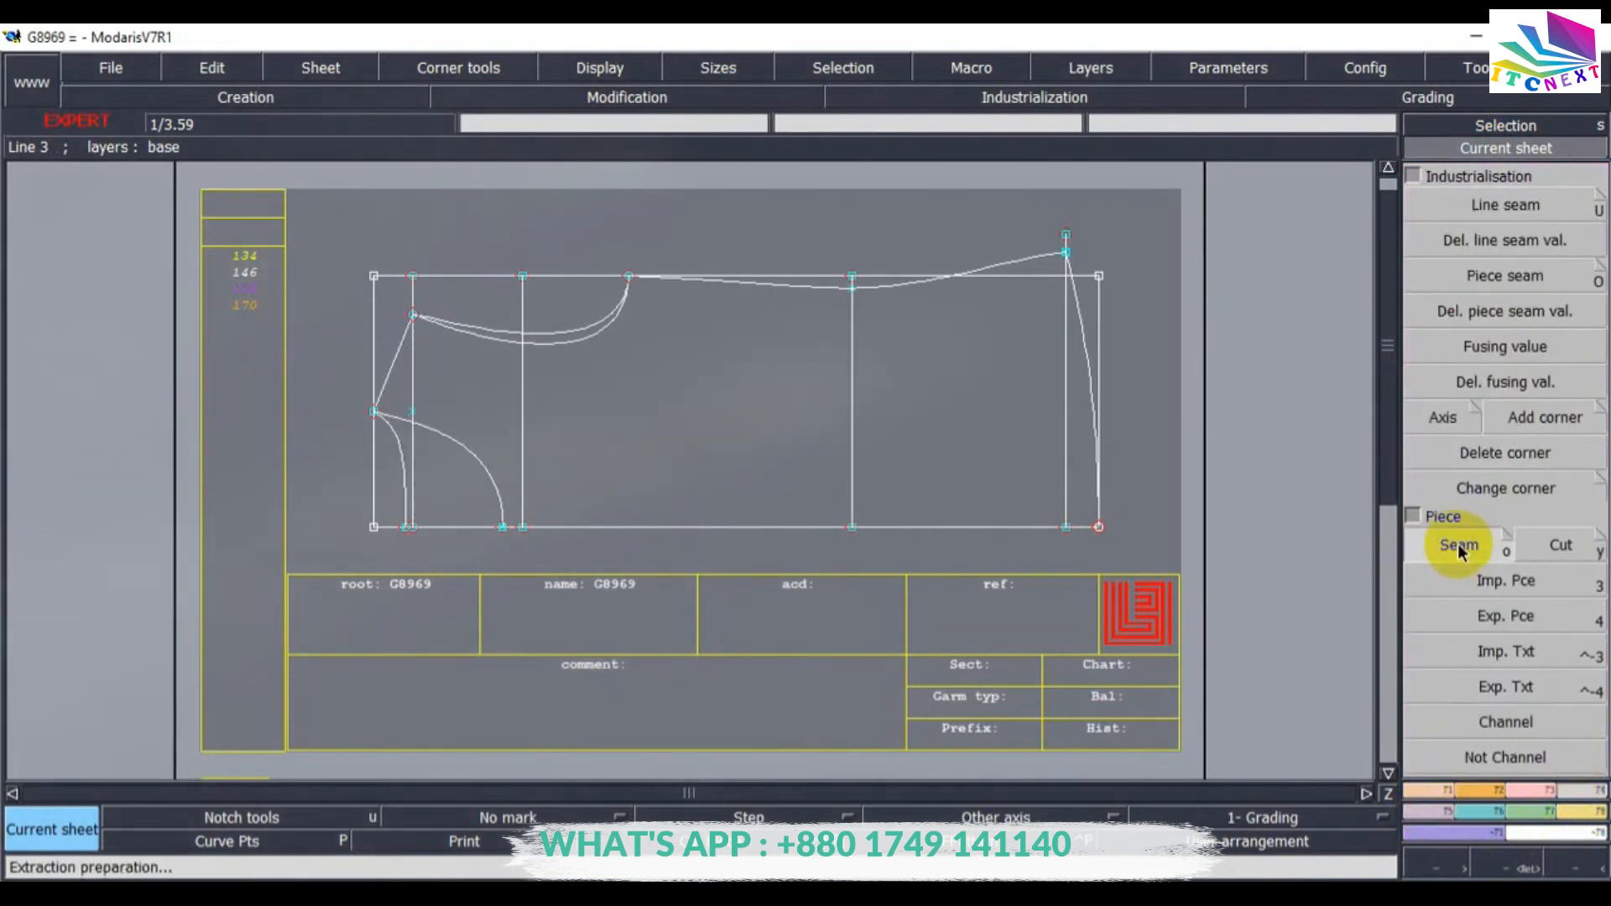
pyautogui.click(678, 587)
pyautogui.click(406, 417)
pyautogui.moveTo(399, 391)
pyautogui.mouseDown()
pyautogui.moveTo(552, 450)
pyautogui.moveTo(987, 433)
pyautogui.moveTo(1040, 263)
pyautogui.moveTo(1050, 435)
pyautogui.moveTo(1069, 450)
pyautogui.moveTo(1010, 351)
pyautogui.moveTo(1069, 285)
pyautogui.moveTo(895, 492)
pyautogui.moveTo(873, 445)
pyautogui.moveTo(612, 504)
pyautogui.moveTo(436, 402)
pyautogui.moveTo(436, 385)
pyautogui.moveTo(930, 435)
pyautogui.moveTo(1029, 472)
pyautogui.moveTo(820, 443)
pyautogui.moveTo(658, 303)
pyautogui.moveTo(955, 361)
pyautogui.moveTo(825, 462)
pyautogui.moveTo(685, 390)
pyautogui.moveTo(744, 384)
pyautogui.mouseUp()
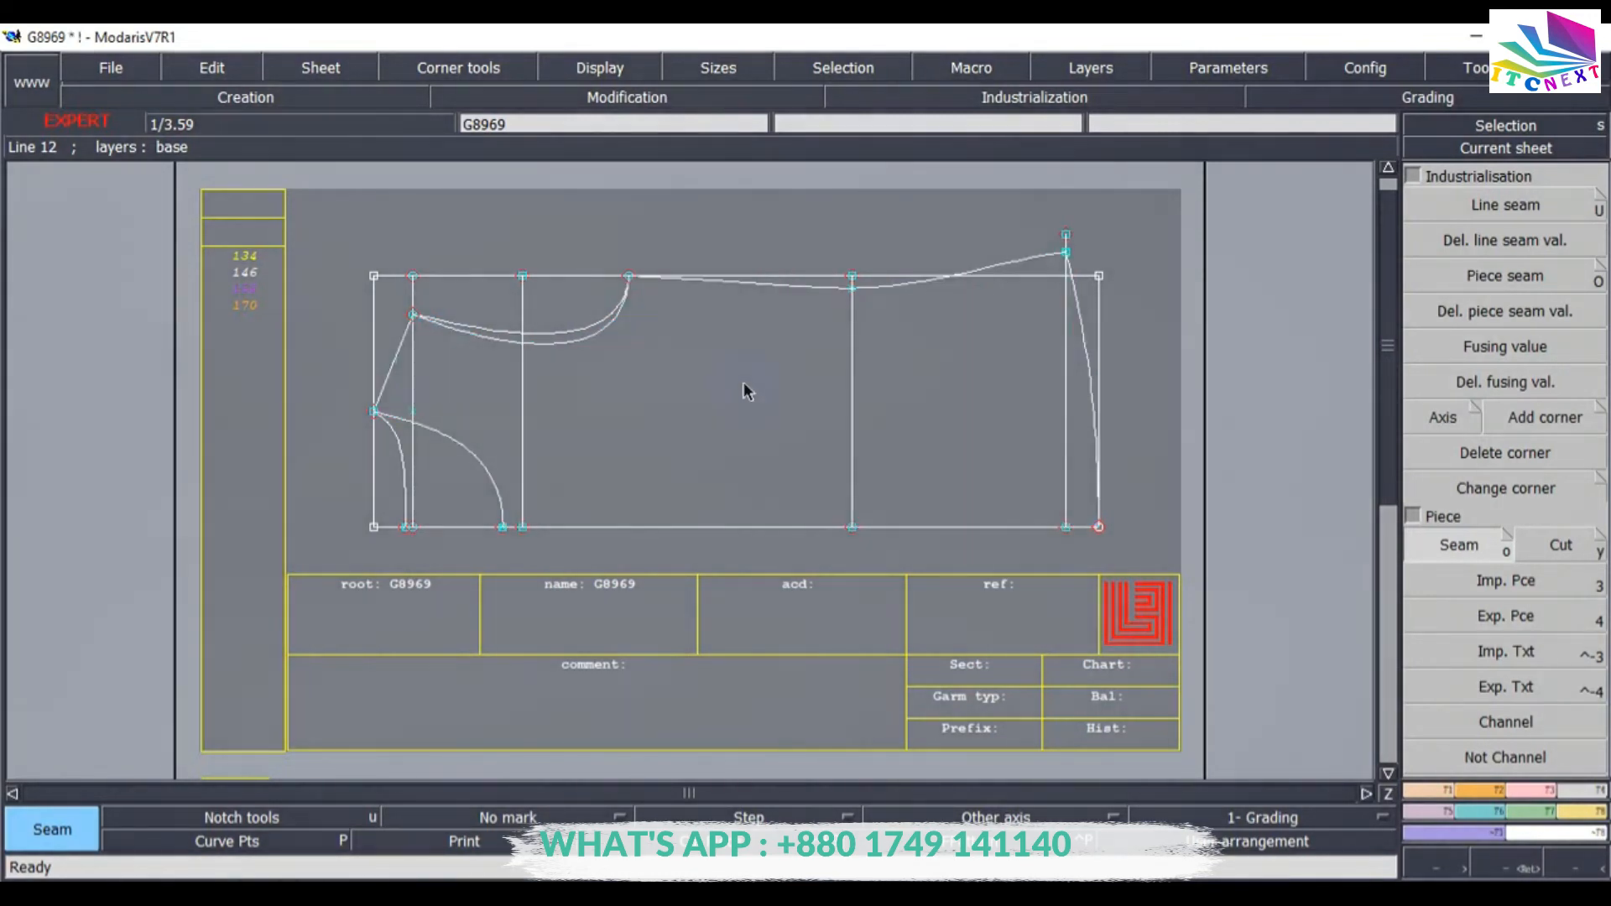
pyautogui.press('j')
pyautogui.click(946, 372)
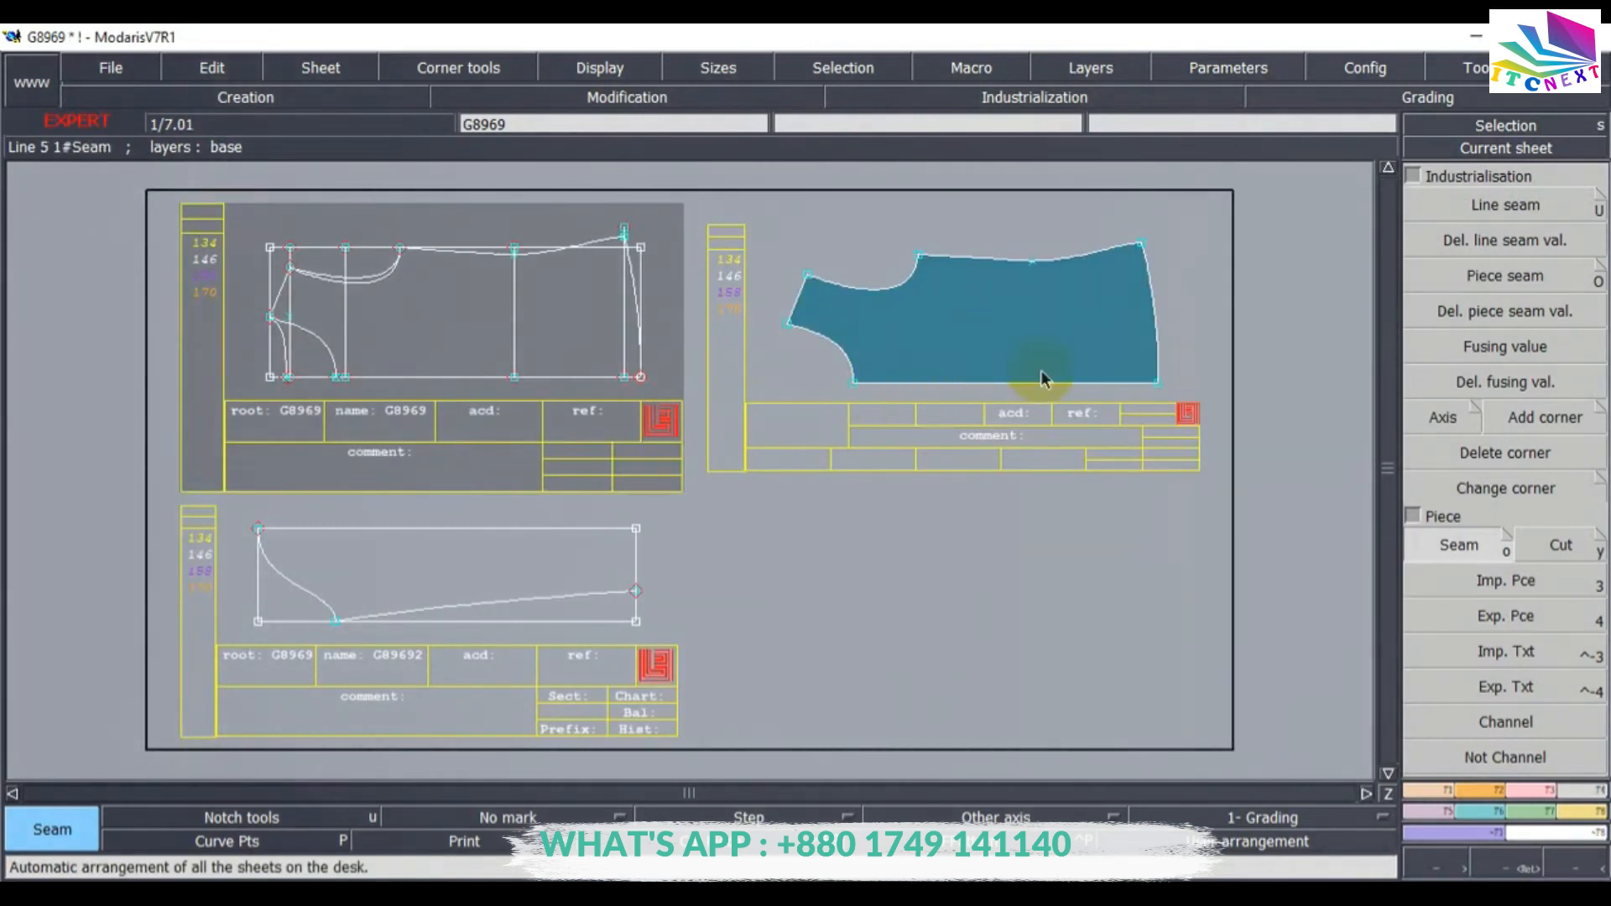
# Extract a second body piece by picking the frame's outline lines and curves in turn, then auto-arrange the sheets.
pyautogui.click(1506, 147)
pyautogui.click(606, 367)
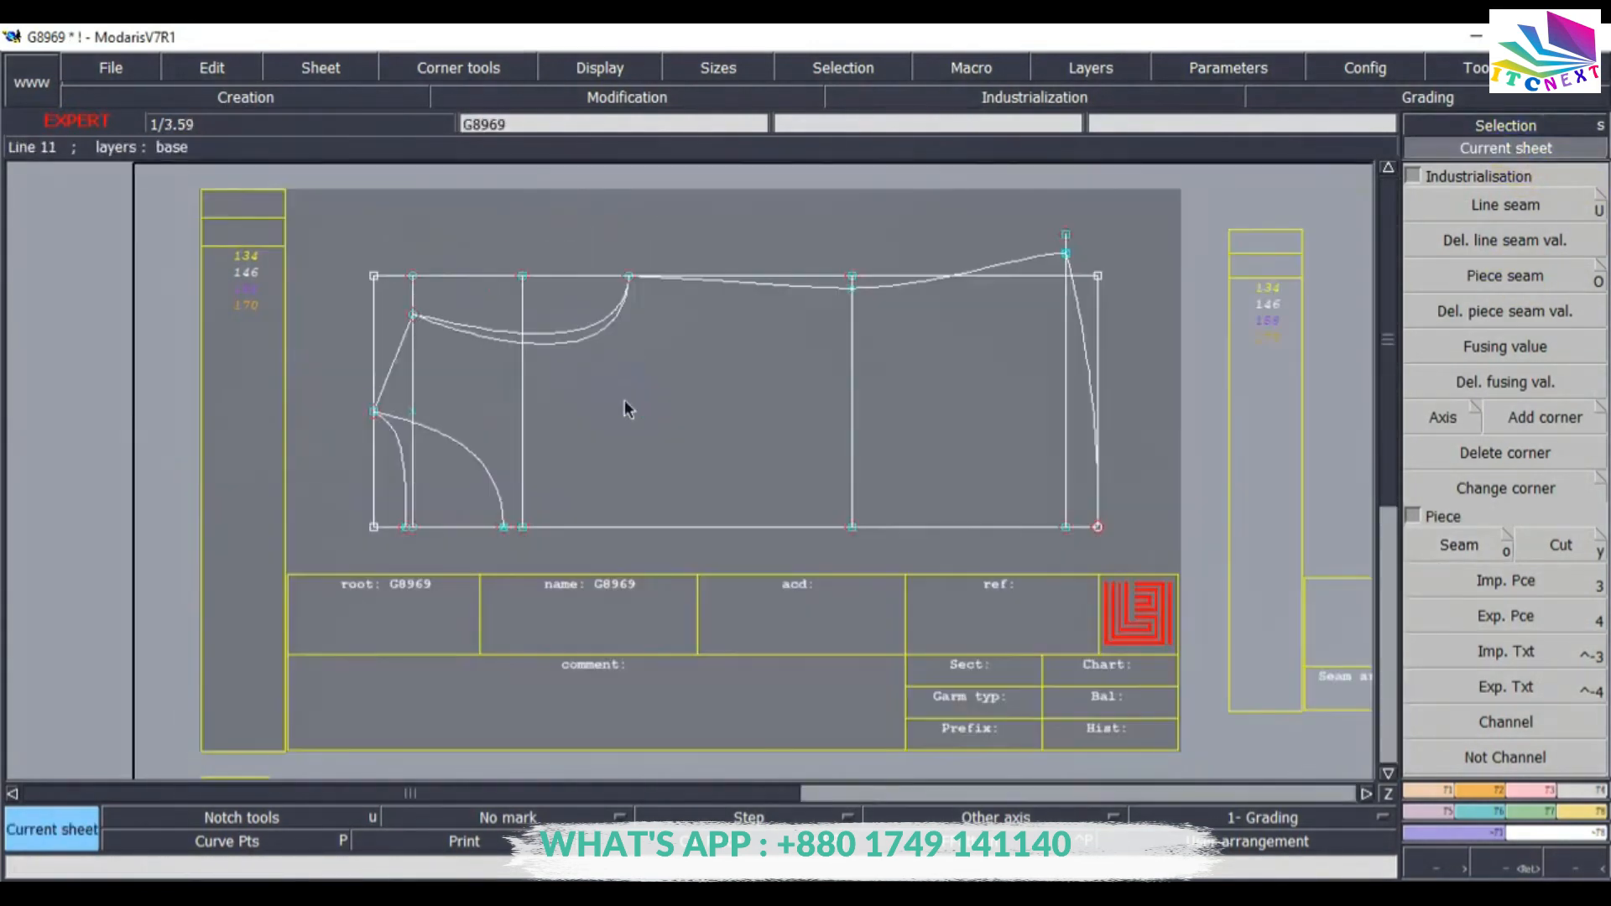
pyautogui.press('z')
pyautogui.moveTo(344, 250); pyautogui.dragTo(1146, 592)
pyautogui.click(1430, 571)
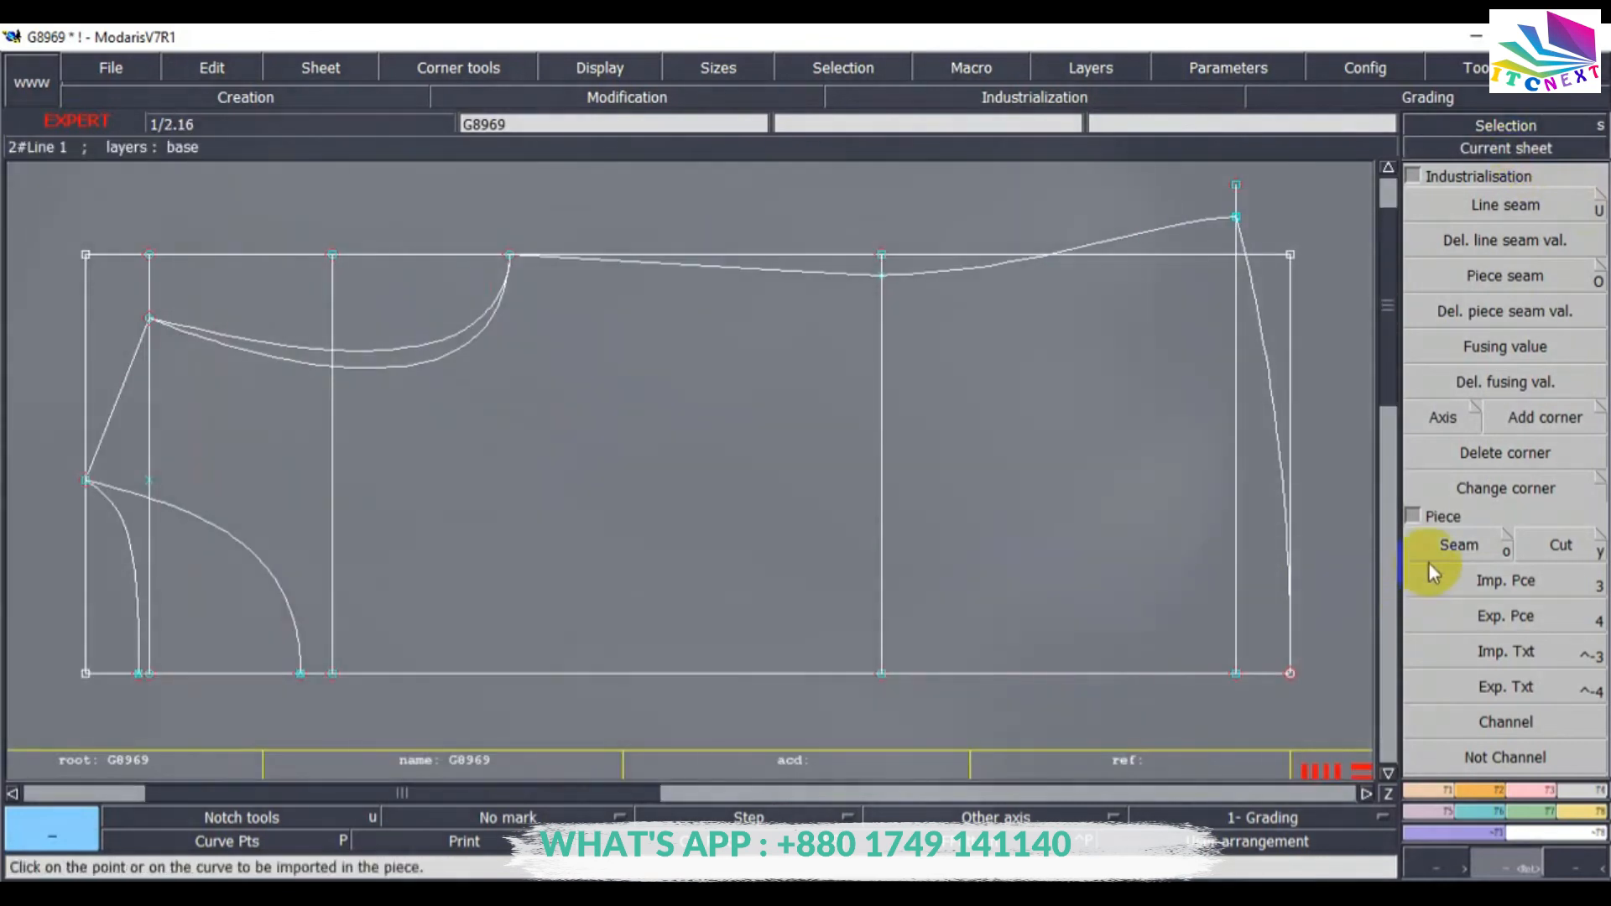
pyautogui.click(1452, 547)
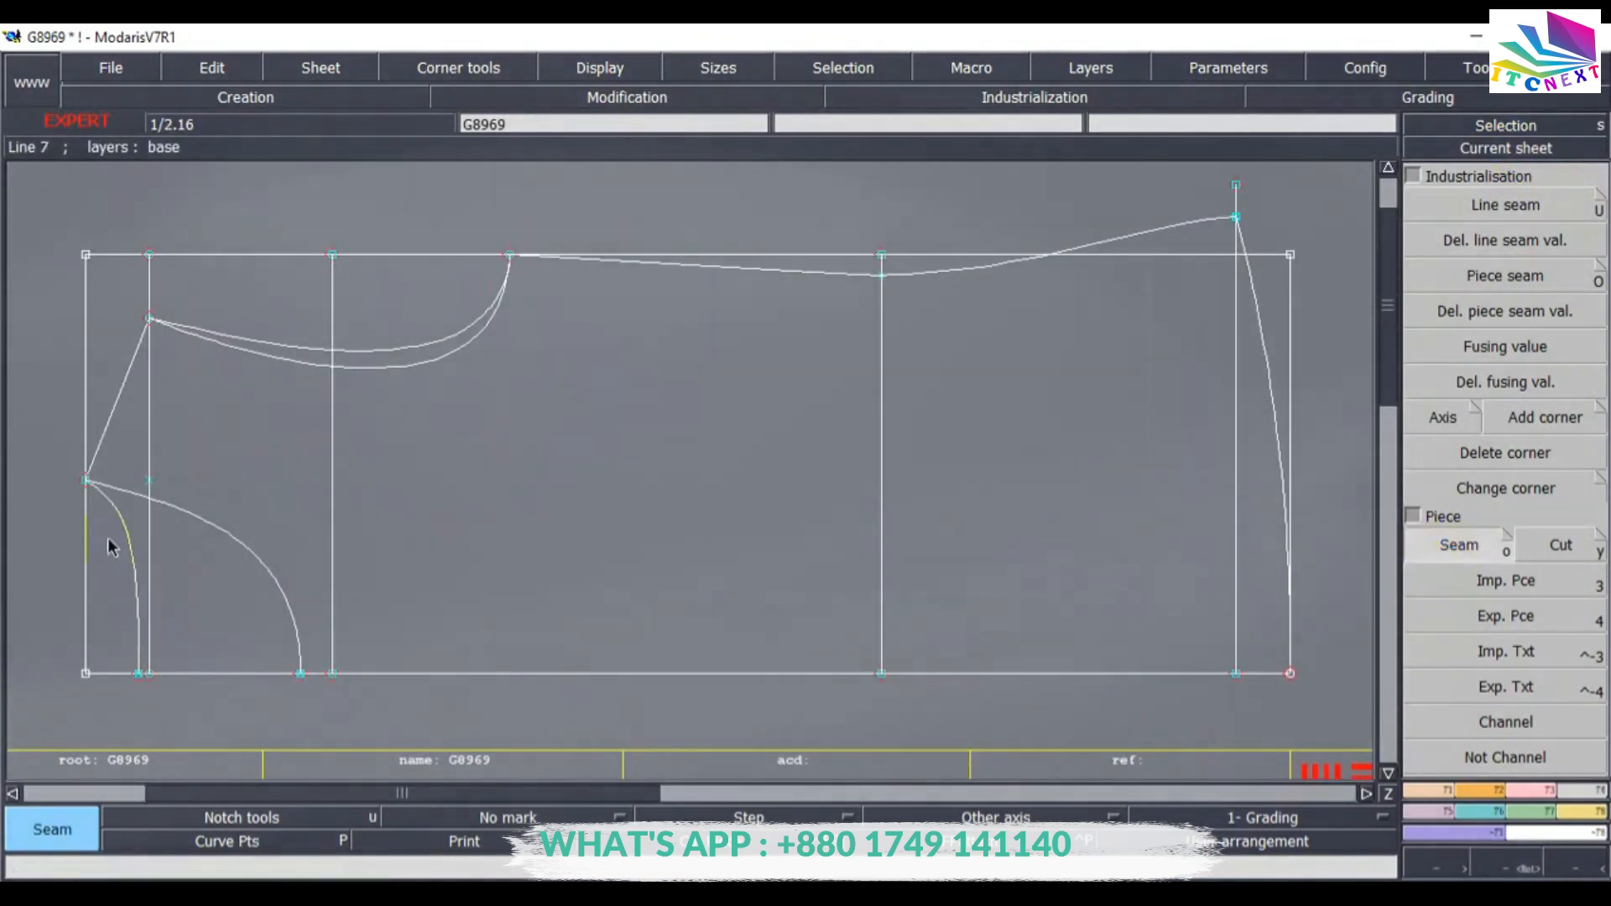
pyautogui.click(192, 591)
pyautogui.click(160, 502)
pyautogui.click(129, 446)
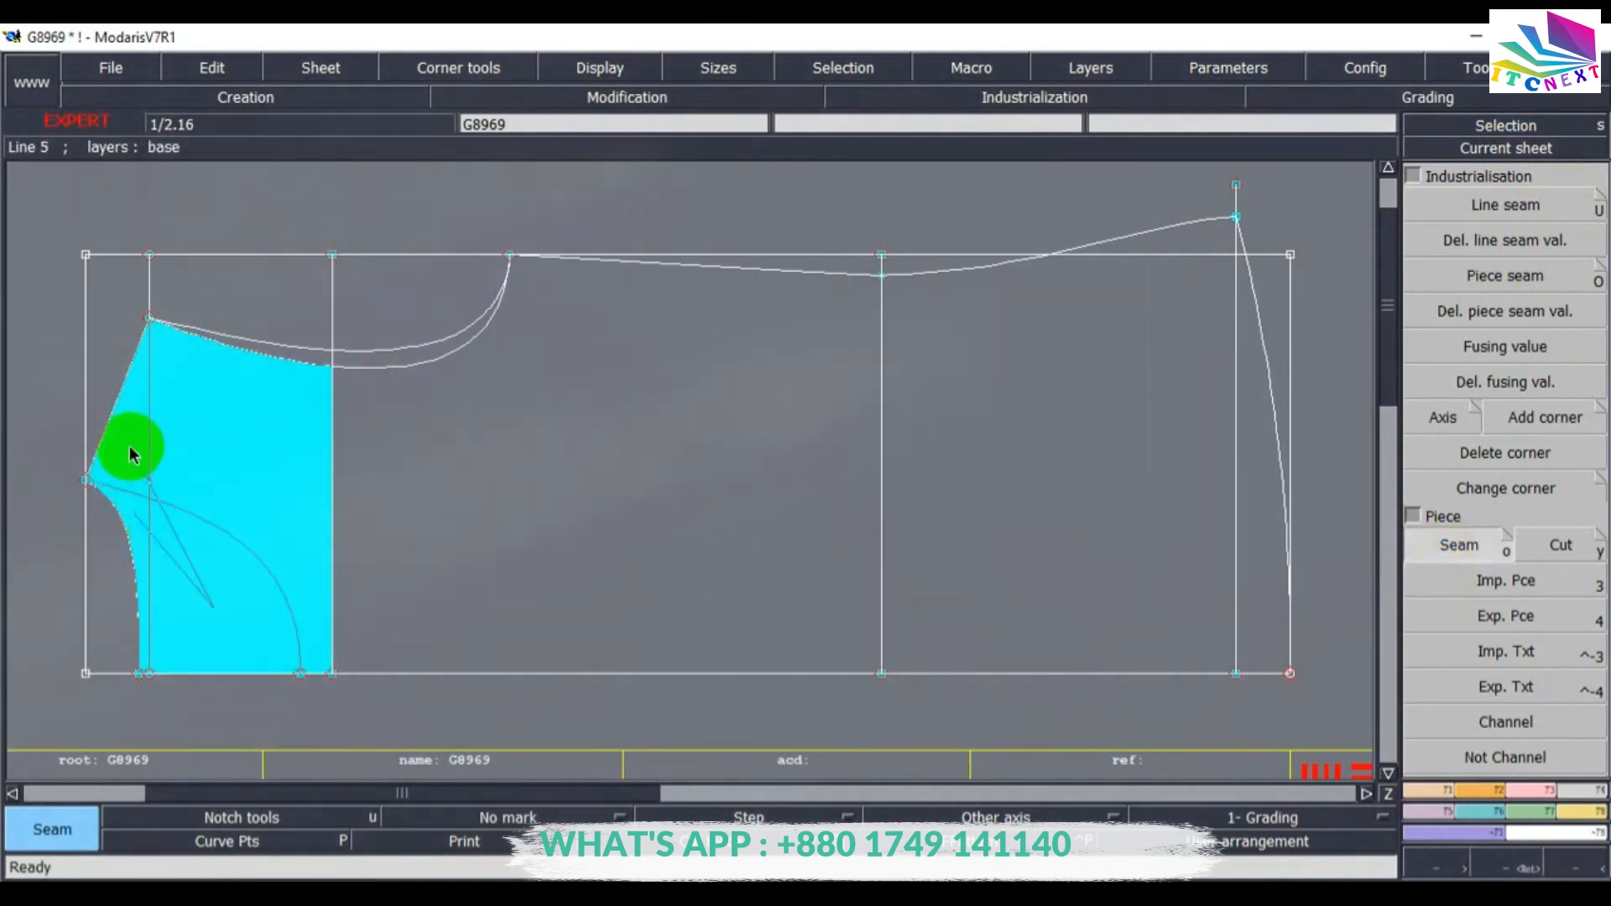
pyautogui.click(253, 354)
pyautogui.click(395, 361)
pyautogui.click(663, 482)
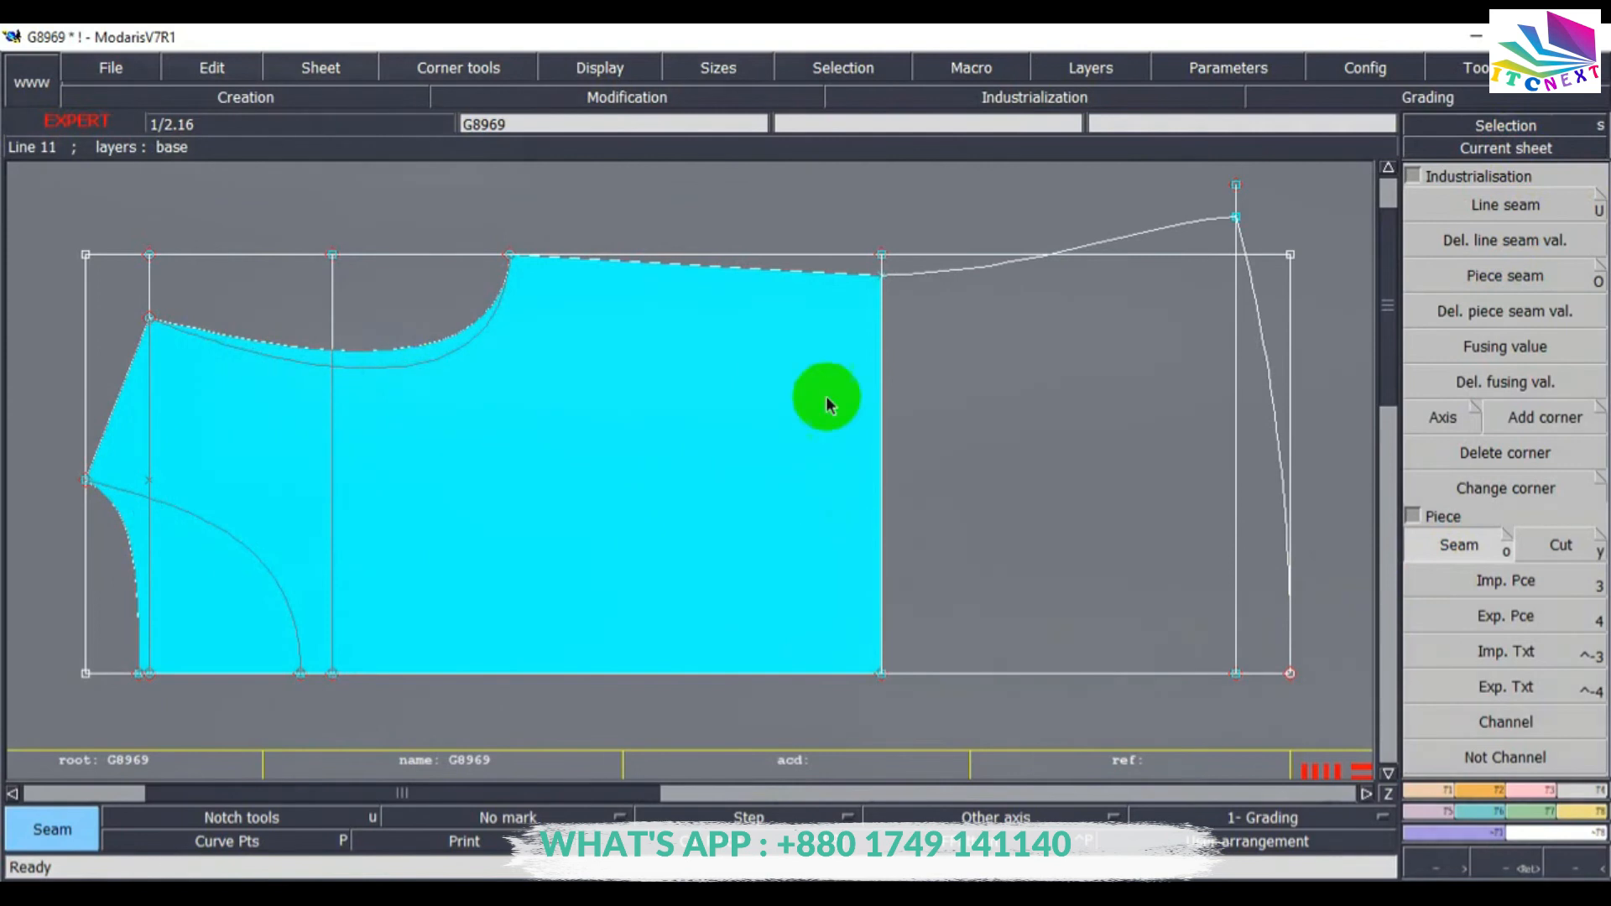
pyautogui.click(789, 353)
pyautogui.click(1007, 411)
pyautogui.click(1197, 239)
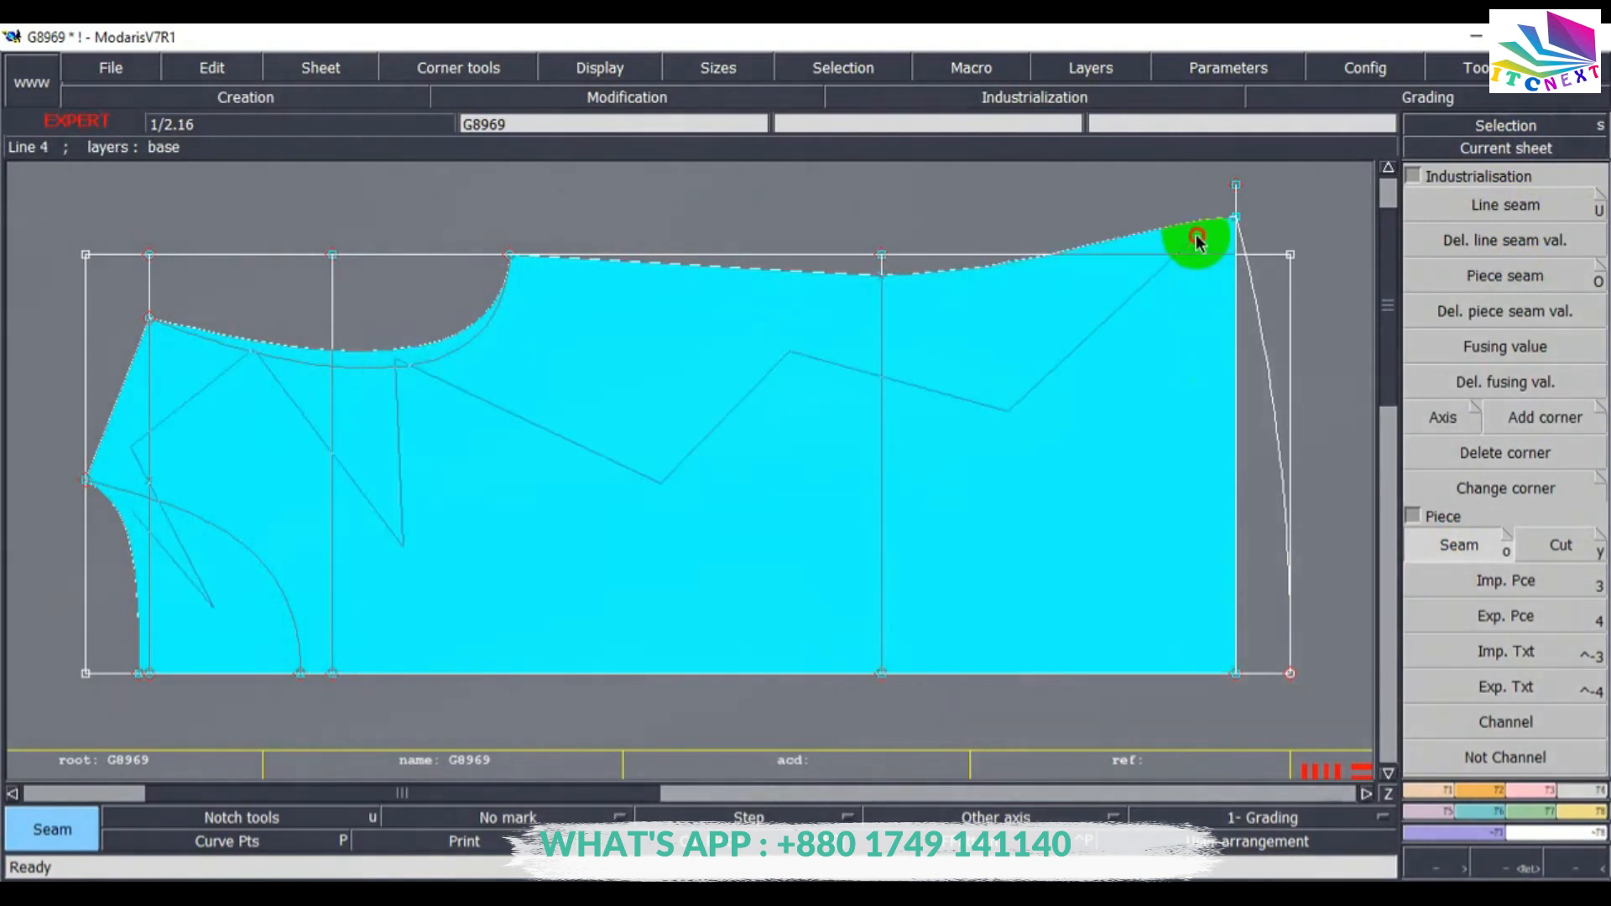
pyautogui.click(1256, 496)
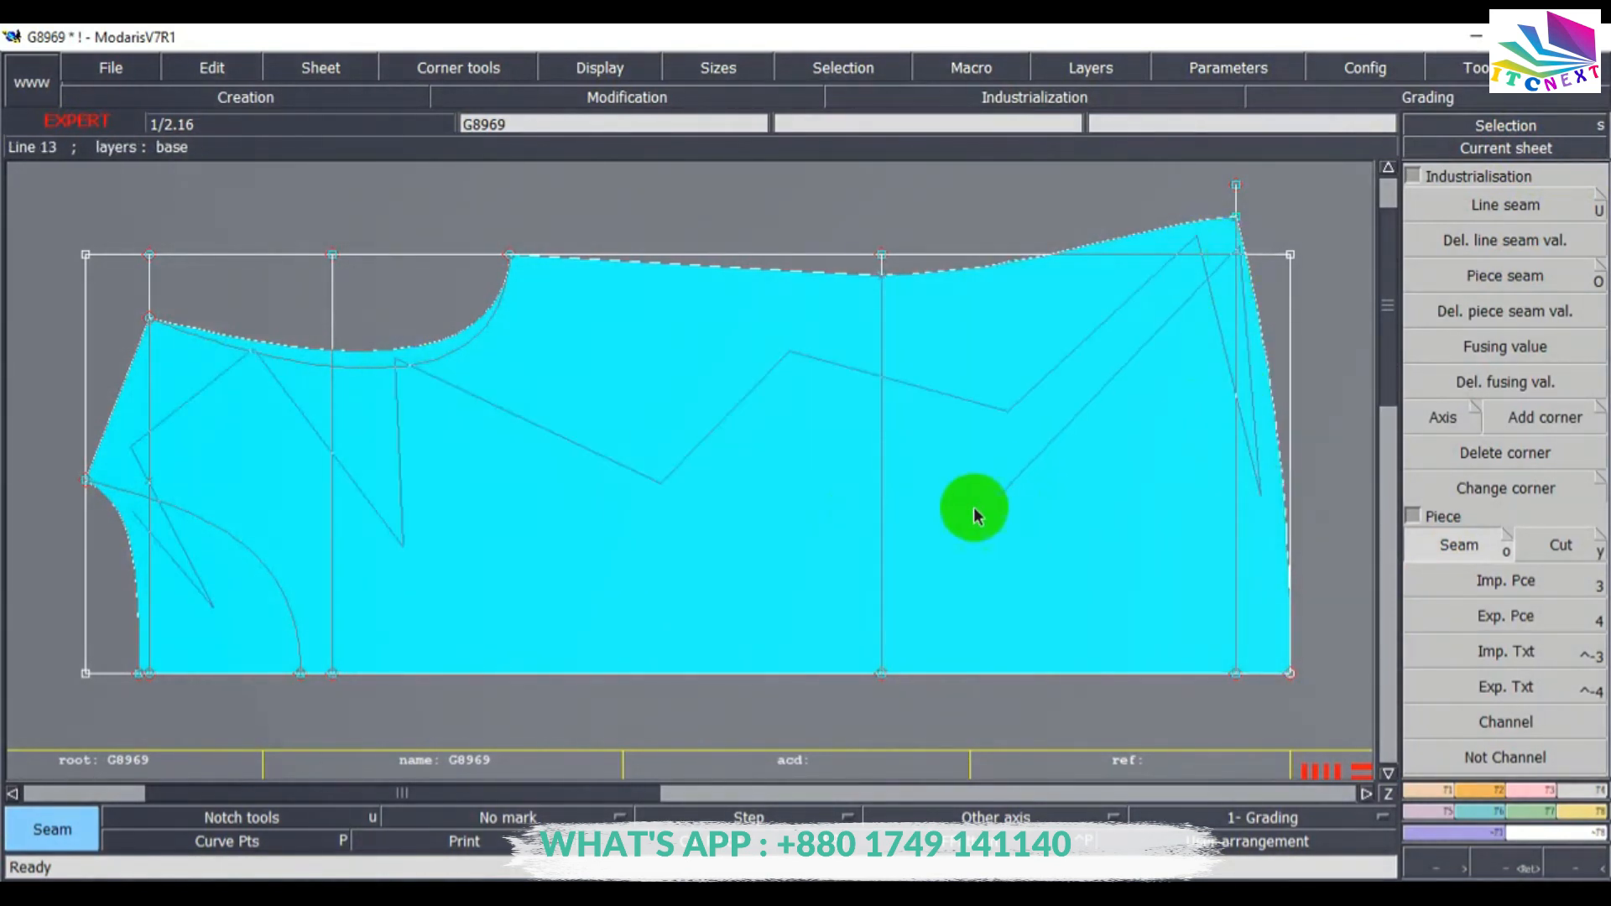
pyautogui.rightClick(361, 619)
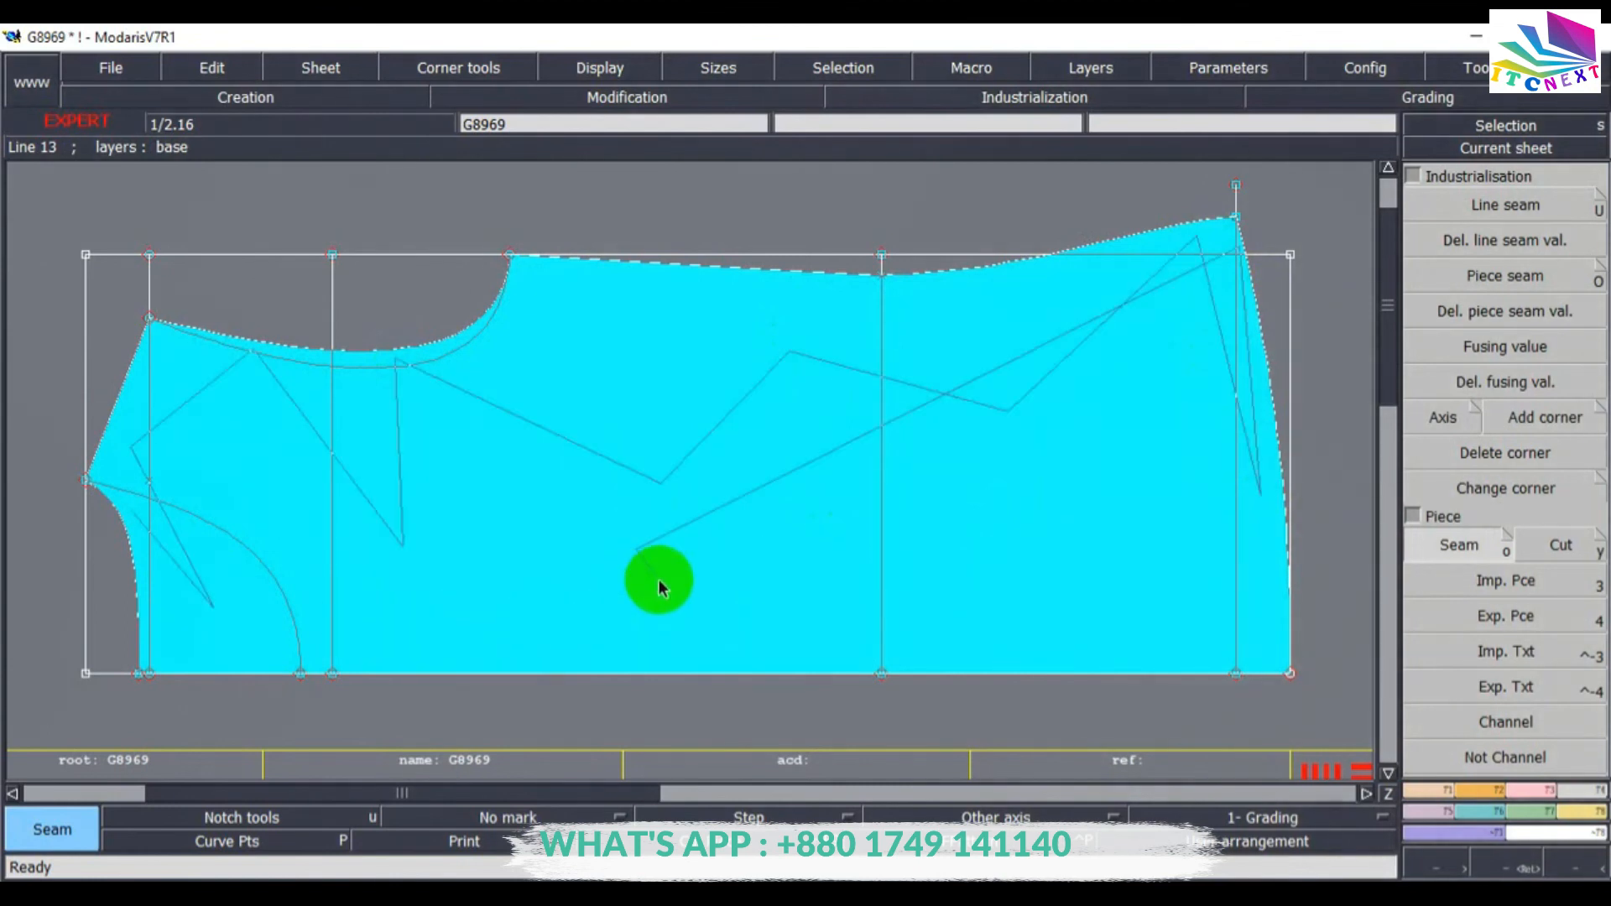
pyautogui.rightClick(659, 581)
pyautogui.press('j')
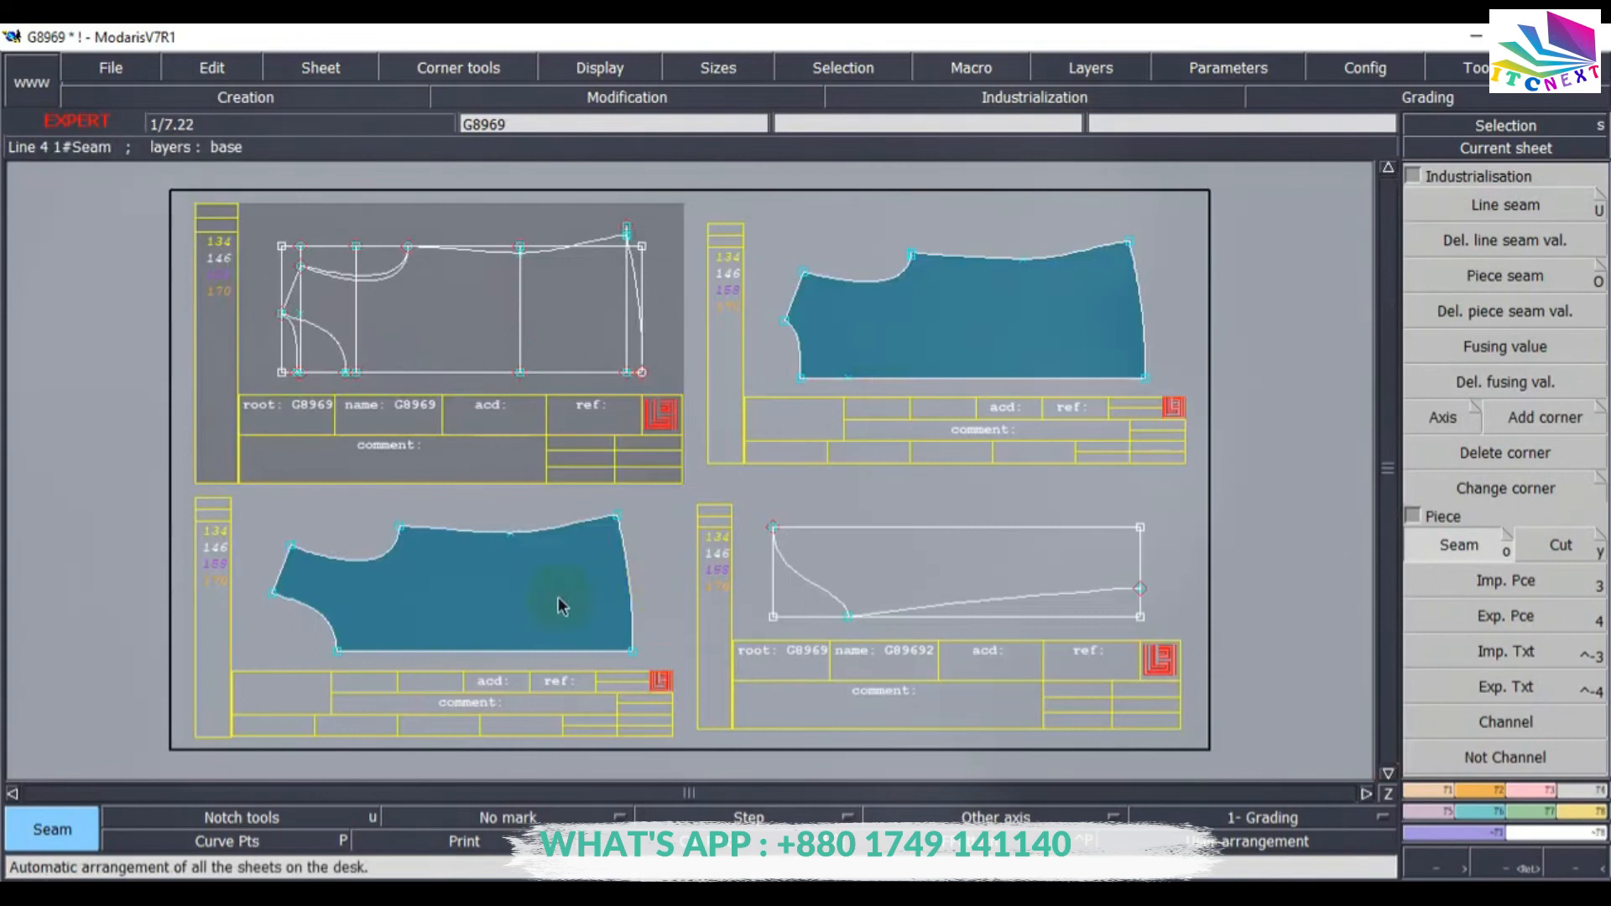
# Extract the sleeve outline on the G89692 sheet as a seam piece and auto-arrange the sheets.
pyautogui.click(1427, 147)
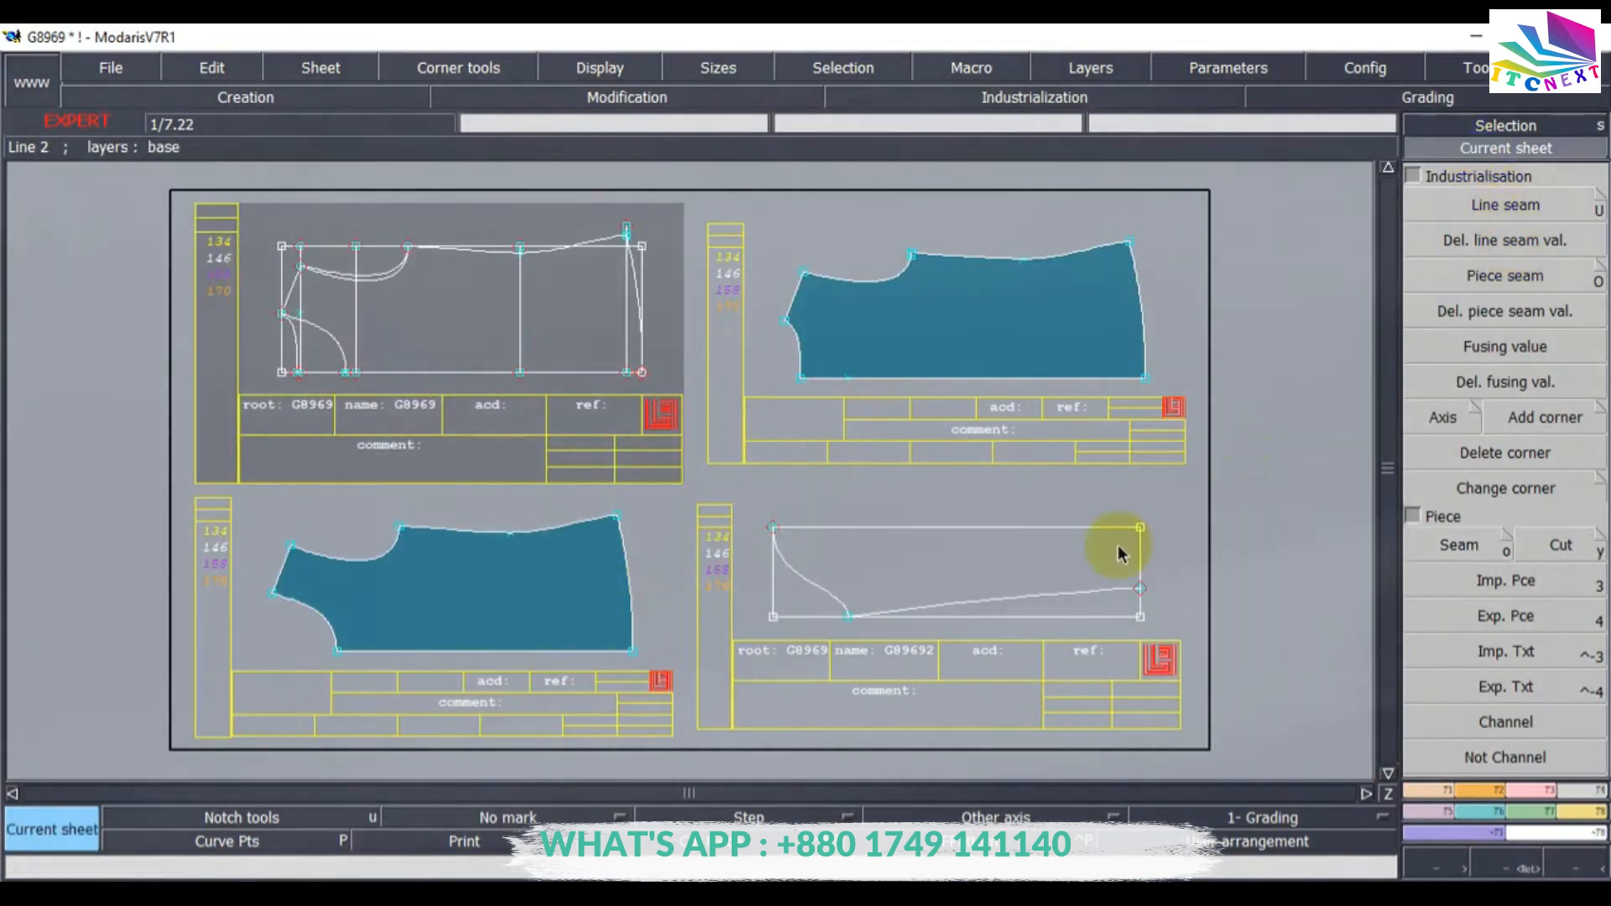
pyautogui.click(953, 558)
pyautogui.click(1456, 546)
pyautogui.click(899, 356)
pyautogui.press('j')
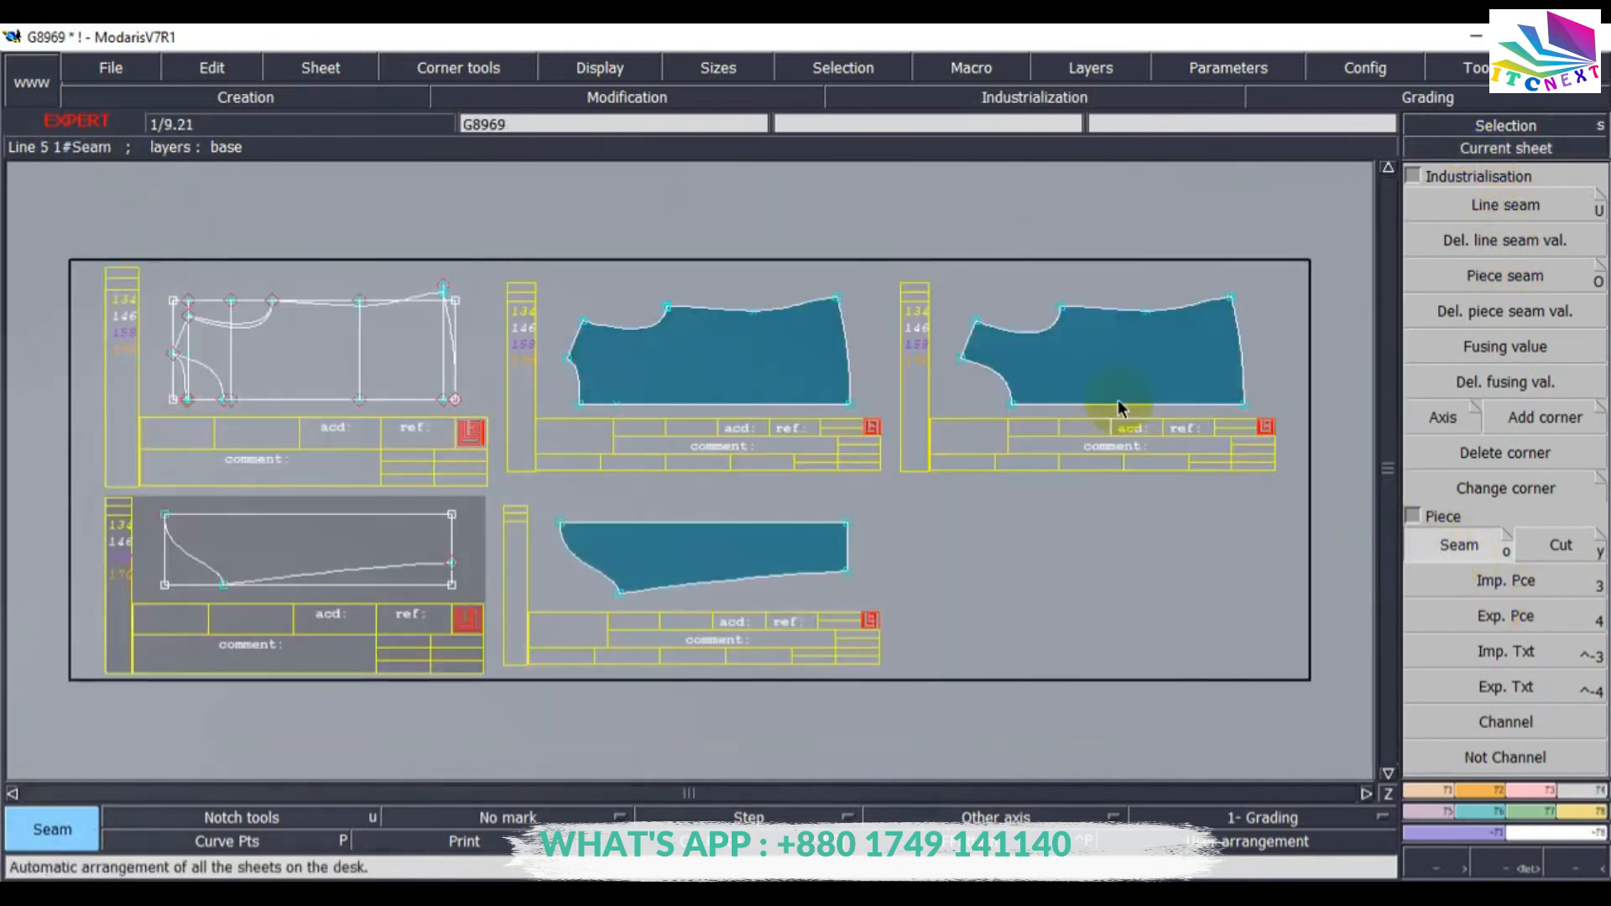
# Save the model, continuing past the anomalies dialog.
pyautogui.click(94, 69)
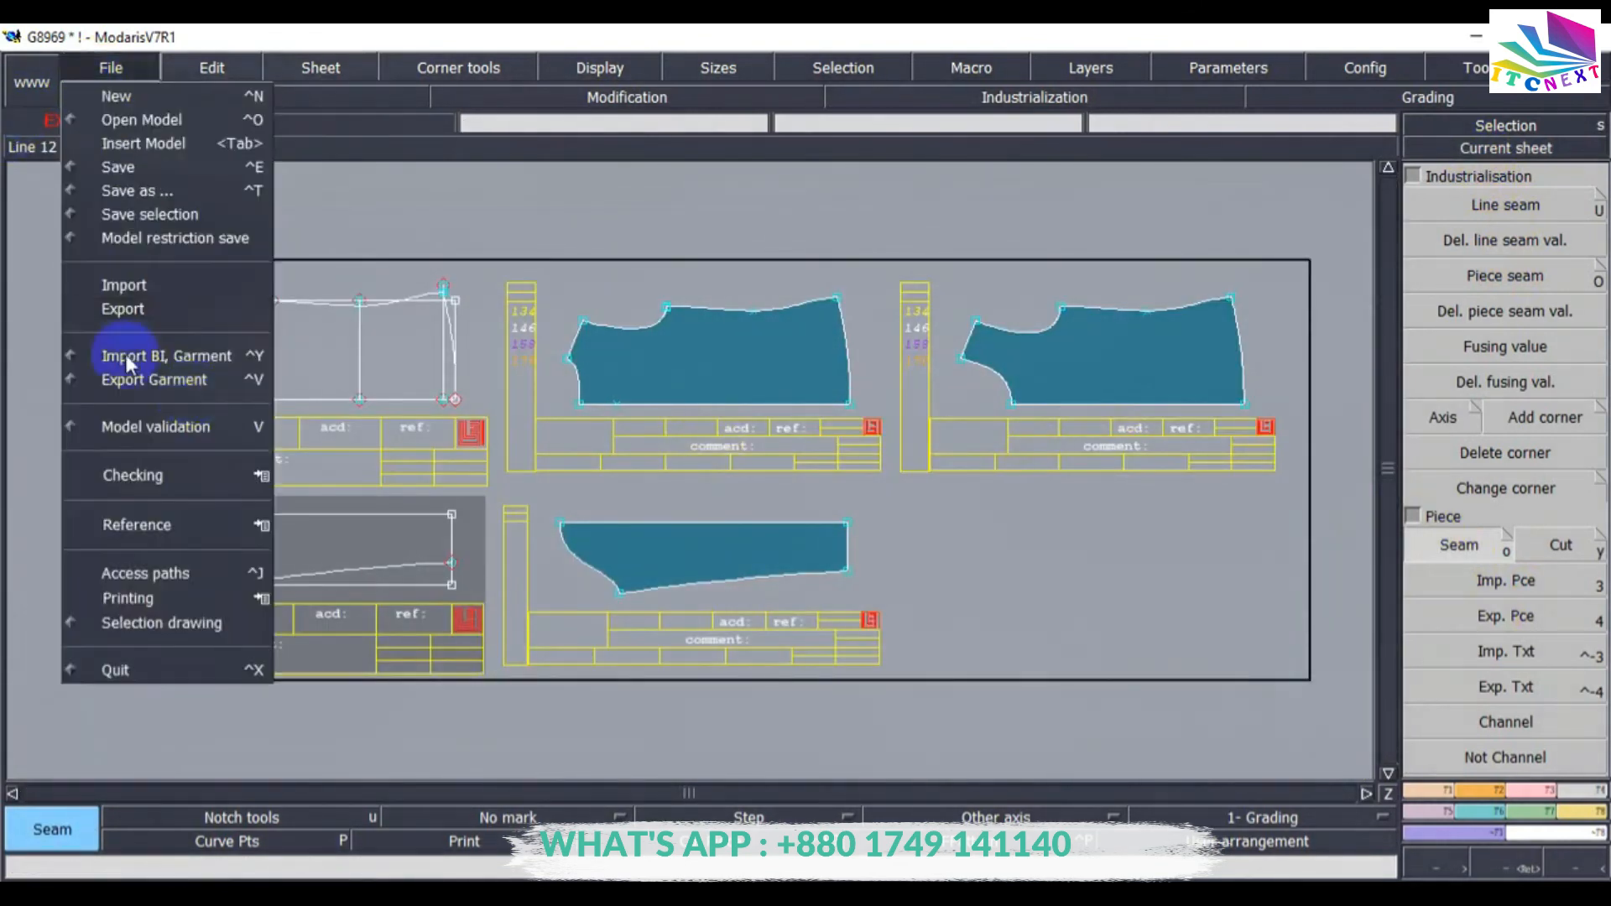
pyautogui.click(118, 166)
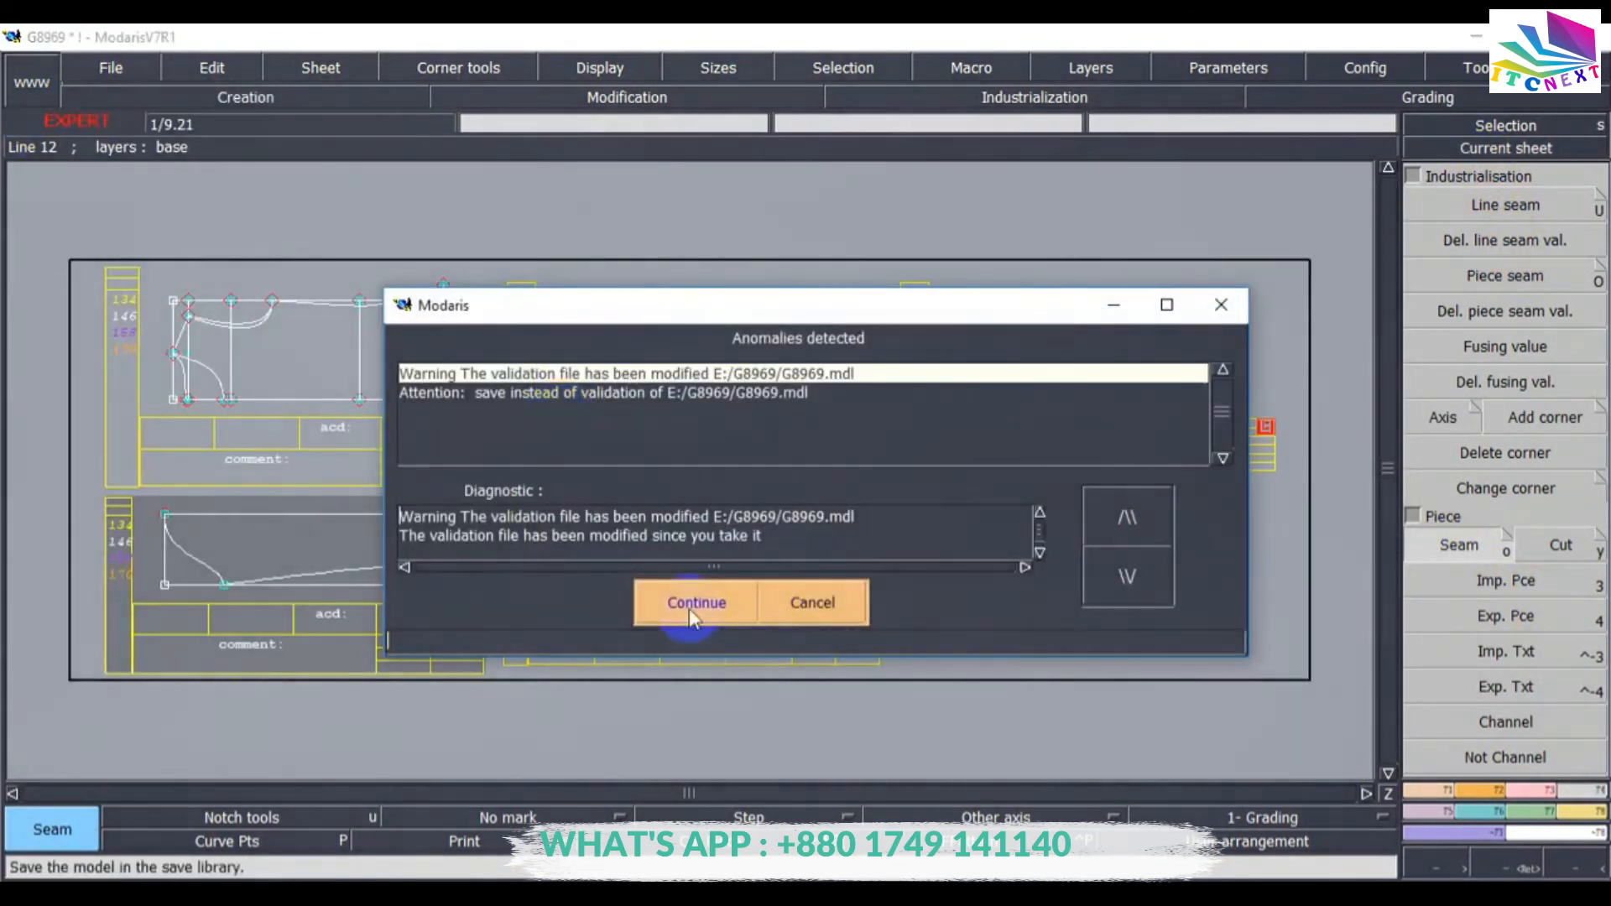
pyautogui.click(693, 603)
# Mirror the first body piece about its bottom edge with Sym2Pts, picking both bottom corners.
pyautogui.click(1479, 151)
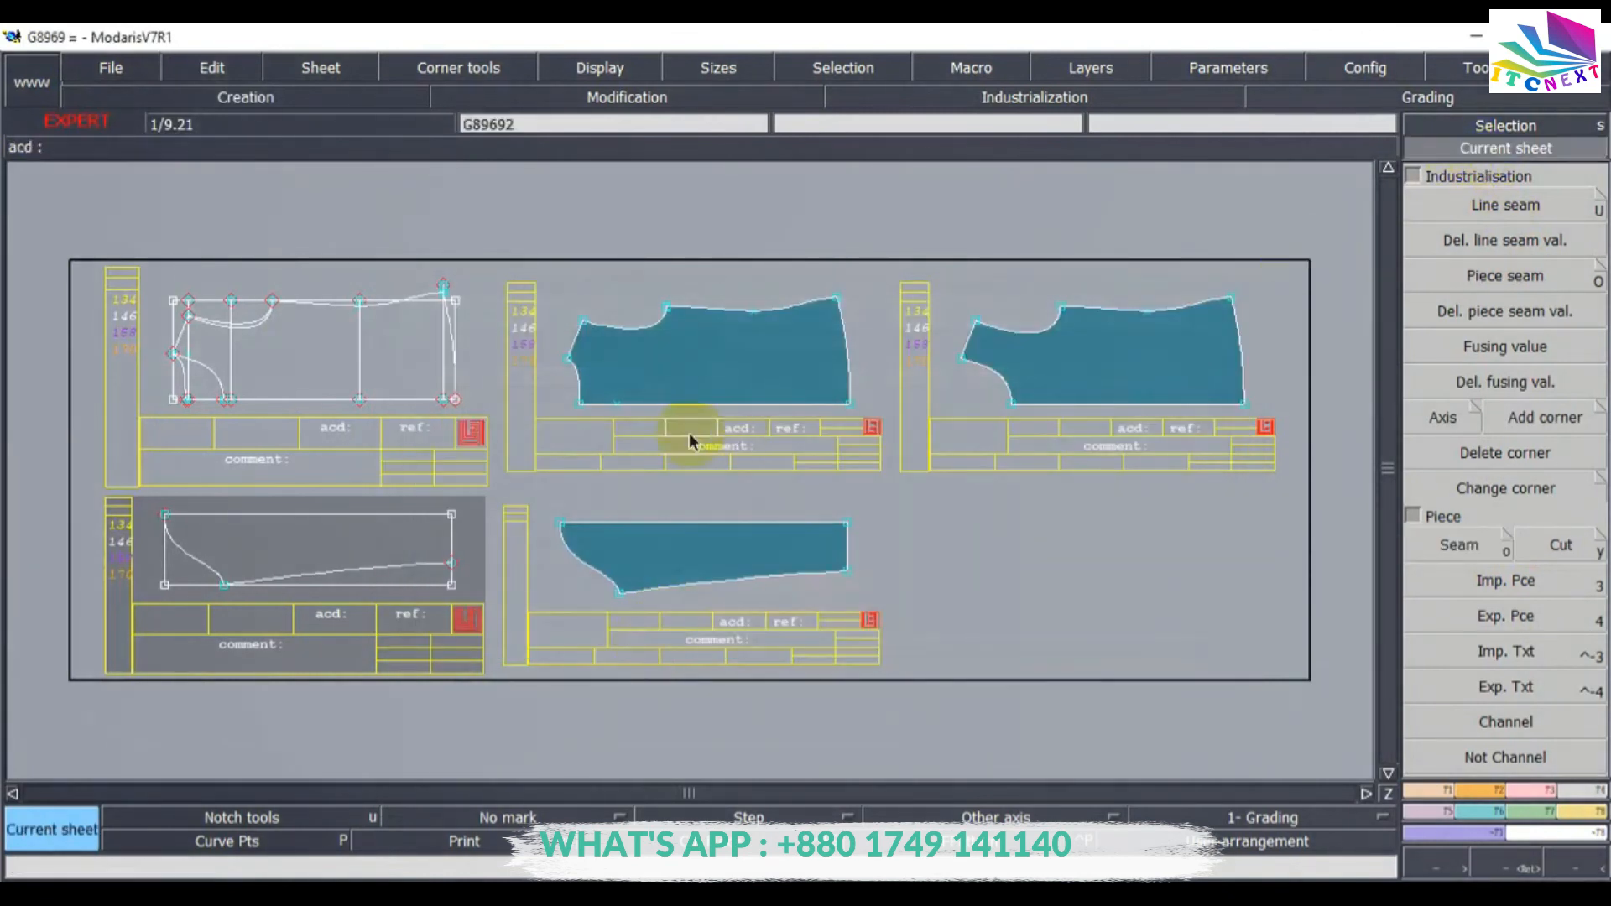
pyautogui.click(676, 360)
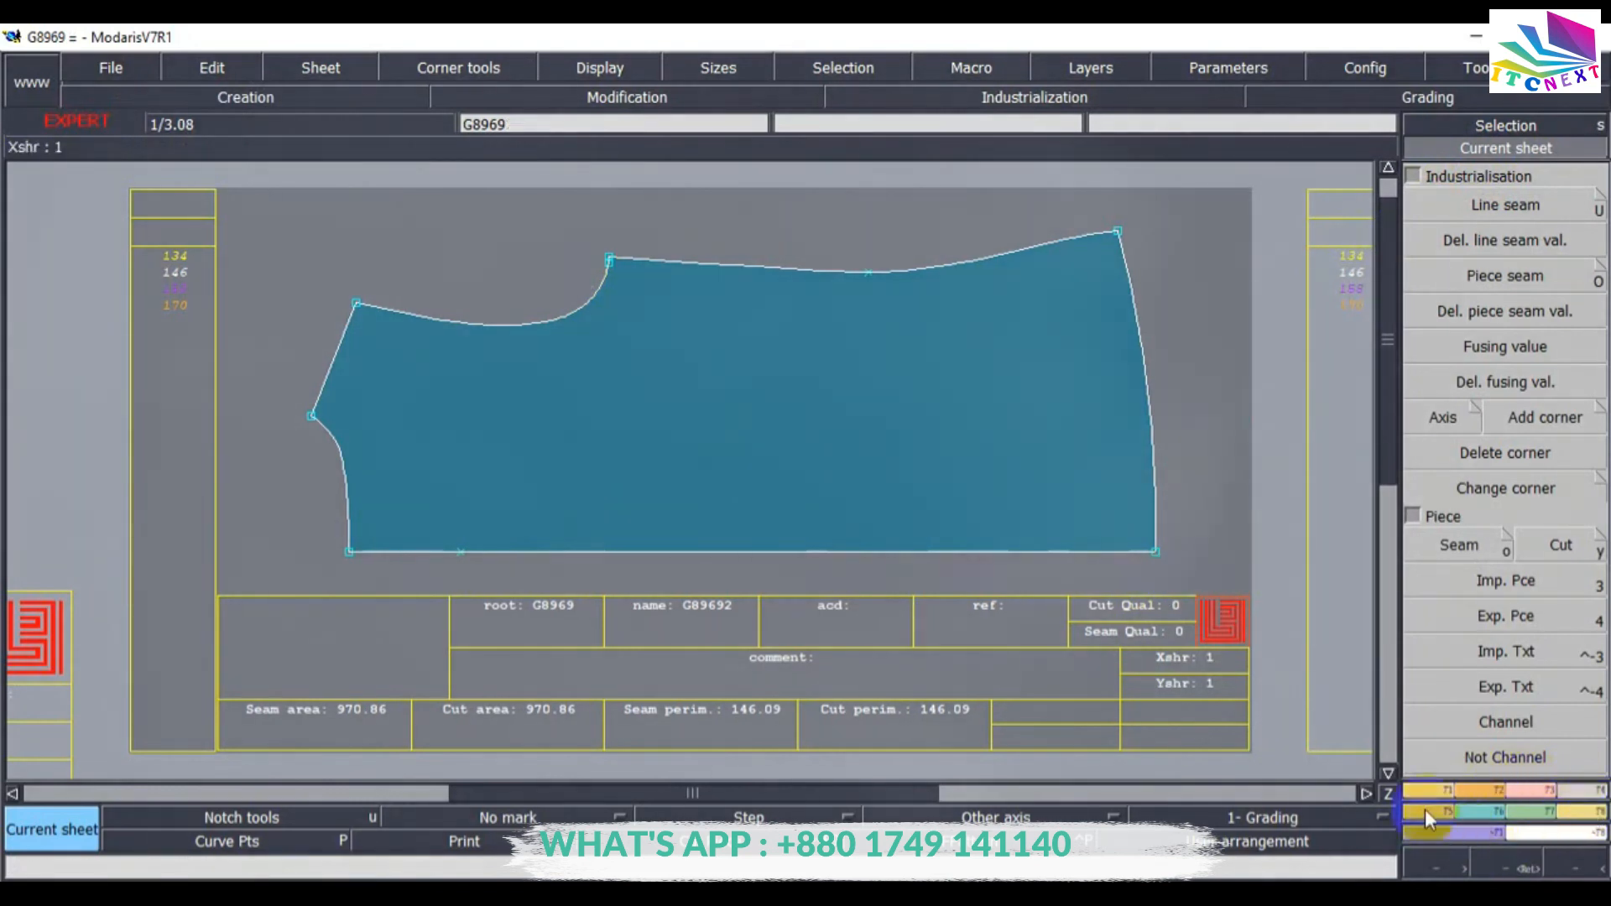
pyautogui.click(1381, 597)
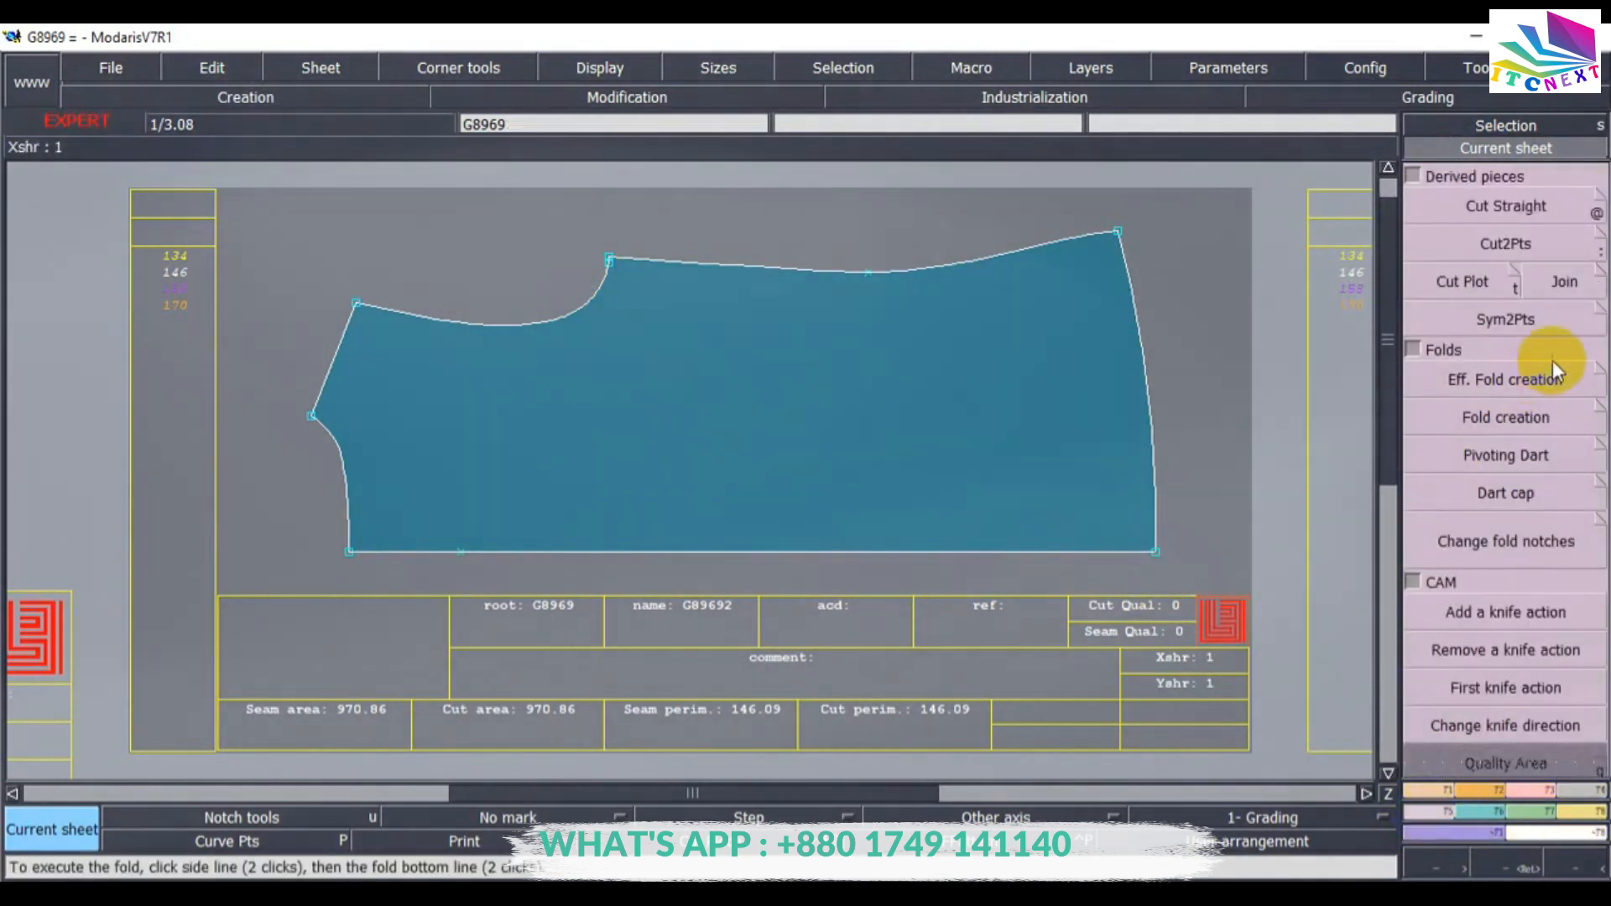
pyautogui.click(1489, 319)
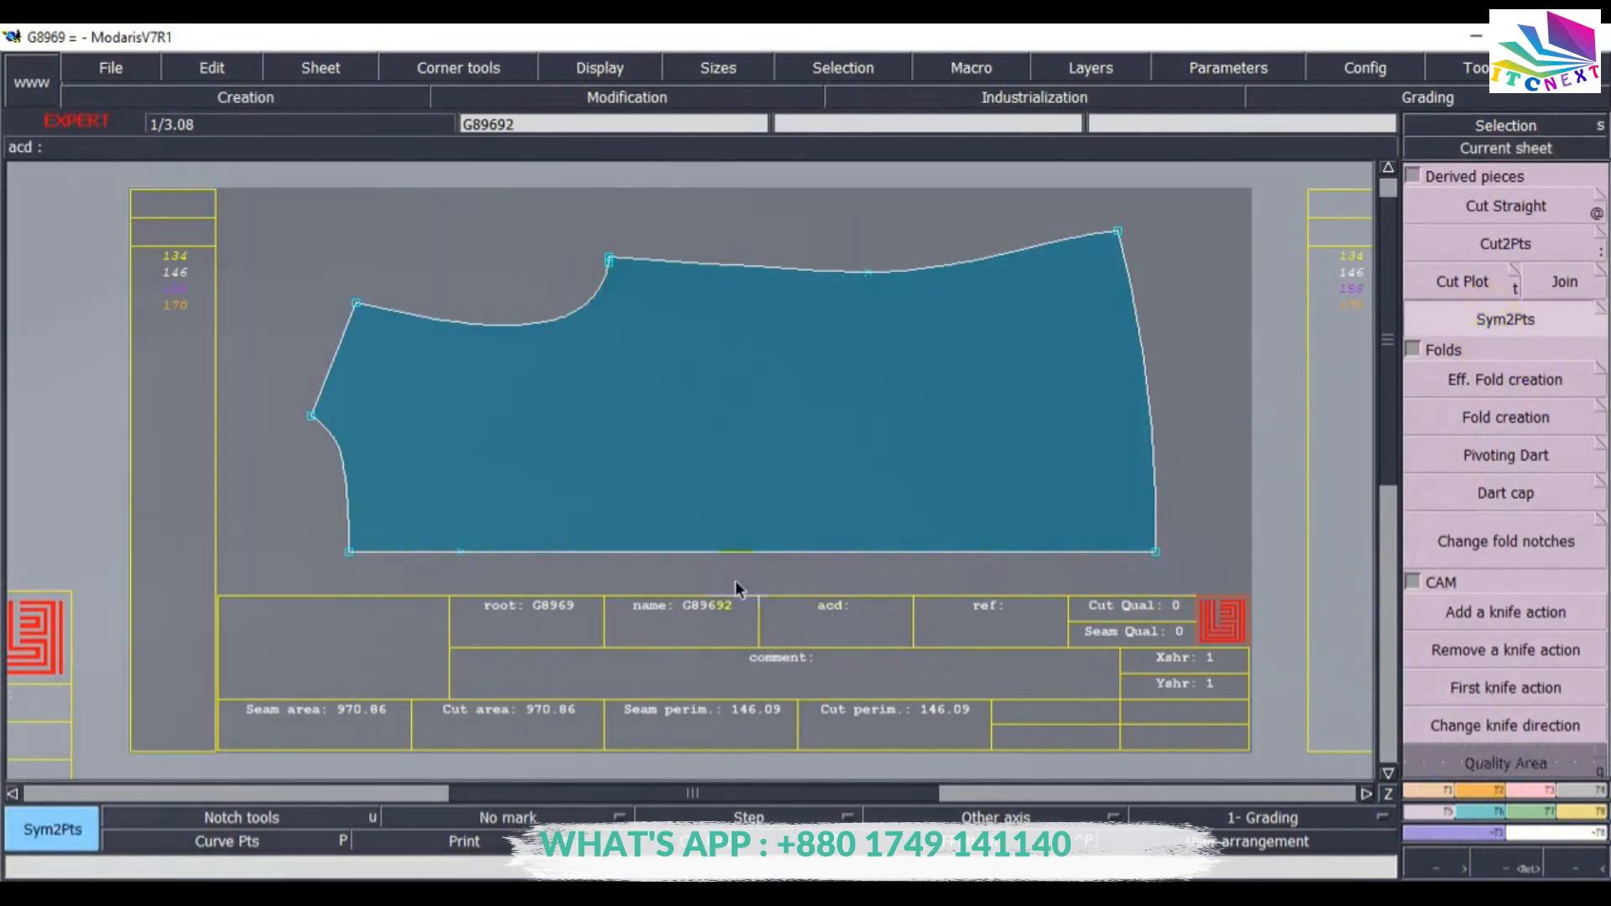
pyautogui.click(1153, 551)
pyautogui.click(350, 550)
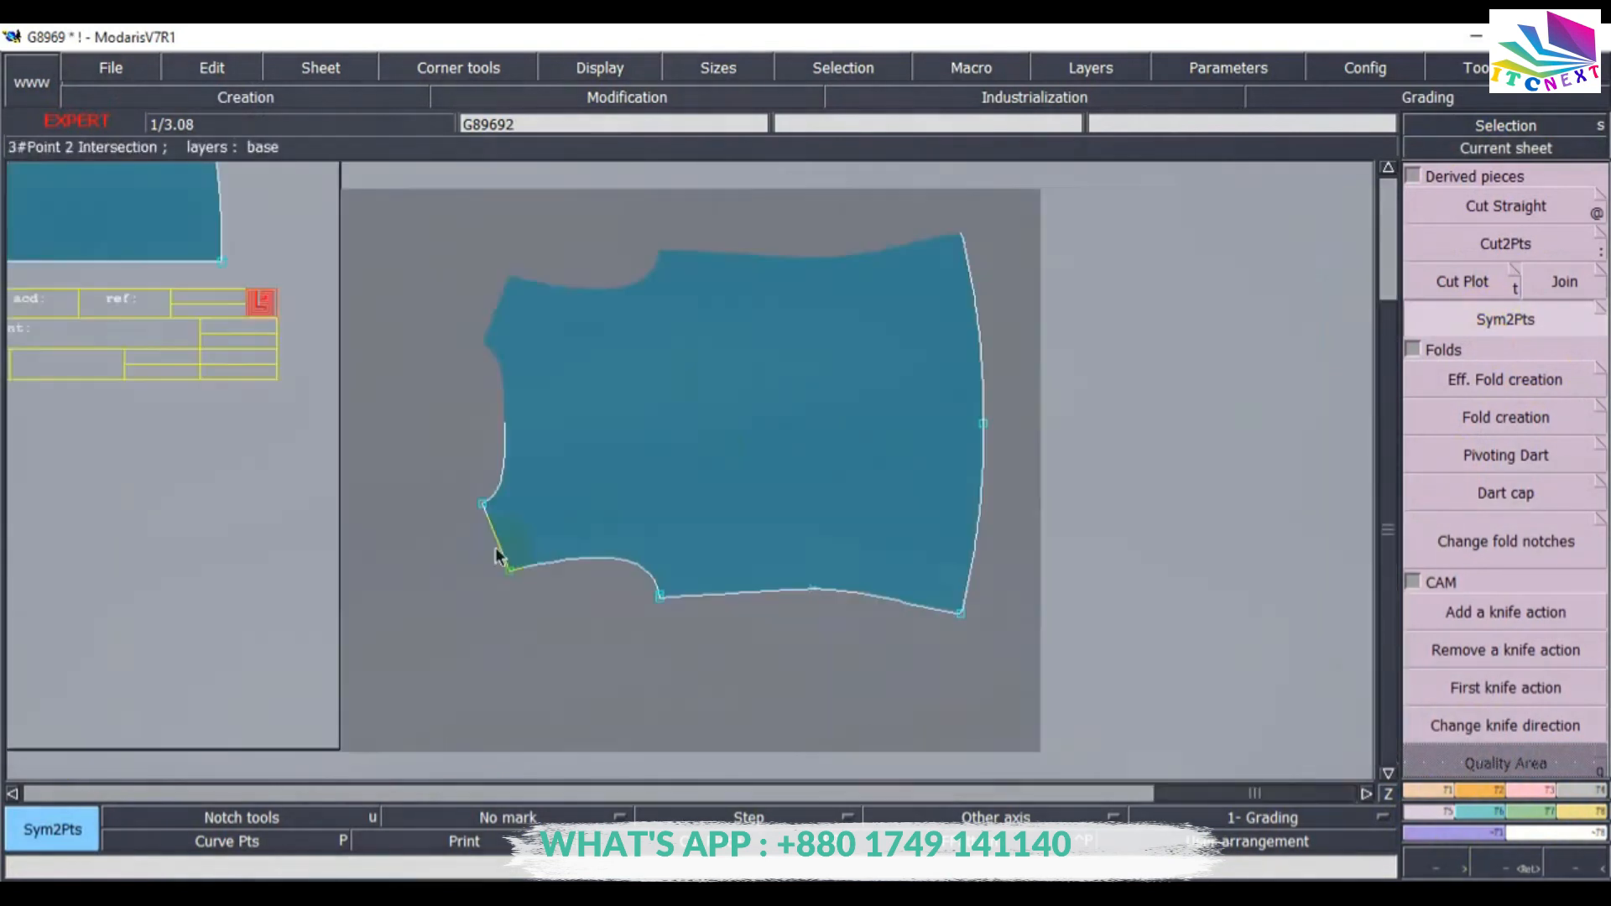
pyautogui.hotkey('ctrl', 'z')
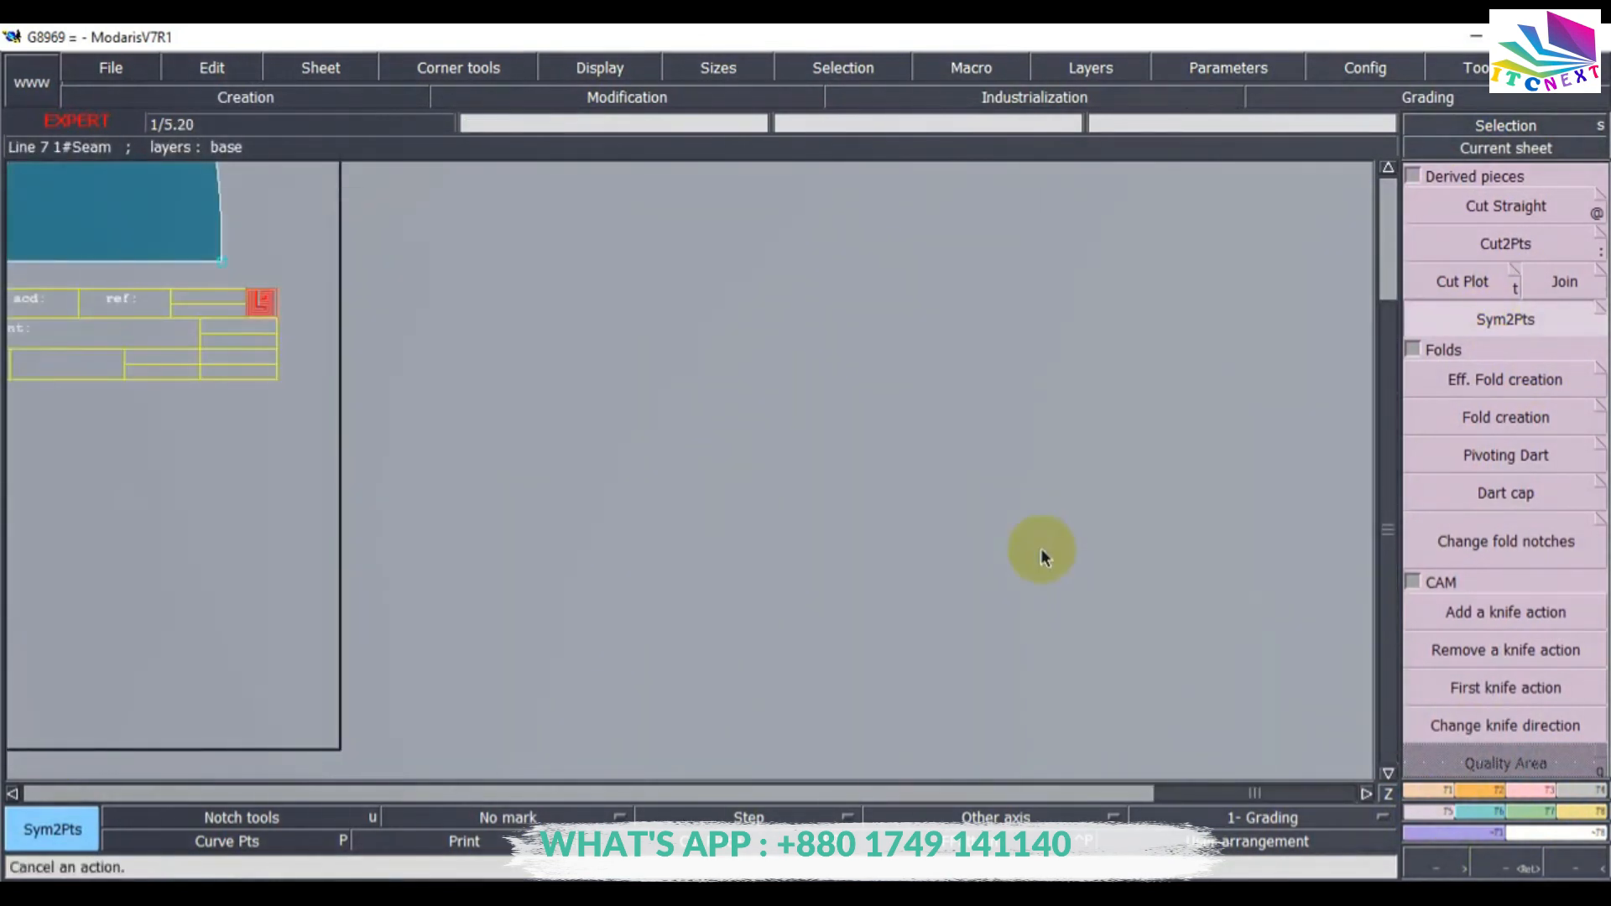
# Mirror the second body piece about its bottom edge with Sym2Pts and auto-arrange the sheets.
pyautogui.press('j')
pyautogui.click(846, 394)
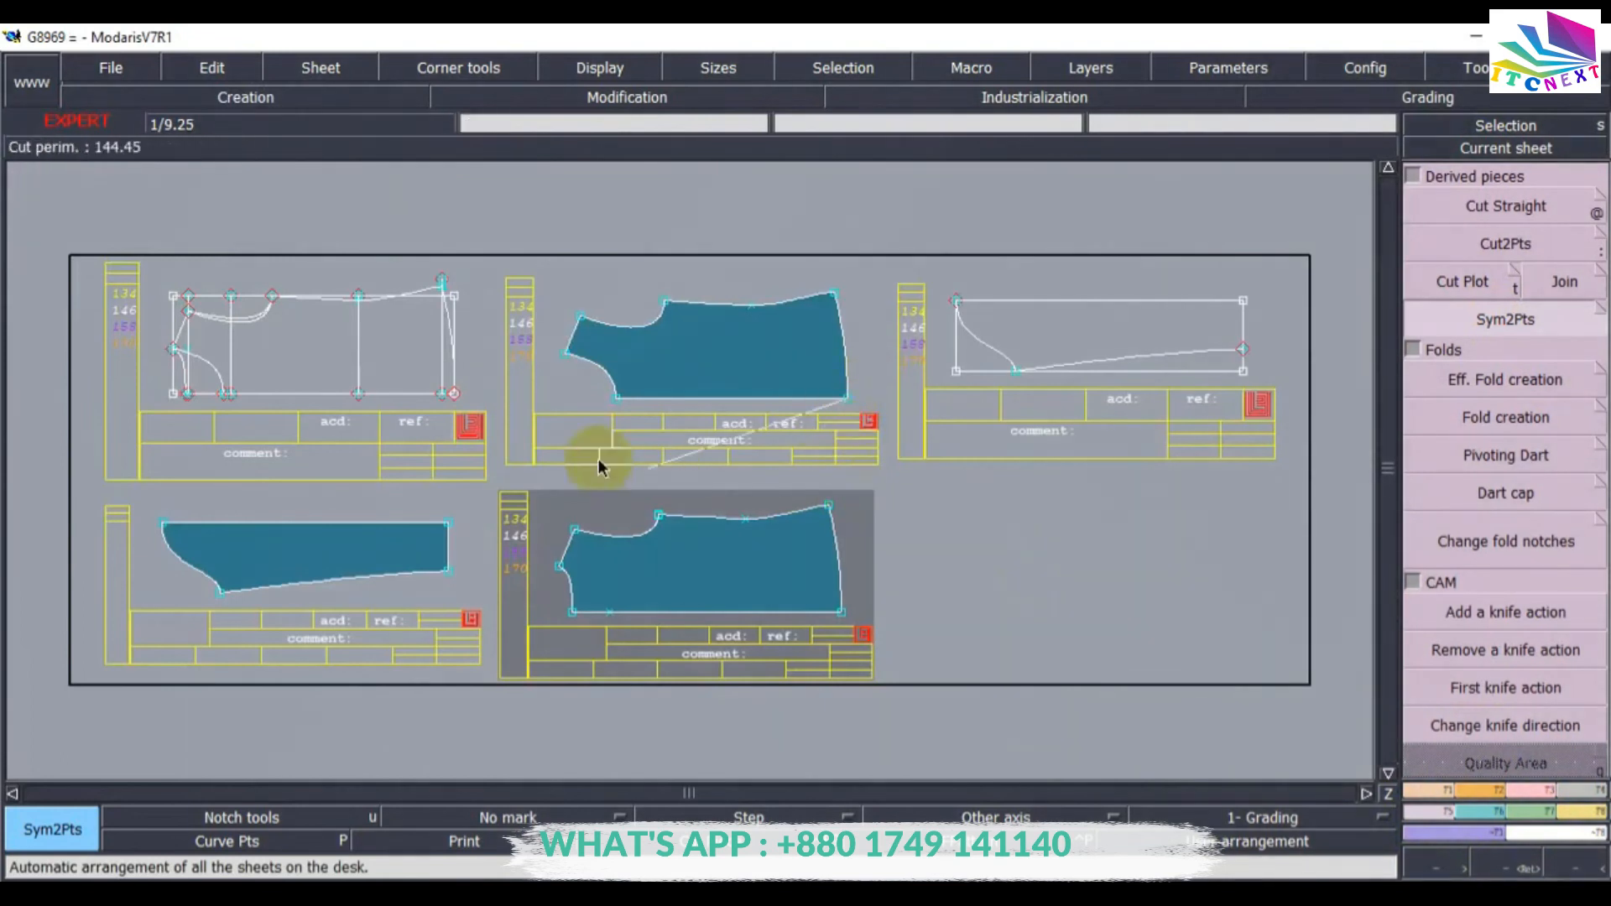
pyautogui.click(617, 399)
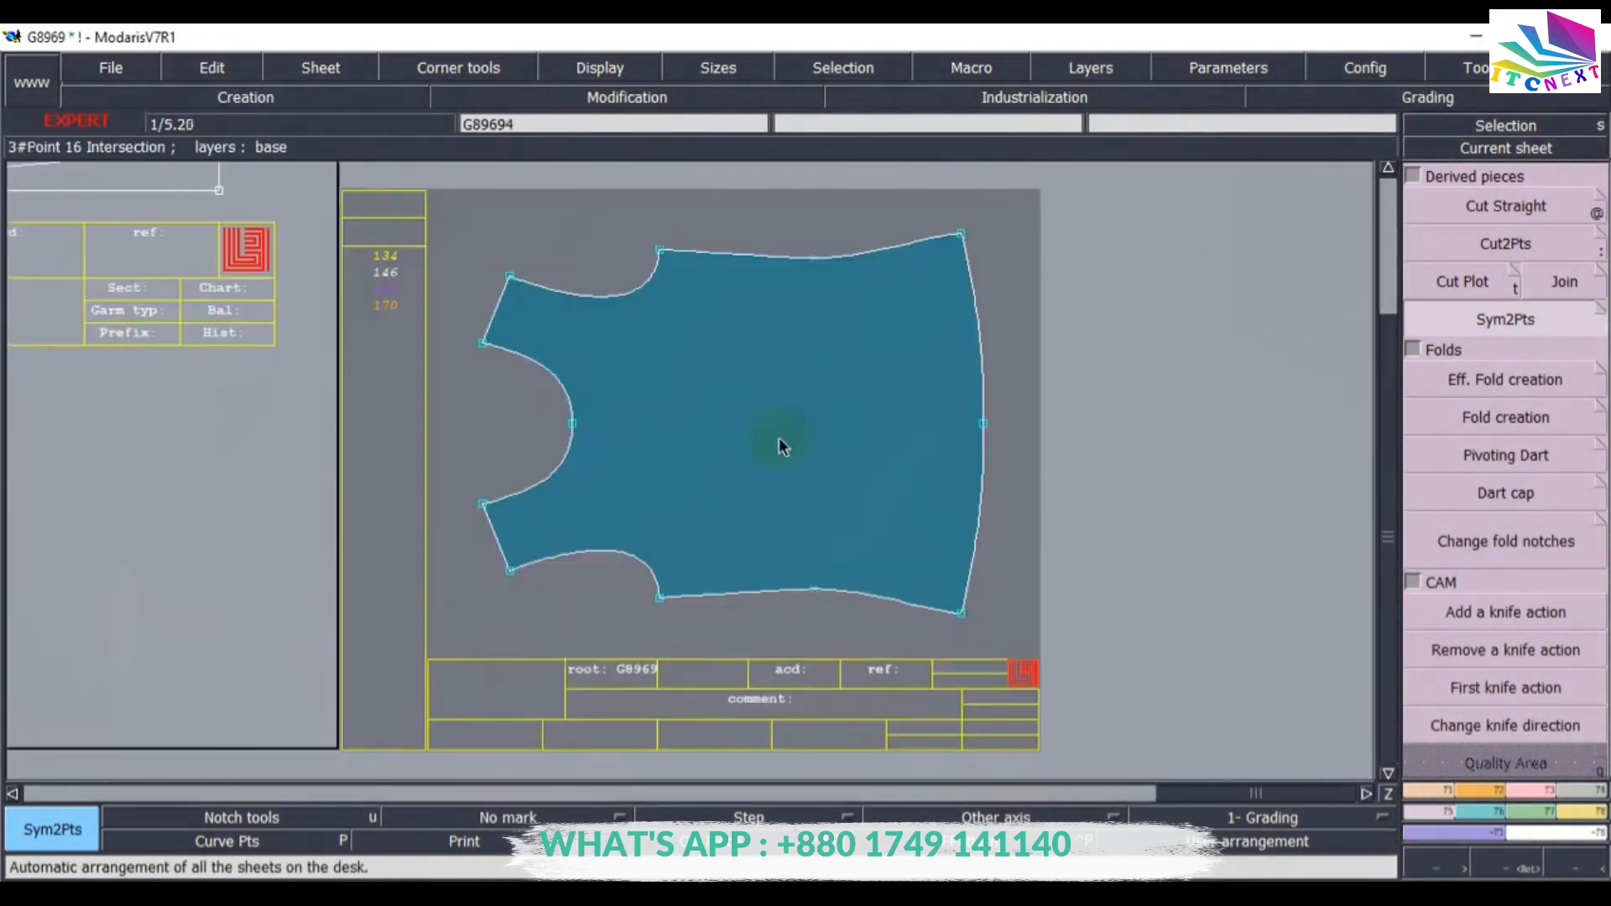
pyautogui.press('j')
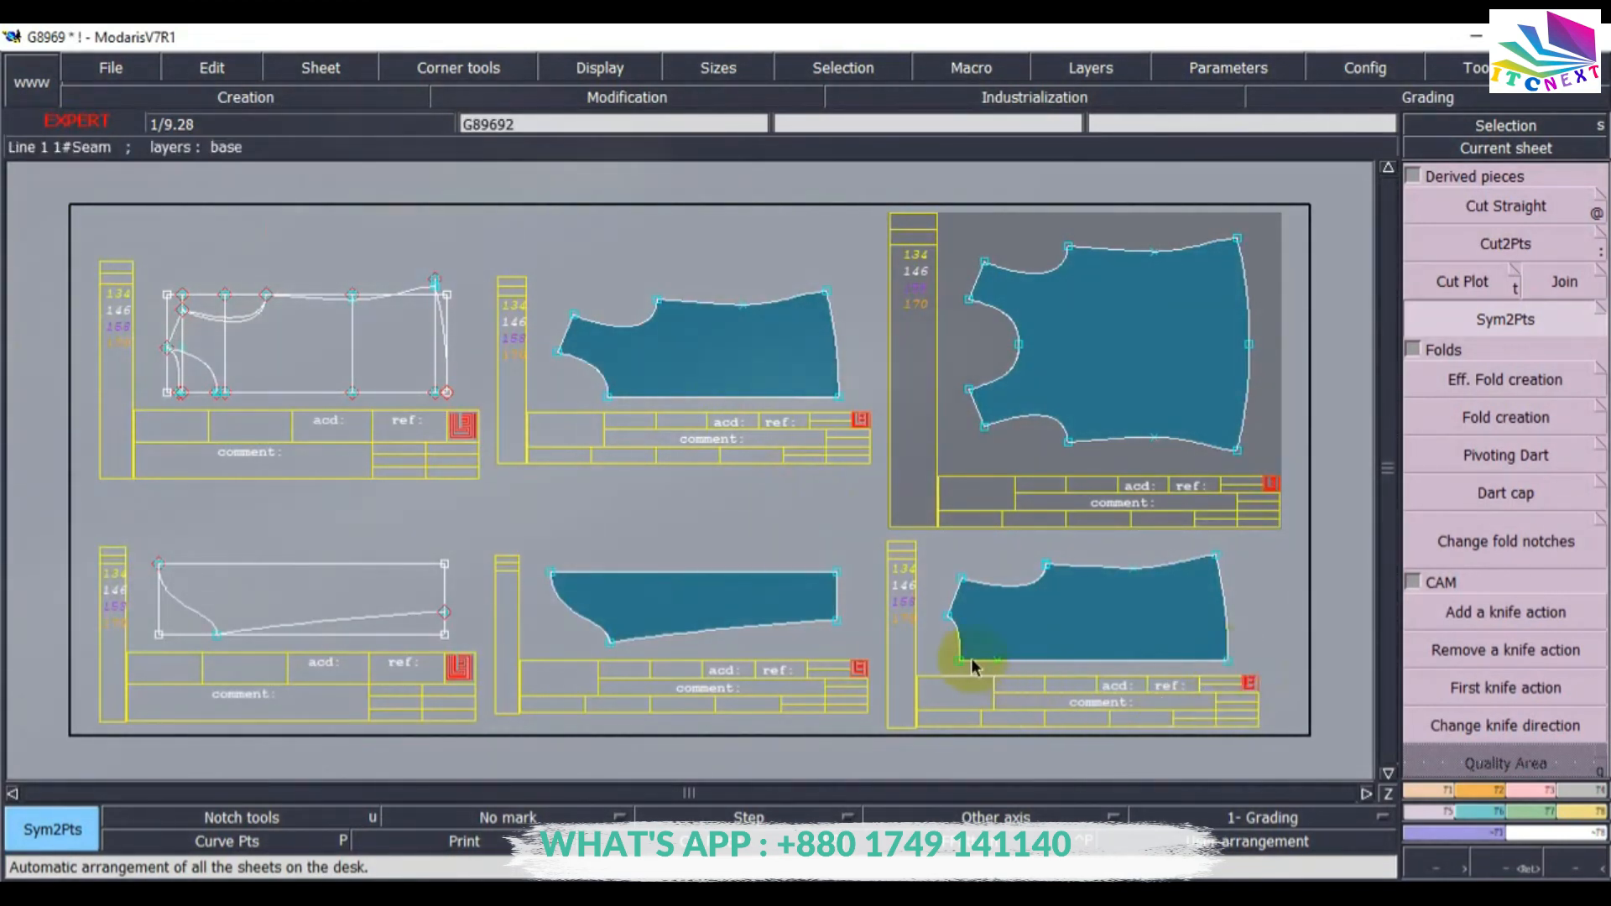
# Mirror the sleeve piece about its straight upper edge with Sym2Pts and auto-arrange all sheets.
pyautogui.click(1197, 687)
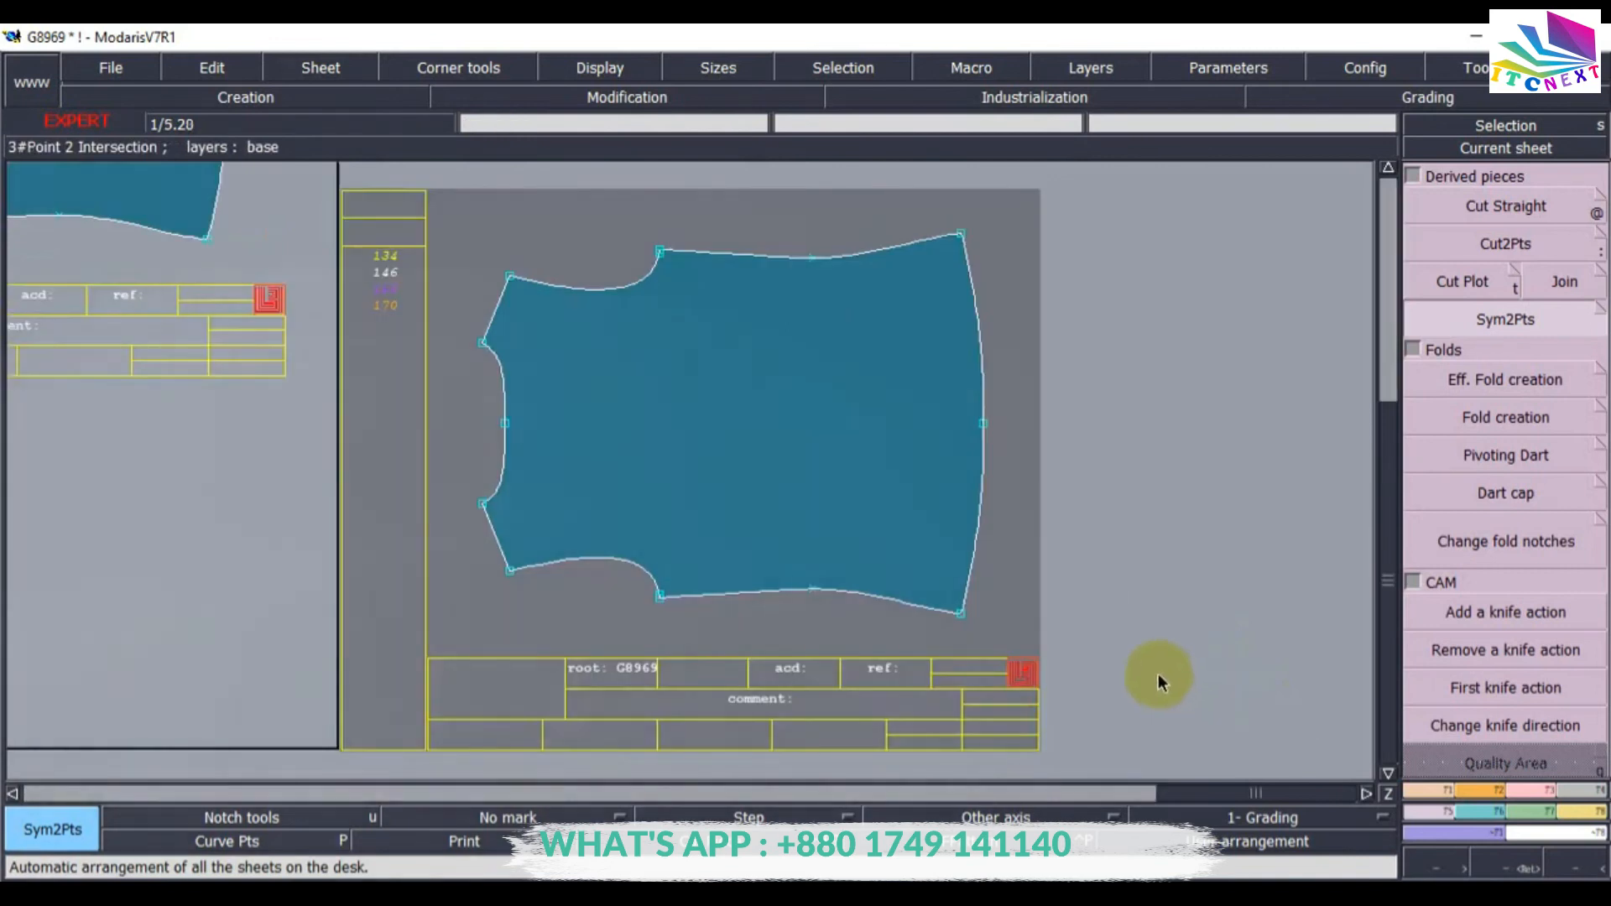
pyautogui.press('j')
pyautogui.click(783, 553)
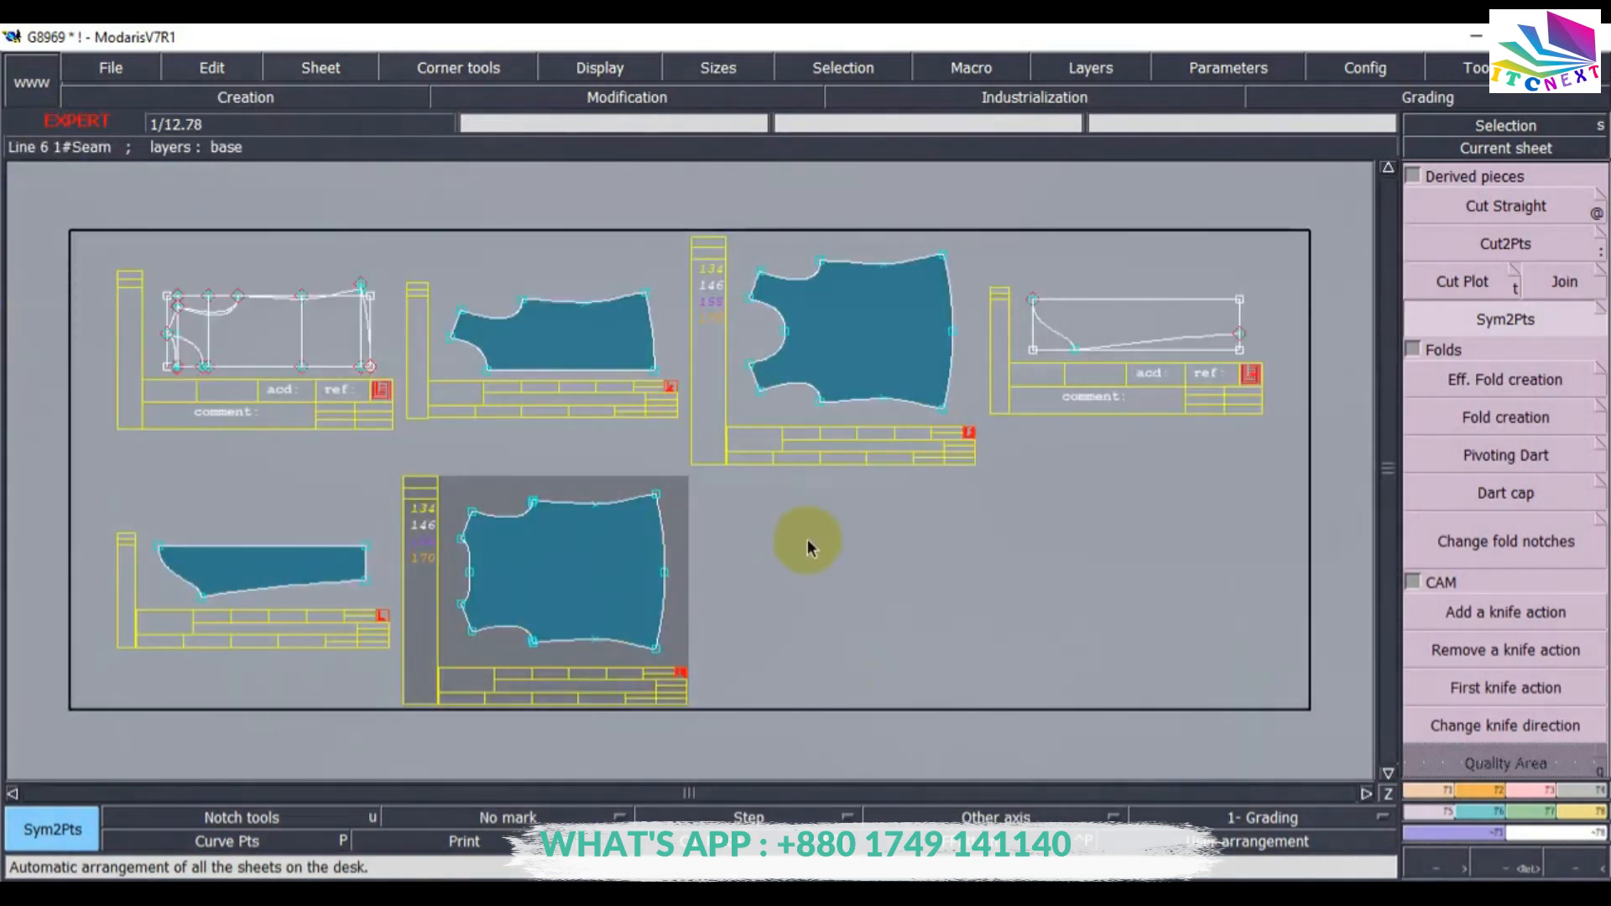
pyautogui.click(270, 562)
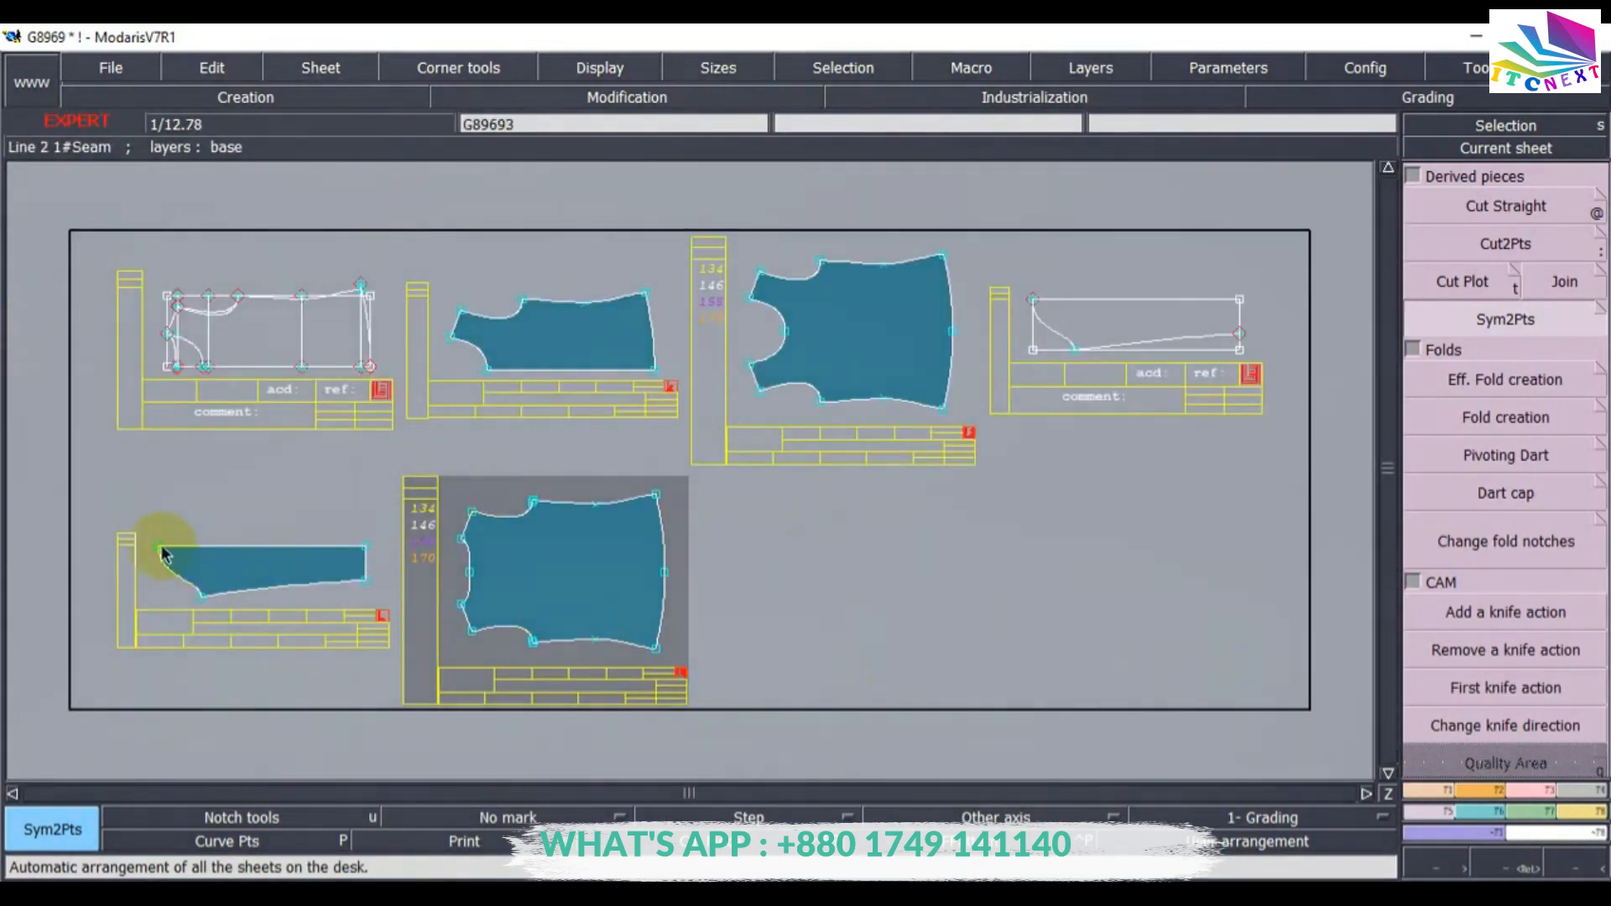
pyautogui.click(366, 550)
pyautogui.click(364, 543)
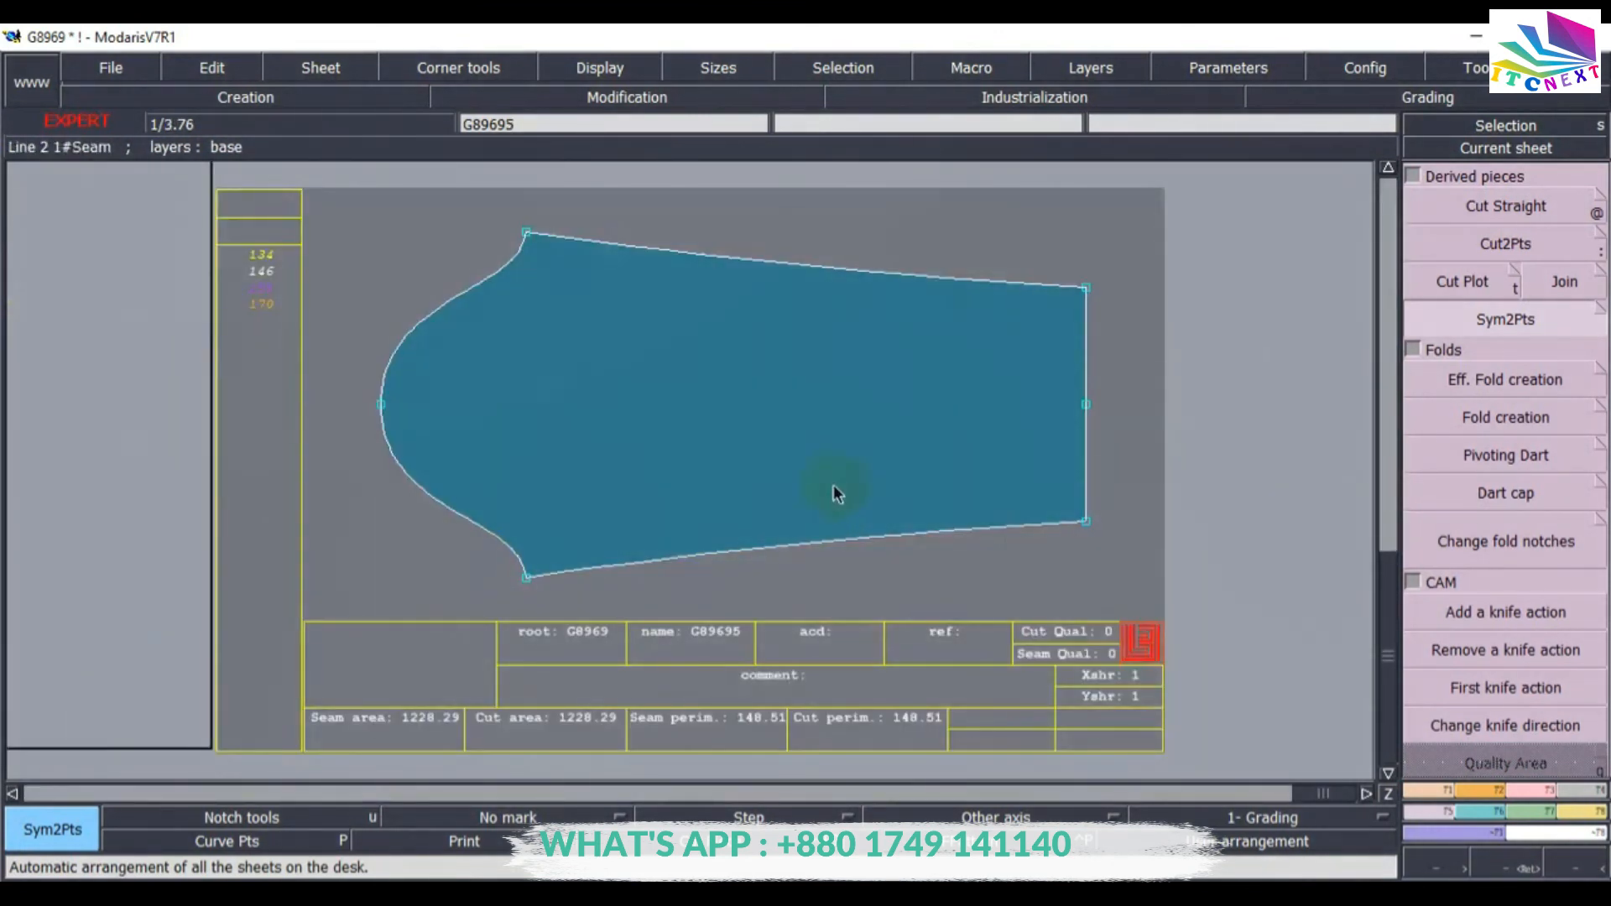
pyautogui.press('8')
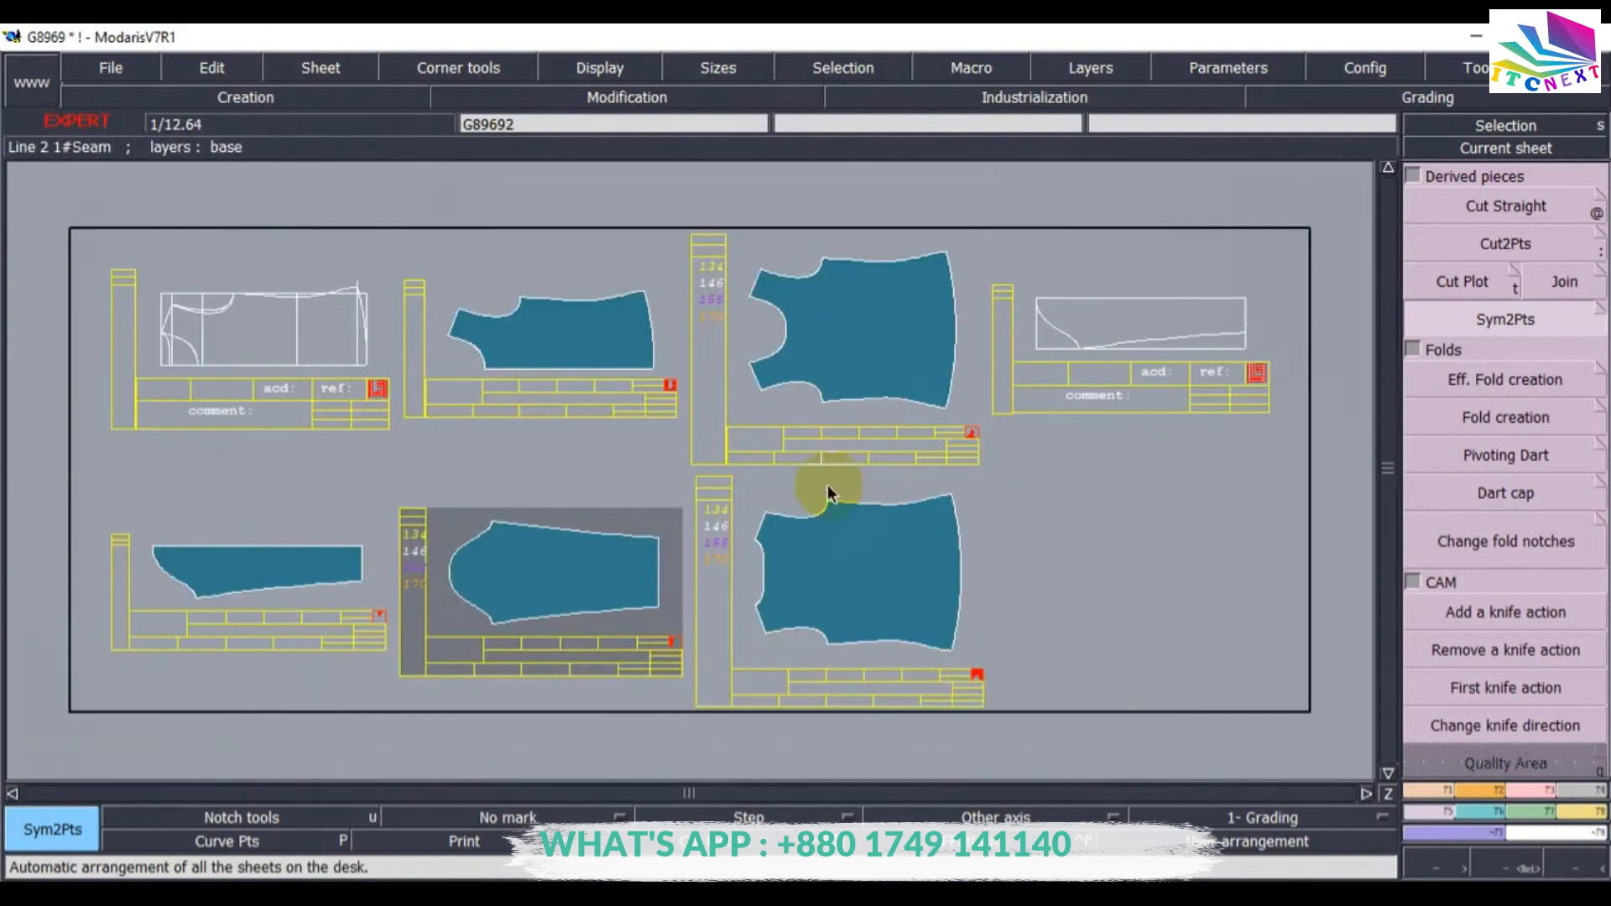
# Save the model once more, continuing past the anomalies dialog.
pyautogui.hotkey('ctrl', 'w')
pyautogui.hotkey('ctrl', 'w')
pyautogui.hotkey('ctrl', 's')
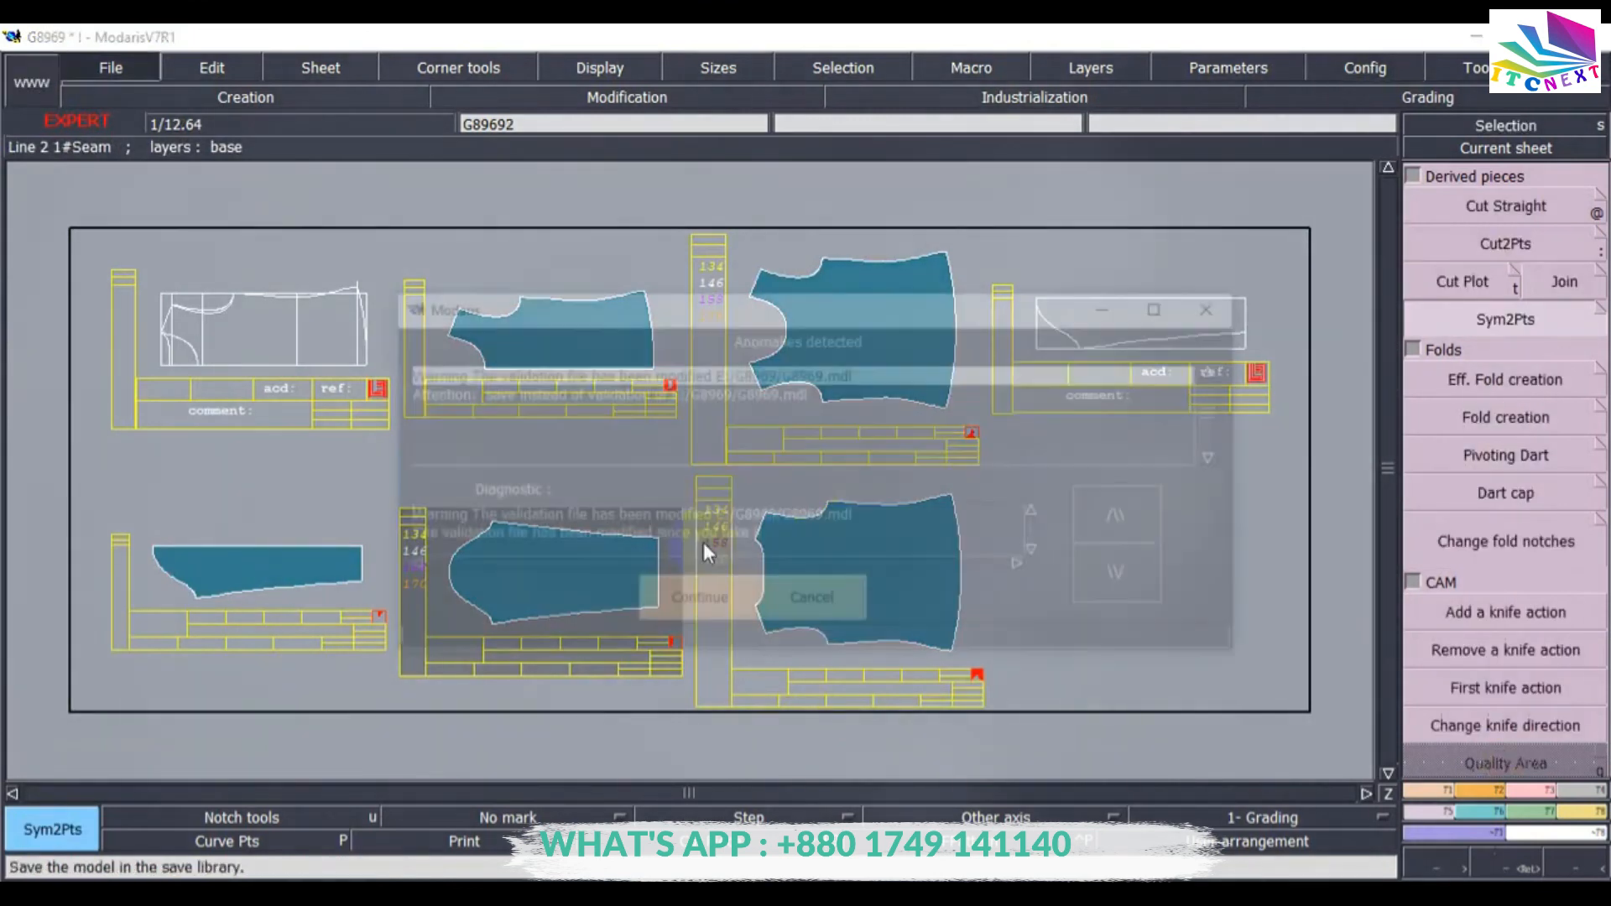
pyautogui.click(682, 601)
pyautogui.click(739, 415)
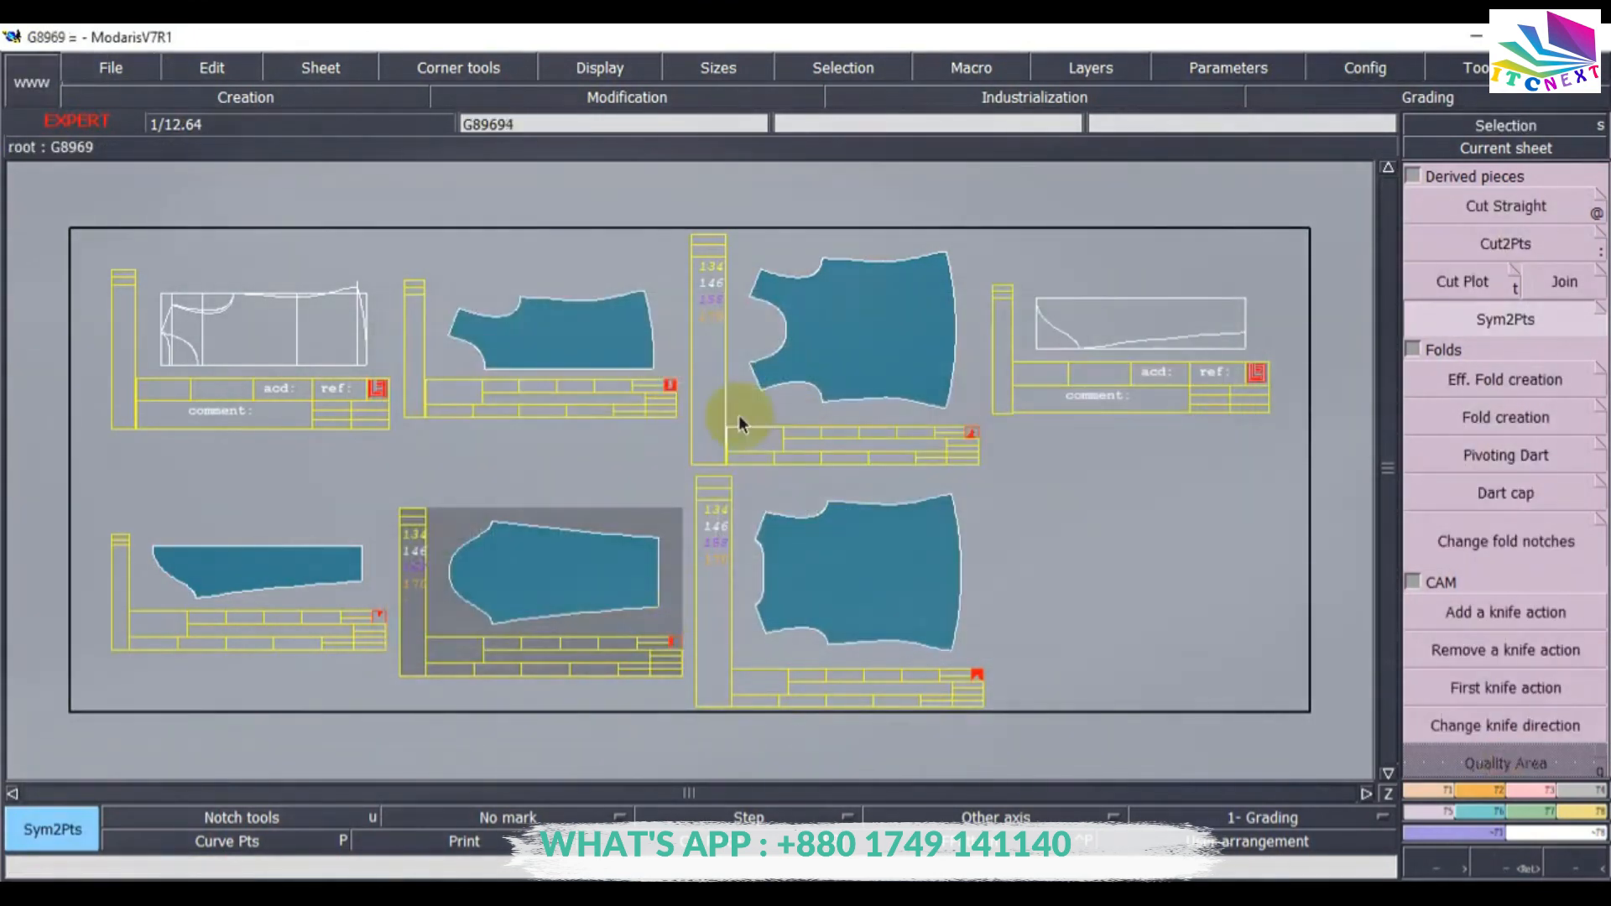
# Give the first body piece's armhole curve a 1 cm seam allowance with Line seam.
pyautogui.click(1456, 281)
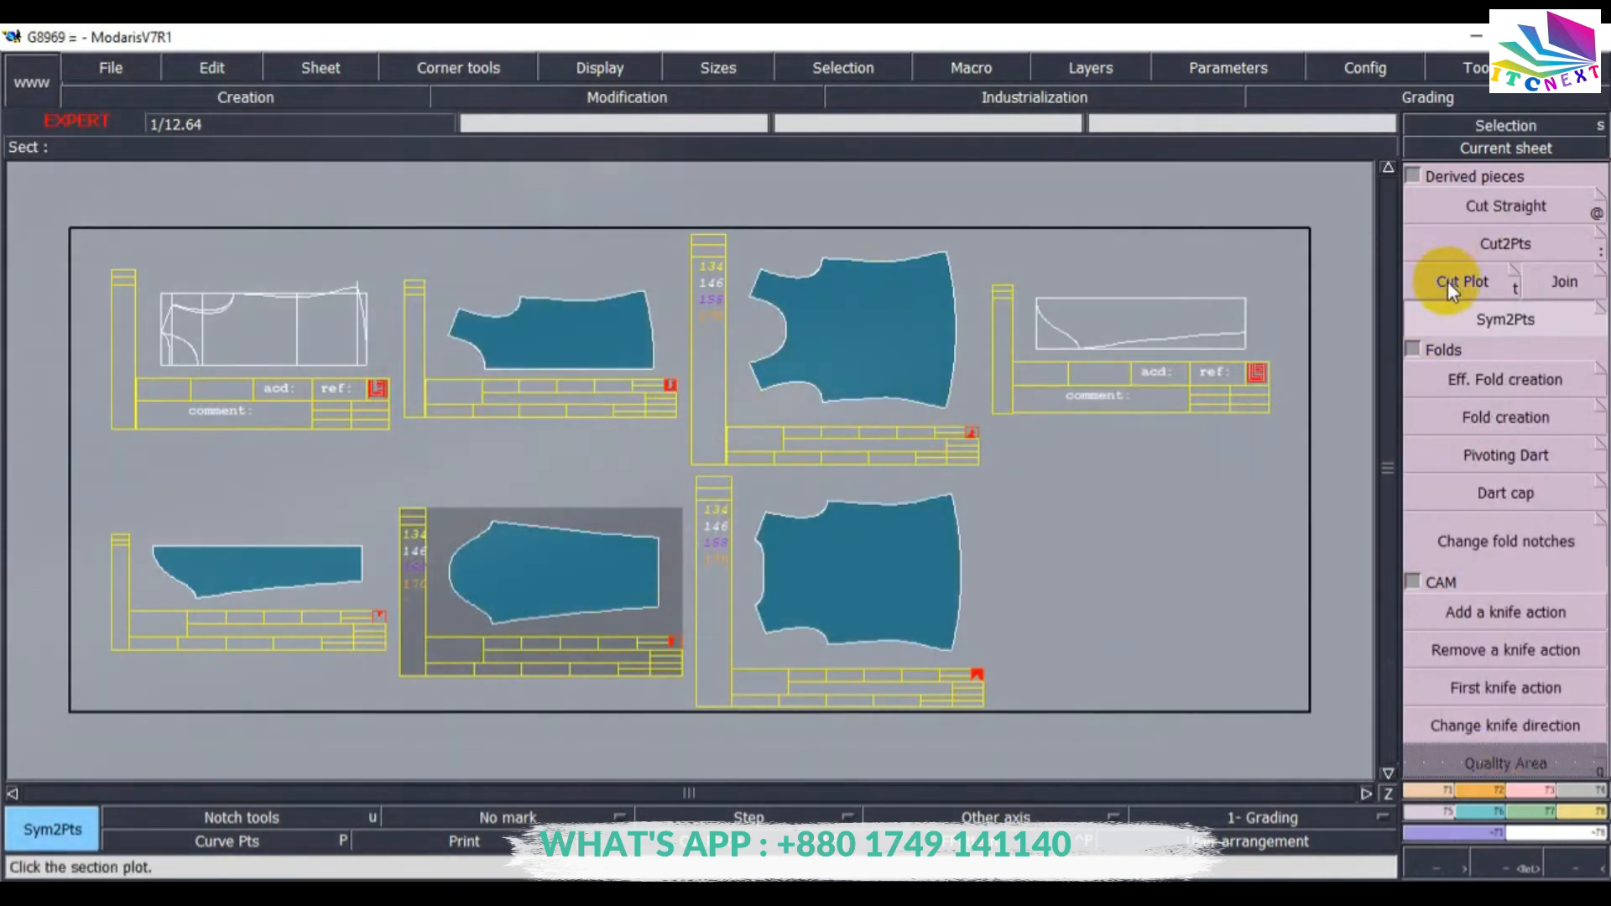
pyautogui.click(1492, 150)
pyautogui.click(871, 308)
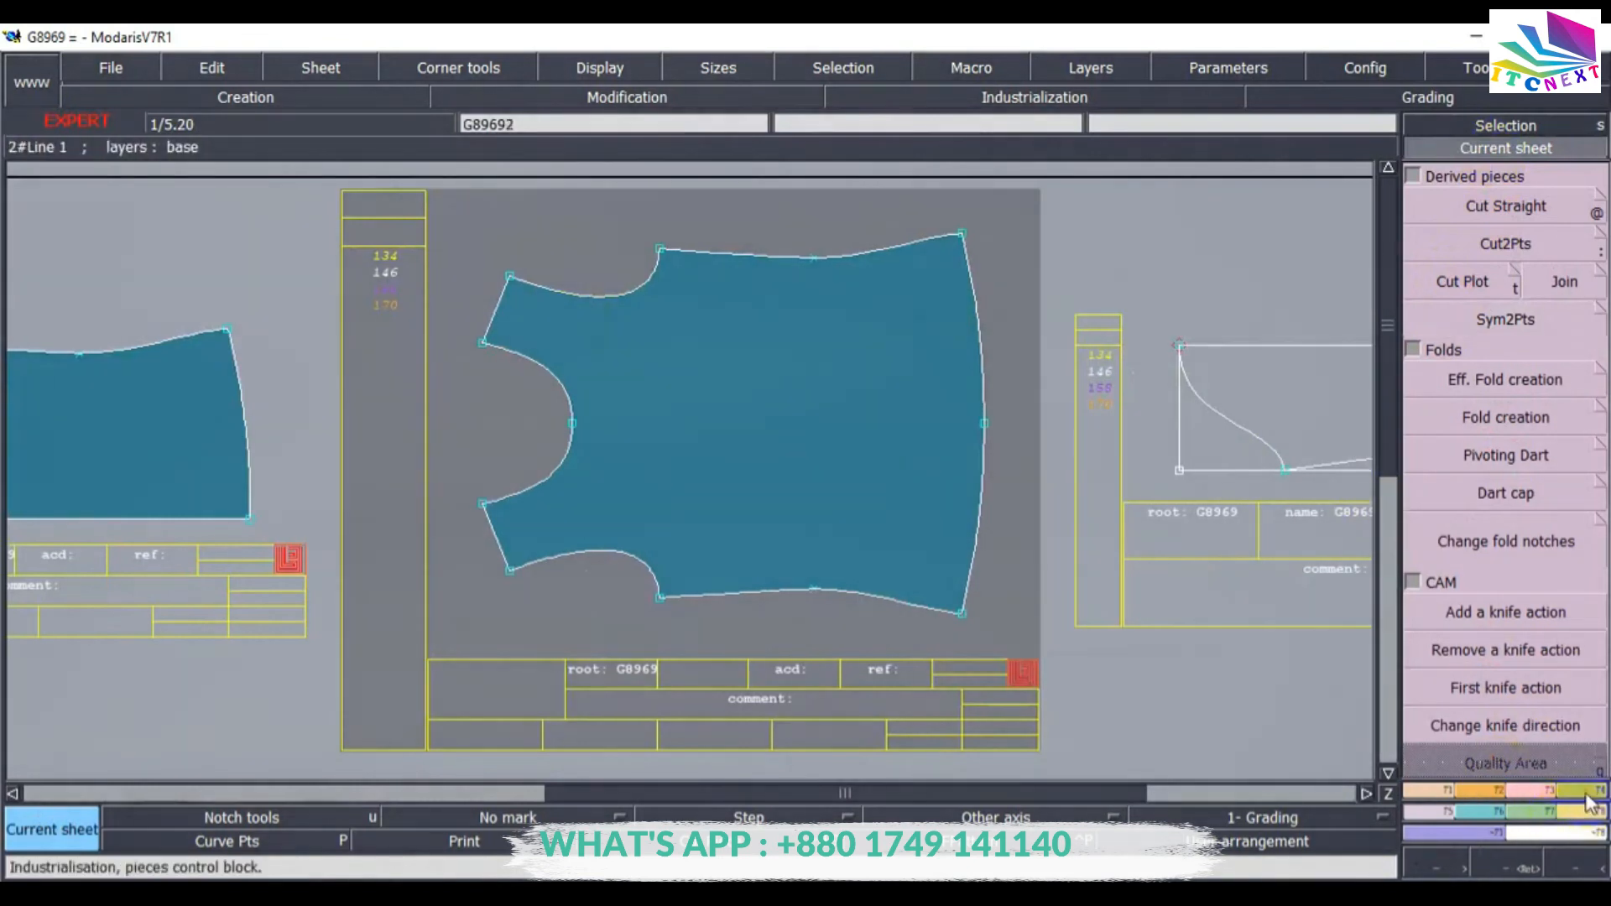
pyautogui.scroll(5, 1570, 759)
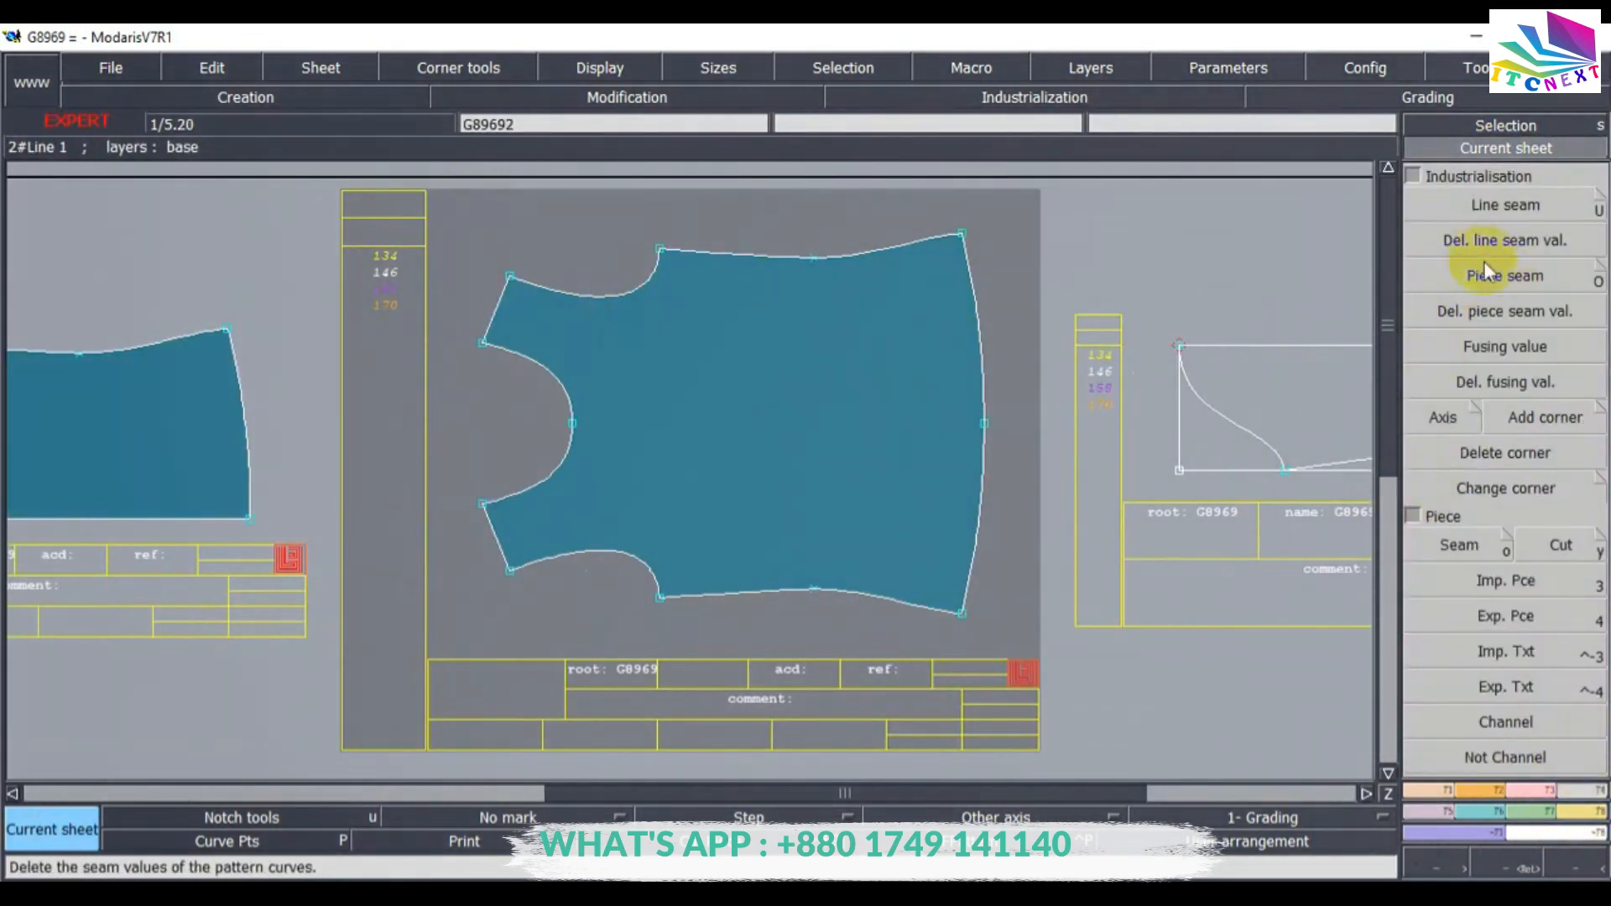
pyautogui.click(1512, 205)
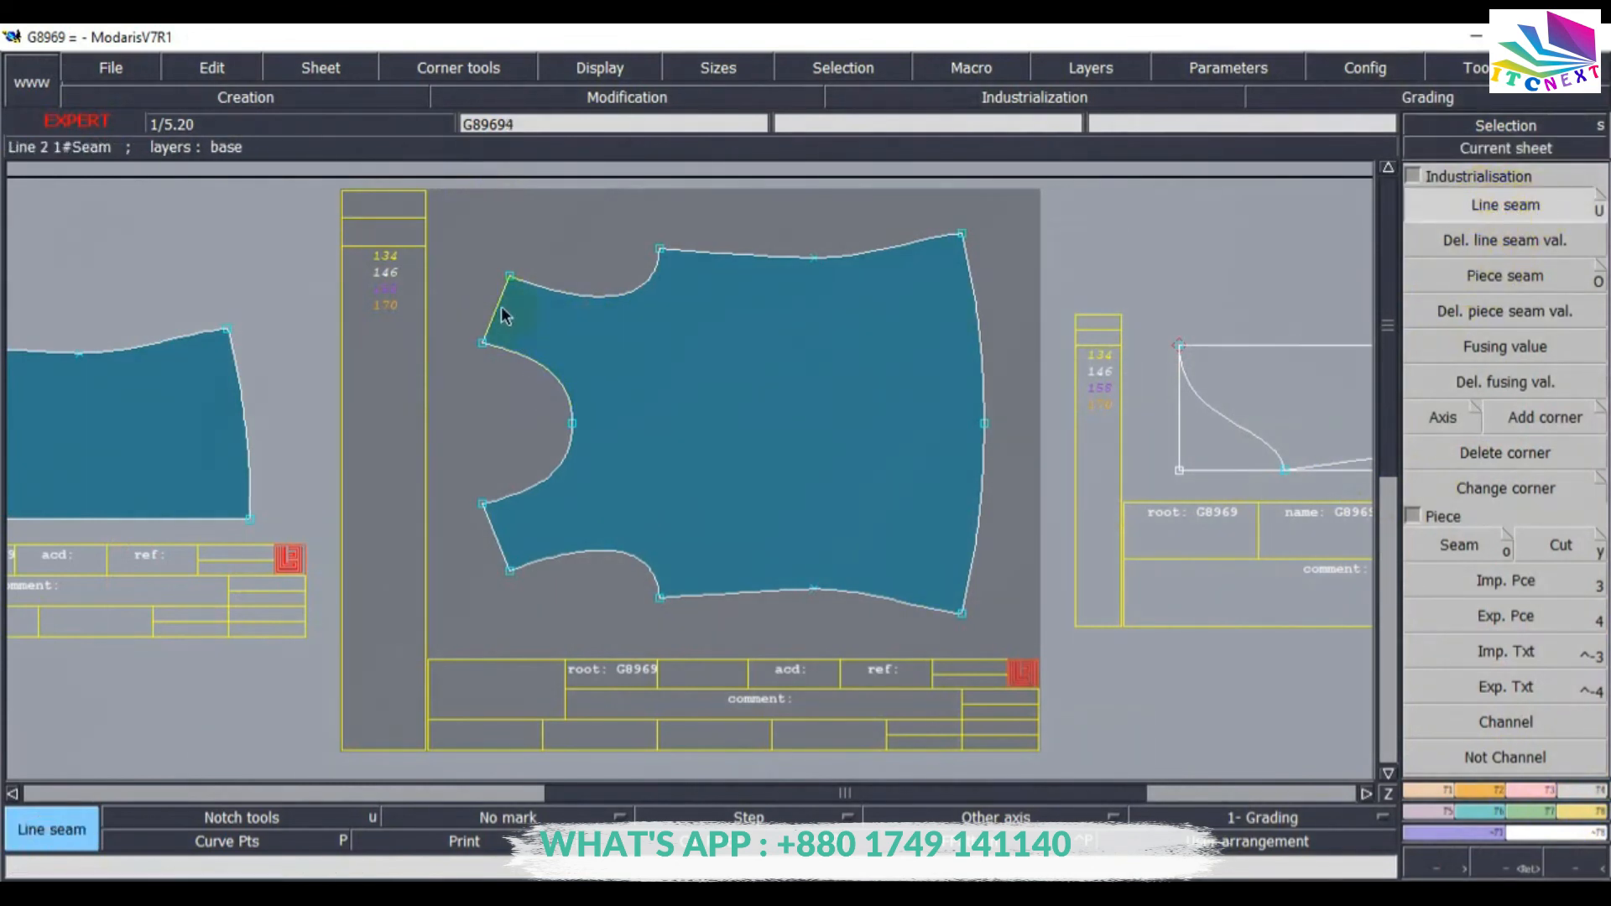
pyautogui.click(525, 367)
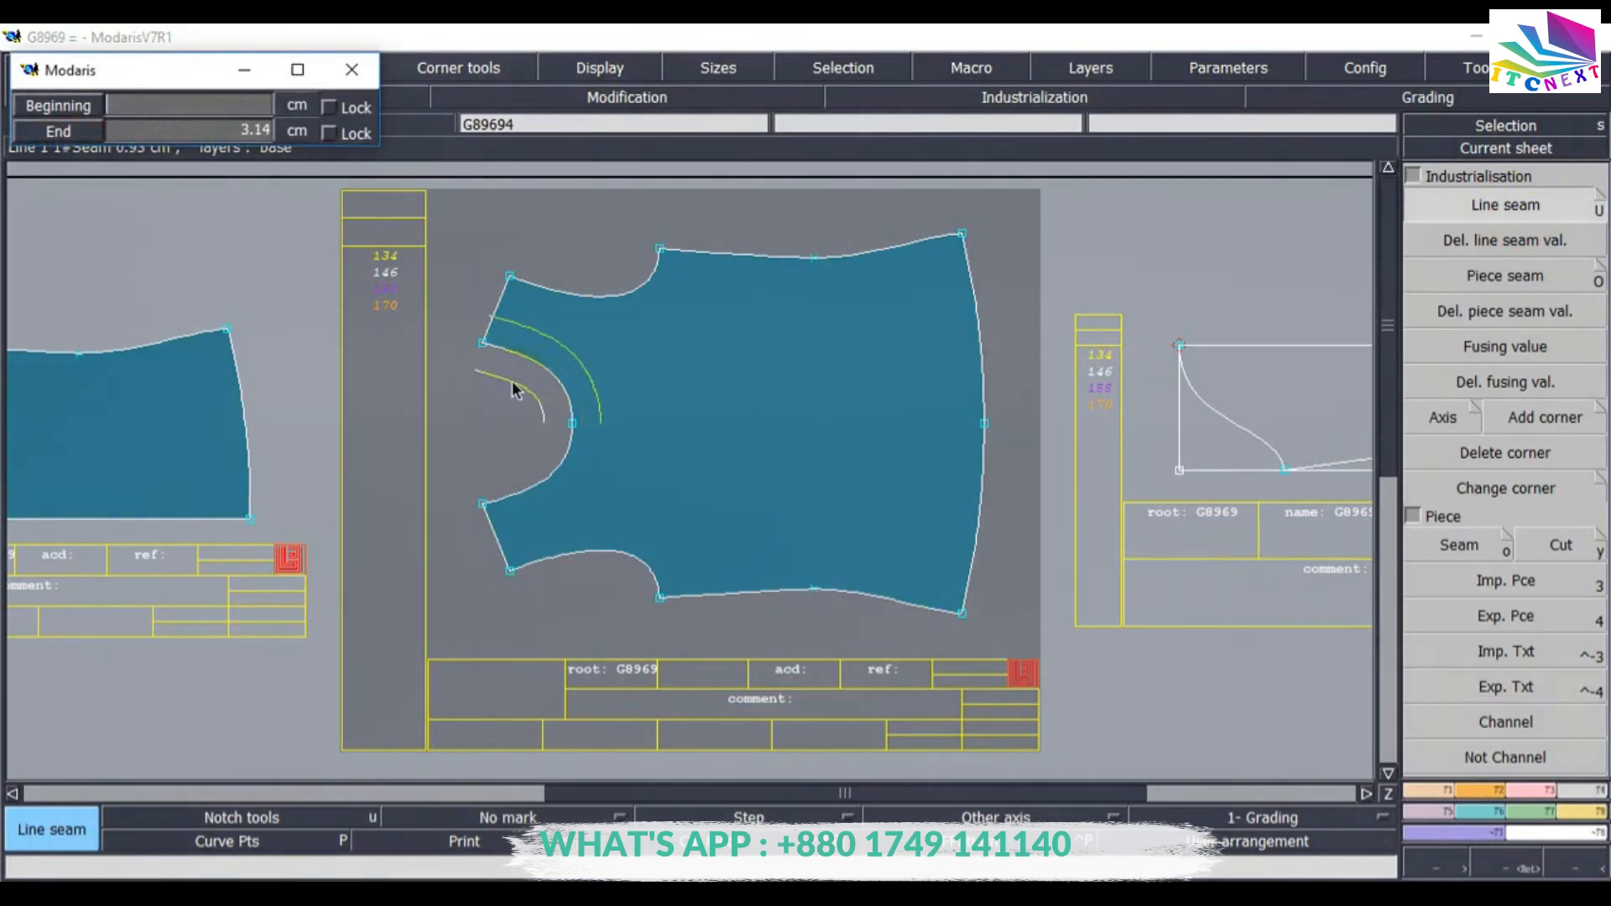
pyautogui.write('1')
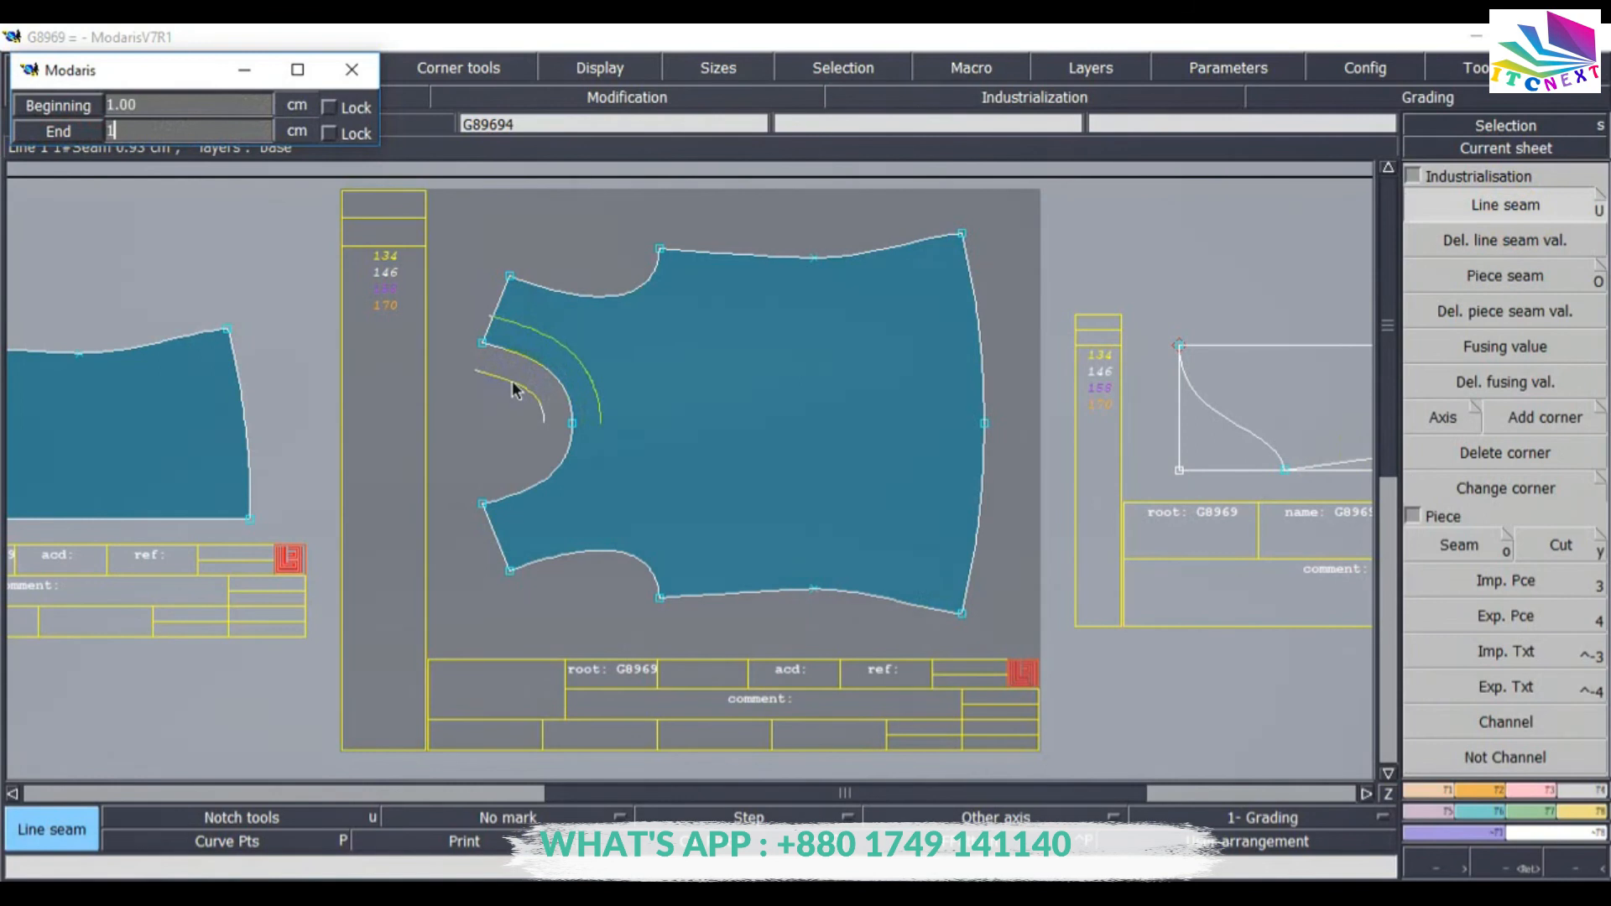
pyautogui.press('Return')
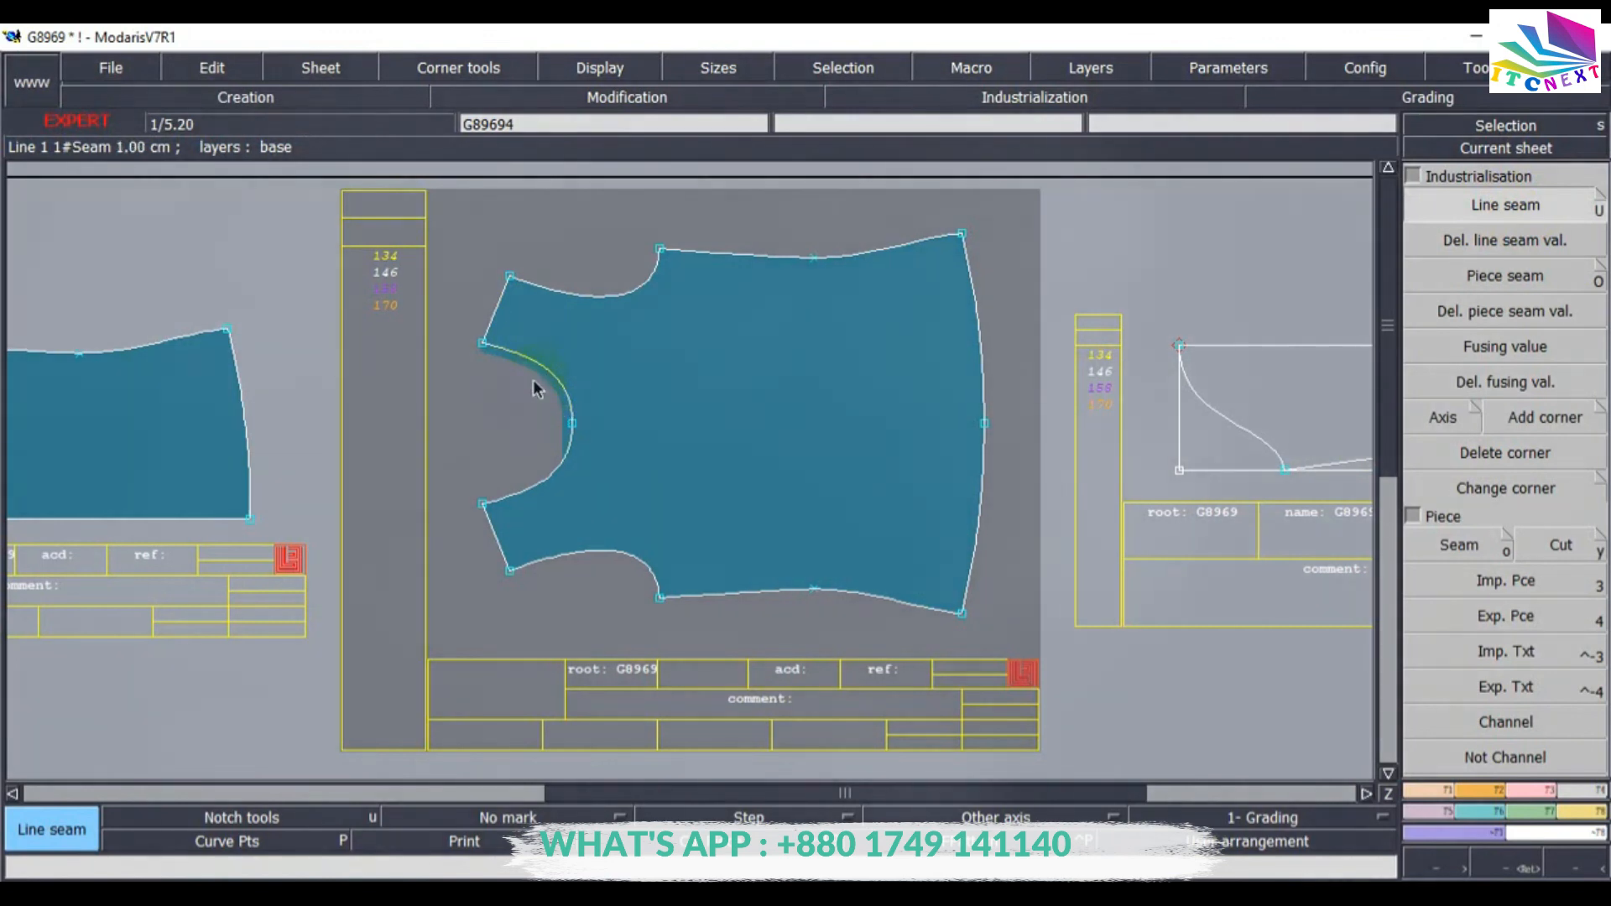
# Select all lines of the first body piece and give them a 1 cm seam allowance.
pyautogui.click(1097, 269)
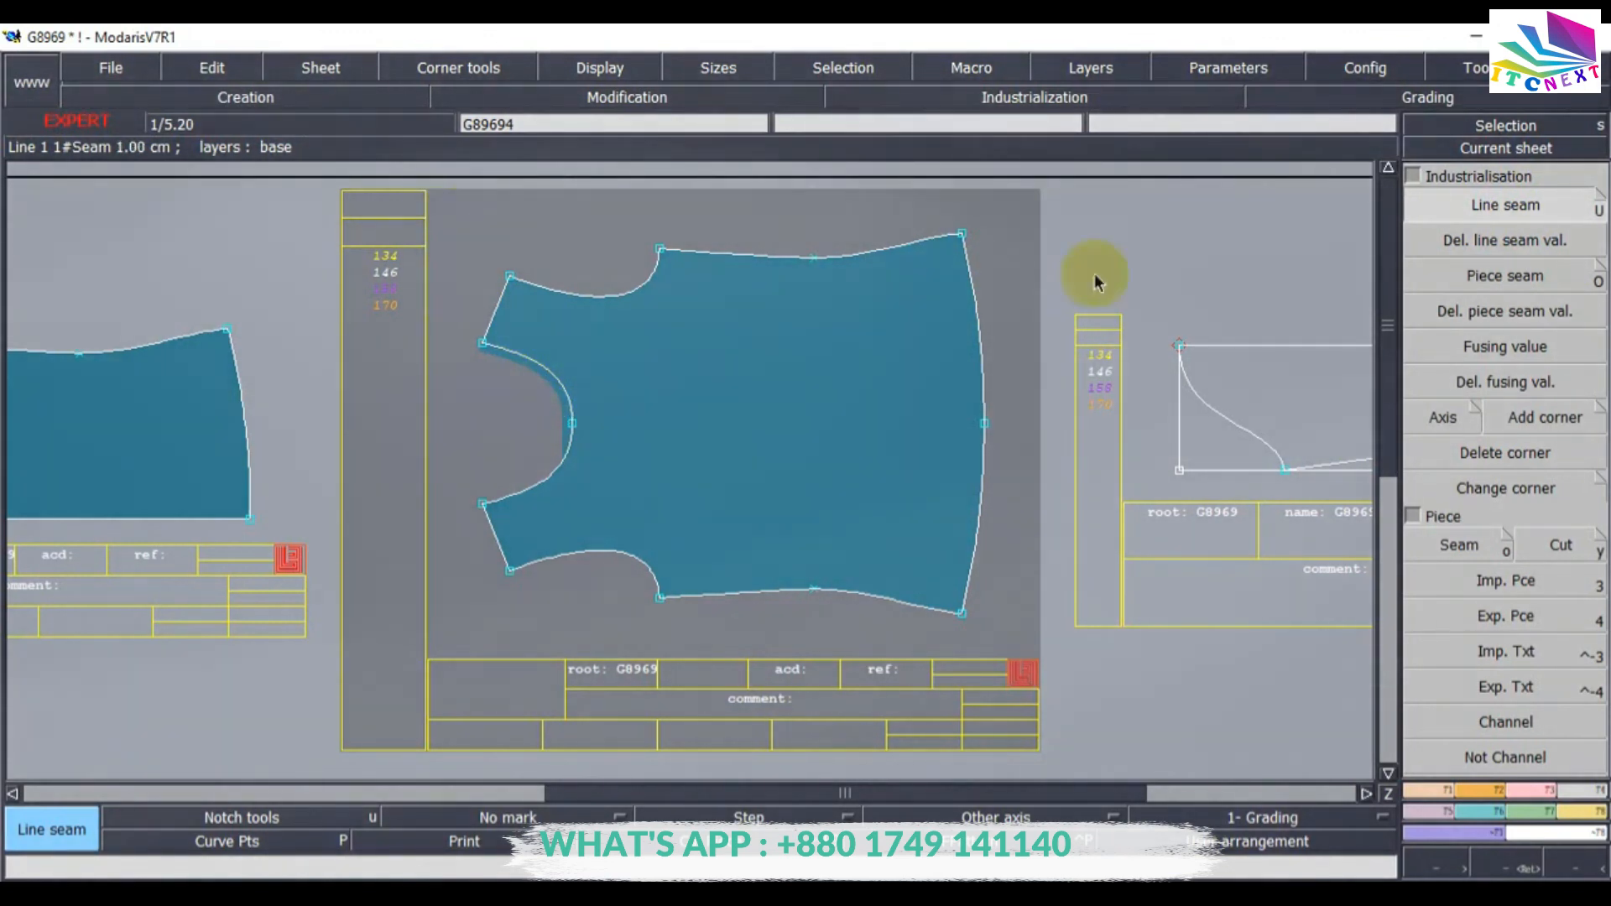
pyautogui.click(1485, 124)
pyautogui.click(445, 210)
pyautogui.moveTo(877, 516); pyautogui.dragTo(1035, 654)
pyautogui.click(1508, 210)
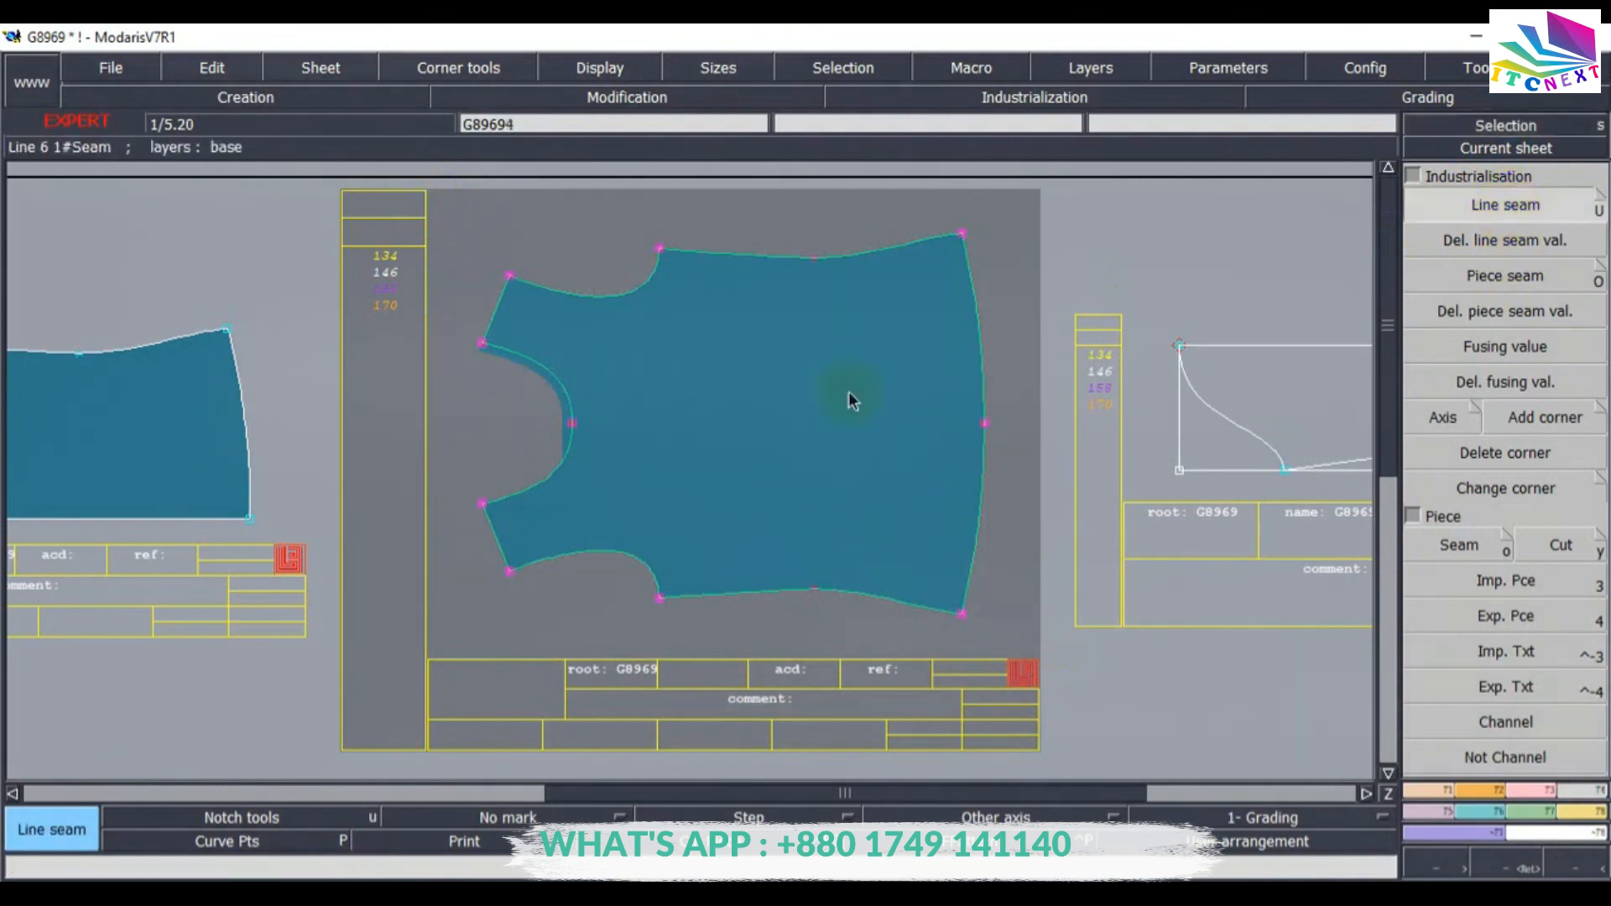
pyautogui.click(977, 337)
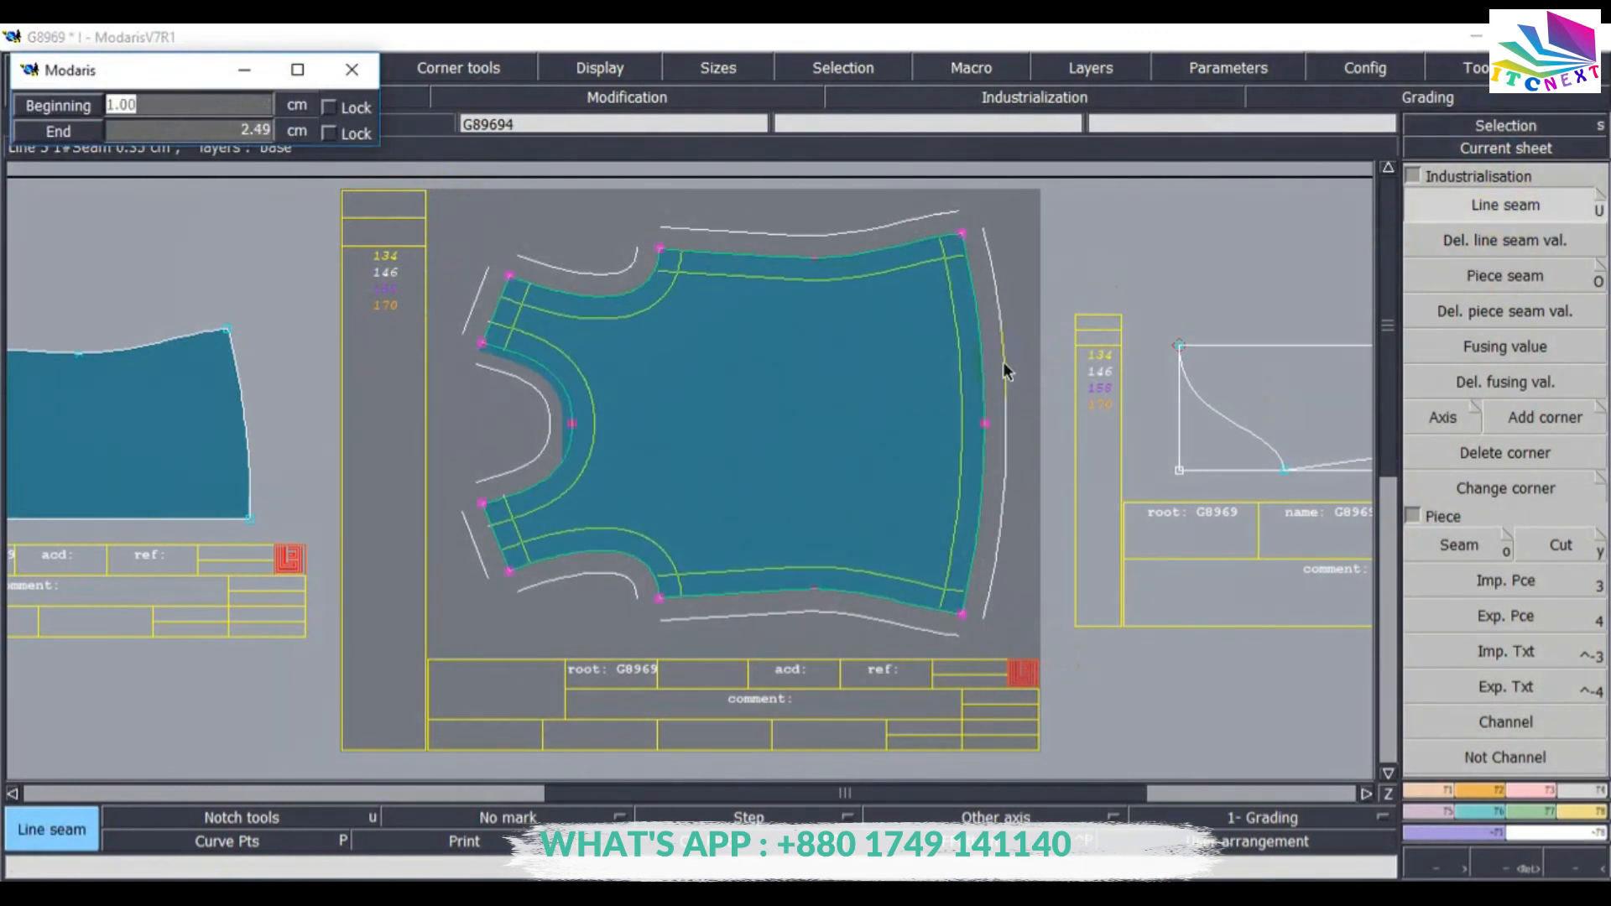
pyautogui.write('1')
pyautogui.press('Return')
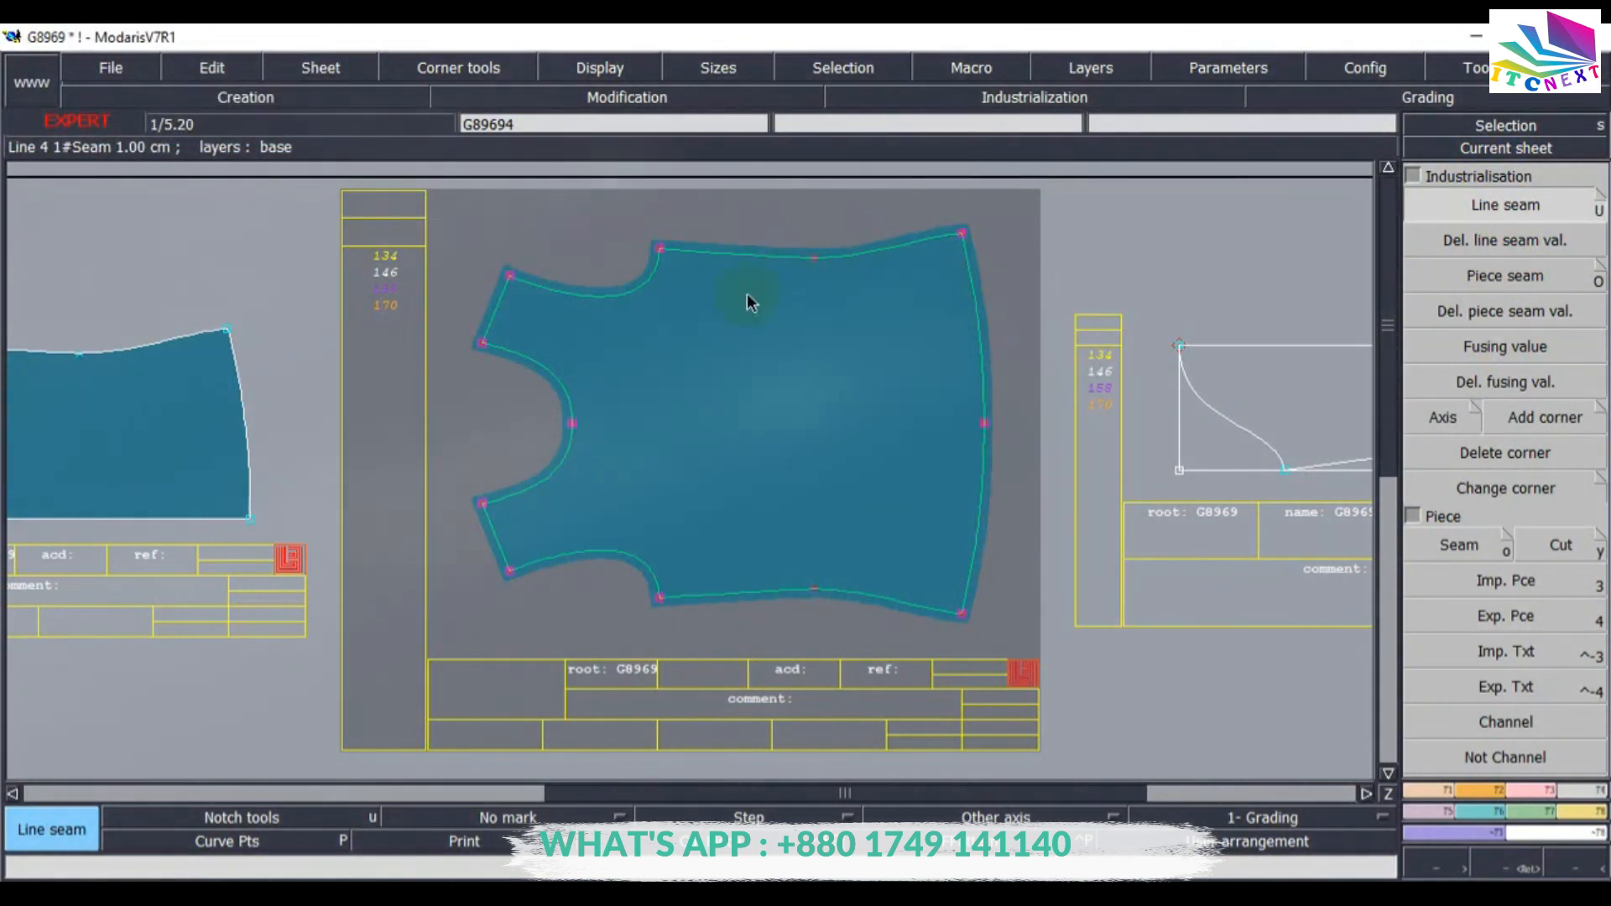
# Set a 2.5 cm seam allowance on the first body piece's hem edge.
pyautogui.click(735, 211)
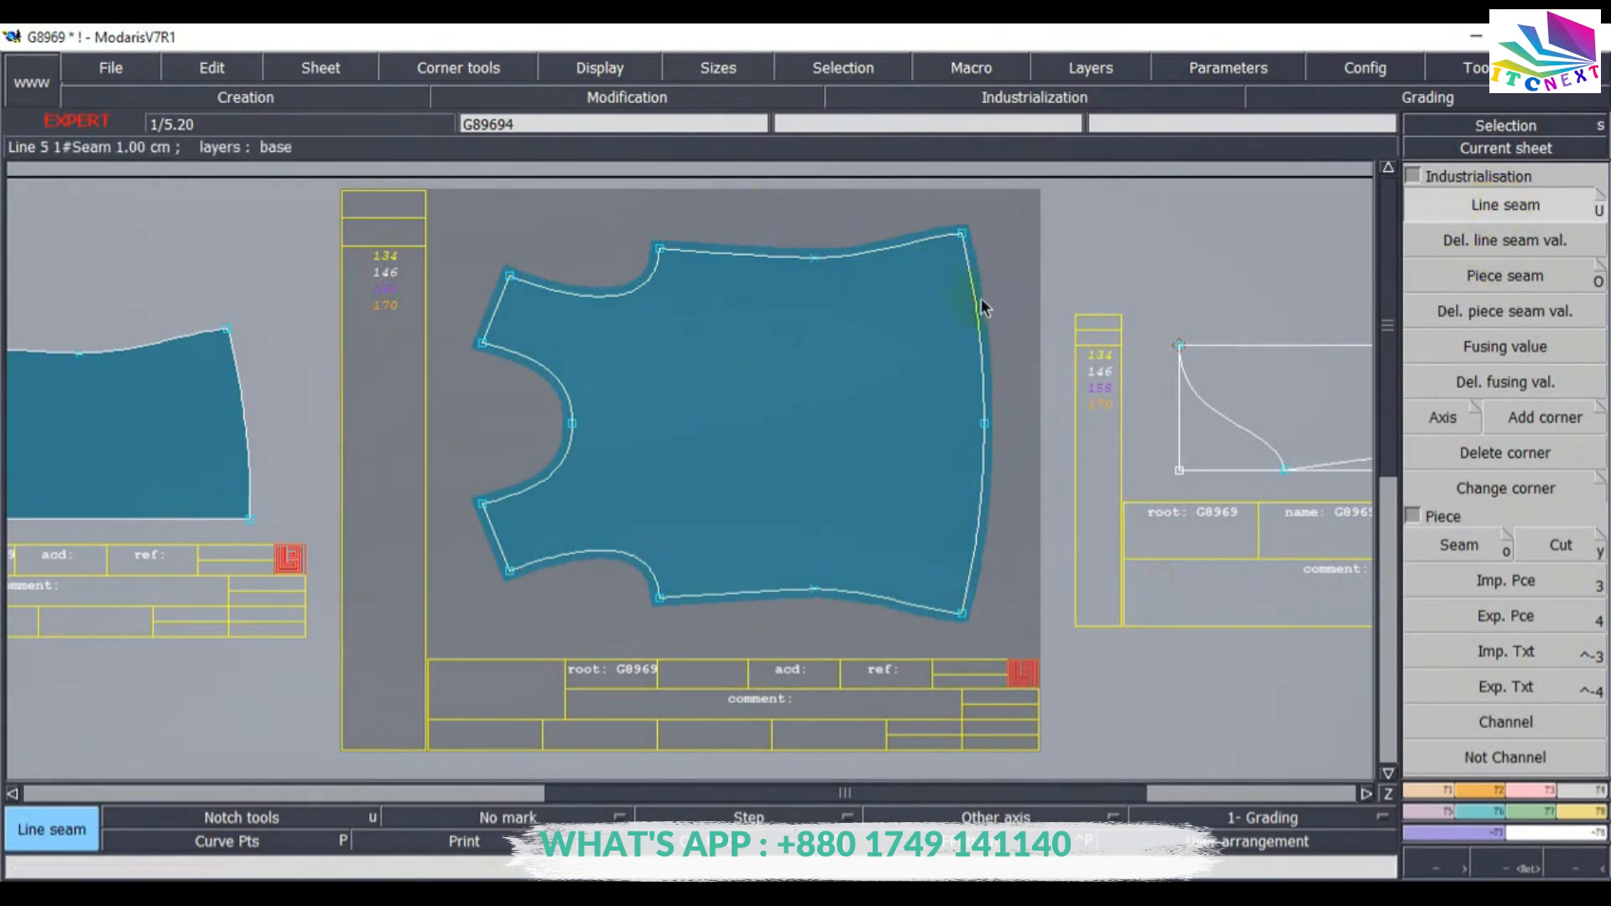
pyautogui.click(1028, 311)
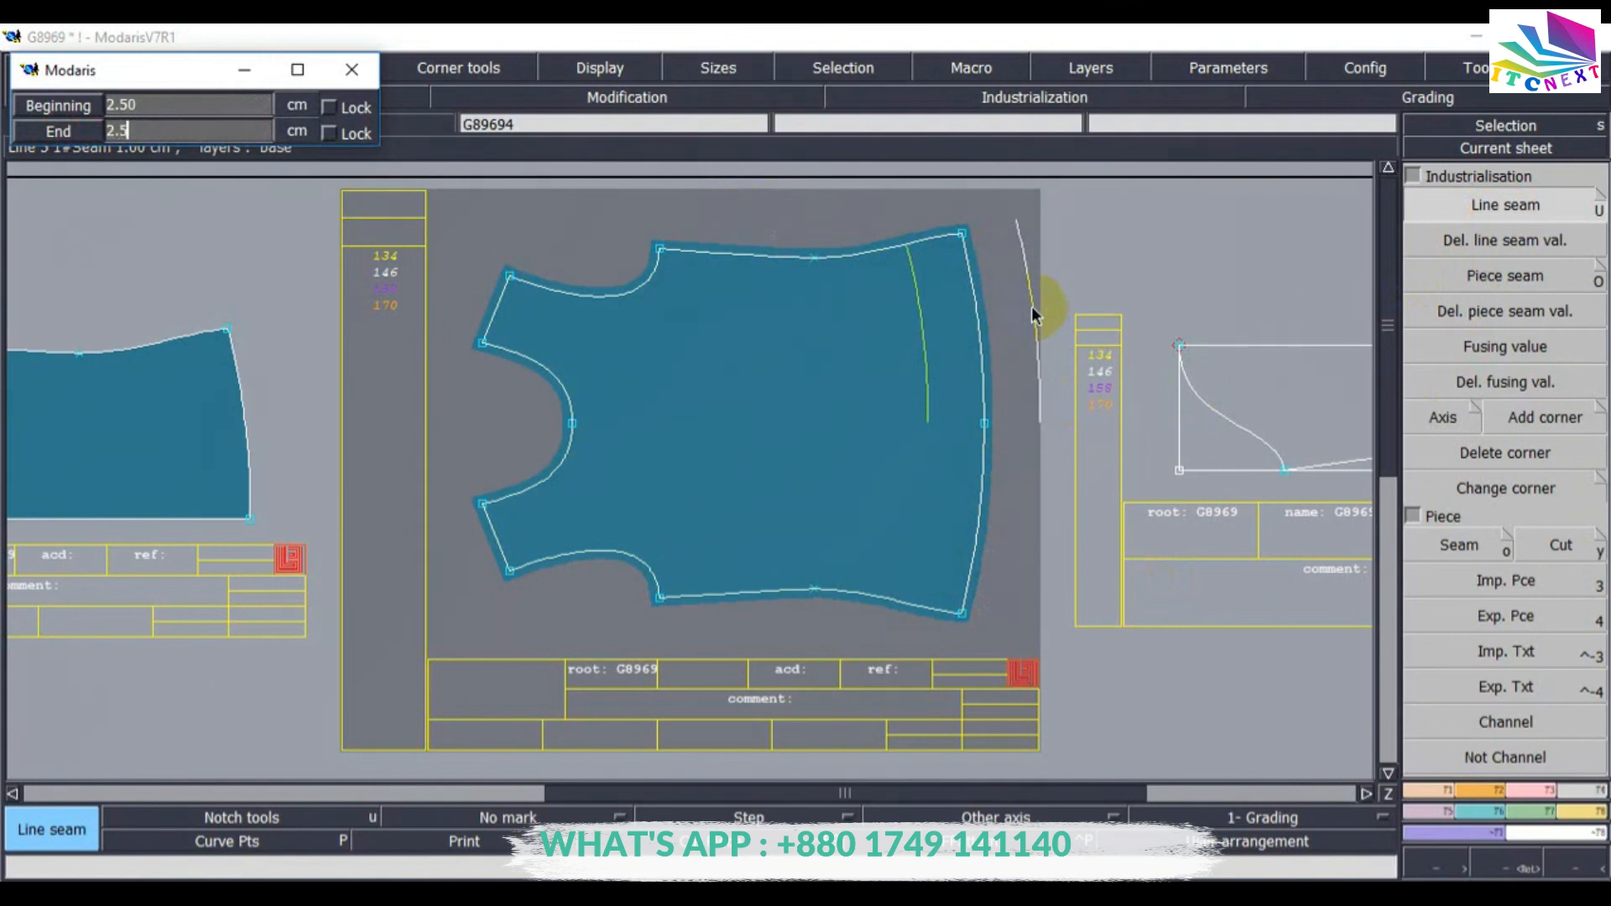
pyautogui.press('Return')
pyautogui.click(1013, 463)
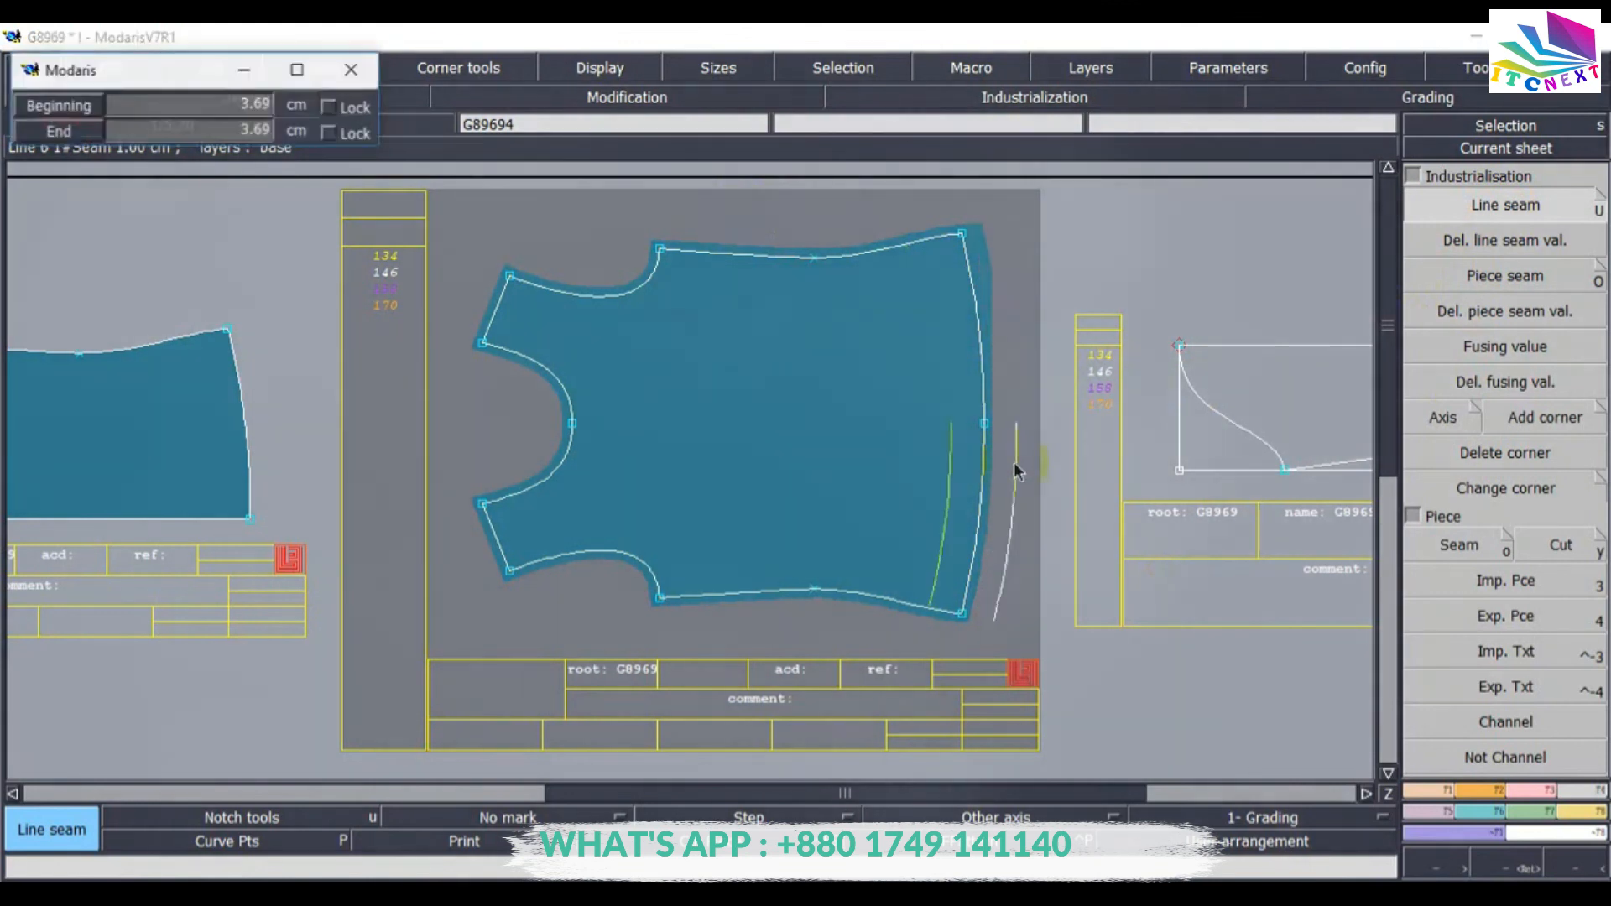
pyautogui.press('Return')
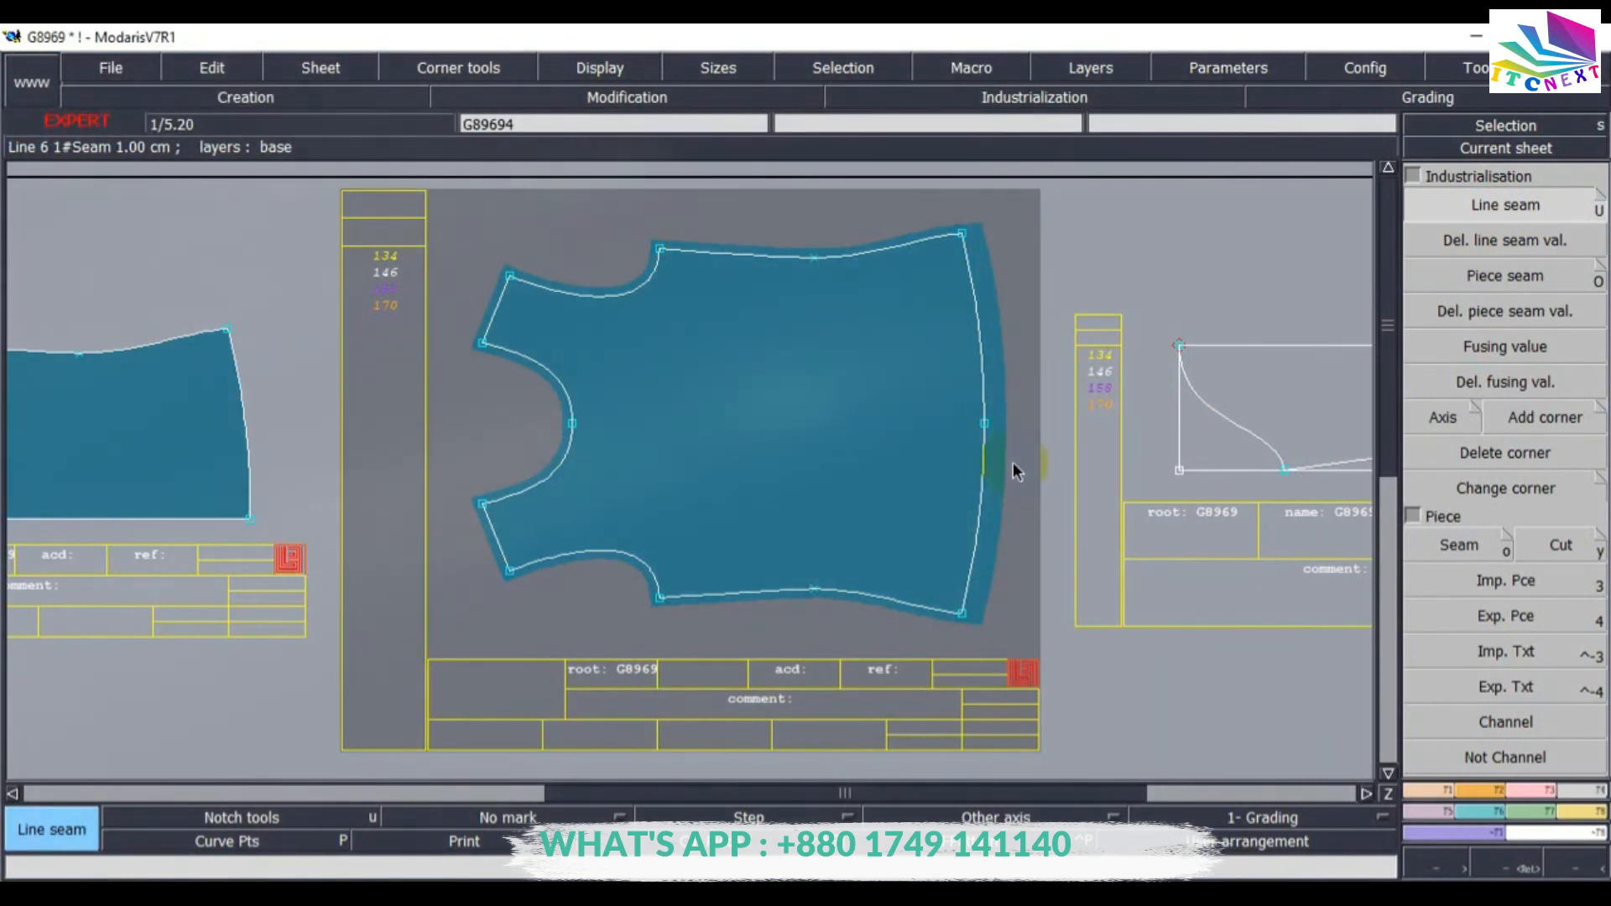
# Select the sleeve and second body piece and give all their lines a 1 cm seam allowance at both ends.
pyautogui.press('8')
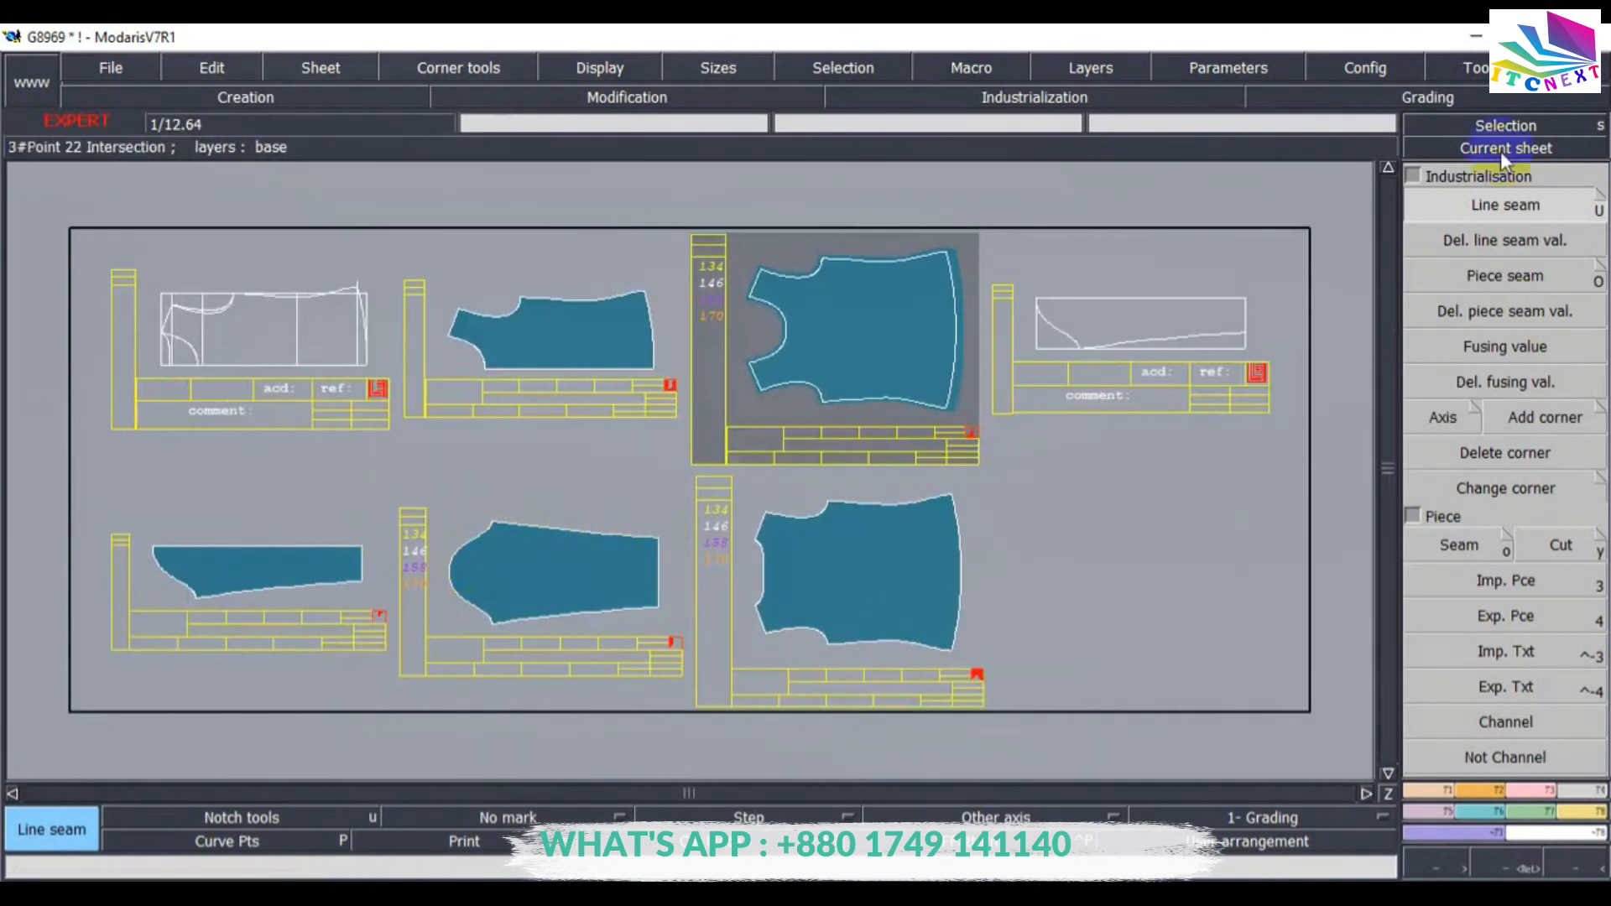
pyautogui.click(1499, 128)
pyautogui.moveTo(383, 477); pyautogui.dragTo(1049, 703)
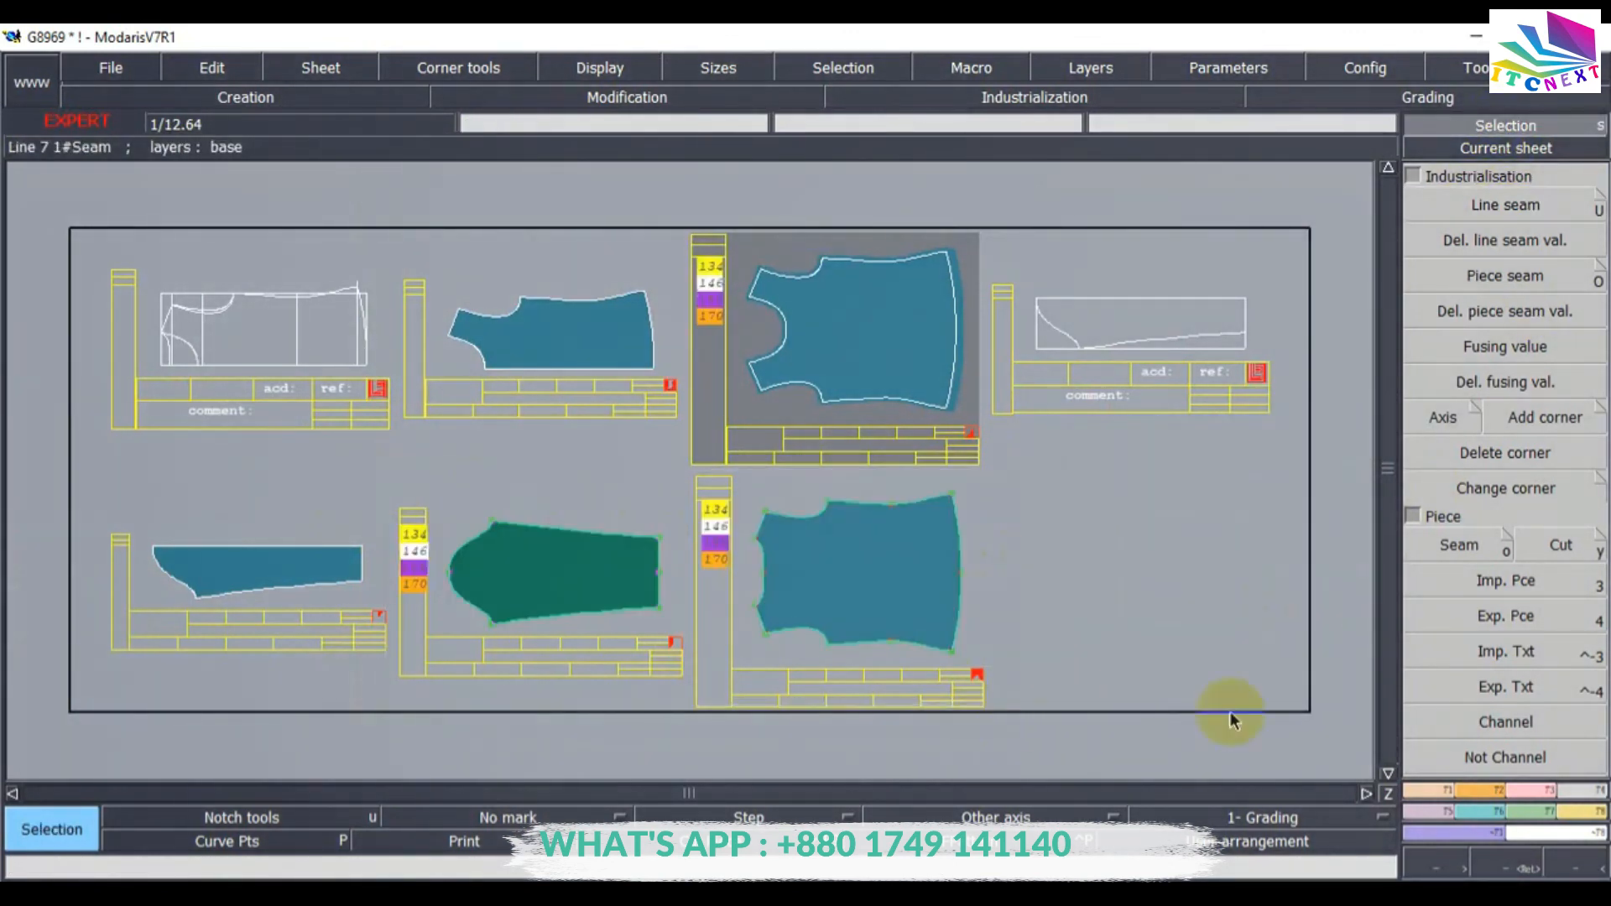
pyautogui.click(1468, 206)
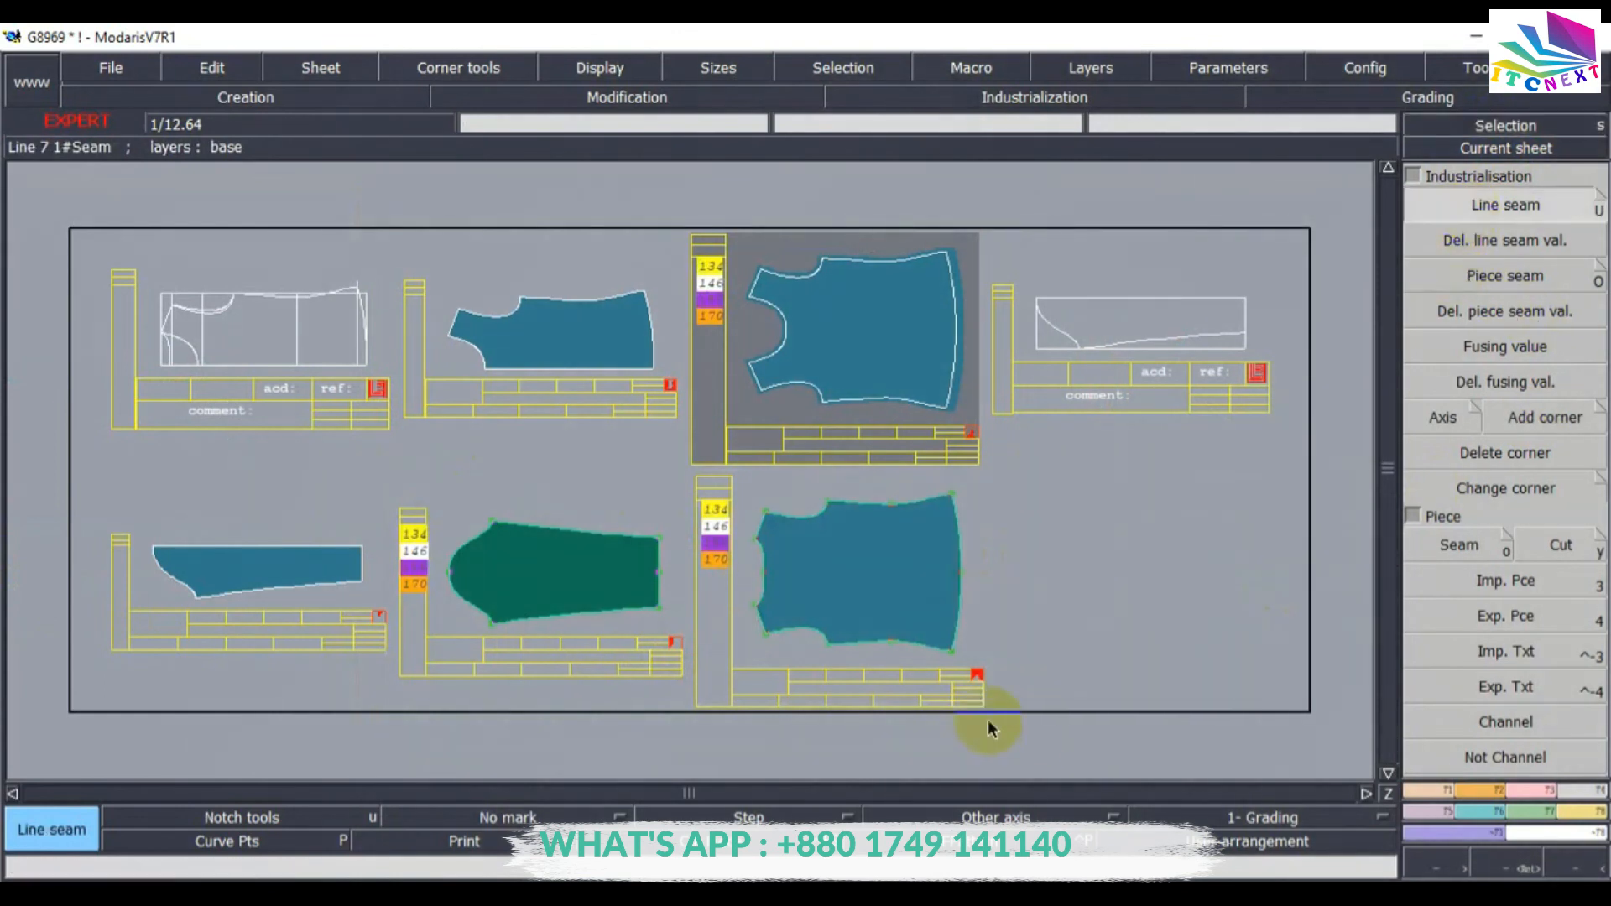
pyautogui.click(962, 607)
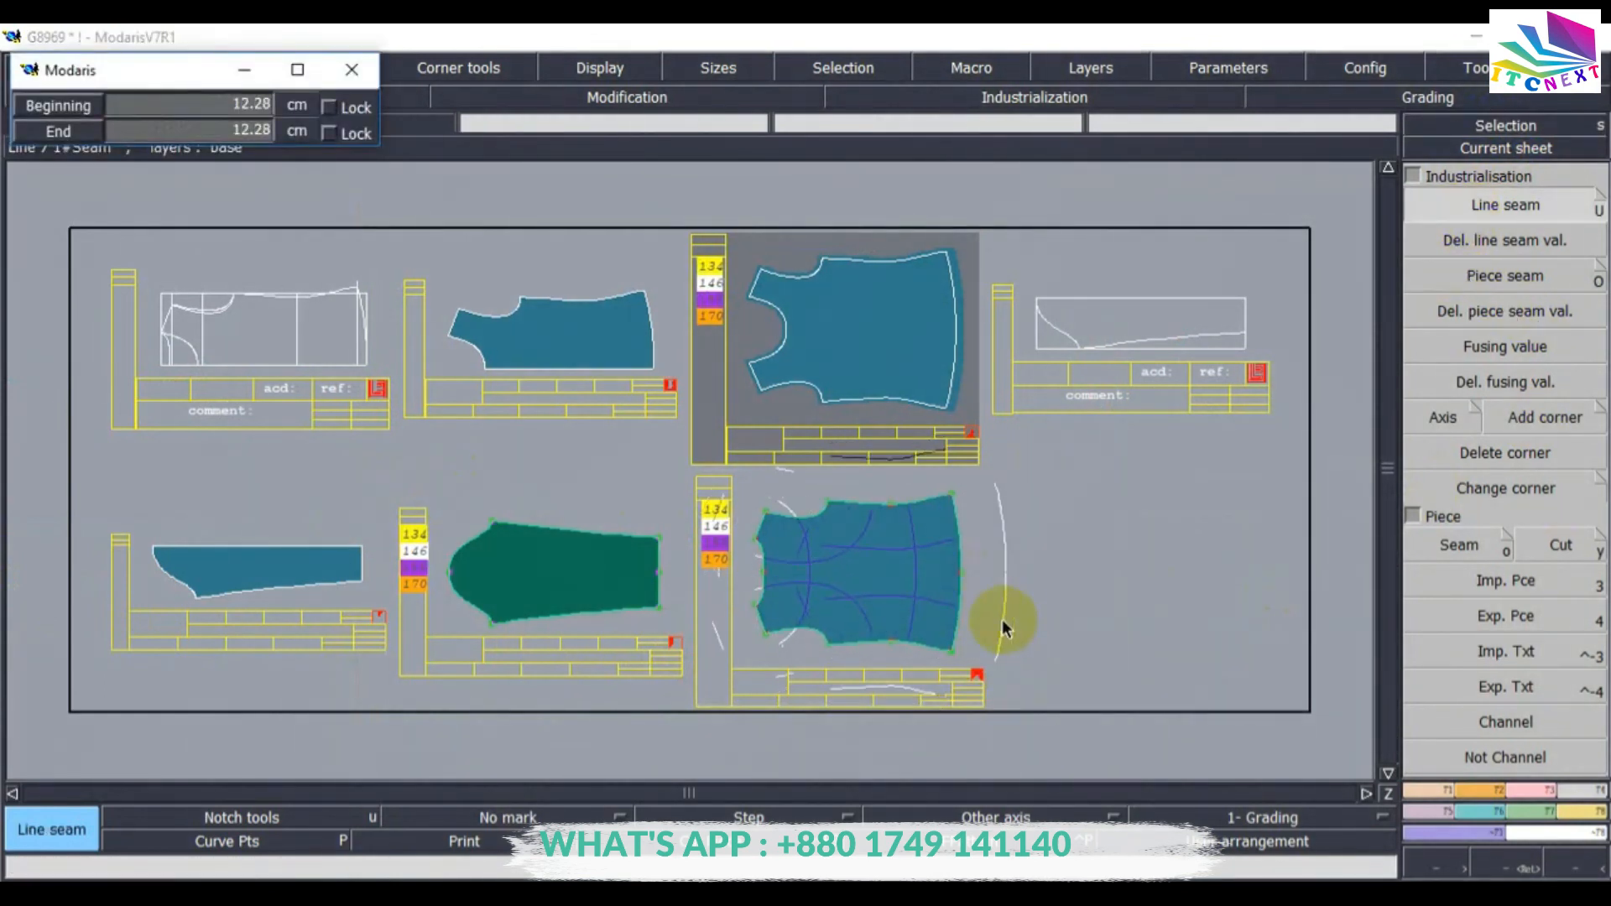
pyautogui.write('1')
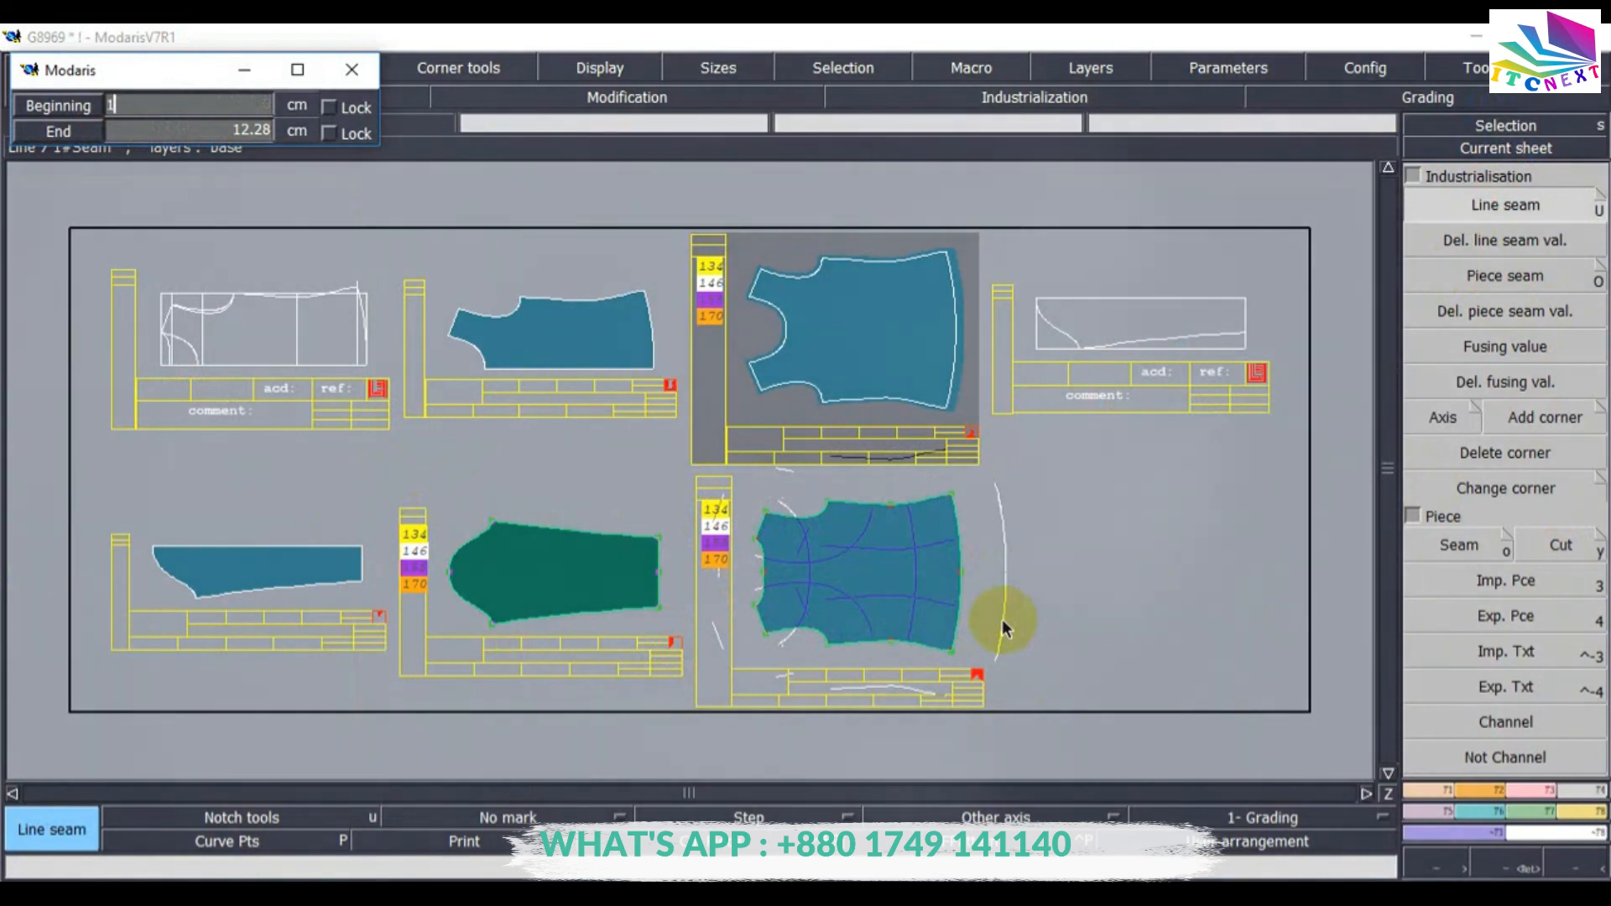
pyautogui.press('Tab')
pyautogui.write('1')
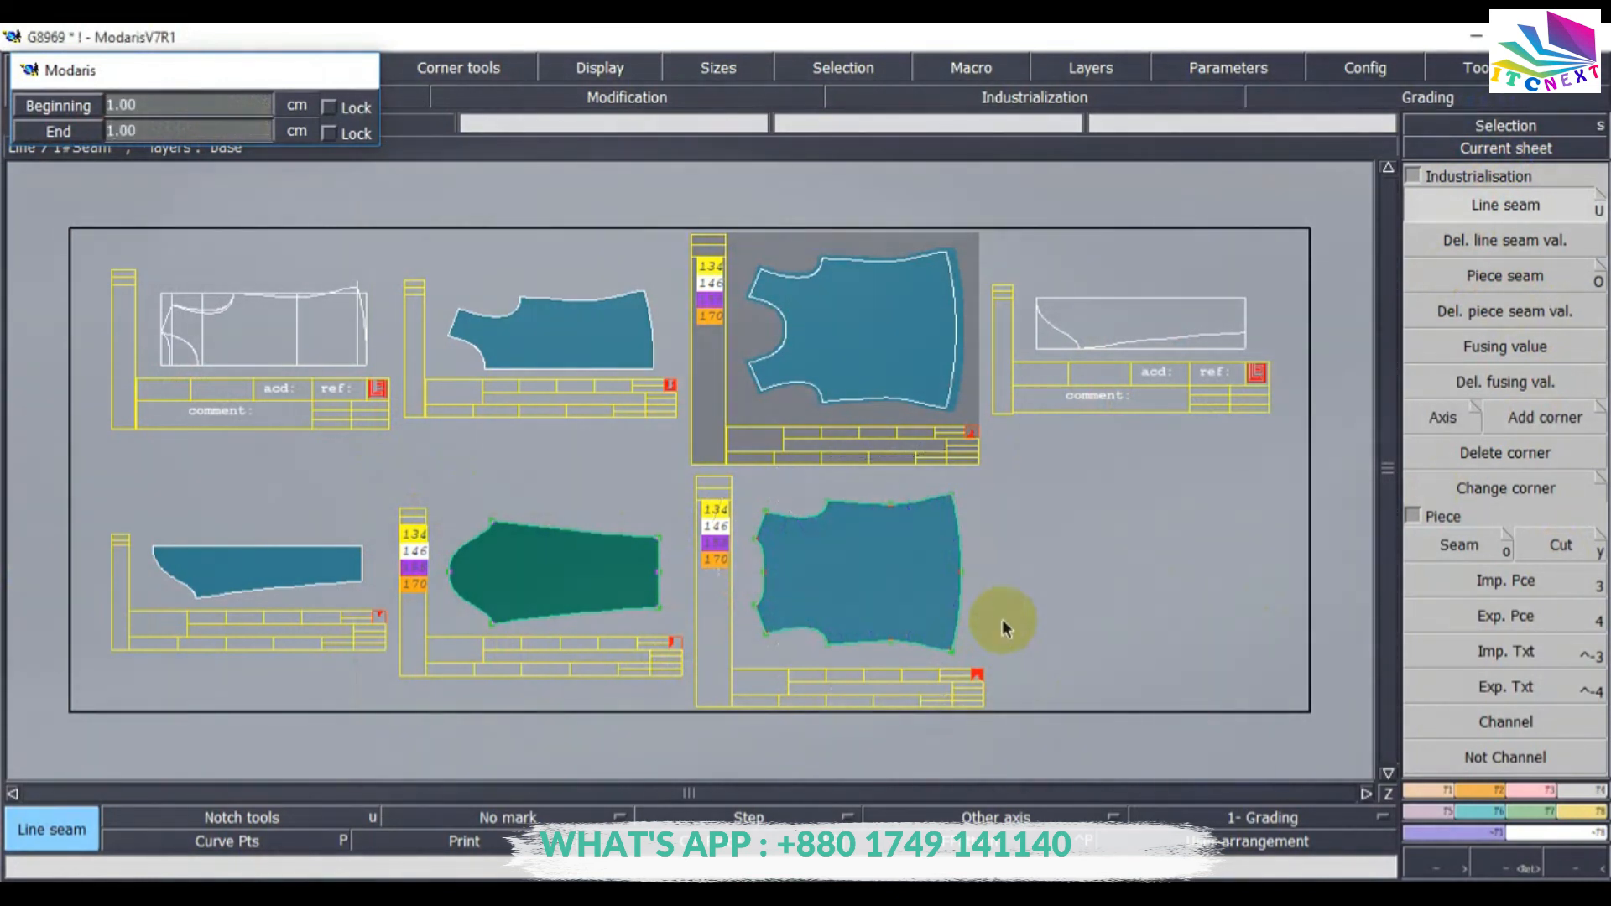
pyautogui.press('Return')
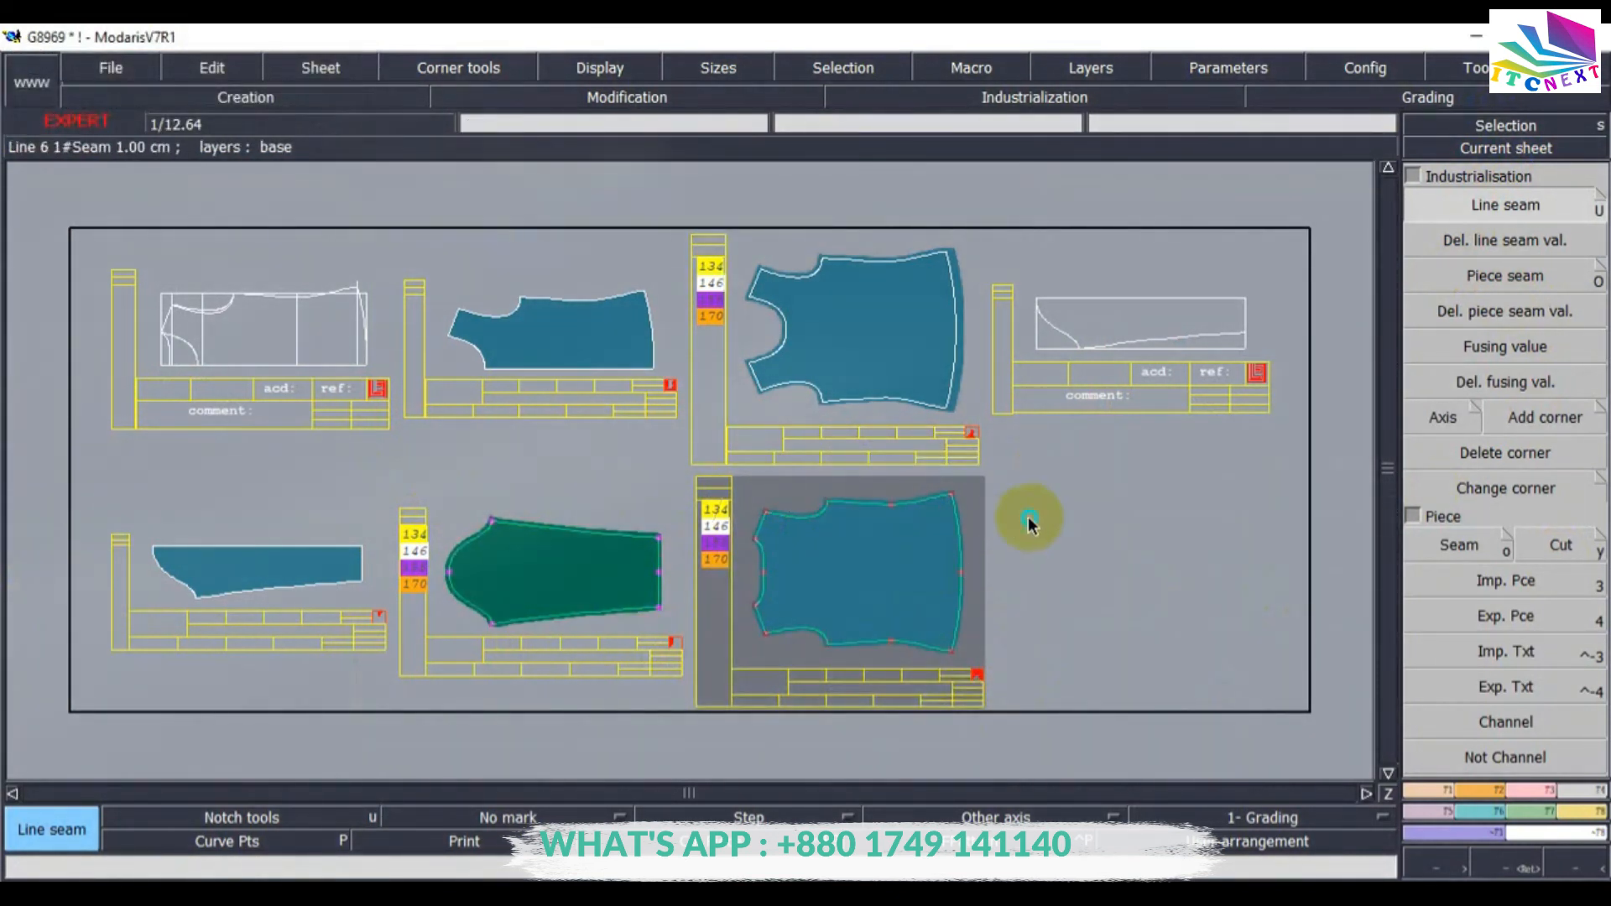
# Set a 2.5 cm seam allowance at both ends of the sleeve's straight hem edge segments.
pyautogui.click(1030, 518)
pyautogui.click(1499, 149)
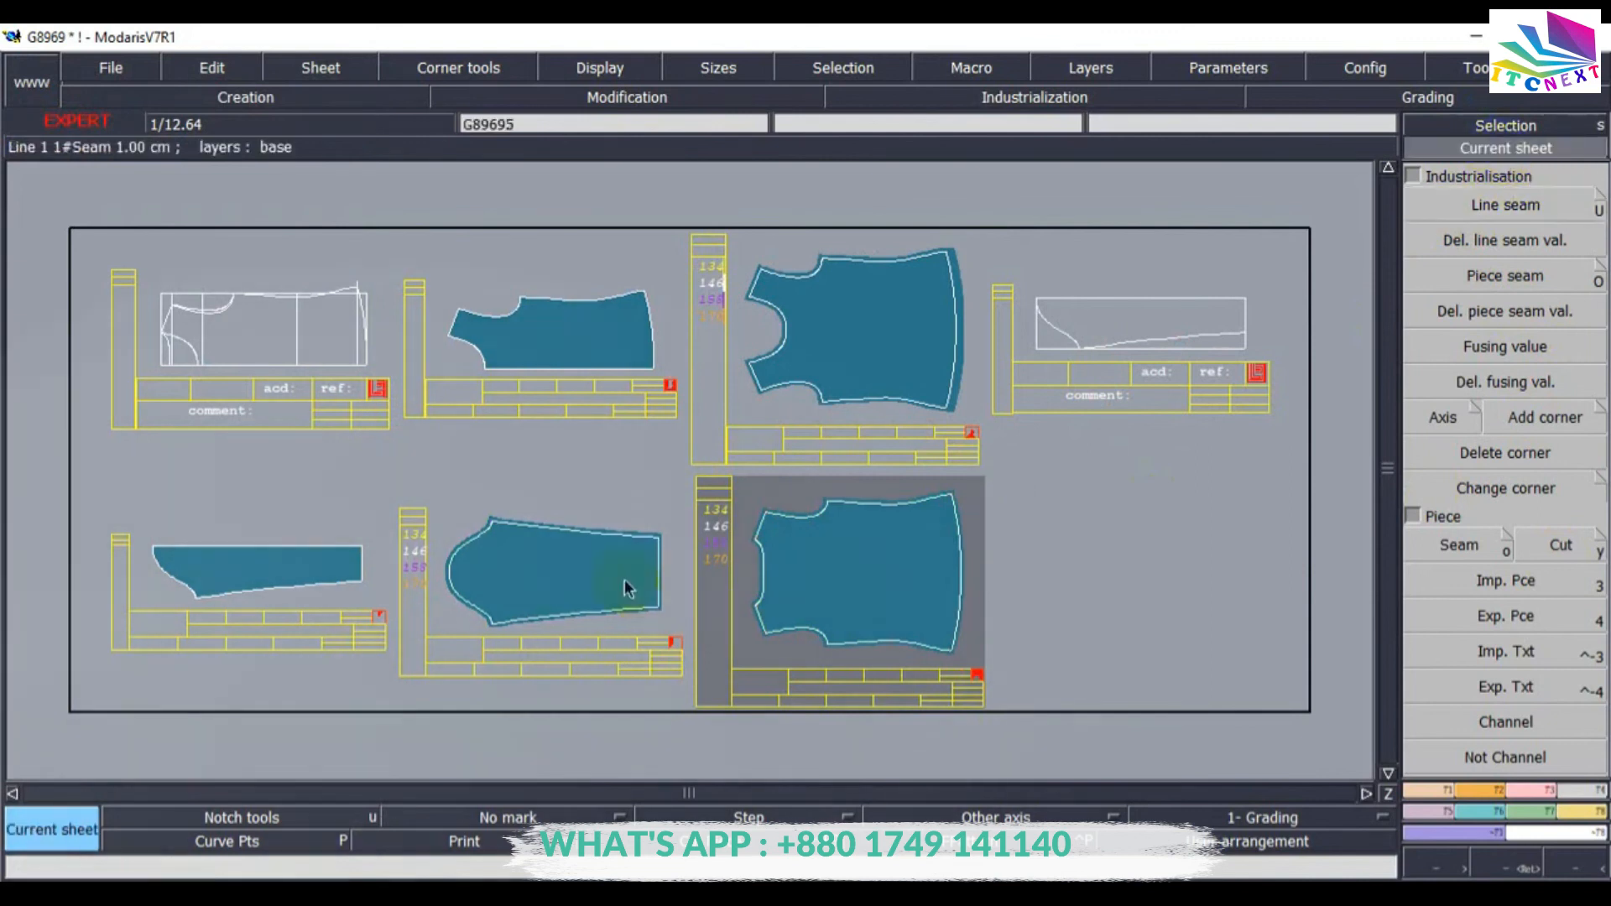
pyautogui.click(625, 579)
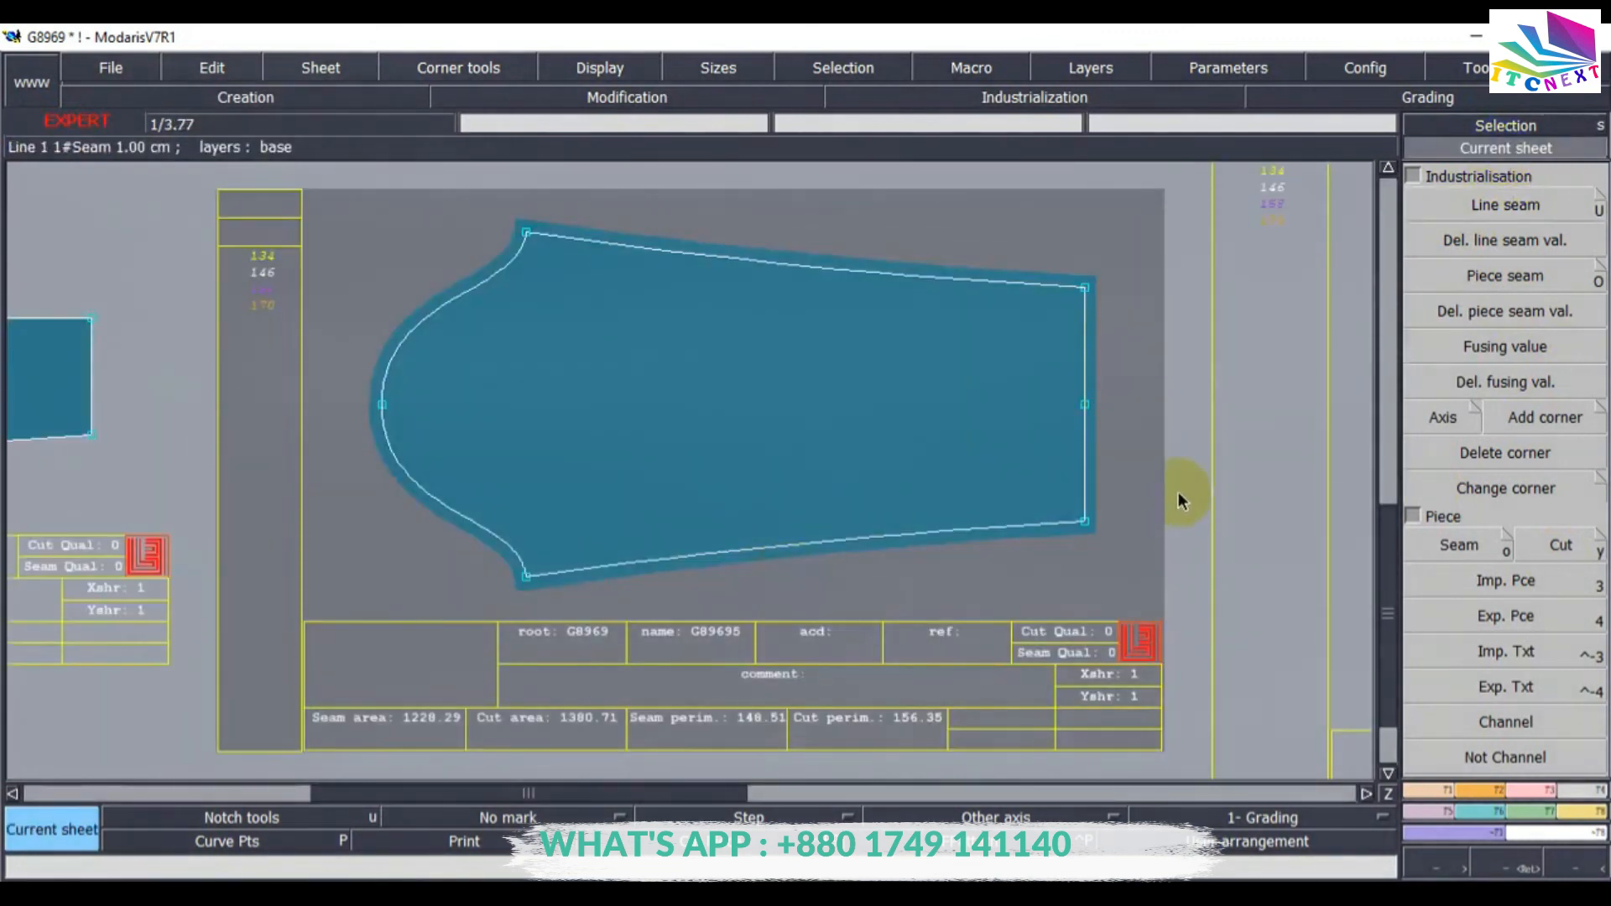
pyautogui.click(1503, 205)
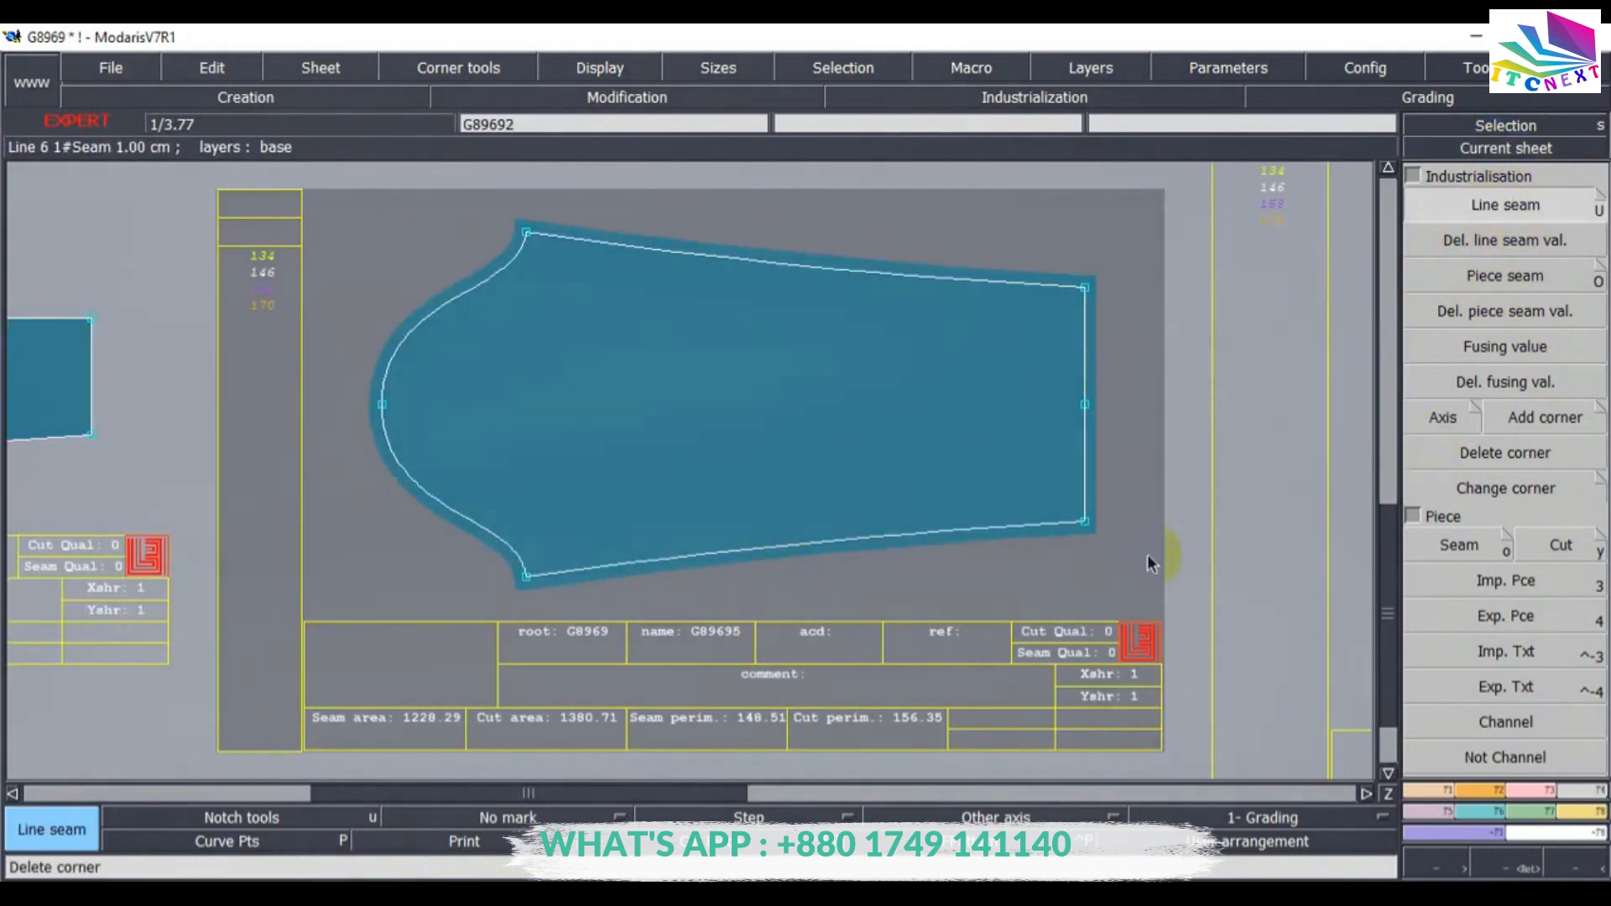
pyautogui.click(1084, 334)
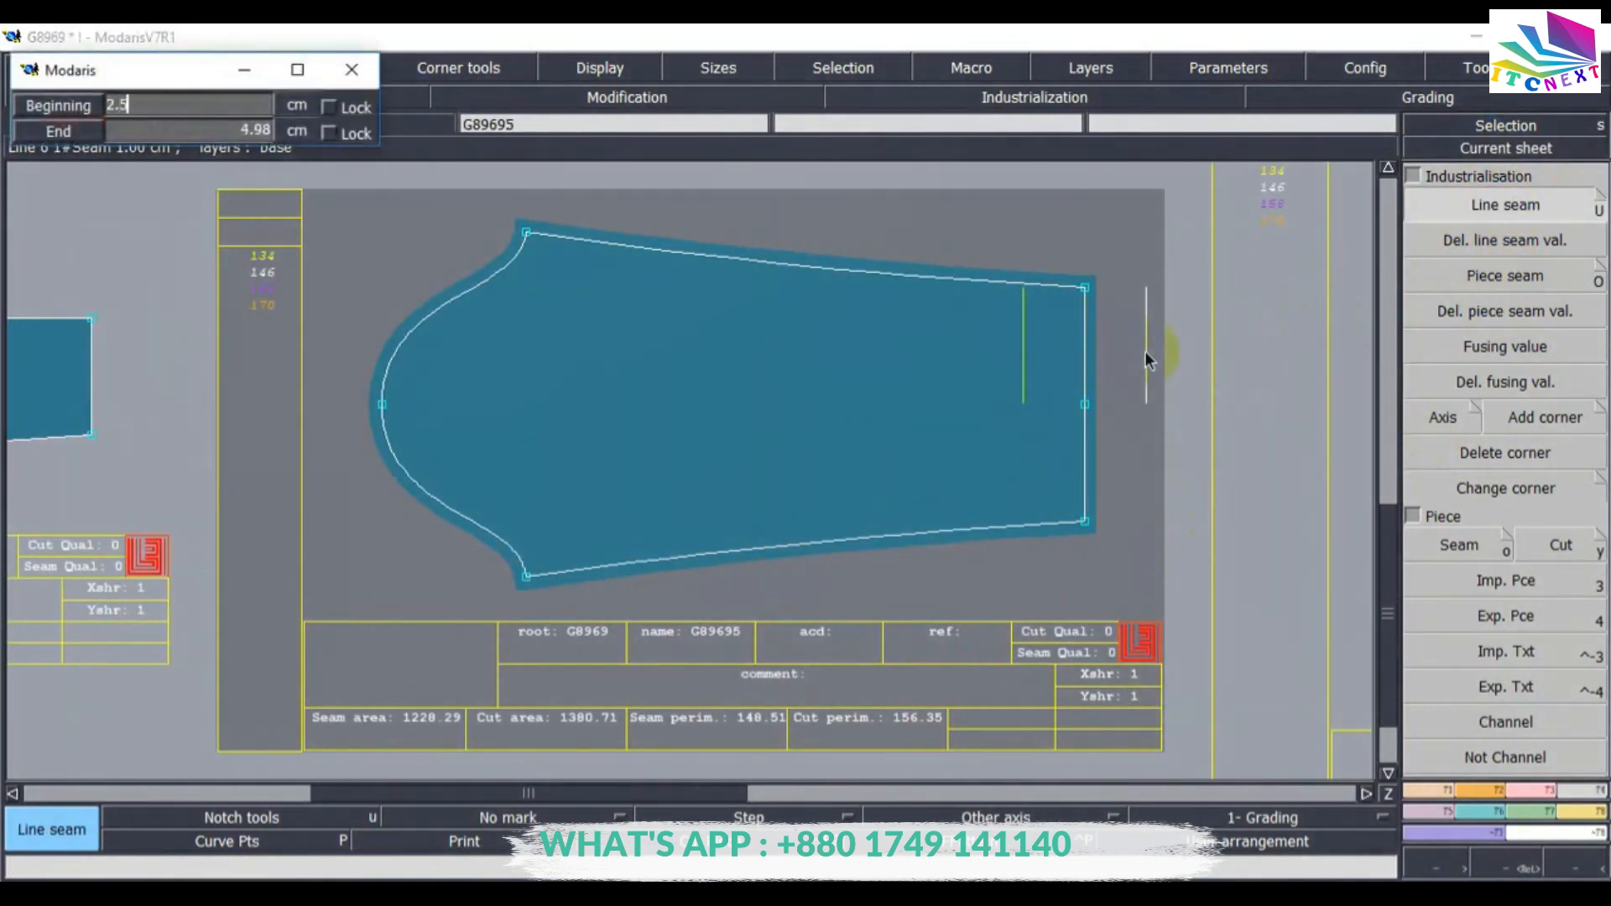
pyautogui.press('Return')
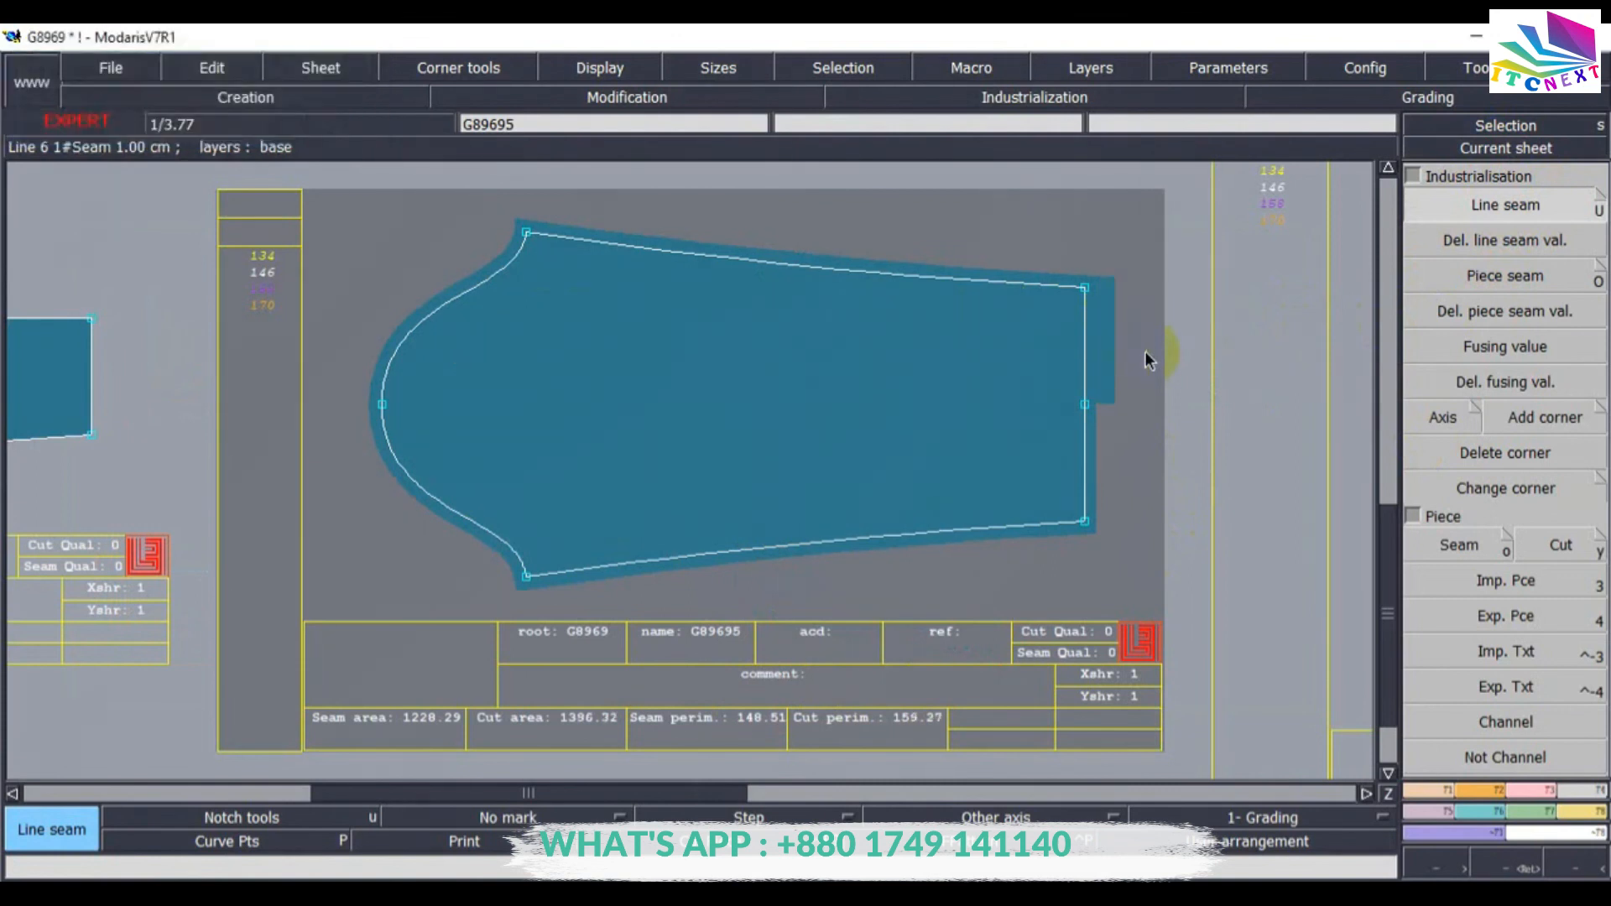
pyautogui.click(1084, 453)
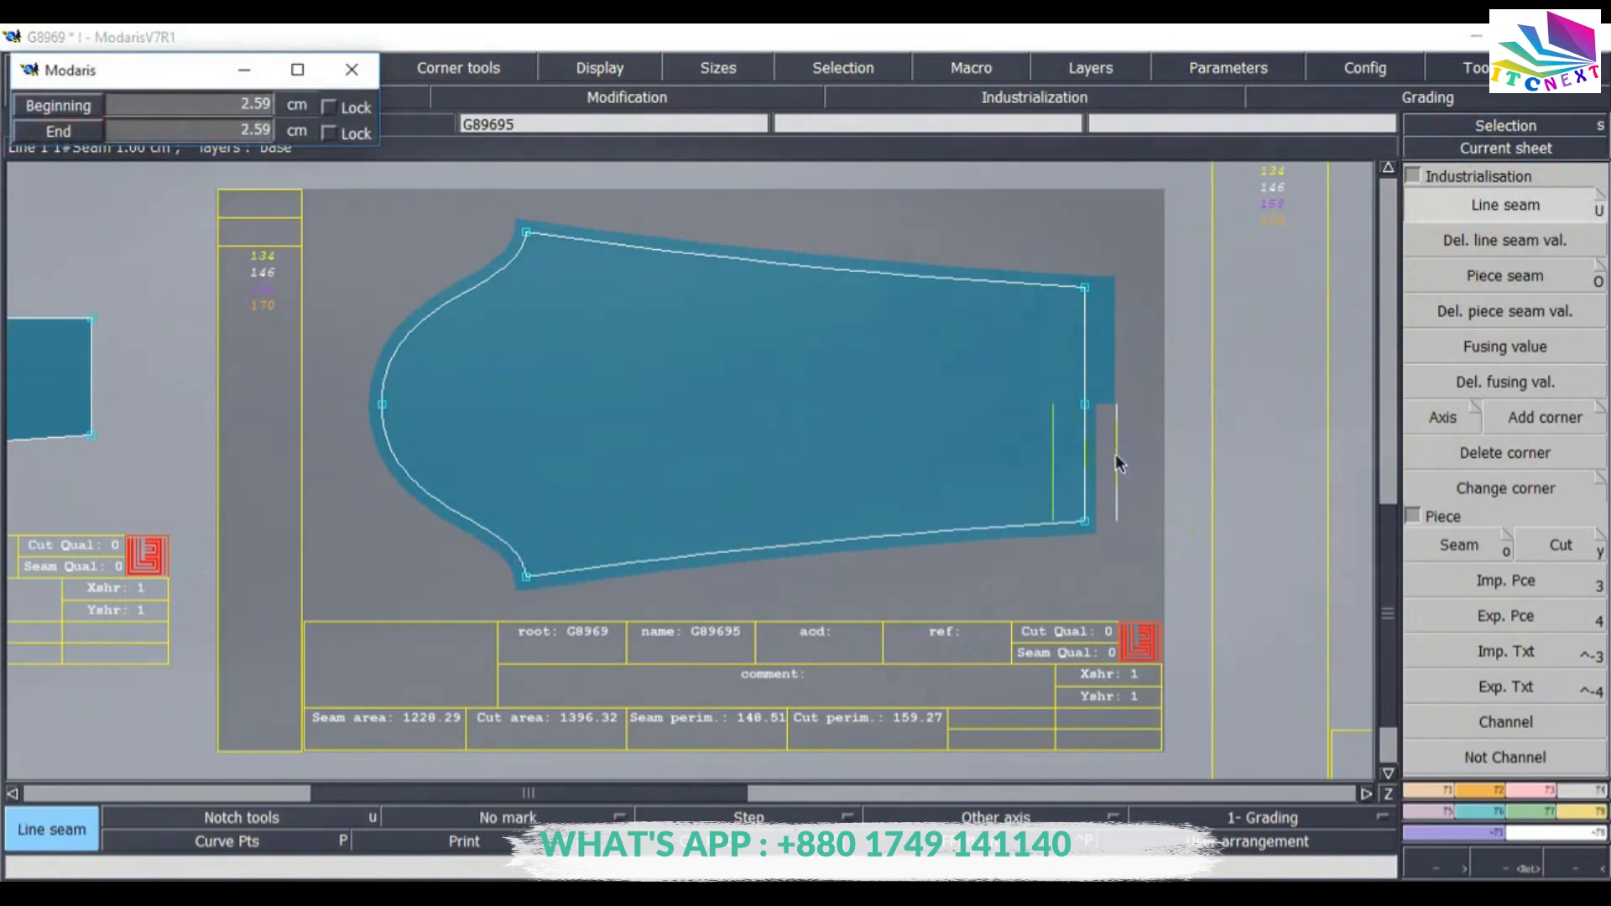
pyautogui.write('2.50')
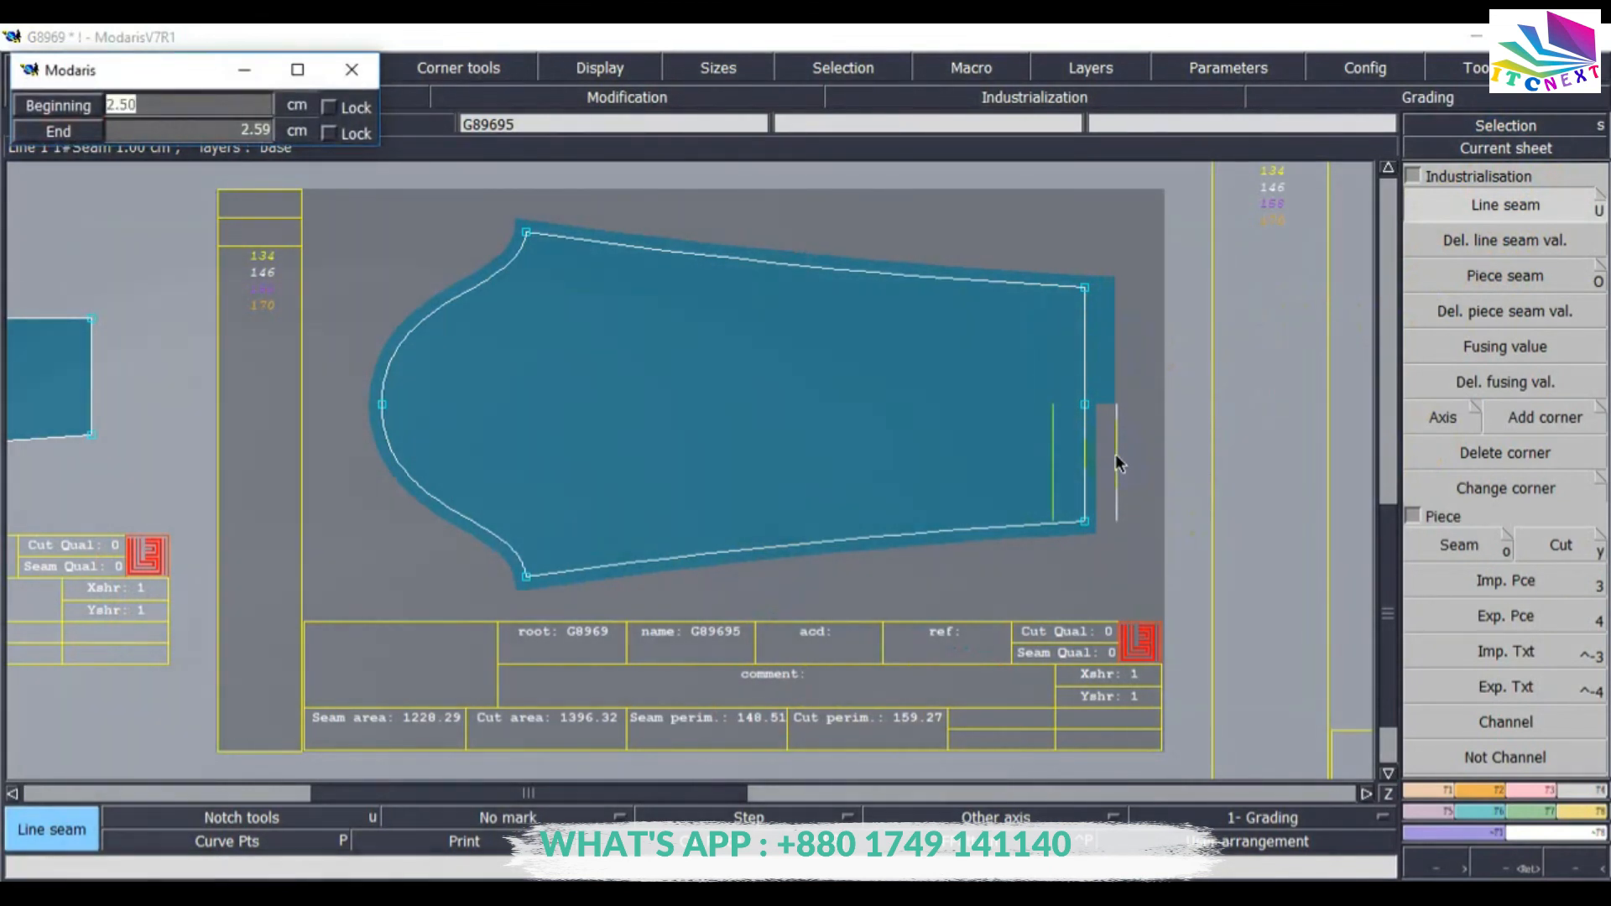
pyautogui.press('Tab')
pyautogui.write('2.50')
pyautogui.press('Return')
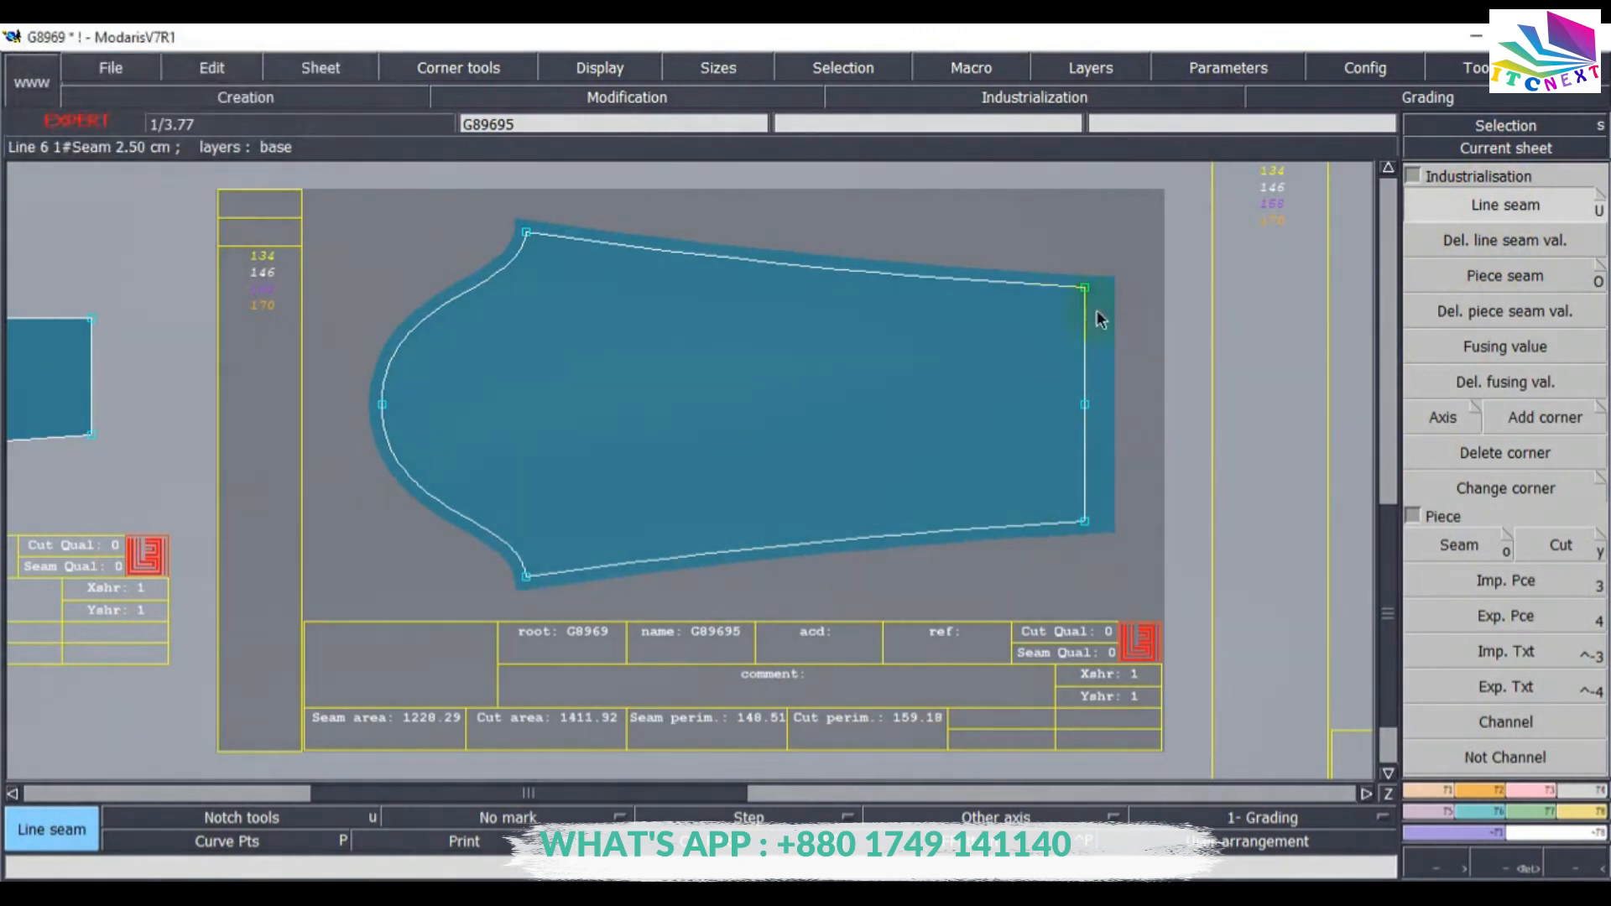
# Set the sleeve hem's upper corner to Next symmetry and its lower corner to Previous turn up.
pyautogui.press('Return')
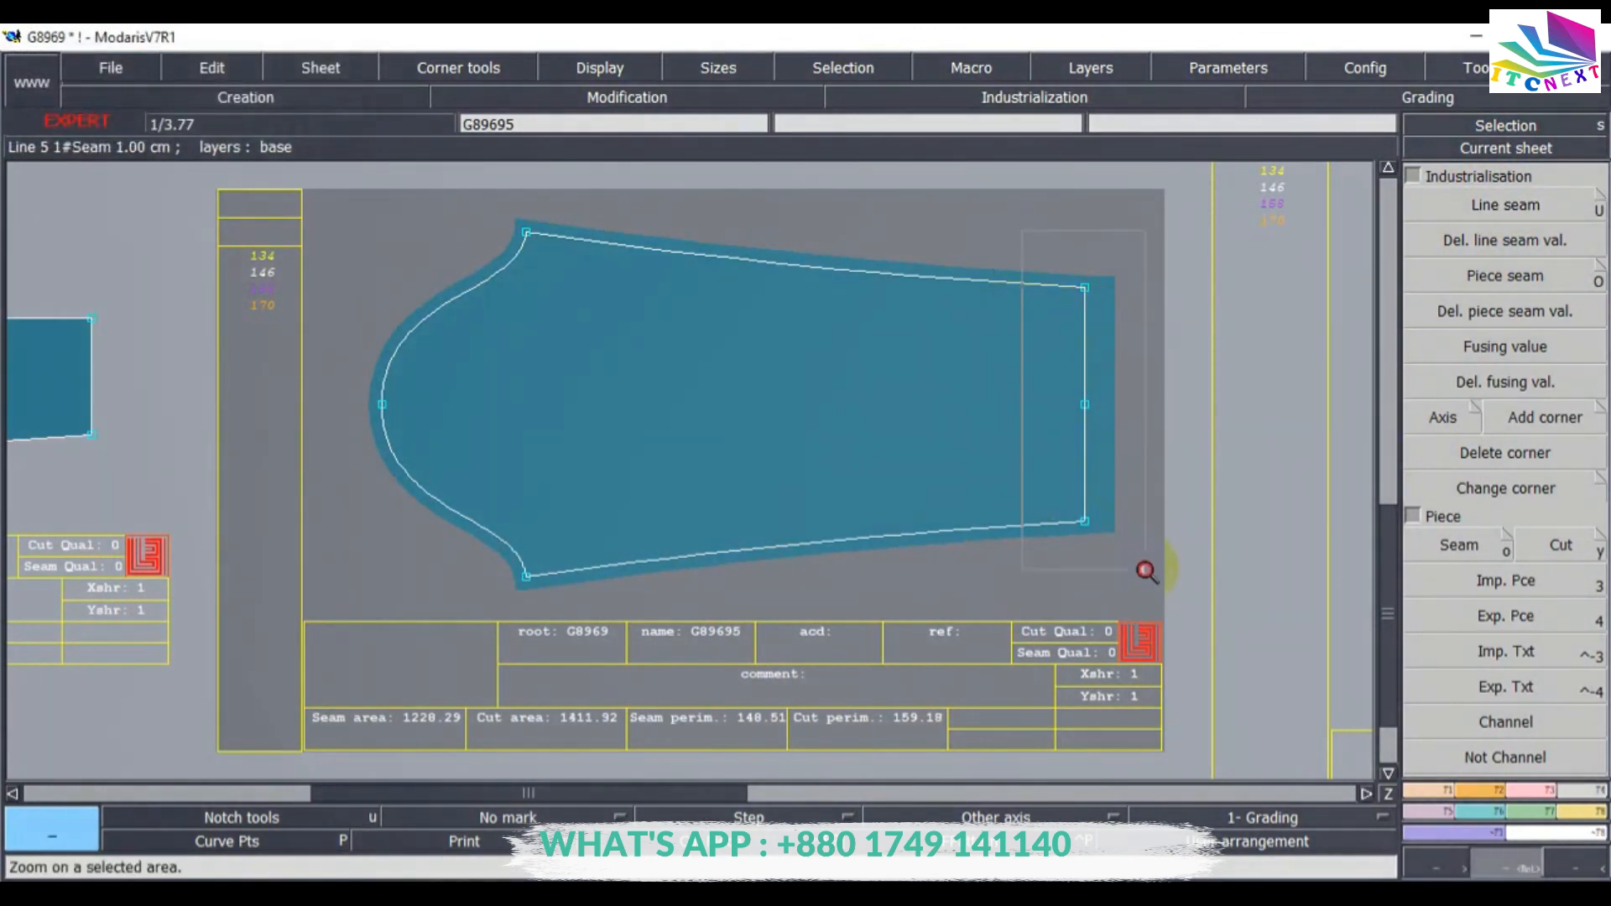
pyautogui.moveTo(1146, 572); pyautogui.dragTo(1141, 577)
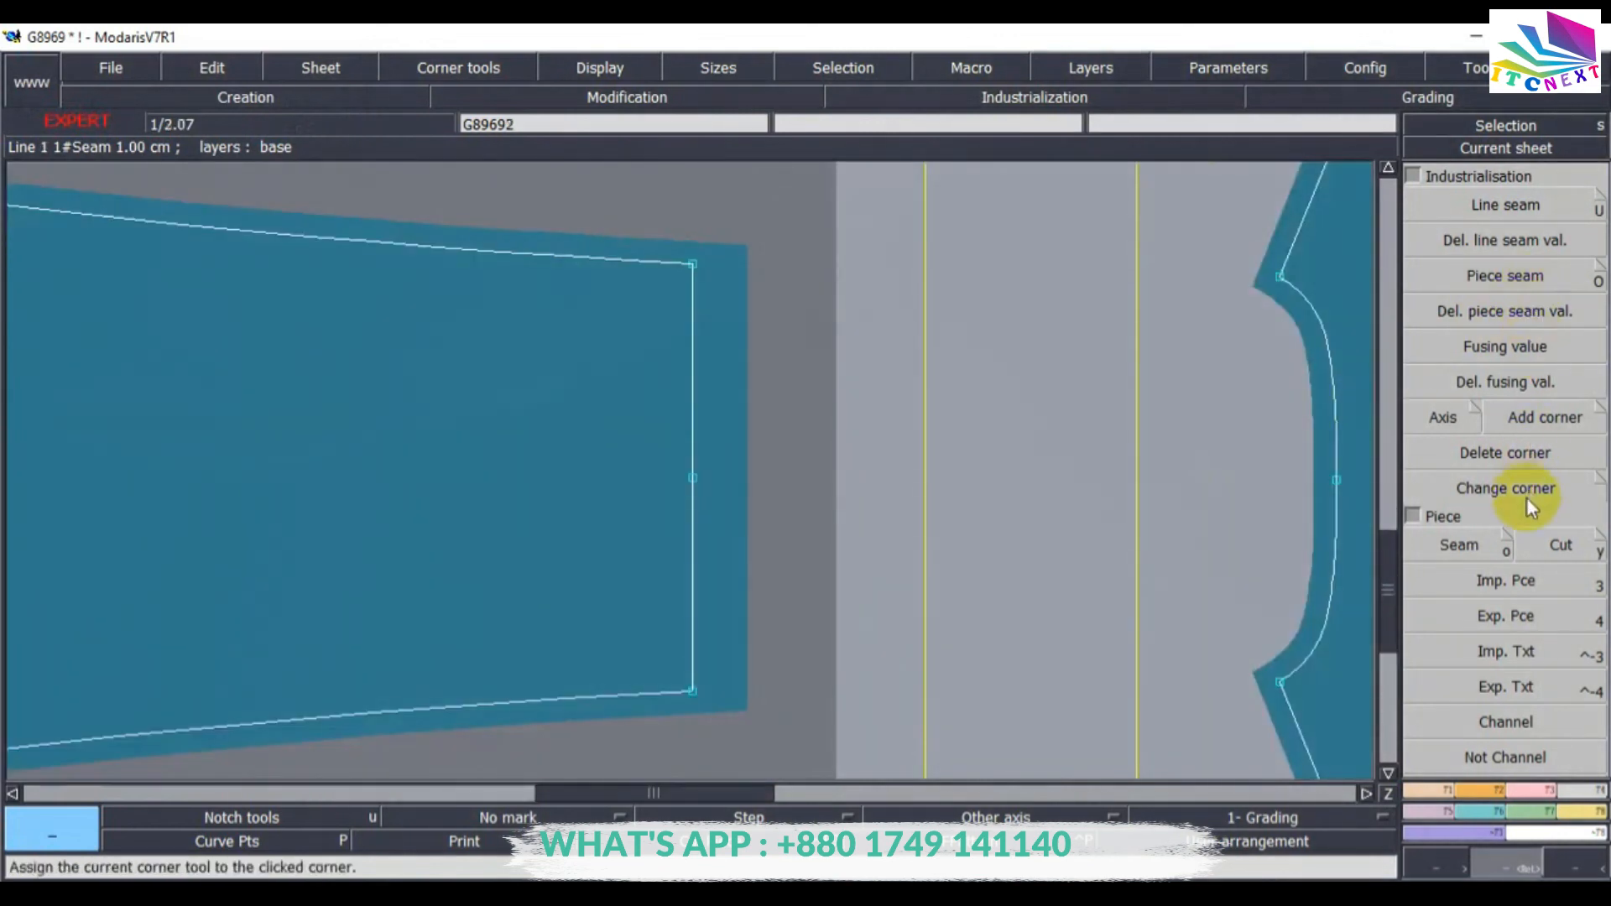
pyautogui.click(1554, 424)
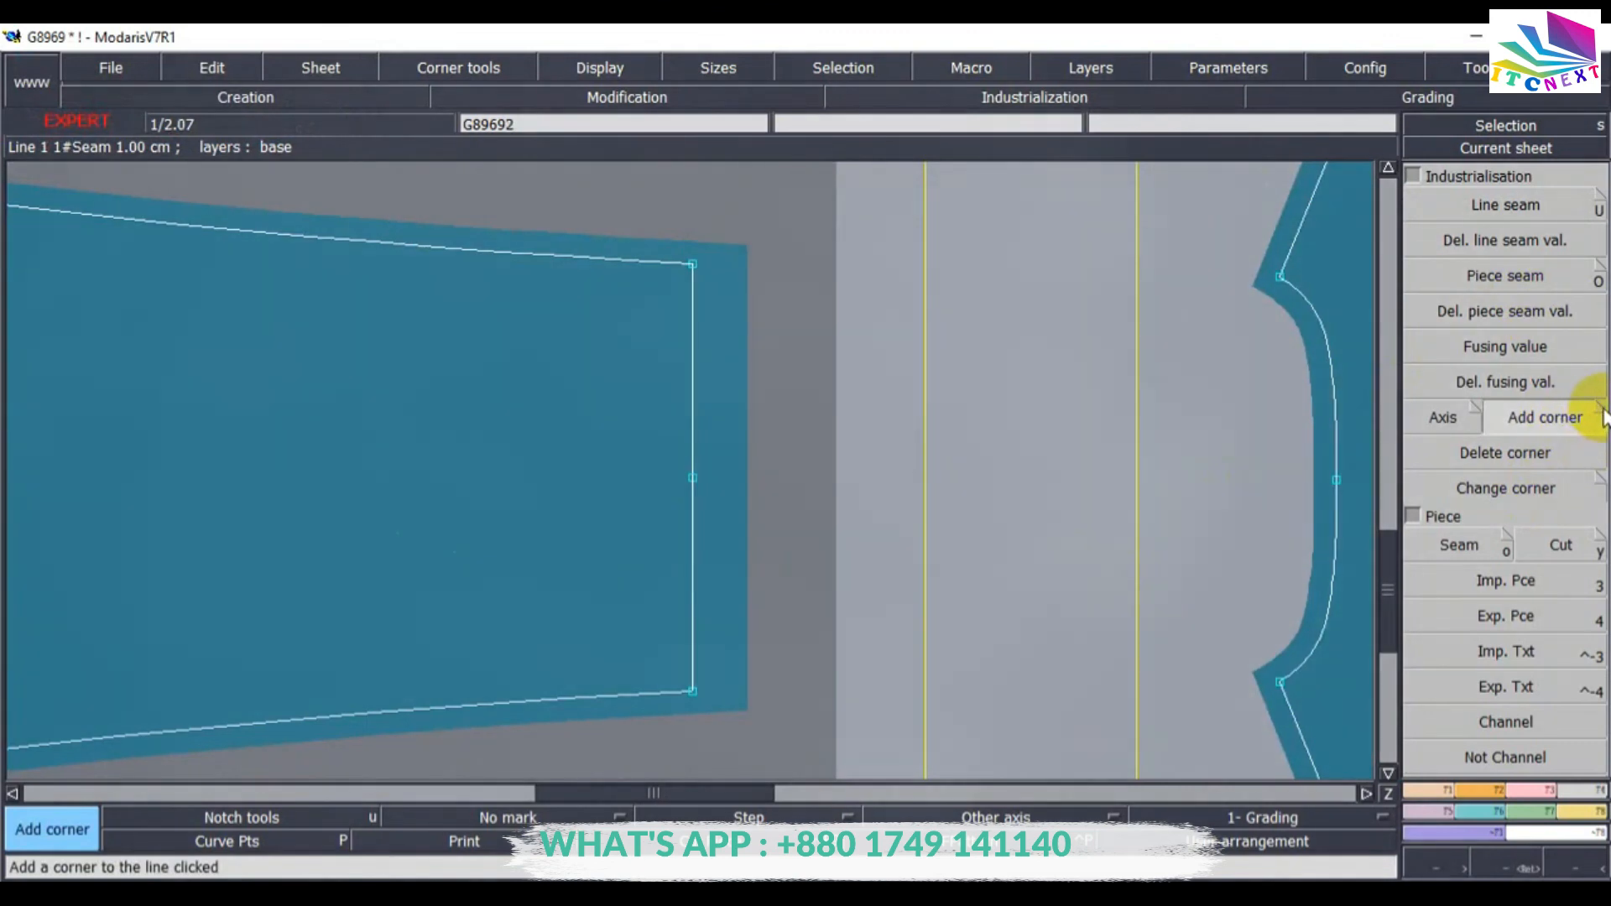
pyautogui.click(1602, 413)
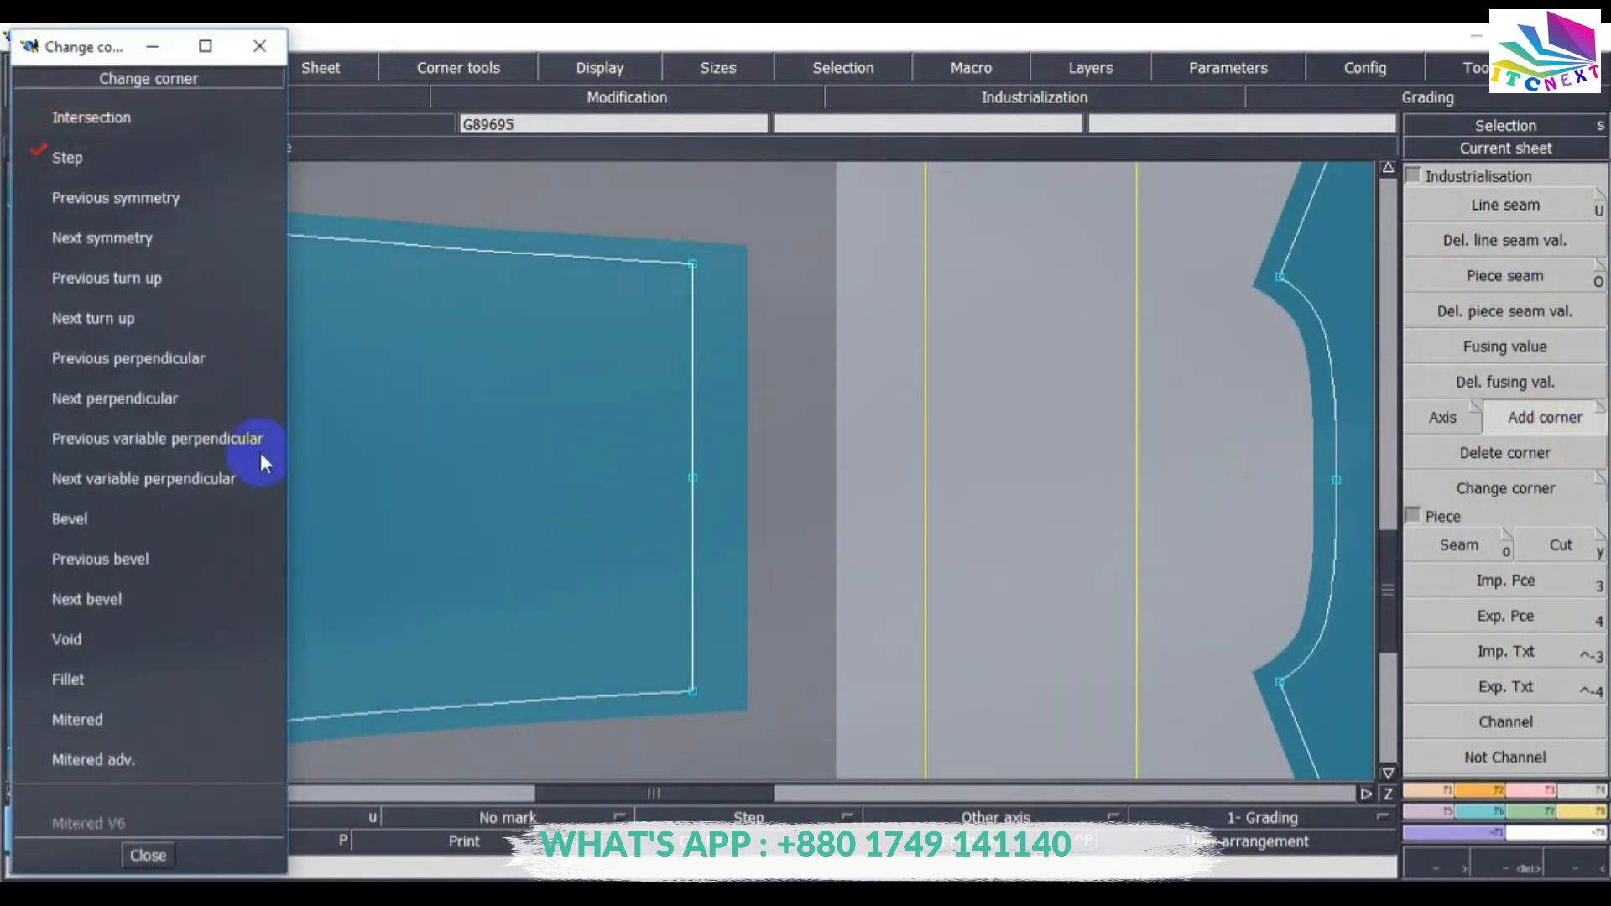
pyautogui.click(98, 243)
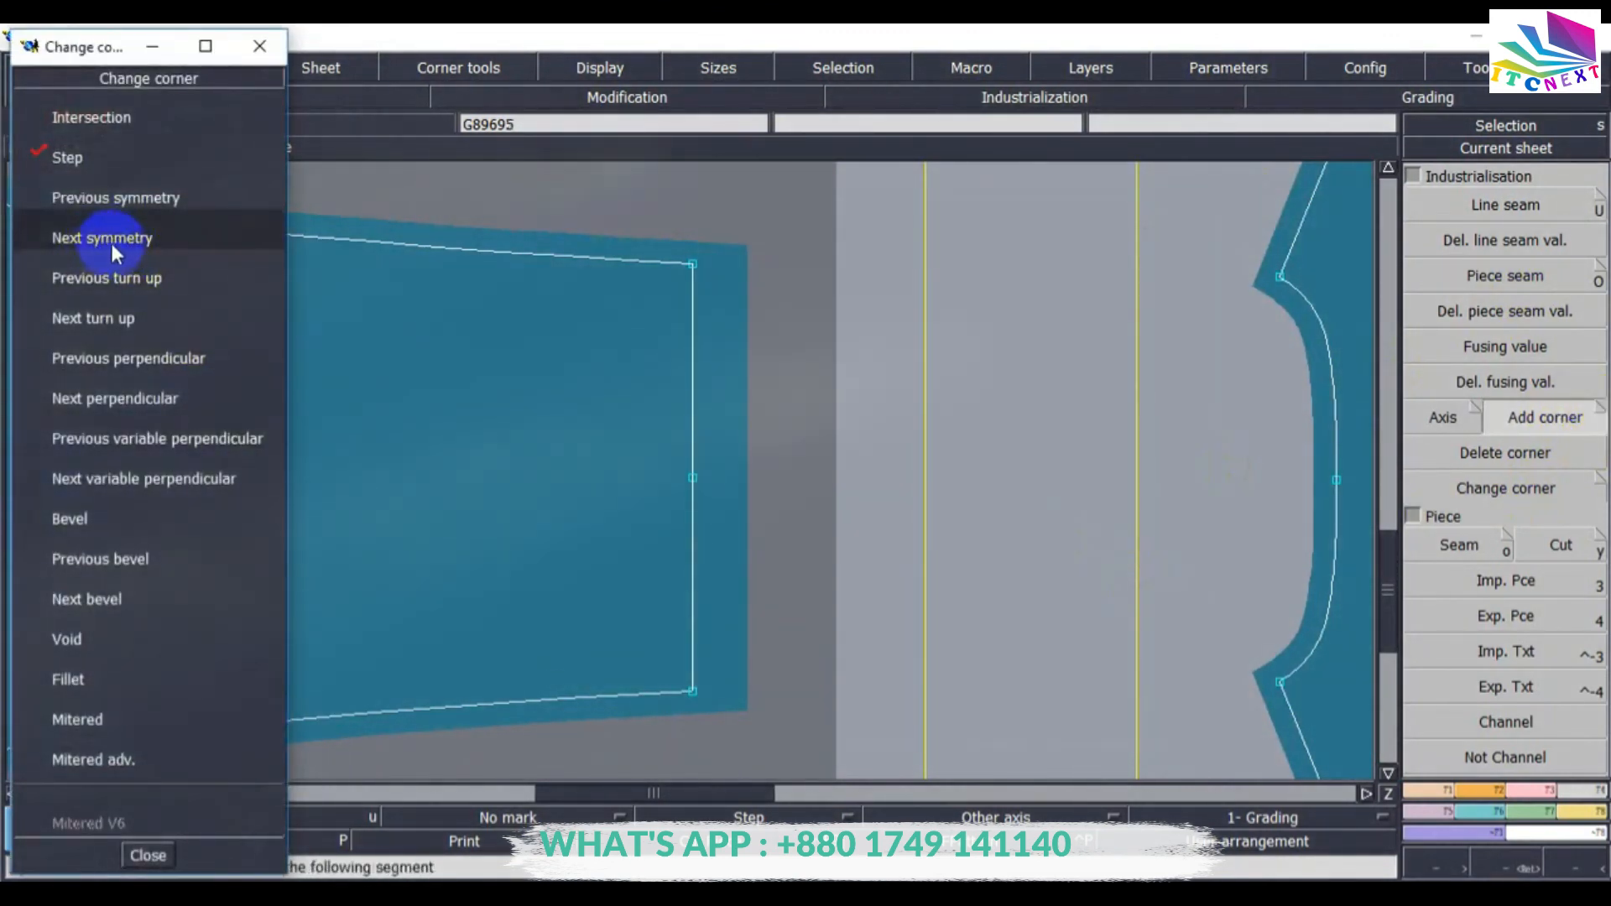
pyautogui.click(694, 268)
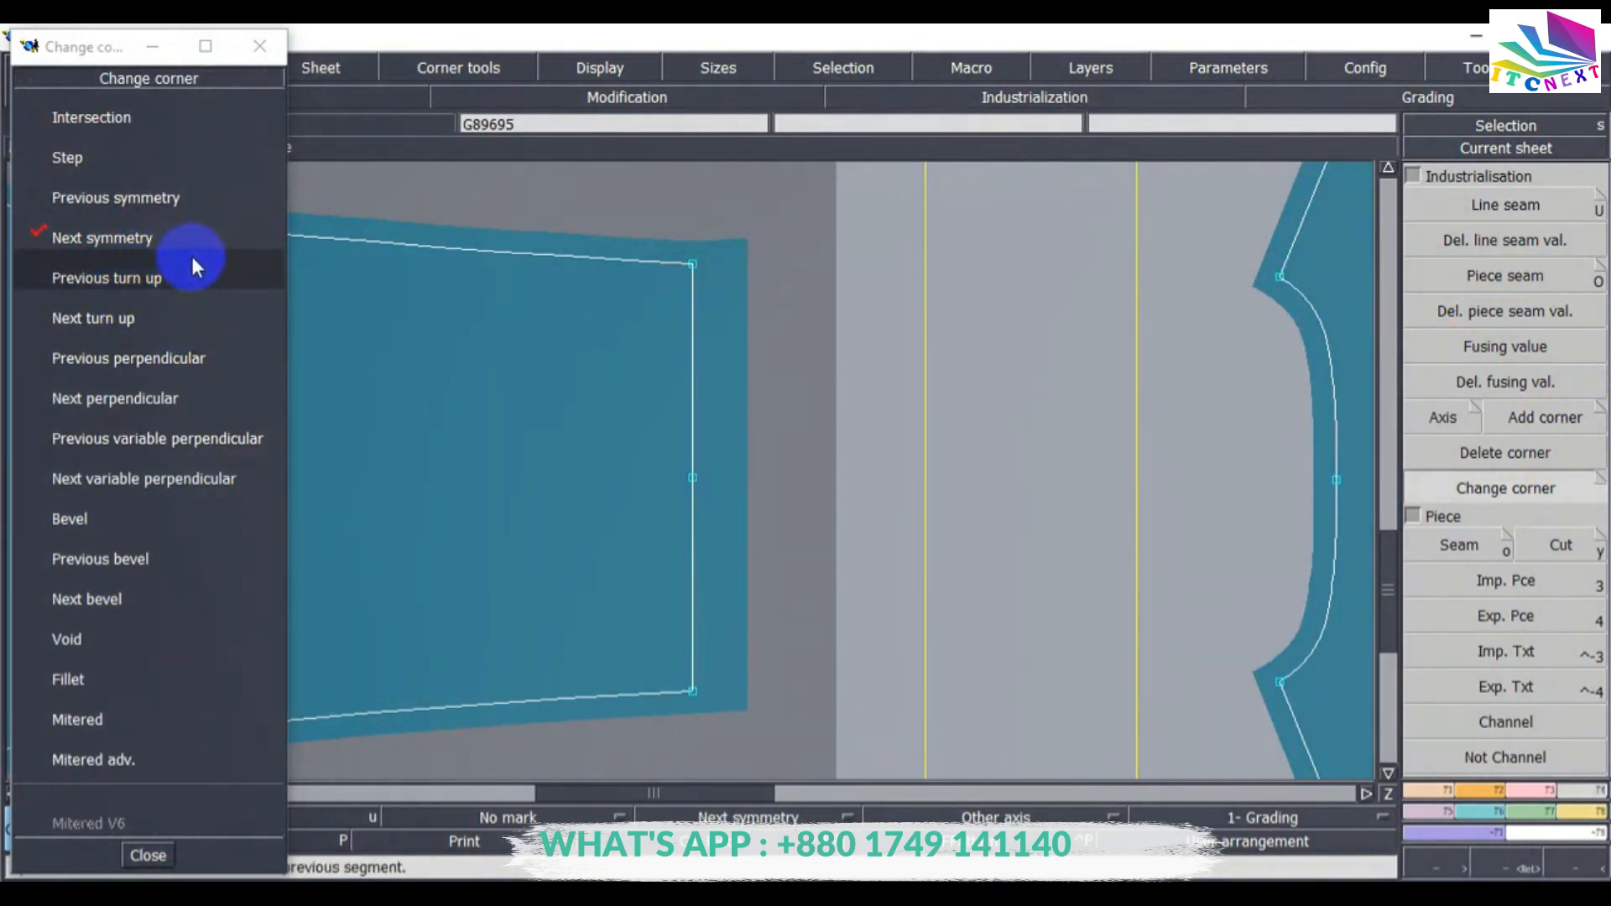
pyautogui.click(119, 281)
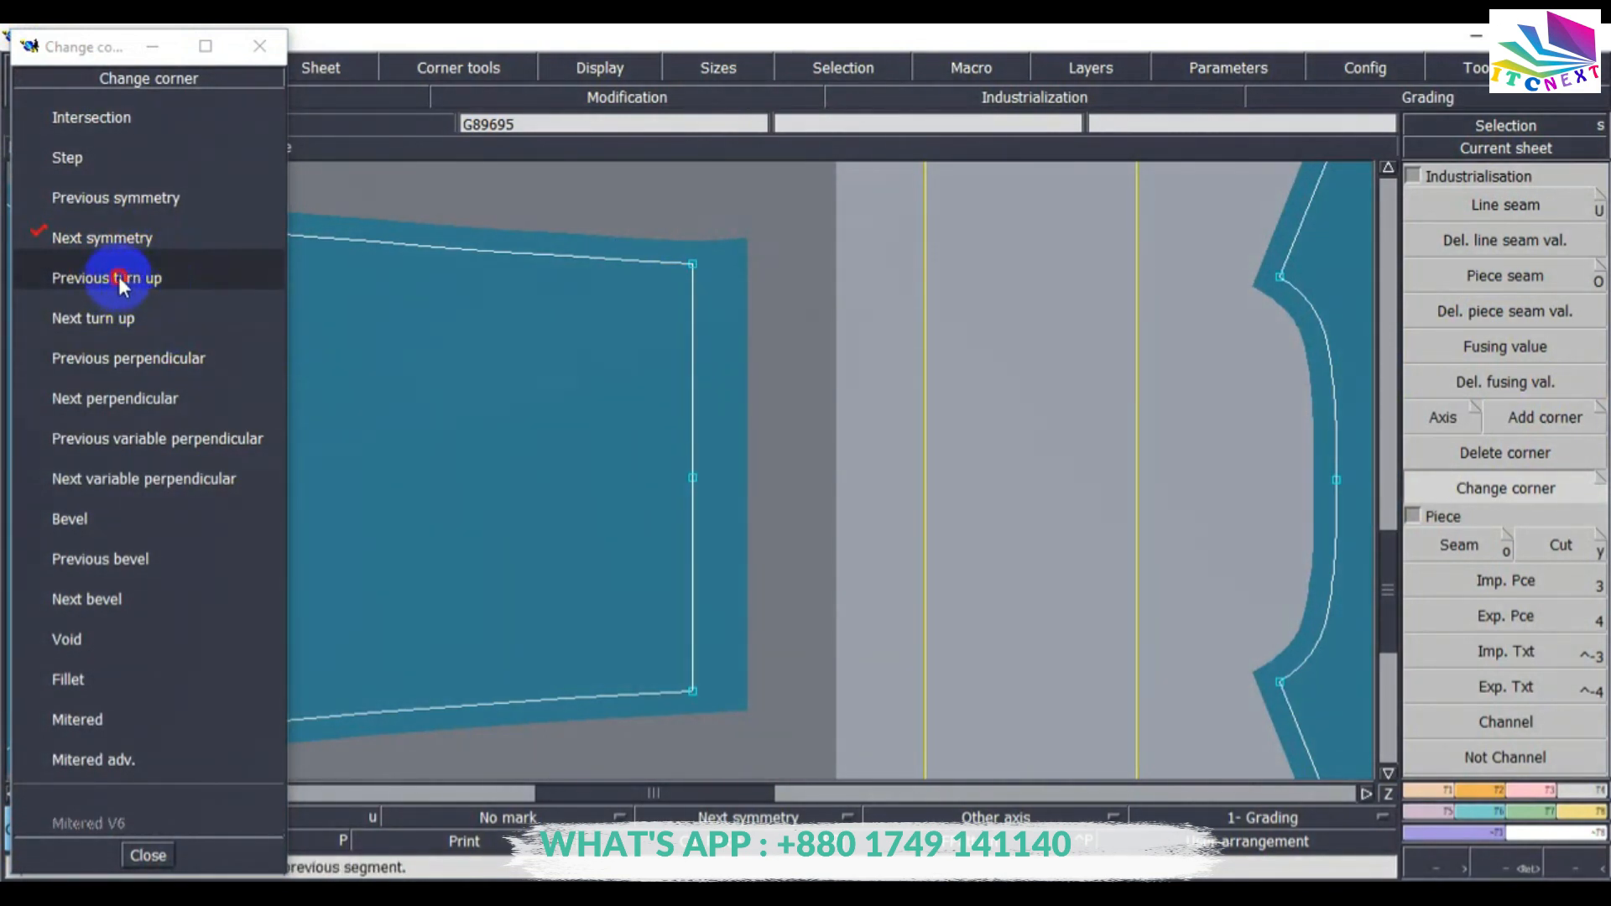
pyautogui.click(691, 695)
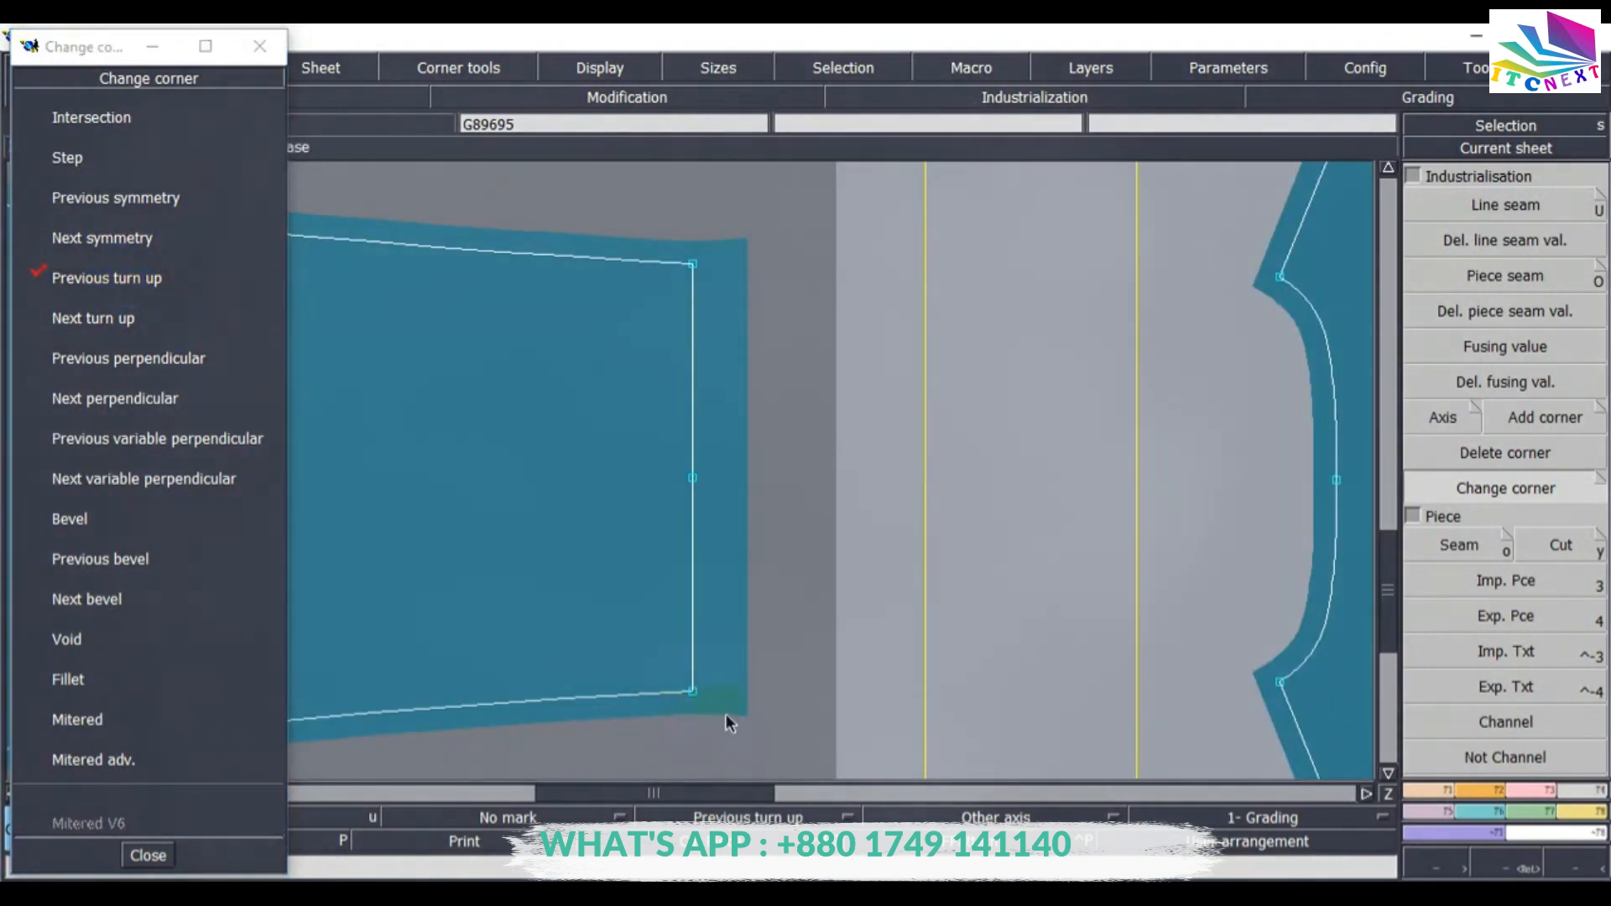
pyautogui.click(146, 856)
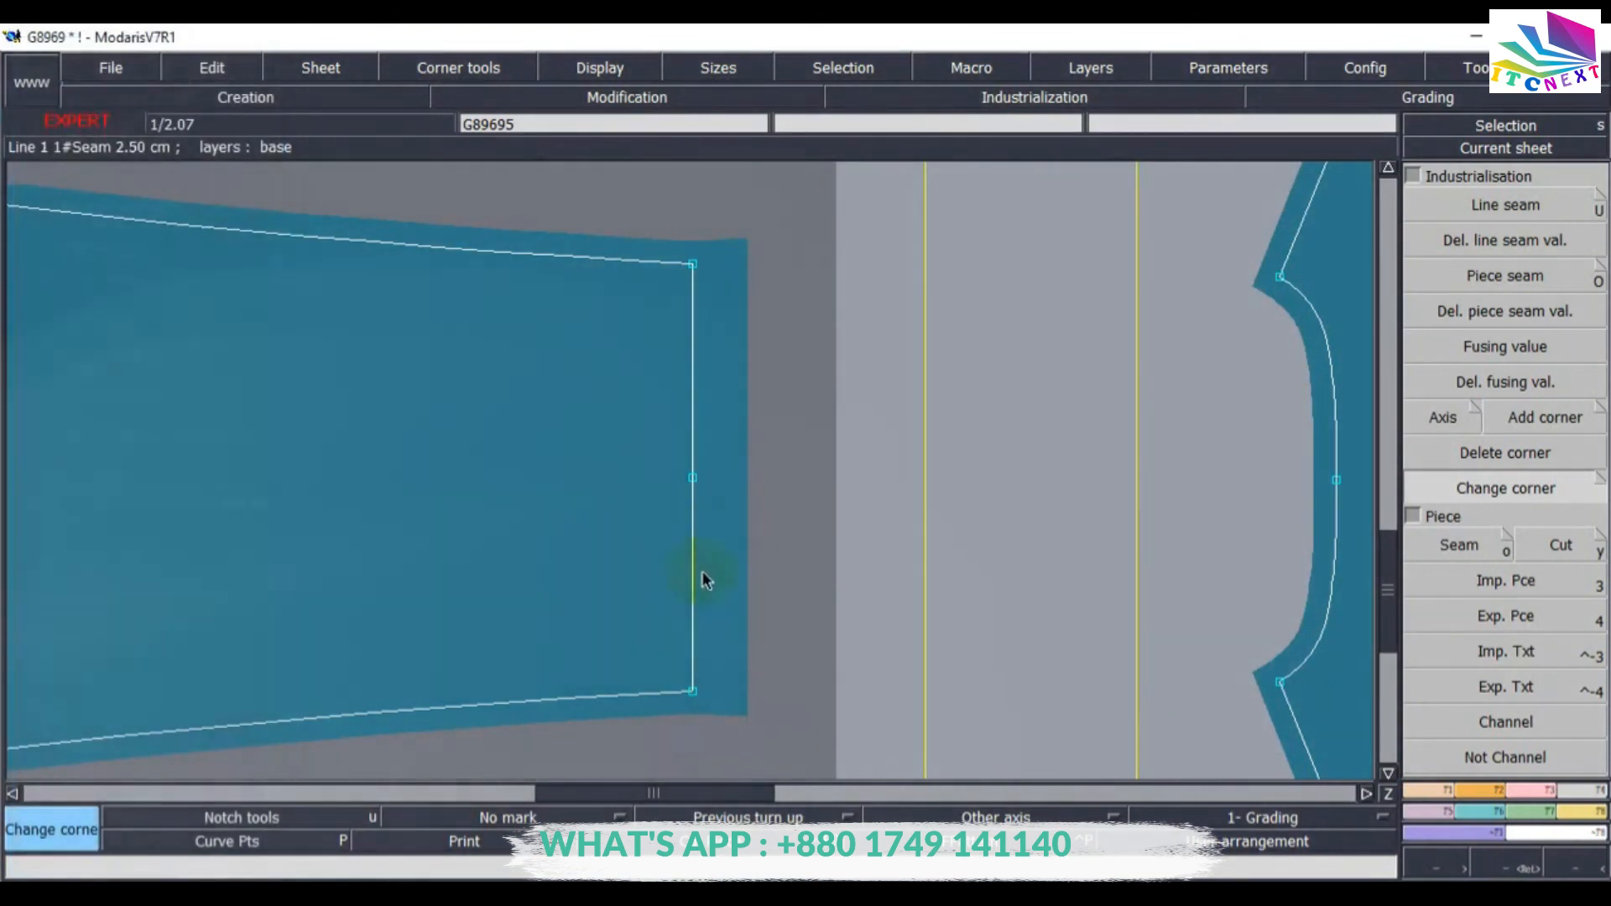
# On the second body piece, set a 2.5 cm seam allowance on both segments of the straight hem edge.
pyautogui.press('pagedown')
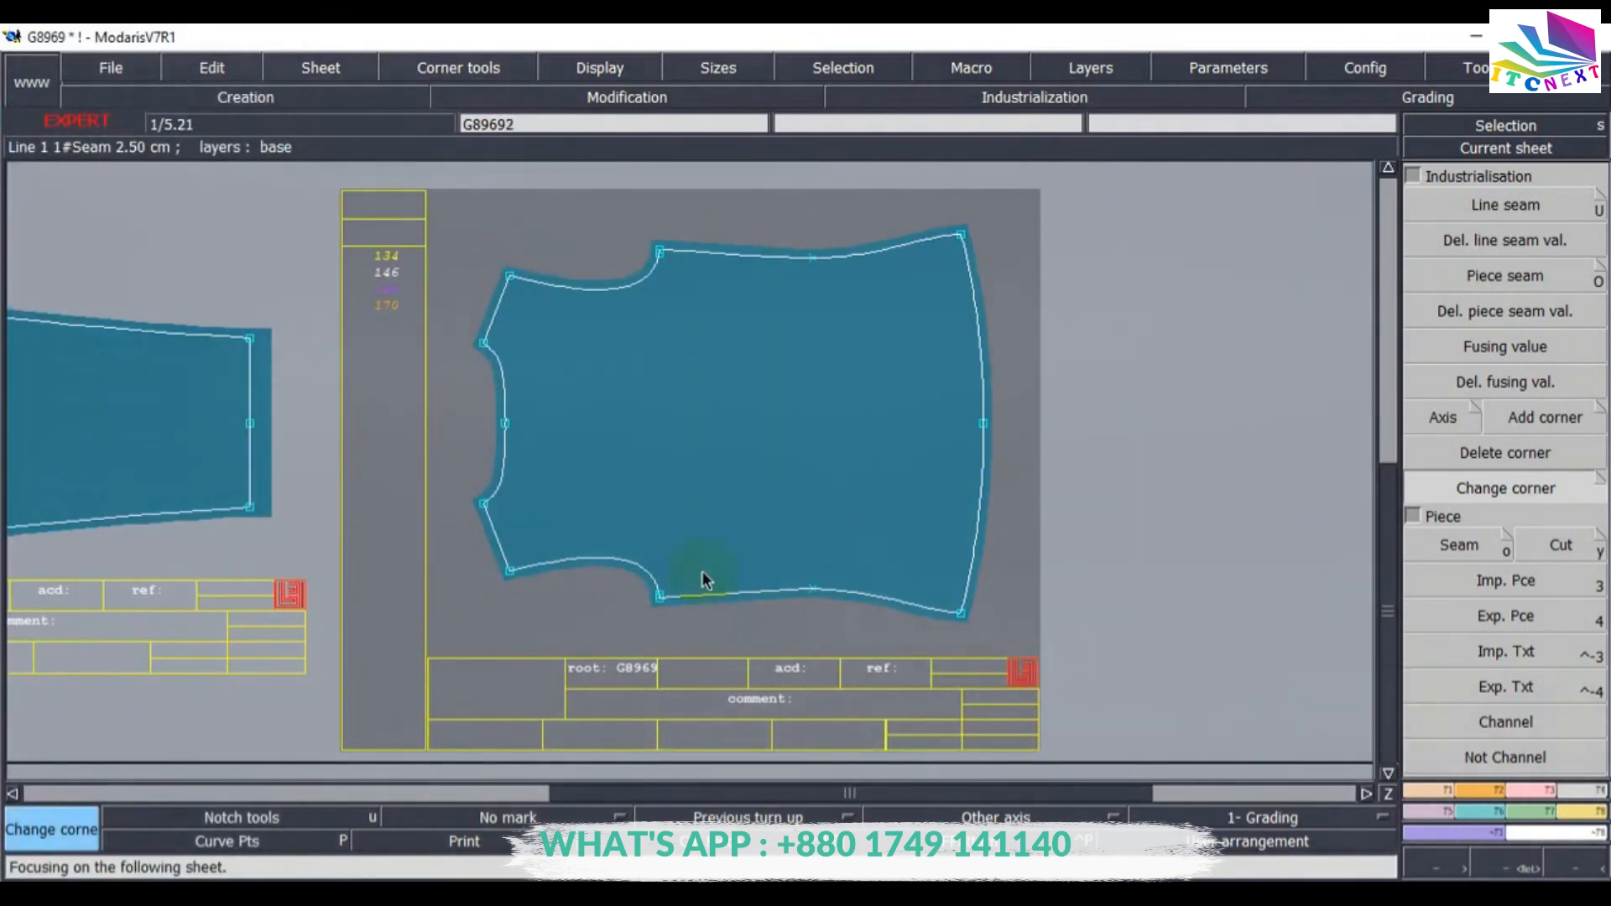
pyautogui.click(1487, 217)
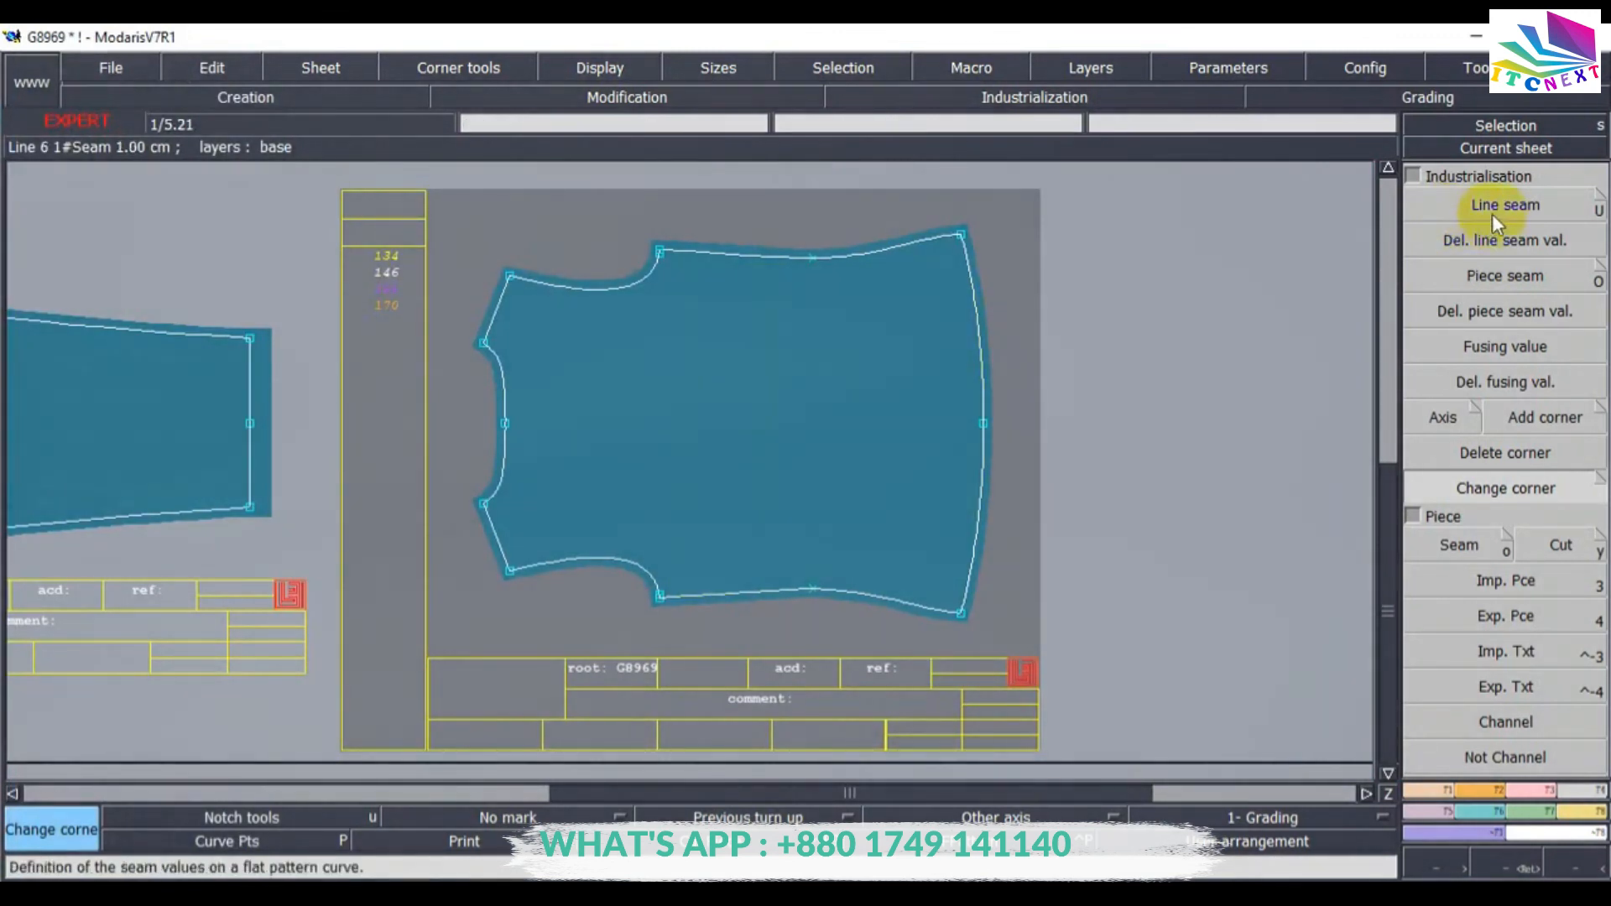
pyautogui.click(982, 339)
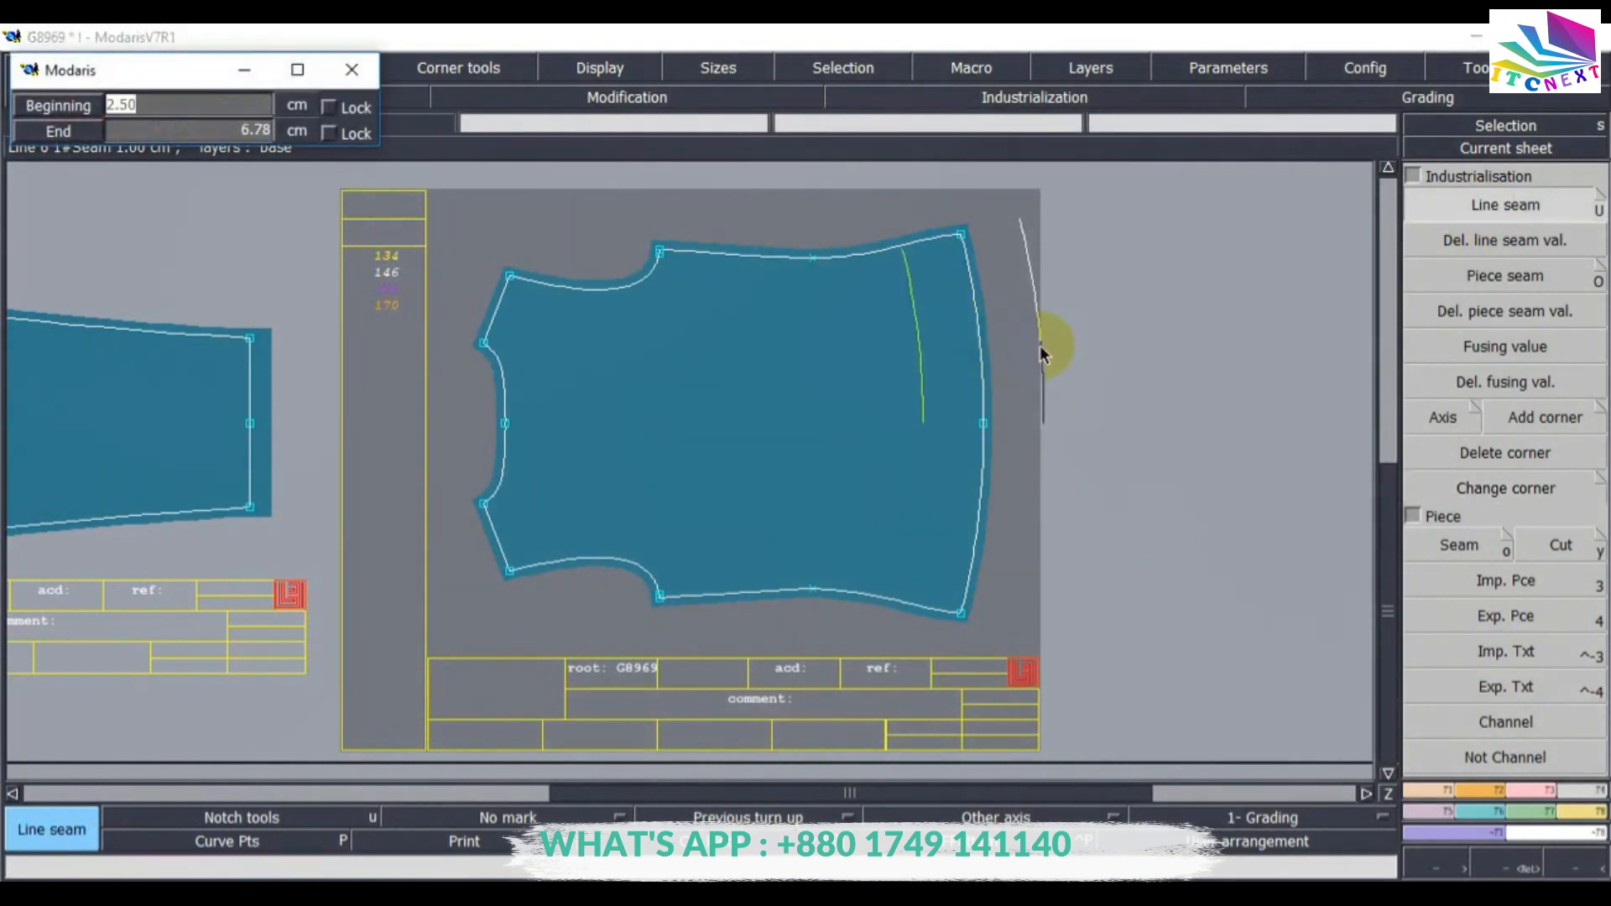
pyautogui.press('Return')
pyautogui.press('Return')
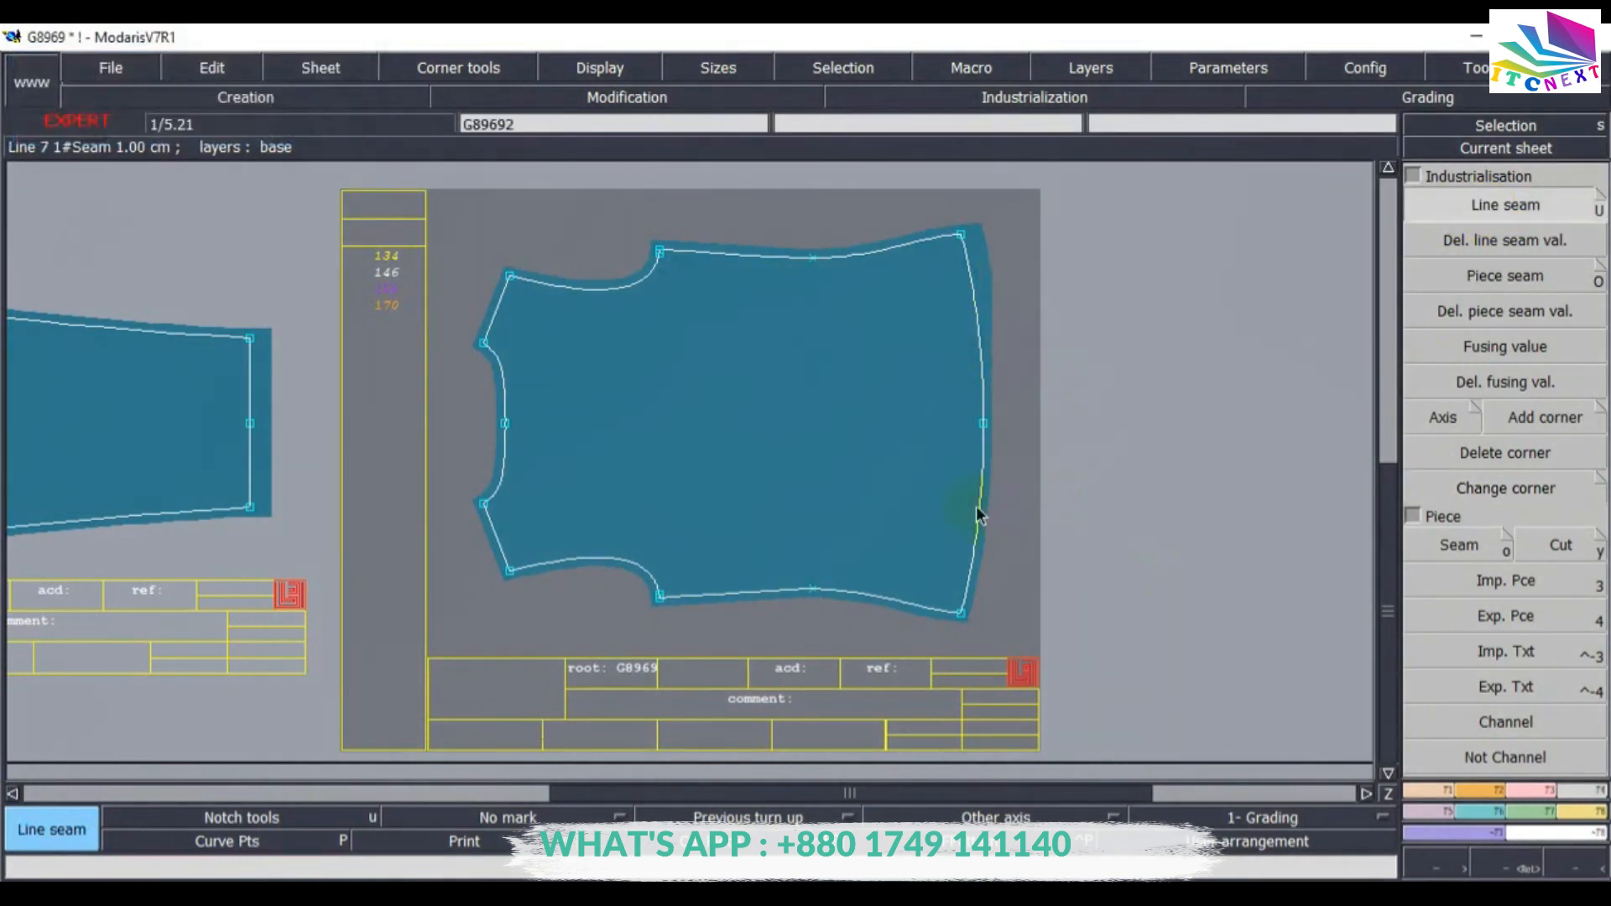
pyautogui.click(983, 510)
pyautogui.press('Return')
pyautogui.press('Return')
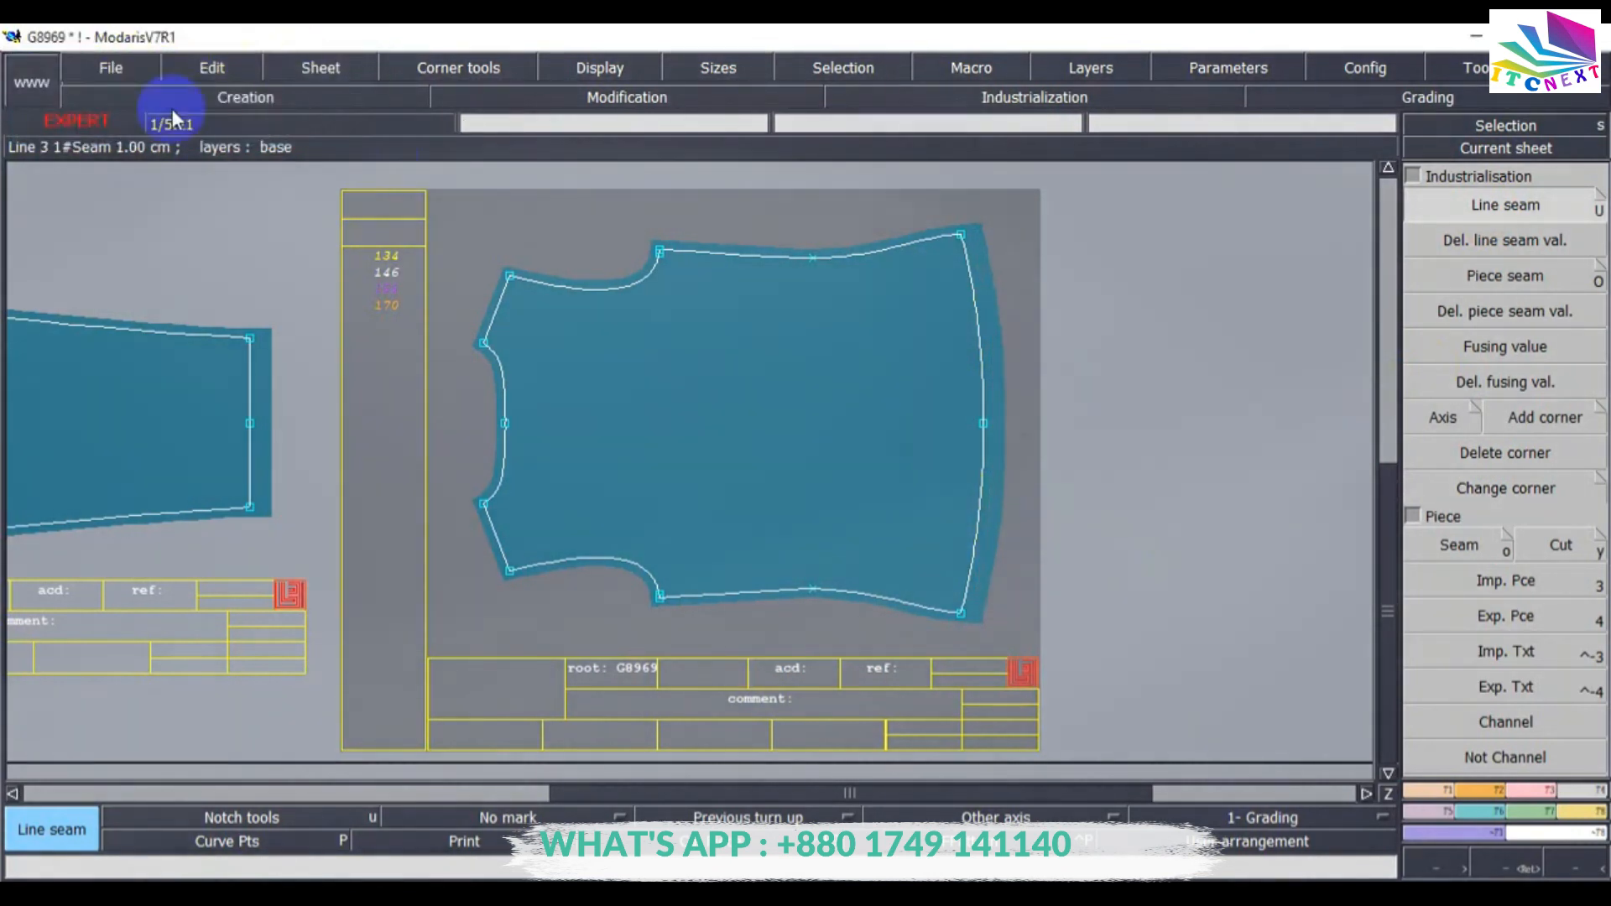
# Save the model, continuing past the validation warning, and automatically arrange all sheets on the desk.
pyautogui.click(111, 67)
pyautogui.click(116, 162)
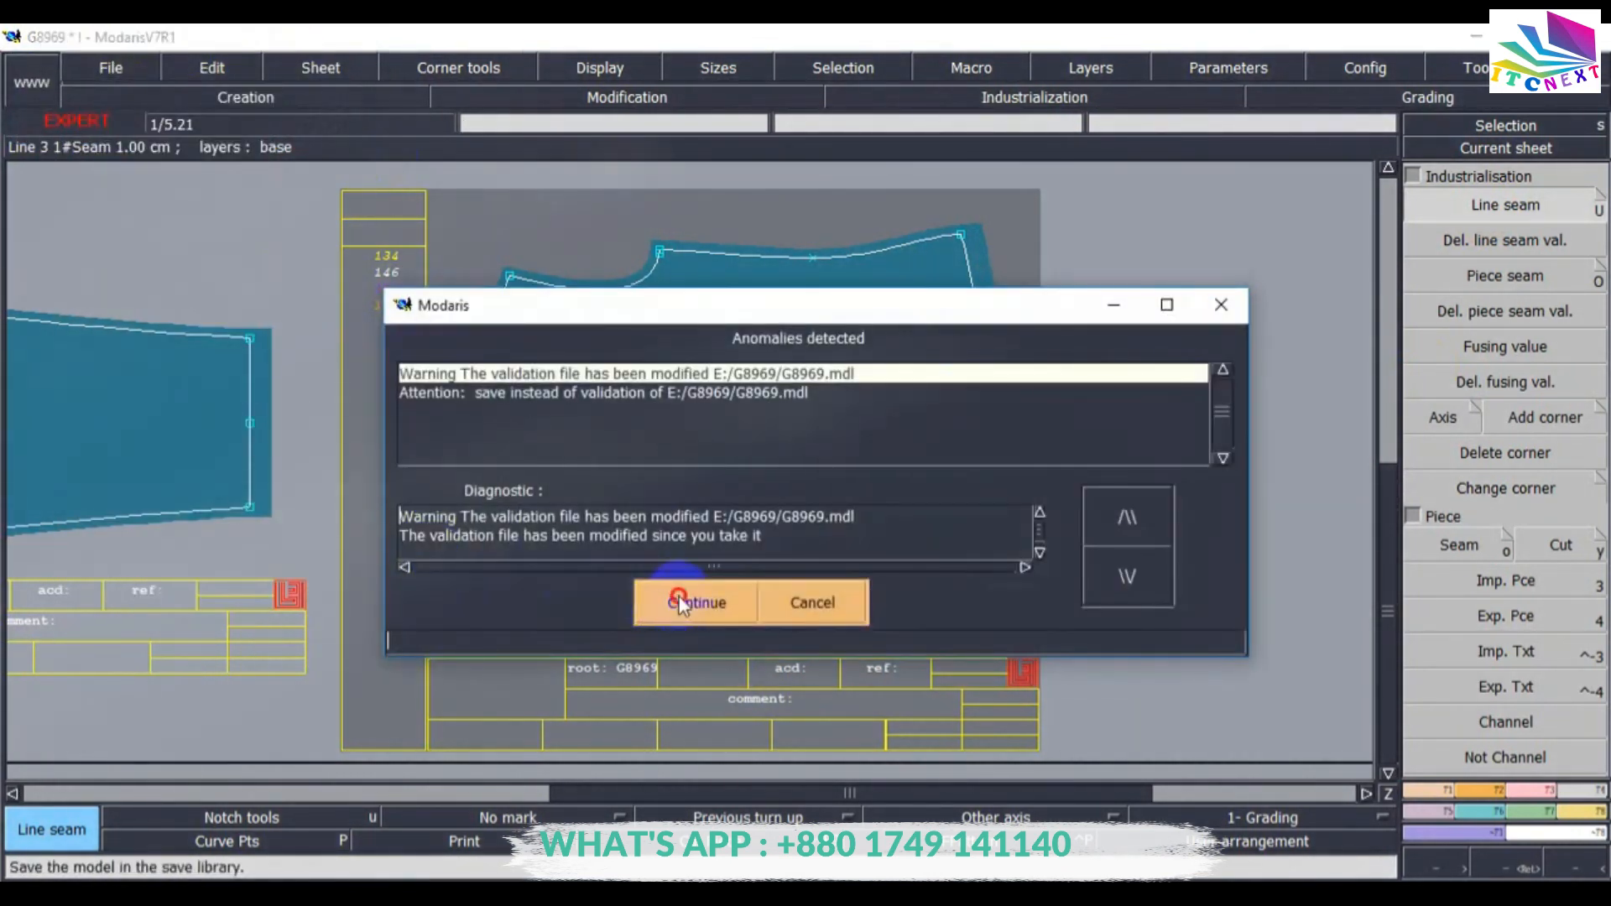
pyautogui.click(682, 600)
pyautogui.press('8')
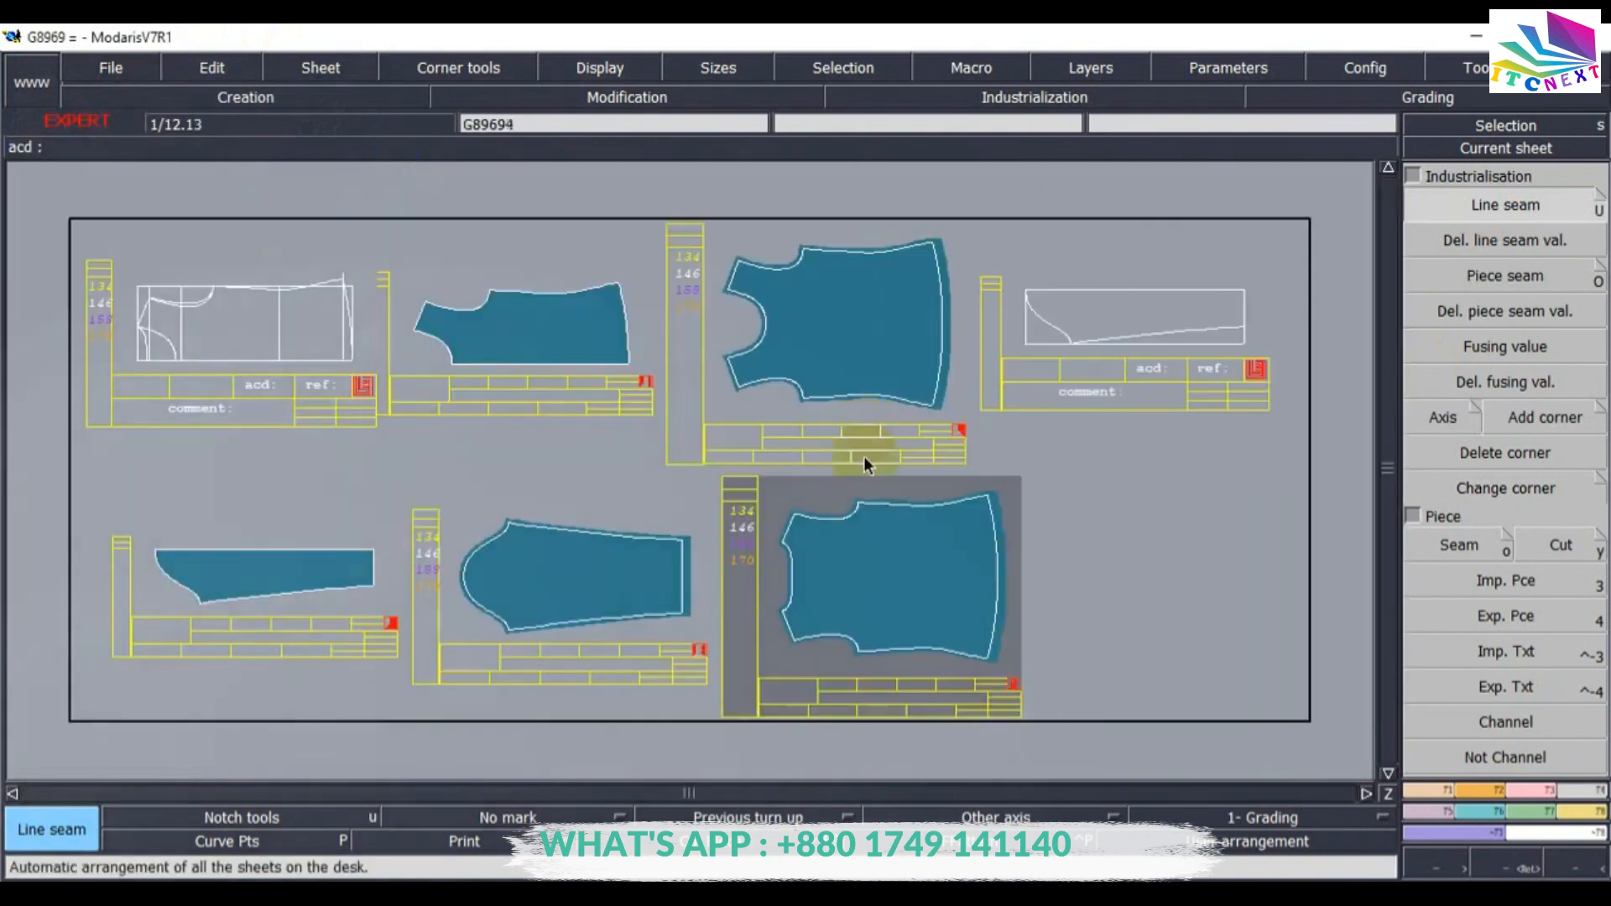
# Enter the comment FRT 1X1 in the front body piece's sheet label.
pyautogui.click(1472, 149)
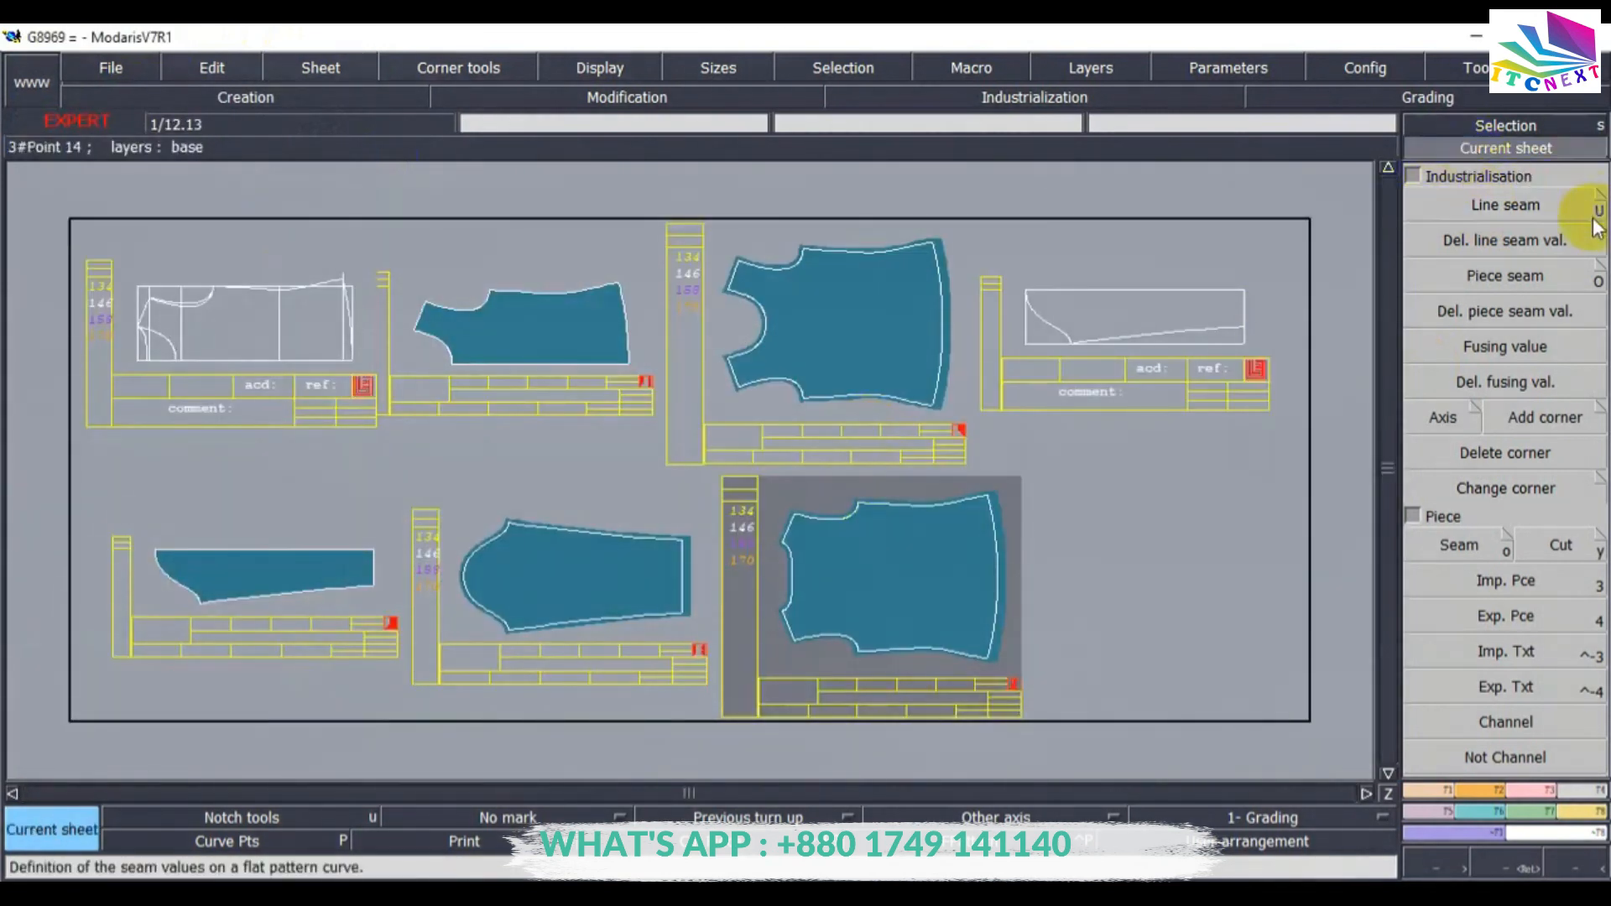
pyautogui.click(826, 330)
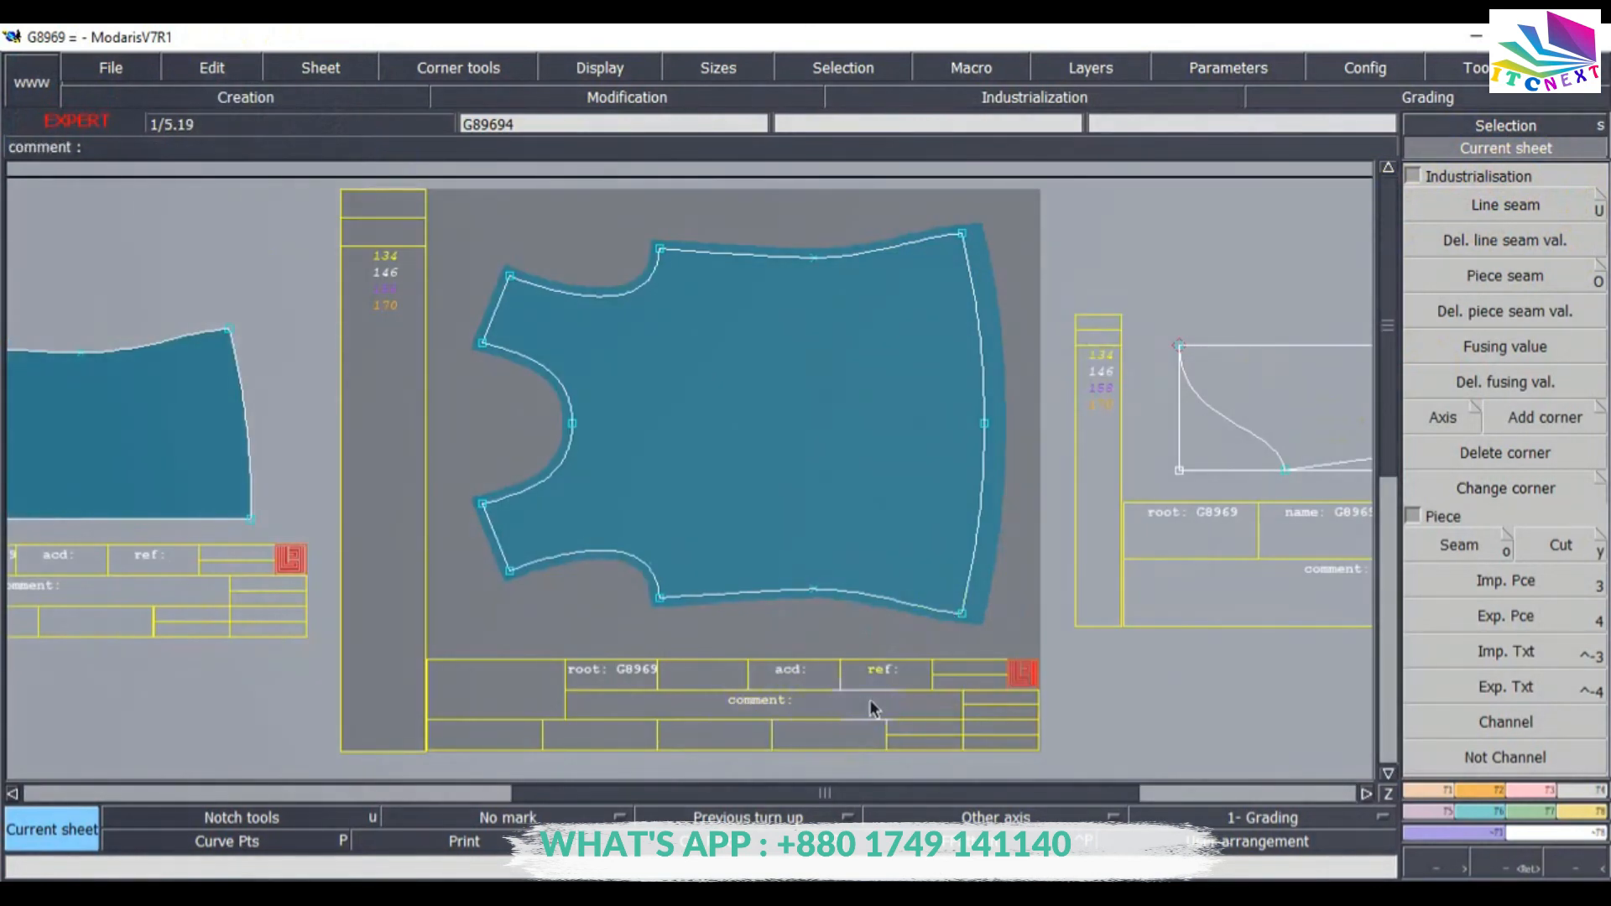
pyautogui.click(211, 67)
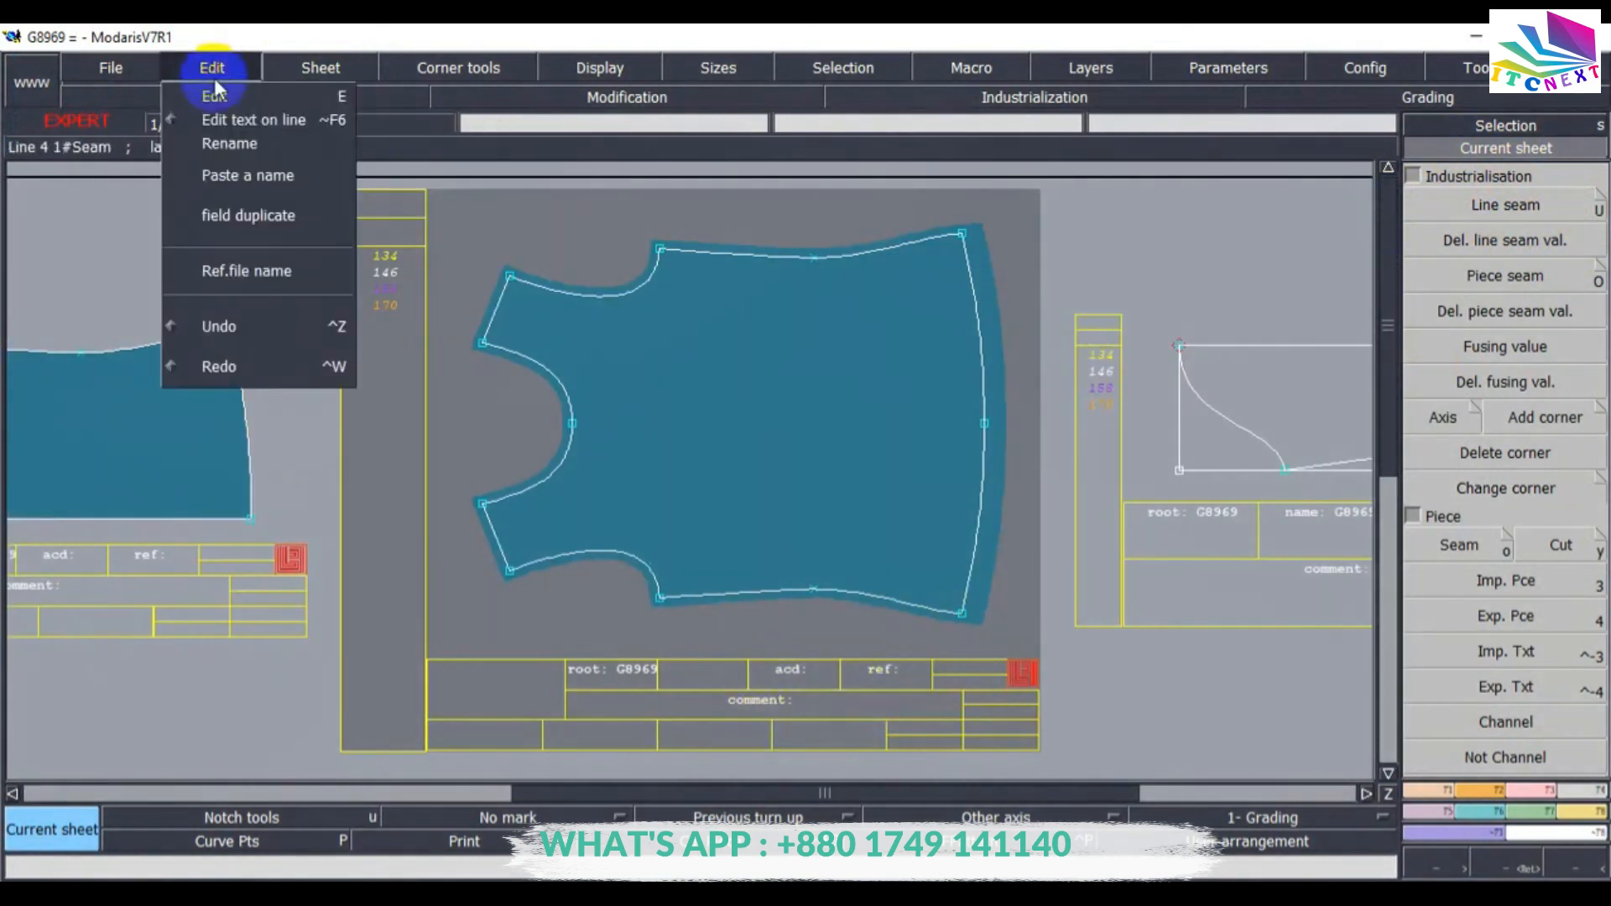
pyautogui.click(219, 97)
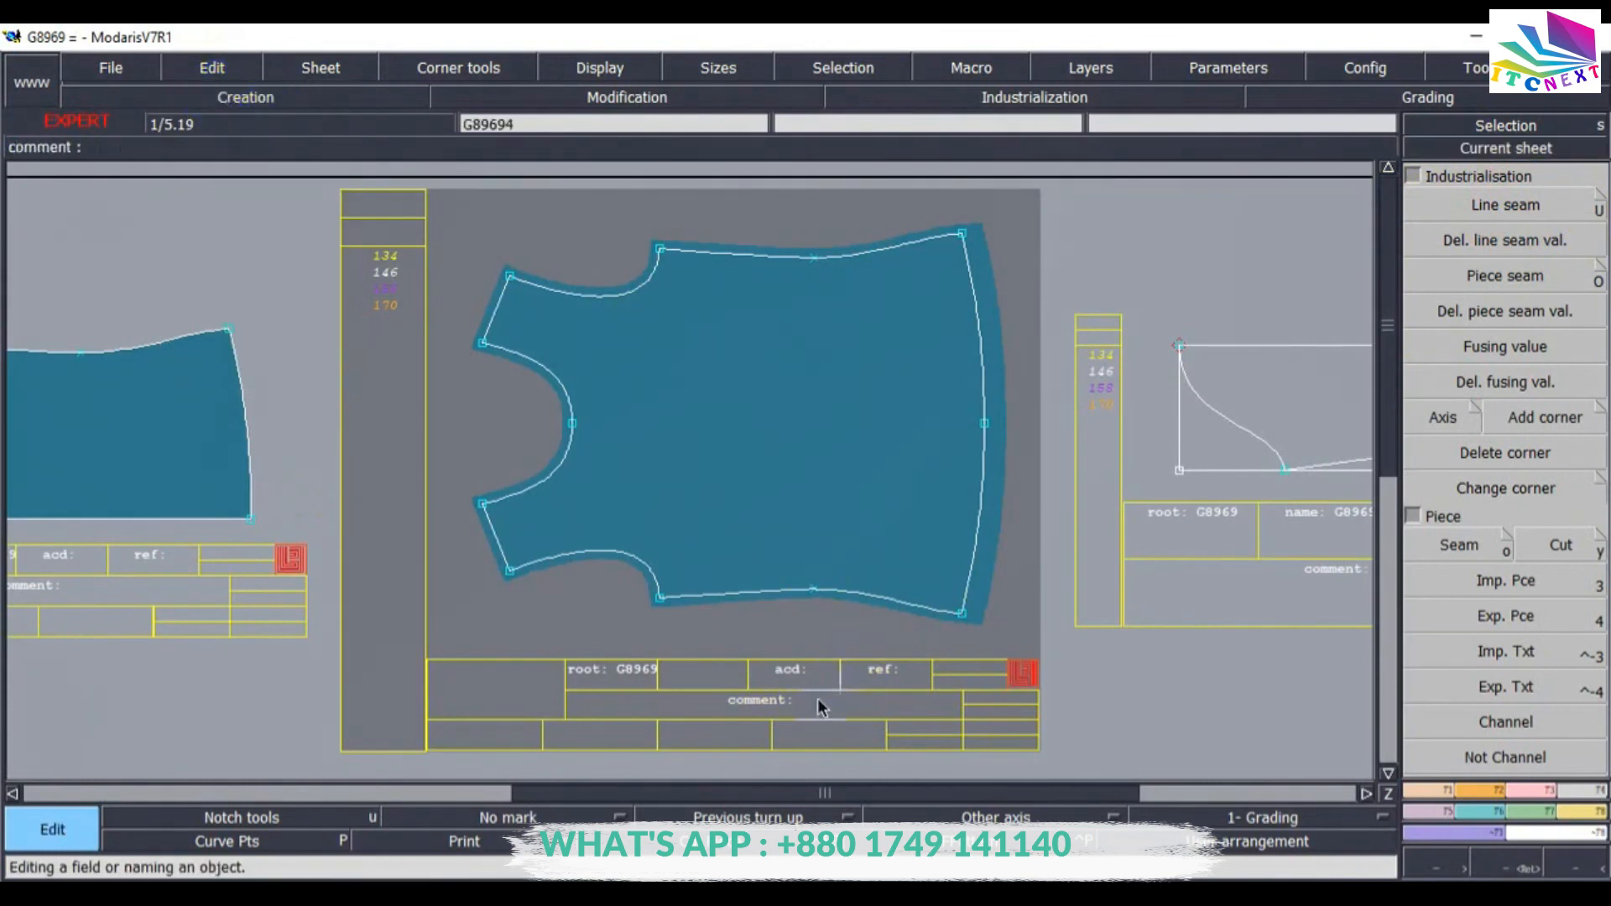
pyautogui.click(921, 702)
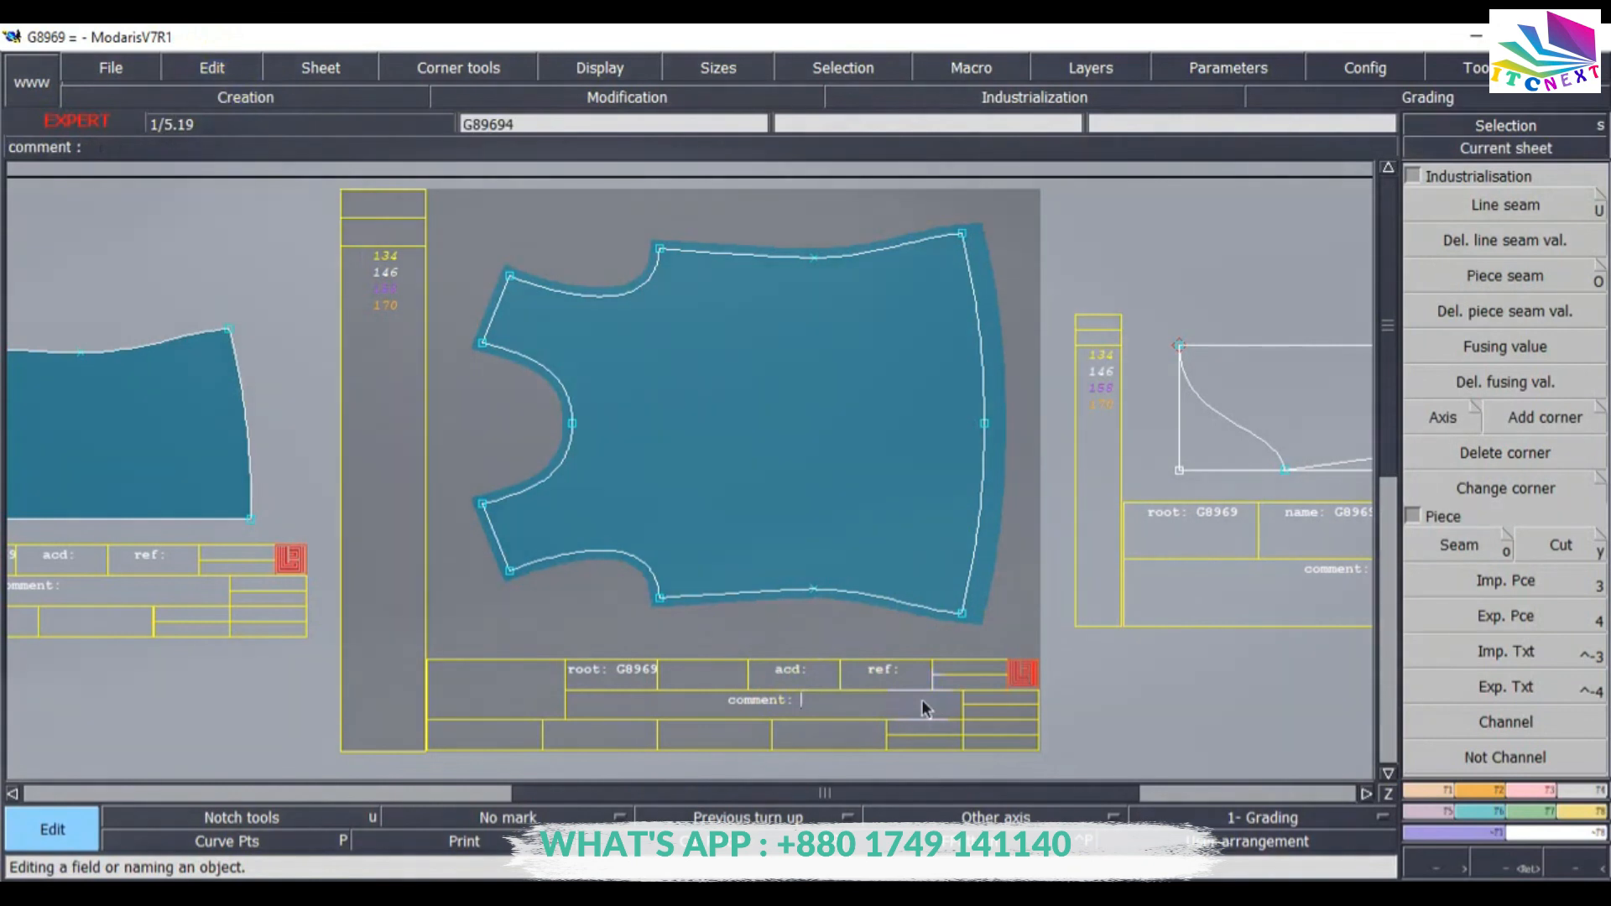
pyautogui.write('FRT')
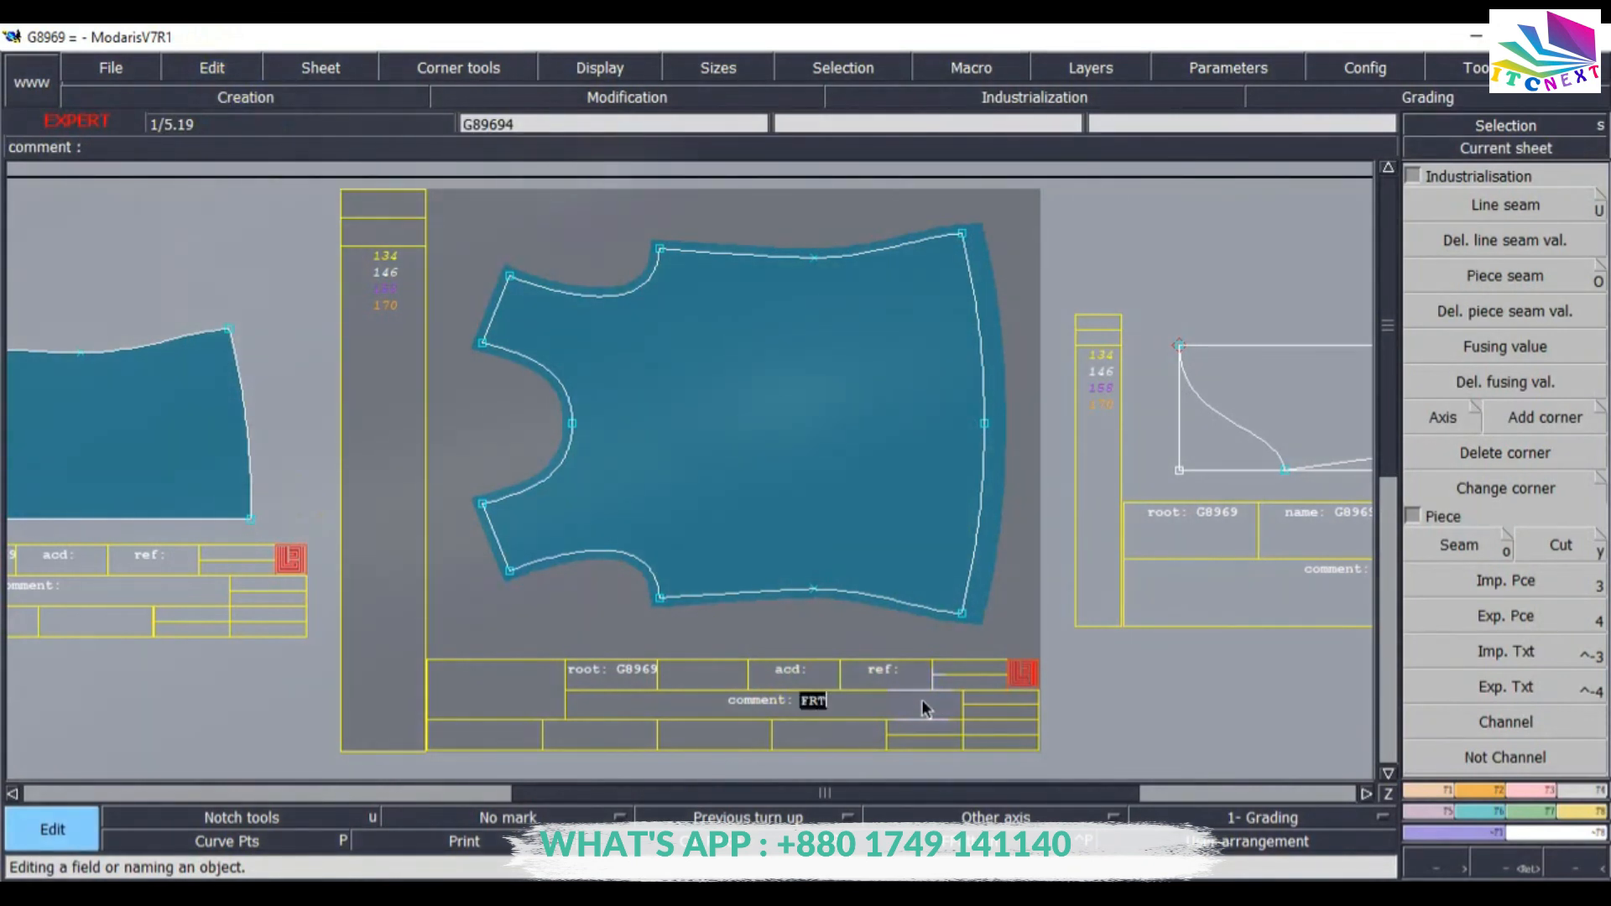
pyautogui.write(' 1X1')
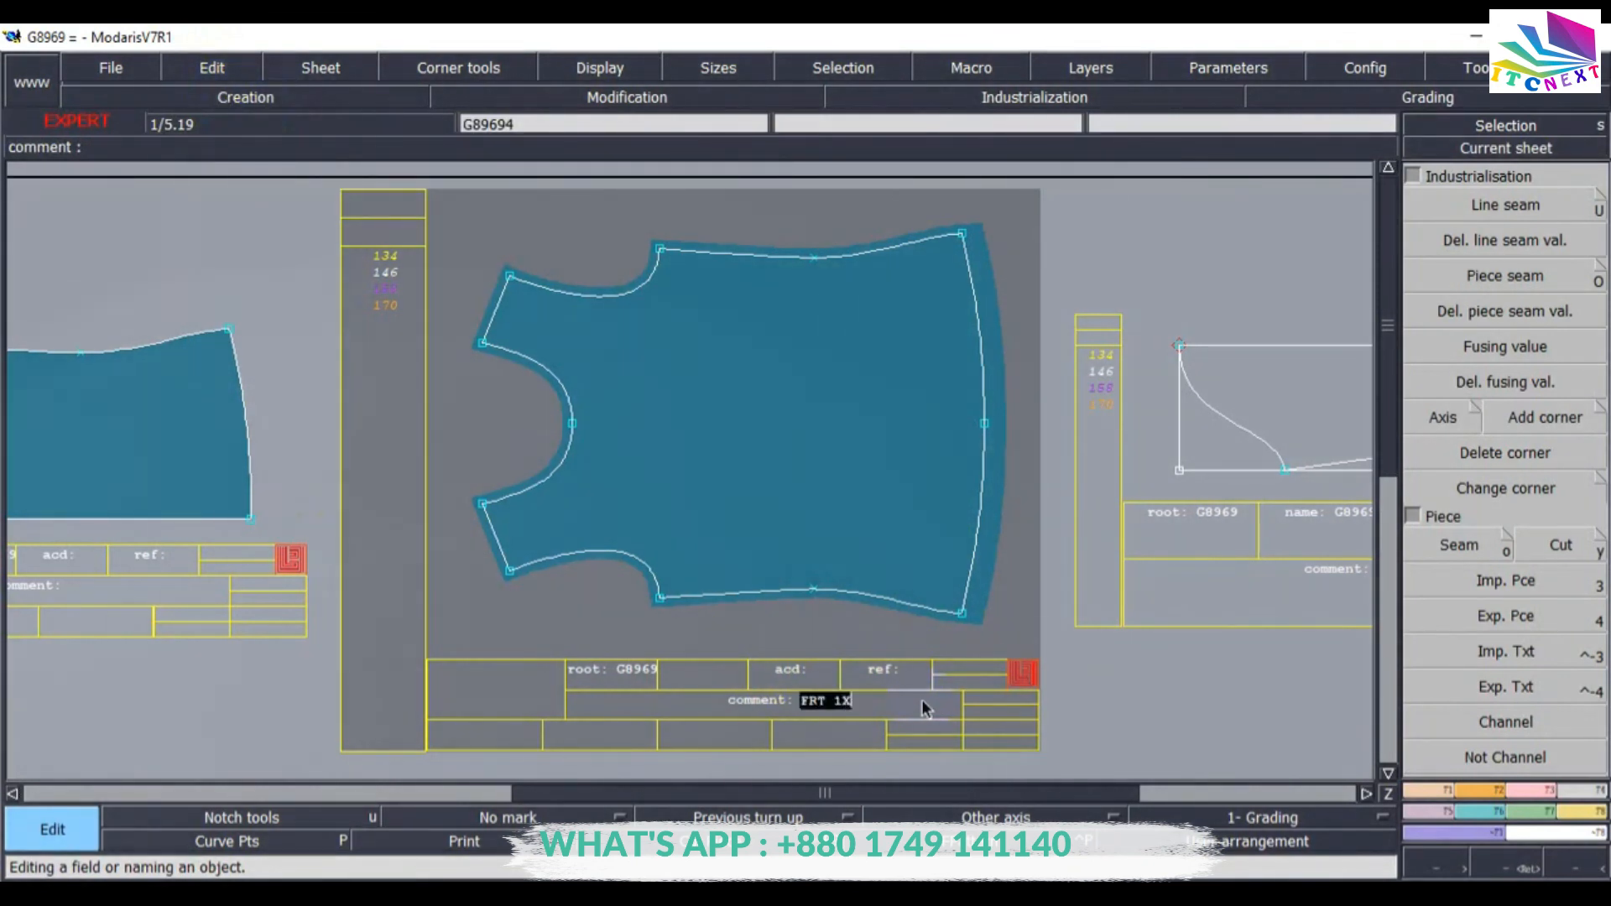
pyautogui.press('Return')
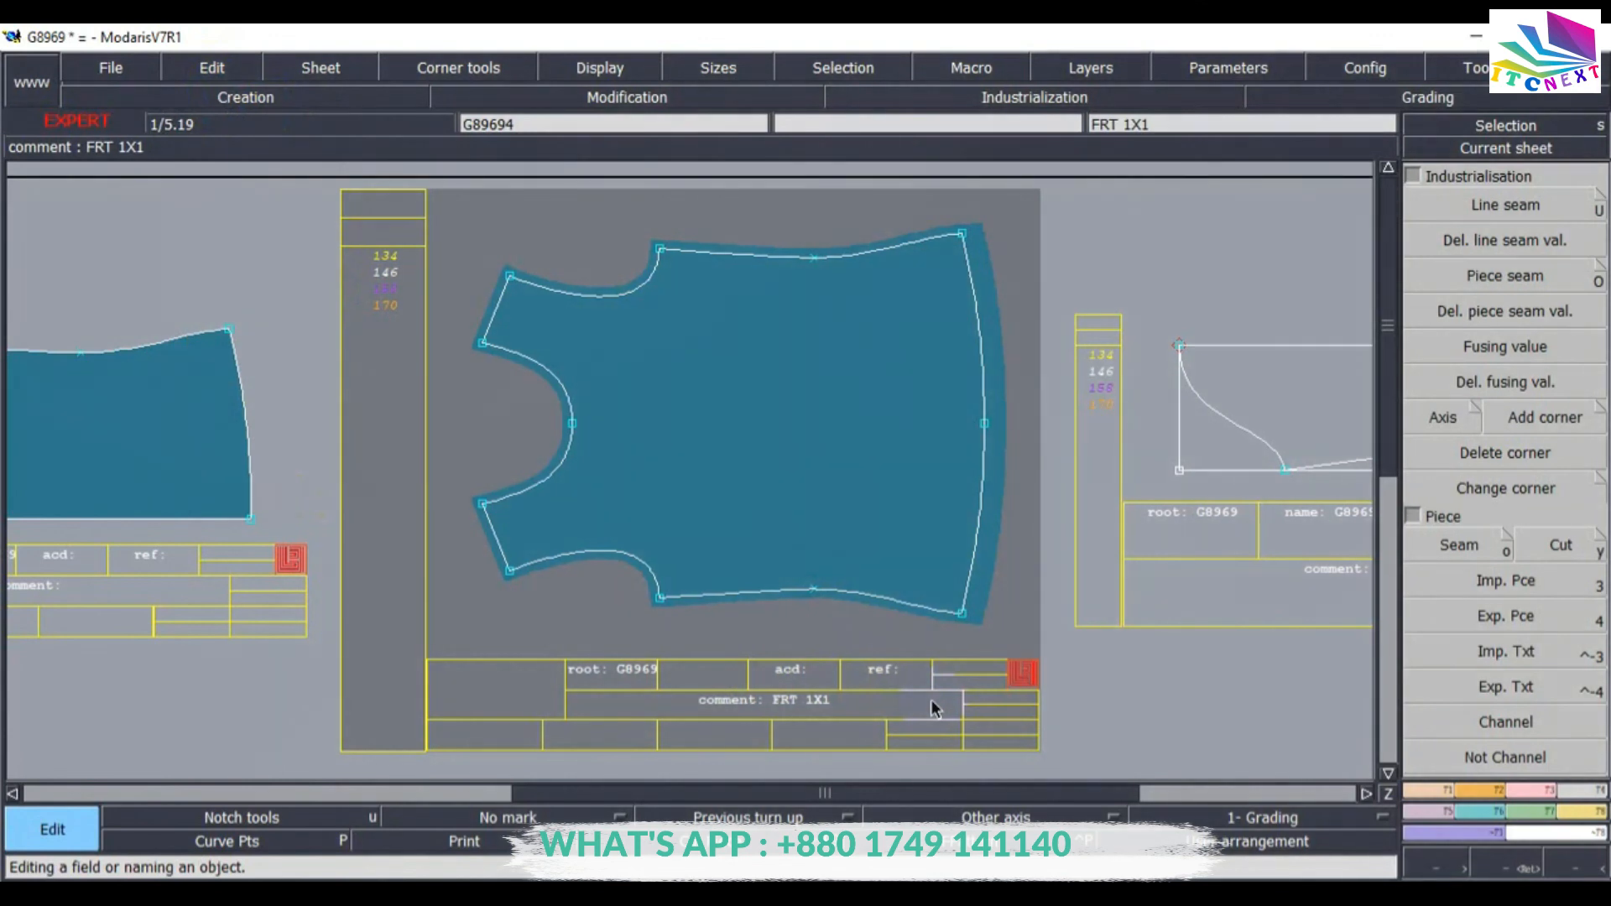
# Enter the comment SLV 1X2 in the sleeve sheet's label.
pyautogui.press('pagedown')
pyautogui.press('pagedown')
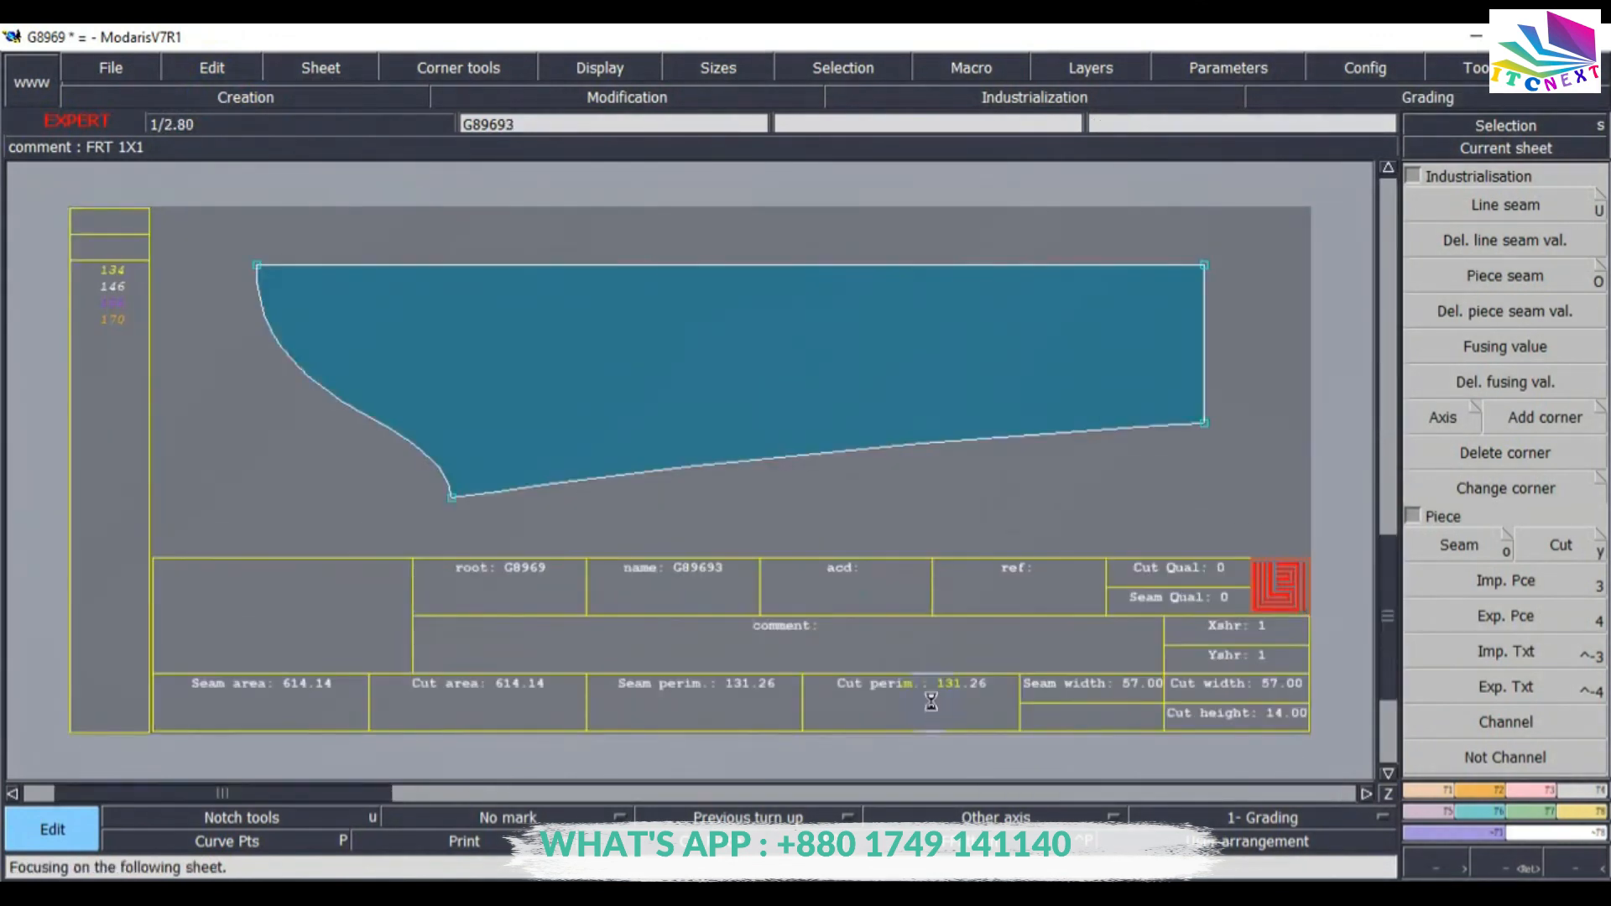
pyautogui.click(826, 675)
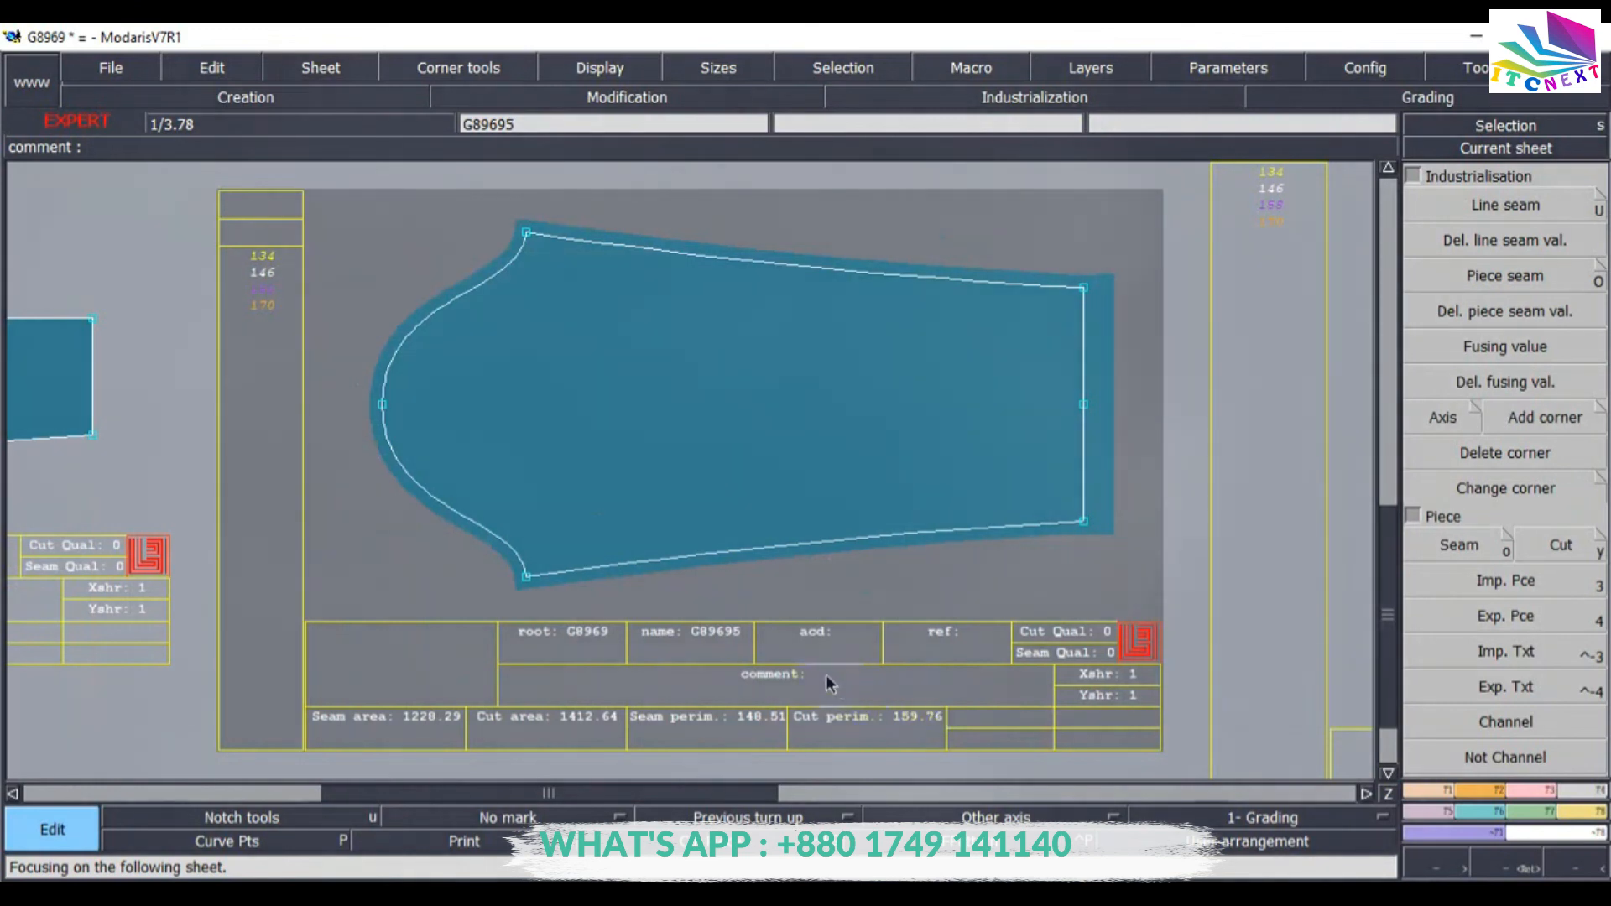
pyautogui.write('SLV')
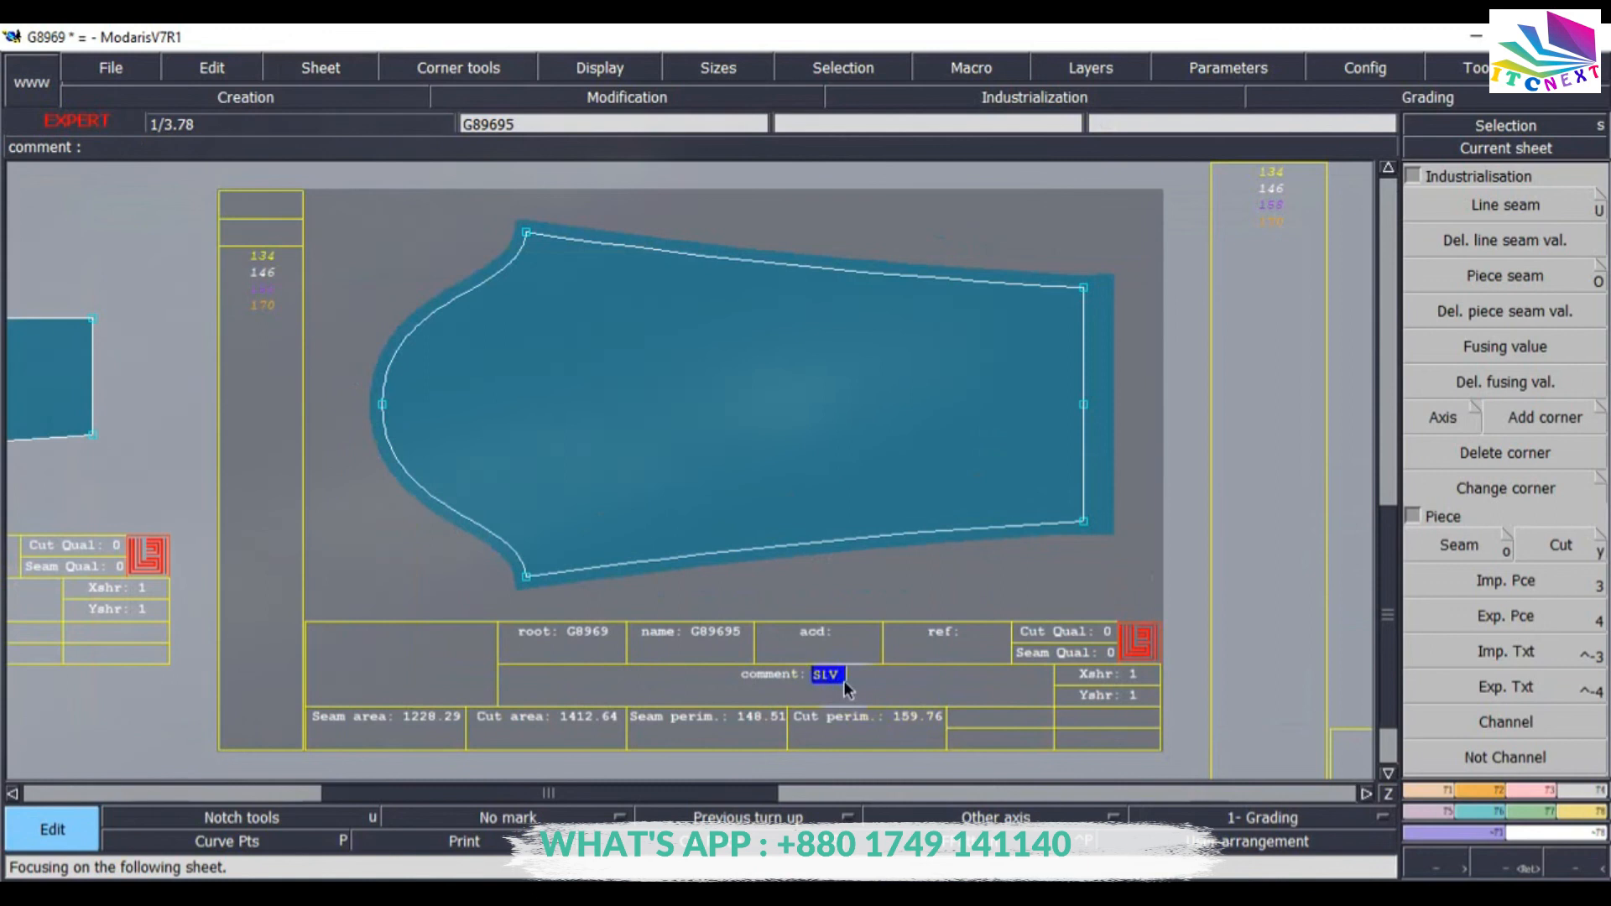
pyautogui.write(' 1X')
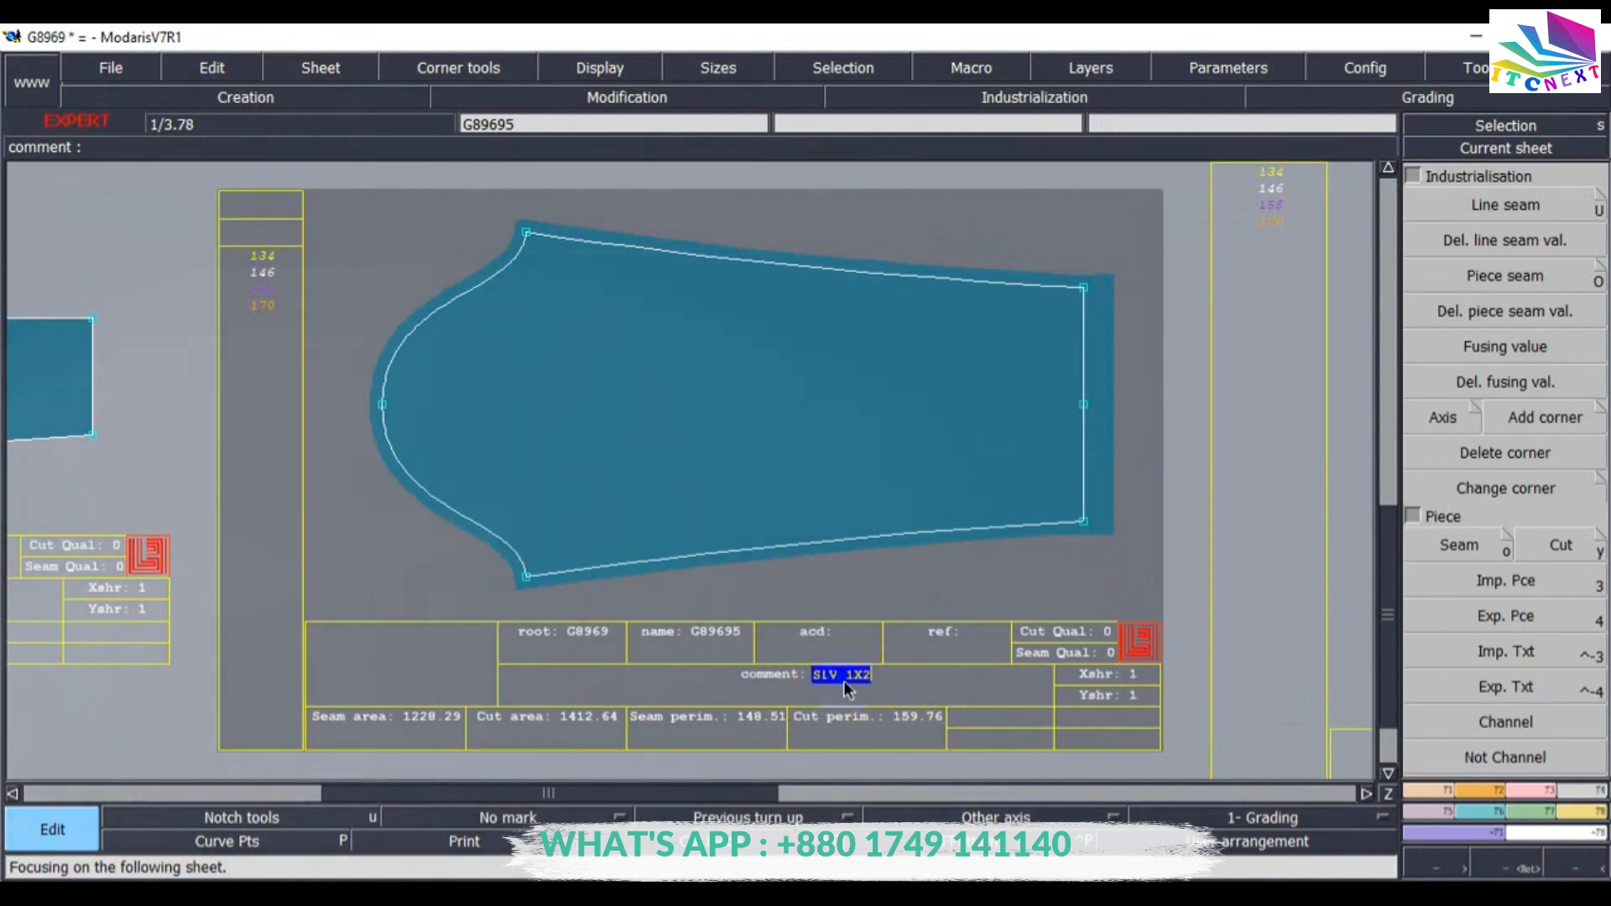
pyautogui.write('2')
pyautogui.press('Return')
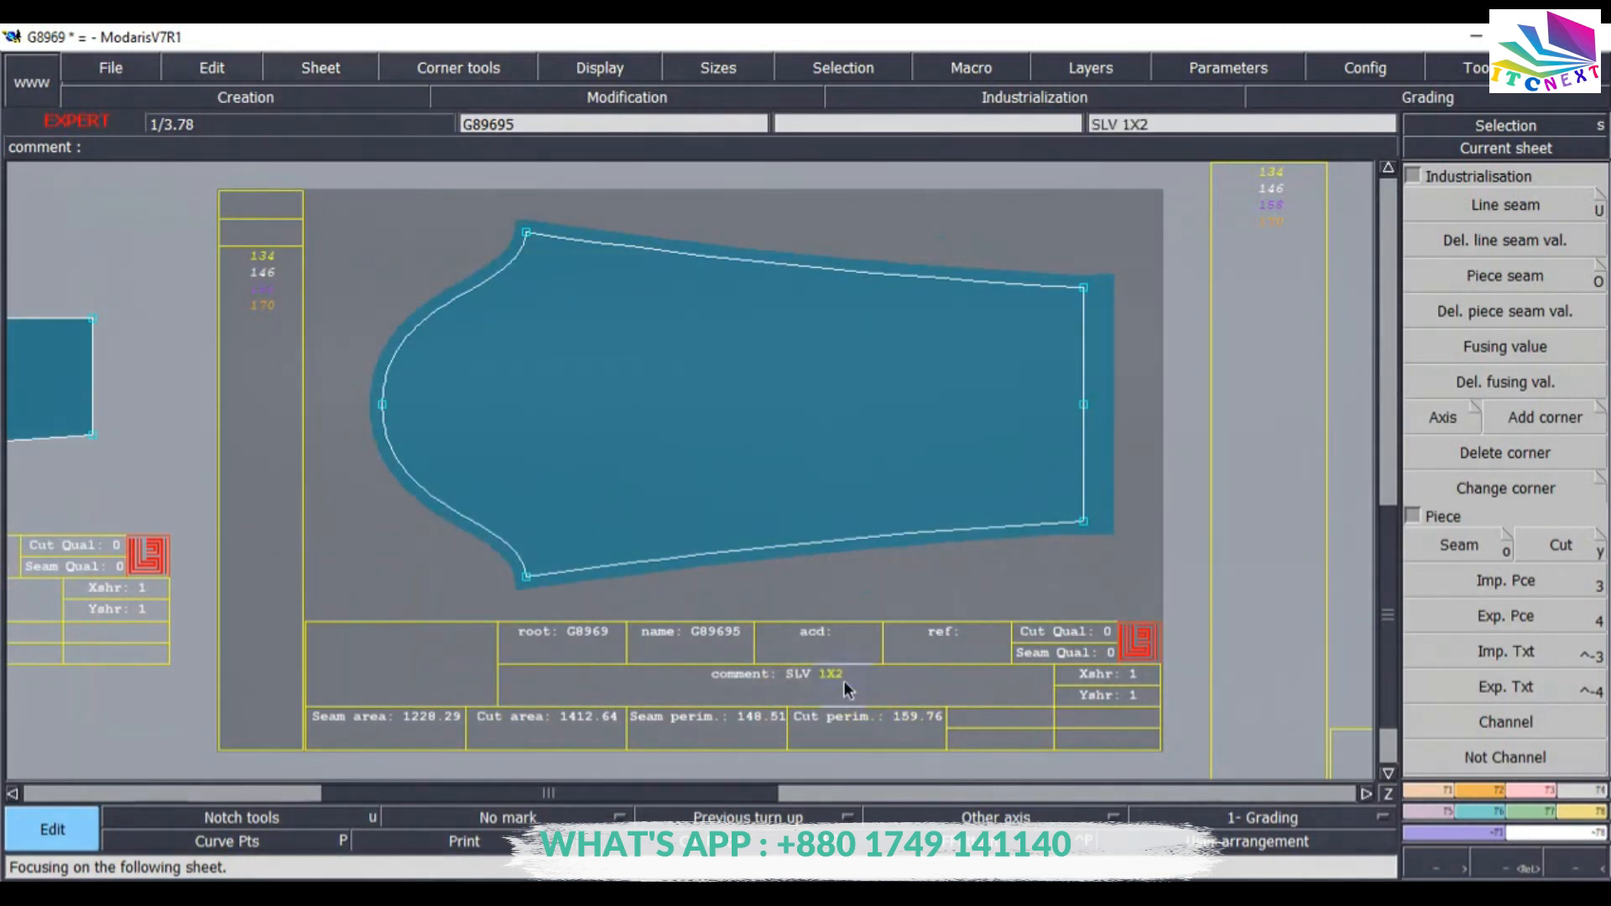
# Enter a BK 1X comment in the back body piece's sheet label and return to the full desk arrangement.
pyautogui.press('pagedown')
pyautogui.click(842, 698)
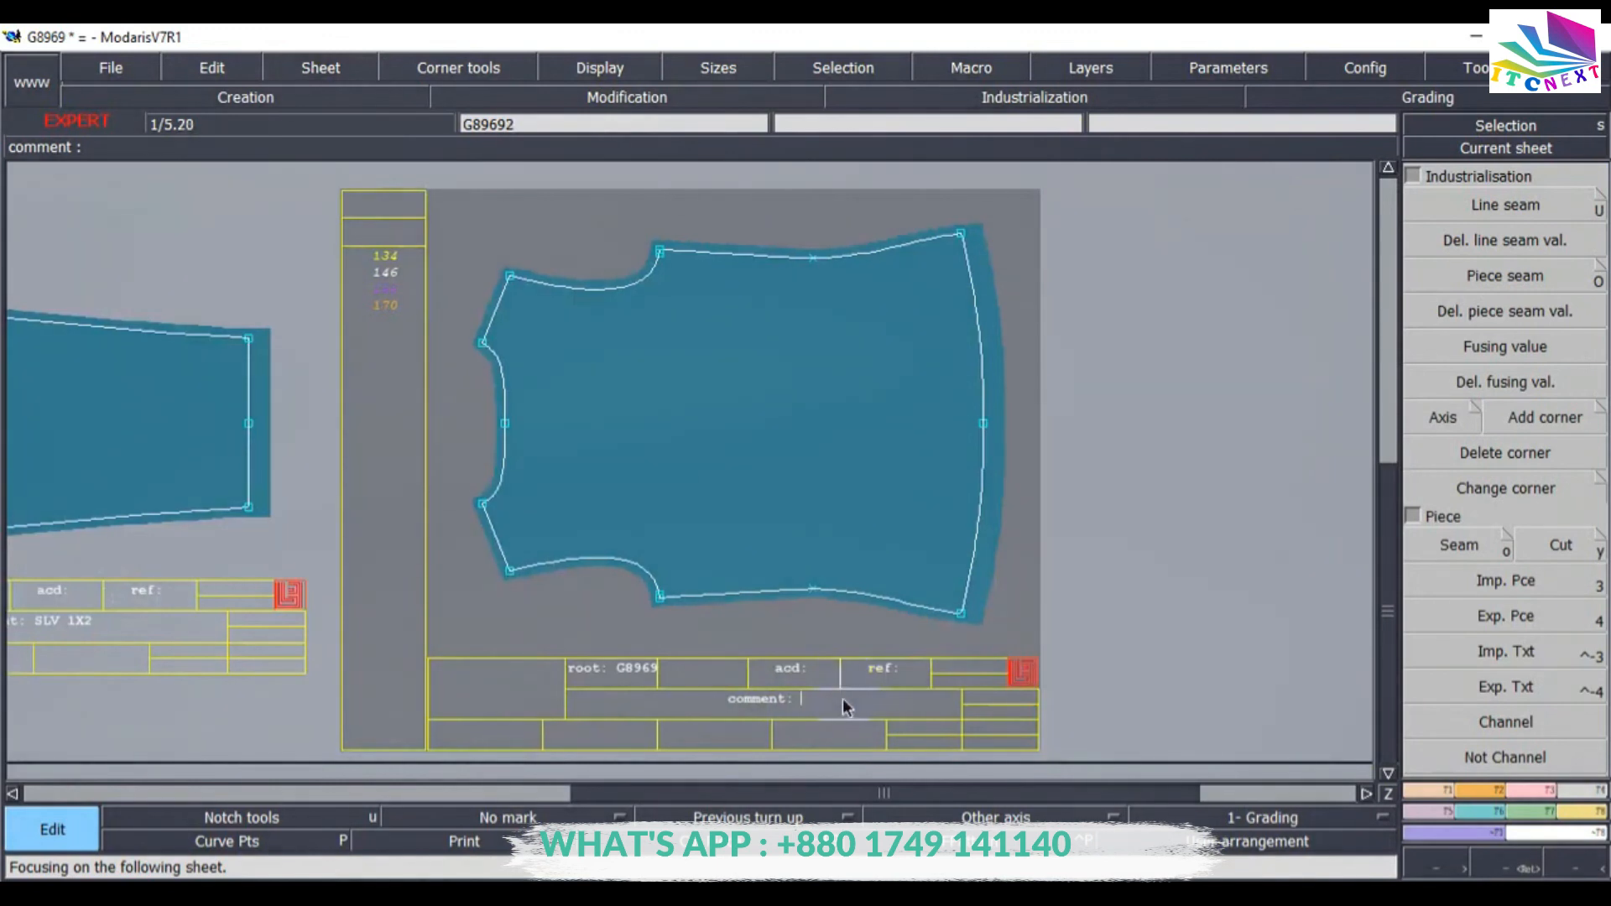
pyautogui.write('BK 1X2')
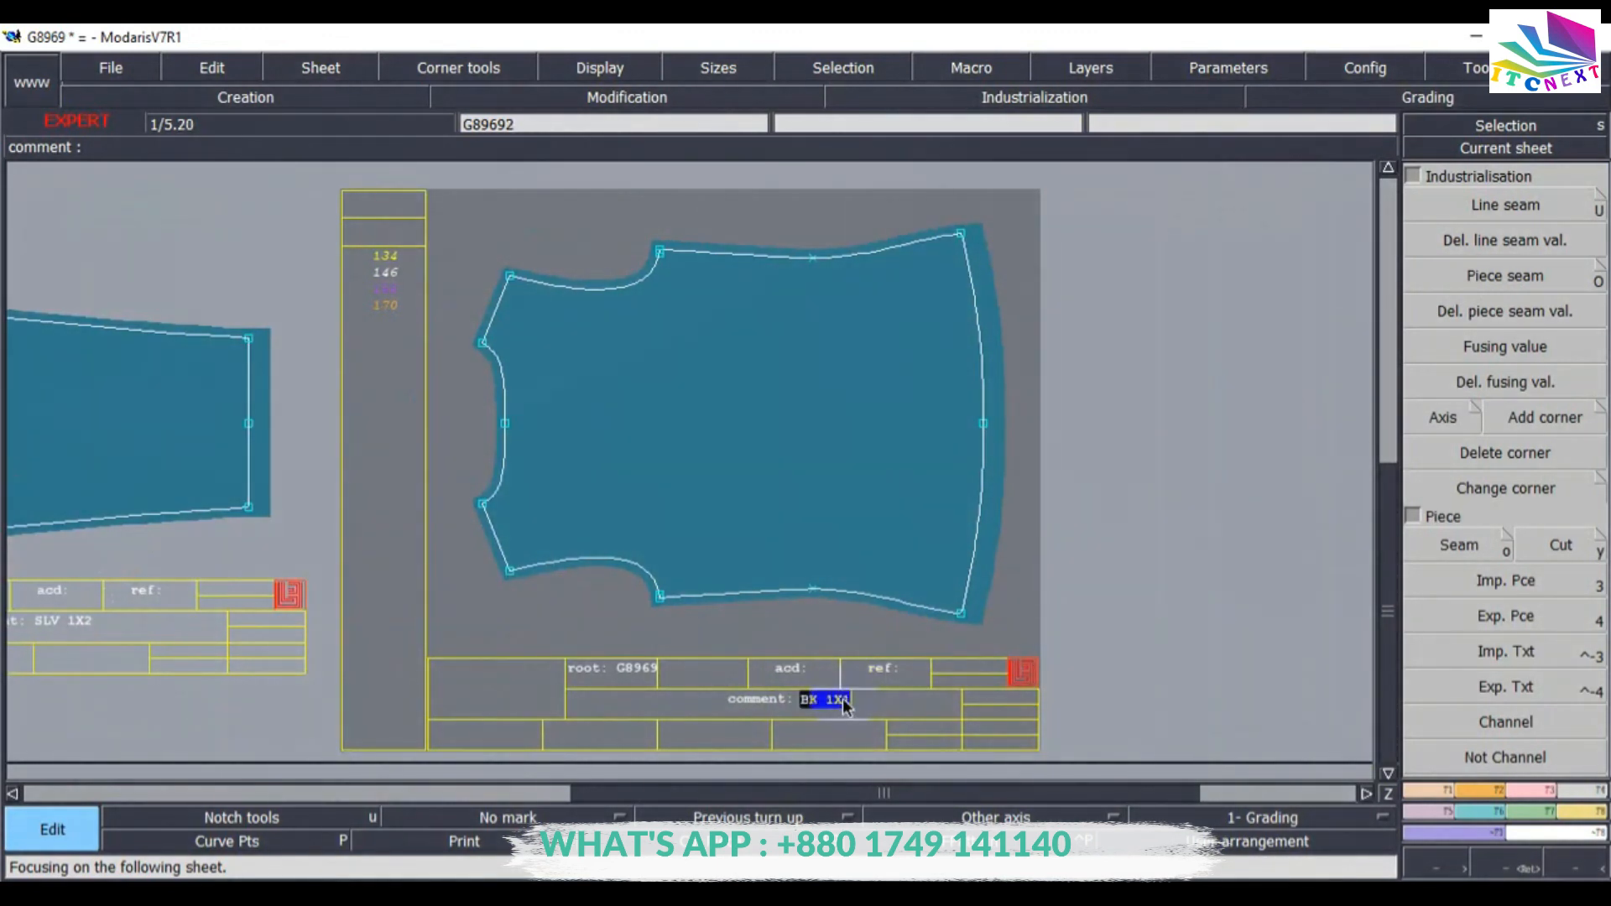
pyautogui.write('j')
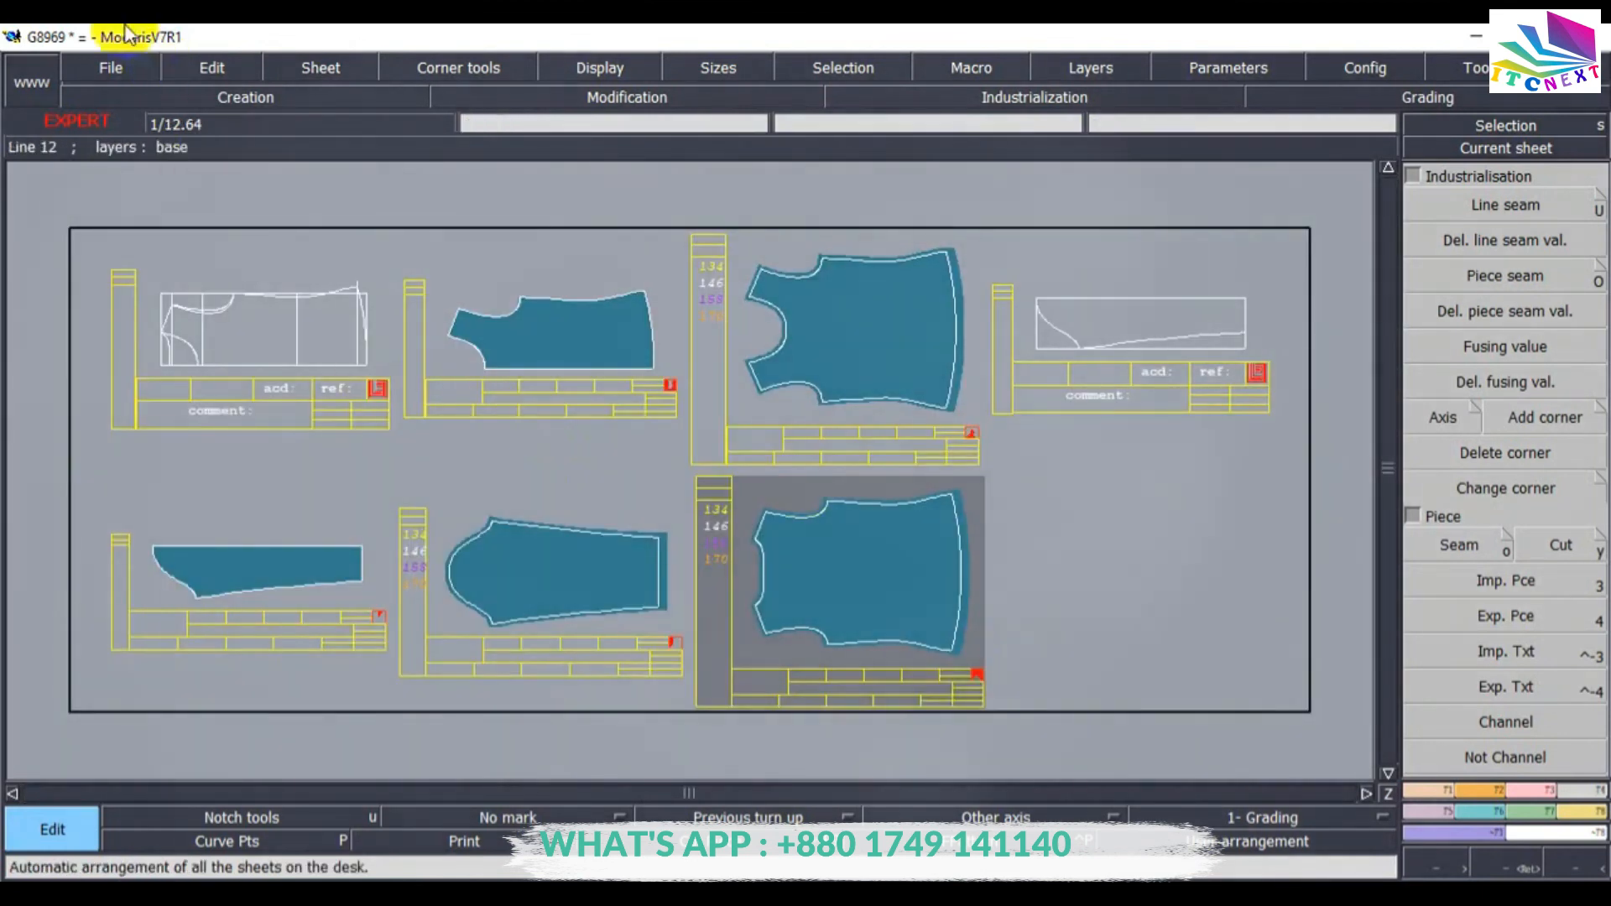
# Save the model again, continuing past the validation warning.
pyautogui.click(118, 67)
pyautogui.click(120, 162)
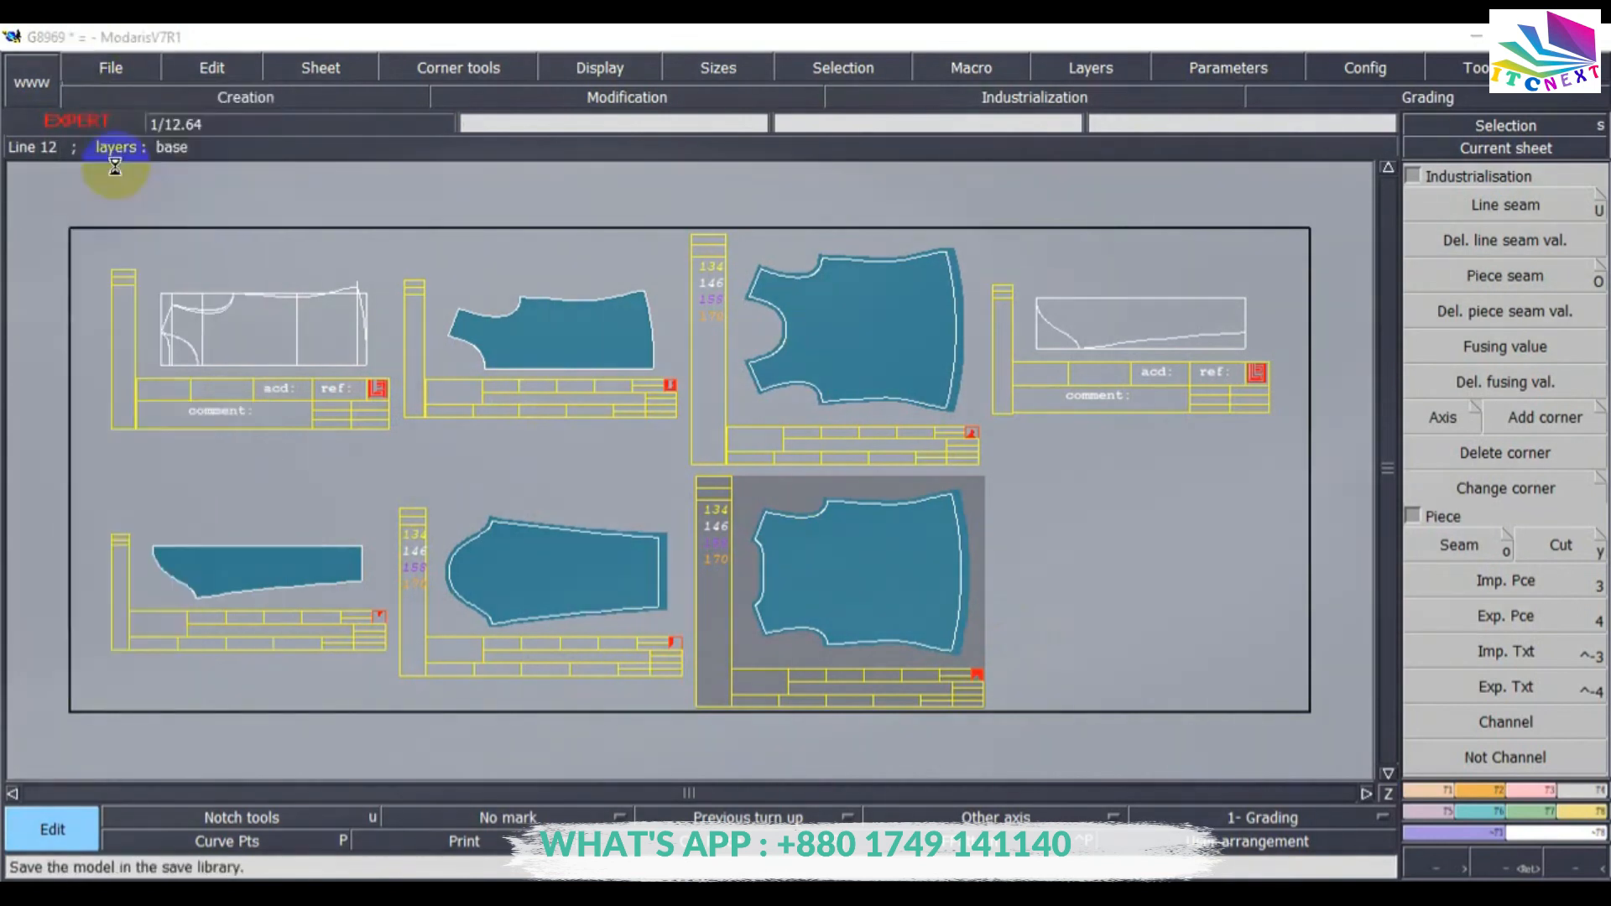
pyautogui.click(671, 602)
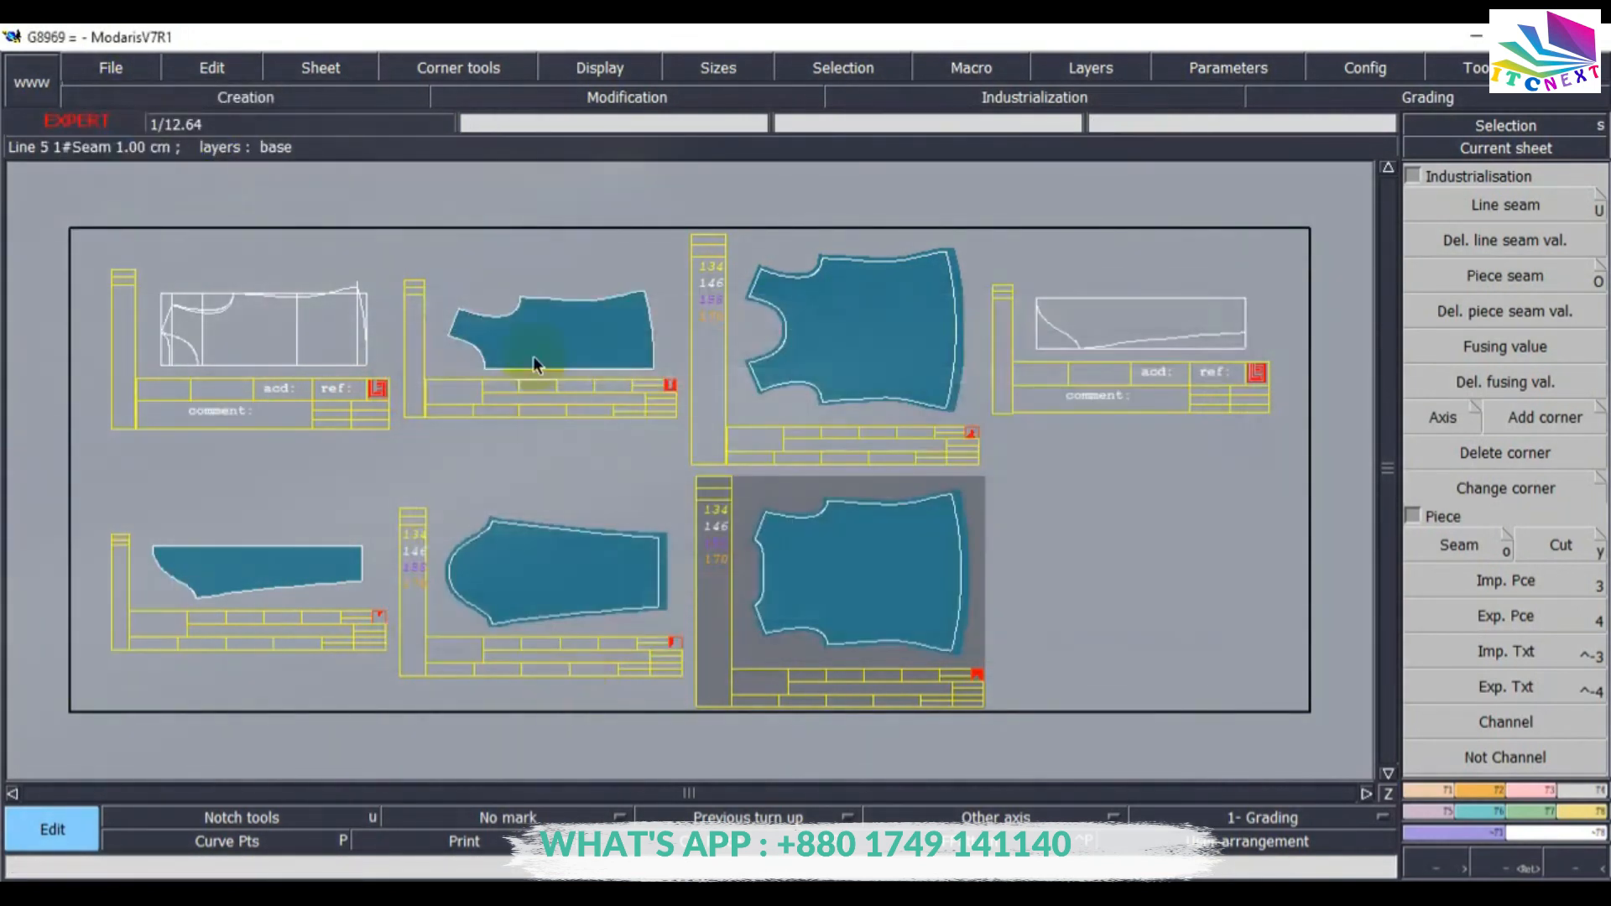
pyautogui.click(1485, 149)
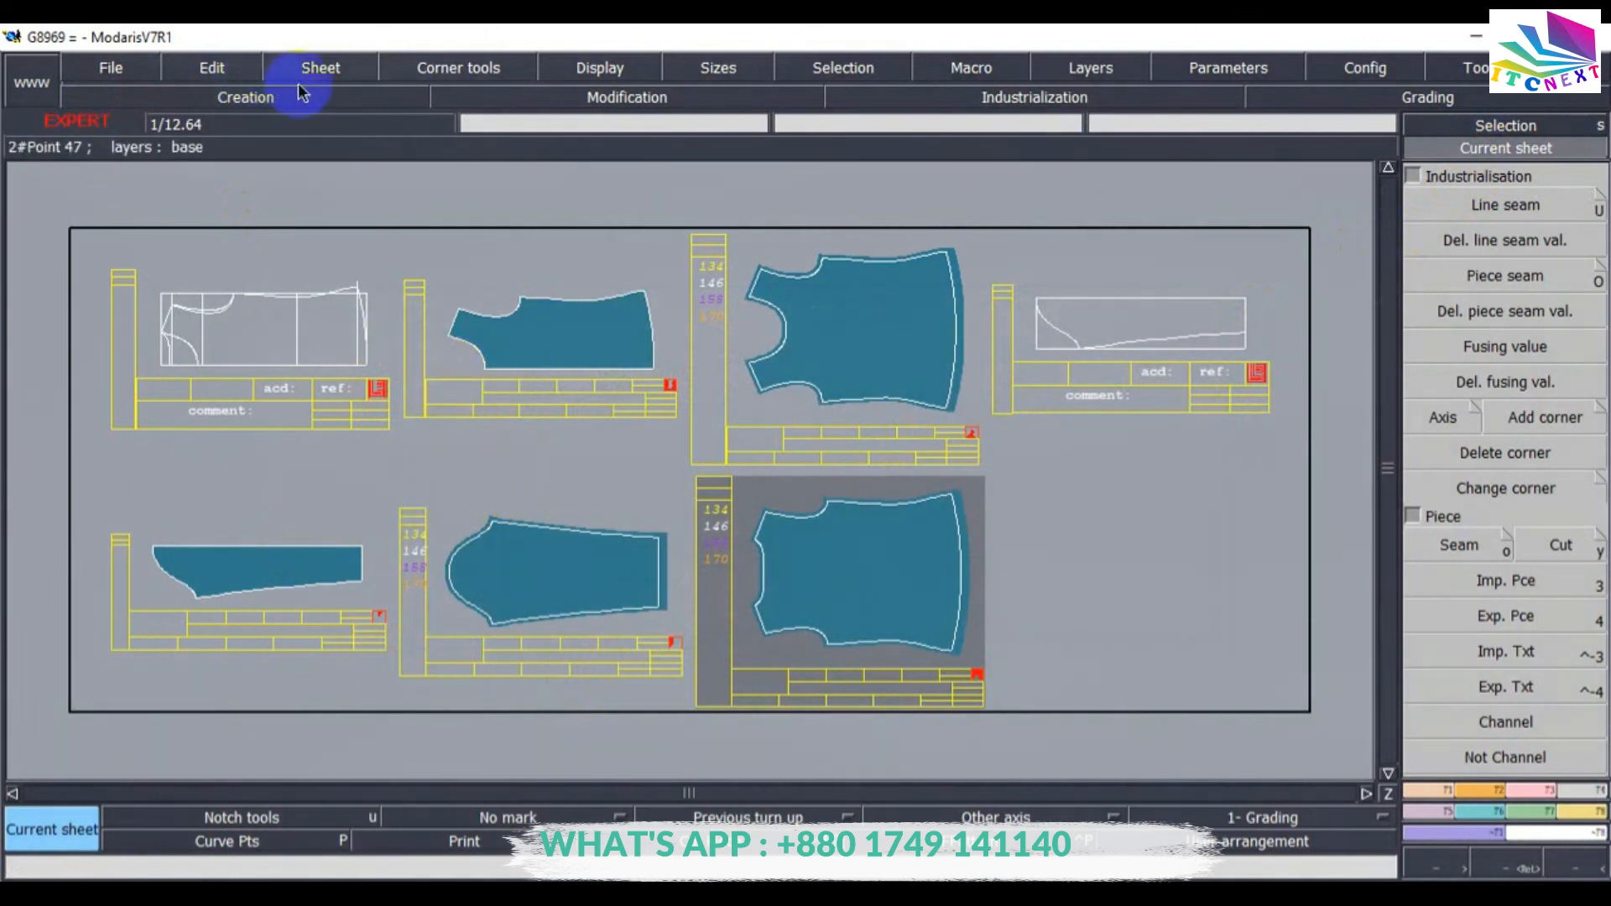
# Delete the half sleeve sheet and the unmirrored half body sheet from the desk.
pyautogui.click(320, 67)
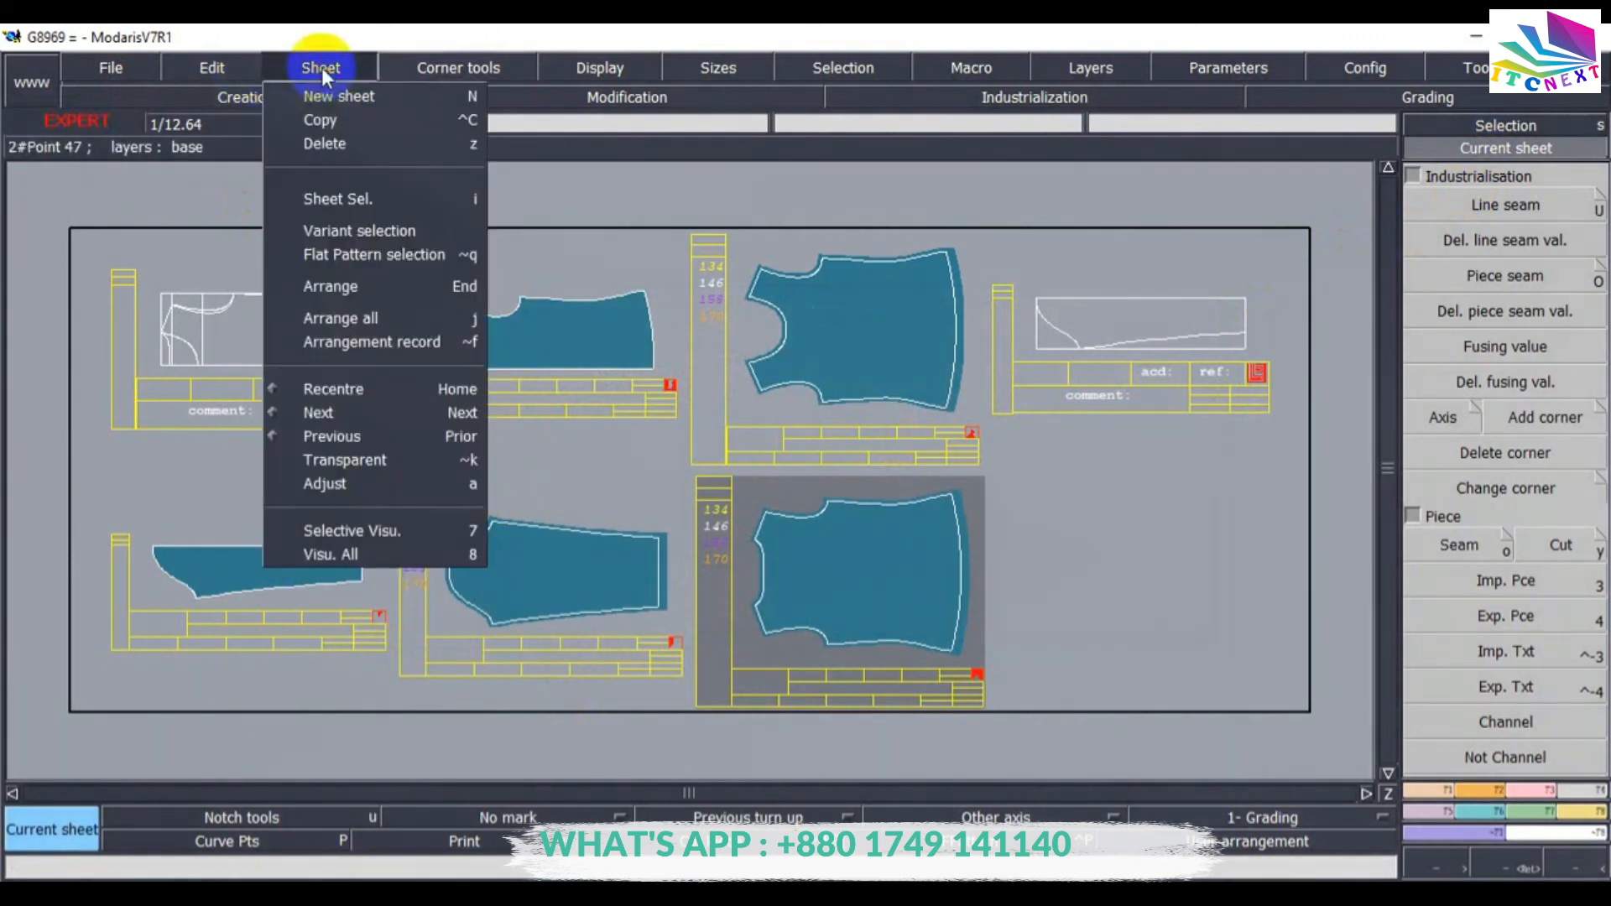
pyautogui.click(332, 151)
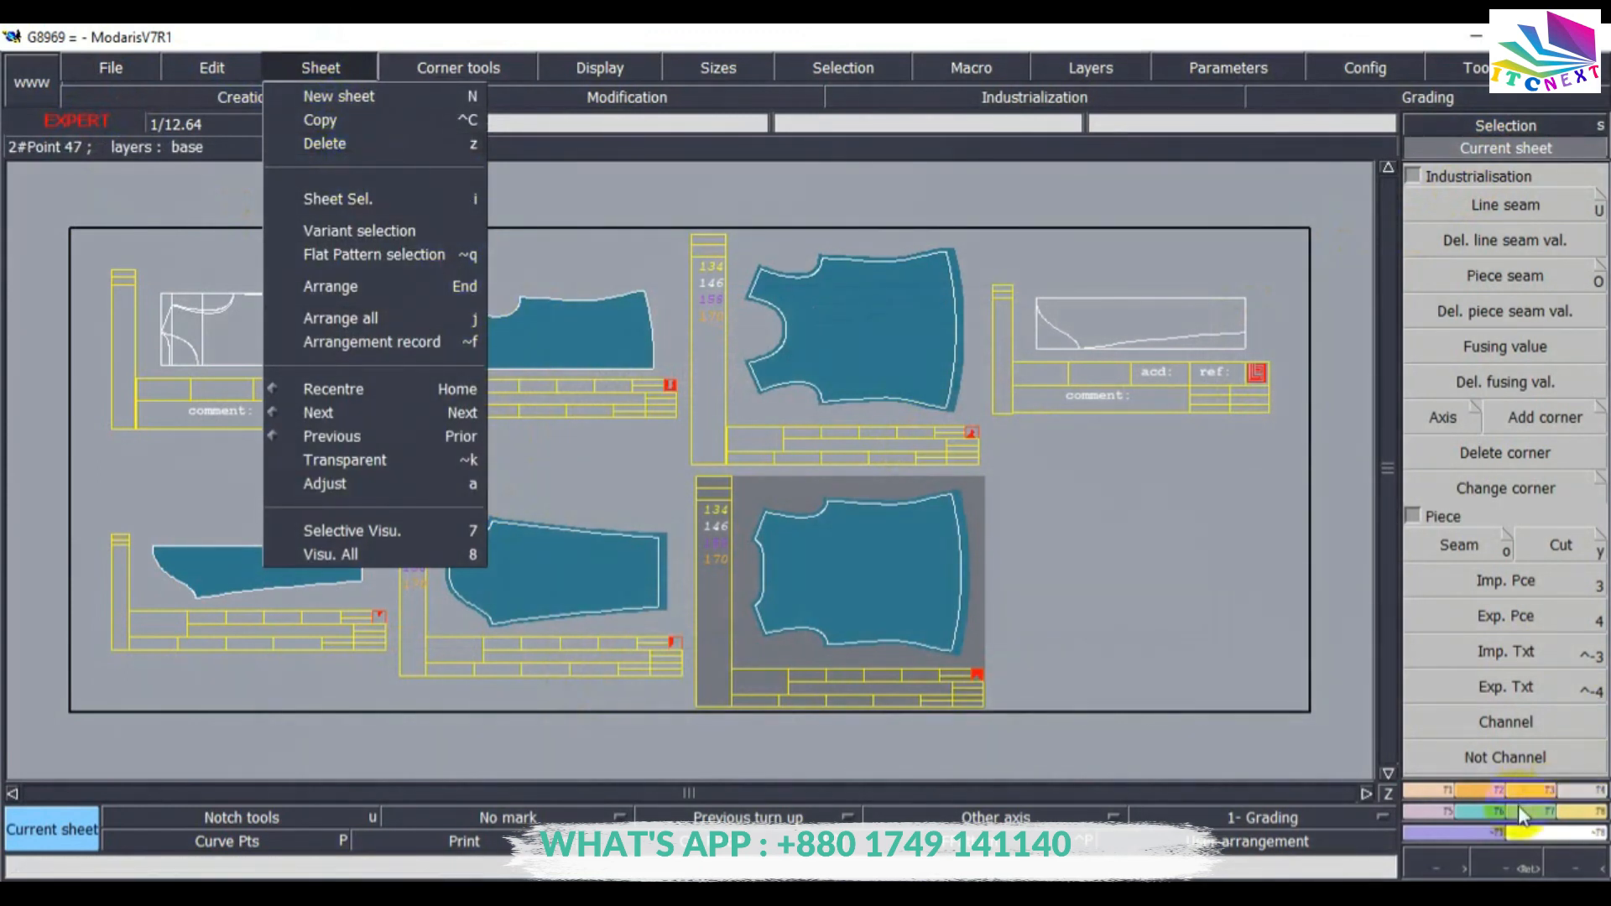
pyautogui.click(339, 151)
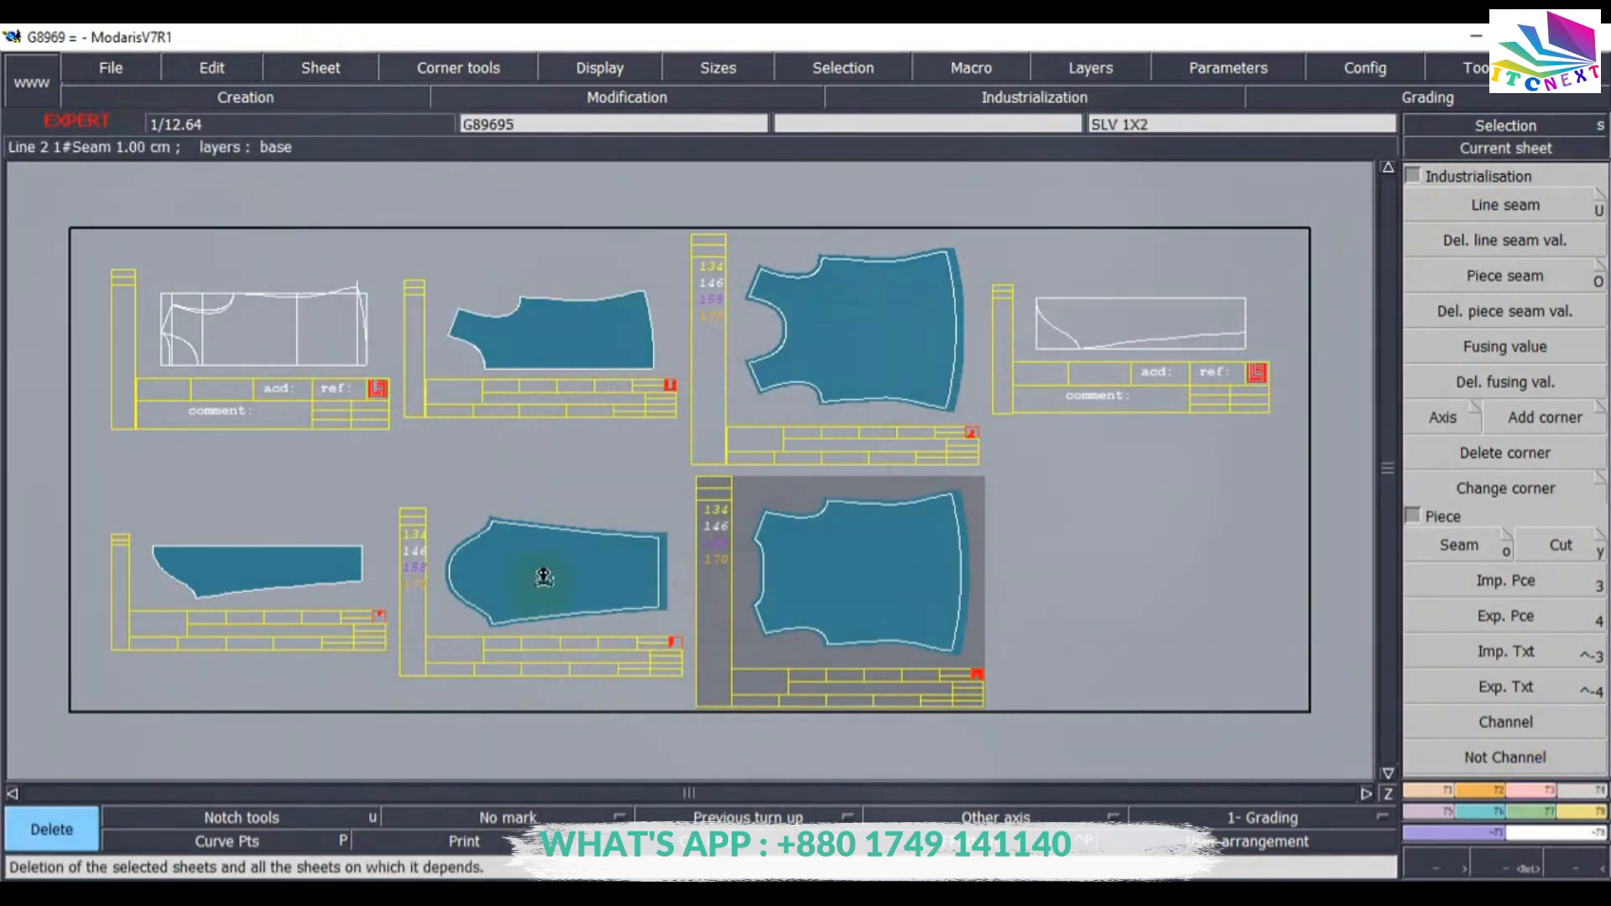
pyautogui.click(236, 568)
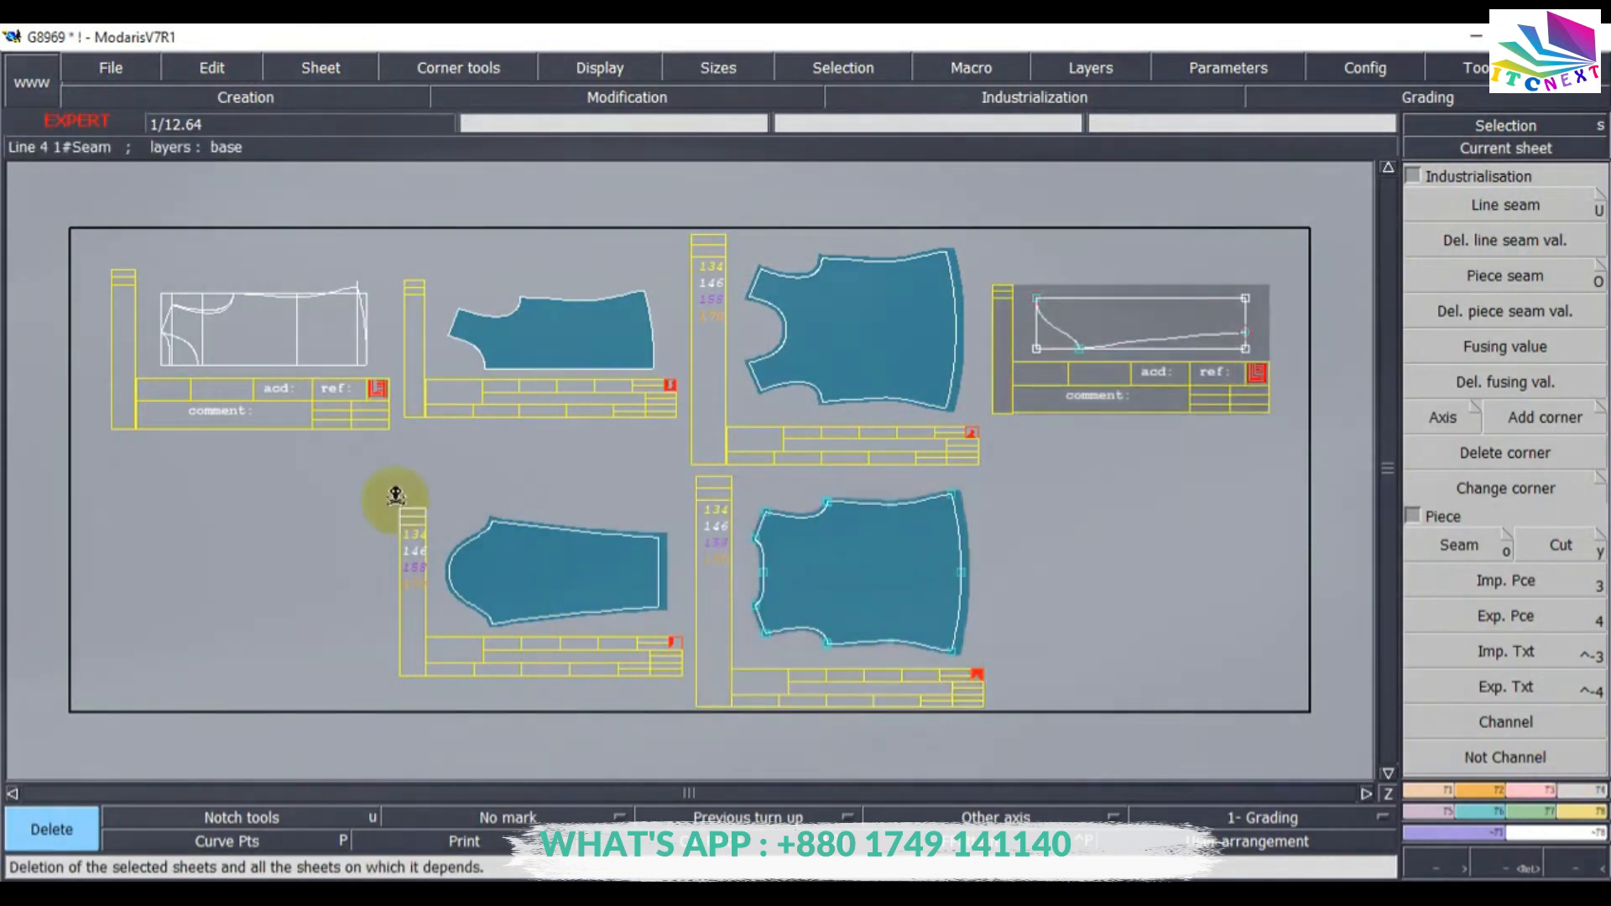
pyautogui.click(558, 342)
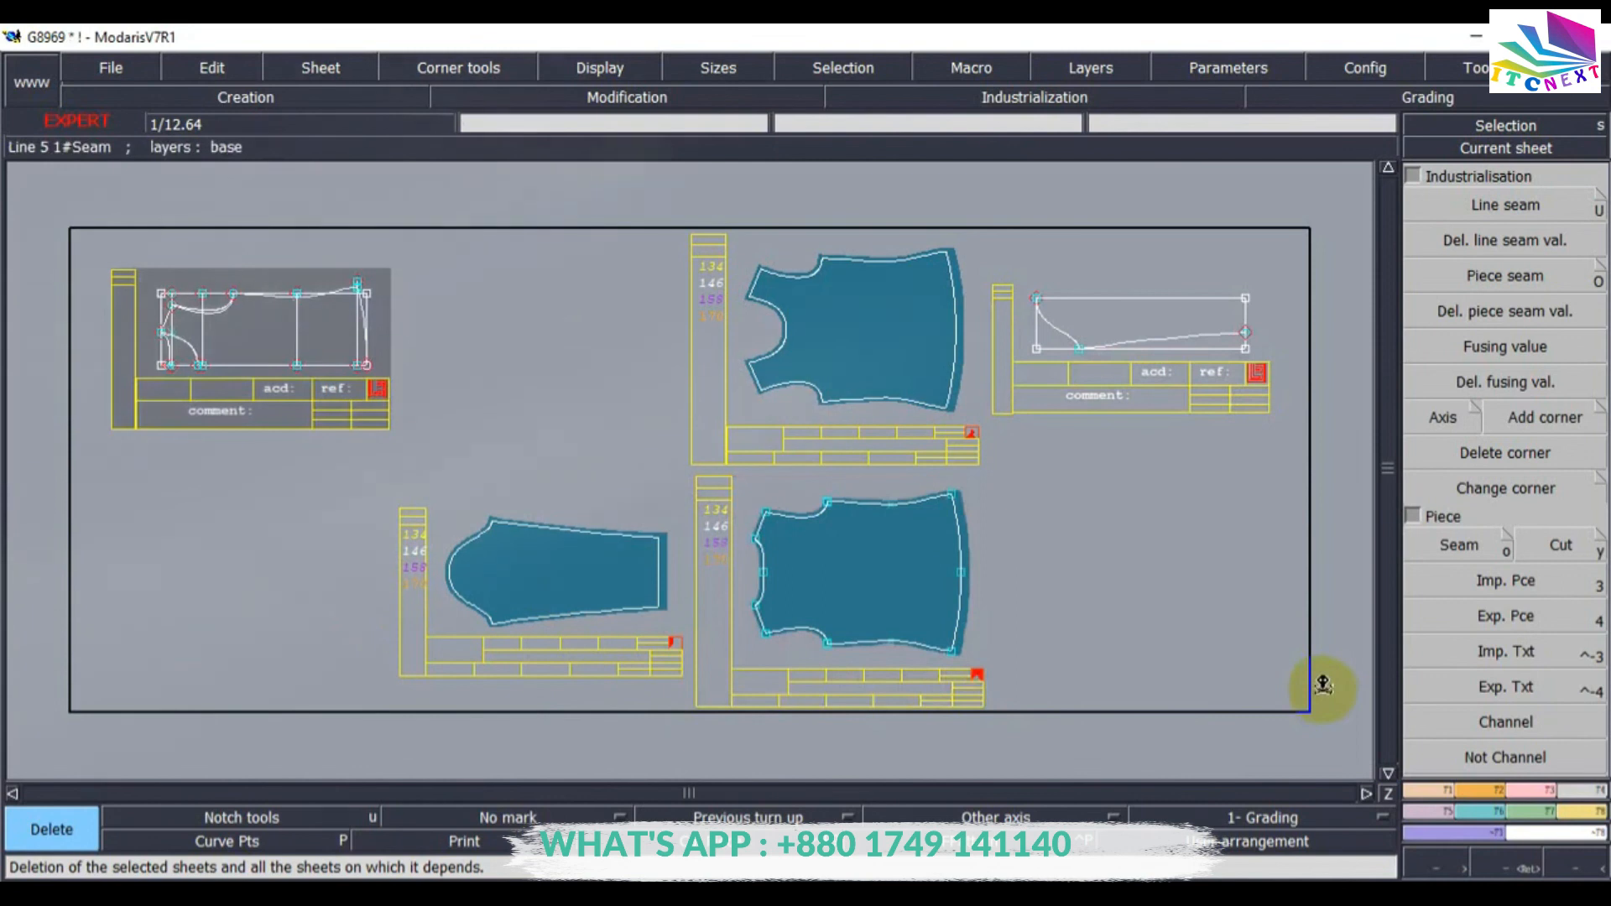
# Rearrange all remaining sheets on the desk and save the model, continuing past the validation warning.
pyautogui.press('8')
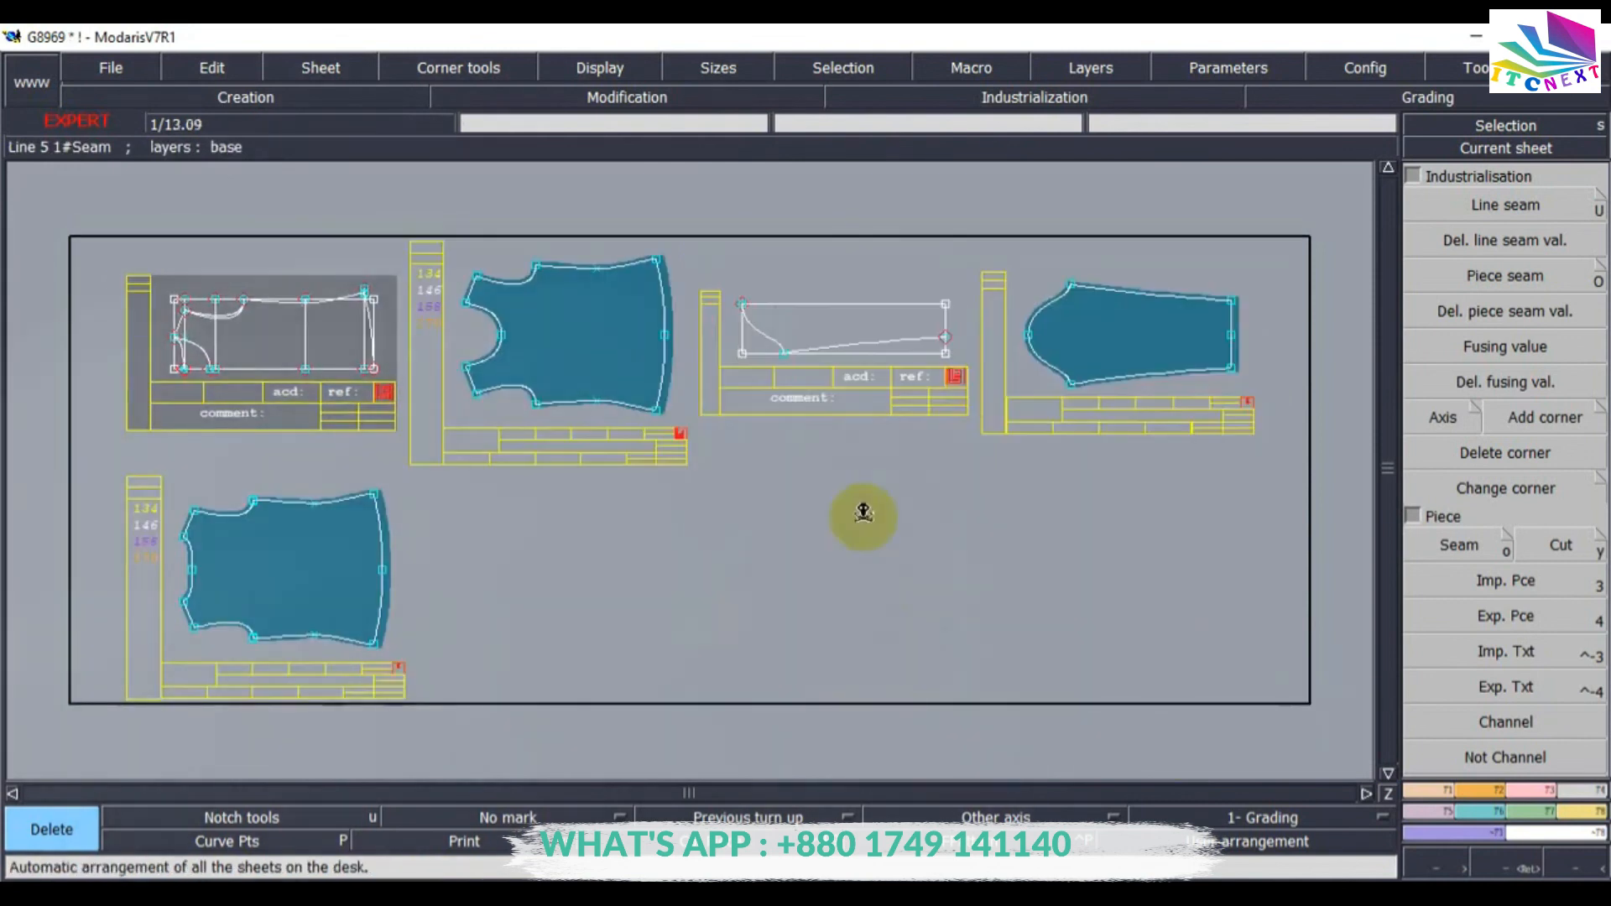
pyautogui.click(105, 70)
pyautogui.click(114, 165)
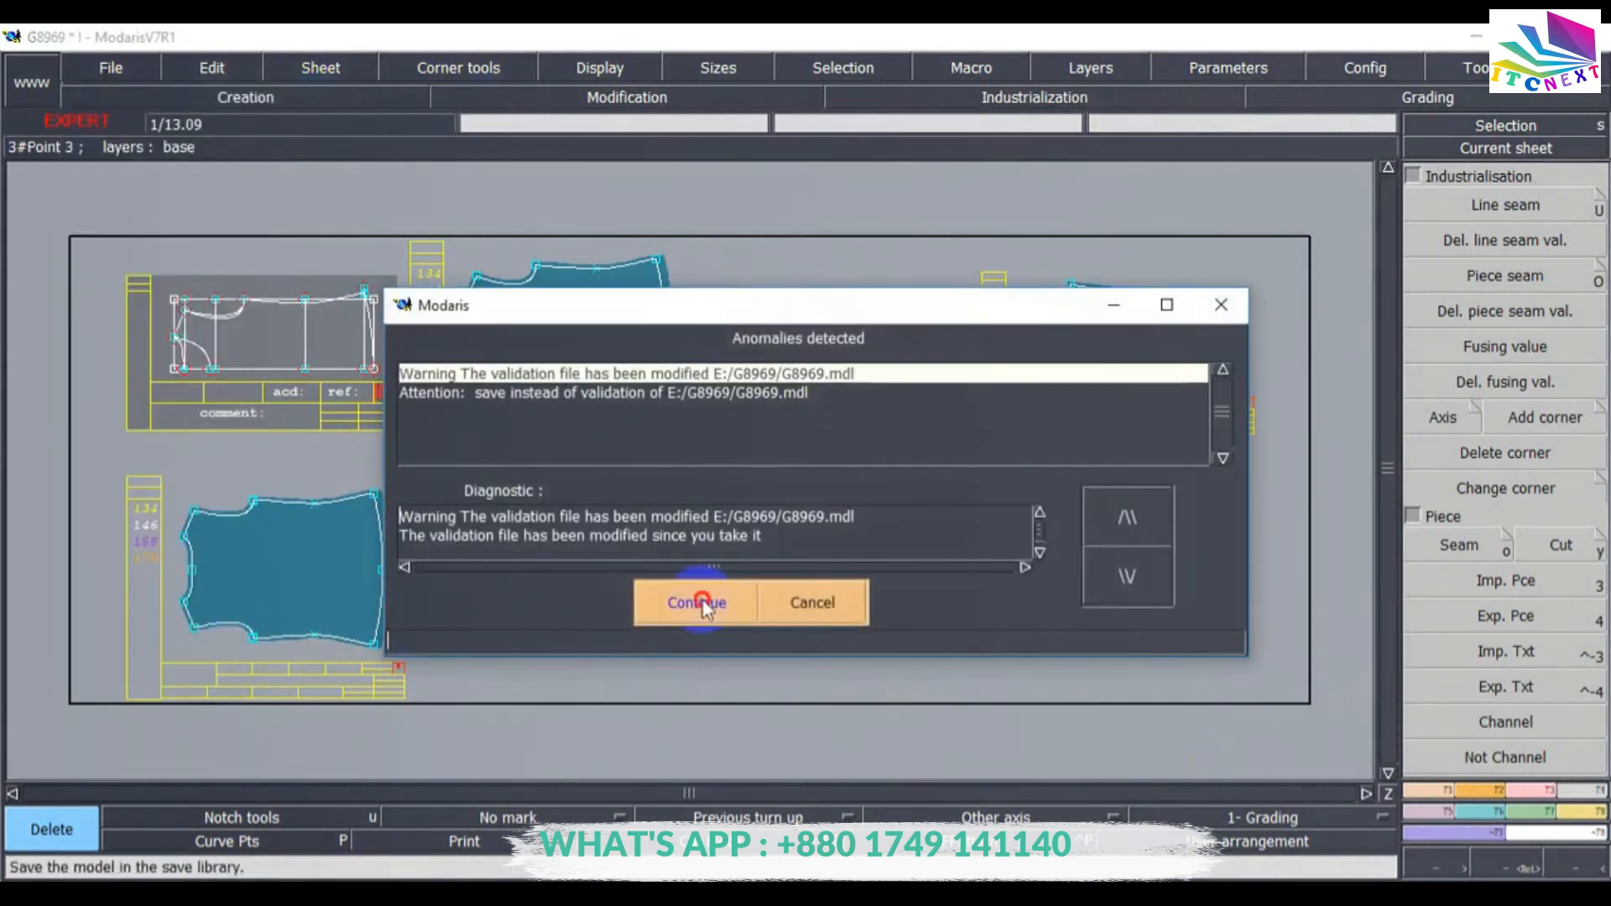
pyautogui.click(700, 601)
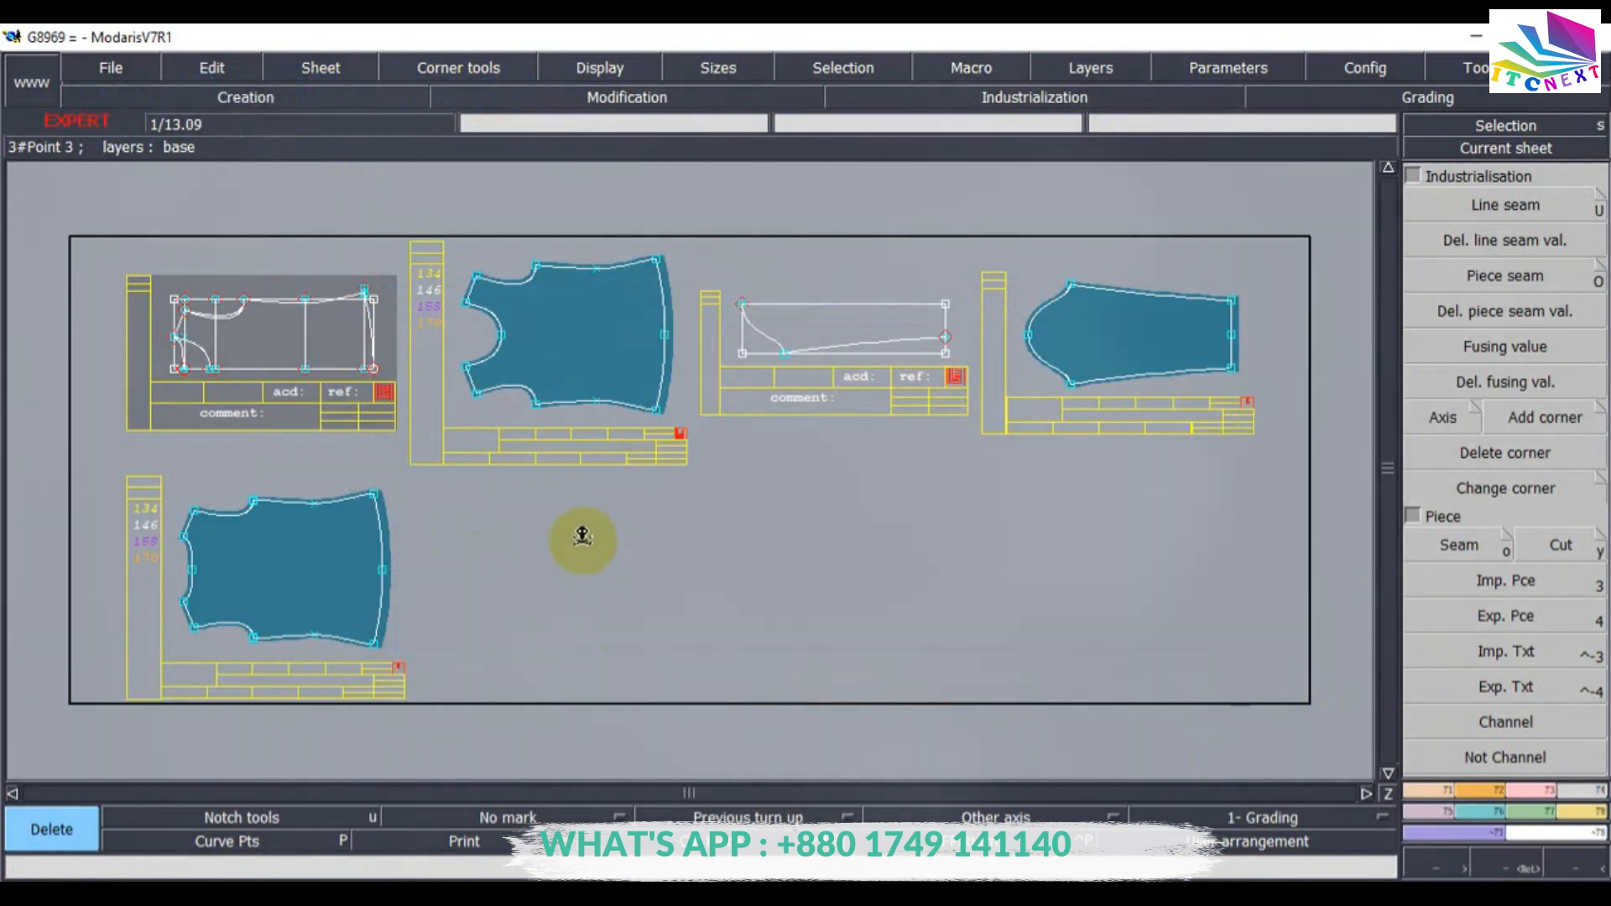
# Save the model once more, continuing past the save-instead-of-validation notice.
pyautogui.press('c')
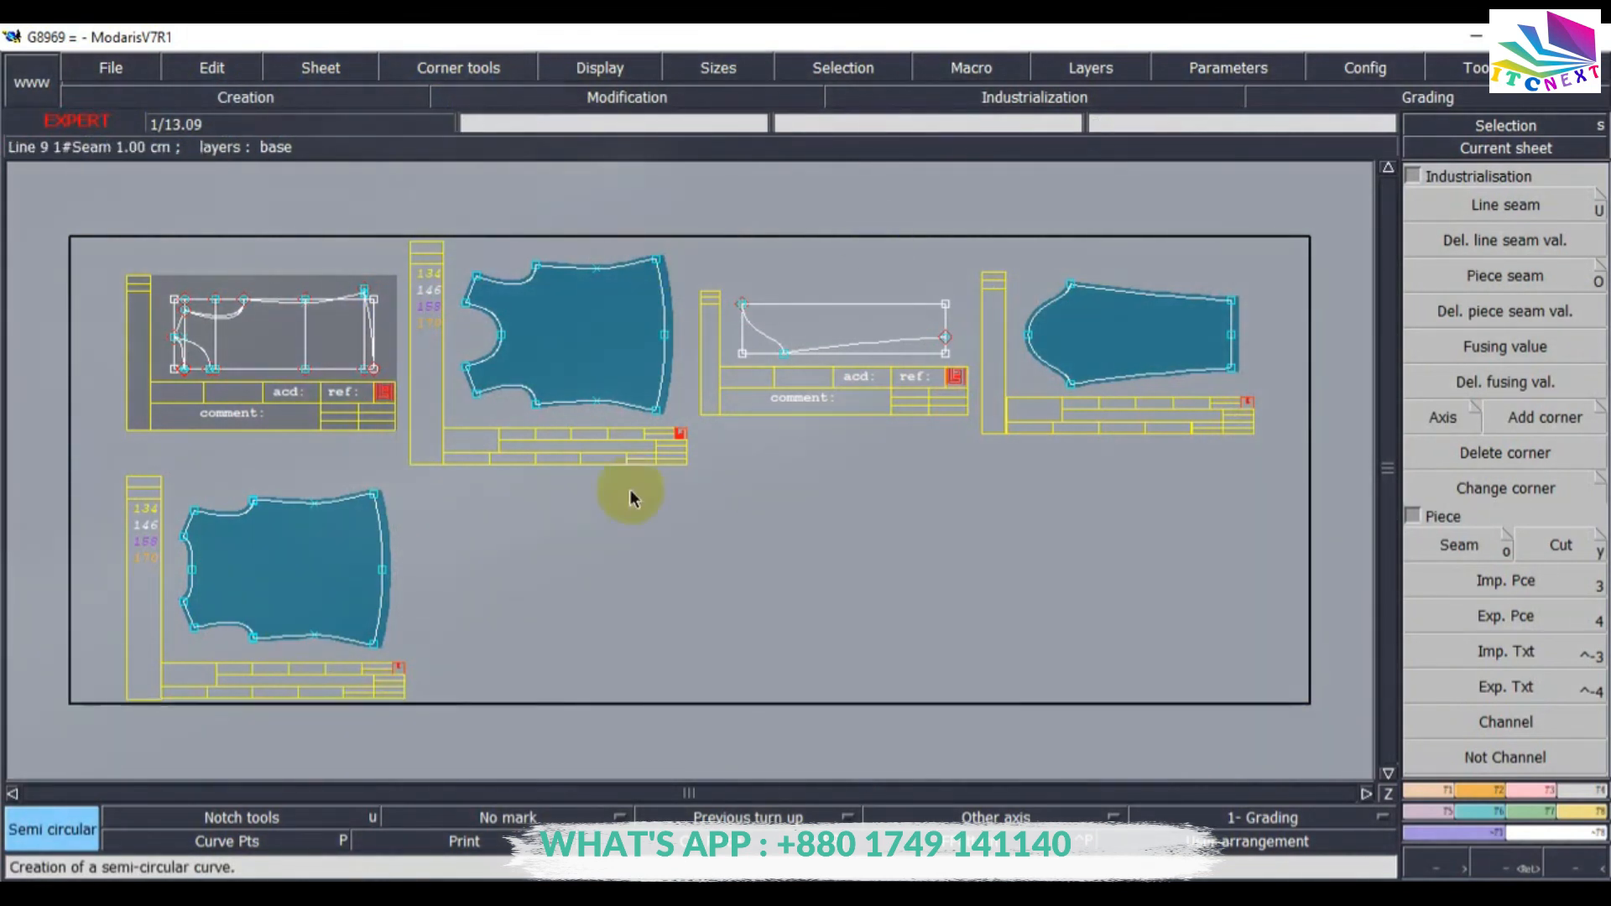
pyautogui.click(118, 66)
pyautogui.click(118, 167)
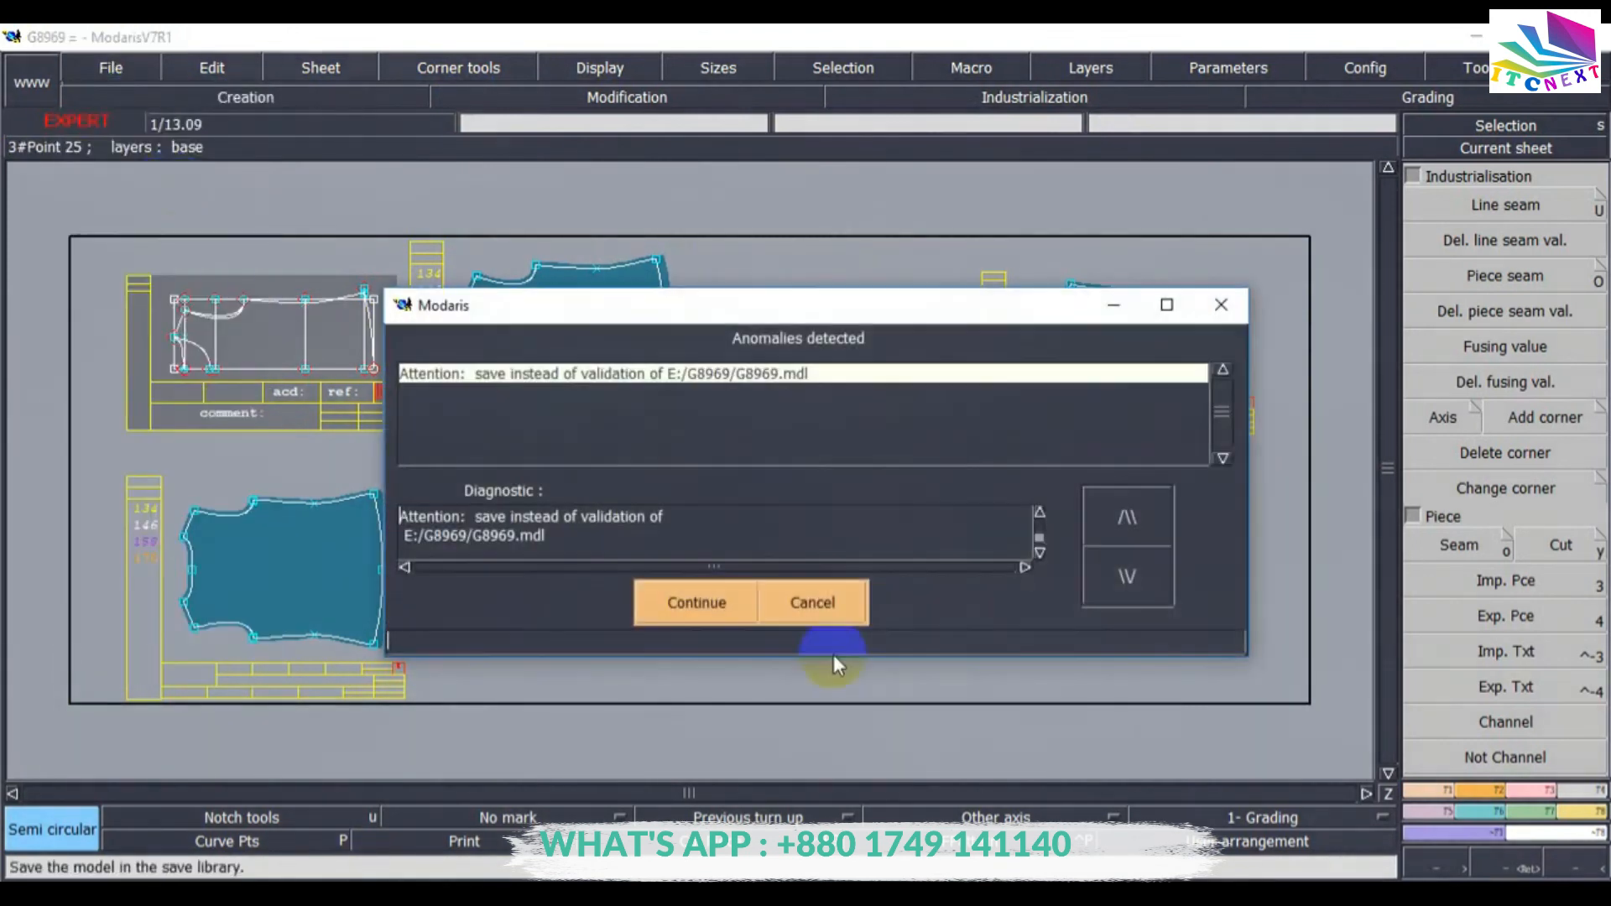
pyautogui.click(684, 603)
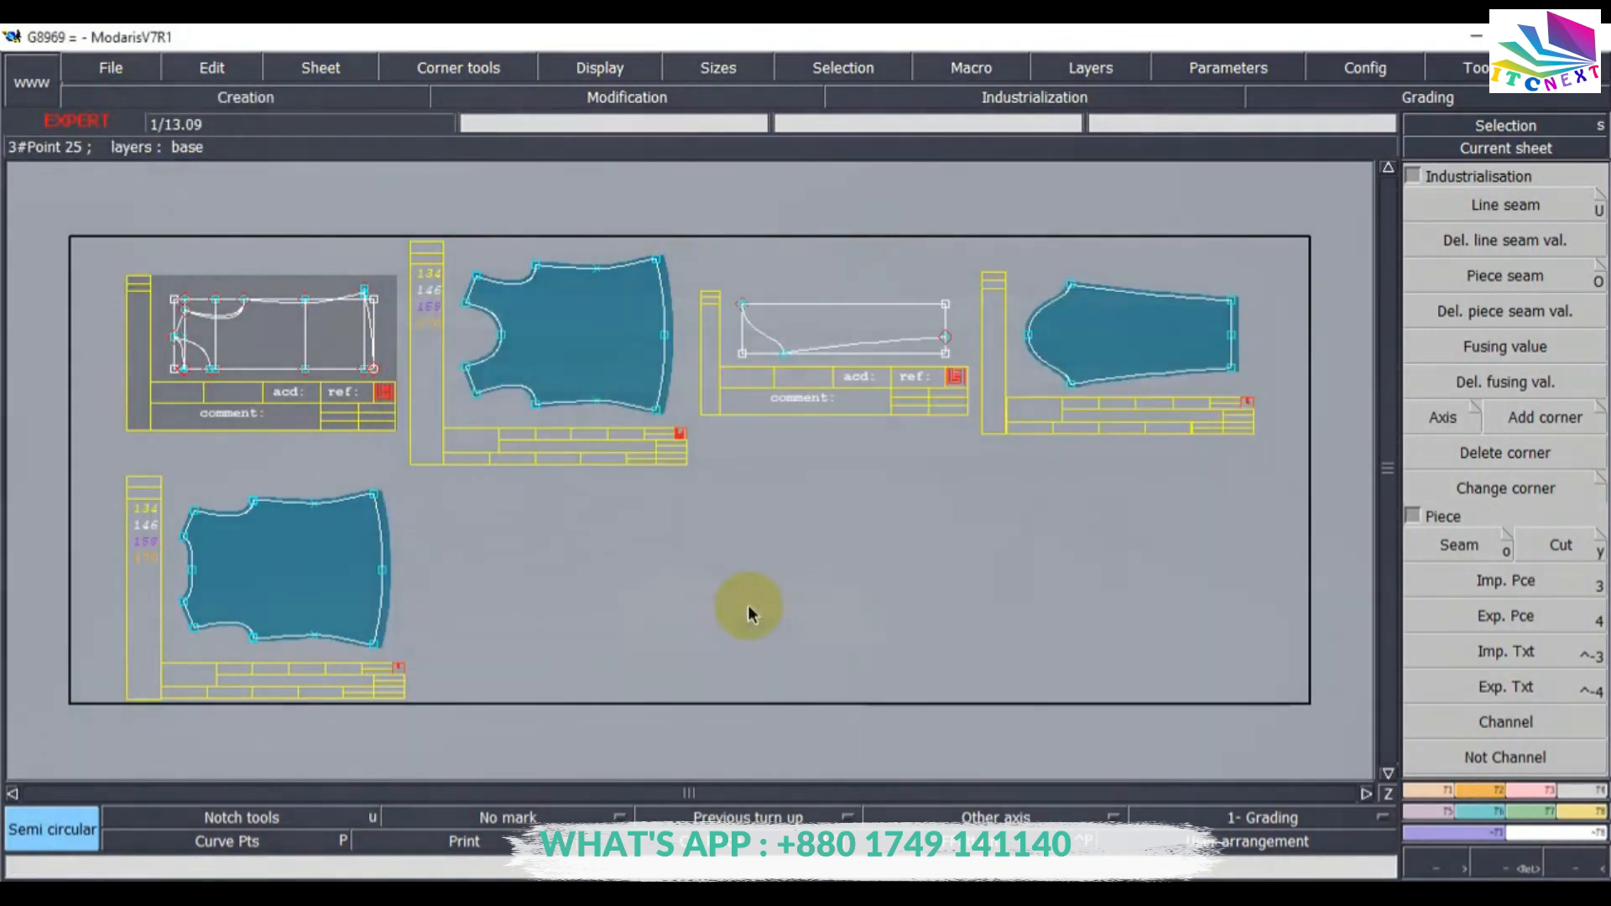